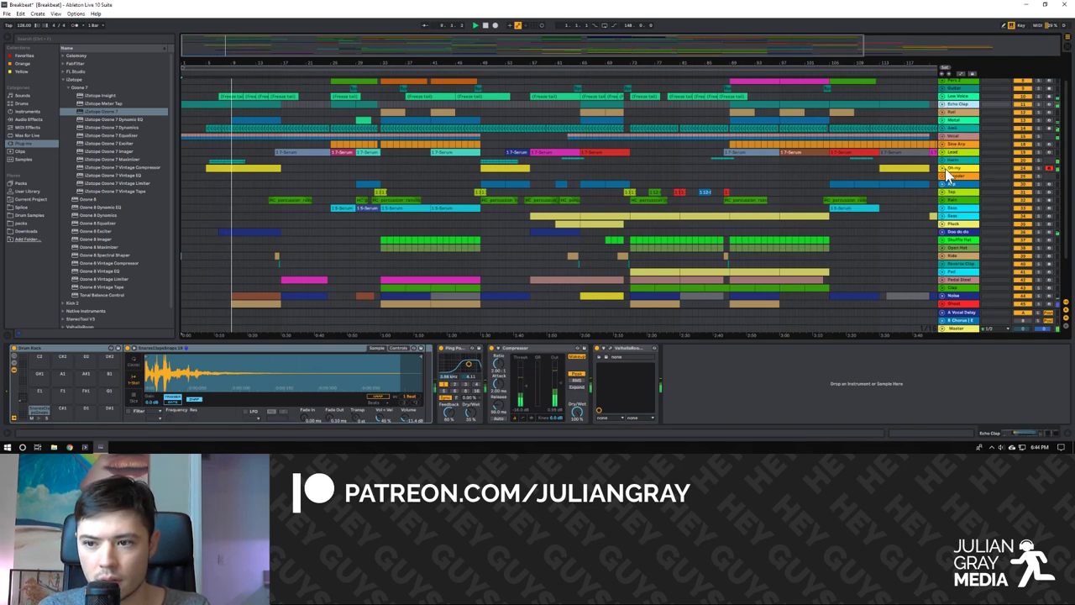
Solo the upper Marimba track with the Kalimba instrument and play the arrangement from the beginning.
scroll(1040, 269, down, 3)
click(1040, 269)
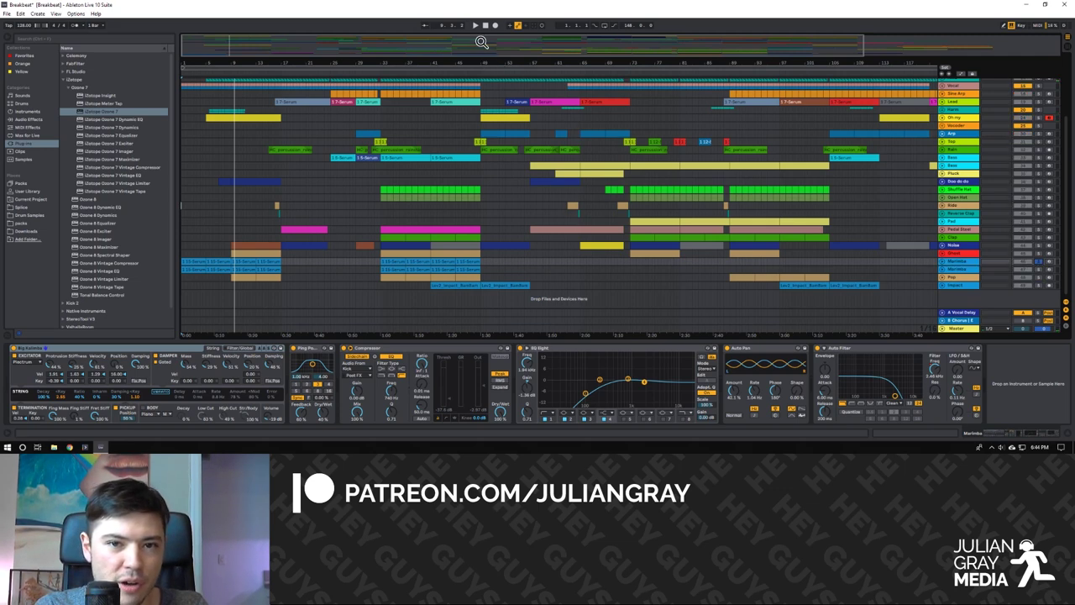
drag(340, 40, 344, 48)
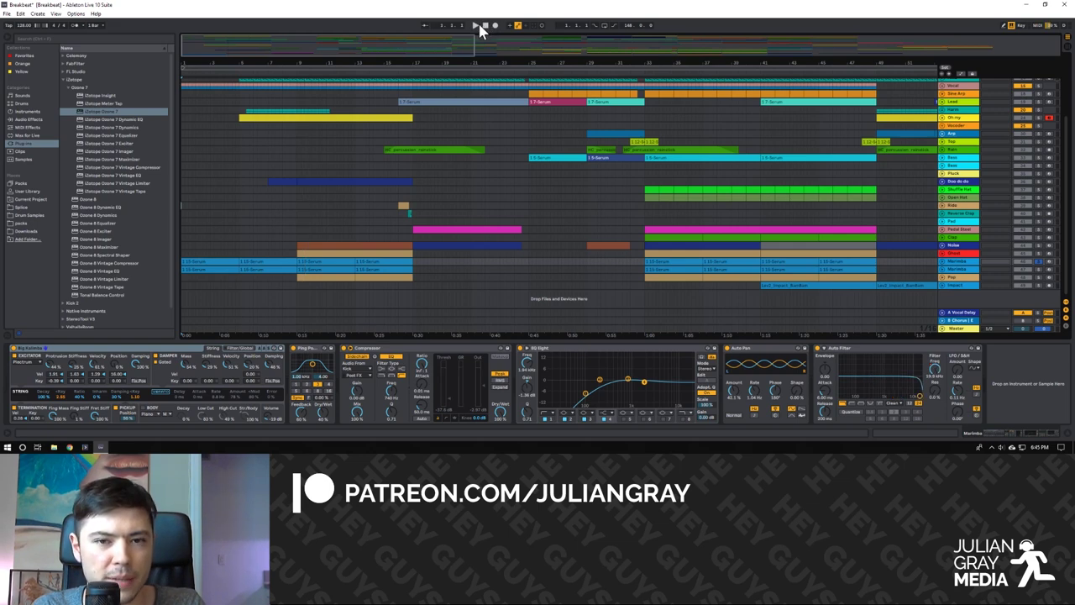
click(476, 26)
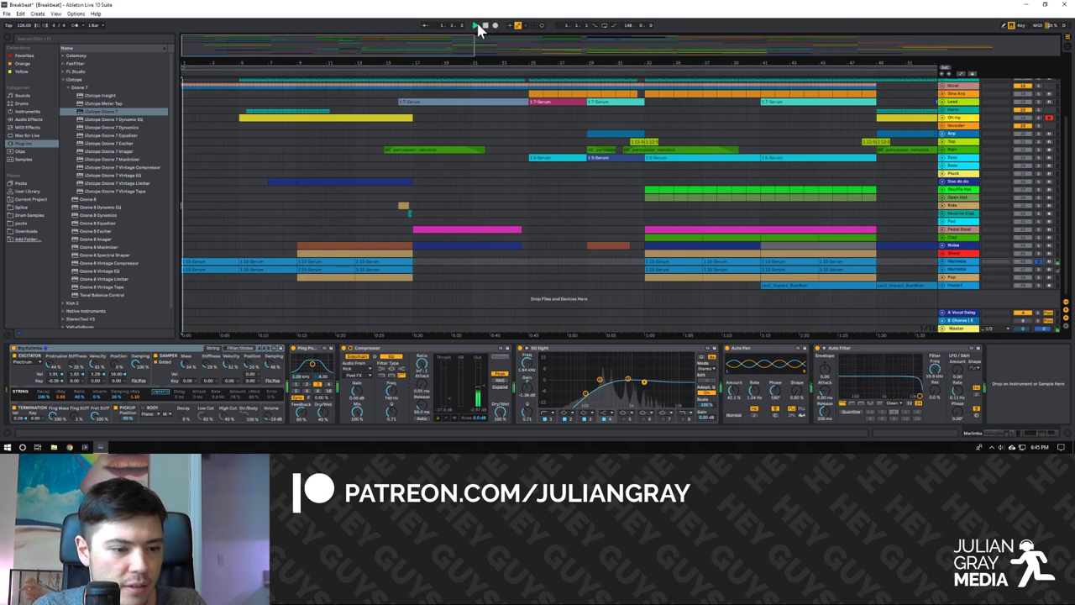
Unfold the soloed Marimba track to show its clips' notes and replay it from the start of the arrangement.
drag(941, 266, 944, 273)
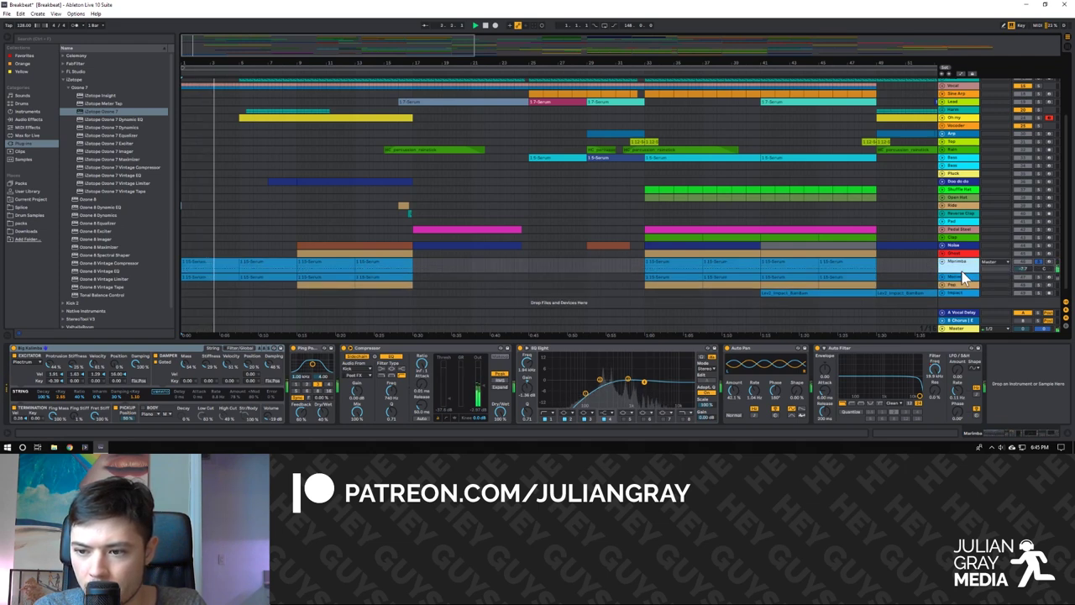
click(231, 266)
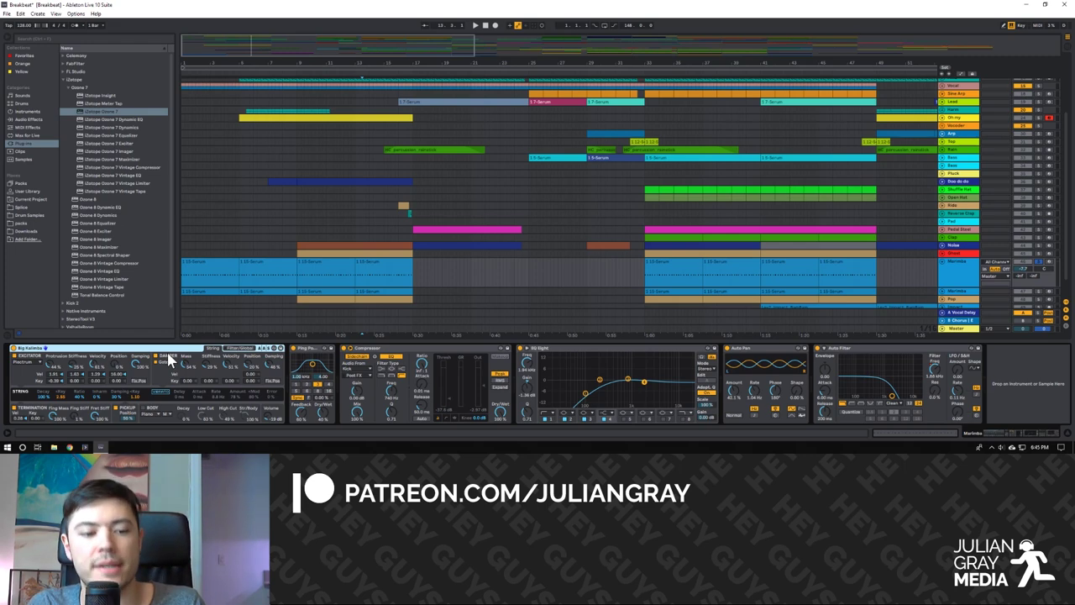
click(180, 284)
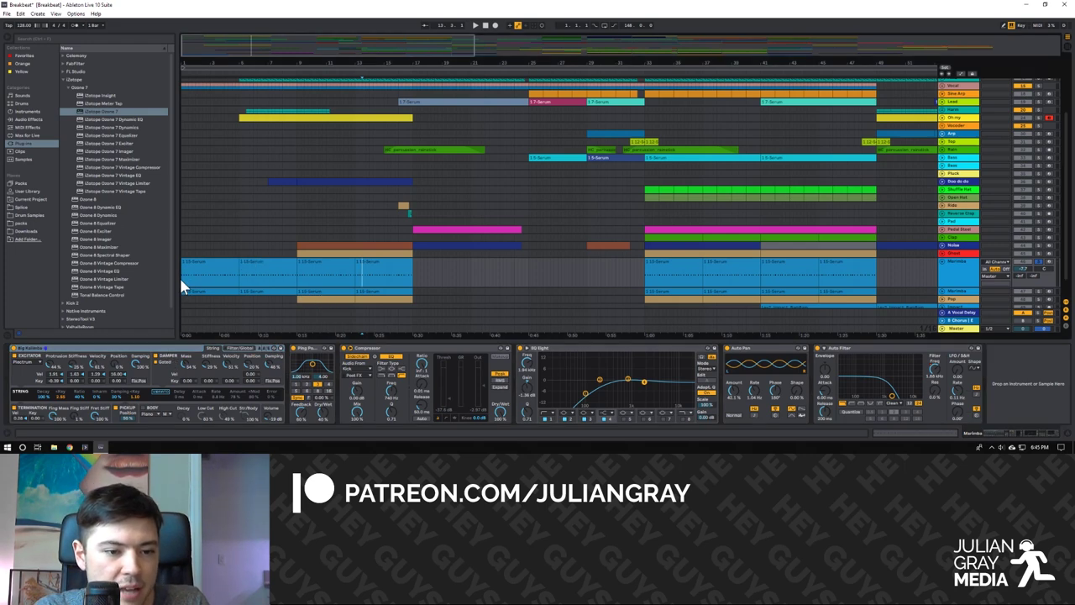
click(184, 285)
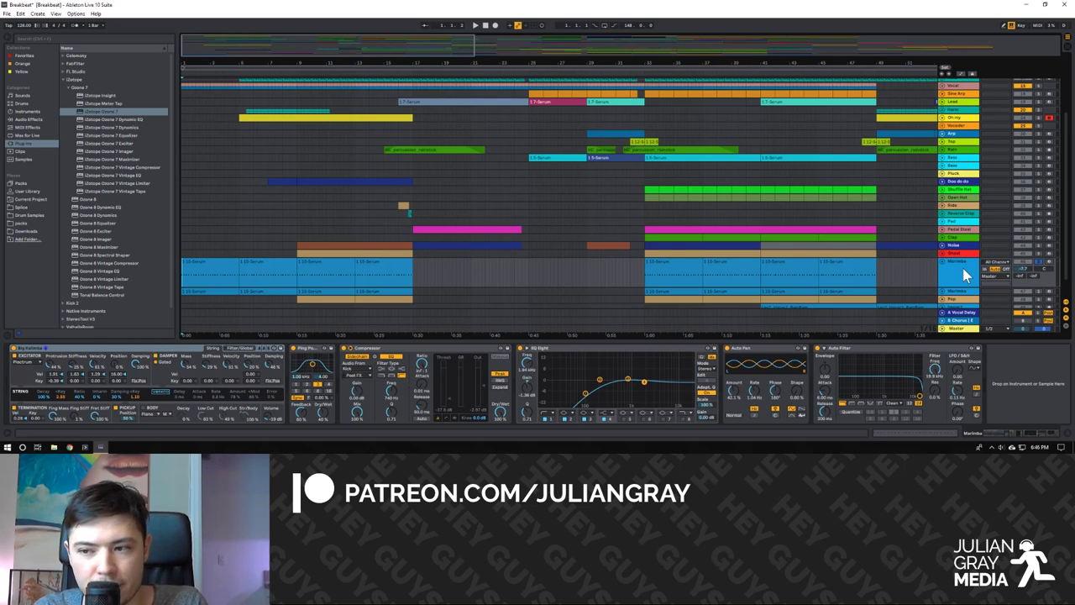
key(space)
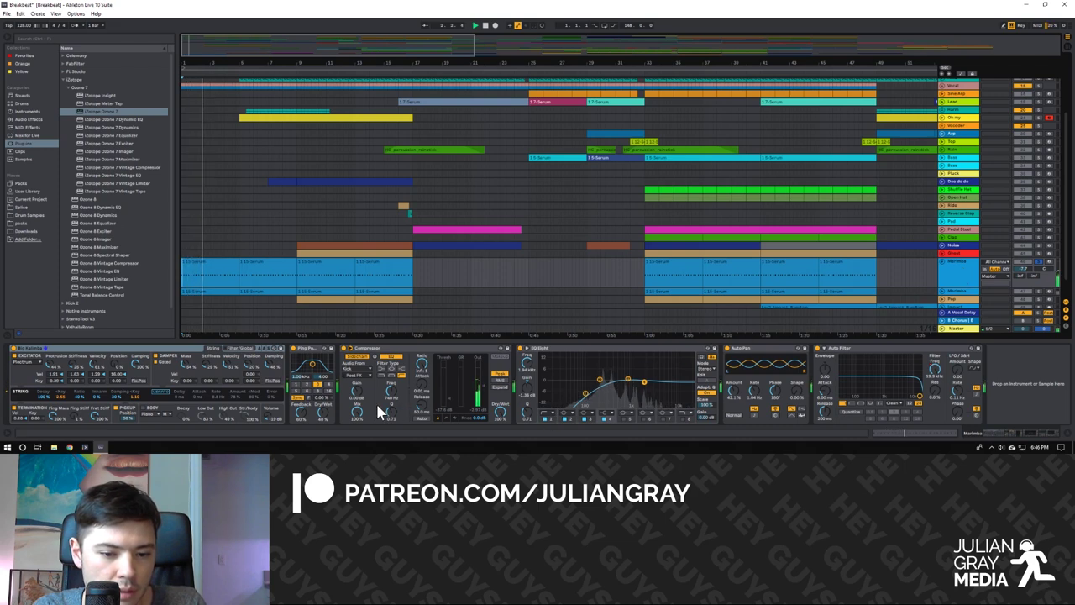
Examine the Marimba track's effect chain: ping pong delay, Auto Pan, Compressor, EQ Eight and the Auto Filter frequency.
click(317, 385)
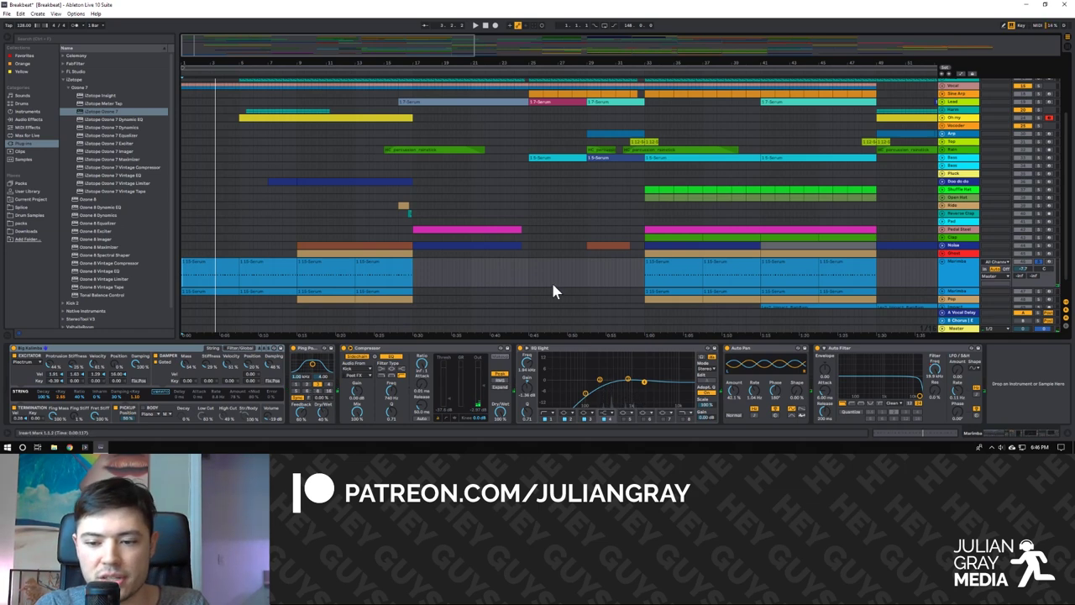
click(746, 349)
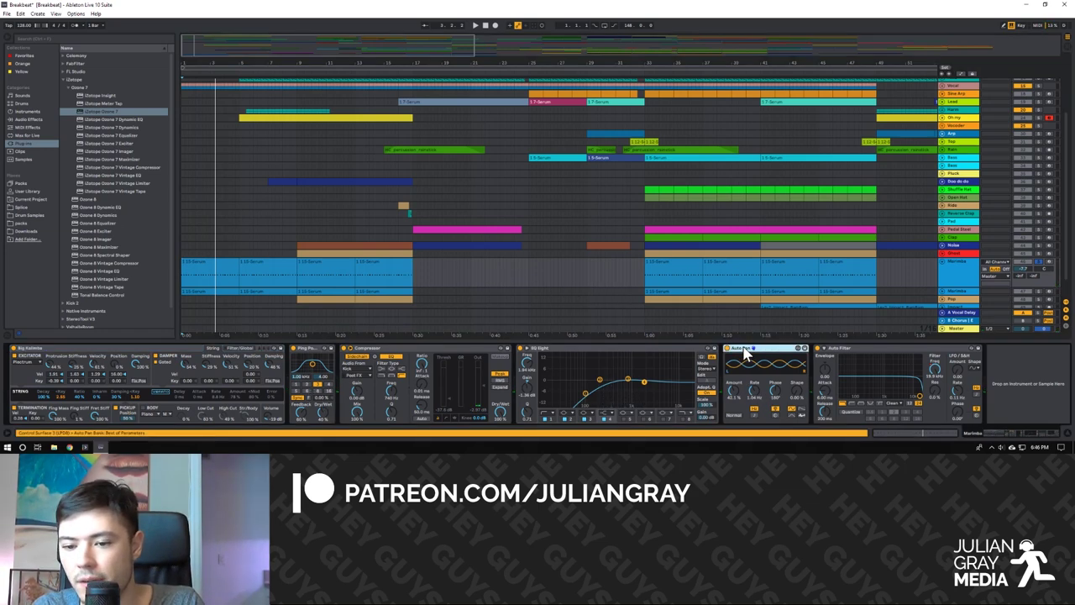
click(410, 350)
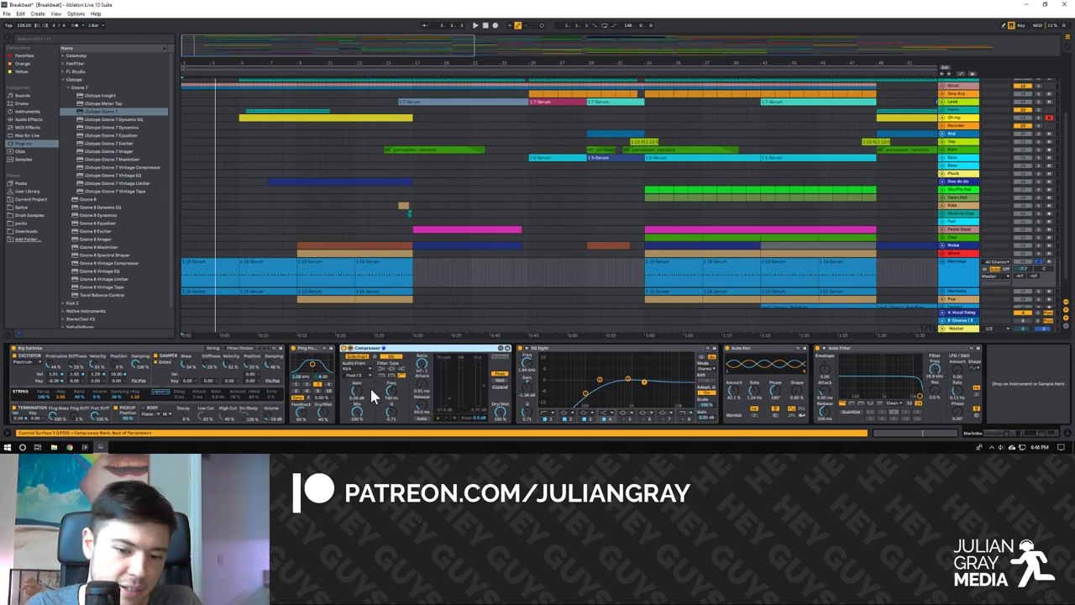
click(588, 351)
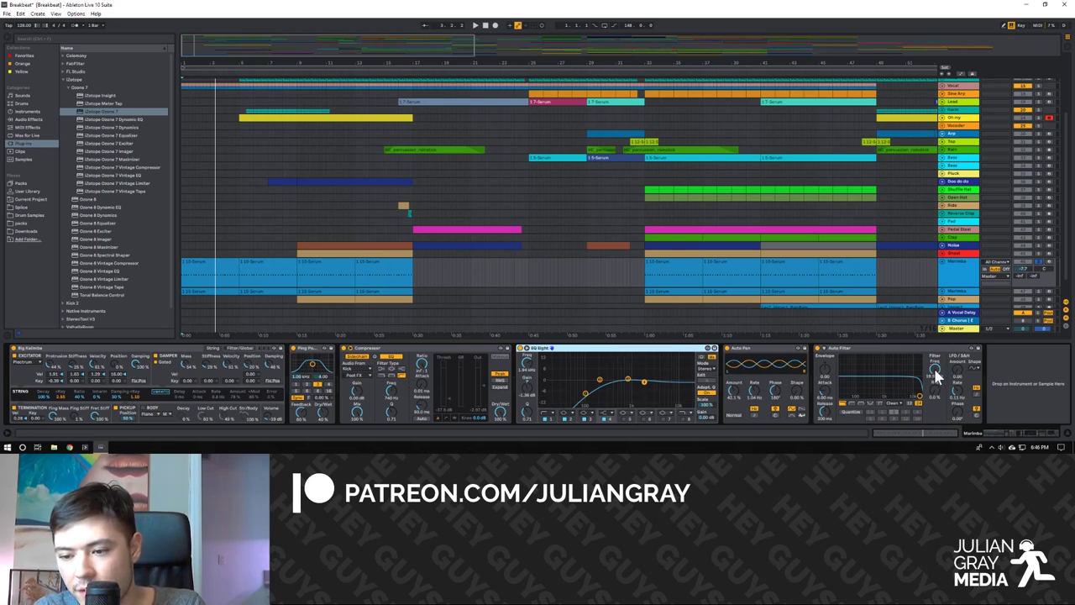
drag(935, 373, 935, 403)
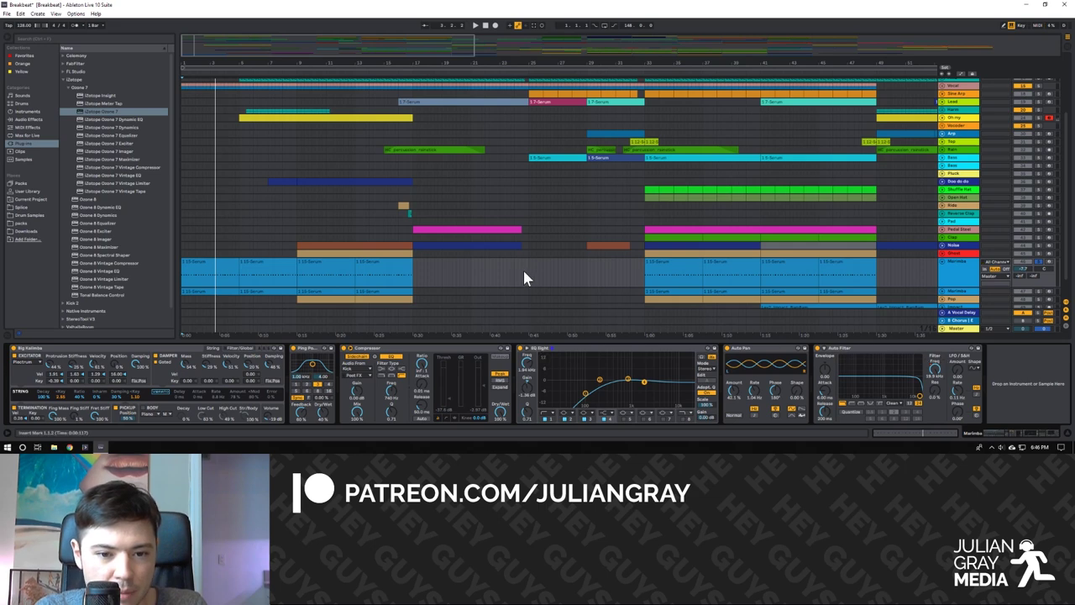
Display the Marimba track's Auto Filter Frequency automation and inspect the drop around bar 9.
click(525, 277)
key(a)
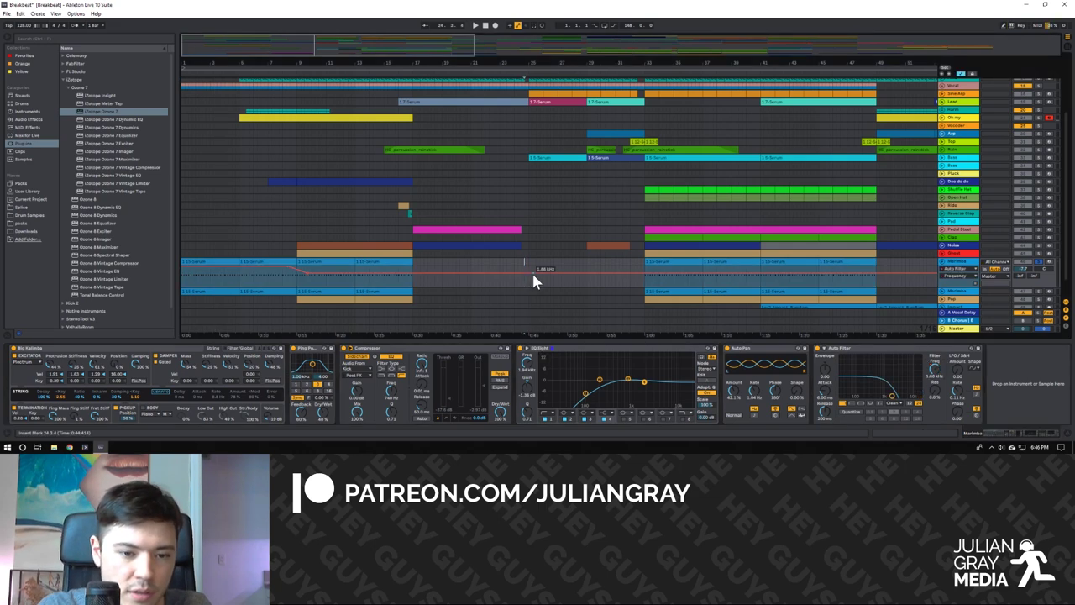
click(303, 285)
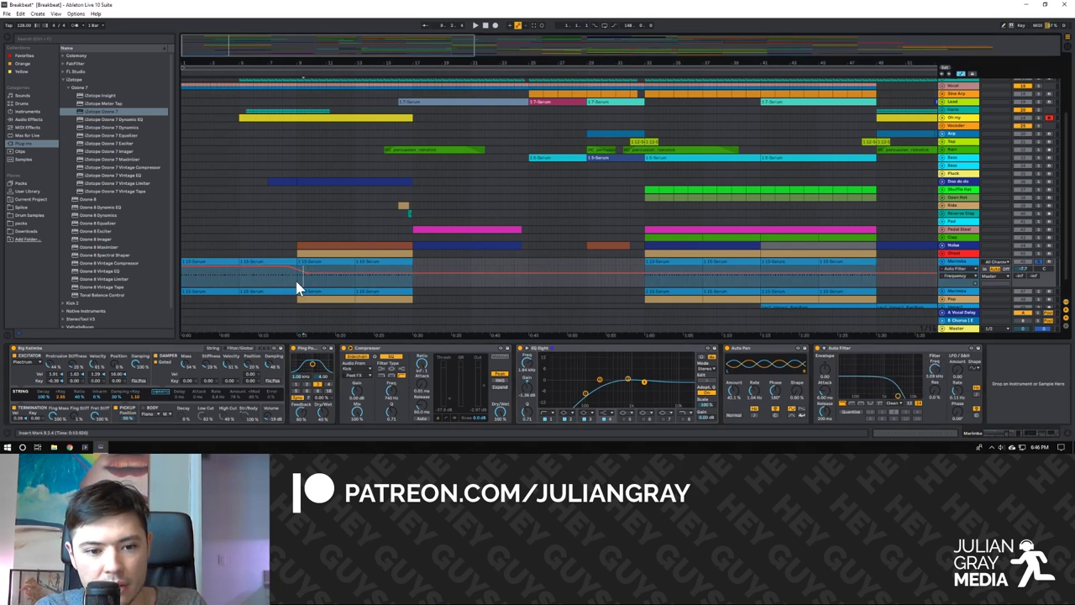
drag(353, 42, 300, 42)
Solo the second Marimba track with the Serum instrument and play it from the beginning.
click(966, 289)
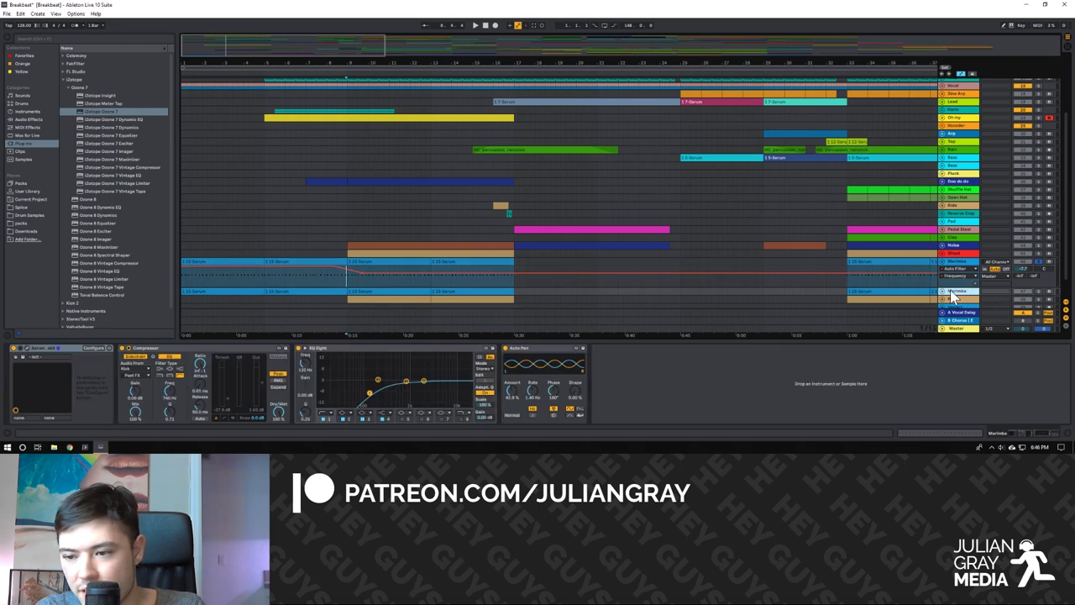
scroll(844, 298, up, 1)
scroll(1022, 301, down, 1)
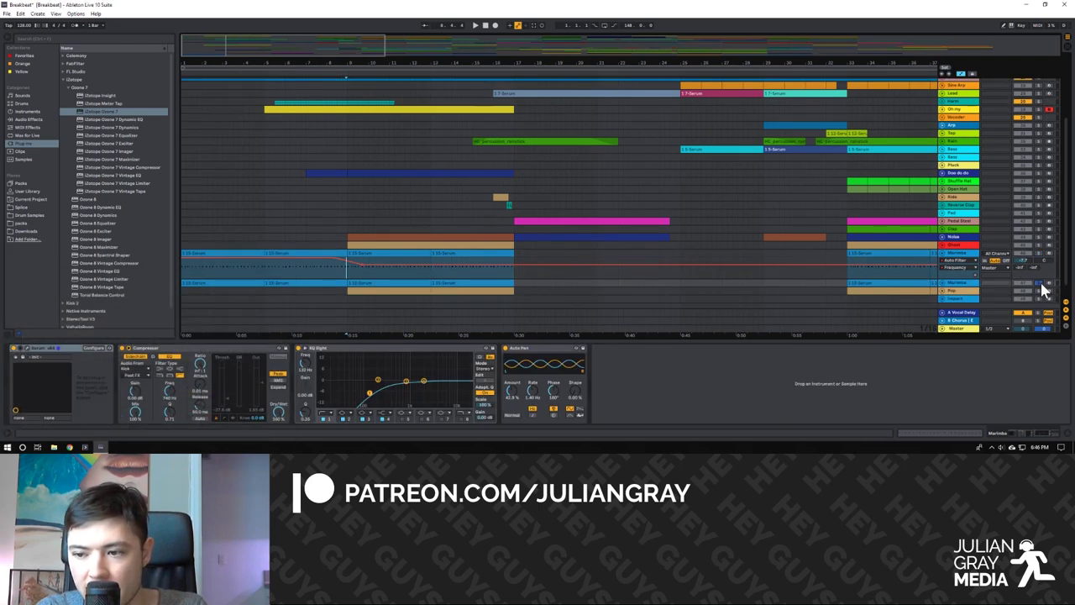
click(187, 282)
key(space)
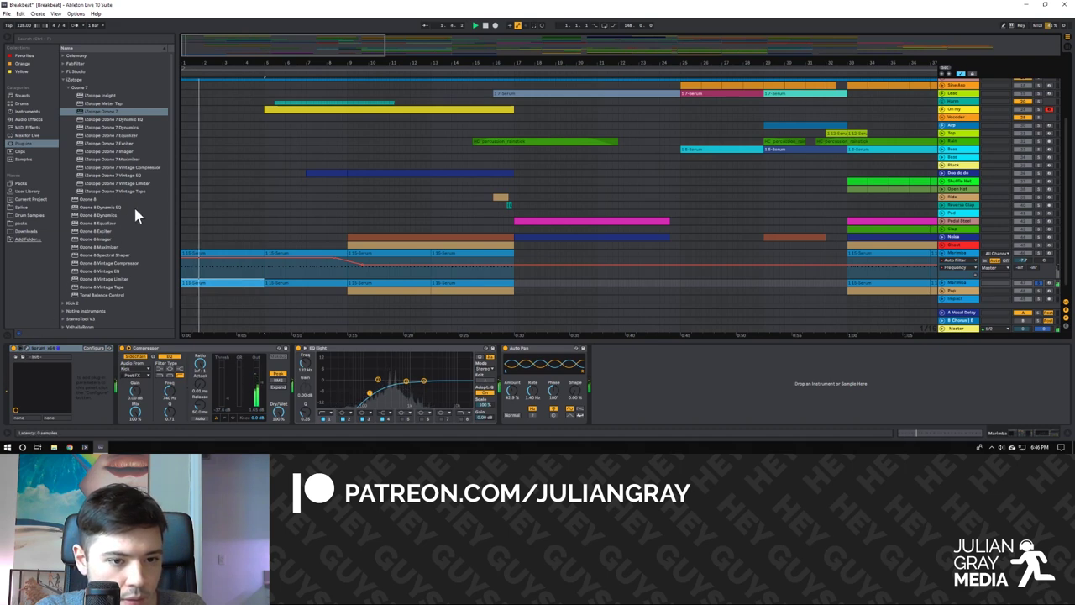
Inspect the second Marimba's Serum patch, including Envelope 2 and the effects page, close it and look at the Auto Pan.
click(222, 282)
drag(448, 79, 333, 79)
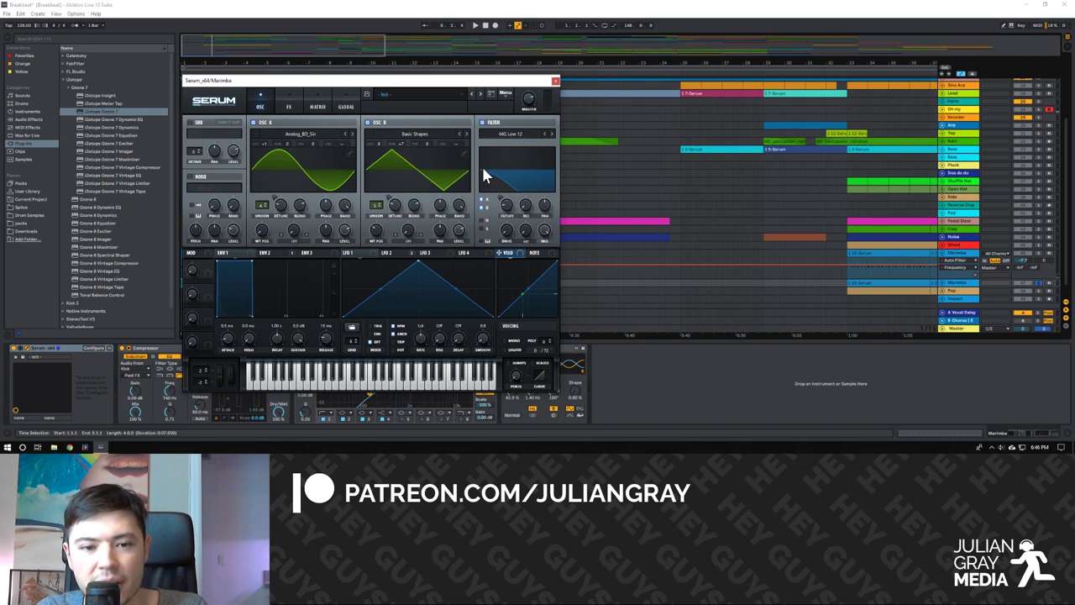
click(282, 254)
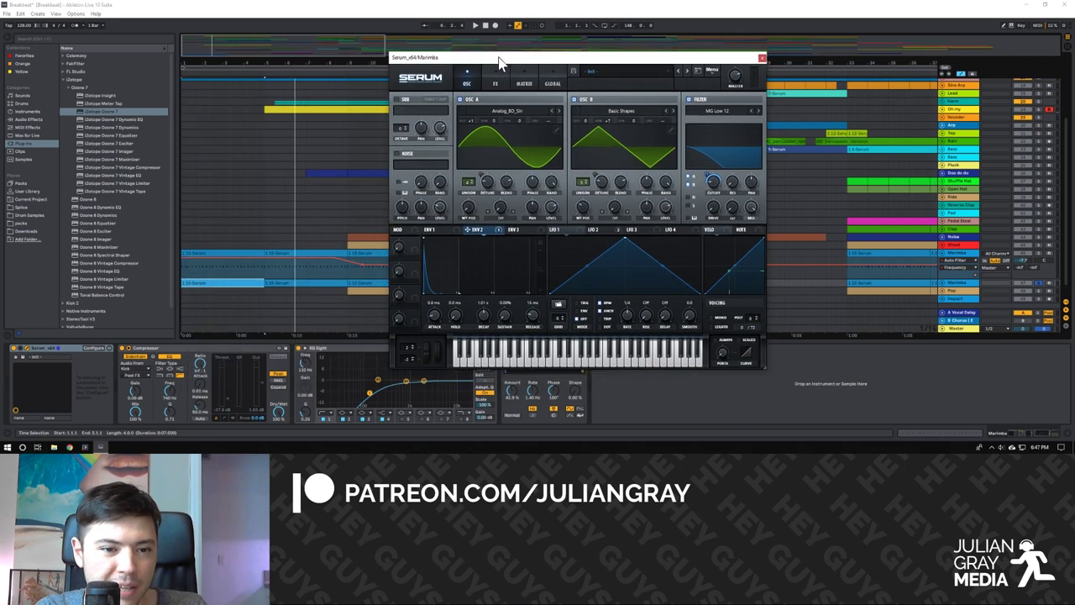
click(497, 79)
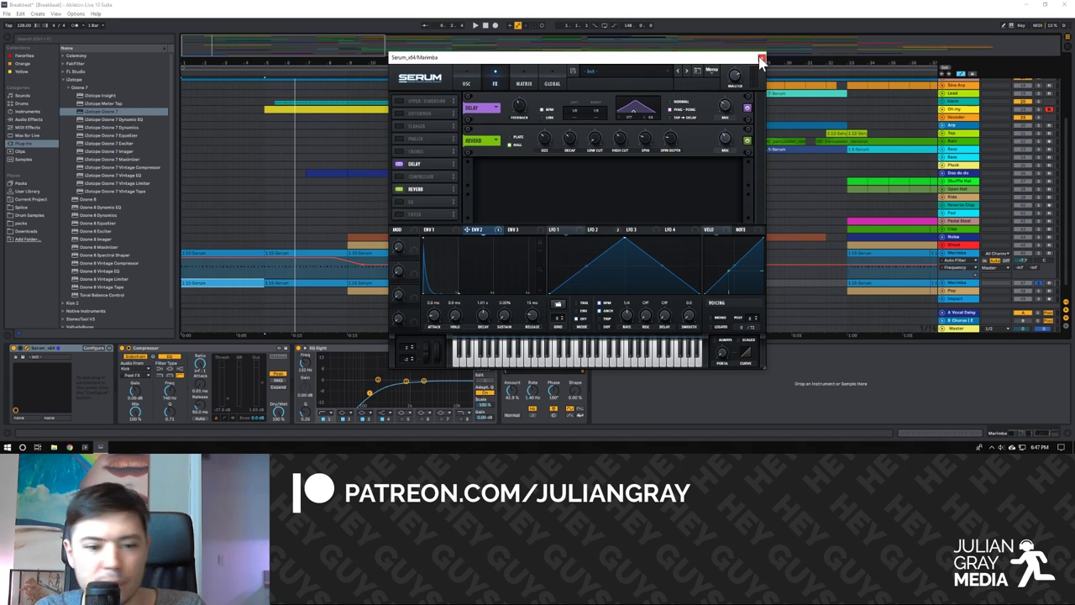
click(762, 59)
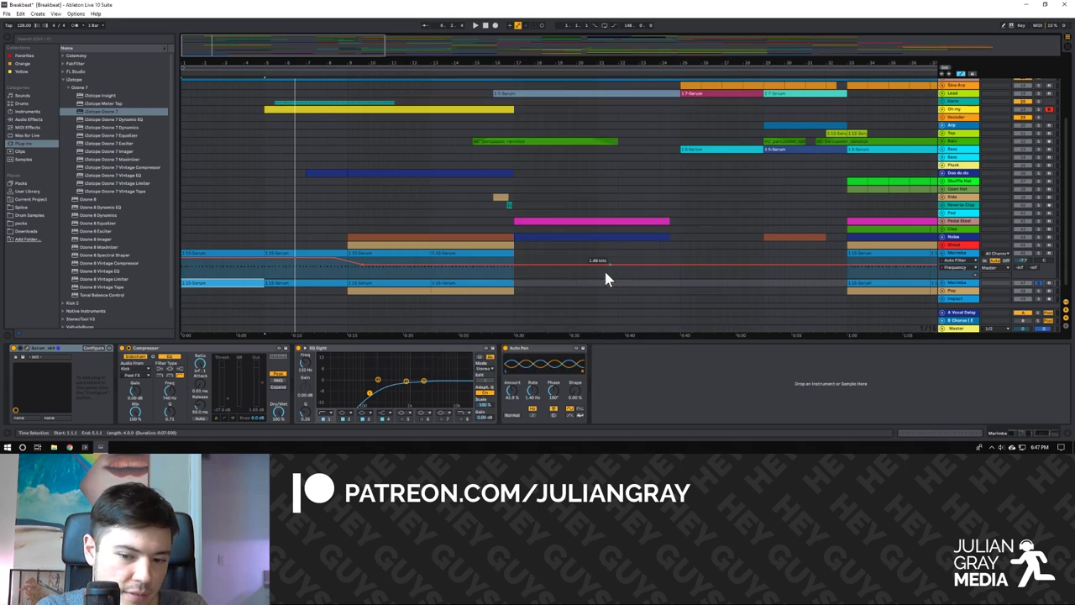
click(538, 347)
Unfold the Vocal group to show its two audio tracks and solo the group.
scroll(566, 252, down, 1)
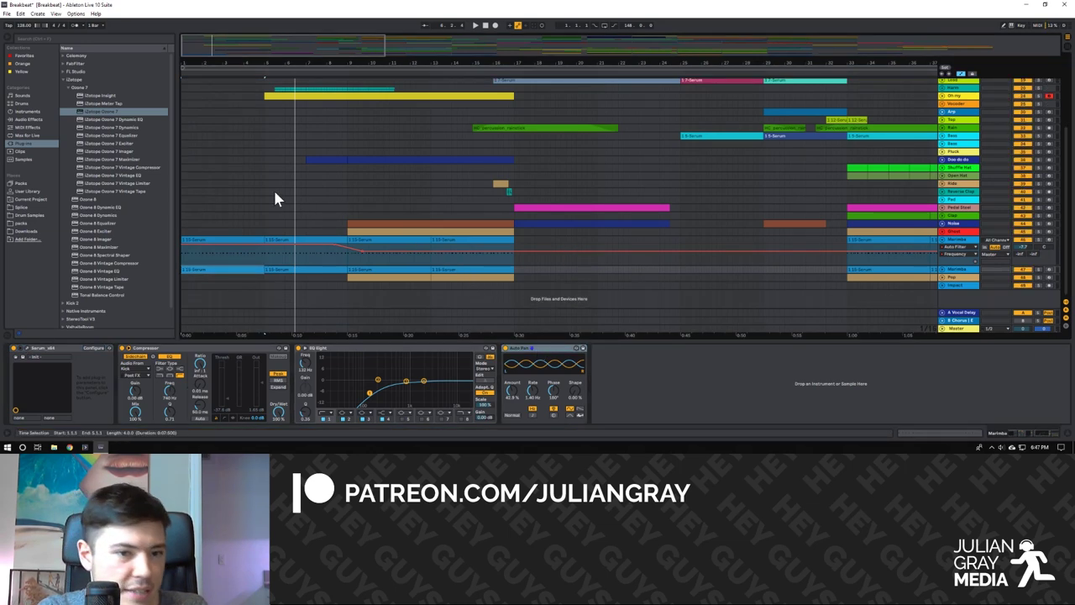
scroll(232, 169, up, 5)
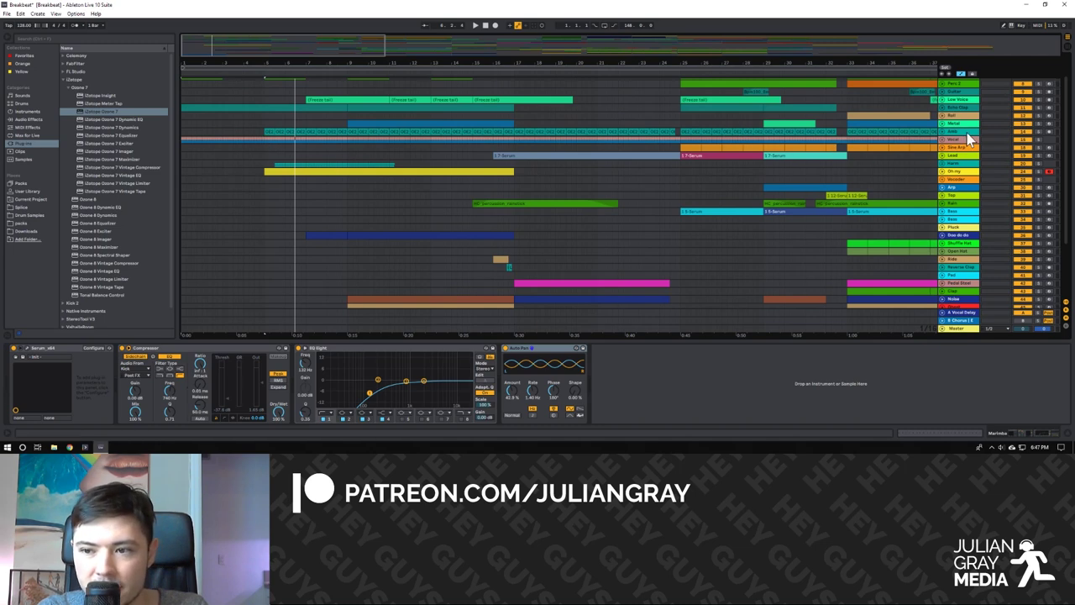
click(943, 139)
click(959, 142)
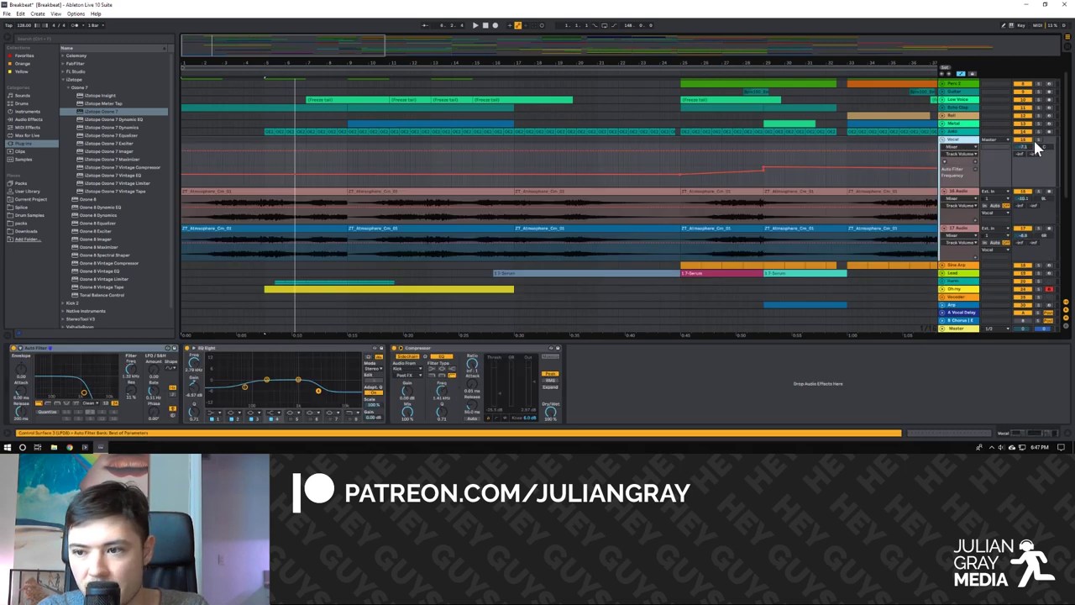
Open the first atmosphere clip on the 16 Audio track and play the Vocal group from the start.
click(183, 225)
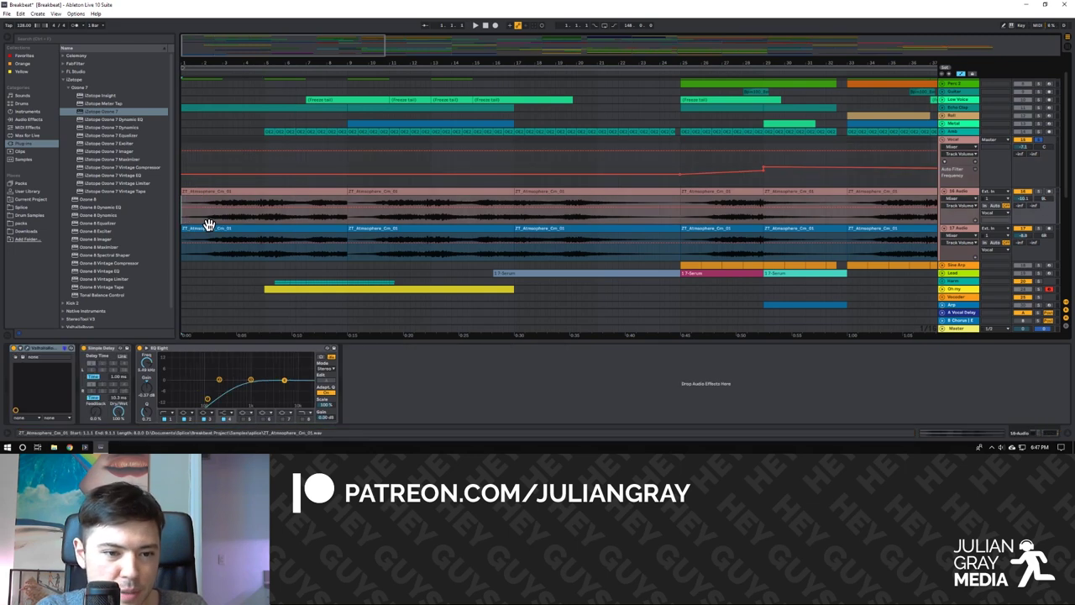
click(241, 191)
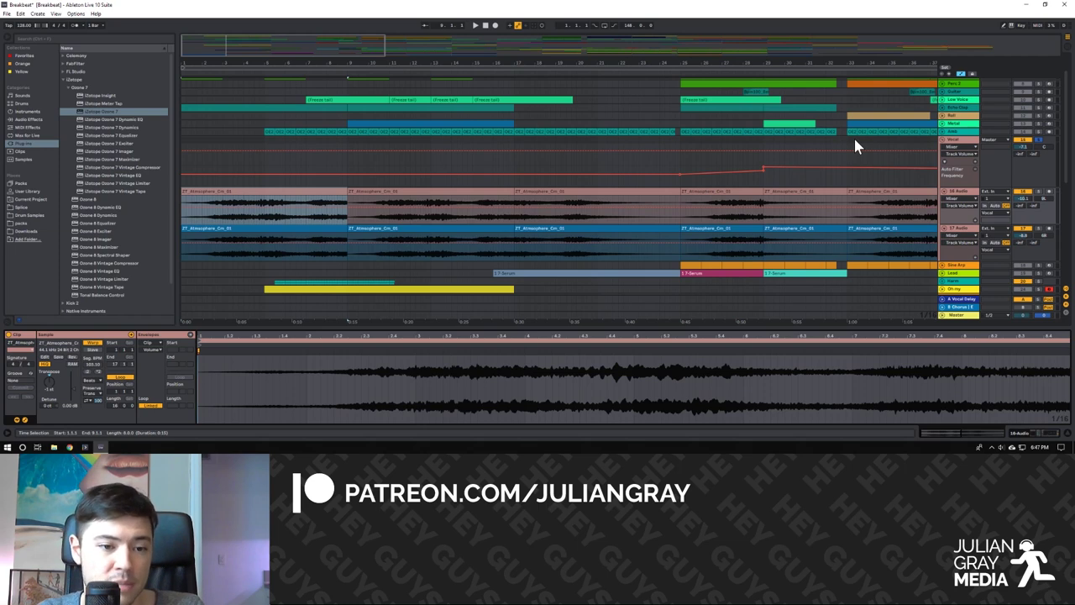
key(space)
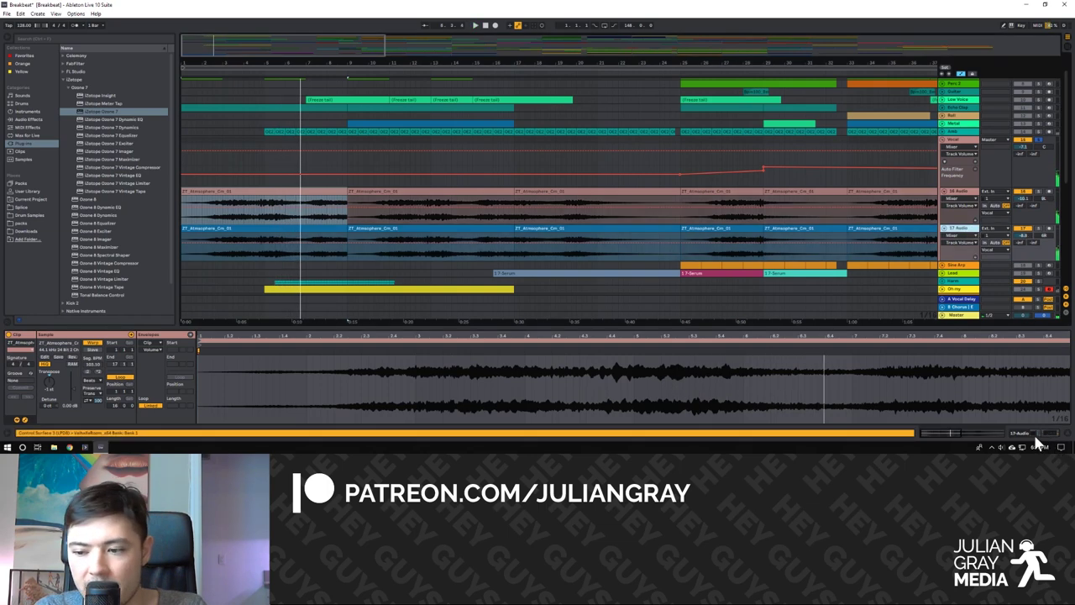
Show the 17 Audio track's device chain and examine its EQ Eight and Simple Delay.
click(1035, 432)
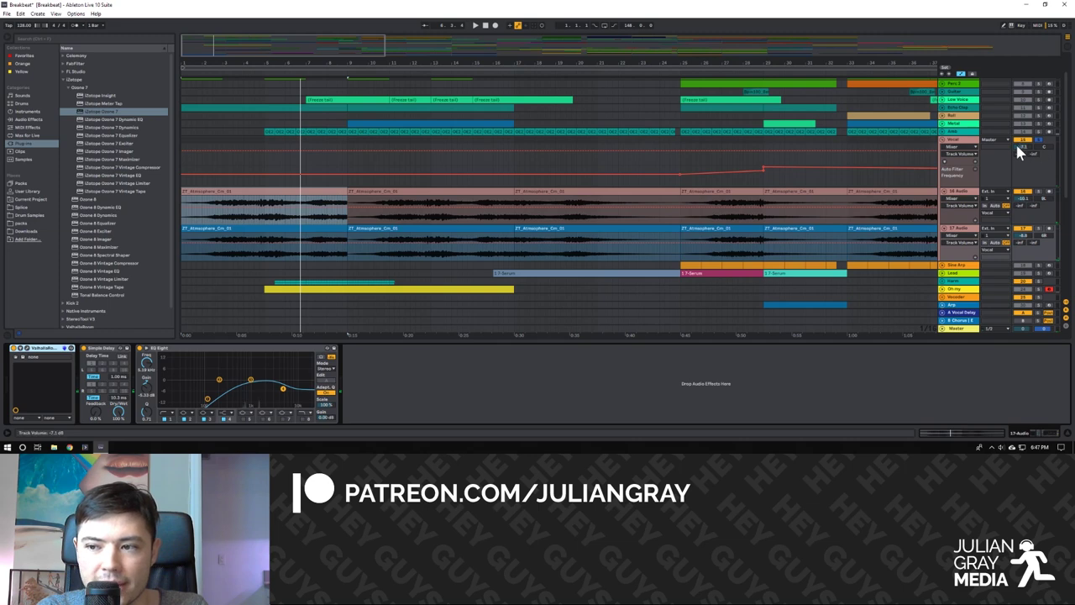
click(228, 362)
click(284, 388)
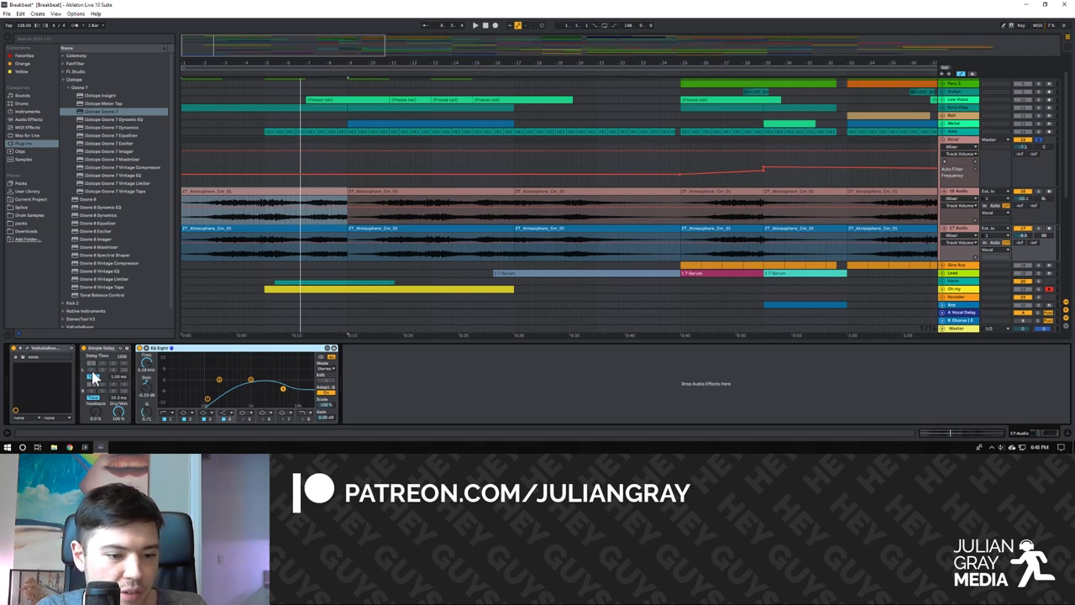
Compare the transpose settings of the first atmosphere clips on the 16 Audio and 17 Audio tracks.
click(296, 230)
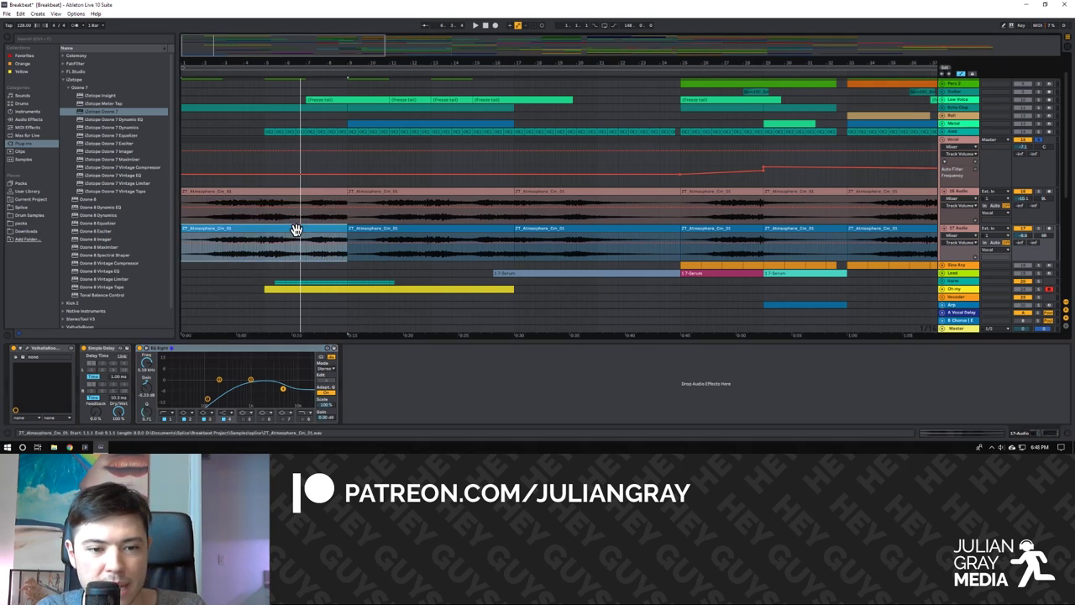
click(968, 234)
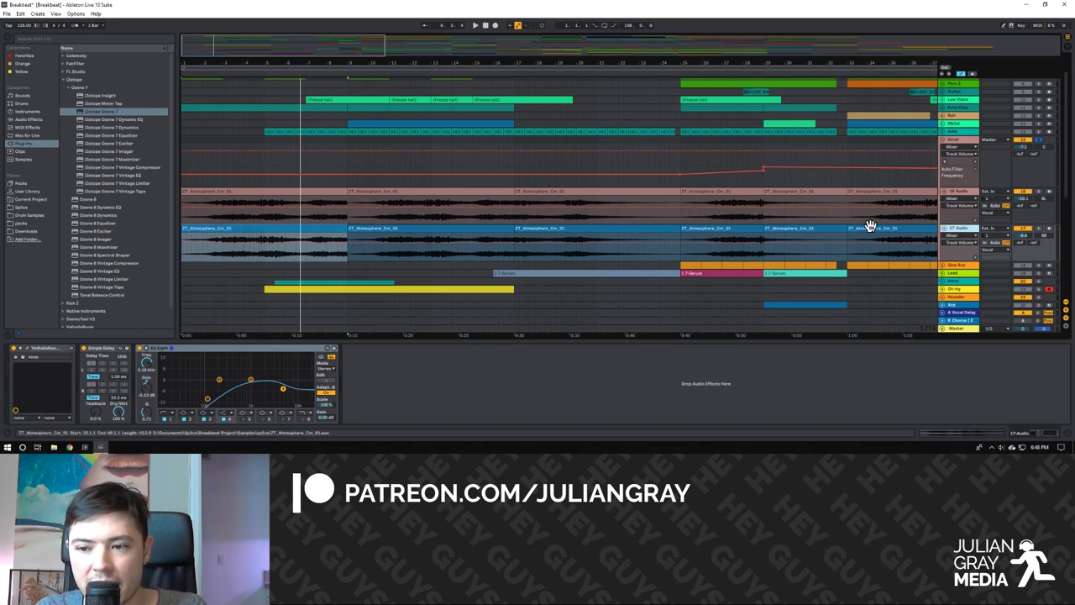
double_click(263, 228)
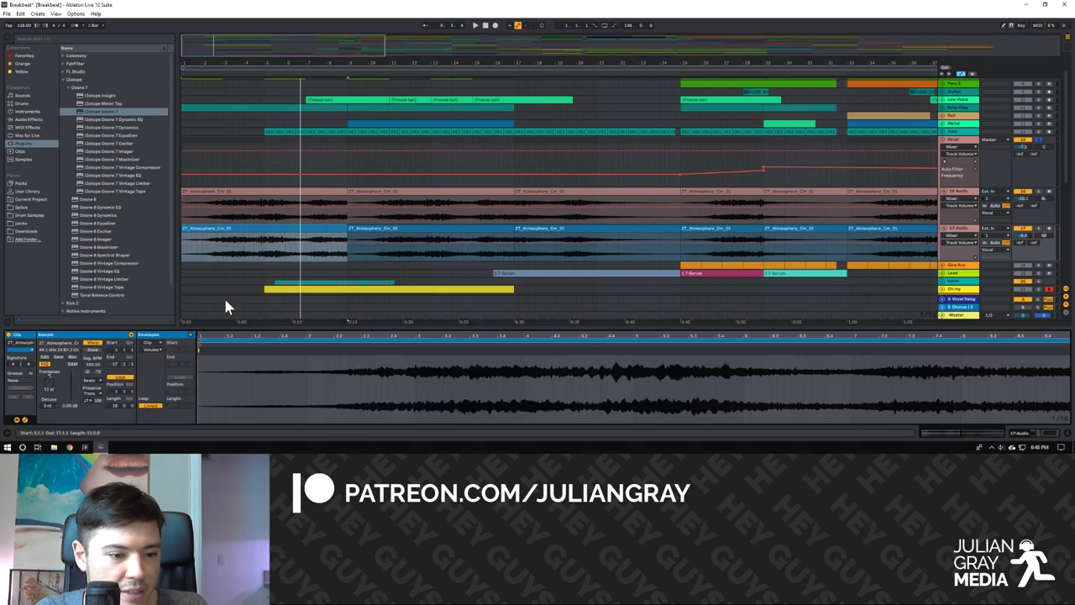
click(271, 192)
click(271, 233)
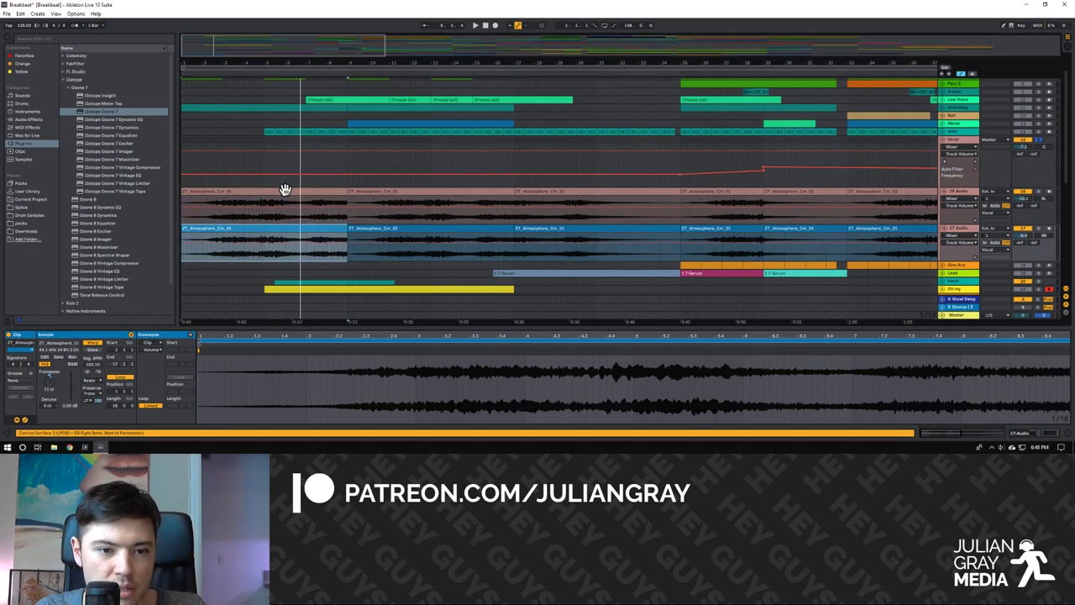
click(286, 198)
click(286, 228)
click(293, 197)
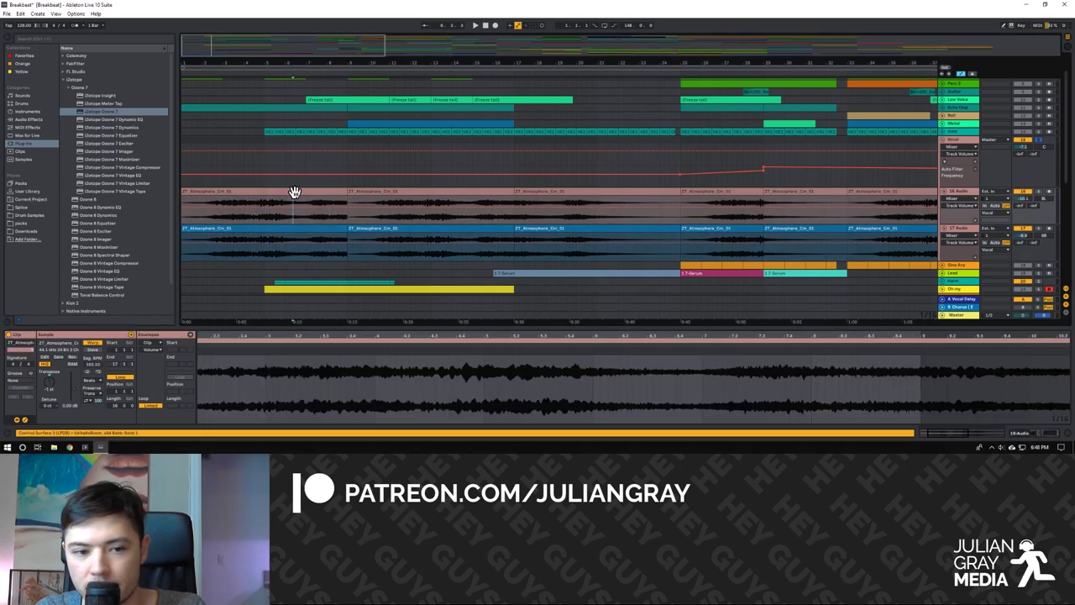
Play the arrangement near its start with the Vocal group unsoloed, and open the first atmosphere clip on the 16 Audio track.
click(244, 159)
click(191, 160)
key(space)
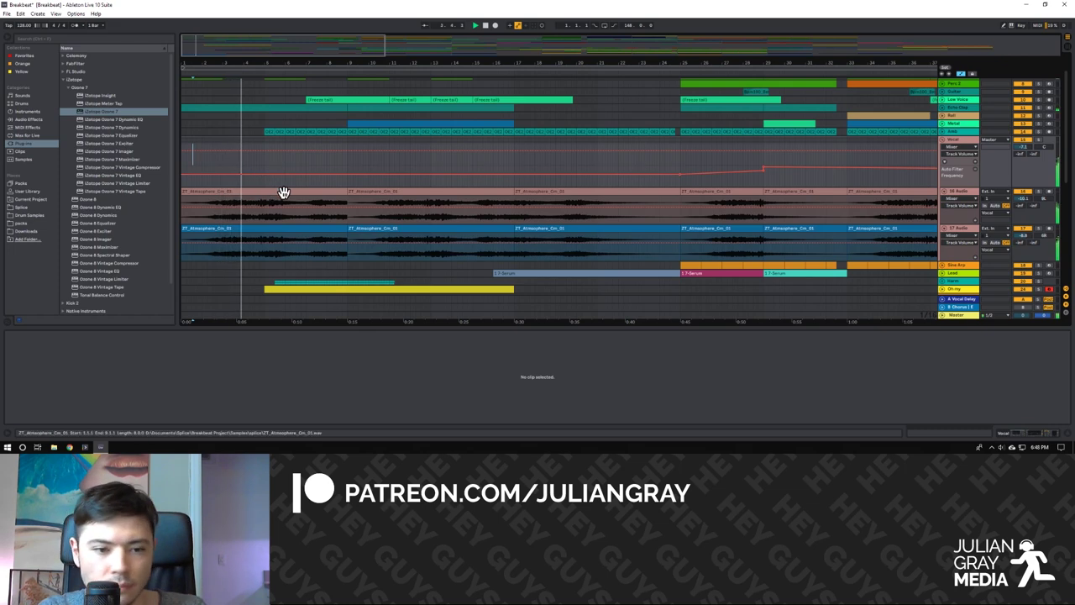
click(257, 227)
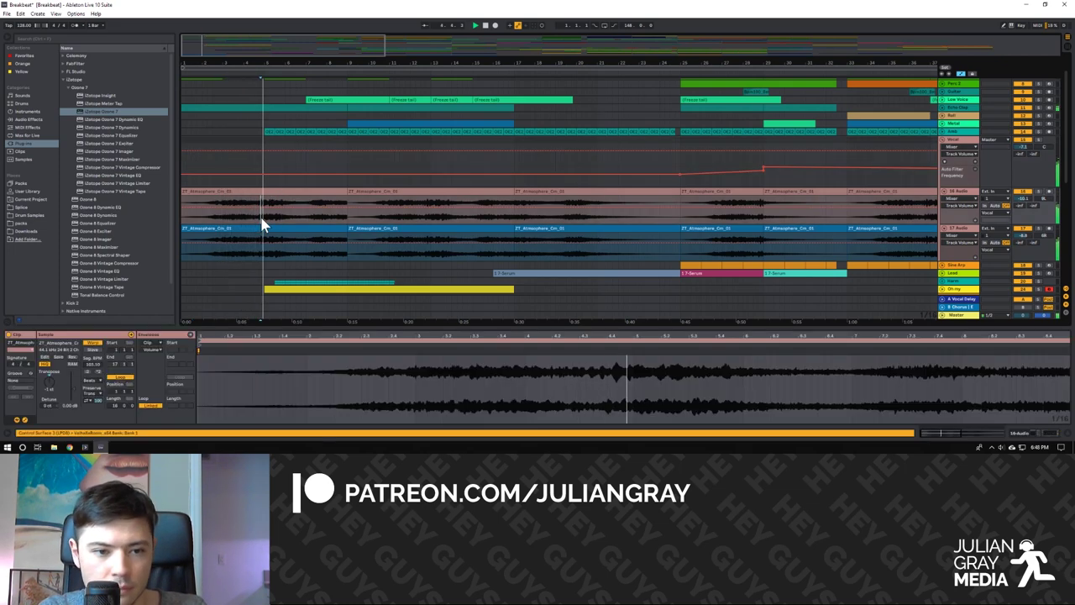
scroll(263, 222, down, 1)
scroll(262, 215, up, 3)
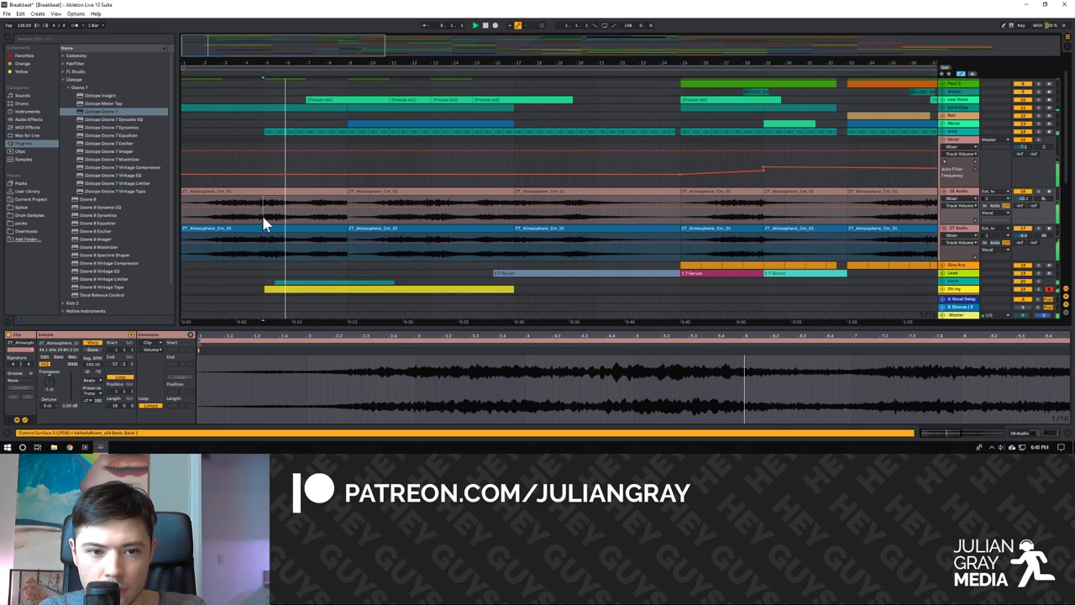
Unfold and solo the Echo Clap track, show its device chain and play it from around bar 2.
click(969, 132)
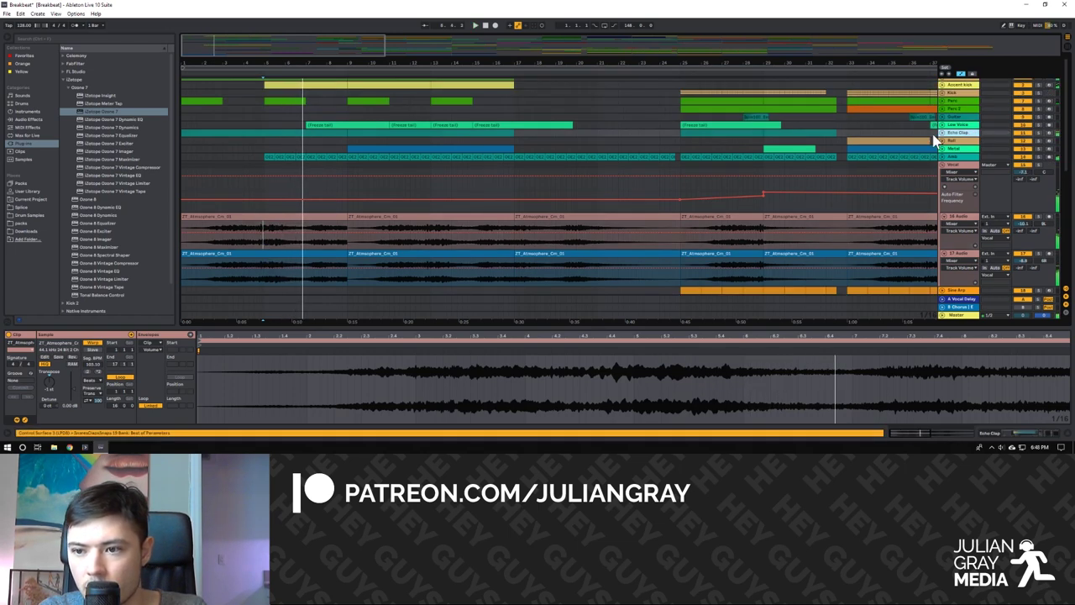
click(1037, 132)
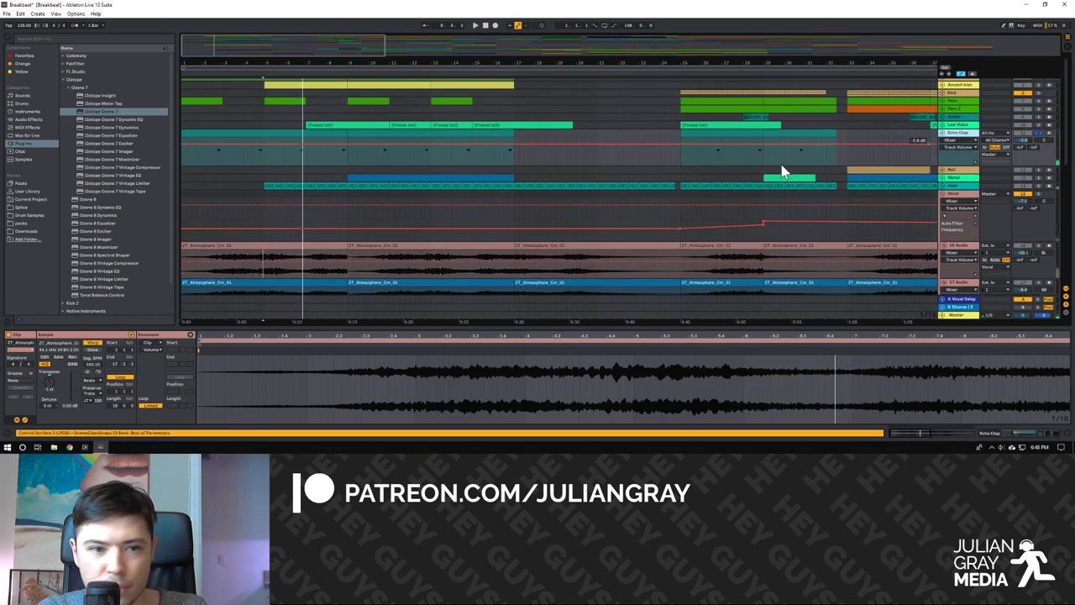
click(216, 158)
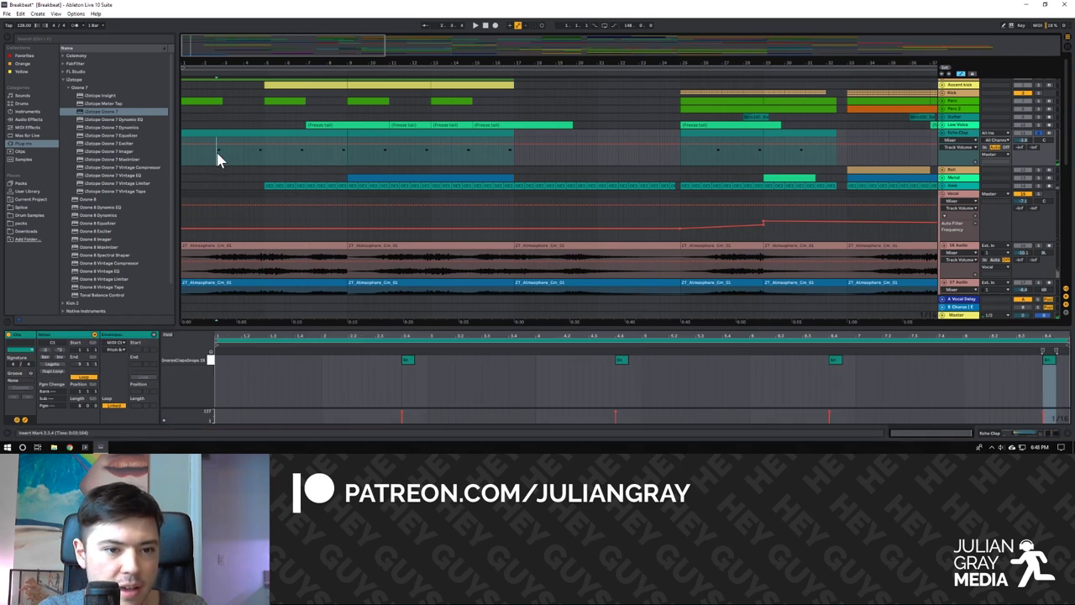
click(1040, 433)
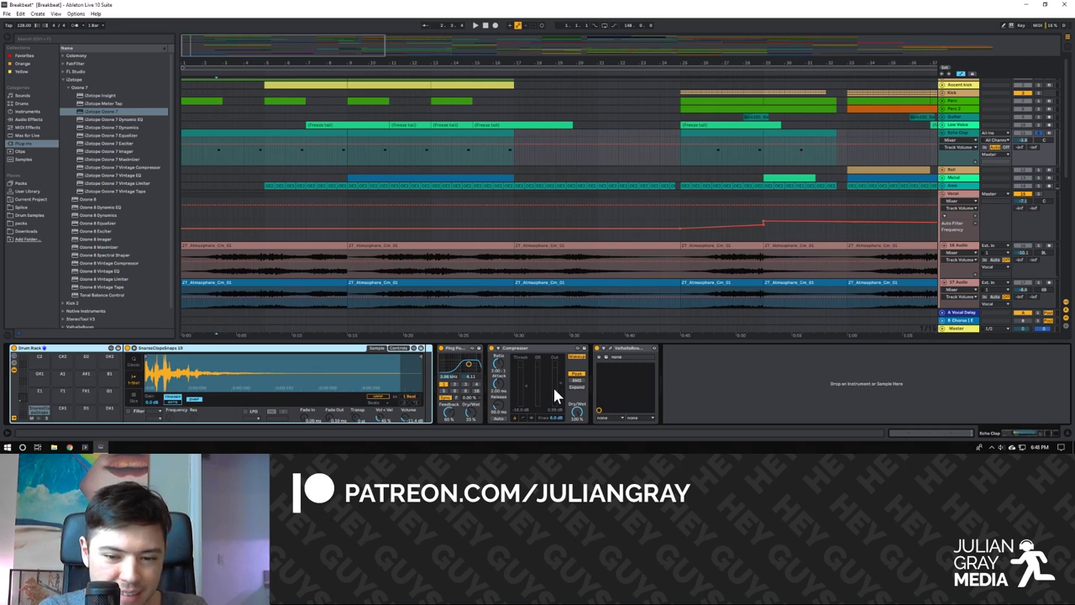
key(space)
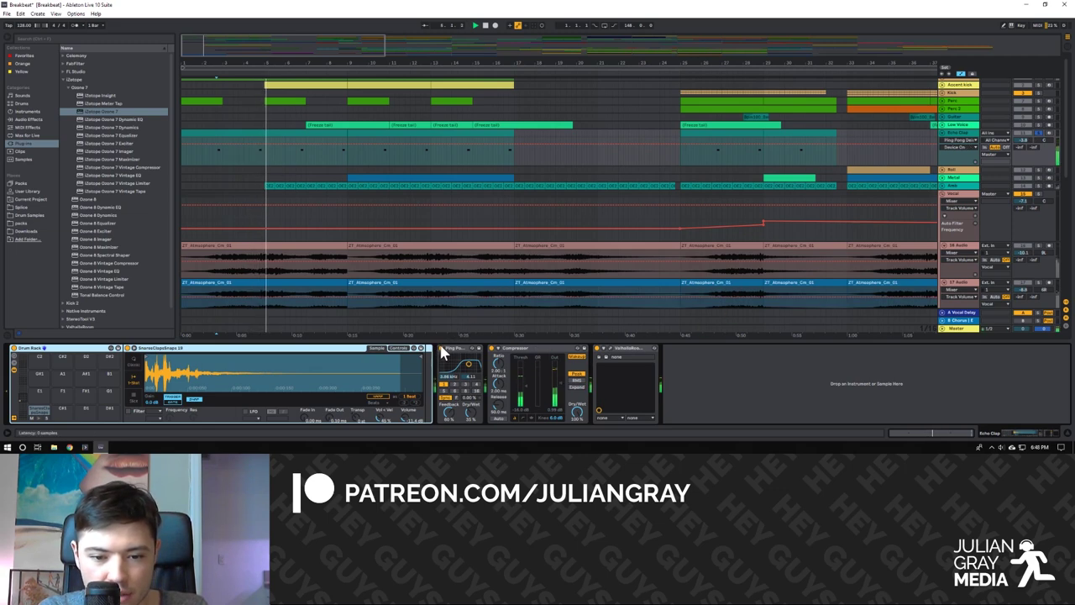
Bypass the Ping Pong Delay and ValhallaRoom on the Echo Clap track and replay the dry clap.
click(598, 351)
key(space)
key(space)
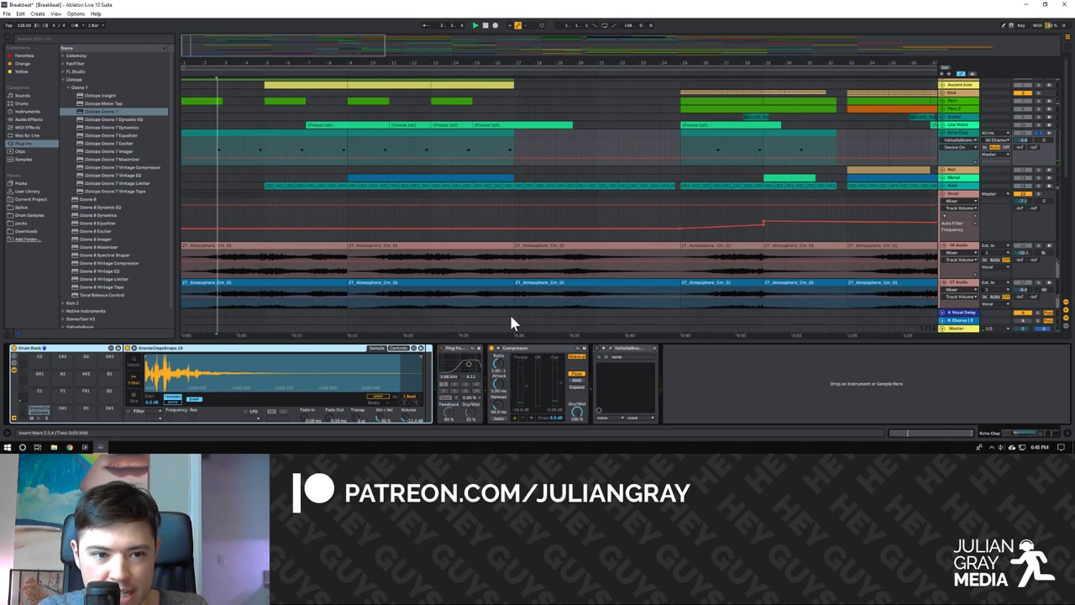
Reactivate ValhallaRoom and the Ping Pong Delay on the Echo Clap track, replay the clap and examine the Compressor and delay.
click(606, 350)
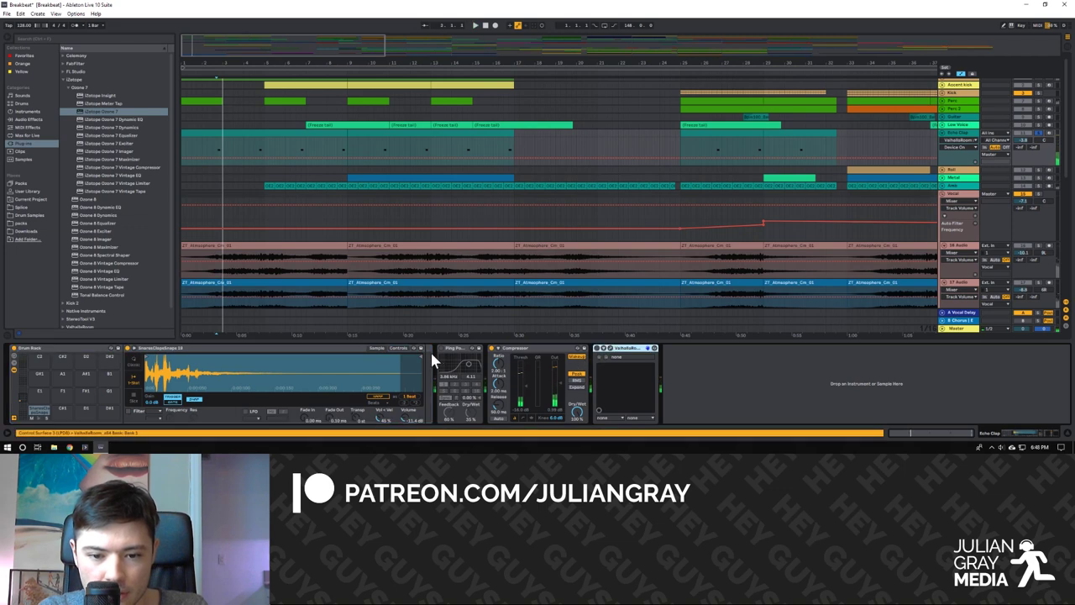
click(441, 347)
key(space)
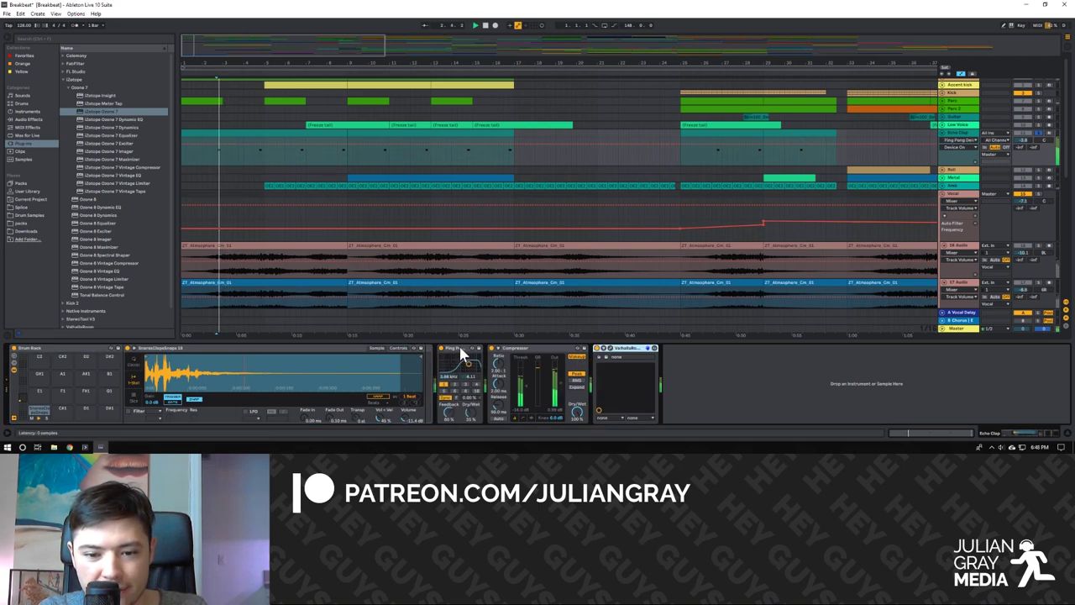
click(571, 368)
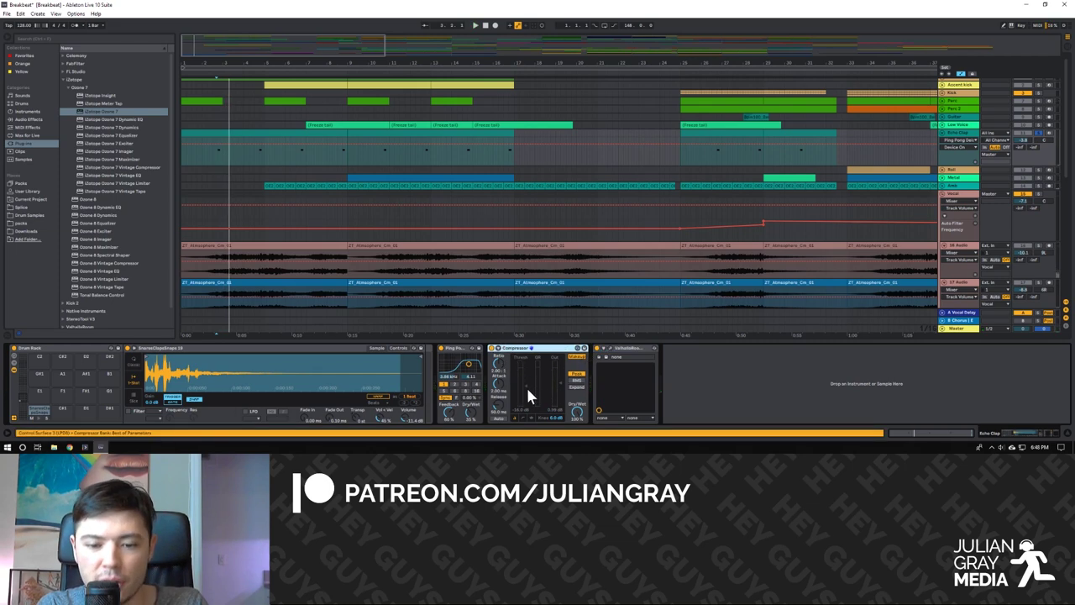
click(461, 353)
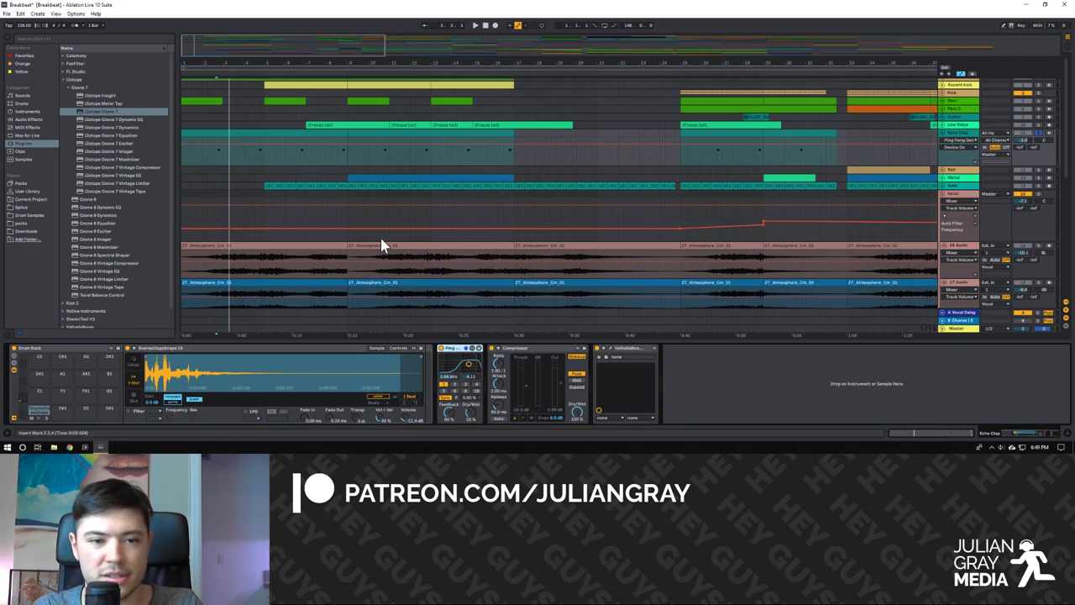
Unfold and solo the Perc track, play it from the start and select its first clip.
scroll(385, 243, up, 1)
click(342, 161)
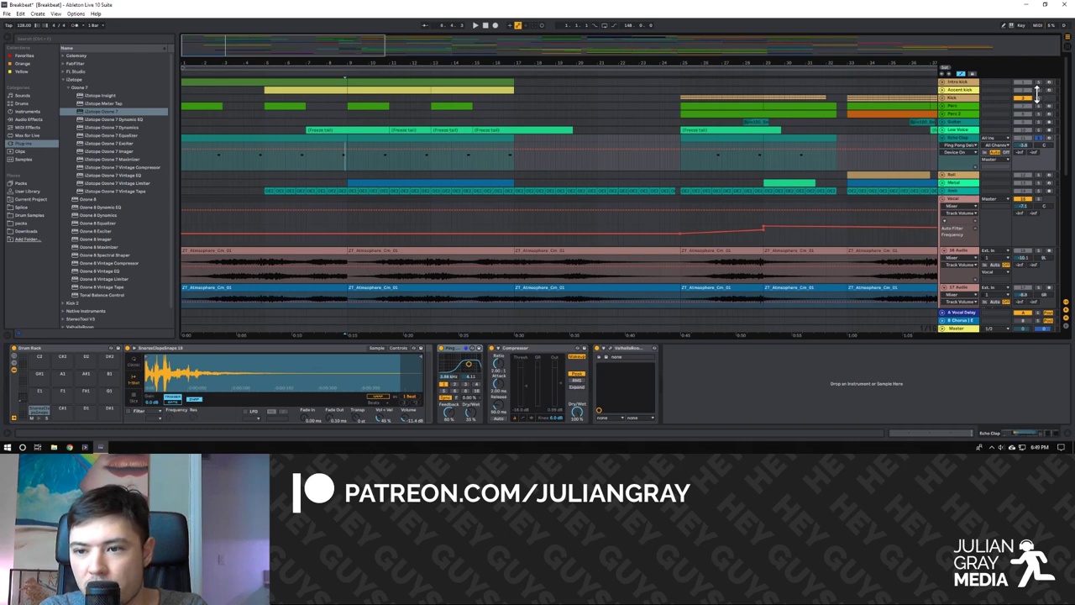
click(941, 106)
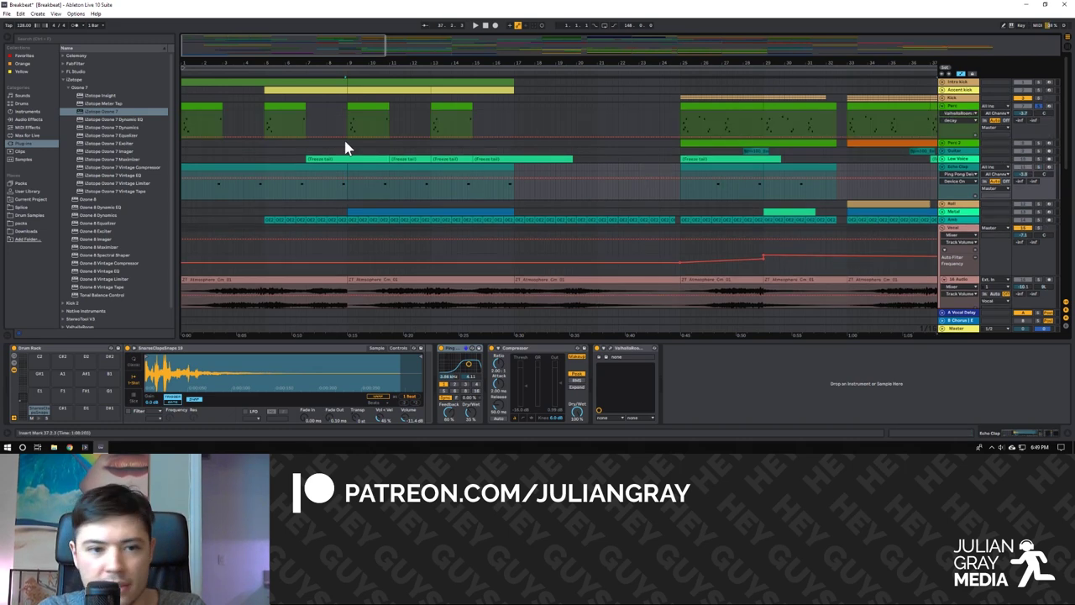
click(180, 126)
key(space)
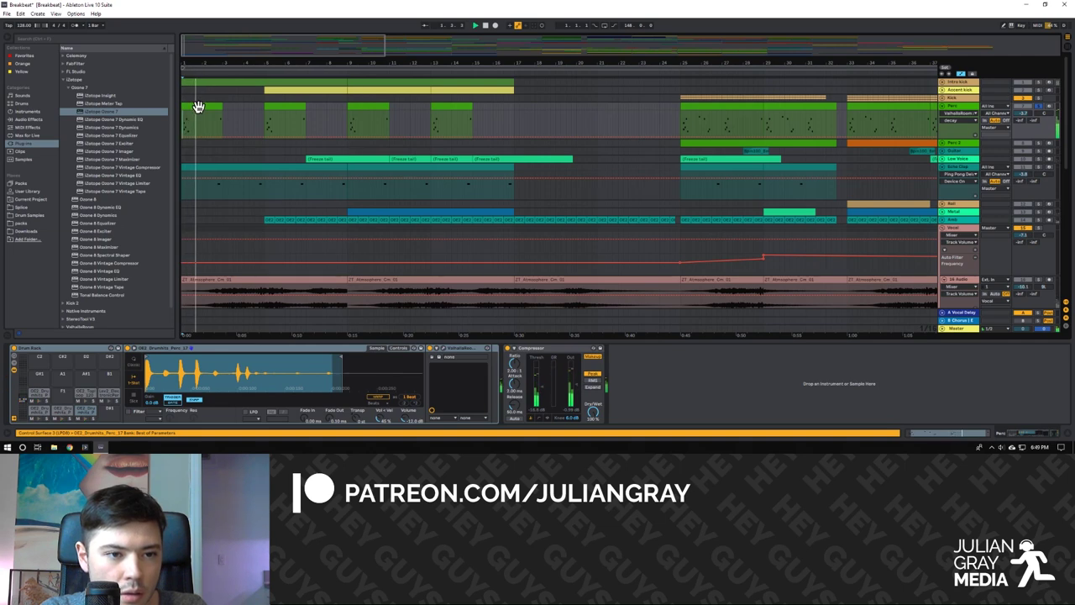
key(space)
click(199, 107)
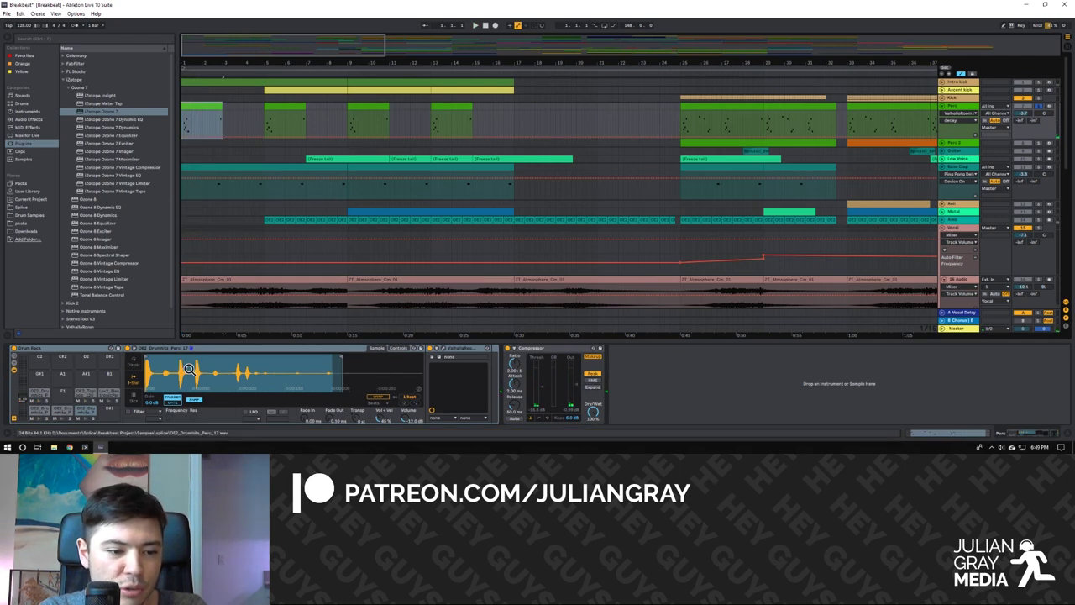
Audition the D1 pad of the Perc track's Drum Rack and show its Simpler controls to examine the pan.
click(87, 420)
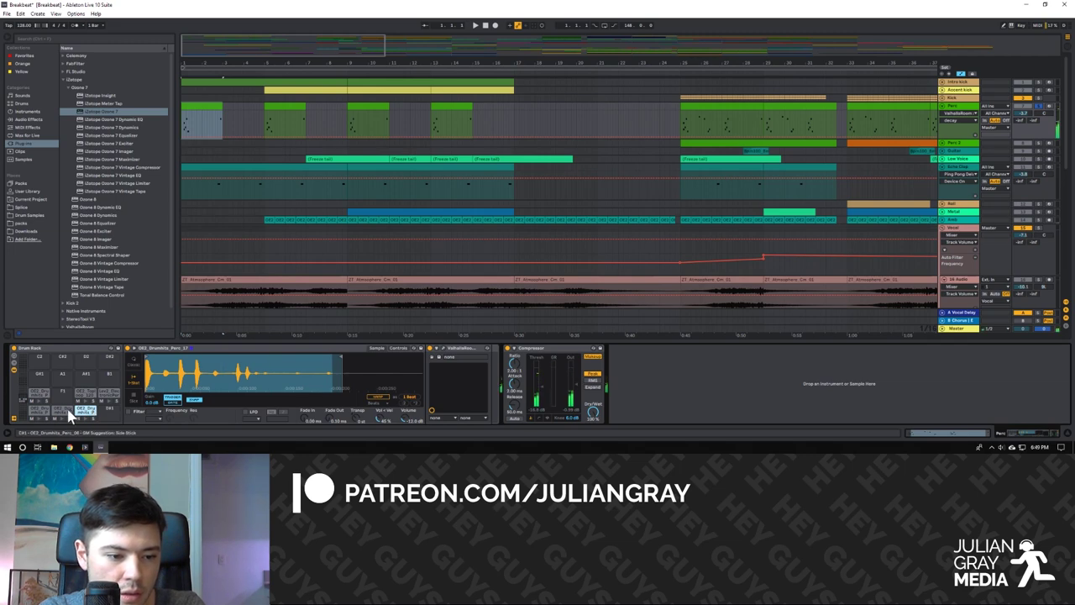
click(397, 351)
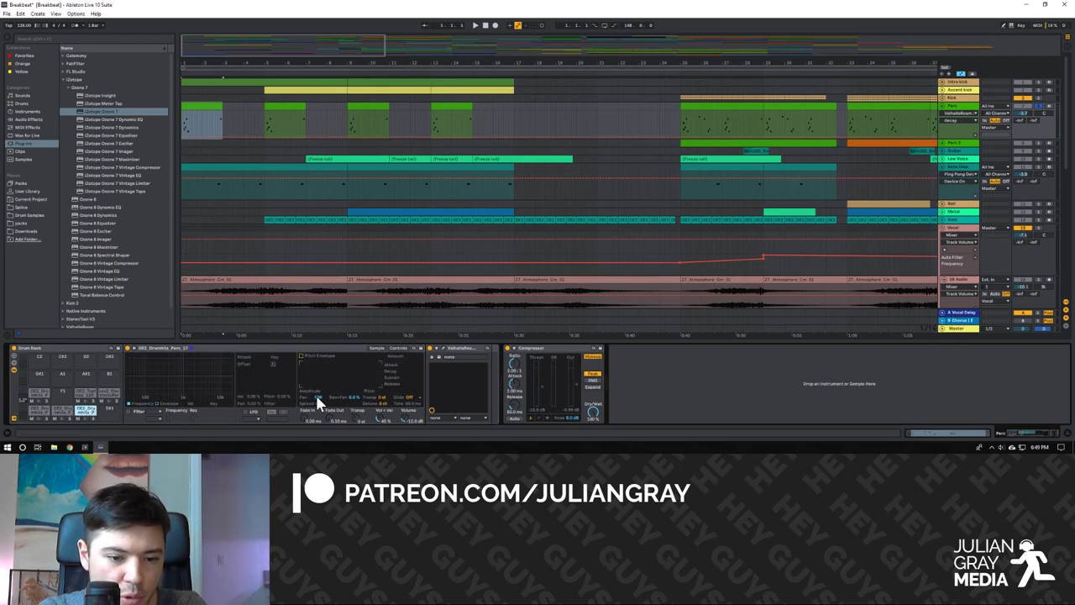
click(87, 412)
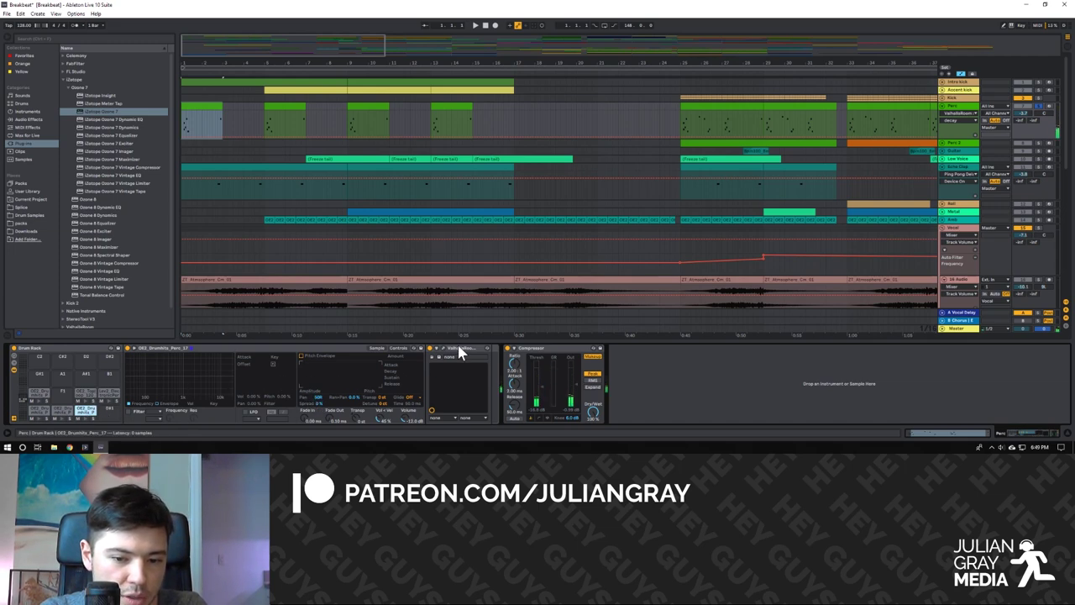
Audition the C#1 pad in the Perc Drum Rack and examine its transpose and pan in the Simpler controls.
click(62, 415)
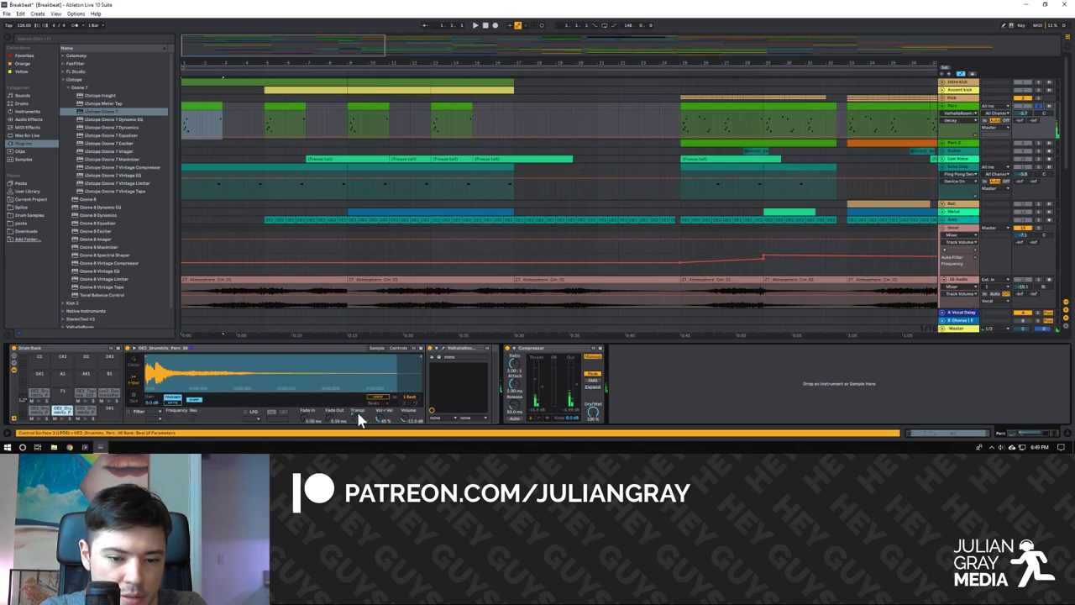
click(397, 349)
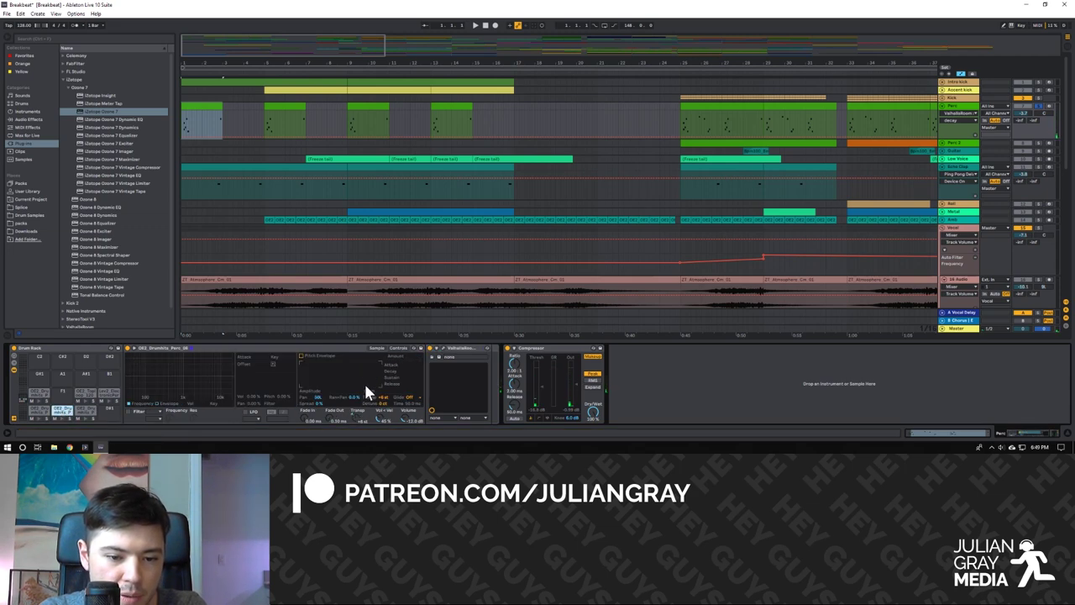
click(62, 415)
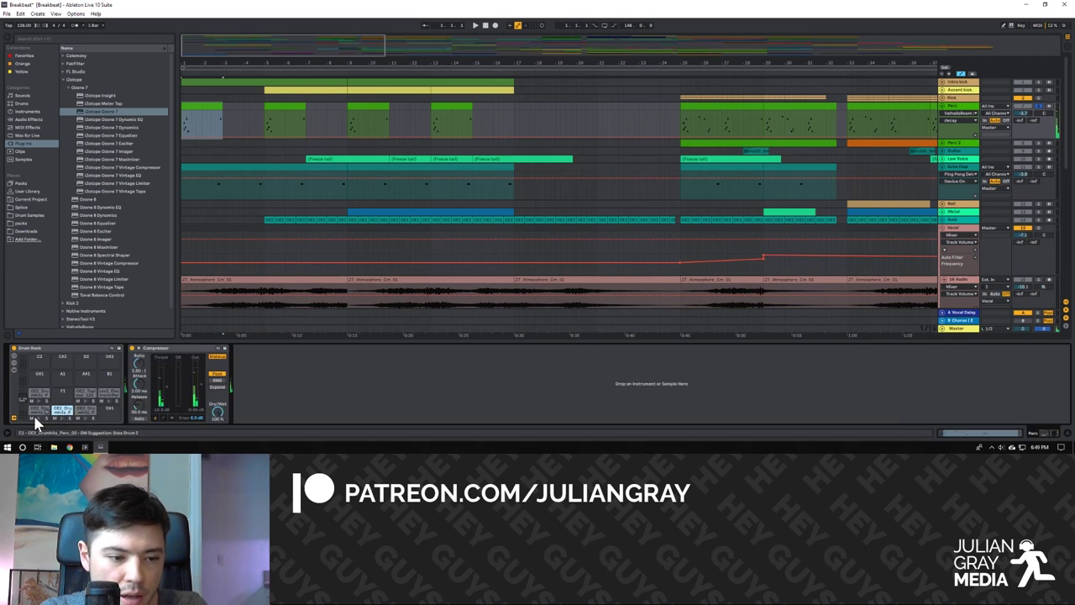
Audition the C1 pad in the Perc Drum Rack and examine its Simpler controls and Ping Pong Delay.
click(37, 410)
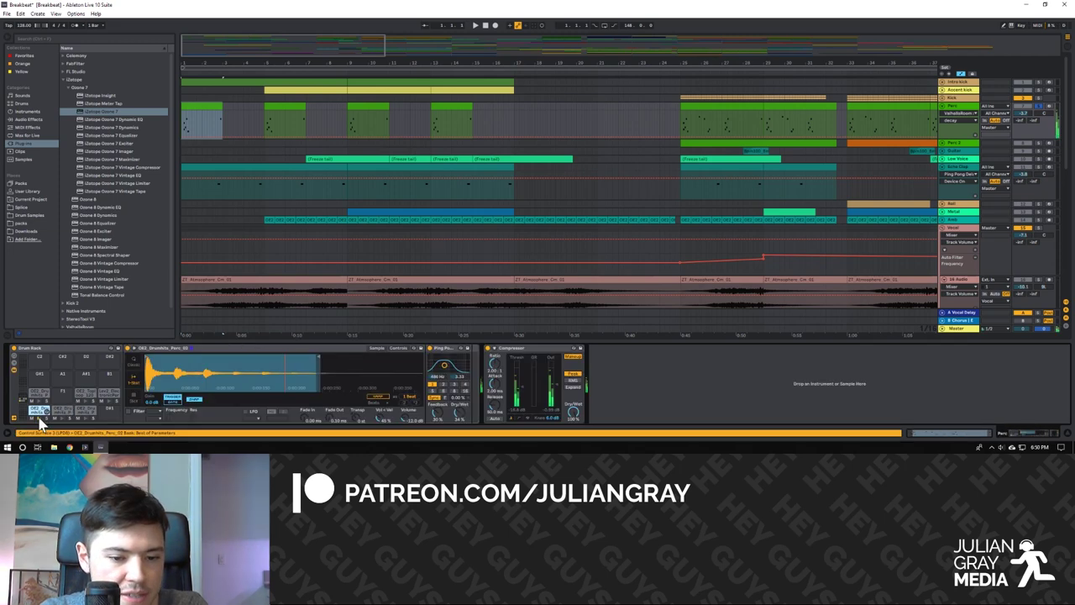
click(397, 347)
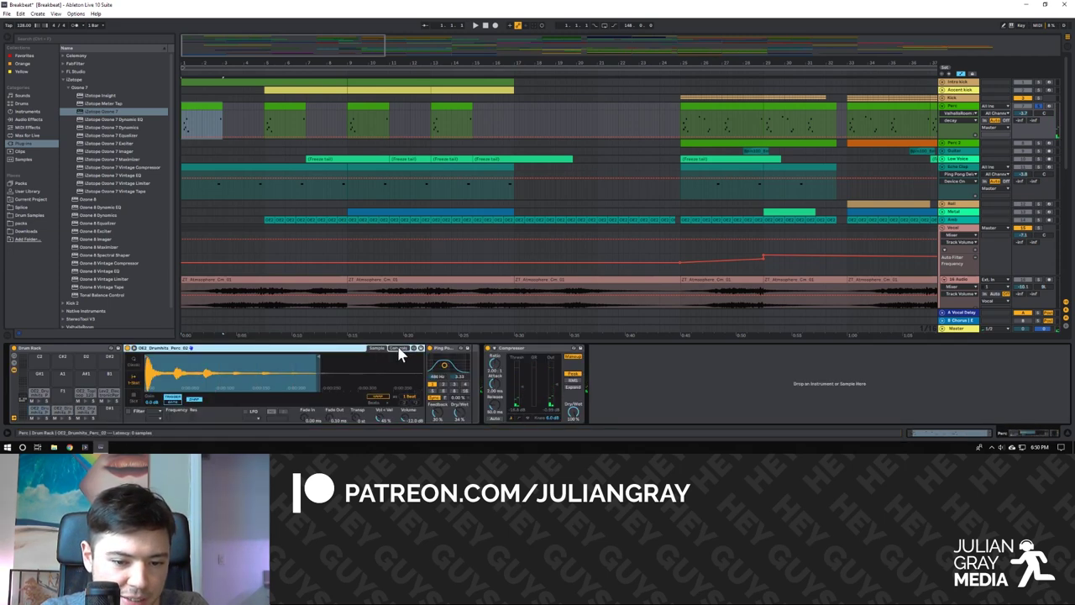
click(37, 415)
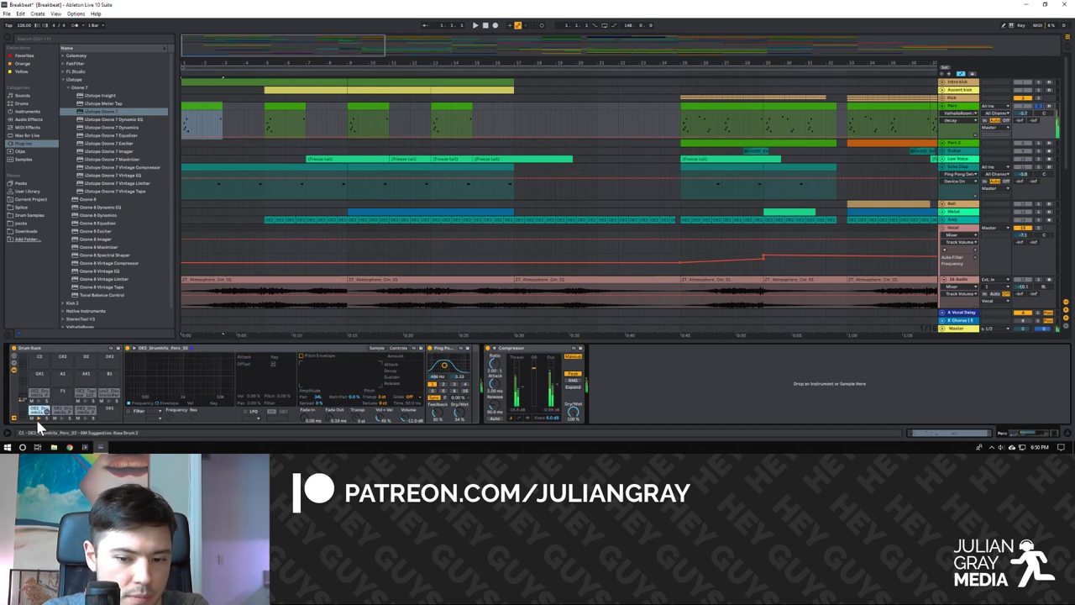
Audition the G1 electronic percussion pad in the Perc Drum Rack and examine its Simpler controls and EQ Eight.
click(110, 393)
click(398, 350)
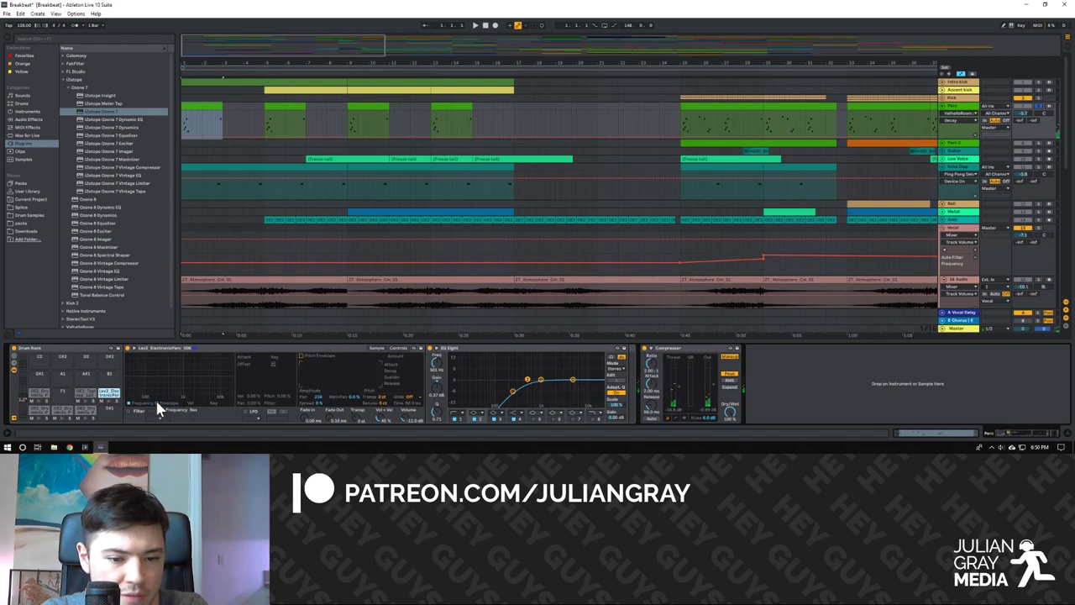
click(112, 403)
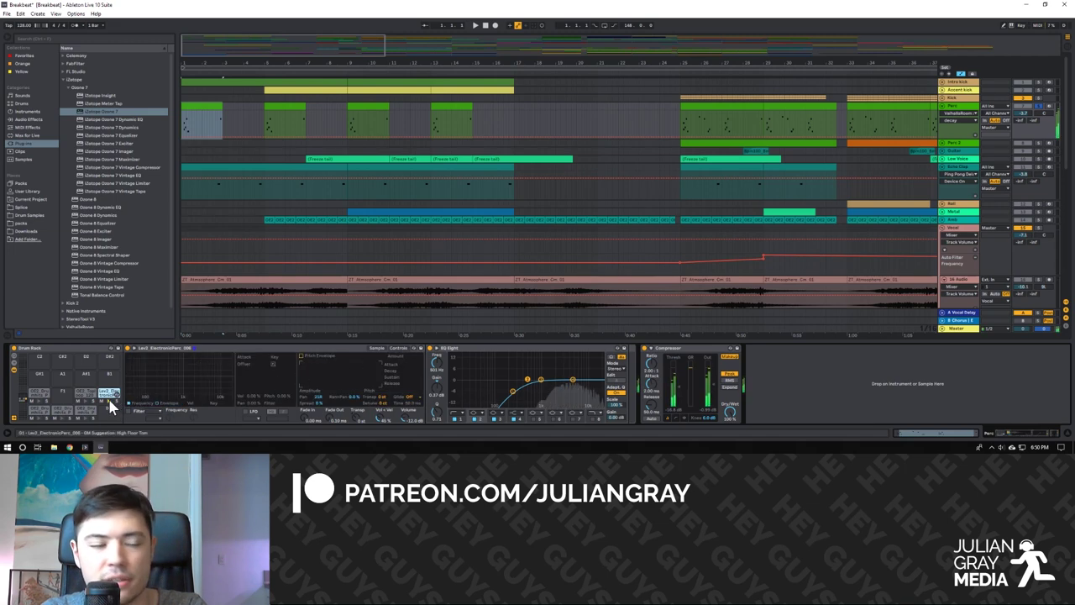
Examine the F#1 top loop pad's Simpler controls and Auto Pan, then open and close its ValhallaRoom reverb window.
click(80, 392)
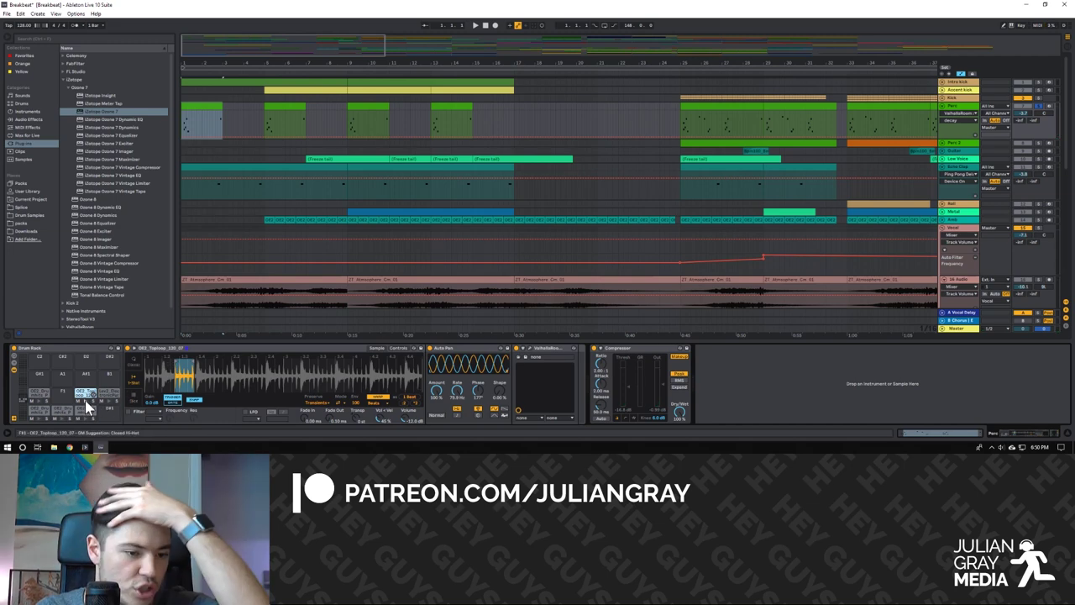
click(398, 348)
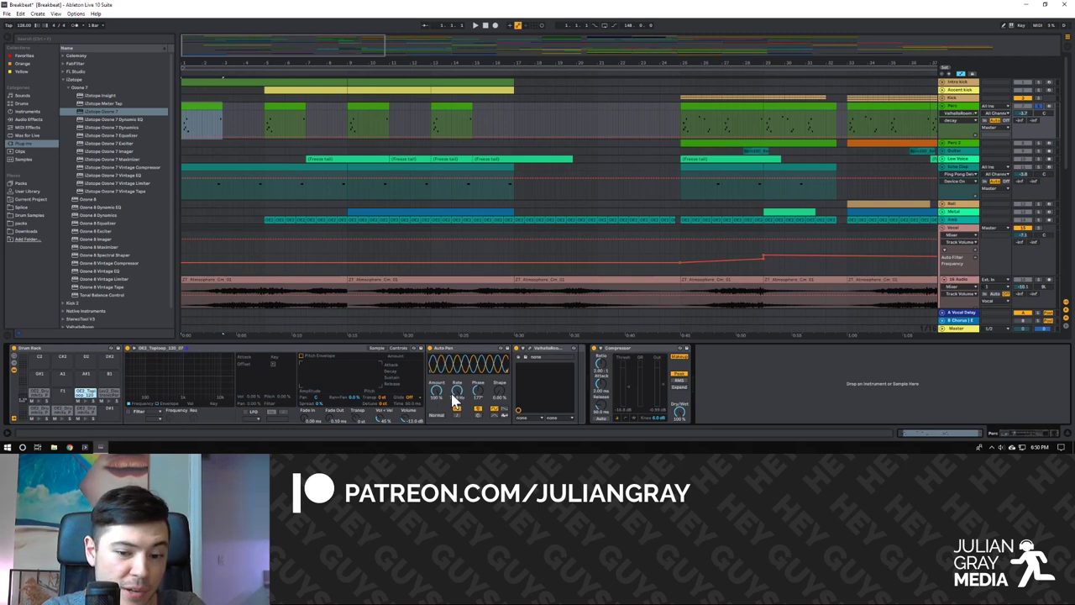
click(525, 357)
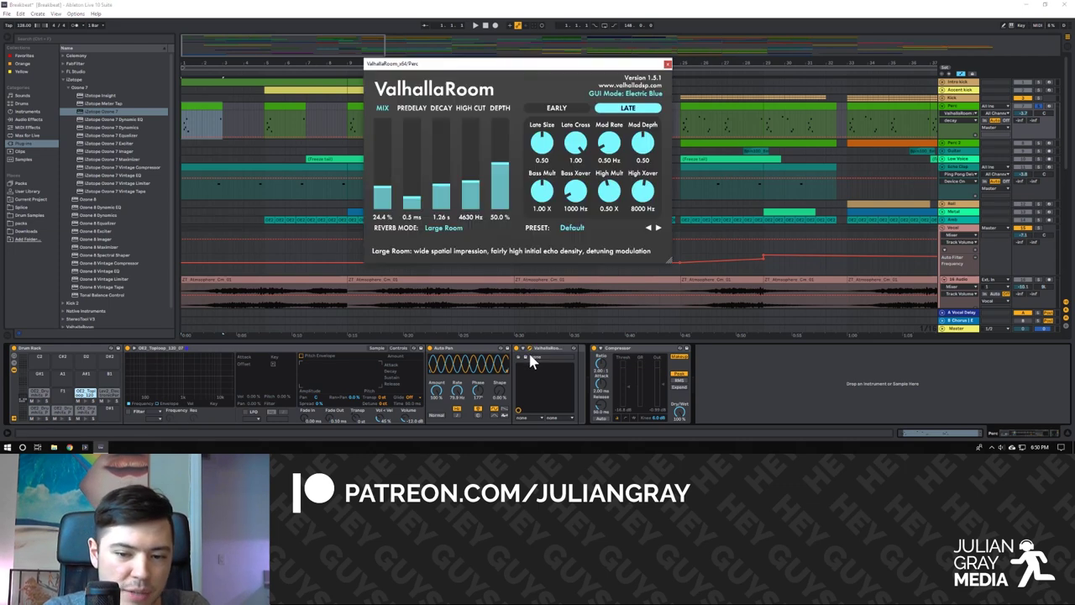
click(668, 65)
Audition the E1 pad in the Perc Drum Rack and examine its sample's transpose setting.
click(39, 395)
click(39, 397)
click(38, 396)
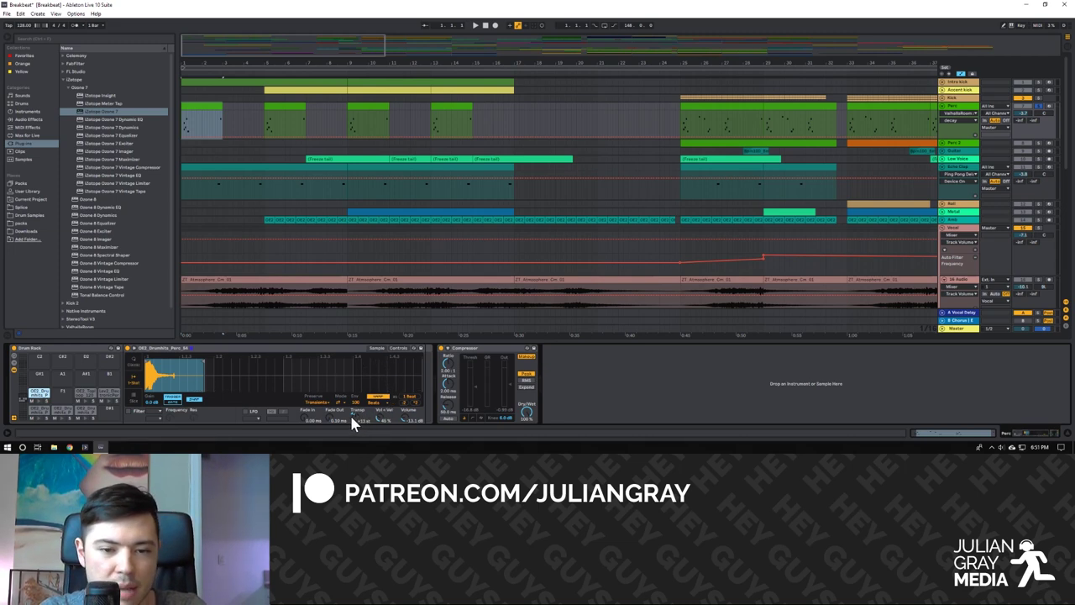
Play the first Perc clip with all tracks unsoloed, then audition the Drum Rack's E1 pad again.
click(217, 133)
key(space)
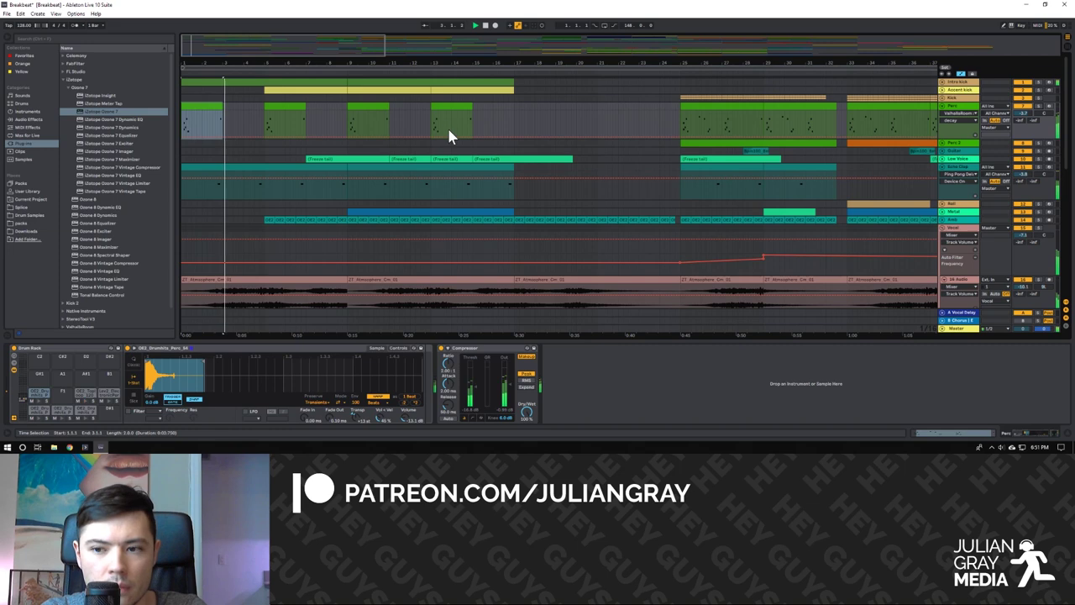
click(214, 125)
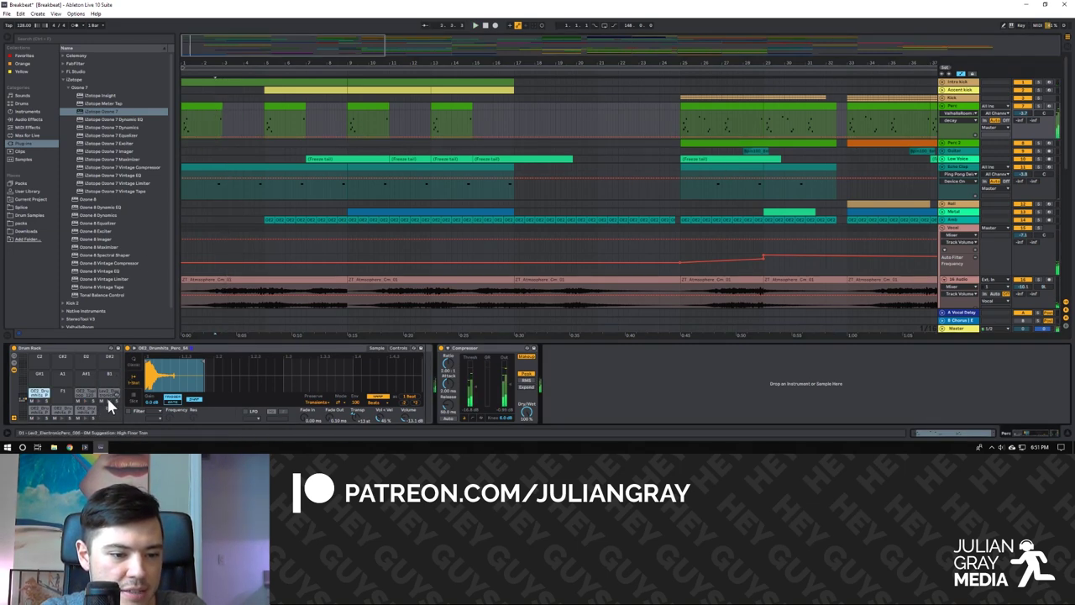
click(38, 399)
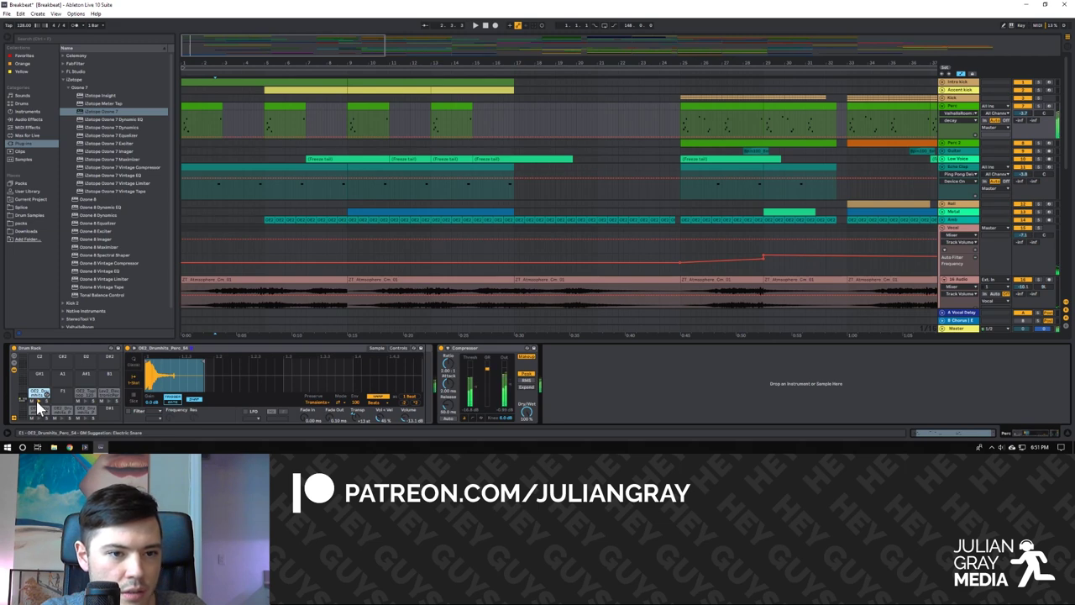
Play the Perc part from about bar 2 after checking Echo Clap, then examine the Low Voice track's effects.
click(215, 187)
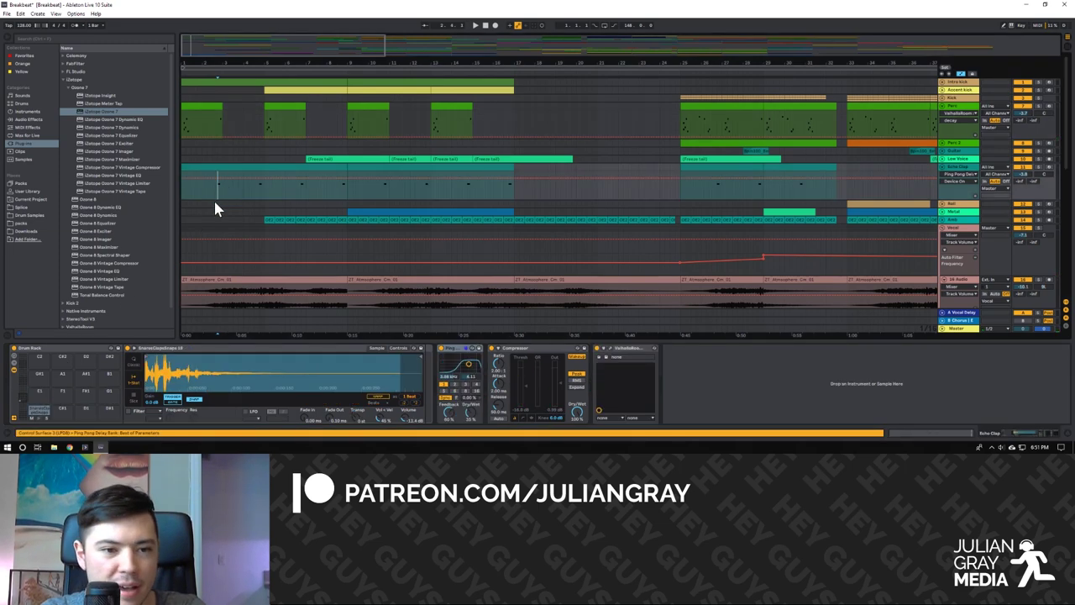
click(217, 118)
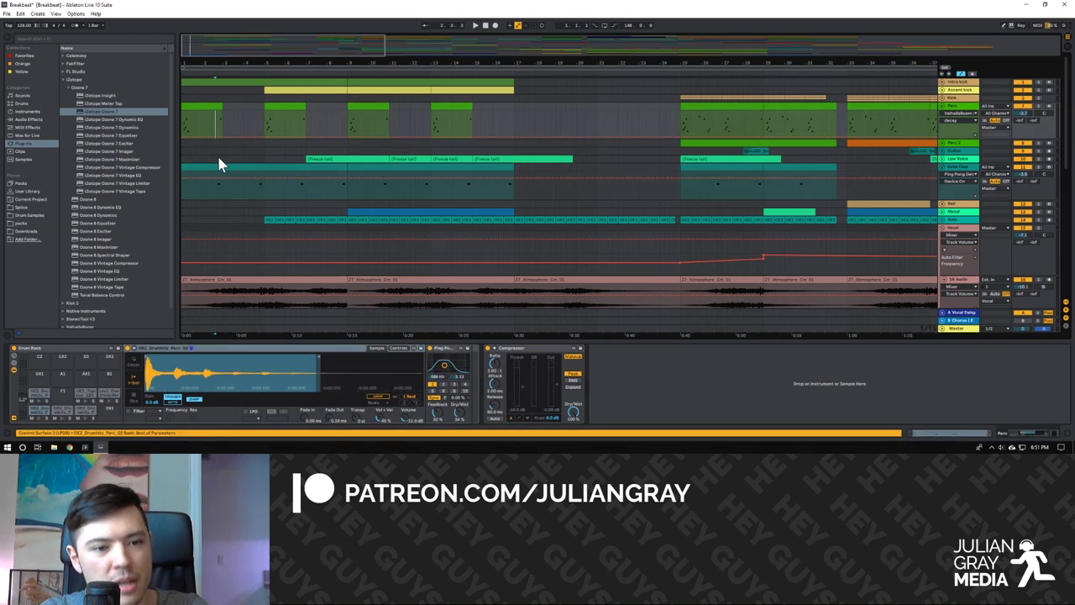
key(space)
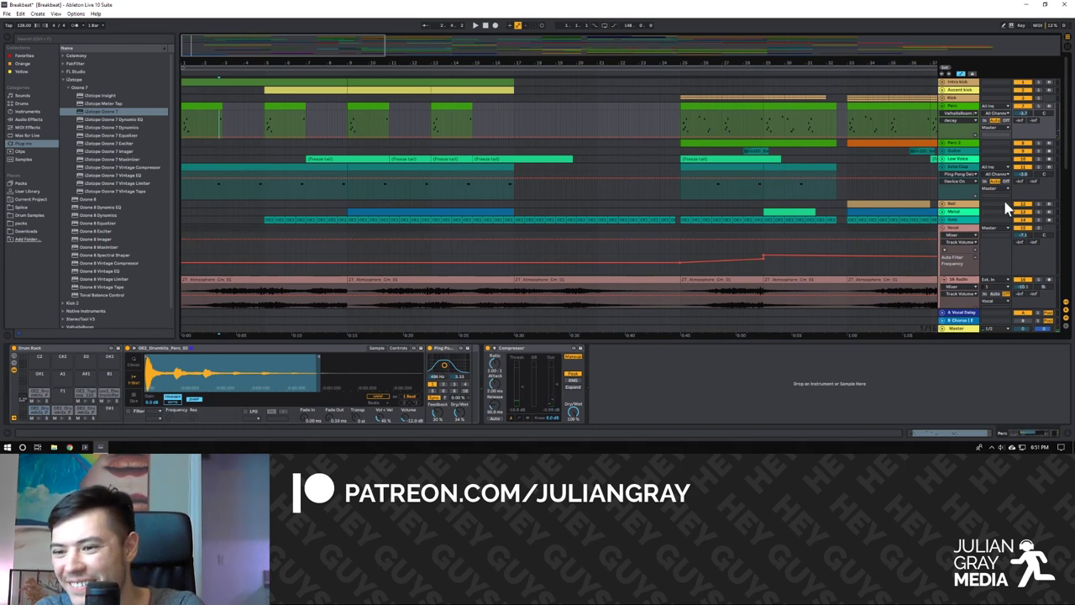
click(949, 159)
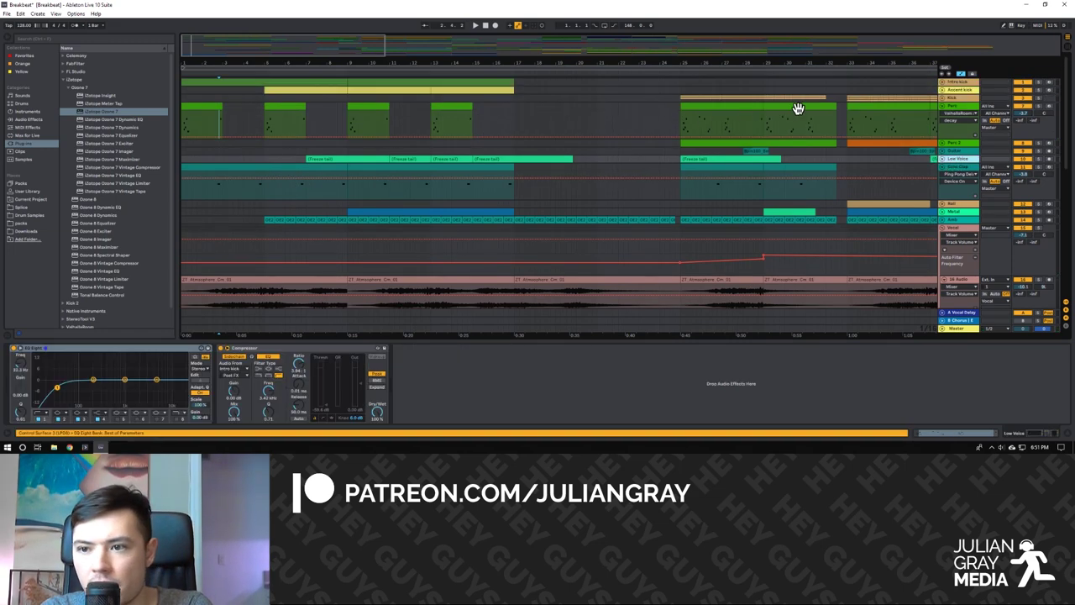
Unfold the Intro kick track and open its first MIDI clip to examine the note pattern.
click(943, 82)
click(965, 84)
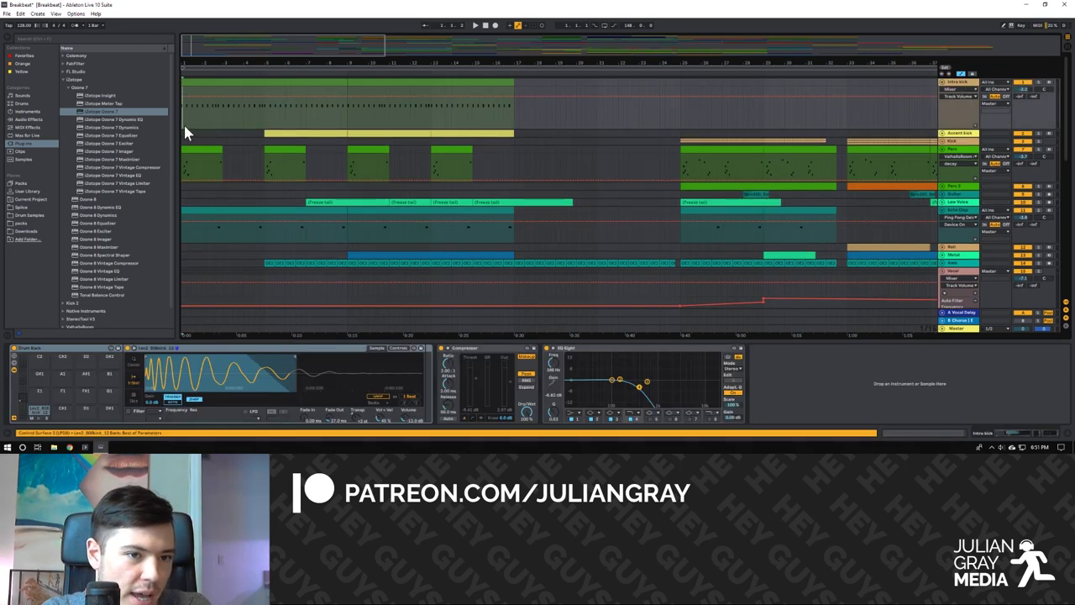
double_click(239, 87)
click(385, 362)
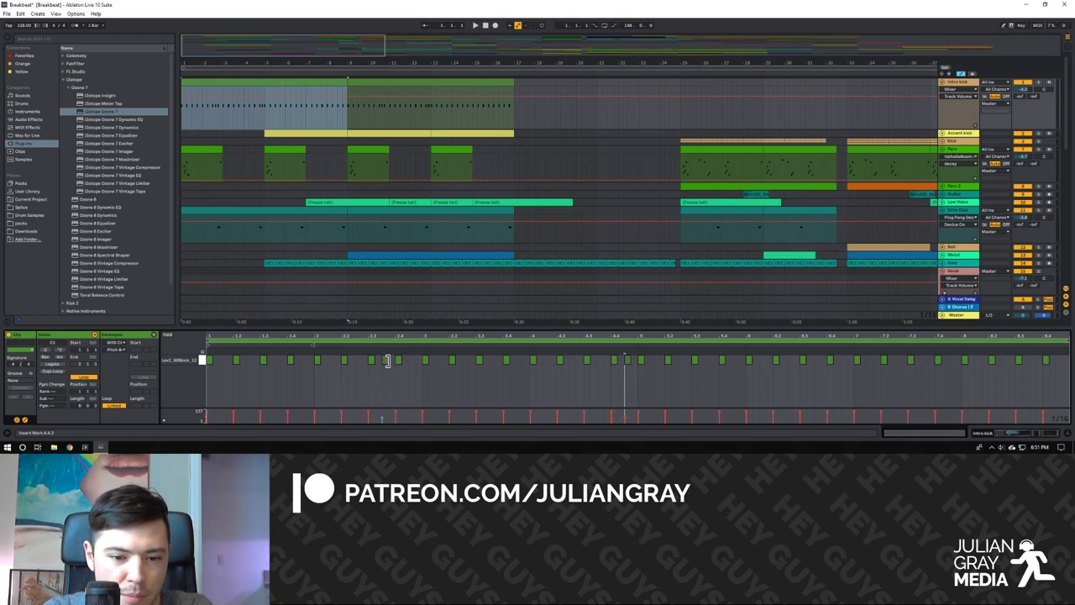
Set the Intro kick clip's fixed grid to 1/8 and play the kick pattern.
right_click(980, 375)
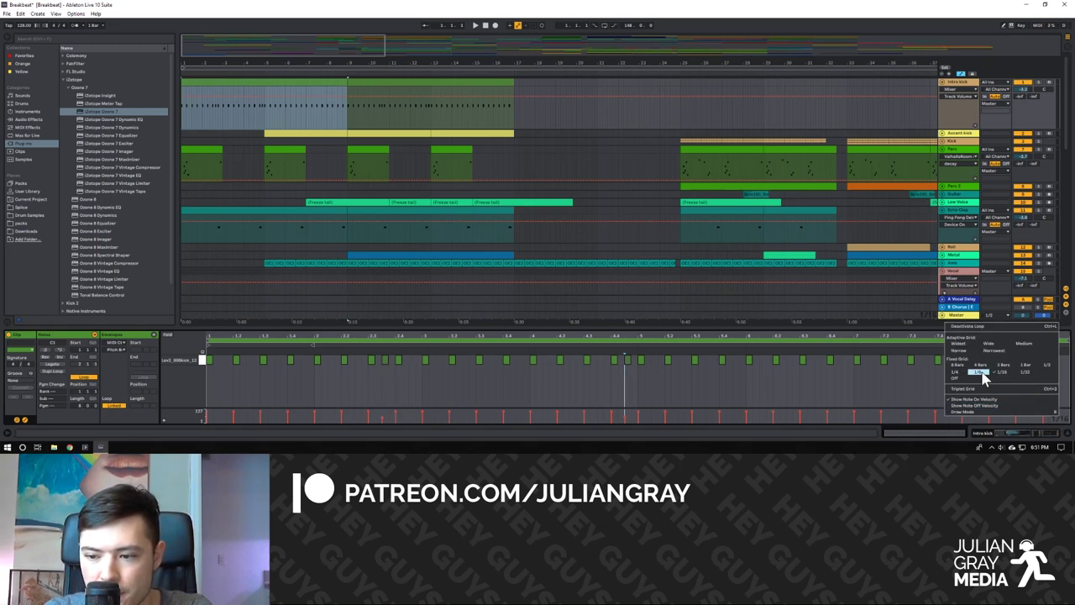
click(972, 370)
click(384, 366)
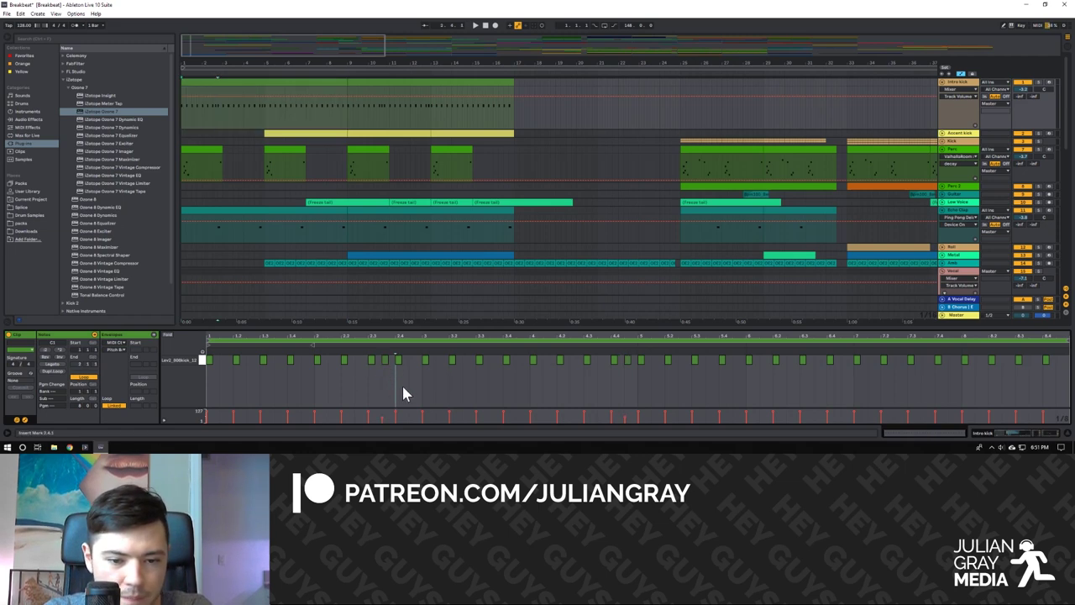
key(space)
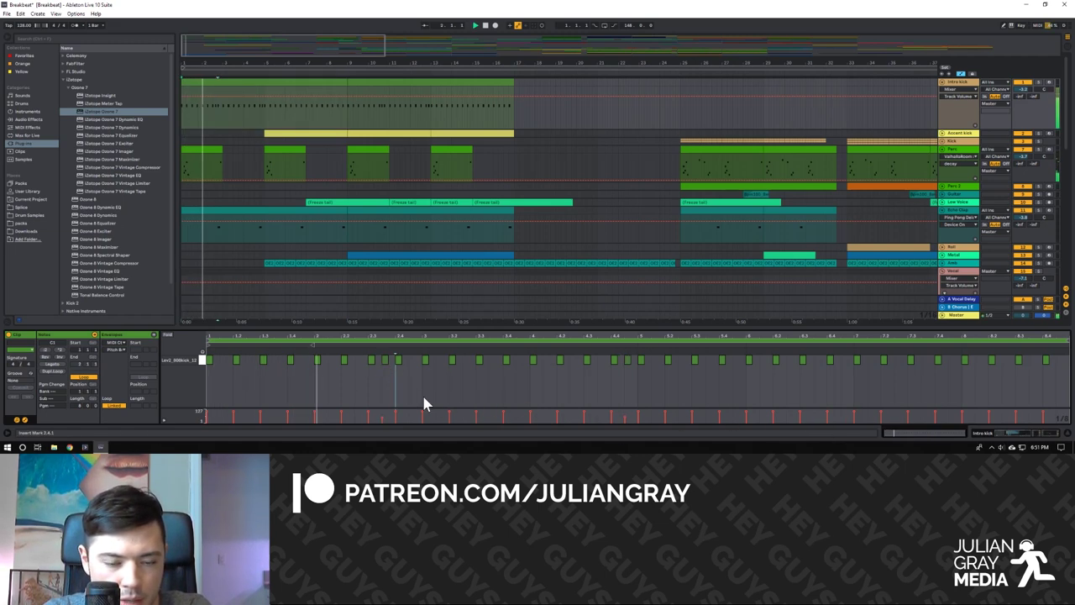
Show the Intro kick's device chain, examine its Compressor and EQ Eight, and place the insert marker at bar 9.
click(1042, 434)
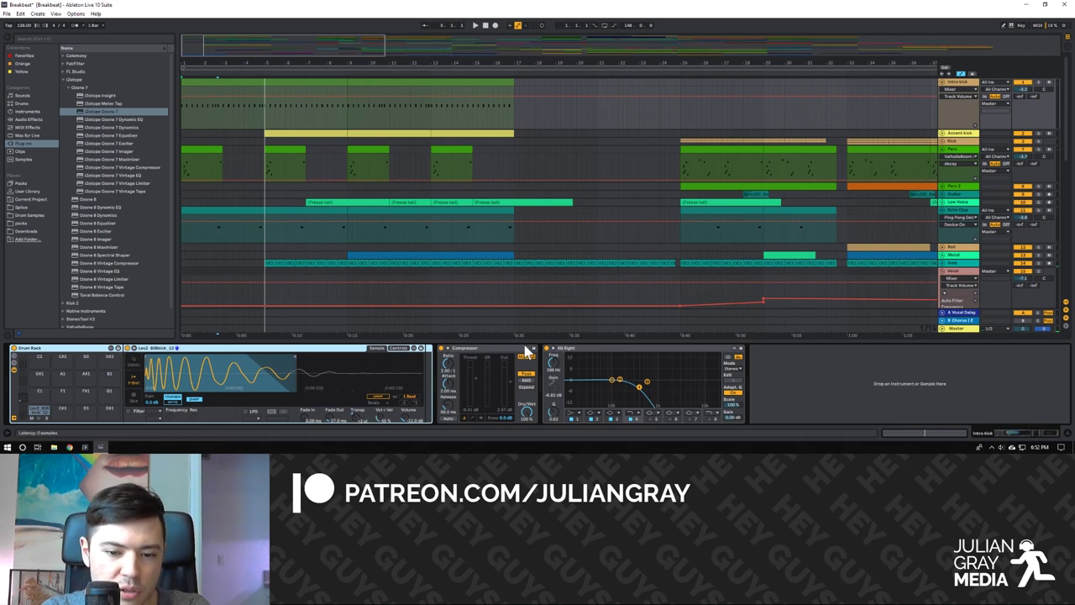
click(500, 346)
click(578, 346)
click(350, 115)
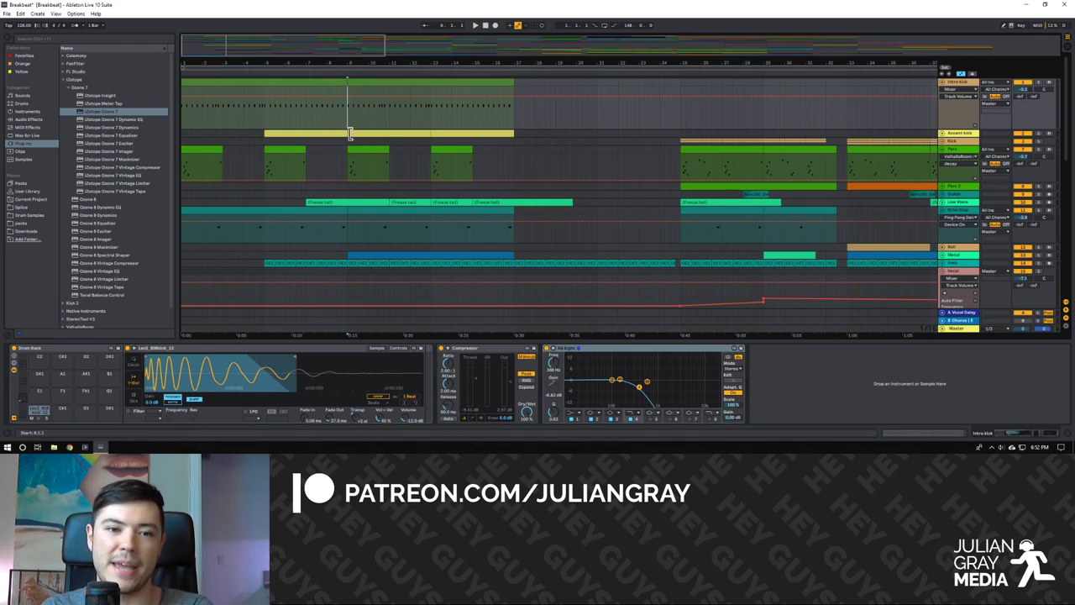
Unfold and solo the Accent kick track, then solo the Intro kick alongside it.
click(953, 147)
click(950, 135)
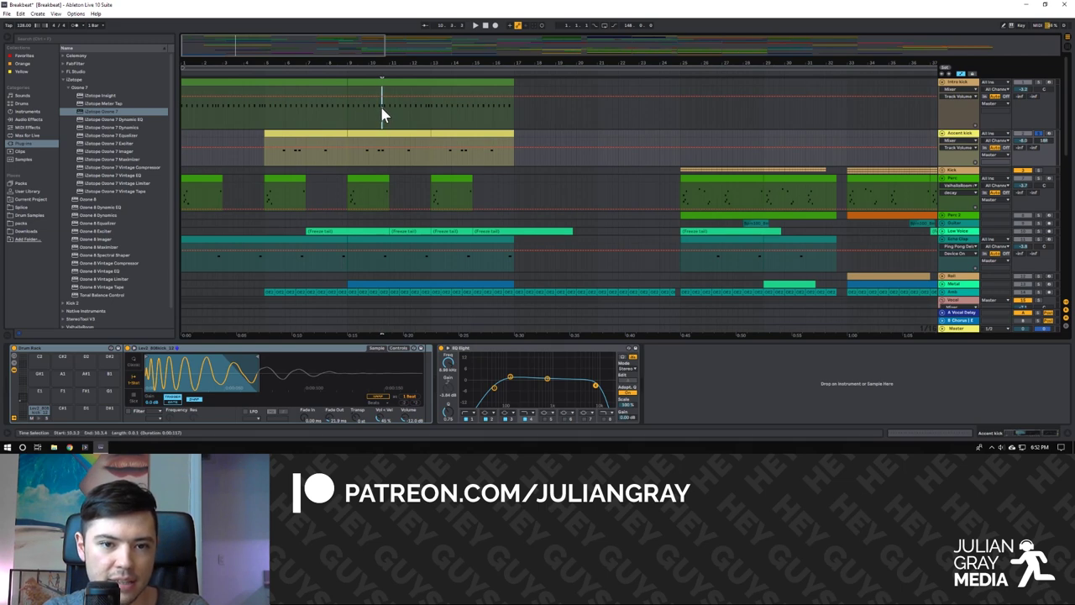
click(274, 113)
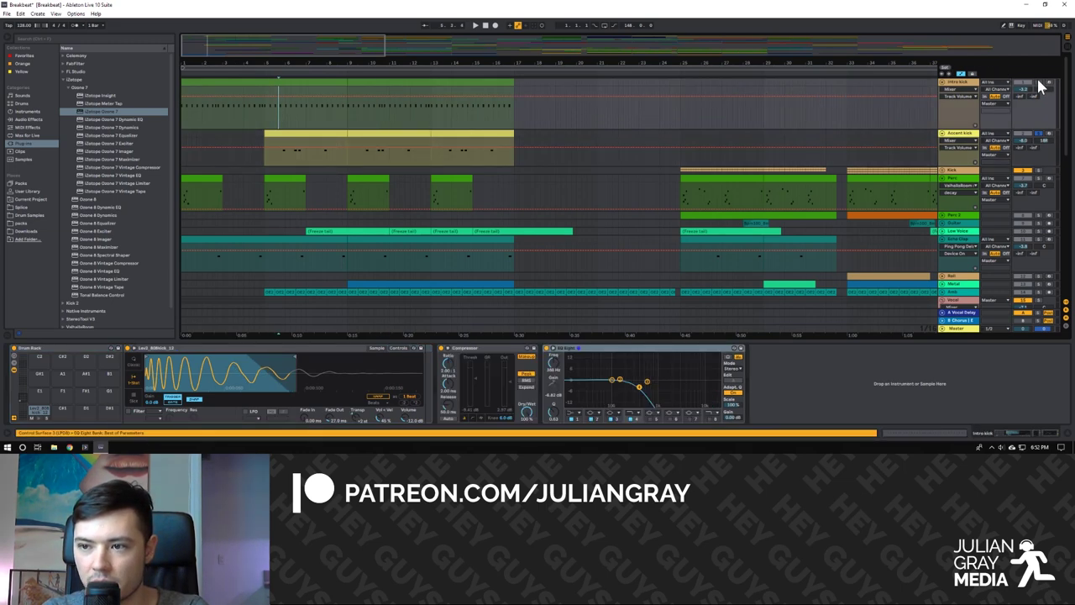
click(421, 126)
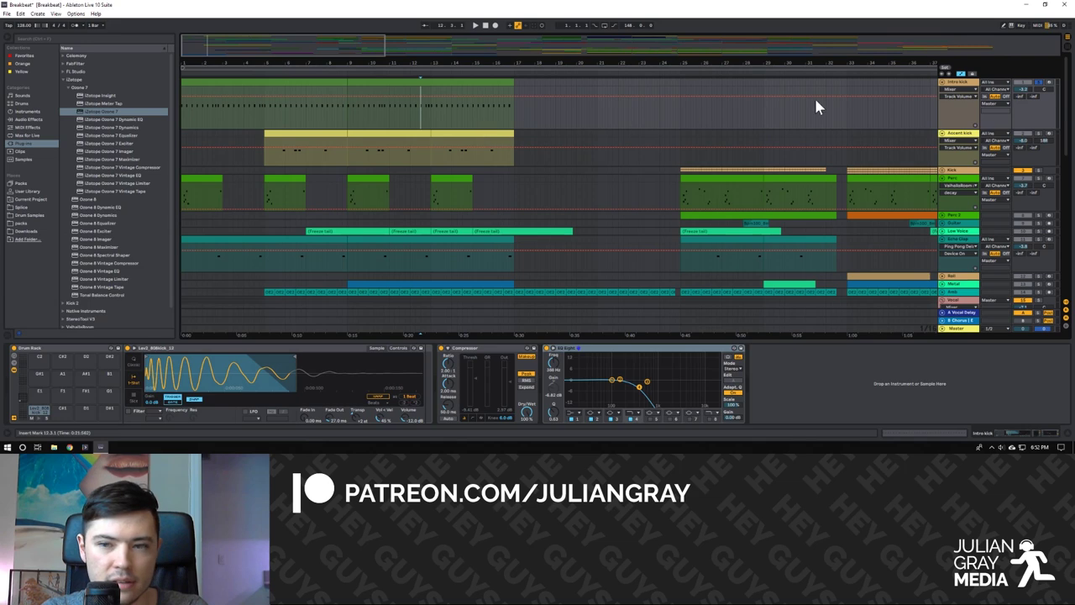
Play the soloed Intro kick and Accent kick together from within bar 5.
click(279, 128)
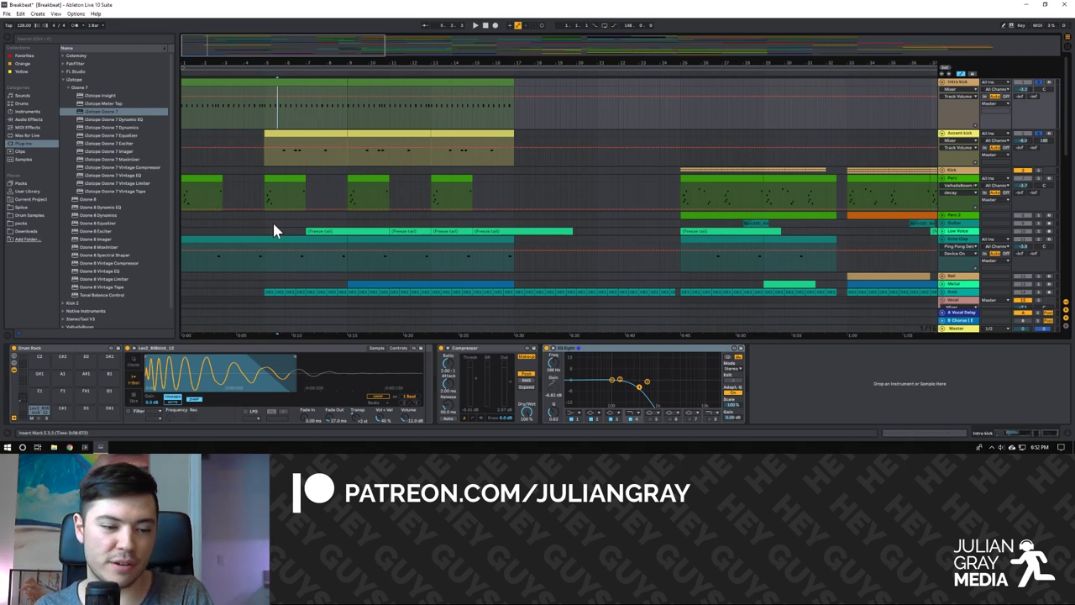
key(super)
key(super)
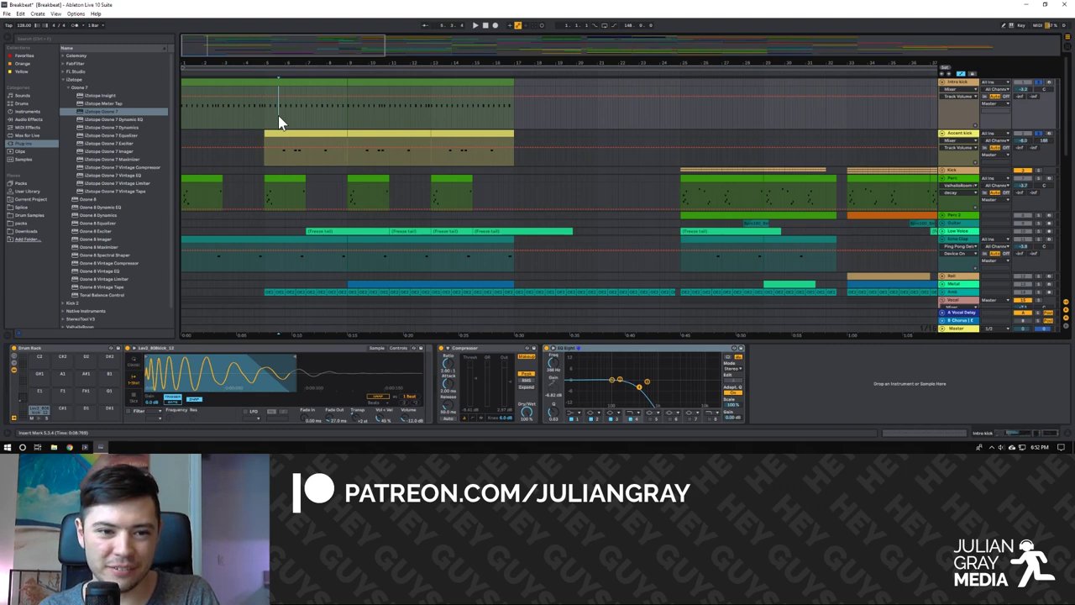
key(space)
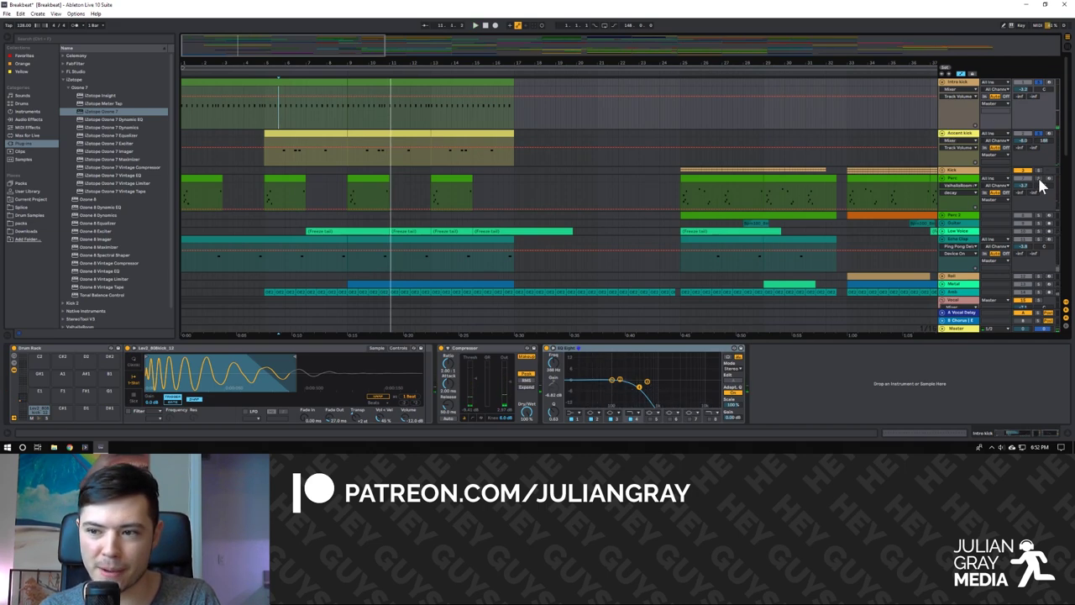
Add Perc to the soloed kick tracks and play from just before bar 5.
key(super)
key(super)
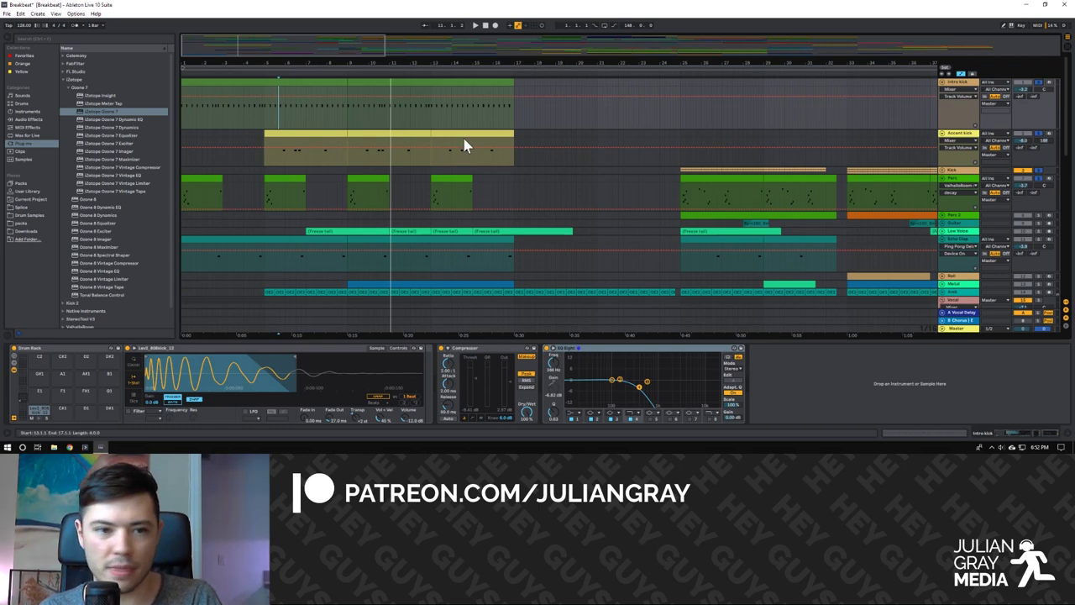
click(273, 121)
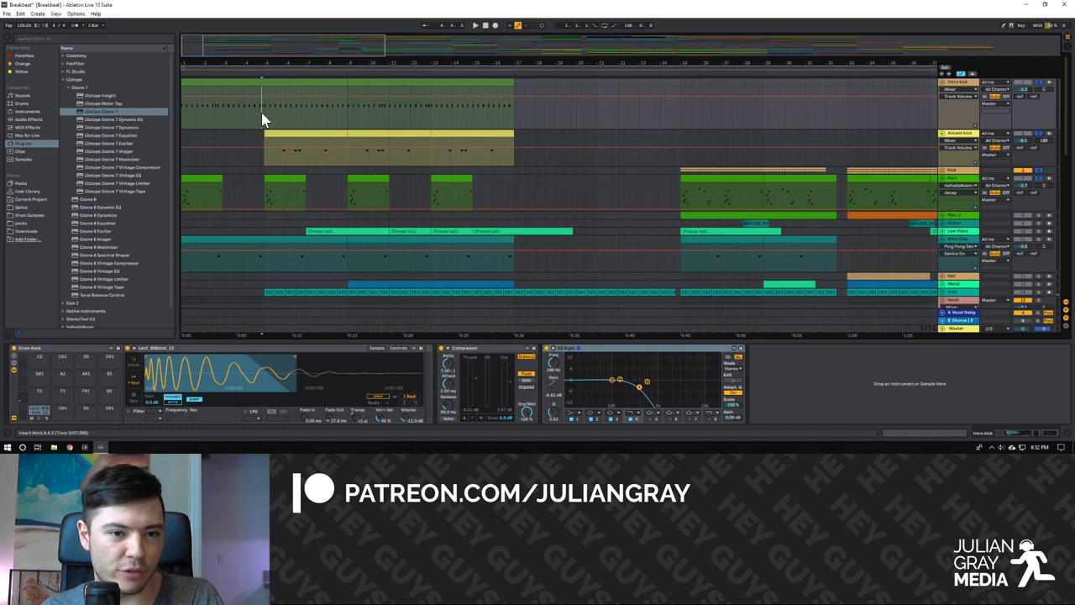
key(space)
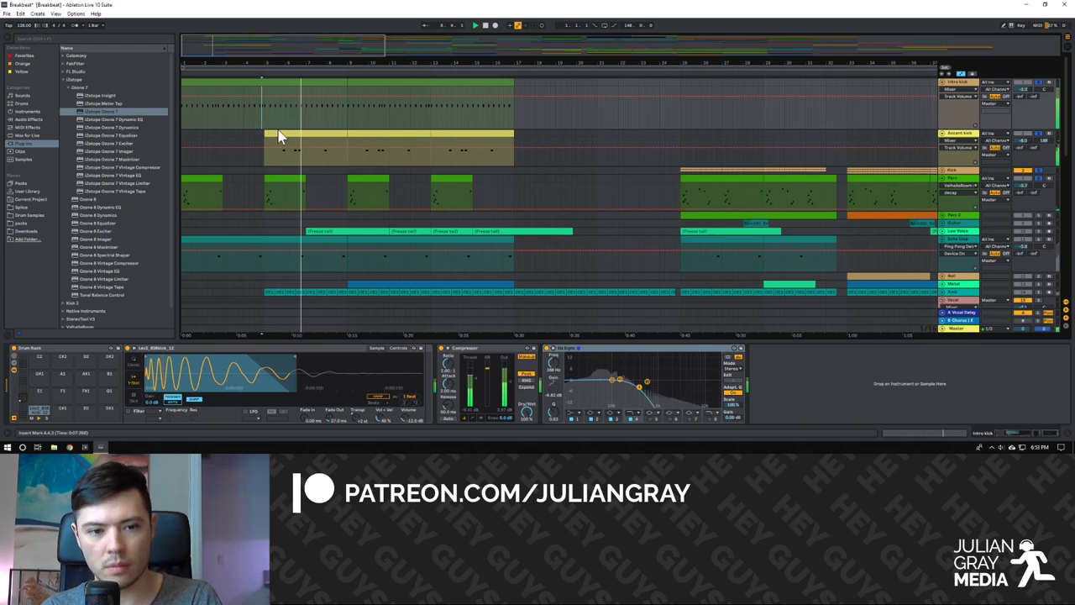
Solo Echo Clap with the other drums during playback, then unfold the Metal track and solo it too.
click(960, 244)
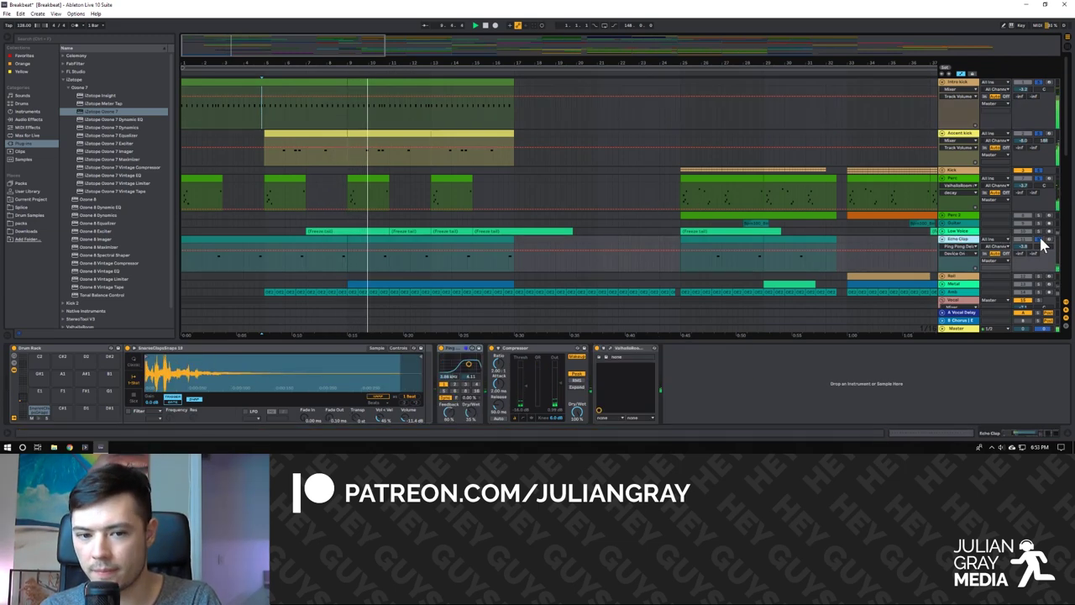
scroll(739, 205, down, 1)
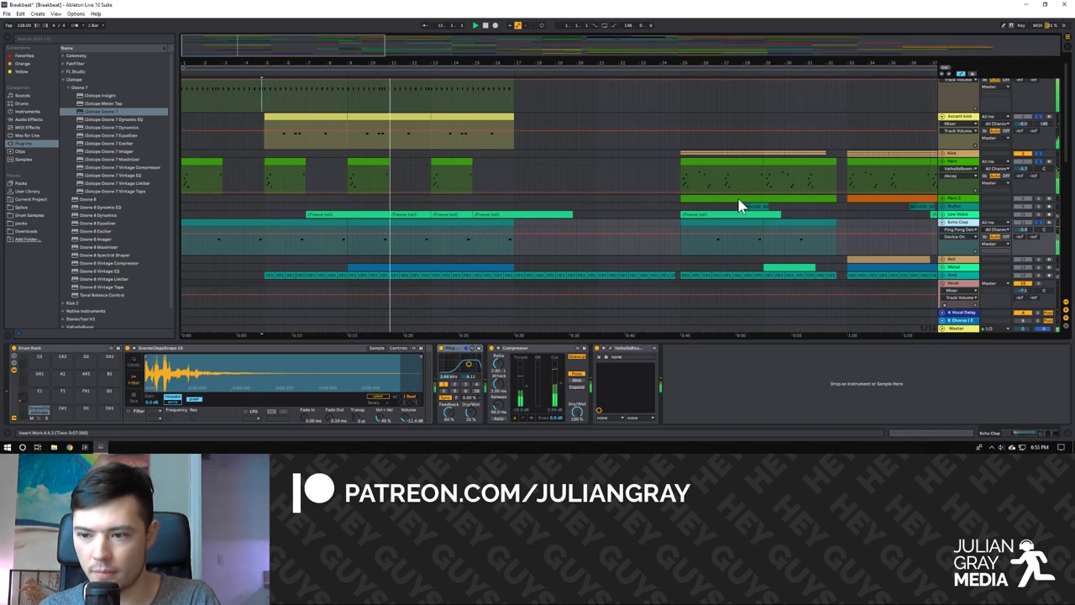
click(954, 269)
scroll(693, 244, down, 1)
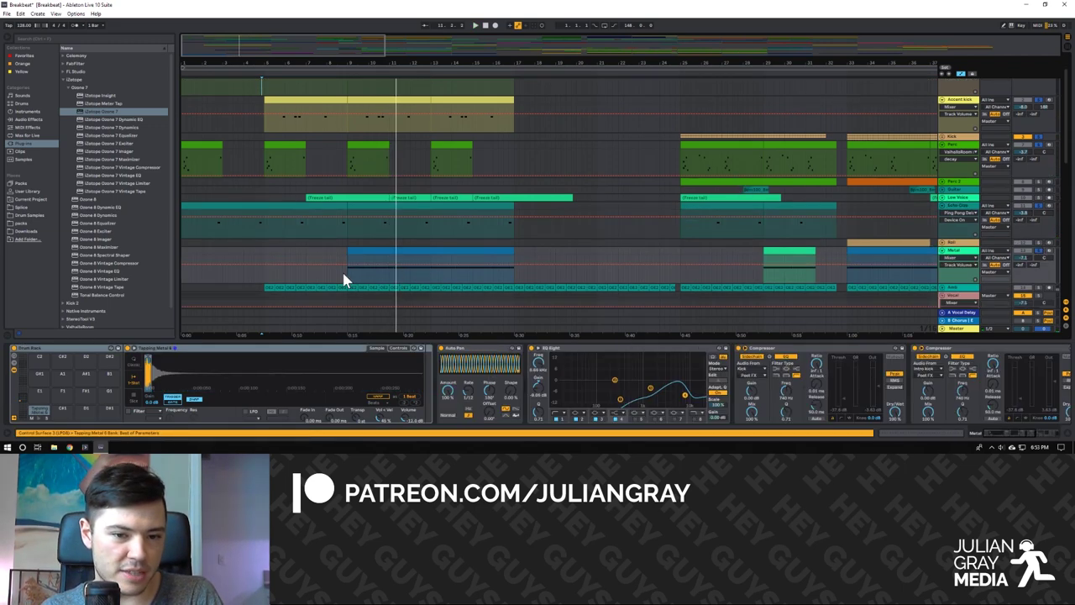
Open the first Metal clip at bar 9 and examine its pitch bend envelope while it plays with the soloed tracks.
click(354, 249)
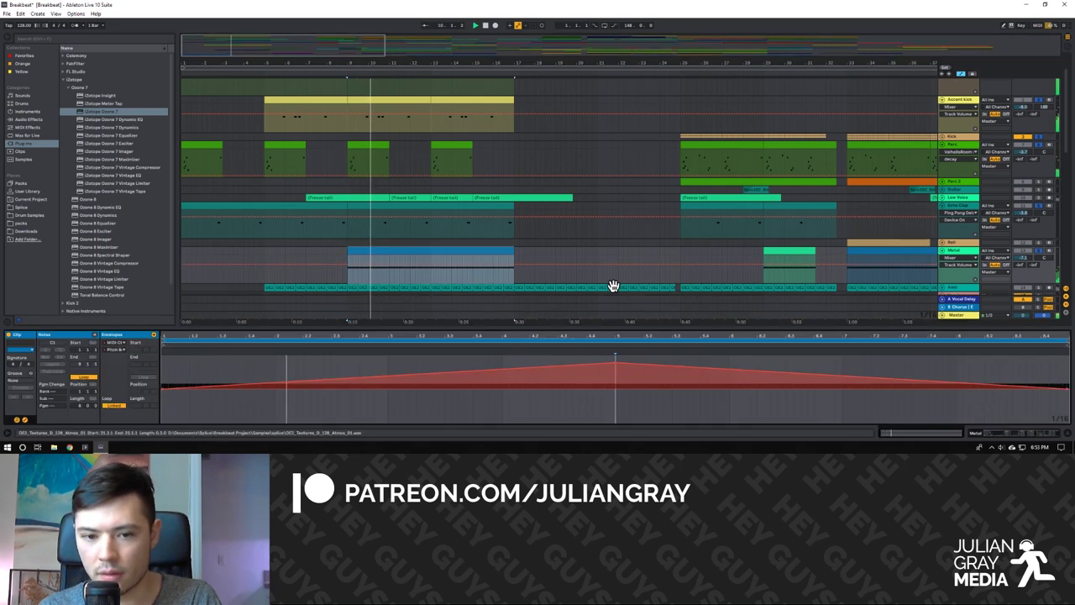
click(516, 261)
click(502, 247)
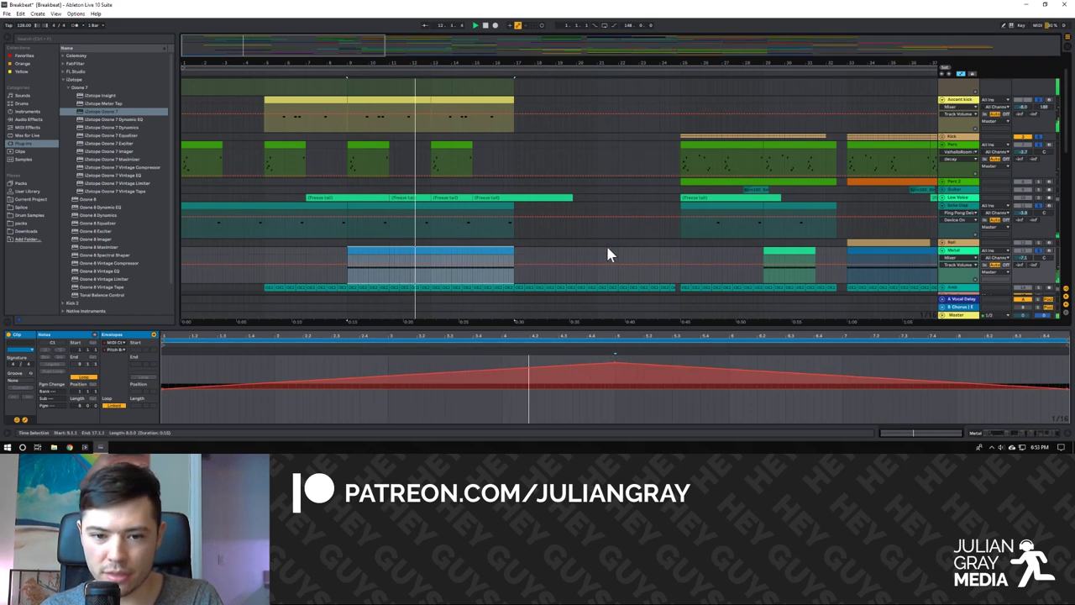
scroll(443, 253, down, 2)
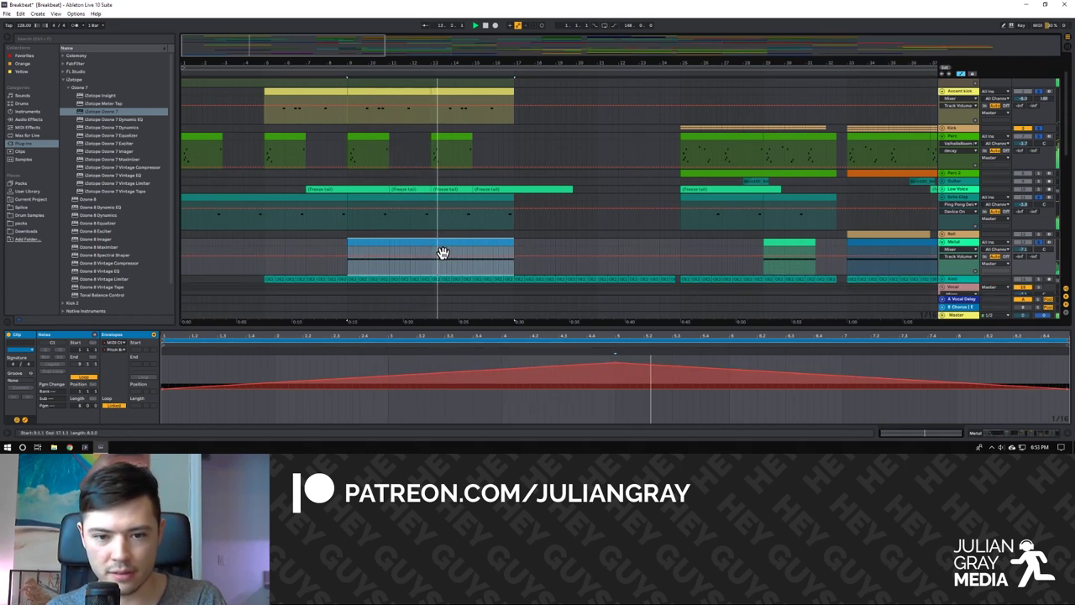
scroll(442, 253, down, 3)
scroll(444, 252, down, 3)
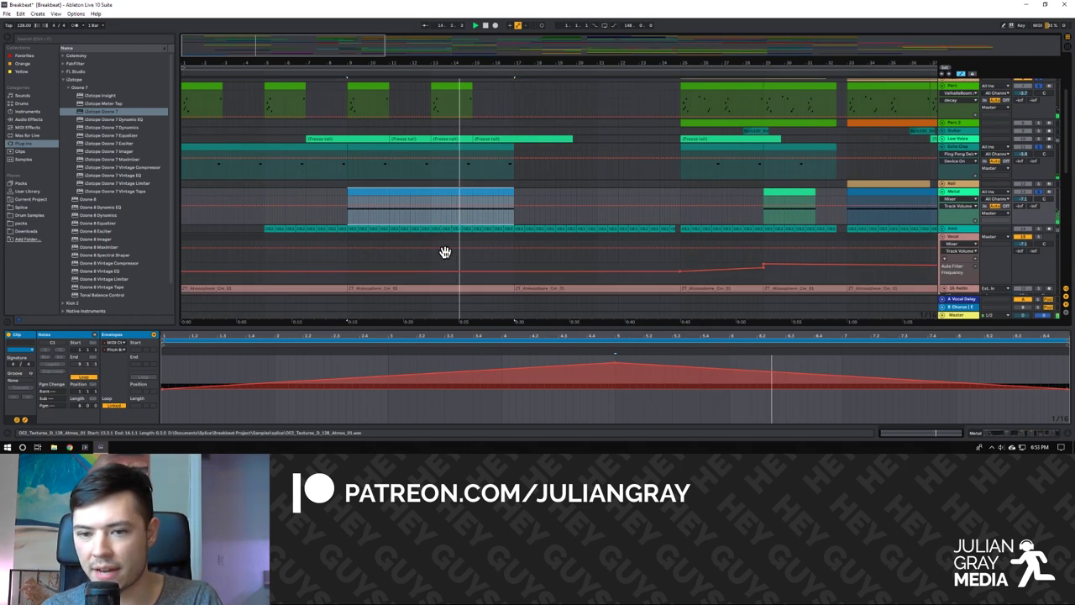
Unfold the Amb track, solo it alone and play its atmosphere clips from about bar 5.
click(943, 231)
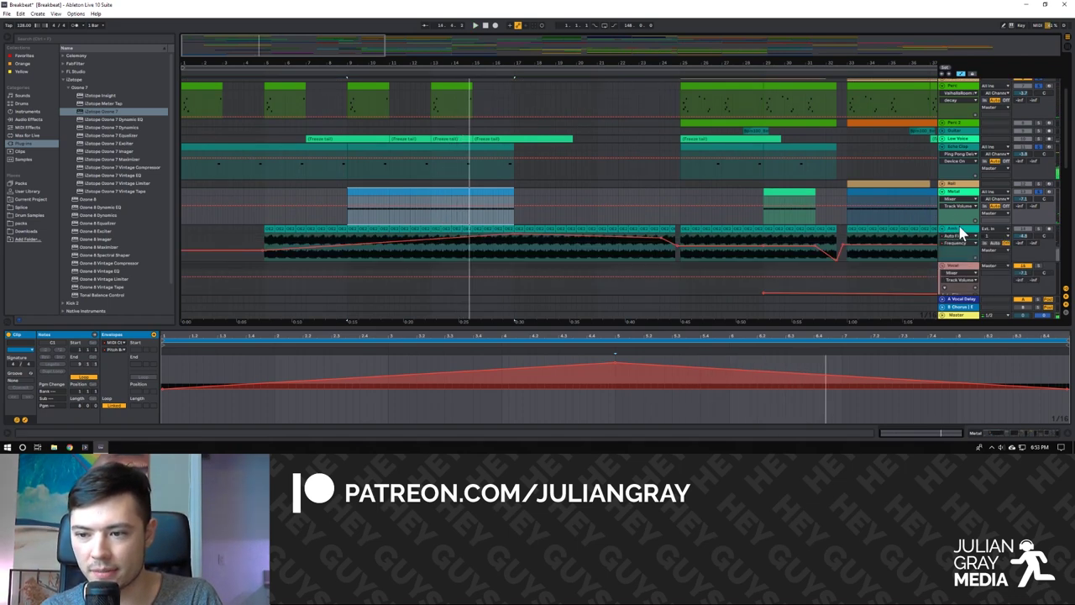
click(960, 233)
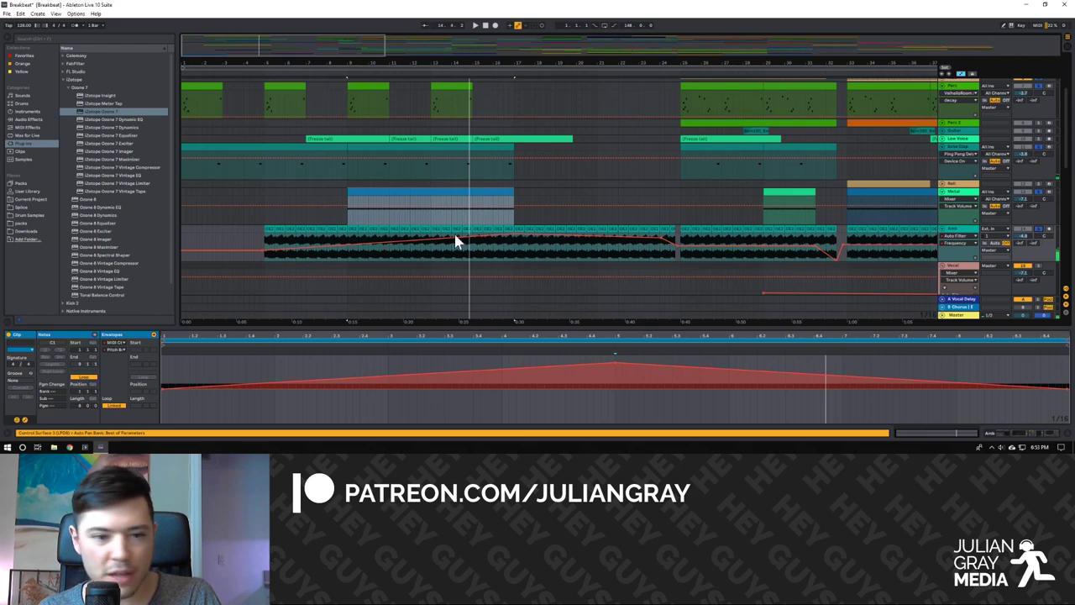
click(285, 242)
key(space)
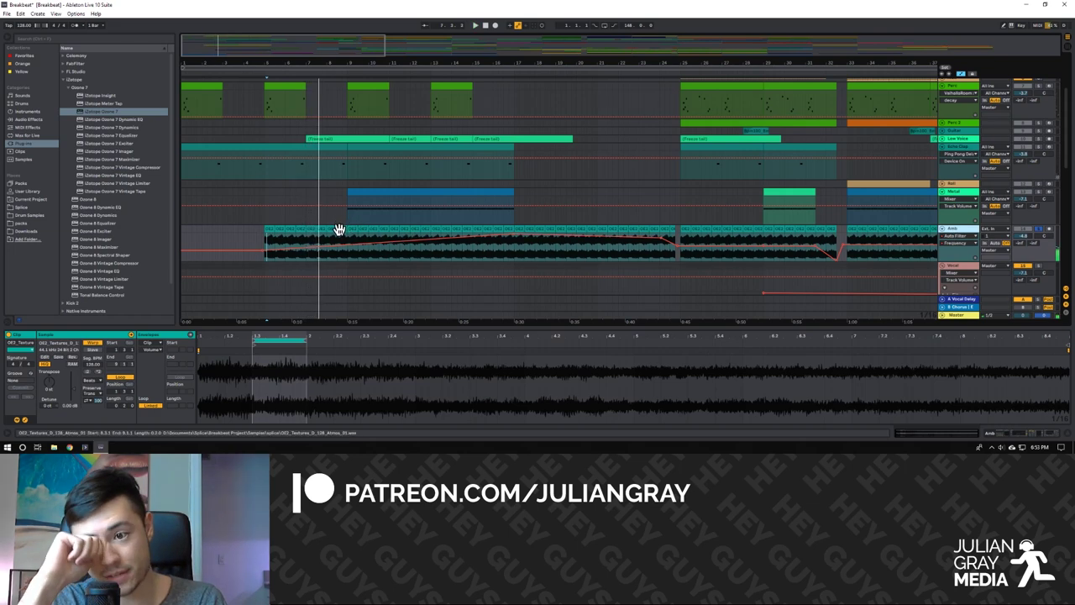
click(263, 242)
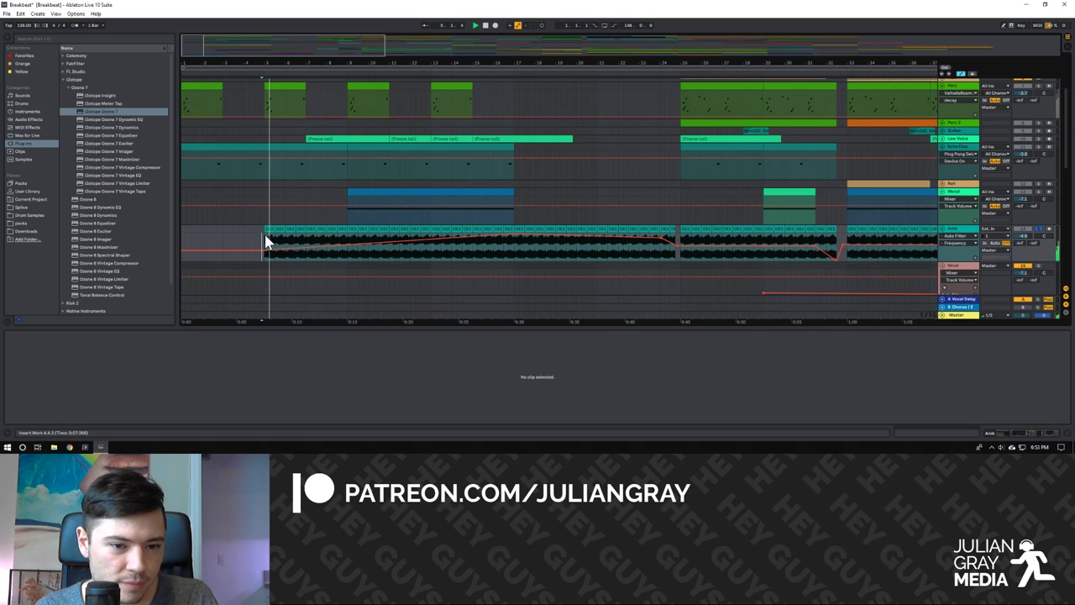
click(269, 242)
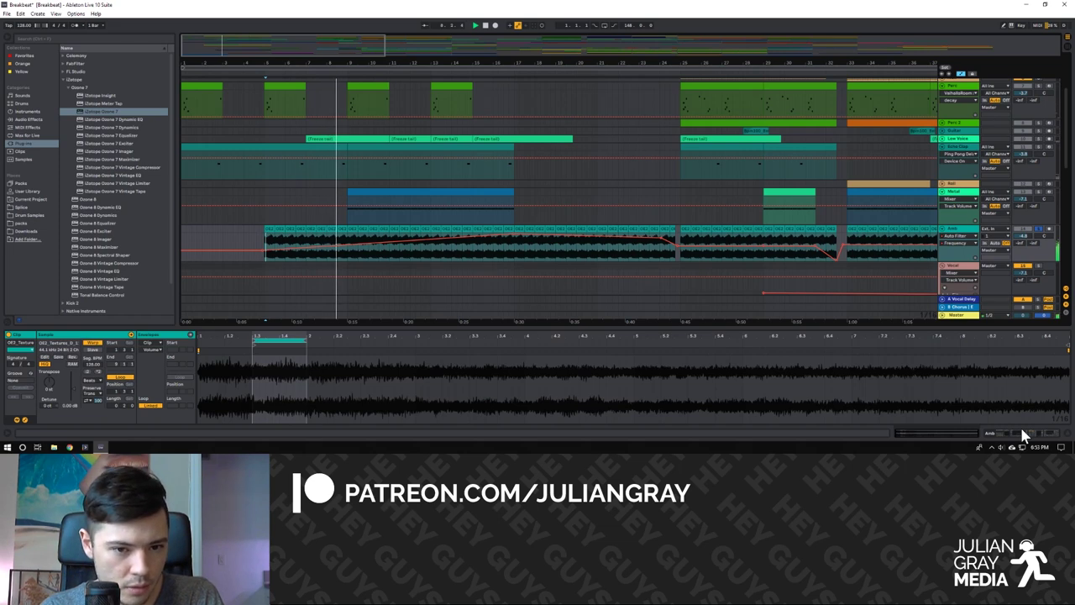
Show the Amb track's device chain, then open its ValhallaRoom reverb, examine the decay setting and close the window.
click(995, 433)
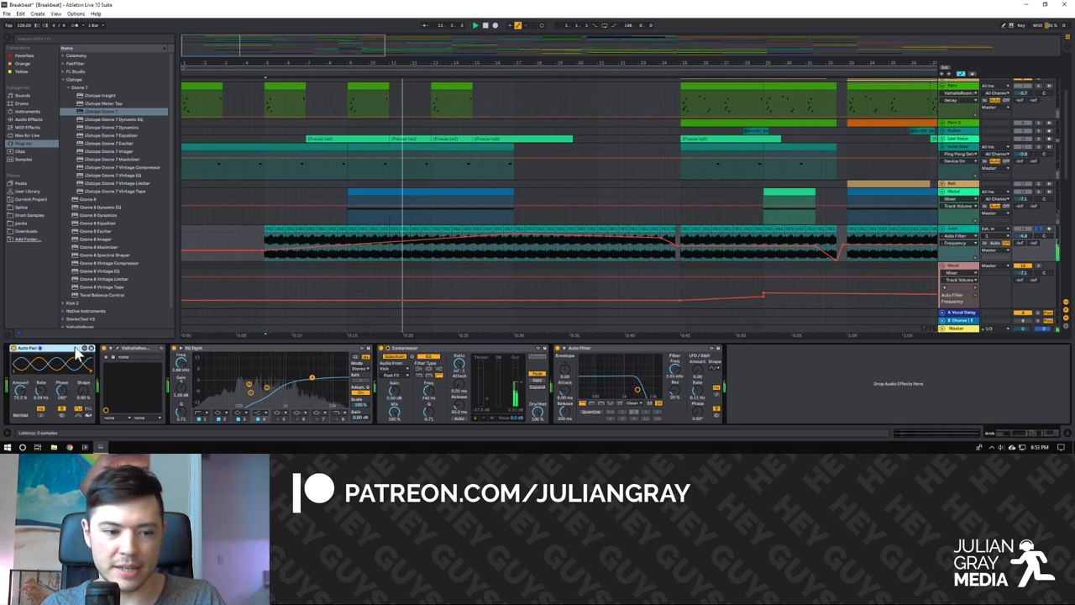
click(119, 351)
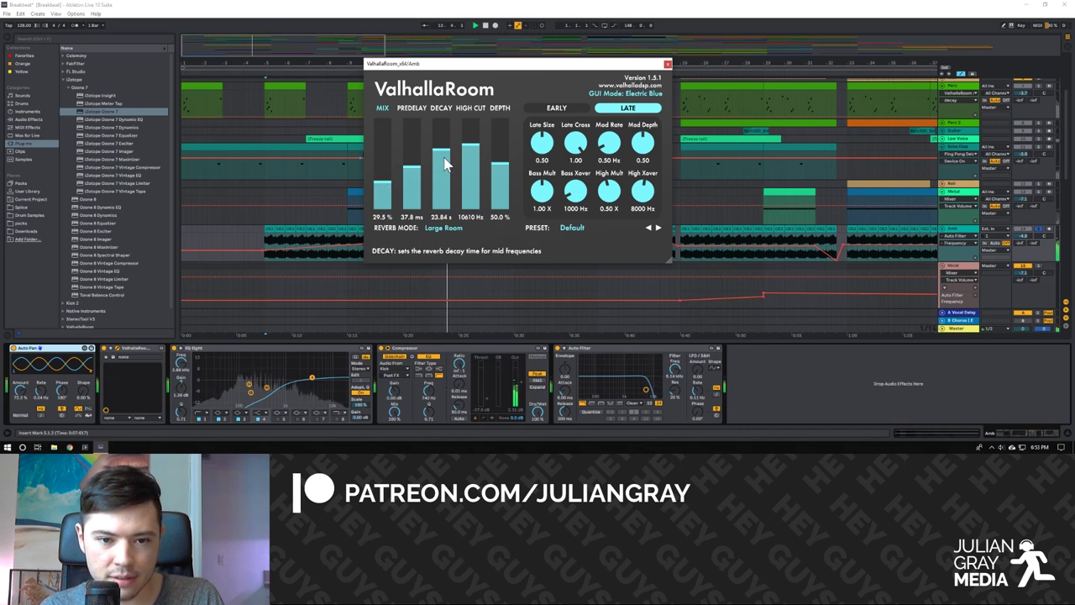
click(667, 64)
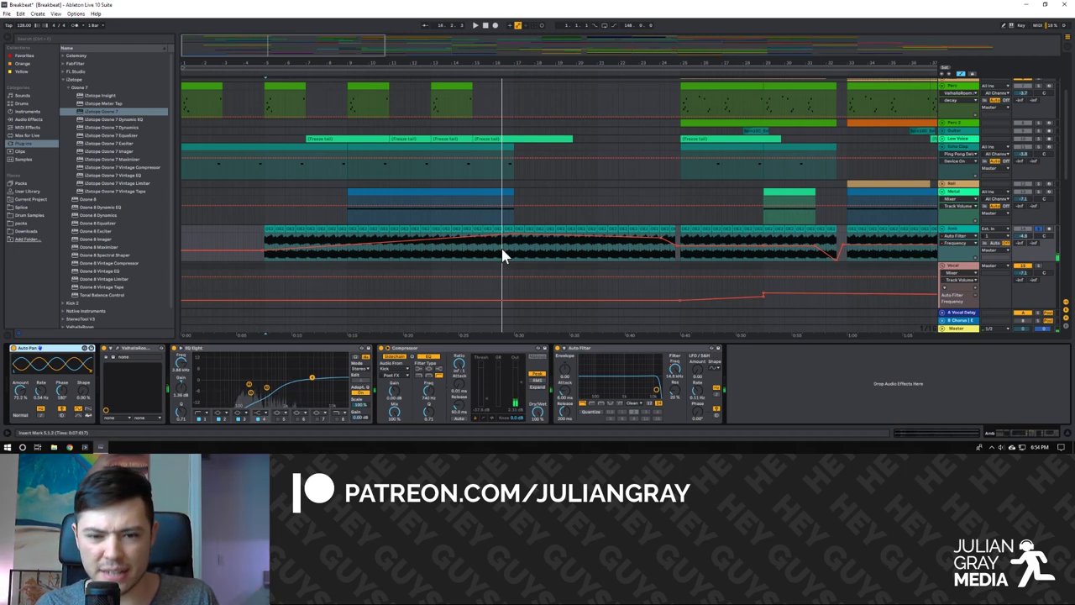
Play the soloed Amb track from about bar 16 and again from bar 18, around the peak of its filter frequency automation.
click(501, 246)
key(space)
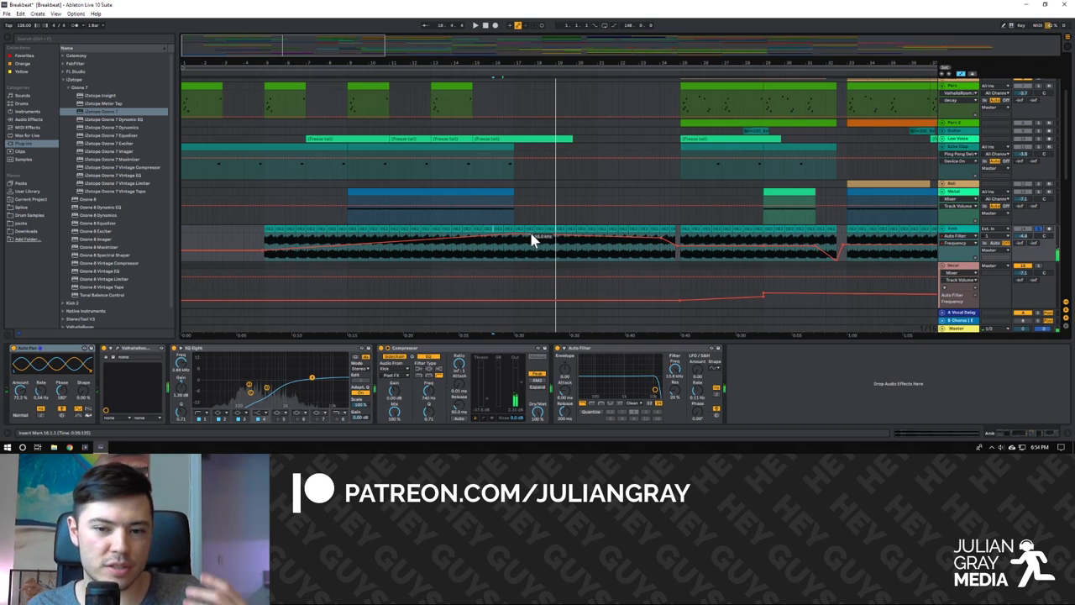
click(534, 247)
key(space)
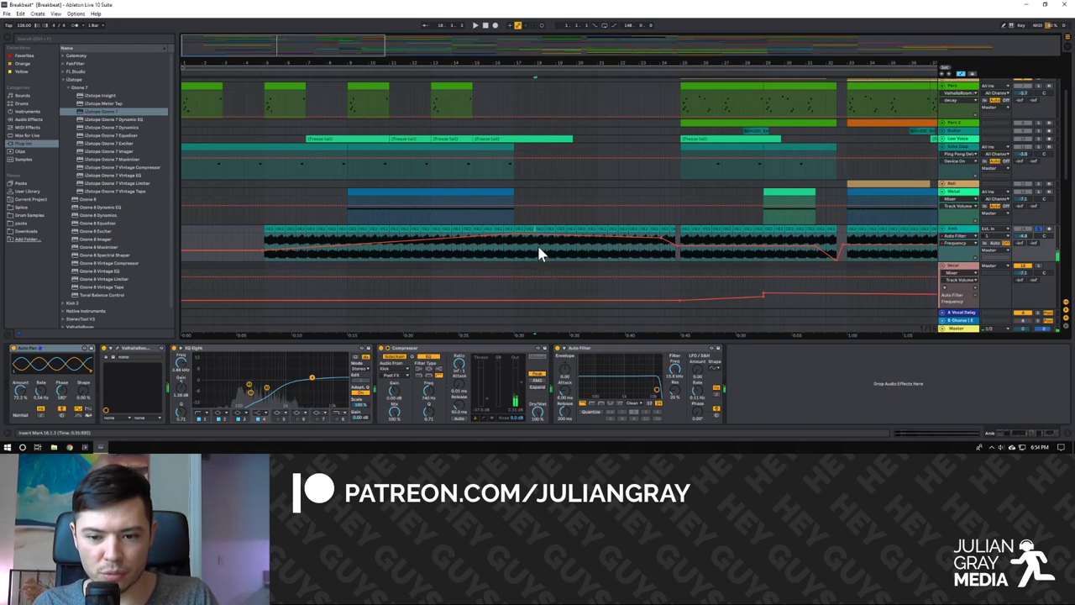
Unfold the Oh my track, solo it and play its yellow clip from just before bar 5.
scroll(538, 251, down, 3)
scroll(537, 247, down, 5)
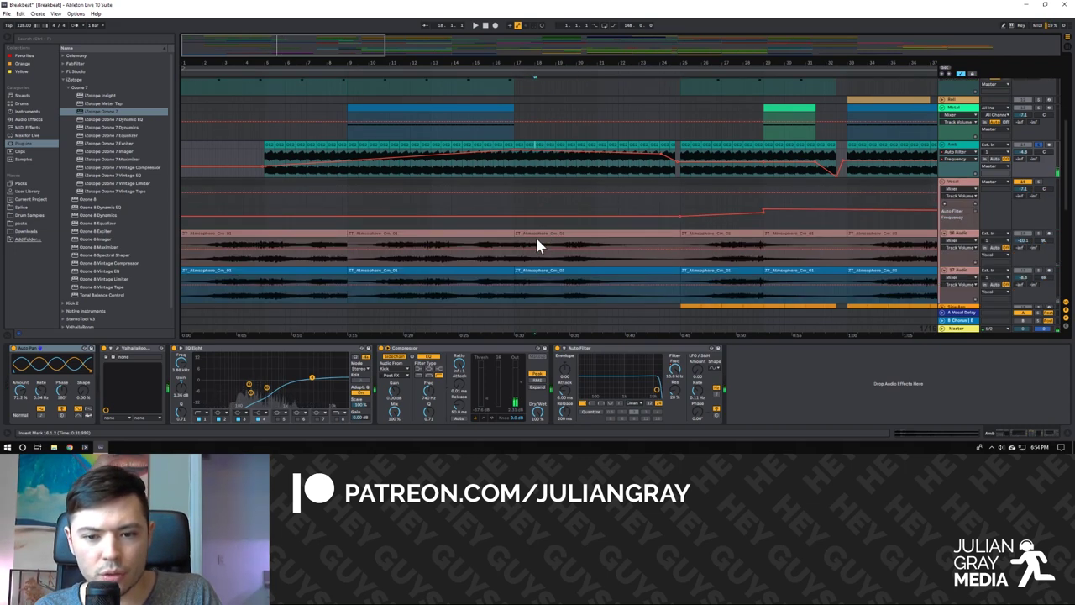
scroll(716, 251, down, 1)
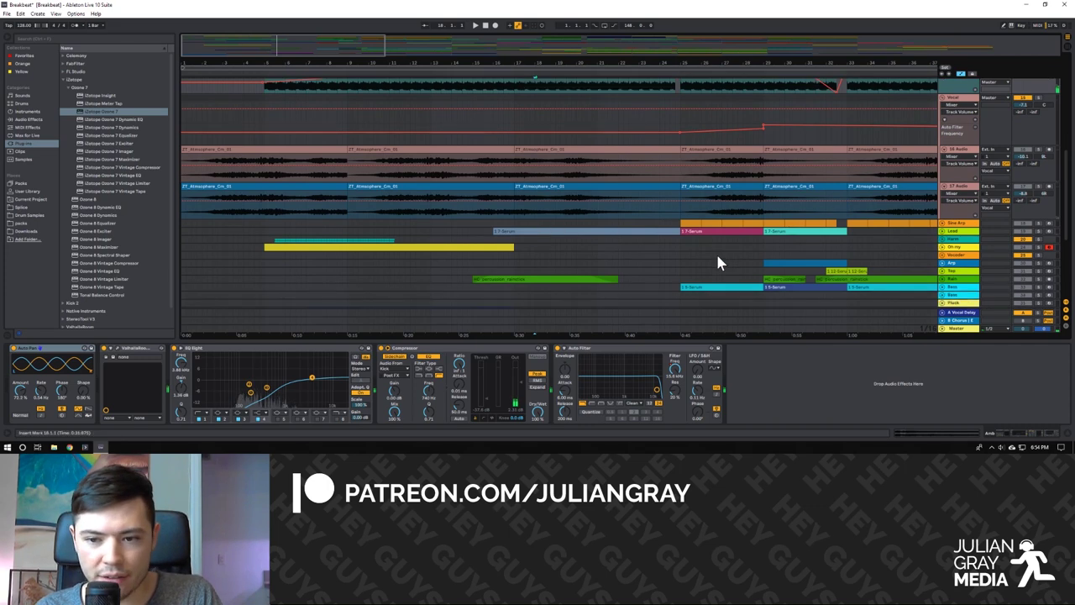
click(730, 246)
click(943, 249)
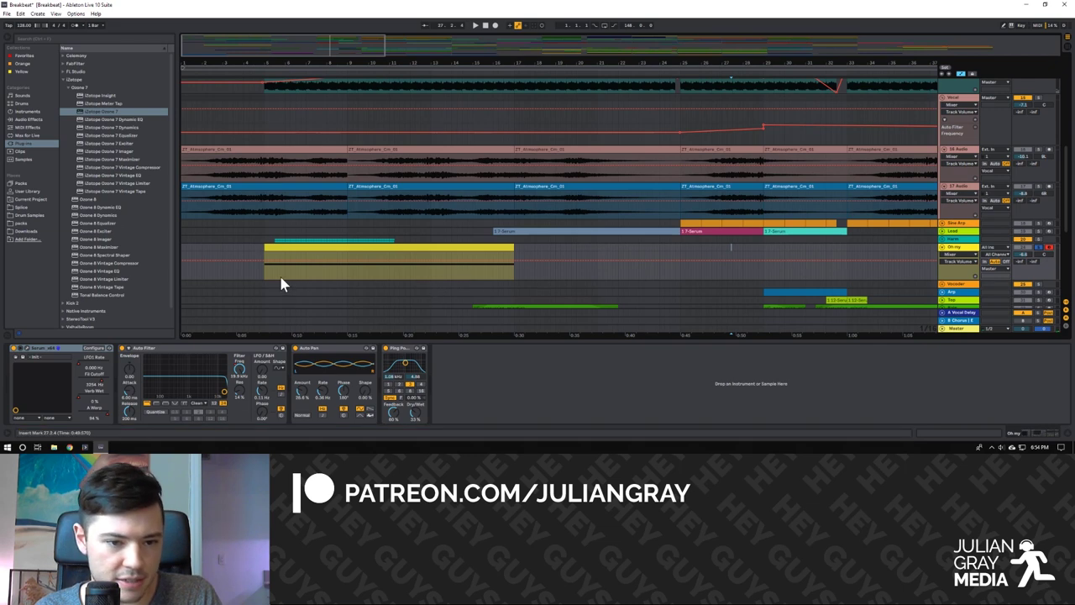
key(space)
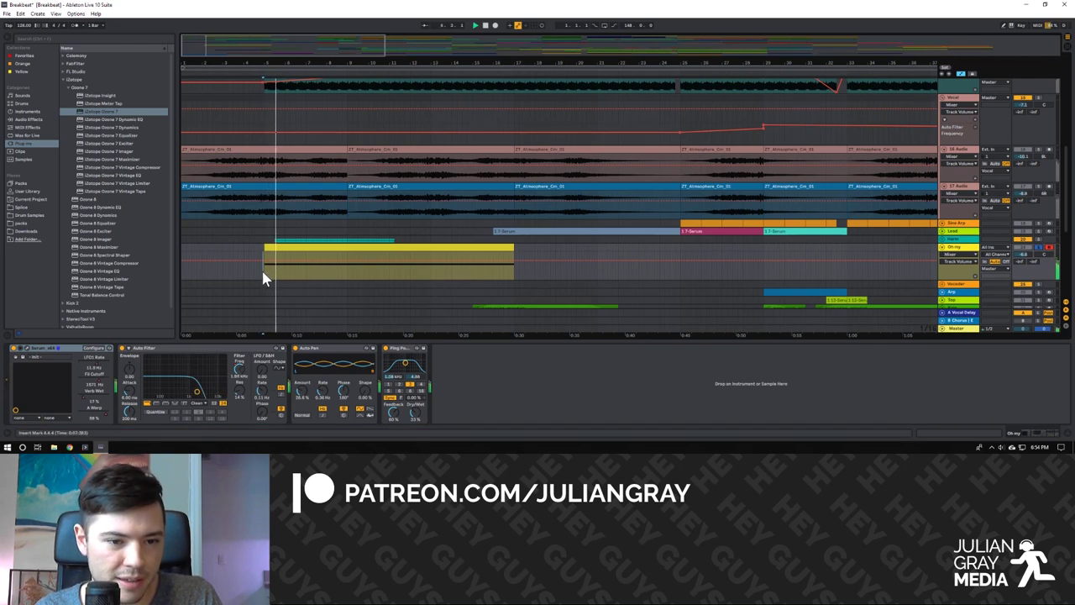
Open Serum on the Oh my track, adjust its filter resonance and replay the part from about bar 5.
click(27, 348)
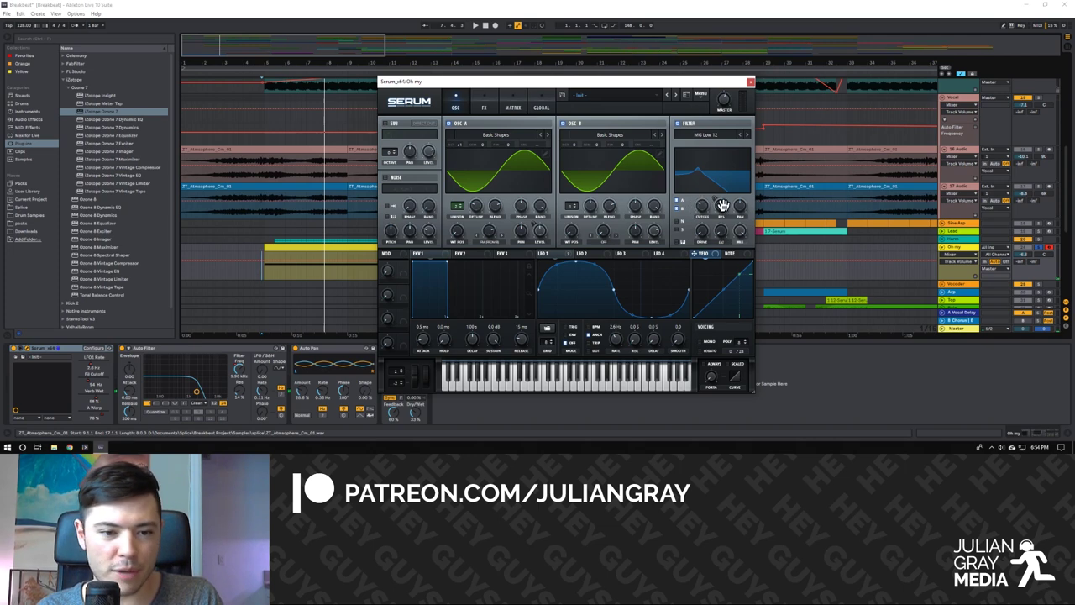
drag(718, 231, 727, 215)
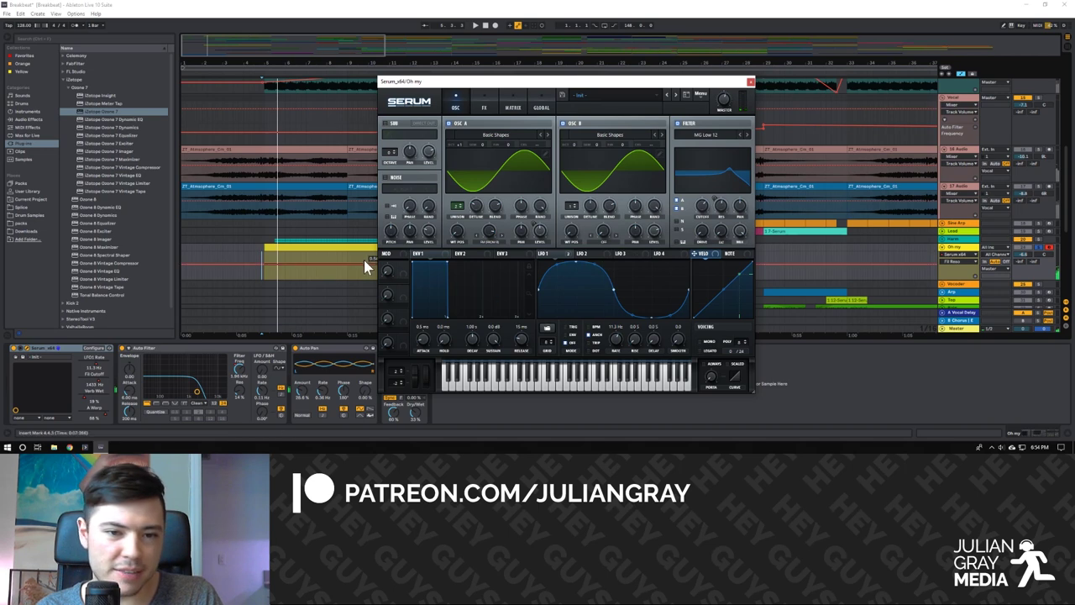
key(space)
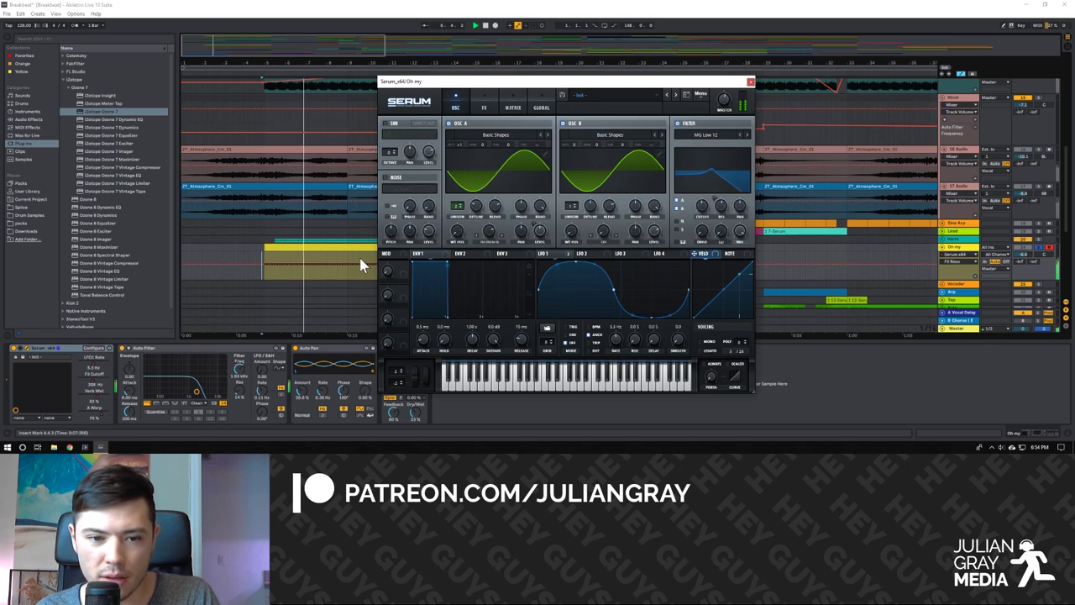
Examine Serum's phaser and reverb effects and the track's ping pong delay, then close the Serum window.
click(482, 105)
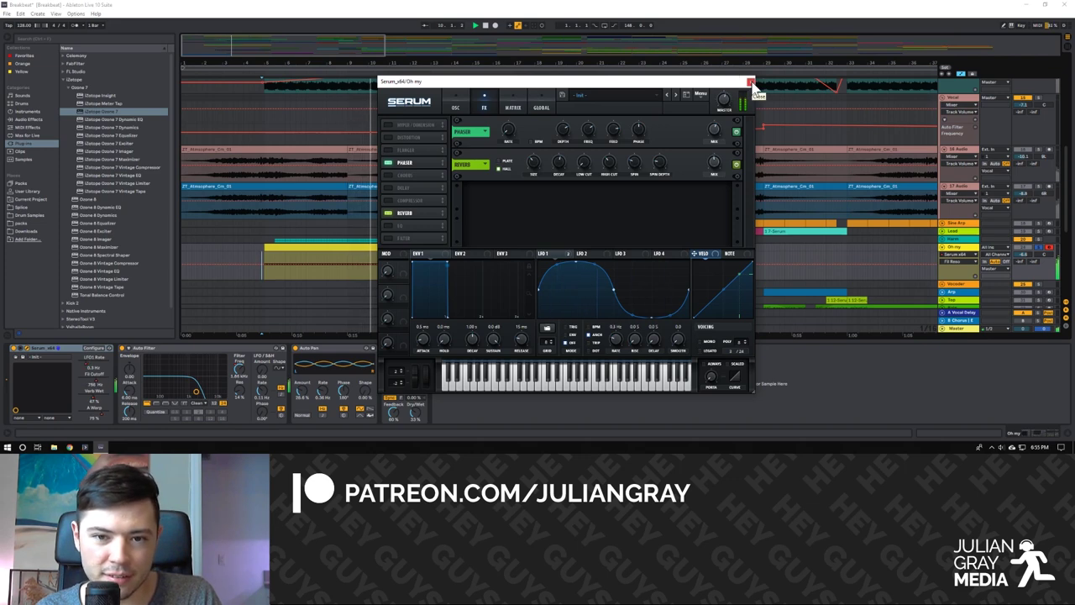
drag(619, 85, 716, 84)
click(398, 358)
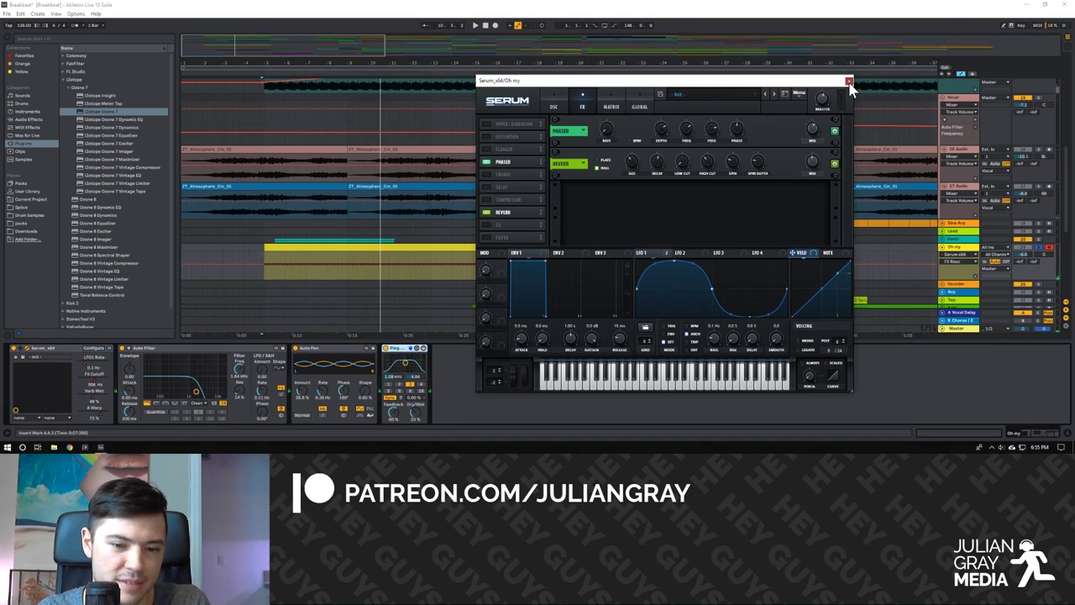
click(849, 81)
Unfold and solo the Harm group, then show the Fading Vocal track's device chain around bar 5.
scroll(660, 252, down, 3)
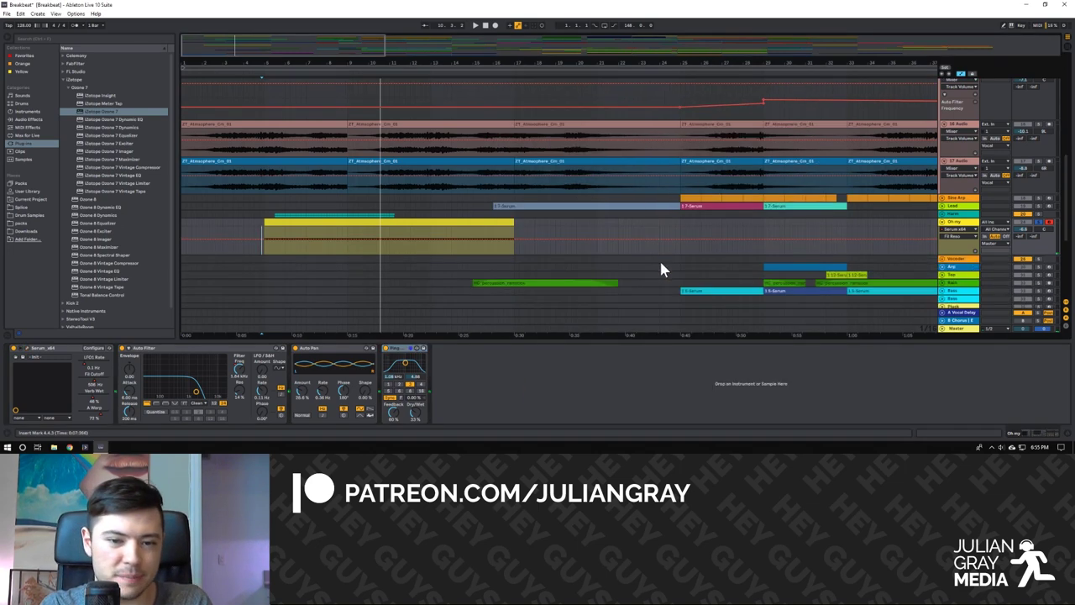
click(946, 202)
scroll(393, 235, down, 1)
drag(340, 64, 256, 84)
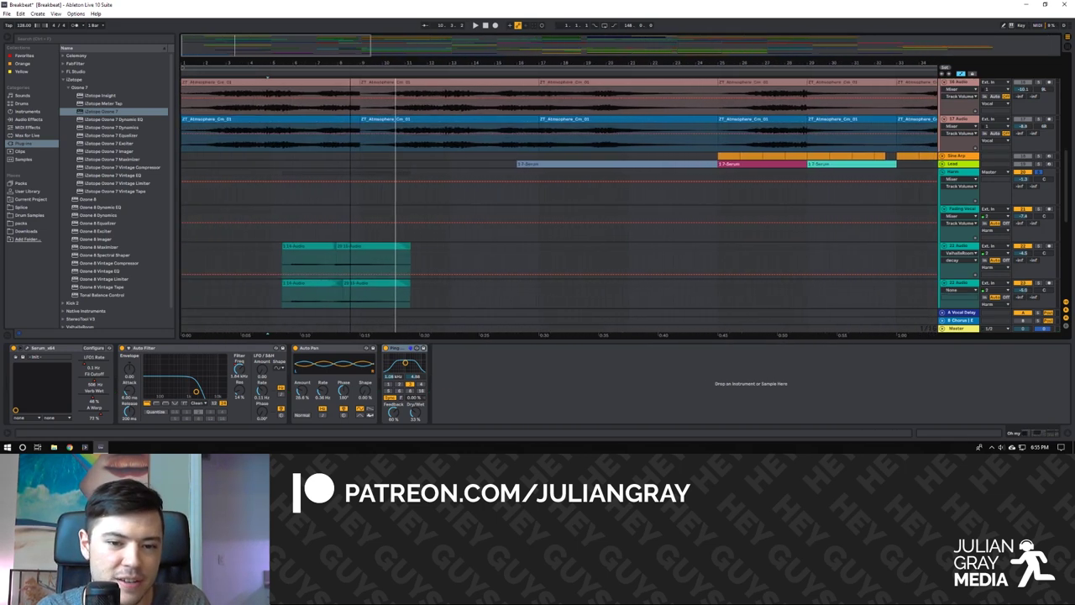
click(281, 210)
click(281, 202)
click(282, 210)
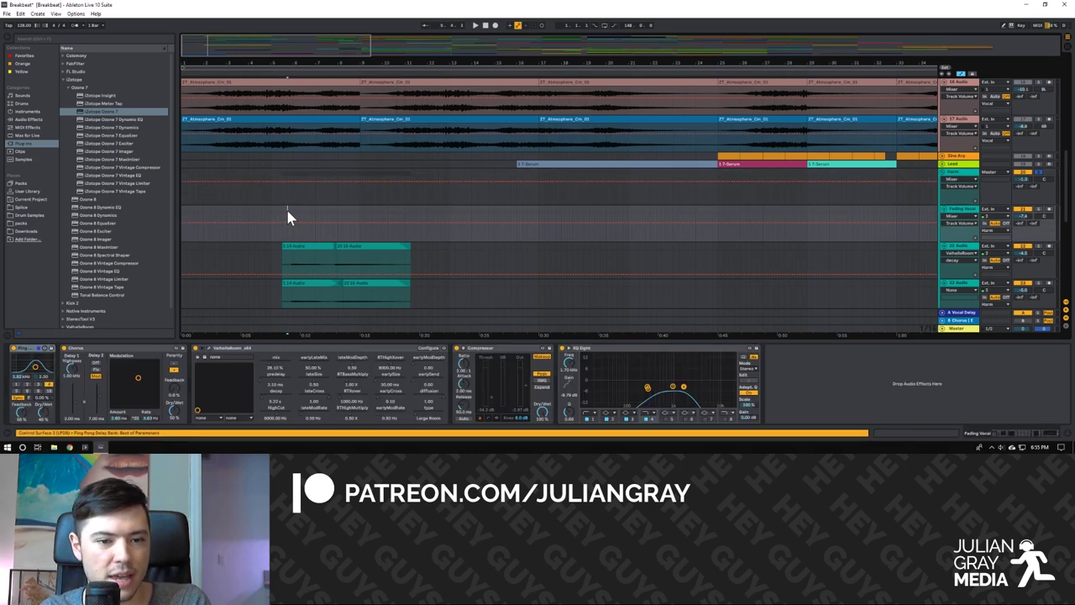
Play the Harm group's audio clips from the start of 22-Audio's first clip, then open that track's second clip.
scroll(287, 219, down, 2)
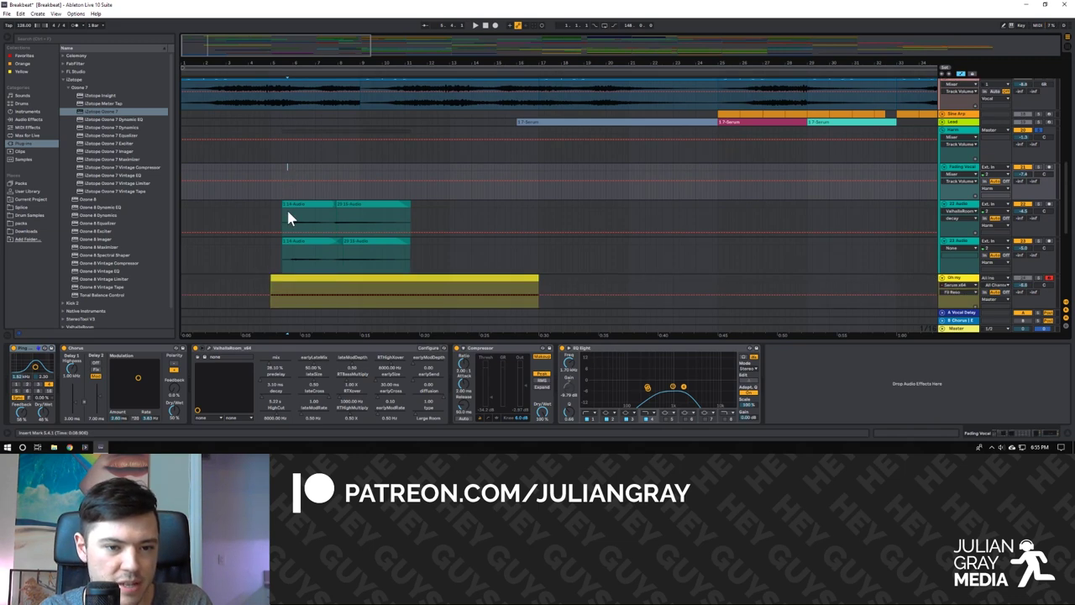
scroll(287, 218, down, 1)
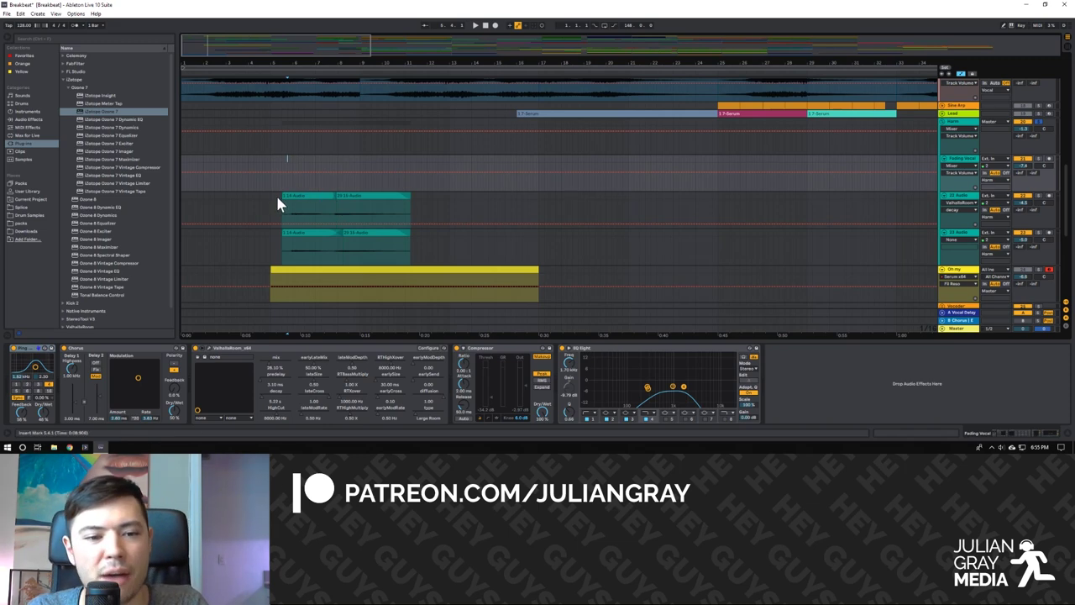
click(284, 216)
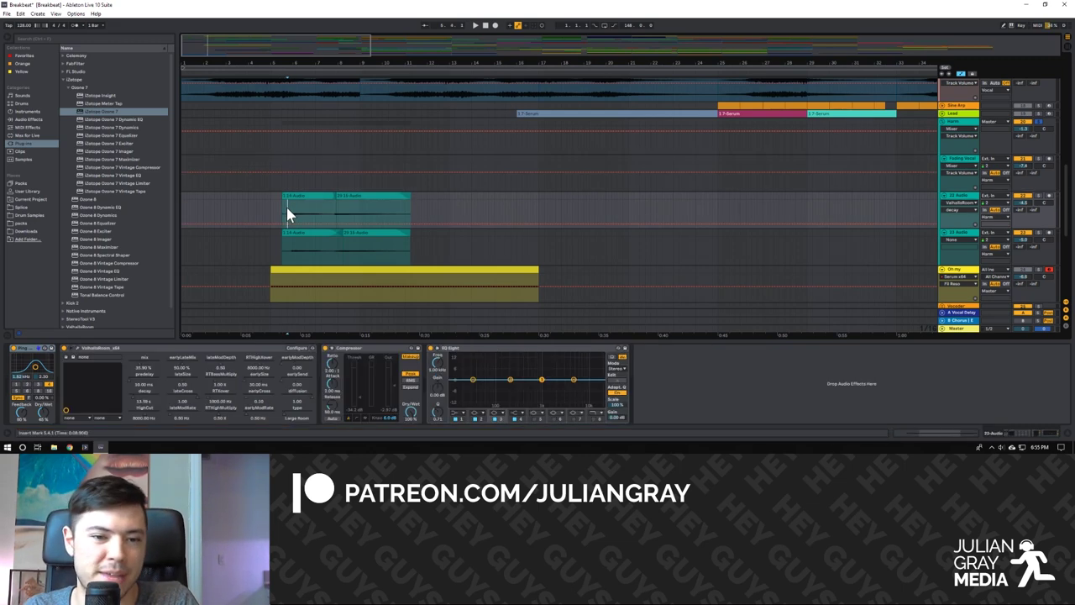
scroll(296, 199, down, 1)
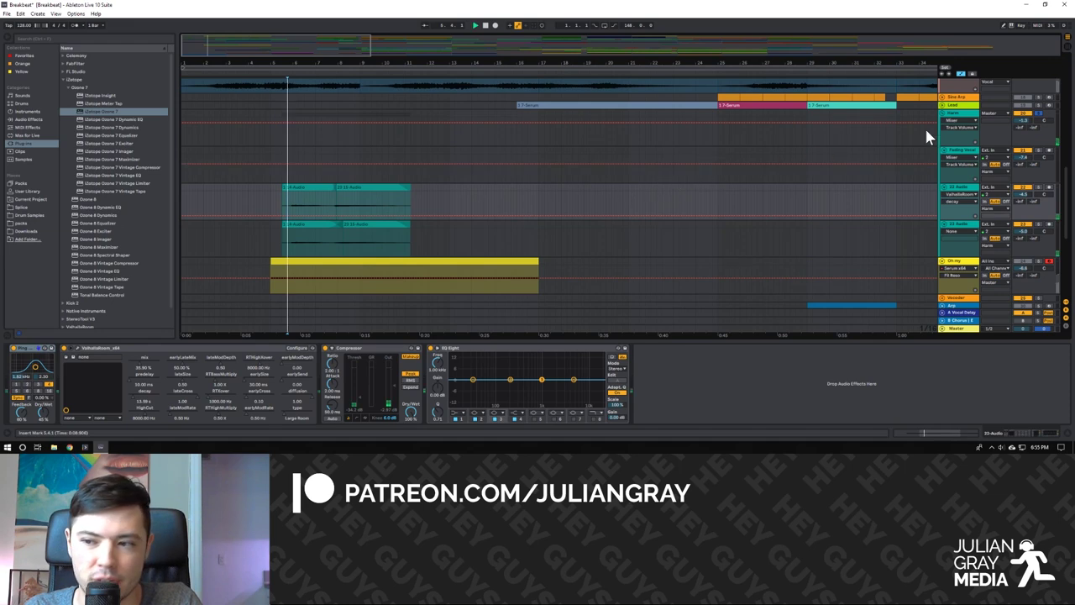
click(361, 189)
key(space)
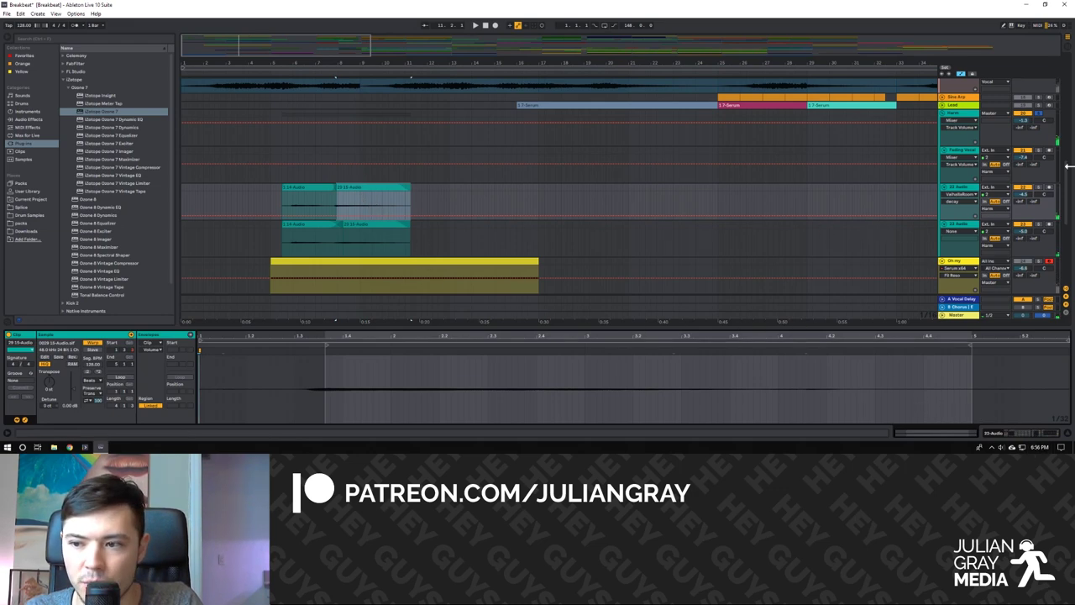
Solo 22-Audio, play it from about bar 5 with its device chain shown, and examine its ValhallaRoom settings before closing the window.
click(281, 204)
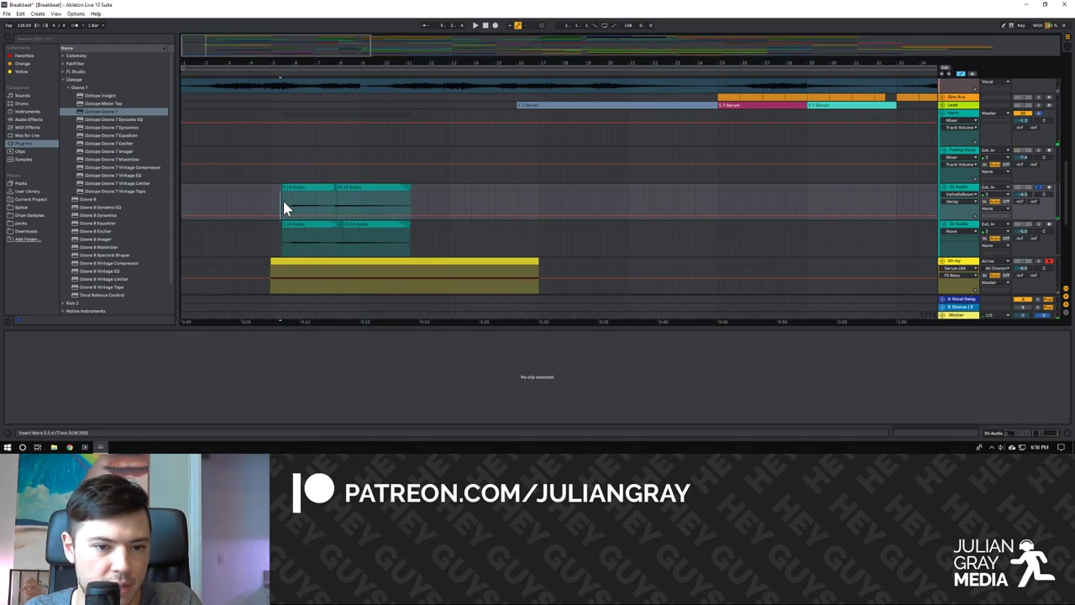
key(shift+Tab)
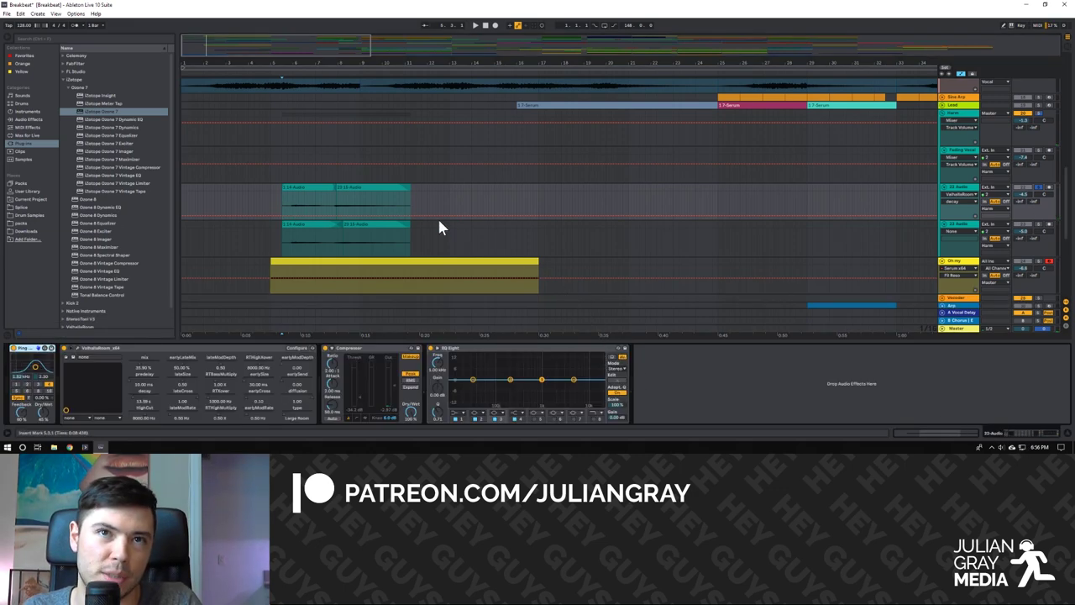
key(space)
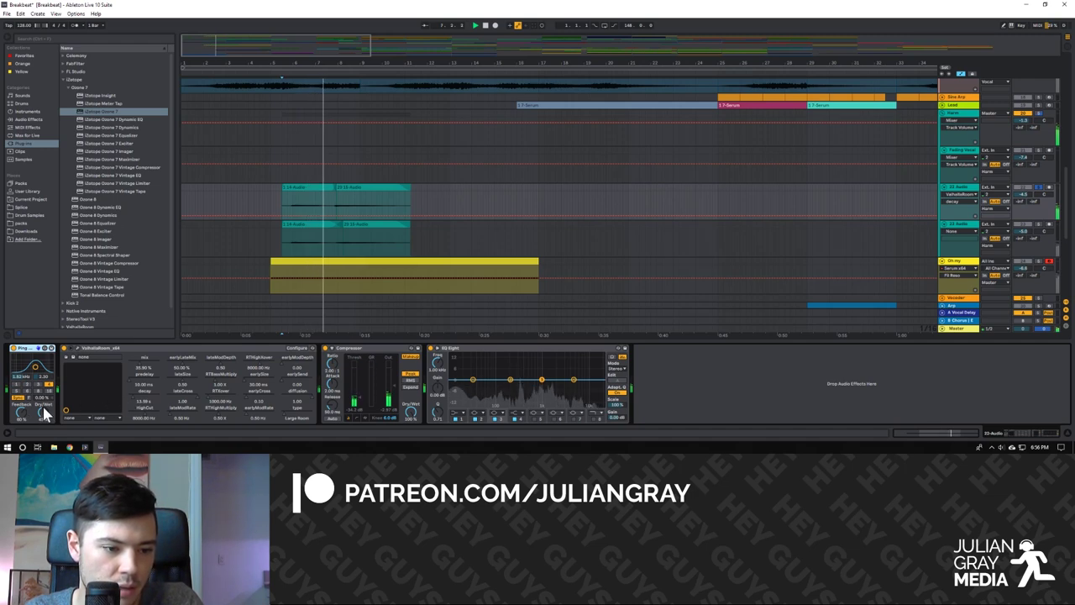
click(75, 349)
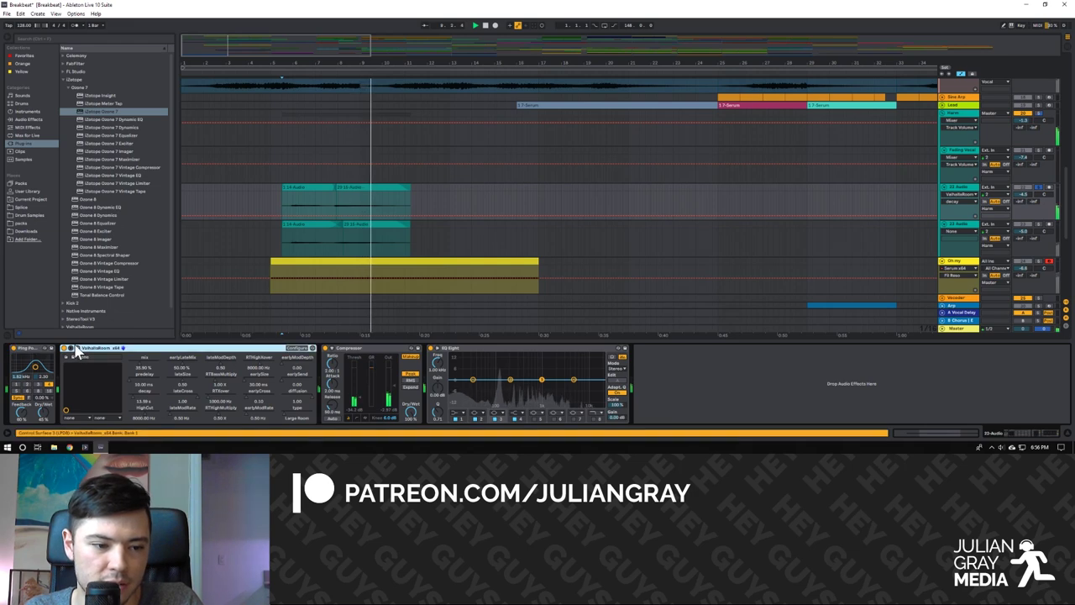
click(77, 347)
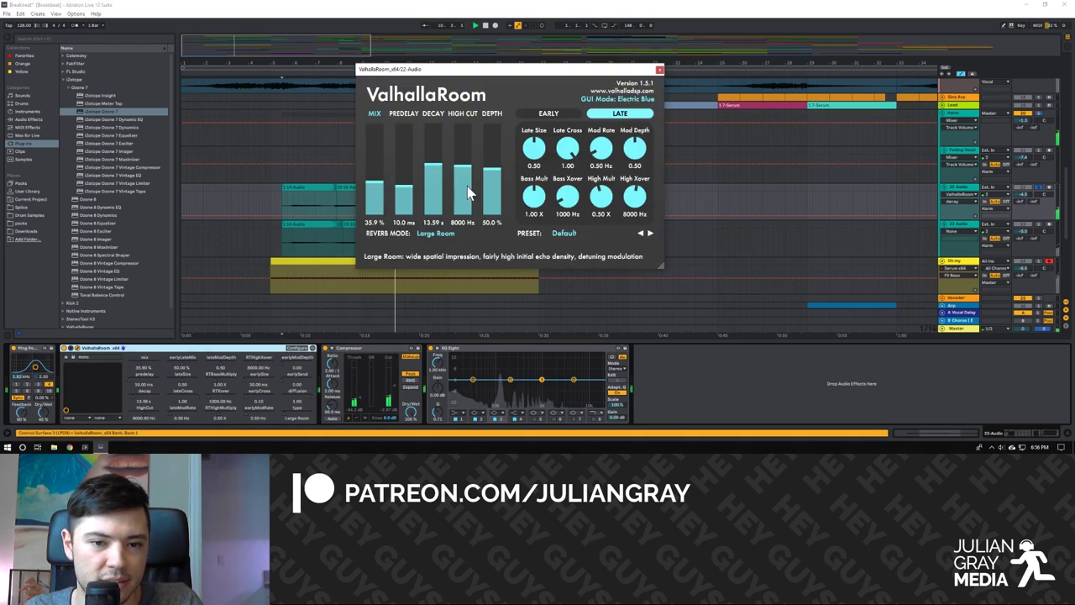
click(660, 70)
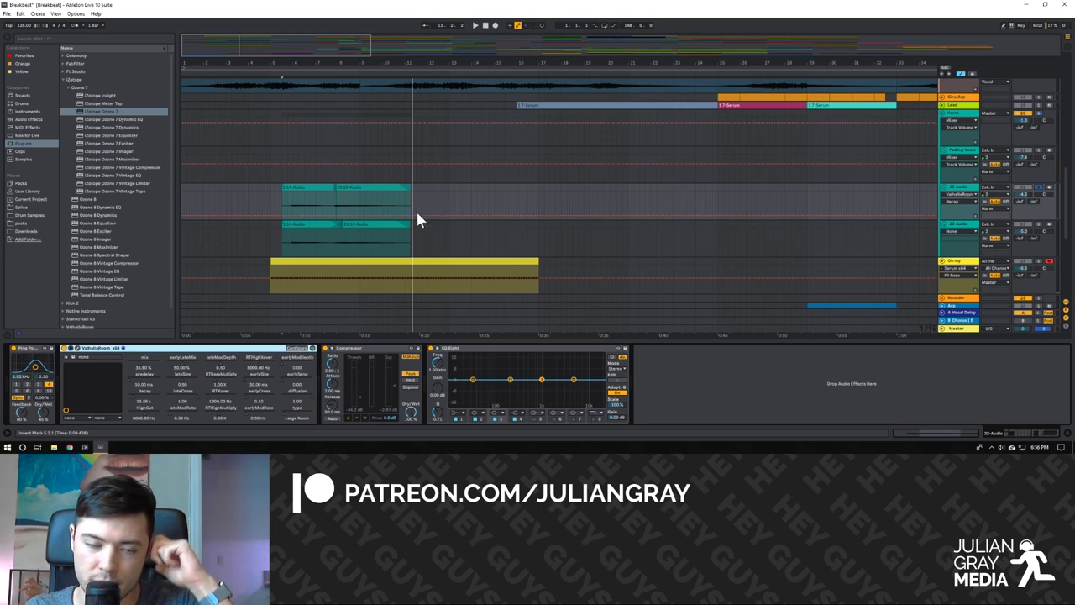
Examine the EQ Eight on 22-Audio and show its band 3 frequency automation on the track.
click(340, 200)
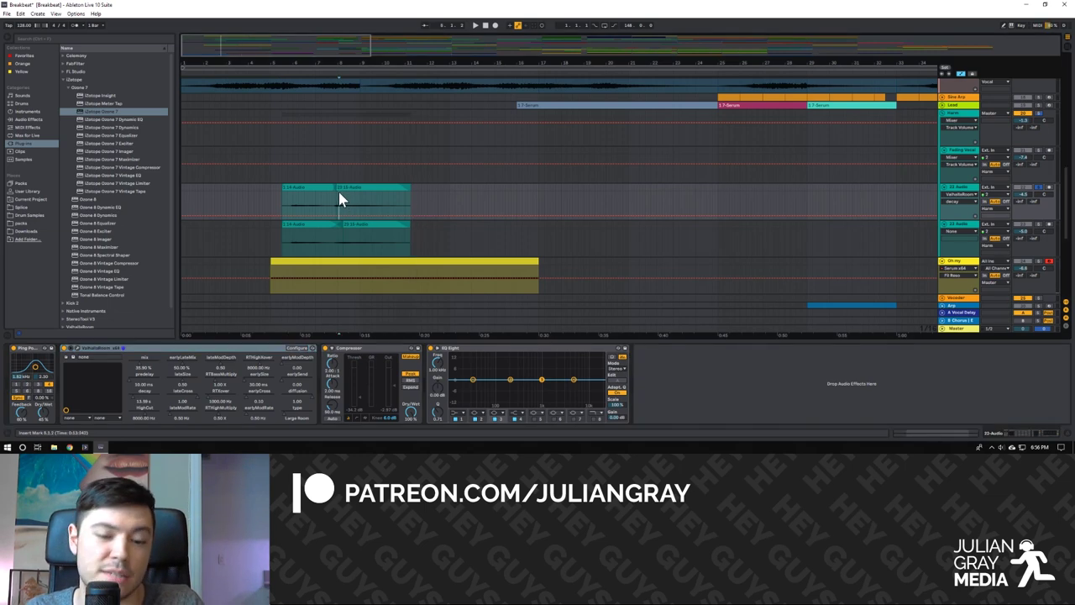
click(460, 354)
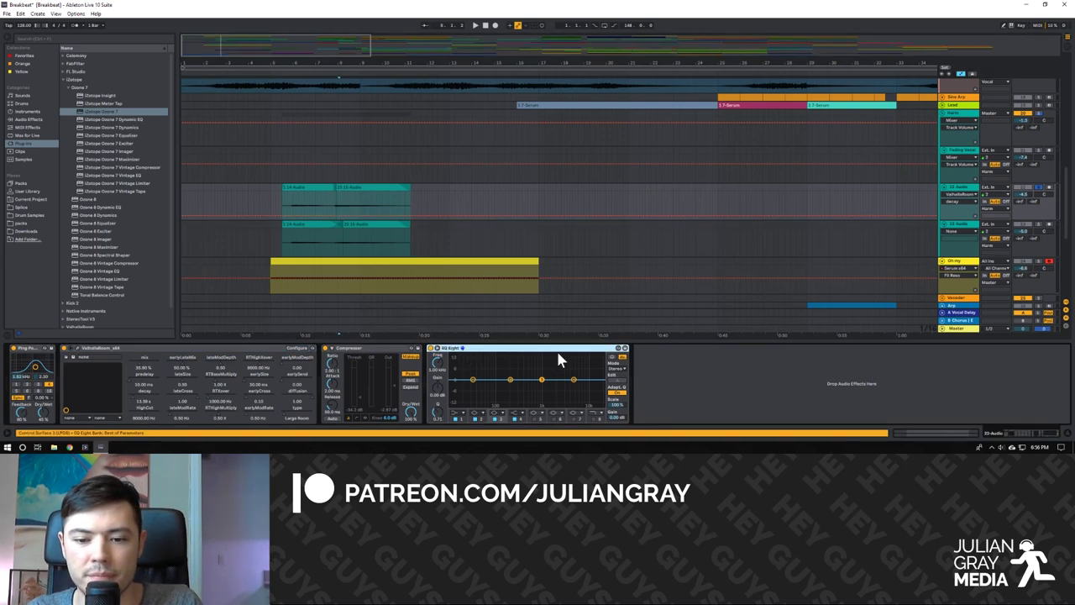
click(439, 360)
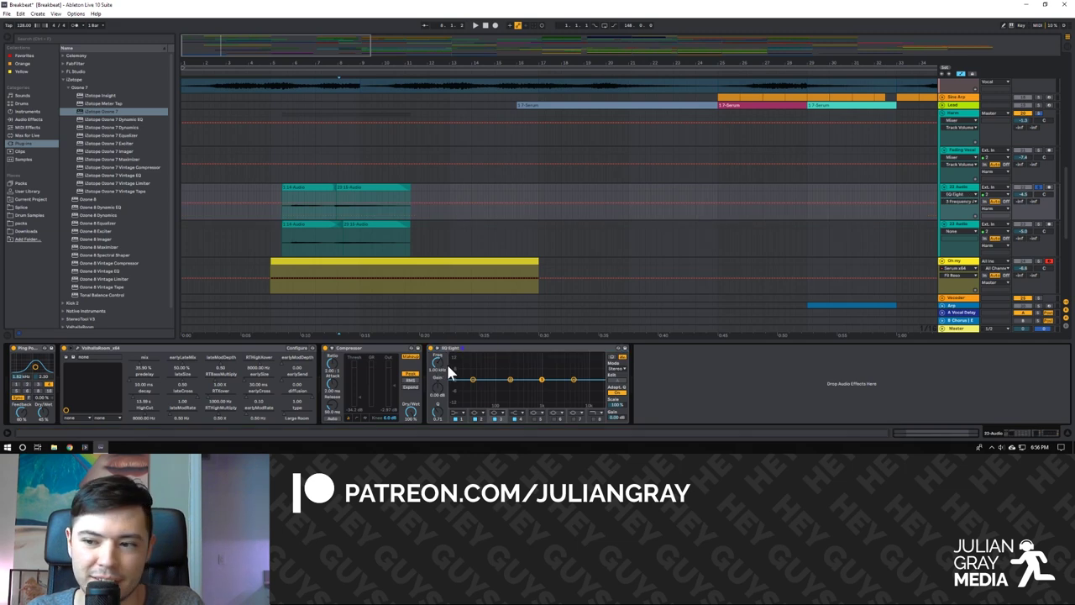
click(565, 349)
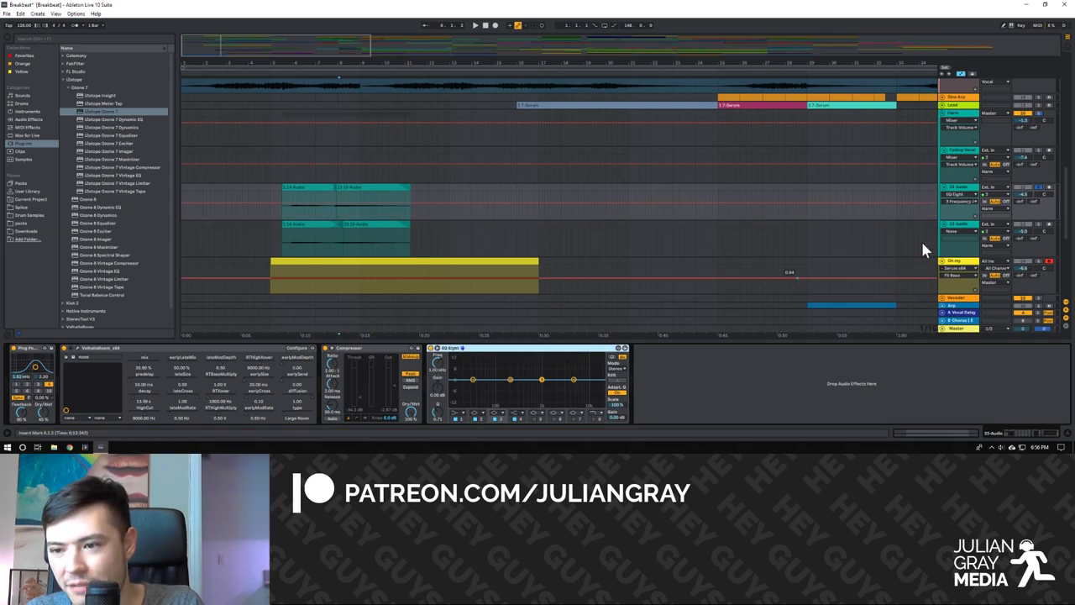
Solo 23-Audio and open its first clip to examine the transposition, then play the clips with the Harm group soloed.
click(962, 232)
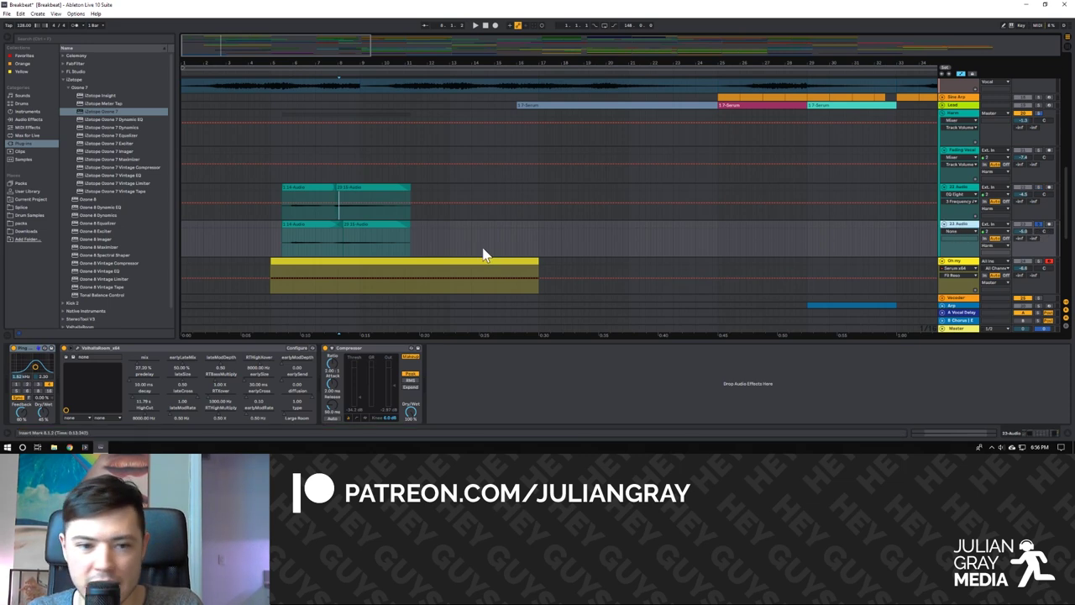
click(292, 222)
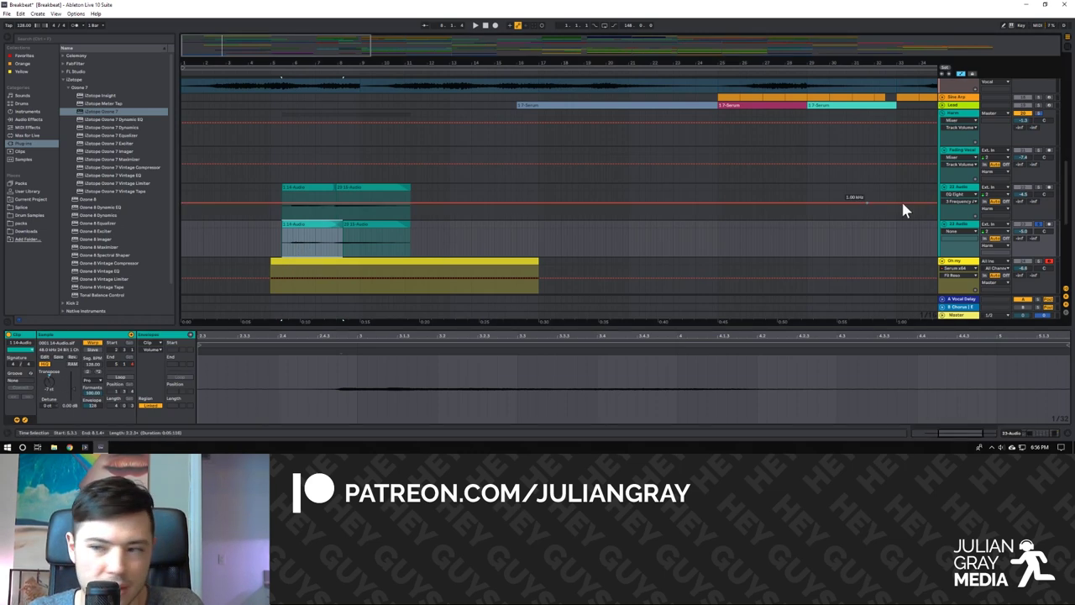
key(space)
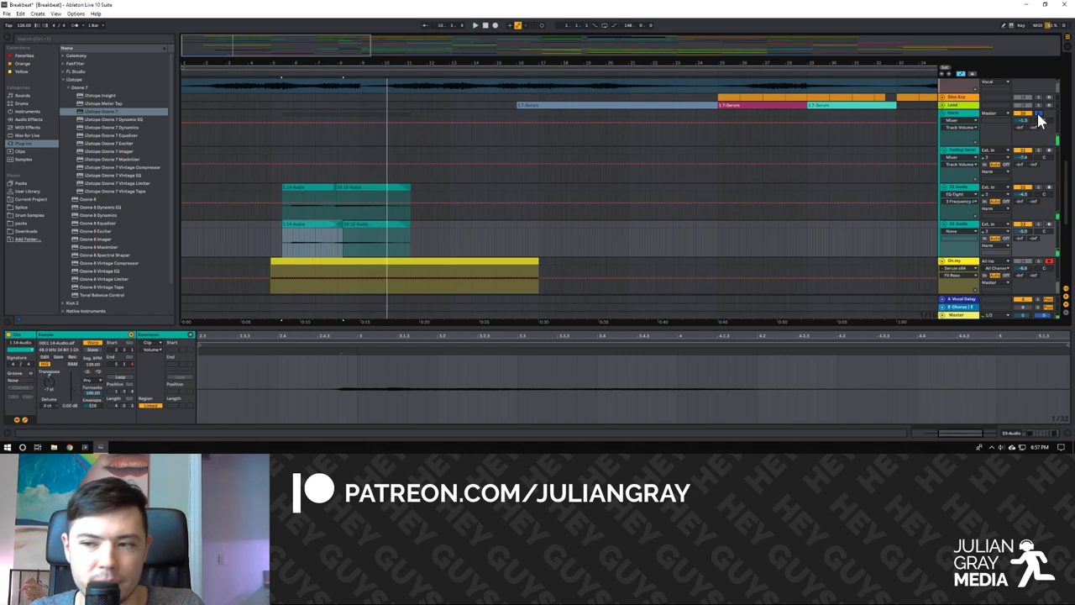
Unsolo the Harm group and play the full mix from just before bar 5 while viewing the lower tracks.
scroll(666, 210, down, 1)
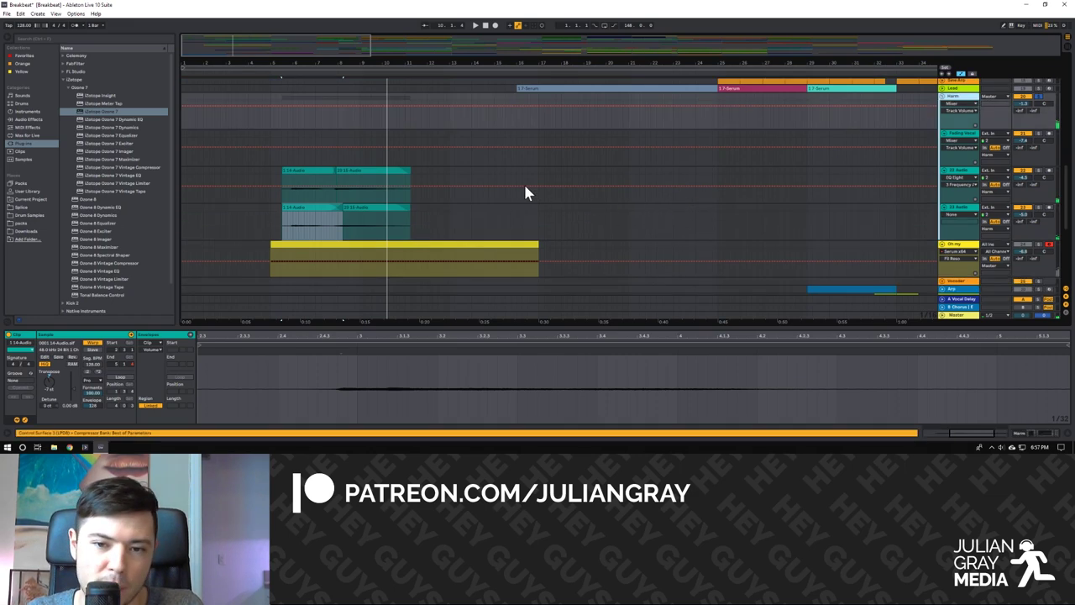
click(543, 168)
click(542, 161)
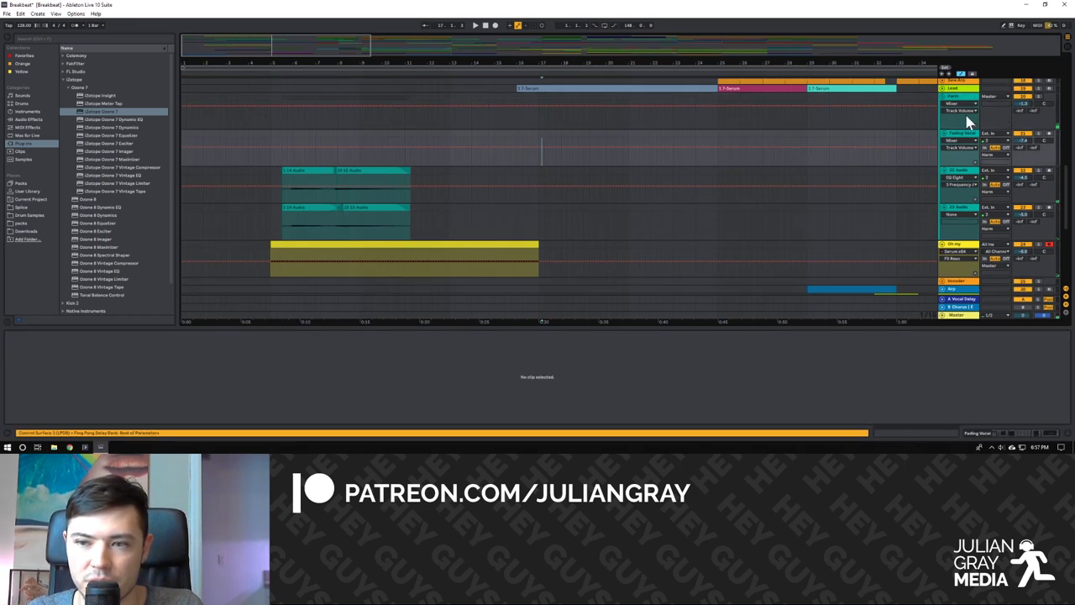
click(269, 168)
scroll(280, 237, down, 3)
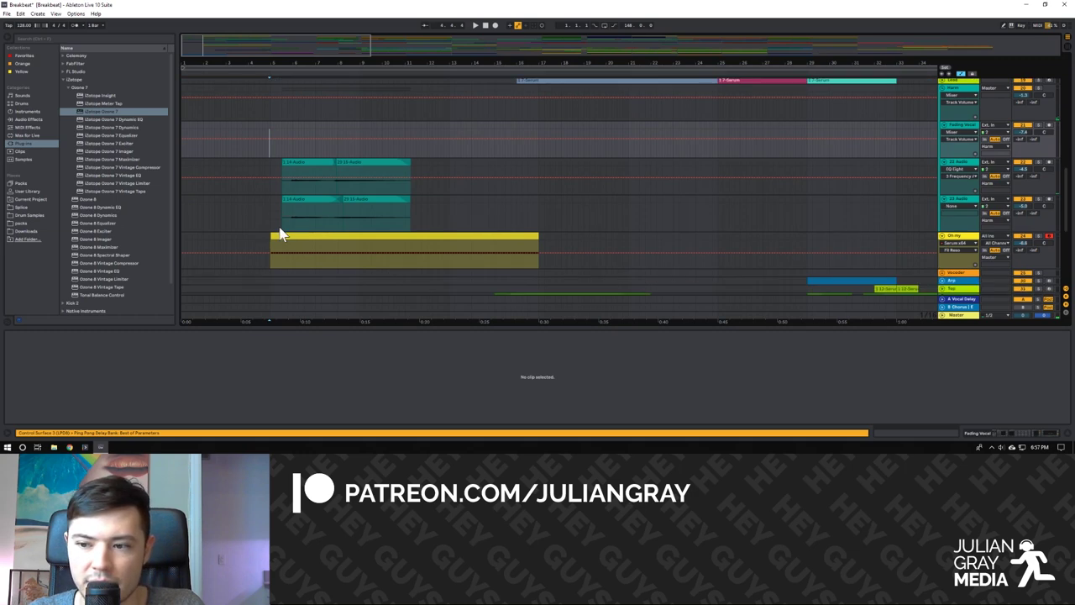
scroll(280, 233, down, 5)
scroll(280, 233, down, 1)
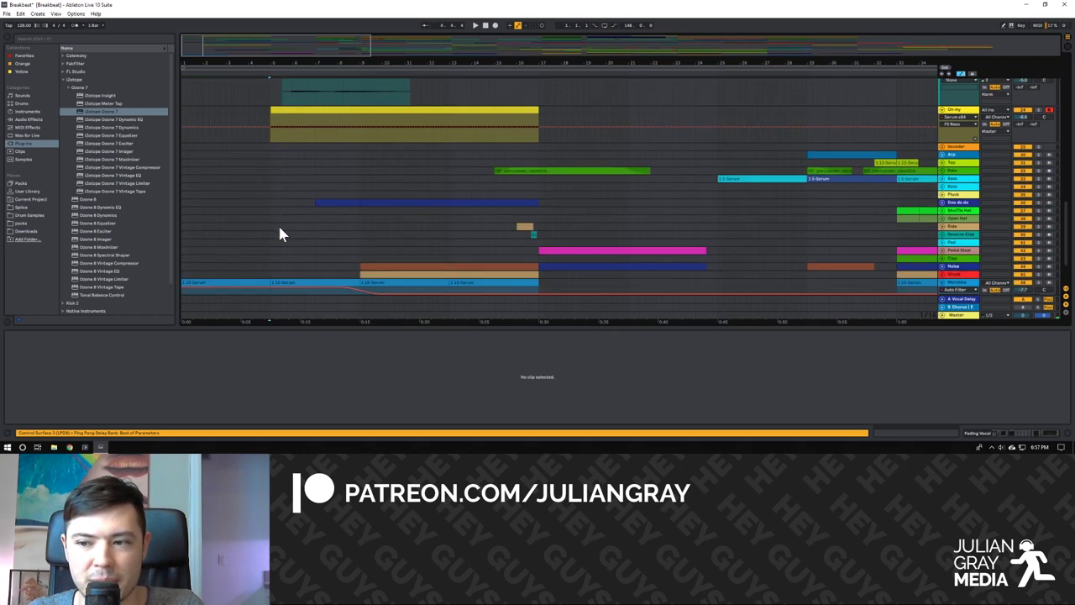
key(space)
scroll(280, 233, down, 3)
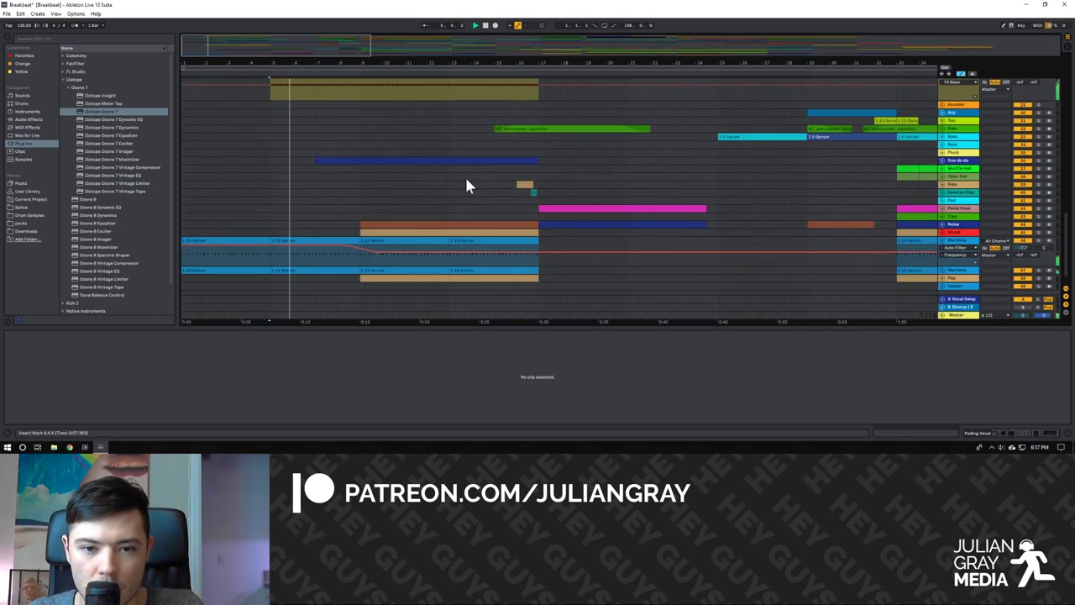
Unfold the Doo do do track and open its first MIDI clip to examine the notes, with playback stopped.
click(942, 161)
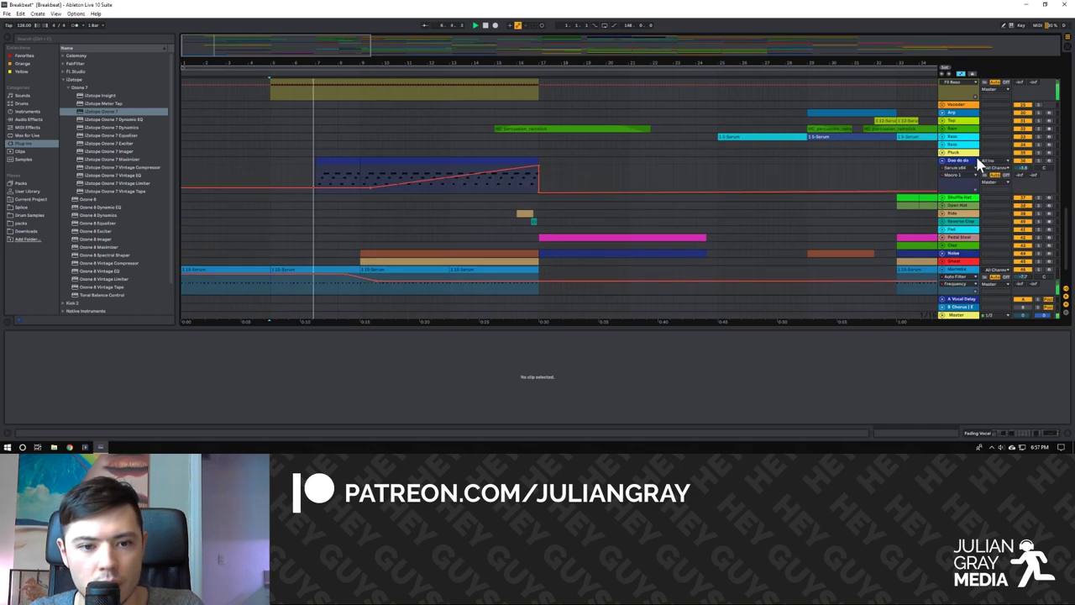
click(972, 163)
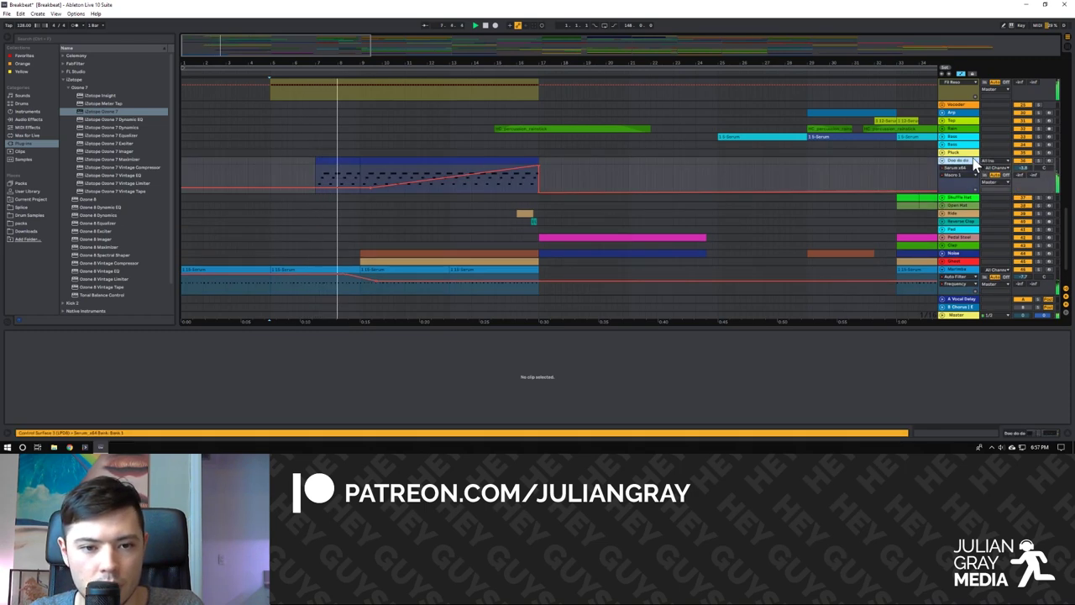
click(336, 173)
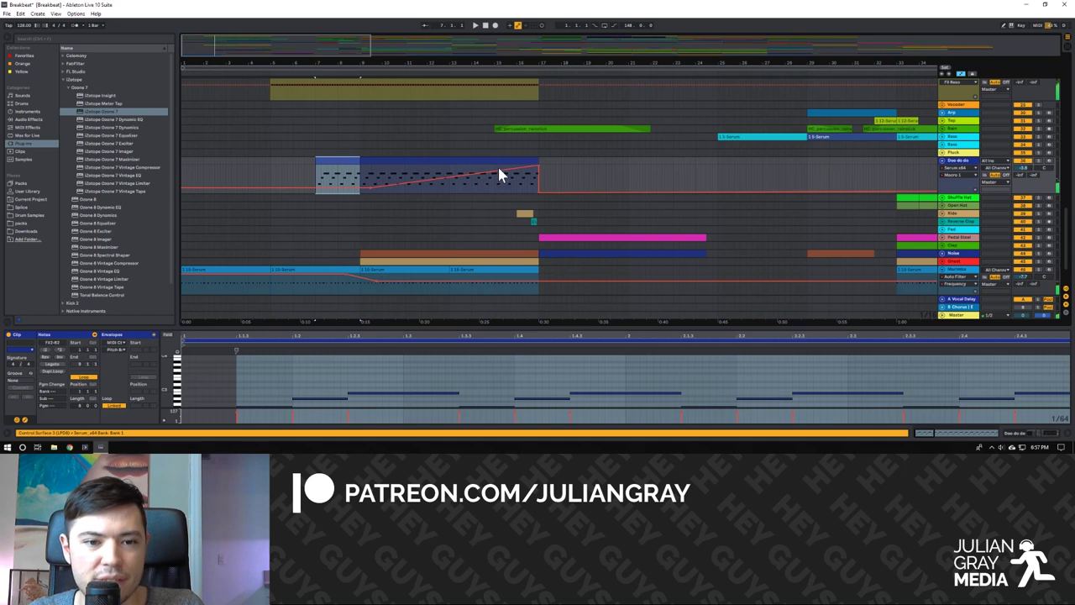
key(space)
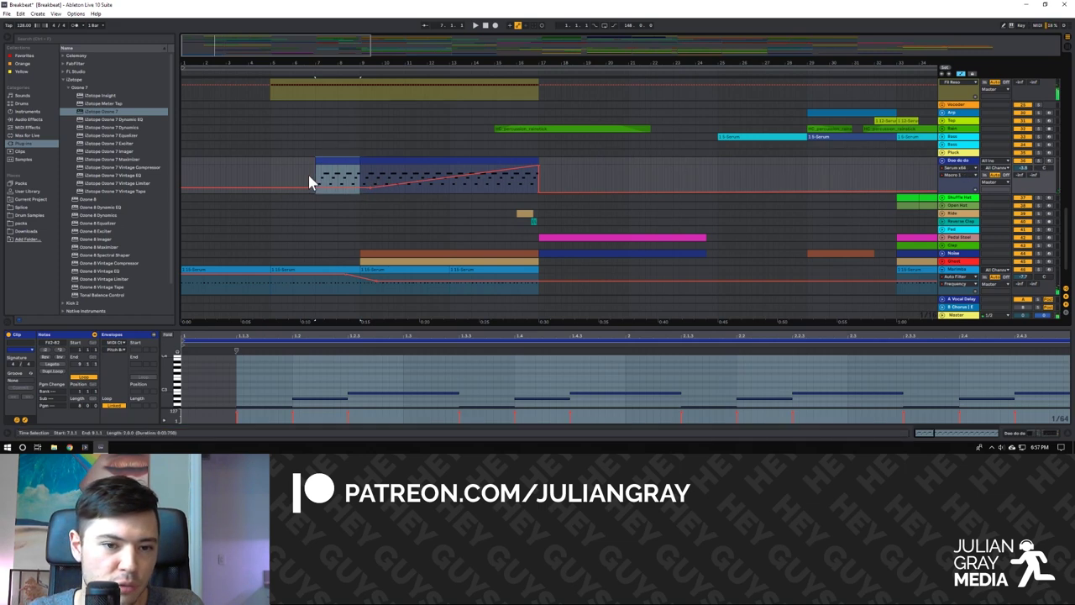
Solo Doo do do, show its device chain, and play the track from bar 7.
click(315, 175)
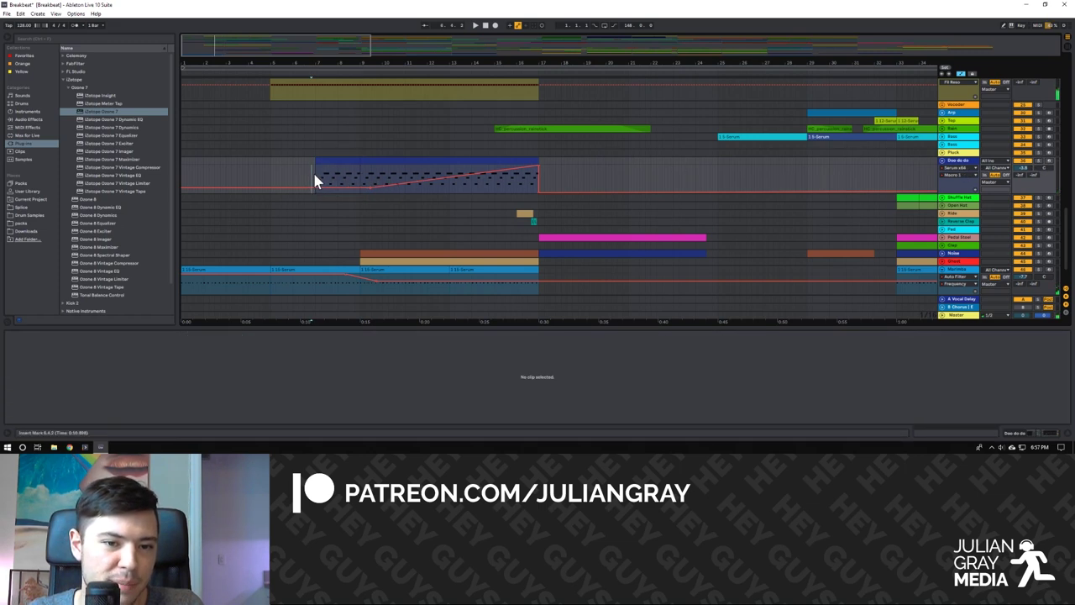
click(1033, 160)
click(1042, 435)
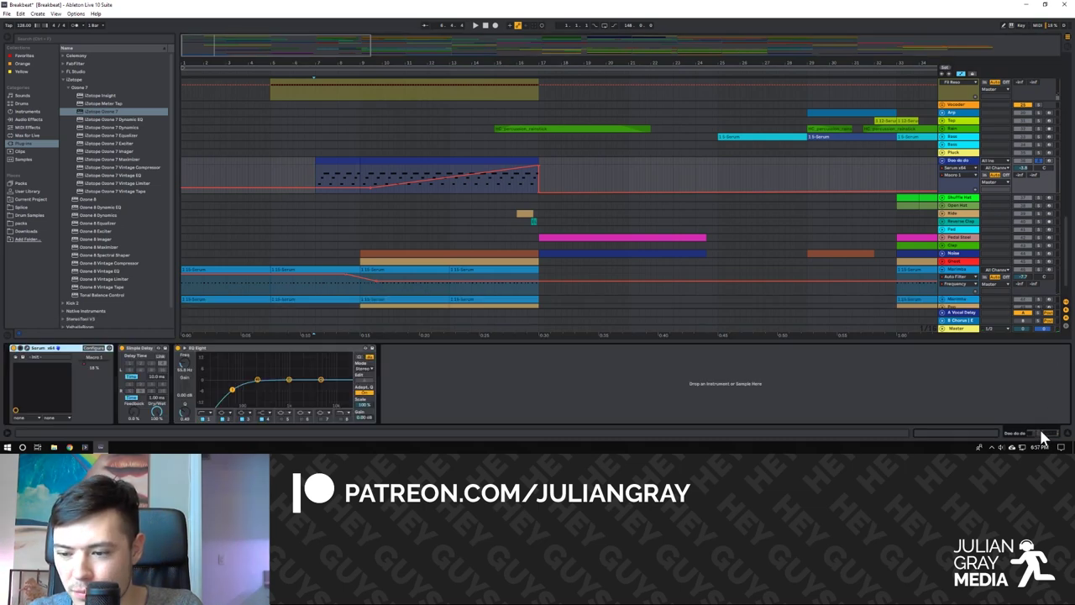
click(315, 168)
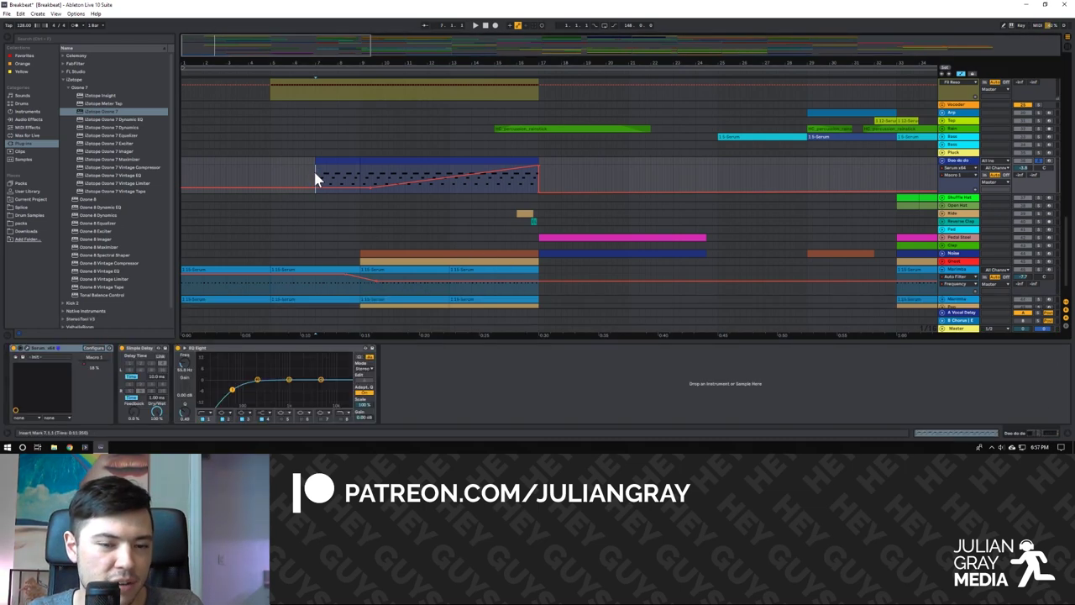
key(space)
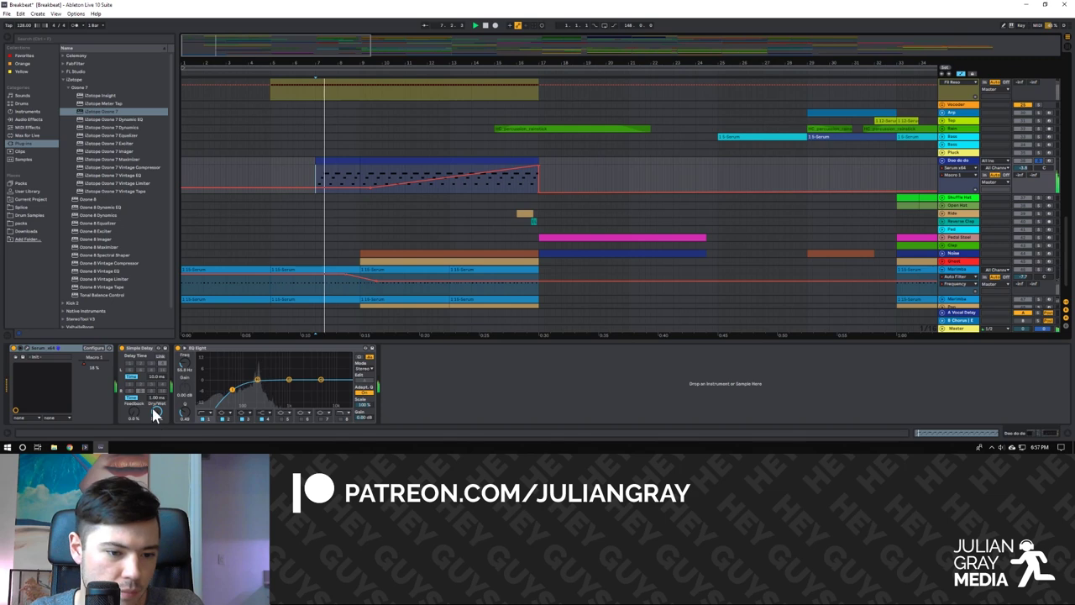
Open the Serum instrument on Doo do do, move its window clear of the clips, and display Envelope 3.
click(28, 347)
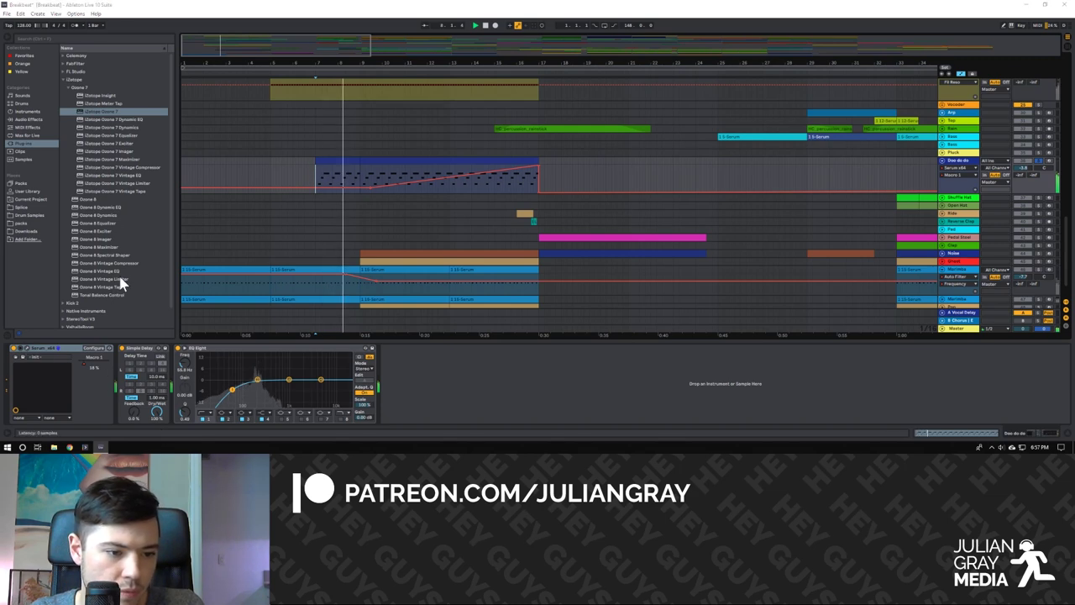
drag(365, 124, 602, 84)
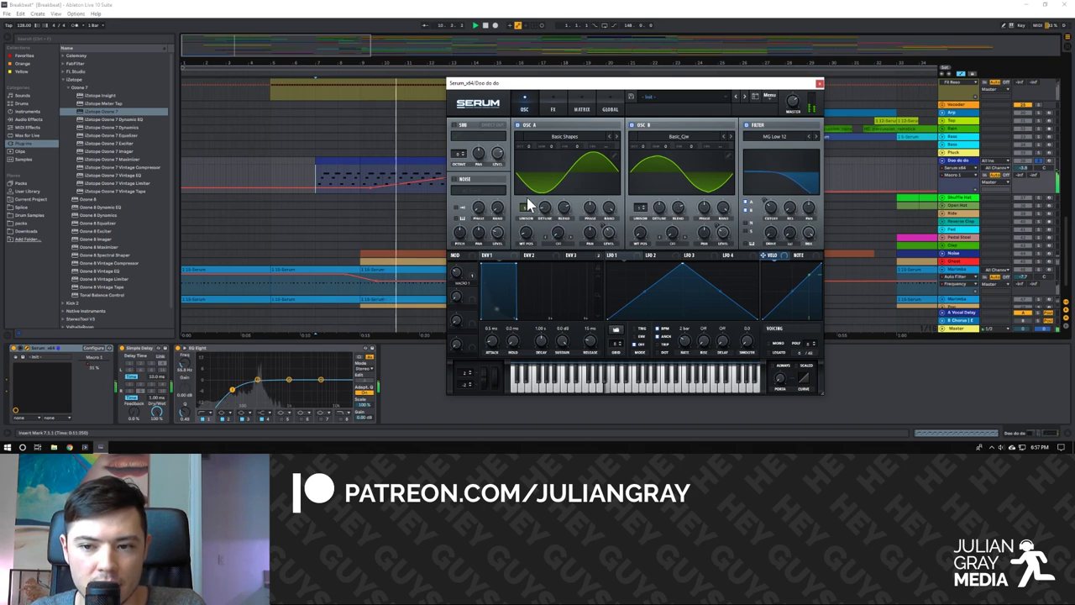
drag(606, 83, 732, 66)
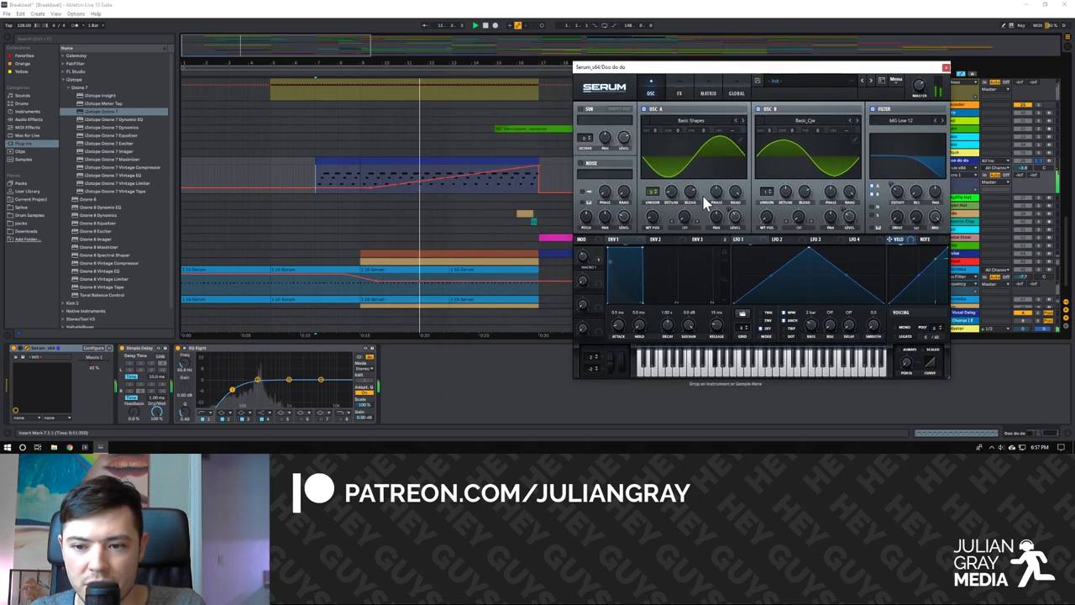
click(704, 239)
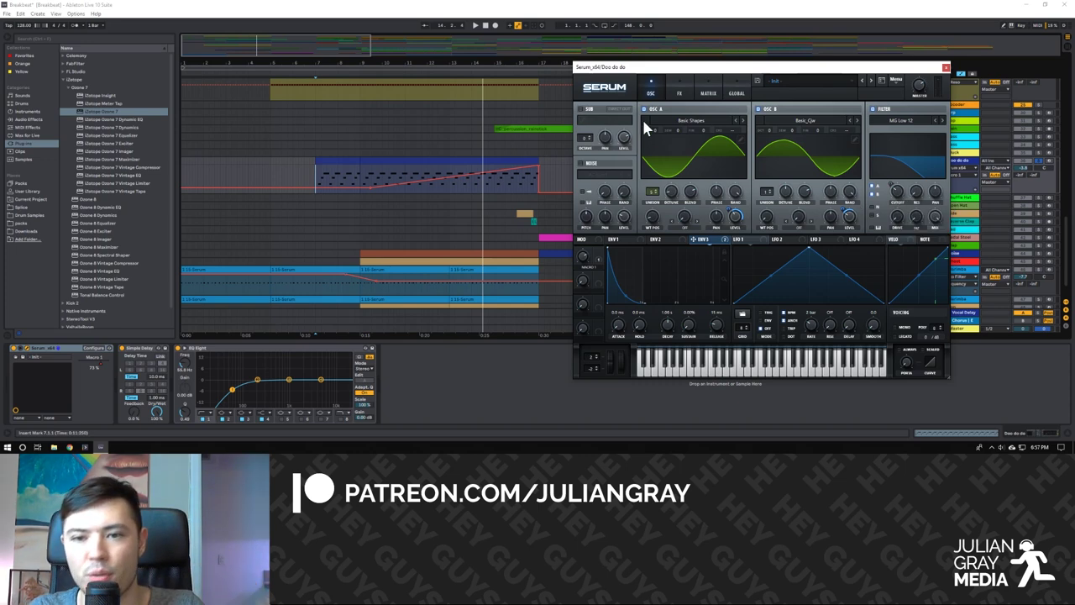
Play Doo do do from about bar 13 and again from about bar 16 with the Serum oscillators in view.
key(space)
click(457, 181)
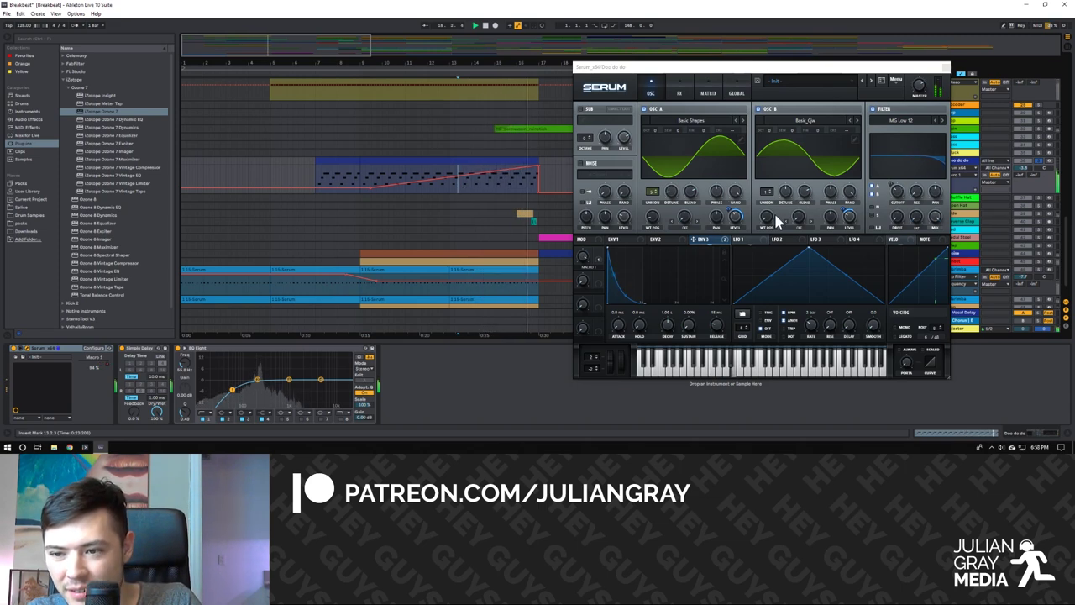
key(space)
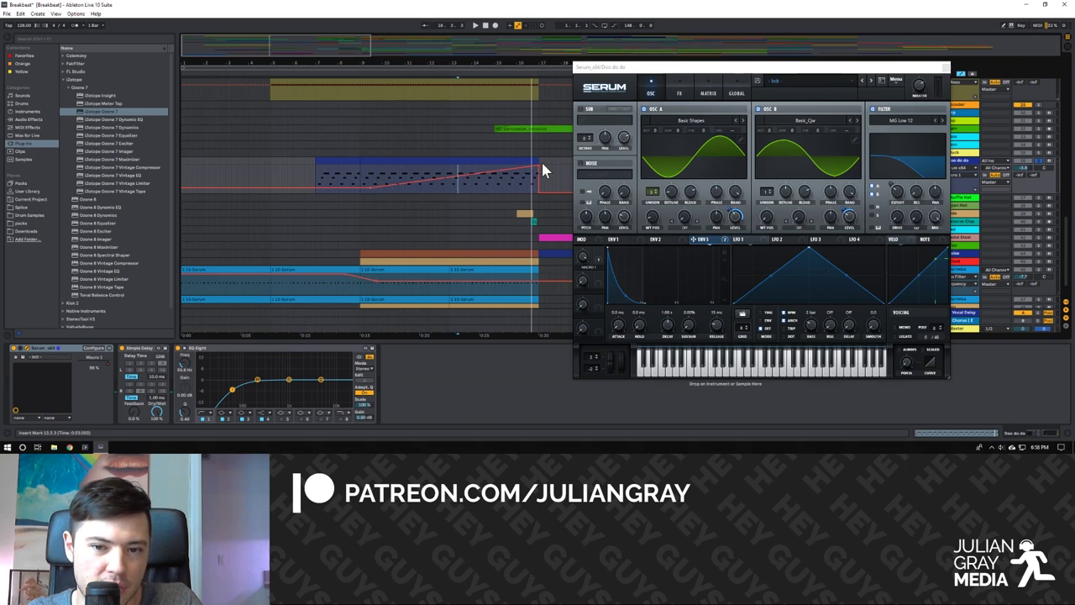
click(521, 184)
key(space)
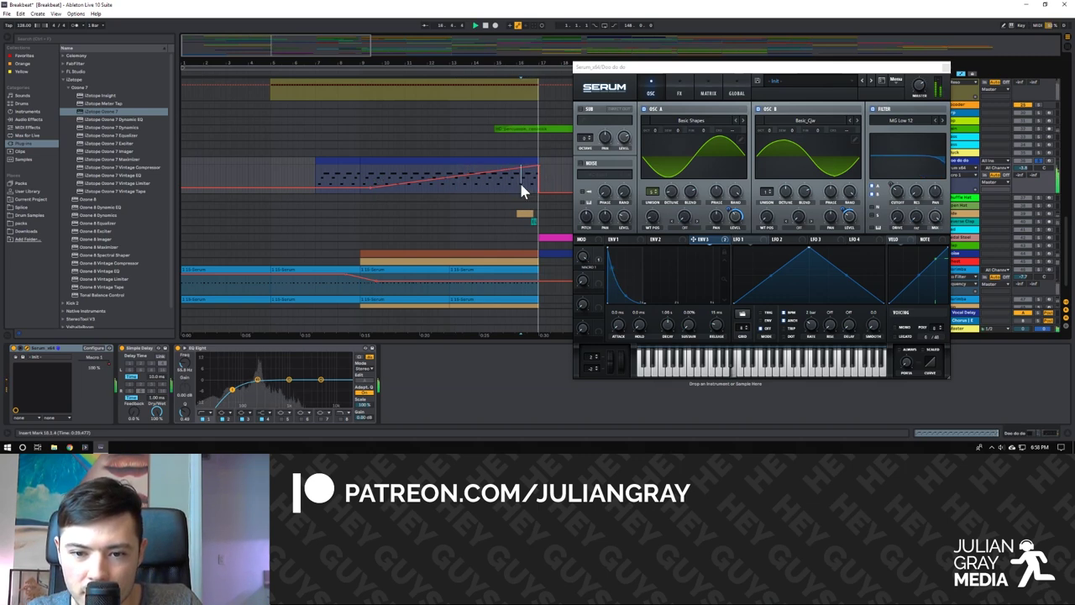
Examine the Simple Delay, EQ Eight and Serum effects on Doo do do, then close the Serum window.
click(143, 351)
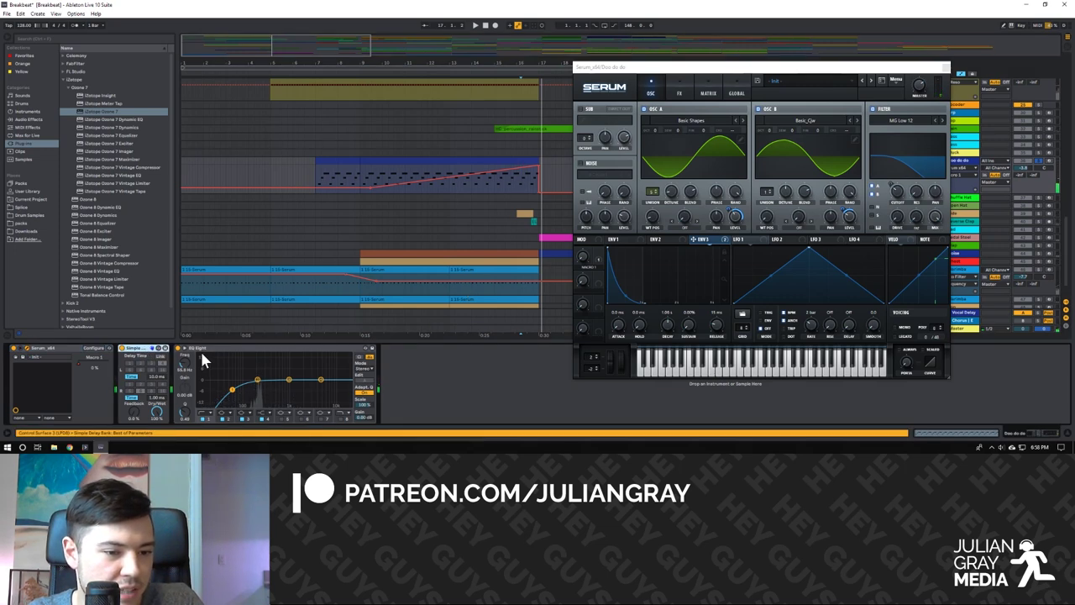
click(213, 351)
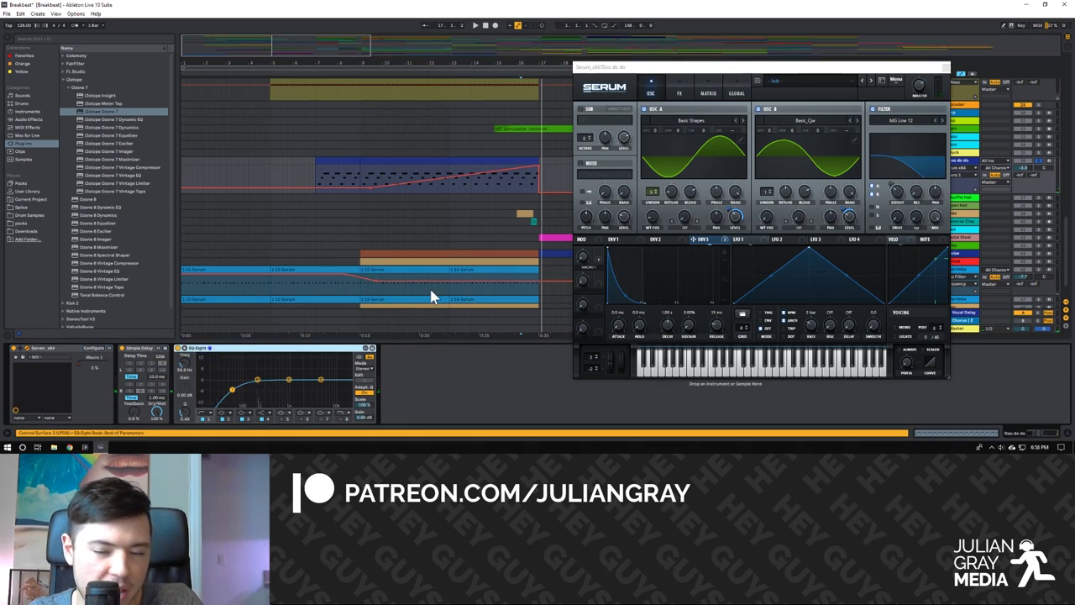
click(679, 87)
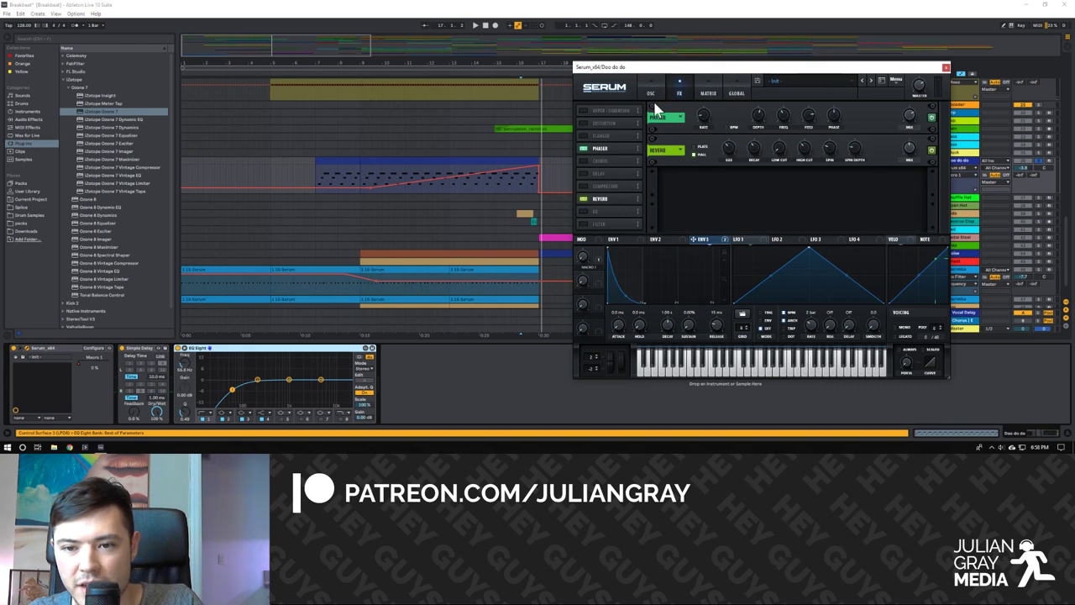
click(945, 67)
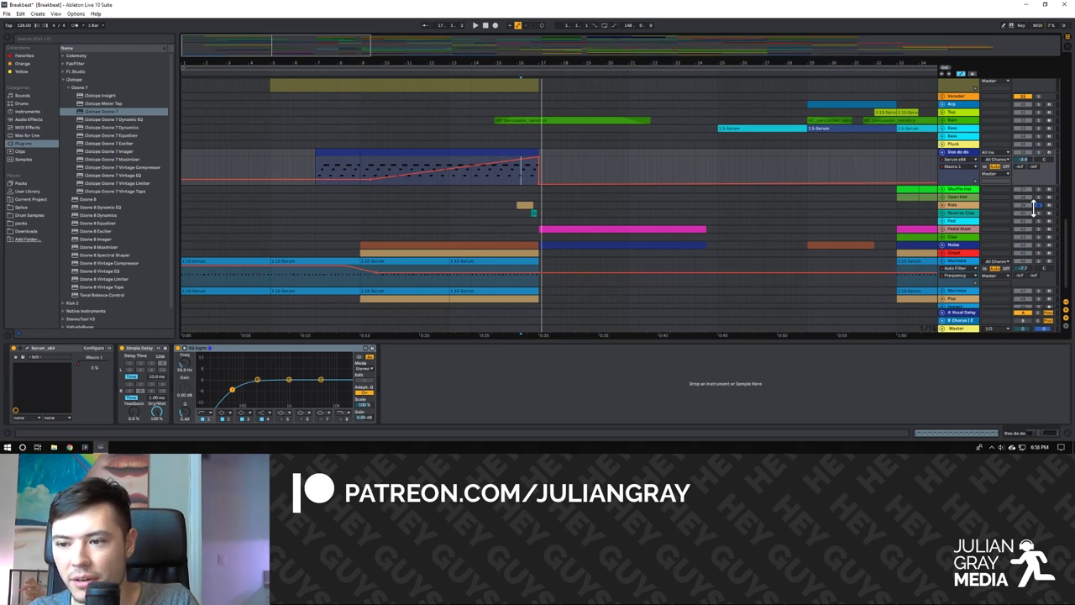
Solo and unfold the Ride track, then play it from about bar 16 with its device chain shown.
click(943, 206)
click(514, 205)
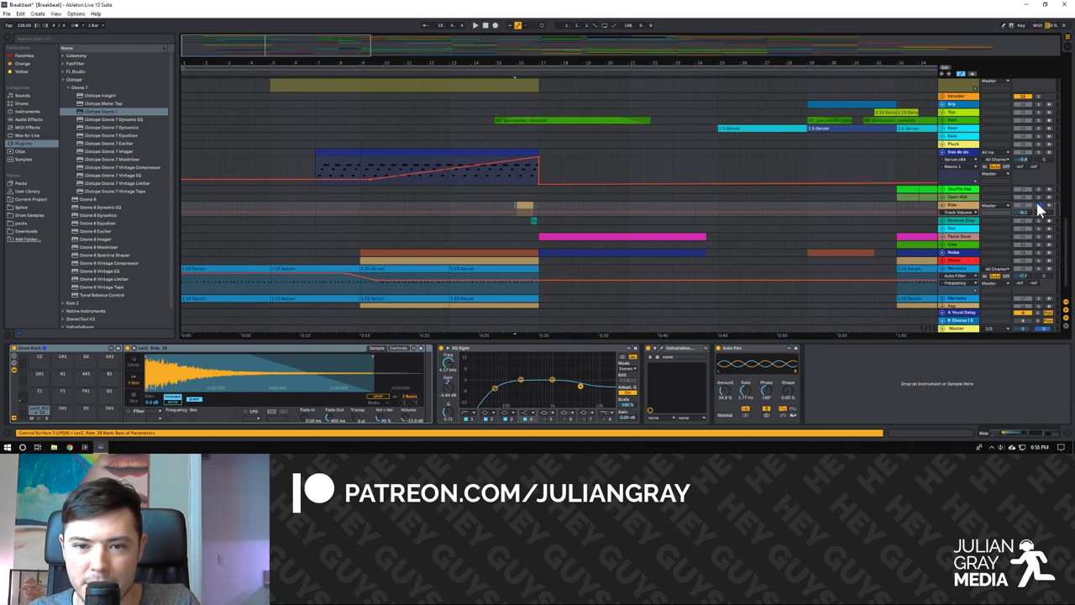
key(space)
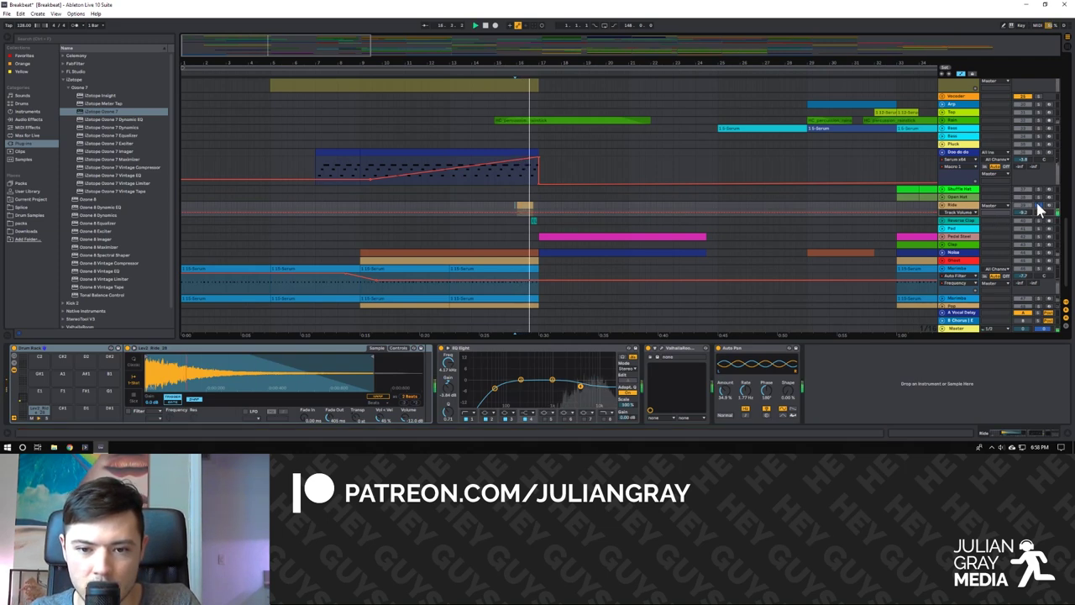
key(space)
click(942, 207)
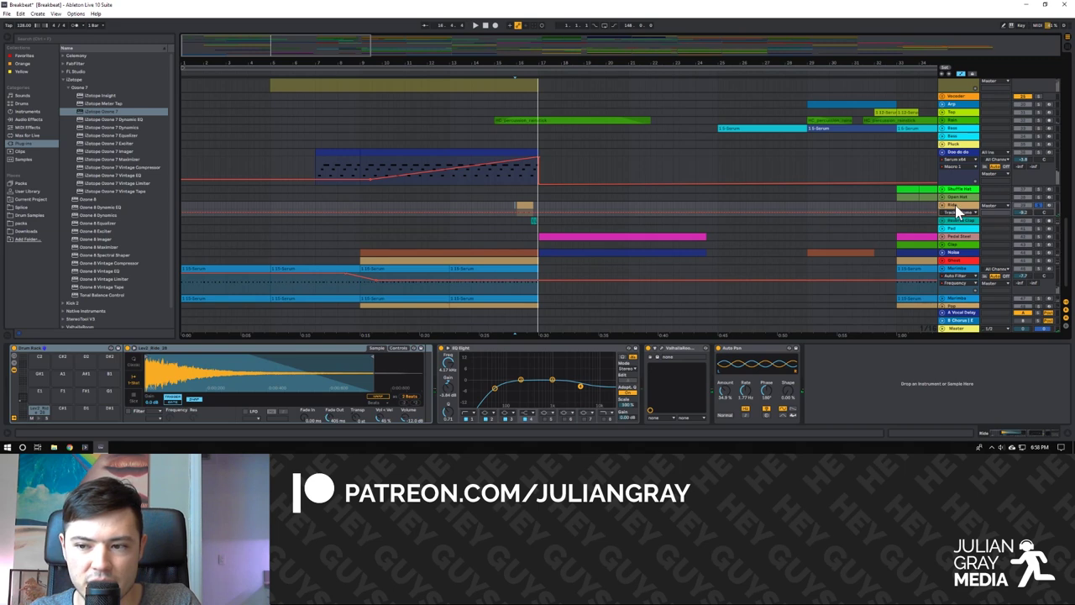
Examine the ValhallaRoom settings on the Ride track, close its window, and select the Ride clip.
click(657, 348)
click(400, 128)
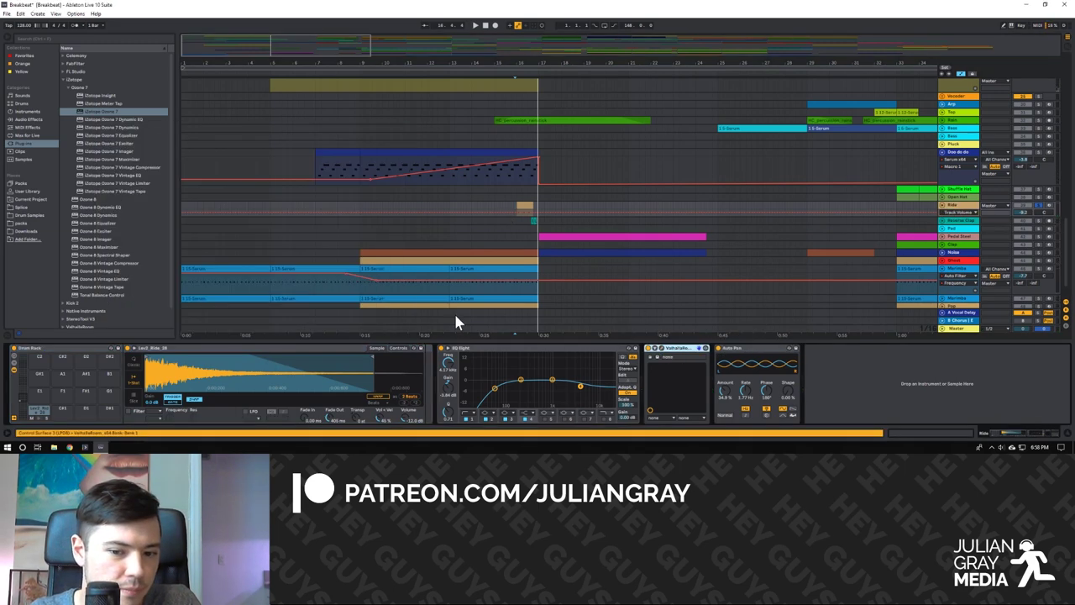
click(523, 205)
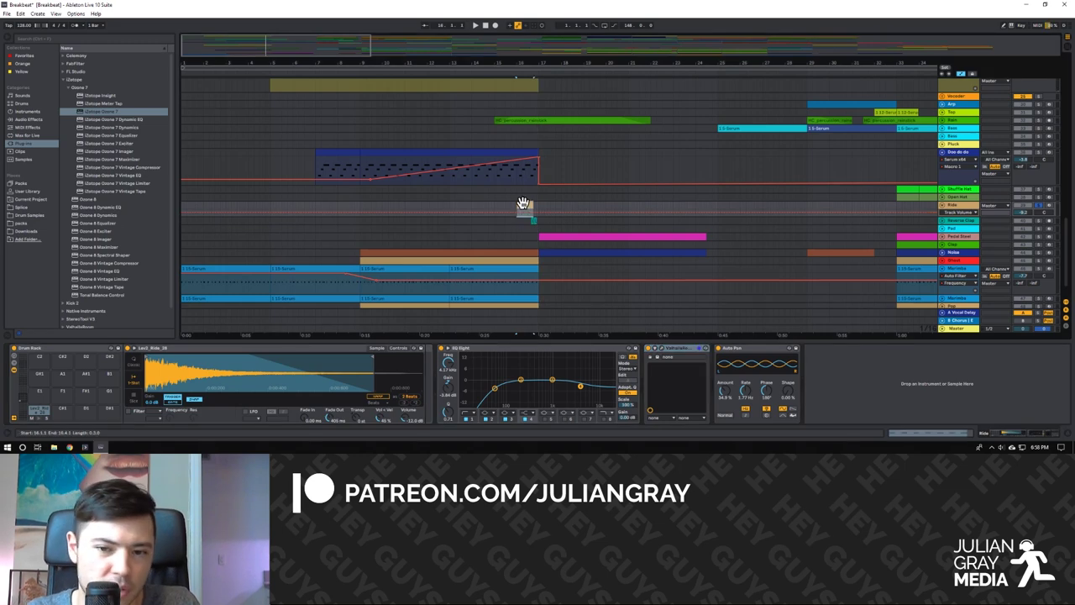
Solo the unfolded Reverse Clap track and play its clip from about bar 16.
click(1022, 215)
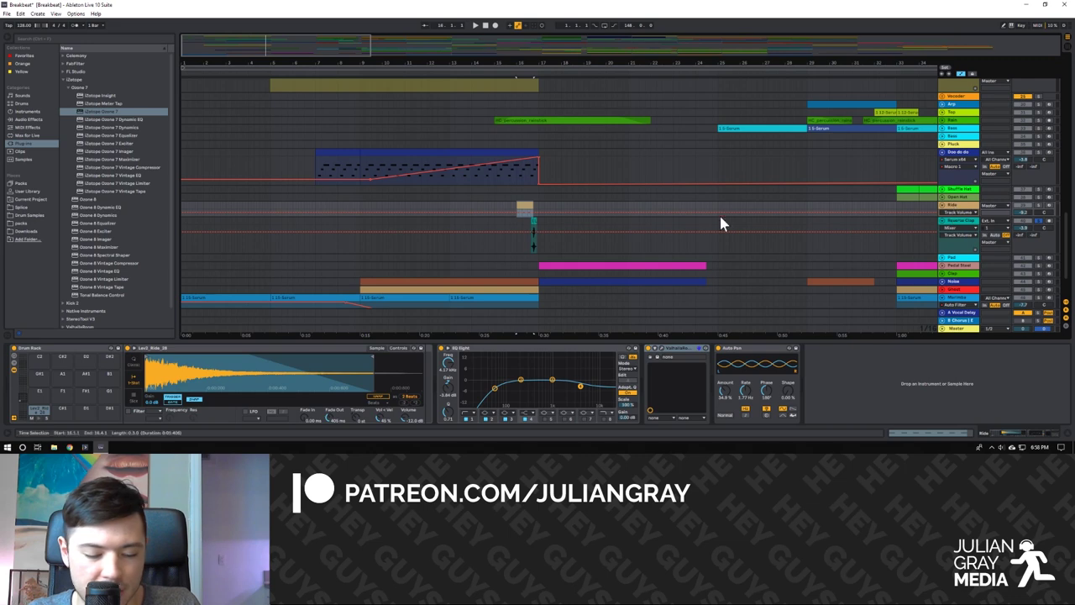
click(523, 217)
key(space)
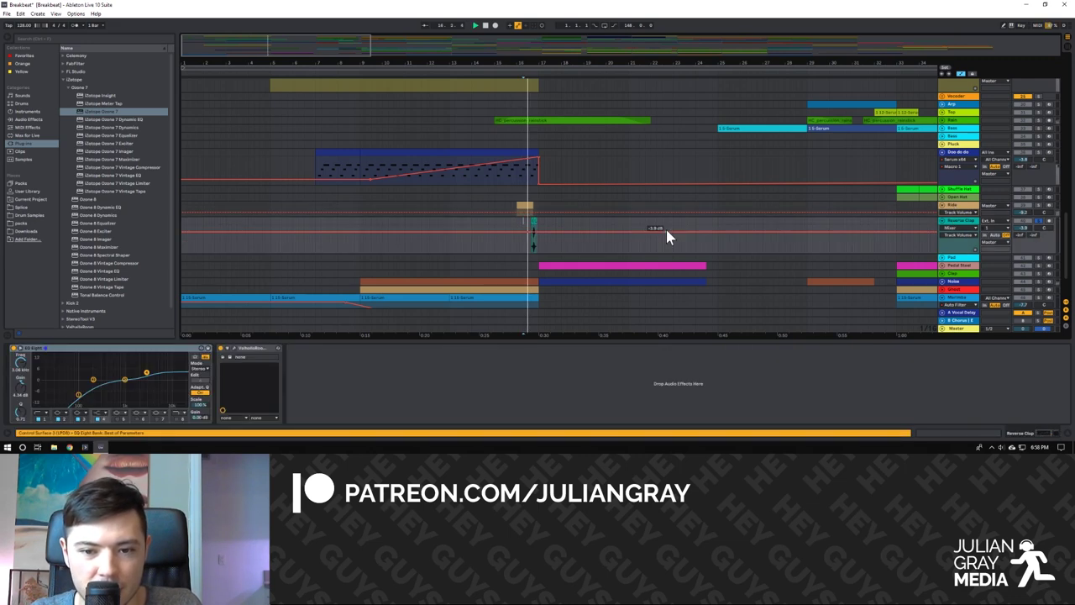
key(space)
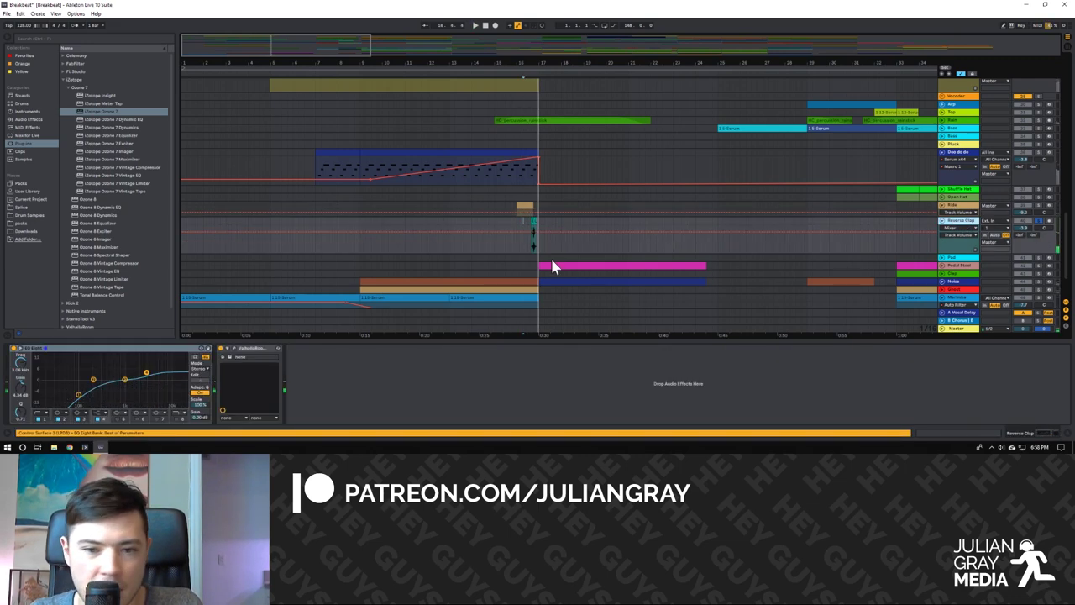
Open the Reverse Clap clip to examine its sample waveform up close, then return to the track's device chain.
drag(302, 54, 423, 103)
drag(492, 219, 483, 220)
double_click(486, 221)
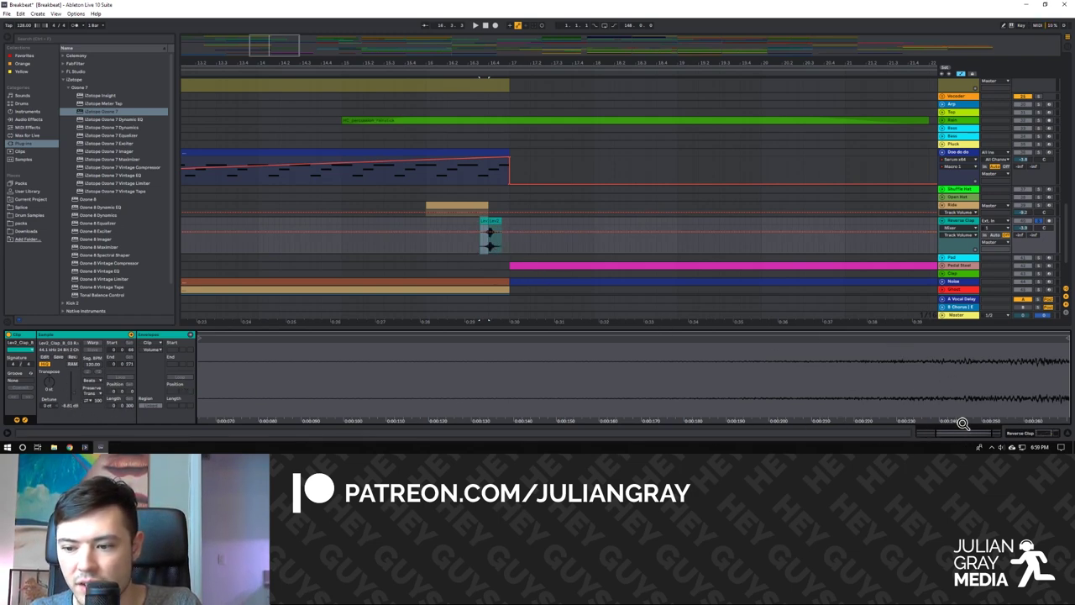
drag(967, 432, 649, 327)
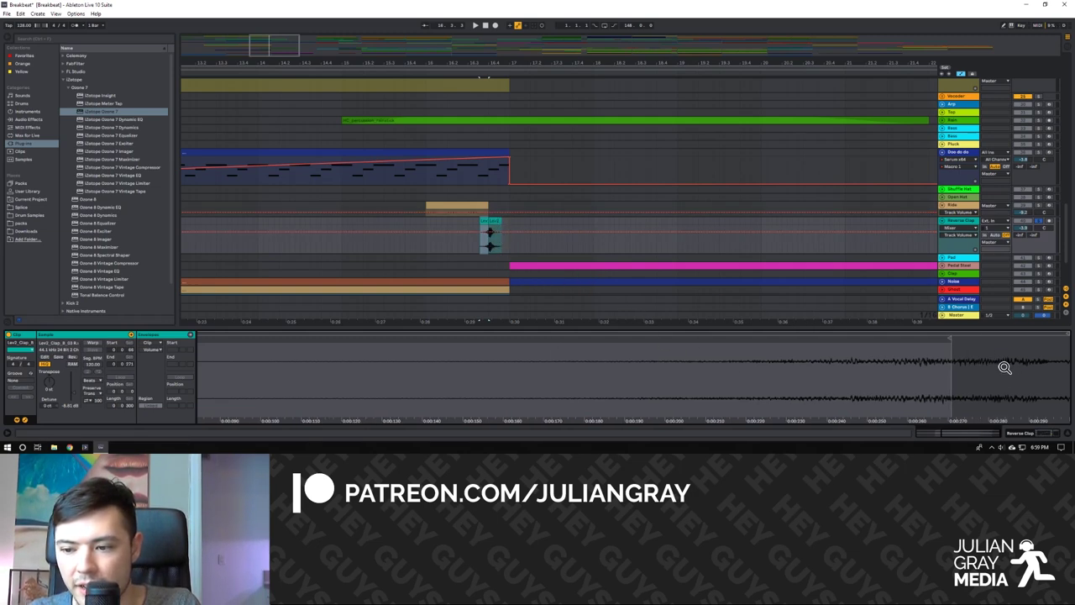
key(ctrl+z)
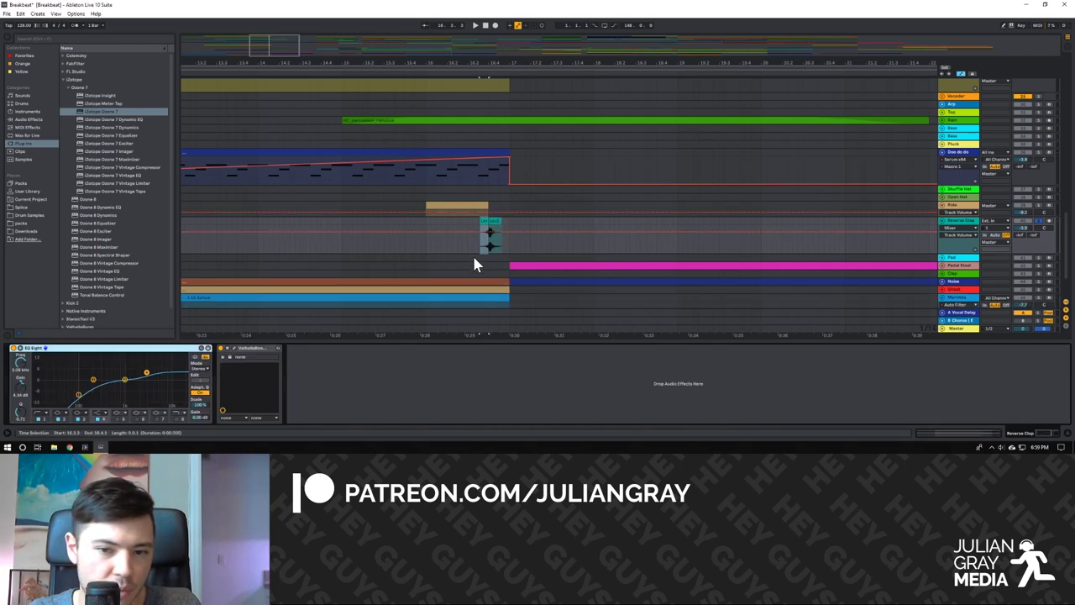
Replay the Reverse Clap clip alone, and together with the soloed Ride from just before the Ride clip.
click(484, 242)
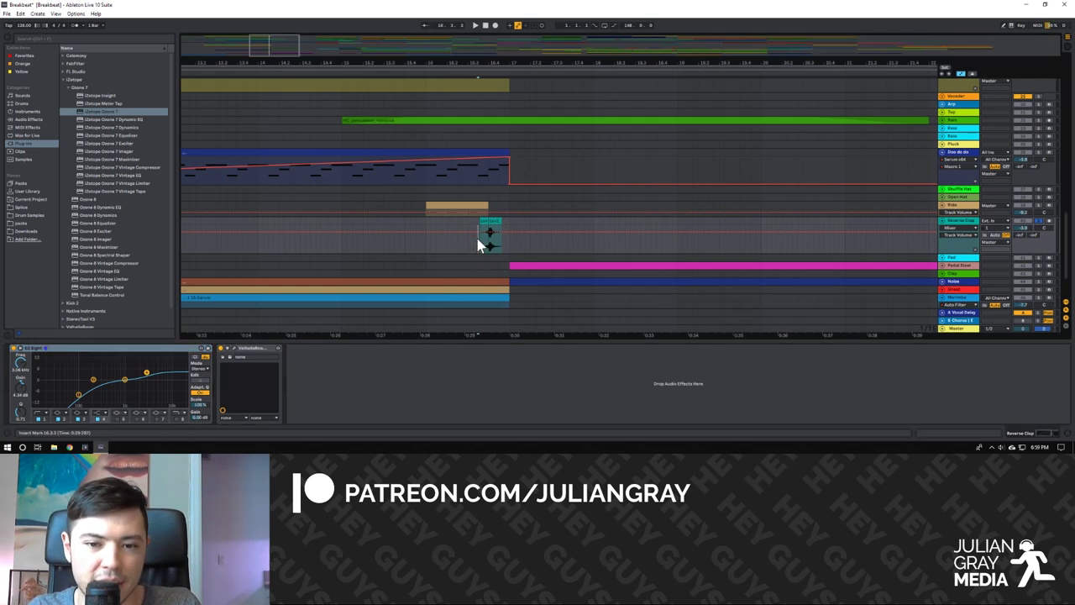
key(space)
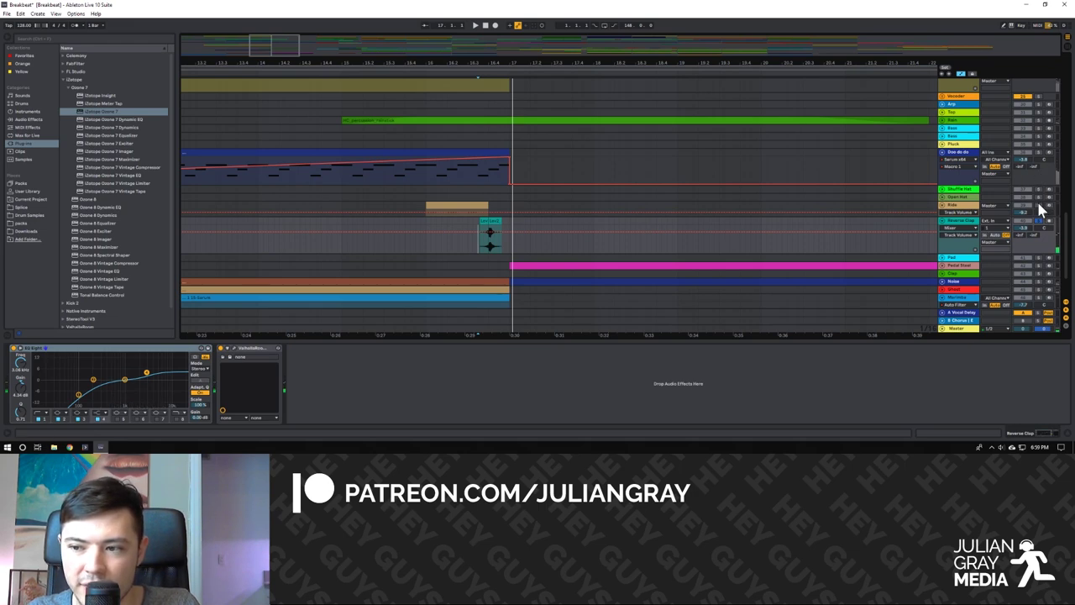
key(super)
click(1042, 231)
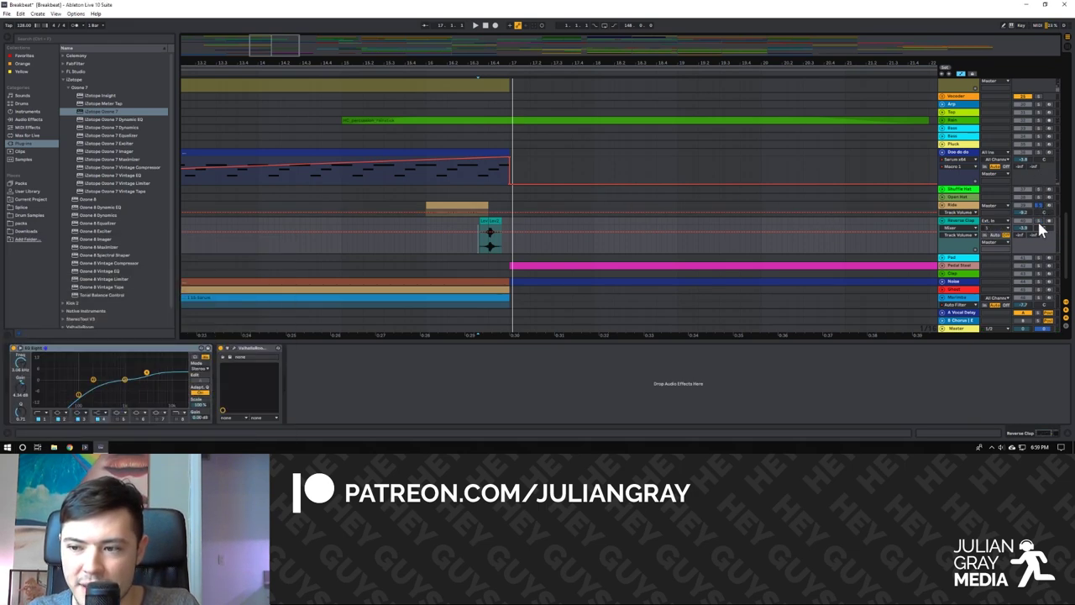
click(419, 209)
click(419, 215)
key(space)
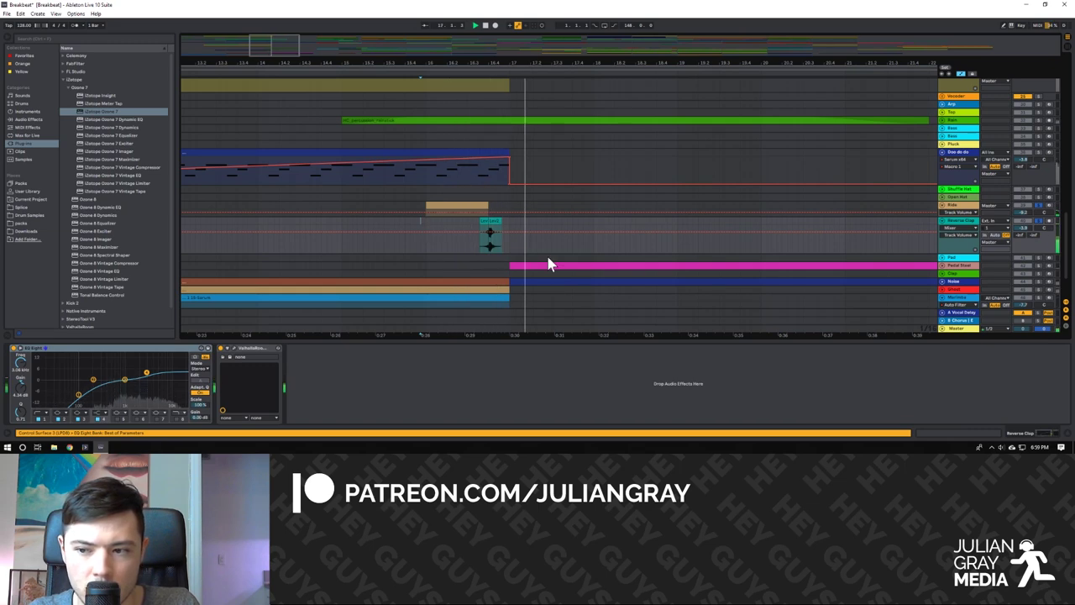
Unfold and solo the Noise track and play it from about bar 9 with its device chain shown.
scroll(546, 256, up, 1)
scroll(546, 261, down, 2)
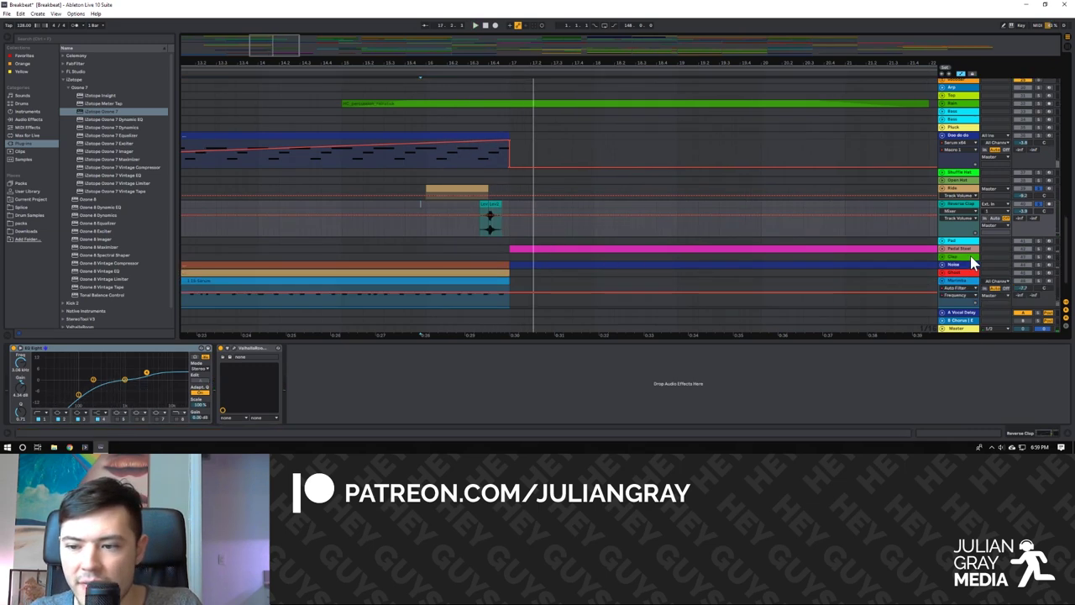
click(966, 267)
click(945, 273)
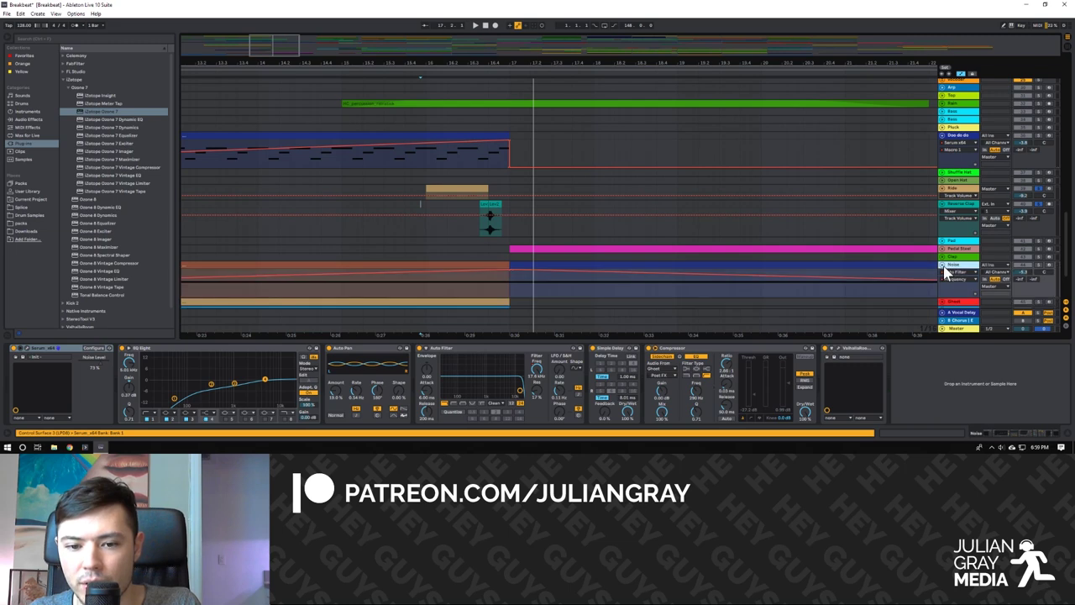
scroll(946, 268, down, 4)
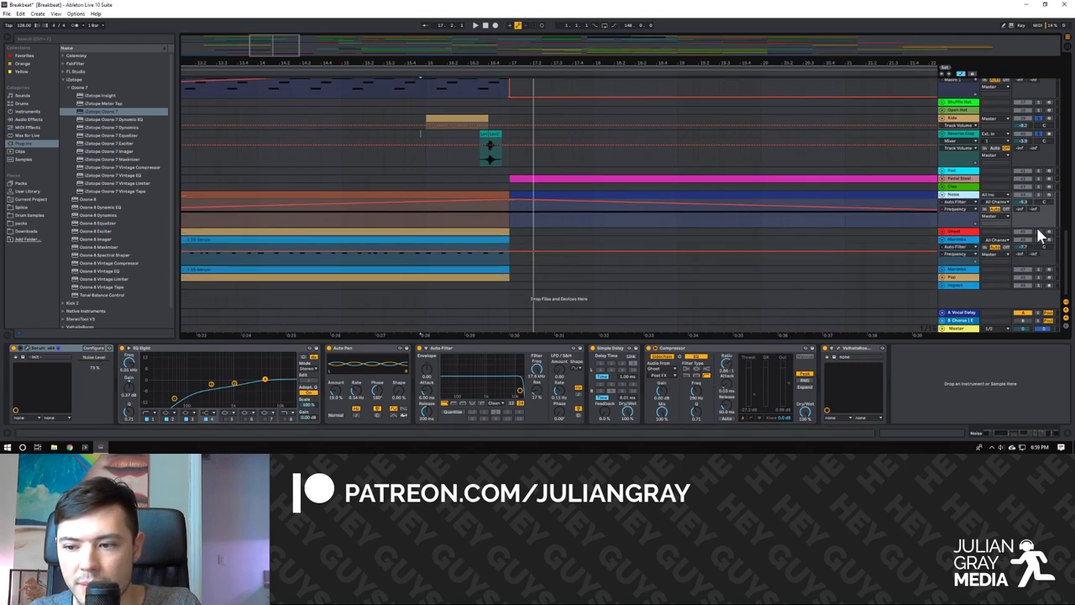
drag(260, 40, 271, 52)
click(300, 206)
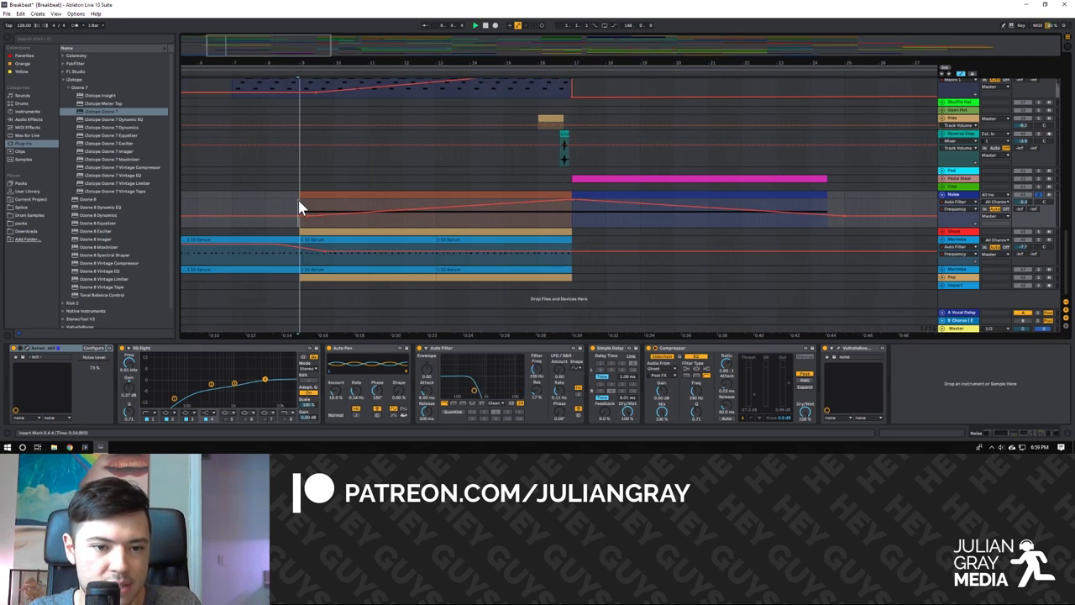
key(space)
Examine the first Noise clip's Auto Filter, ValhallaRoom and Serum settings during playback, closing both plug-in windows and stopping at about bar 17.
click(322, 195)
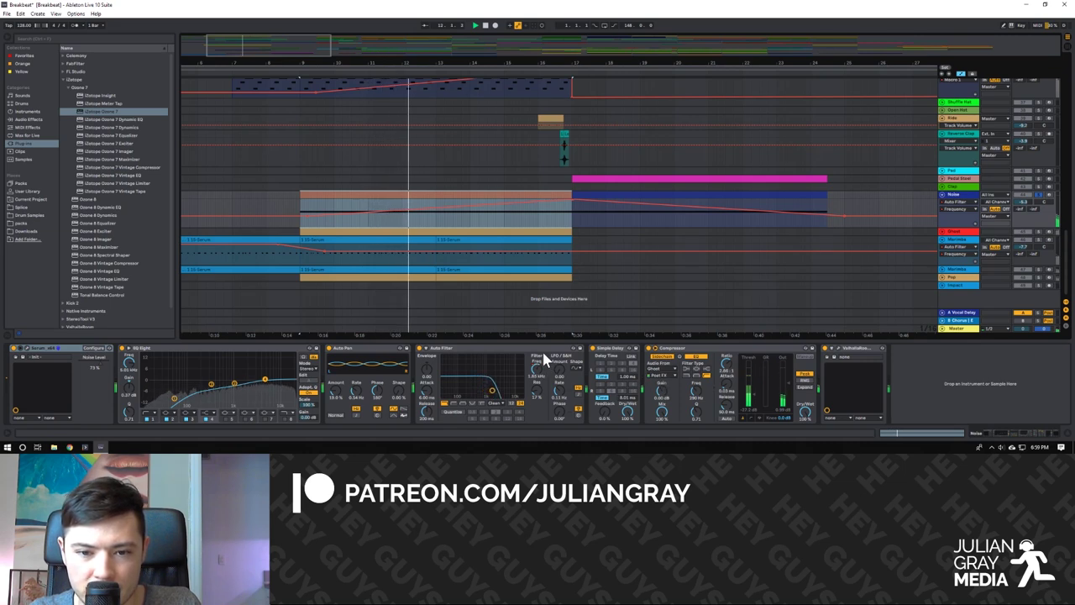
drag(491, 390, 498, 395)
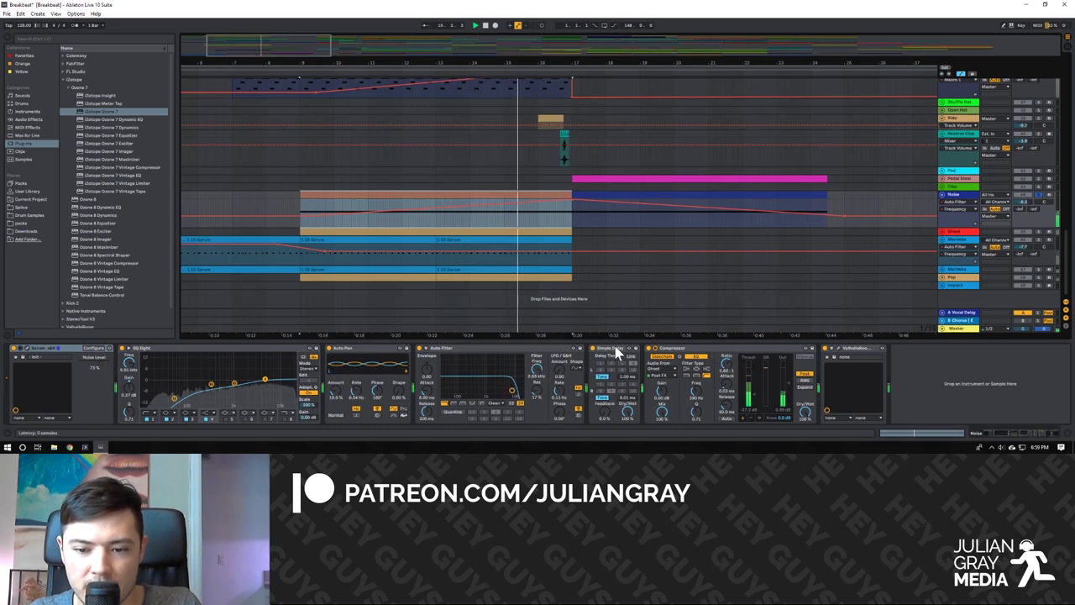
click(837, 350)
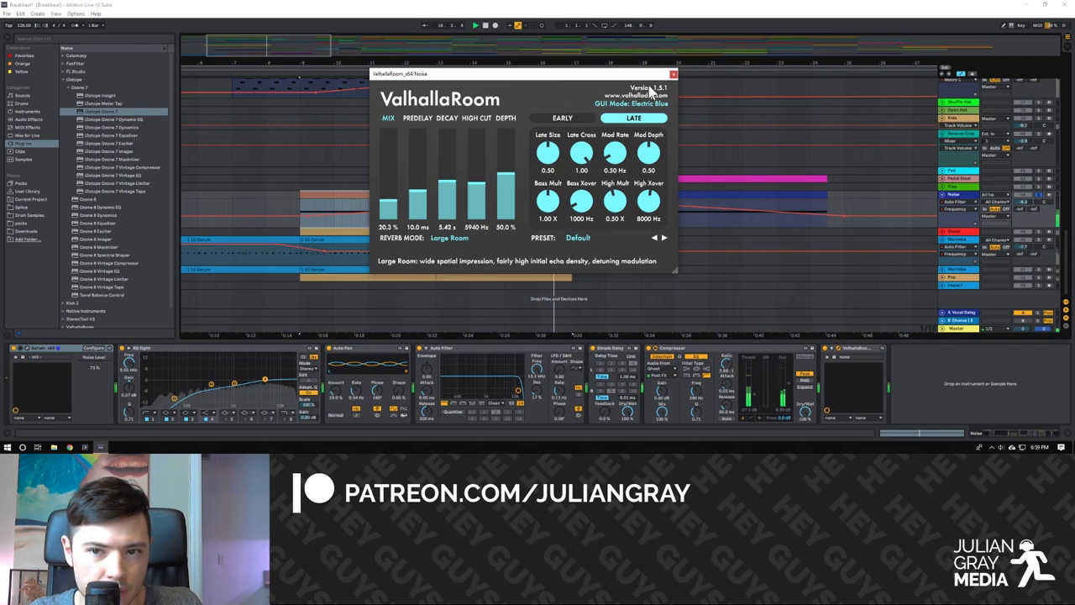
click(673, 75)
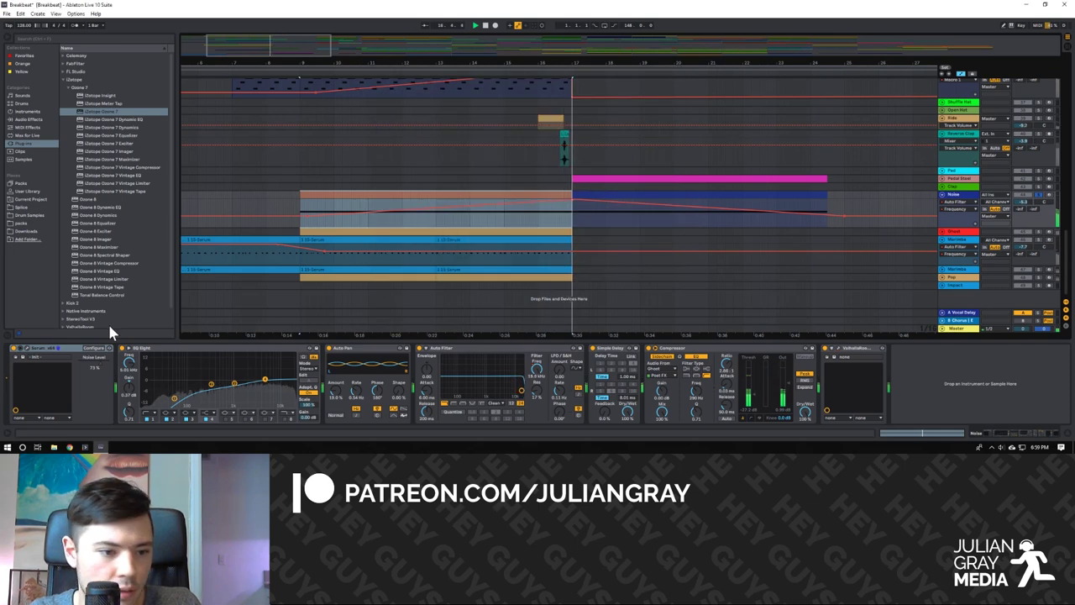
click(26, 354)
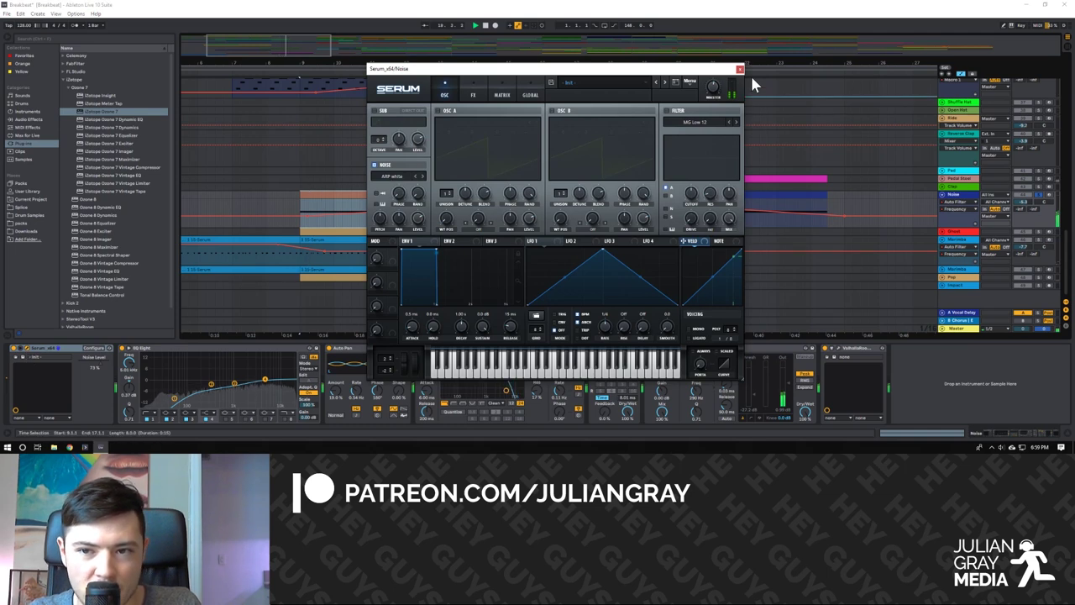
click(739, 69)
click(570, 234)
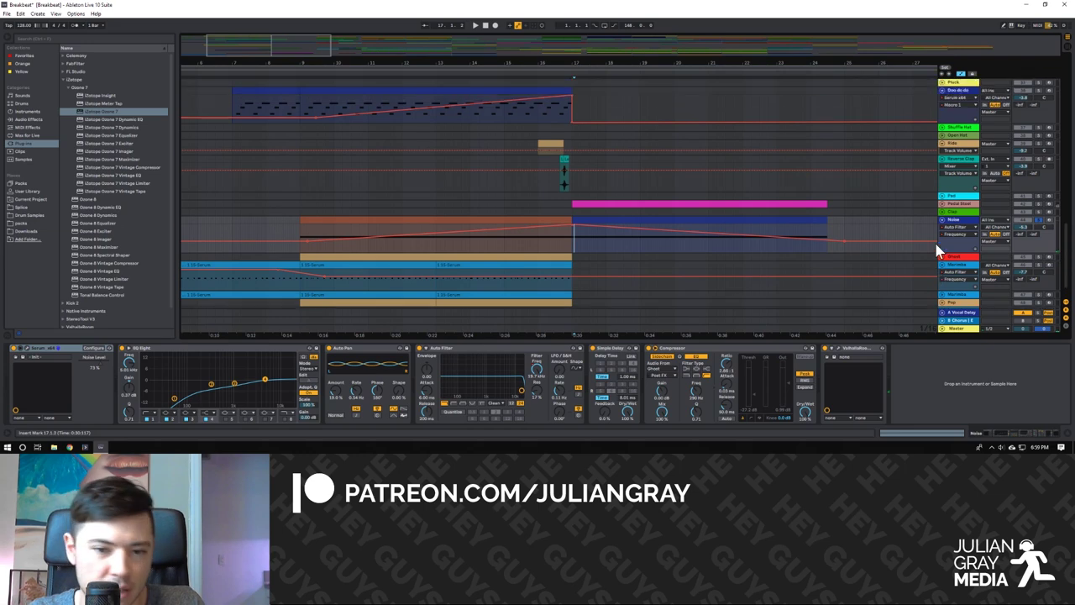
Solo the Low Voice track and play it from about bar 8 with its device chain shown.
key(Up)
key(Up)
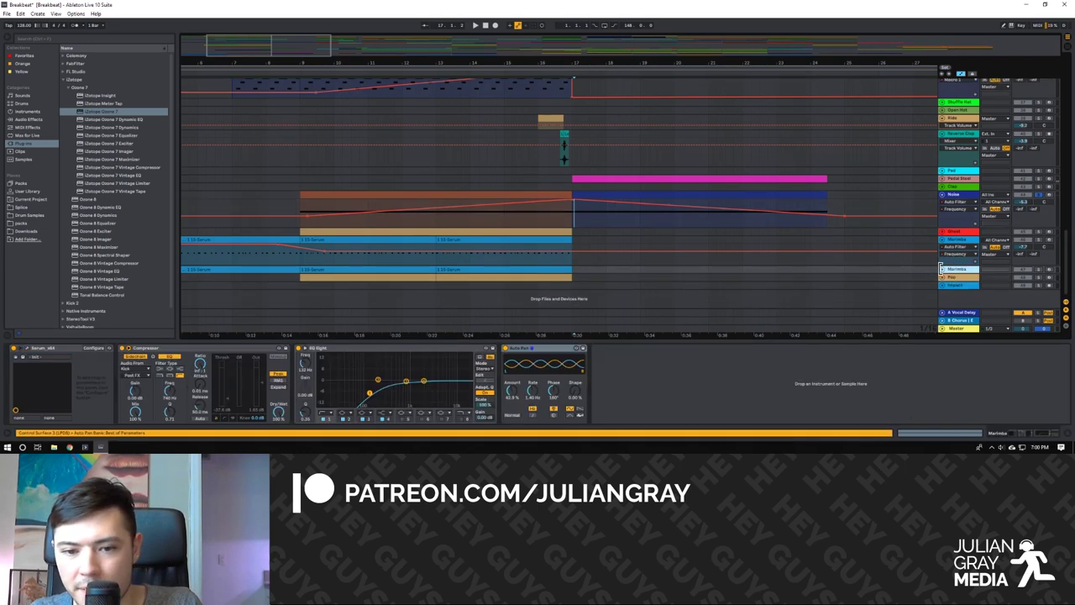
scroll(974, 244, up, 5)
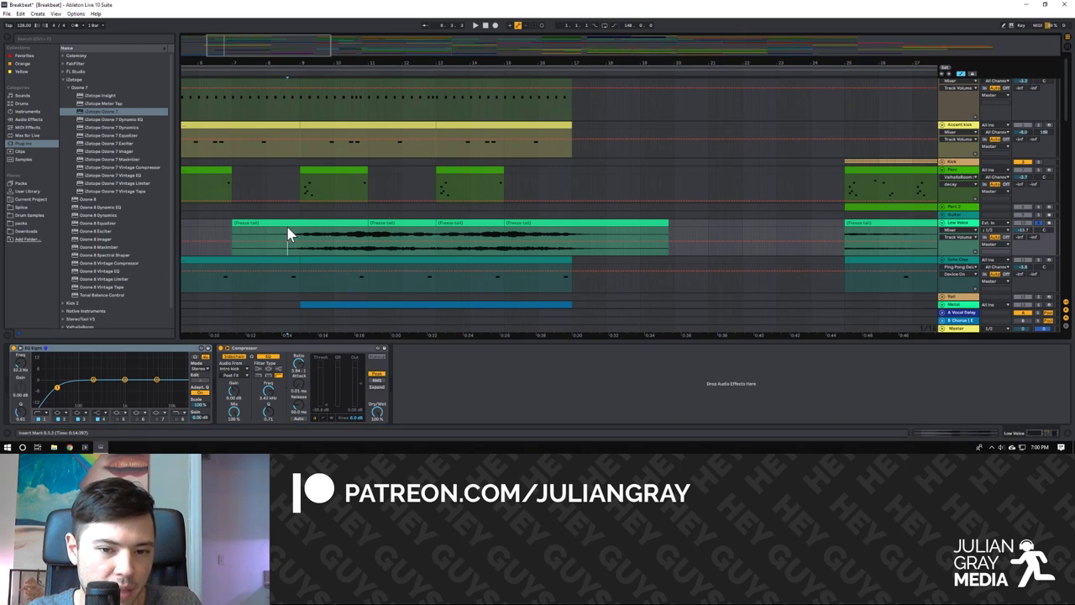
key(space)
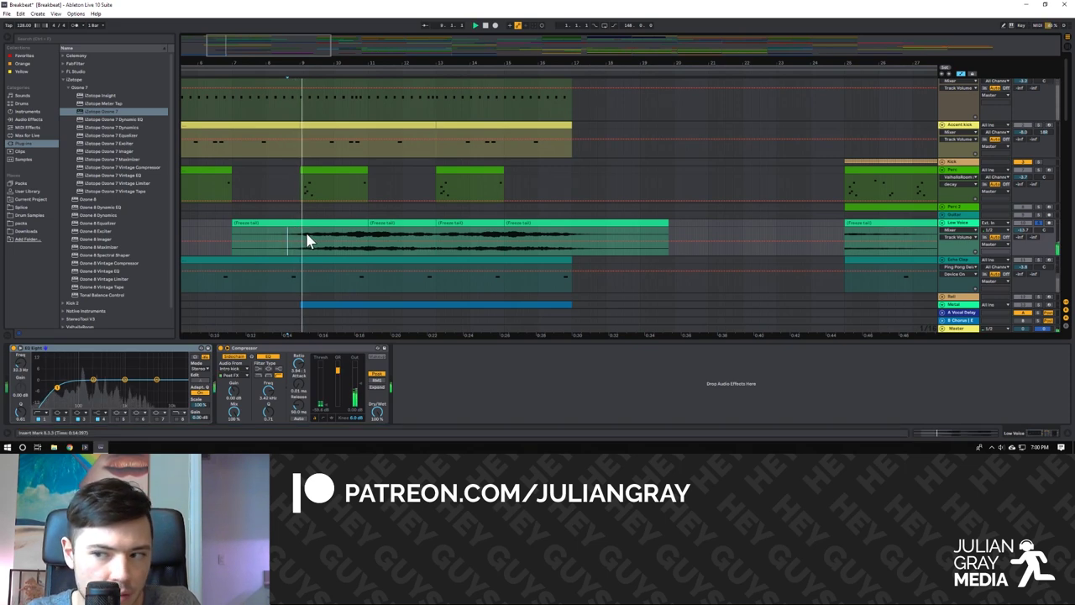
Select each of the first four Low Voice freeze-tail clips in turn during playback, and stop at bar 15.
click(361, 224)
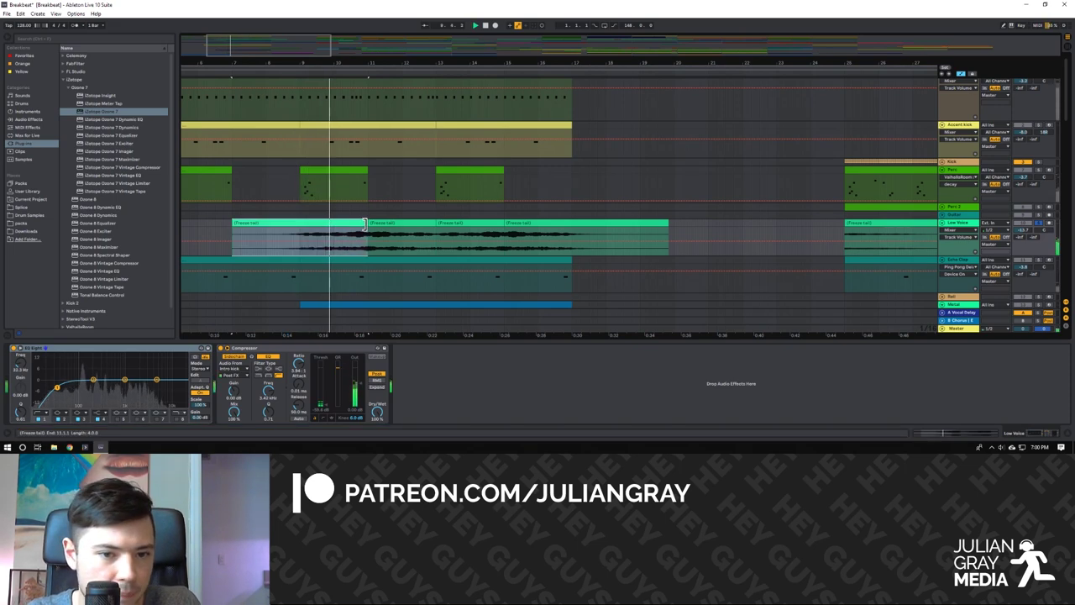
click(379, 223)
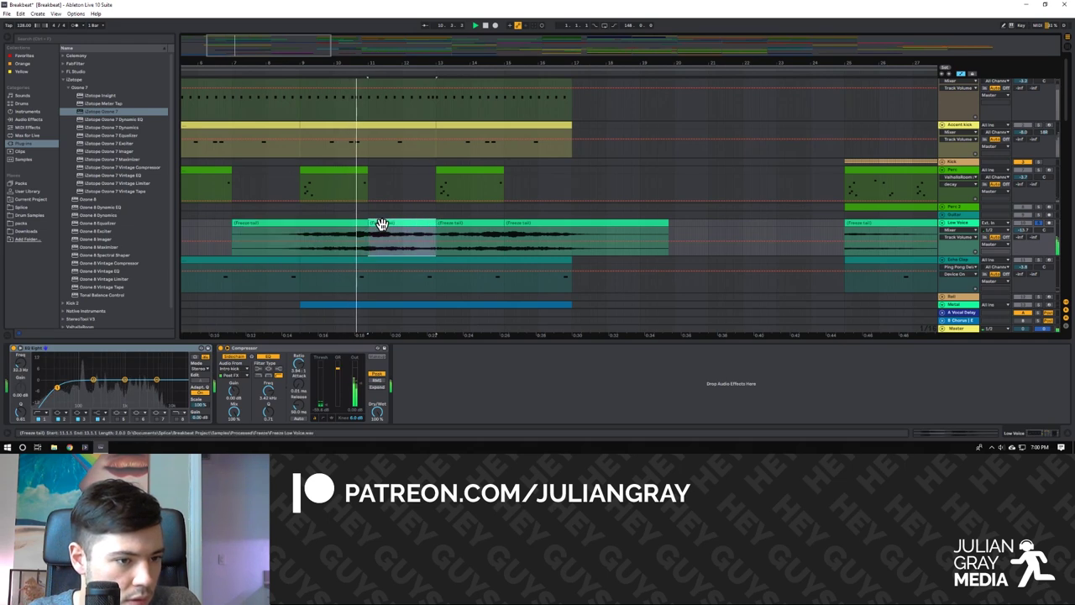
click(459, 225)
click(538, 223)
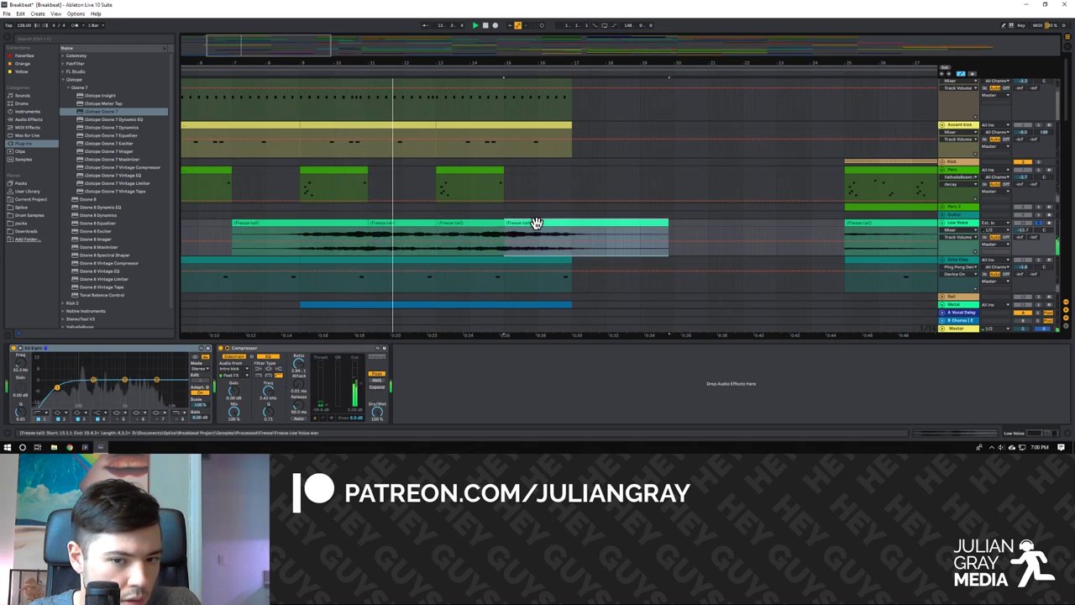
click(492, 233)
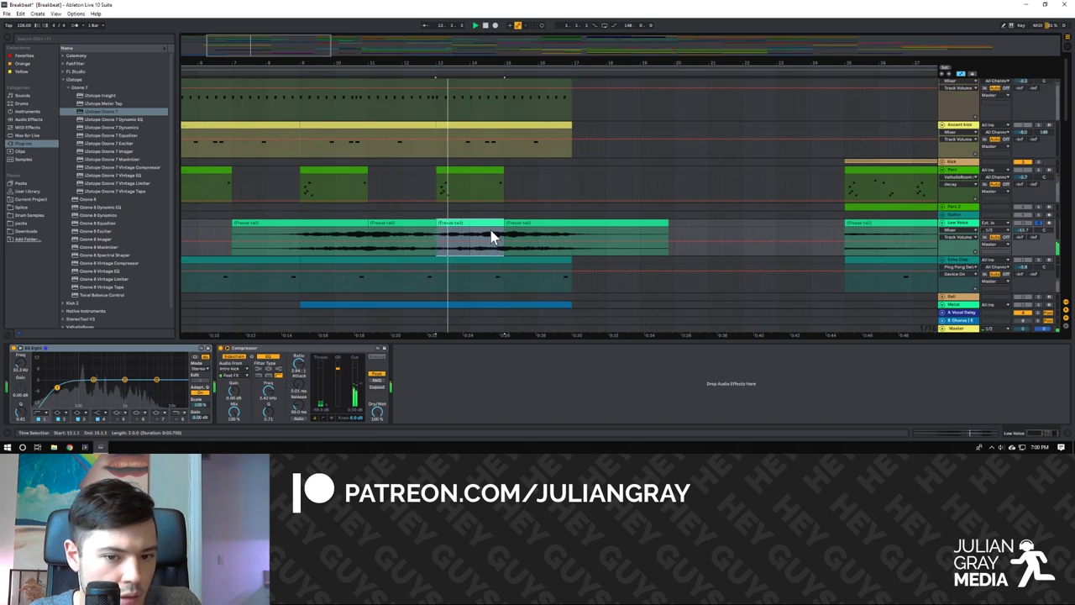
scroll(492, 235, up, 1)
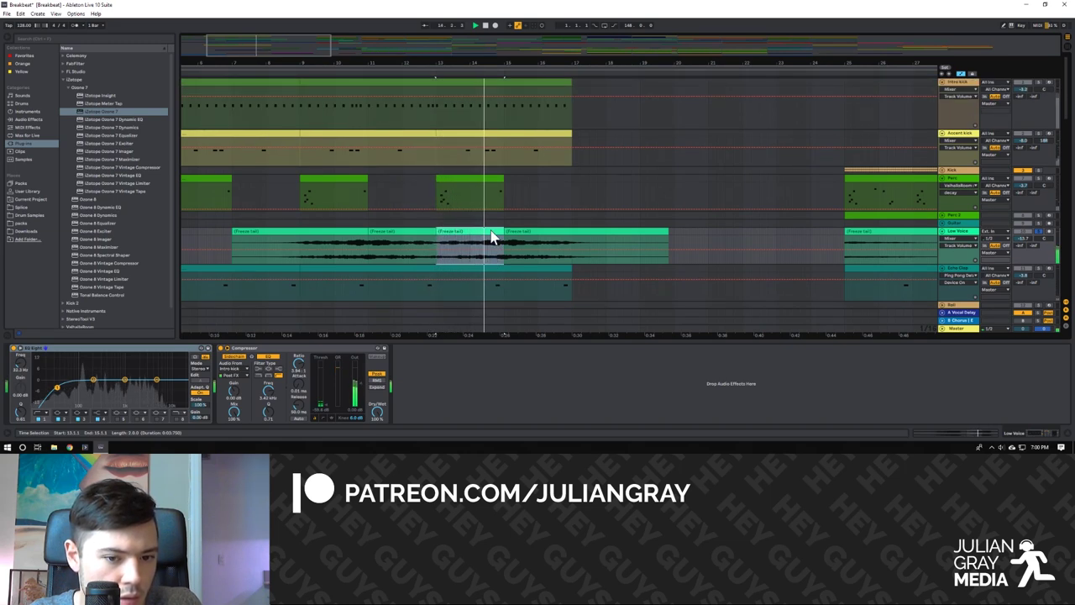
scroll(509, 242, down, 2)
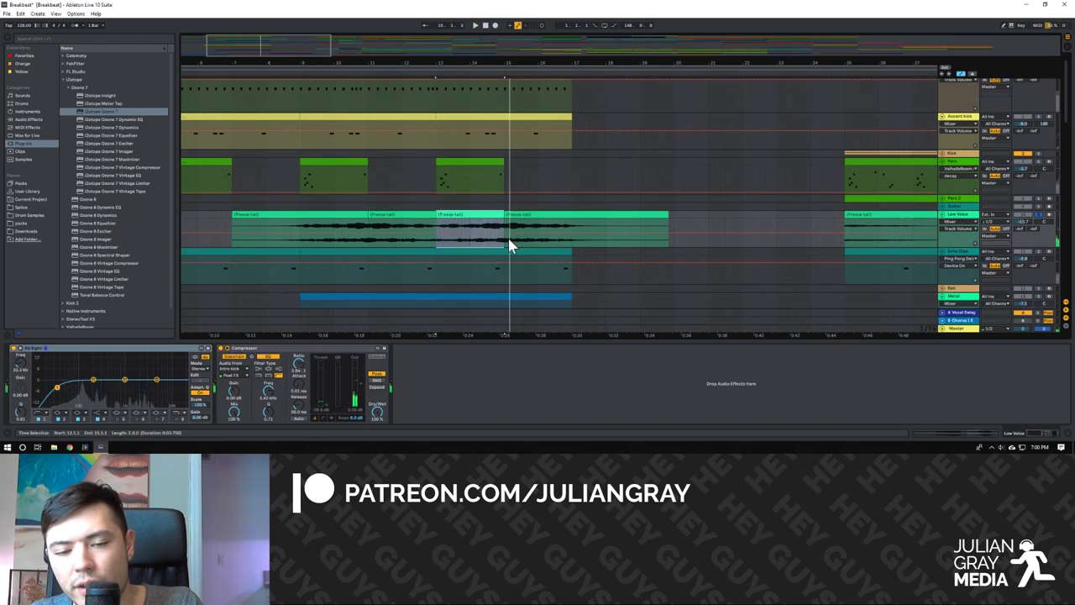
click(504, 244)
Show the arrangement from bar 1 to about bar 29 and replay the Low Voice part from about bar 14.
drag(300, 48, 311, 73)
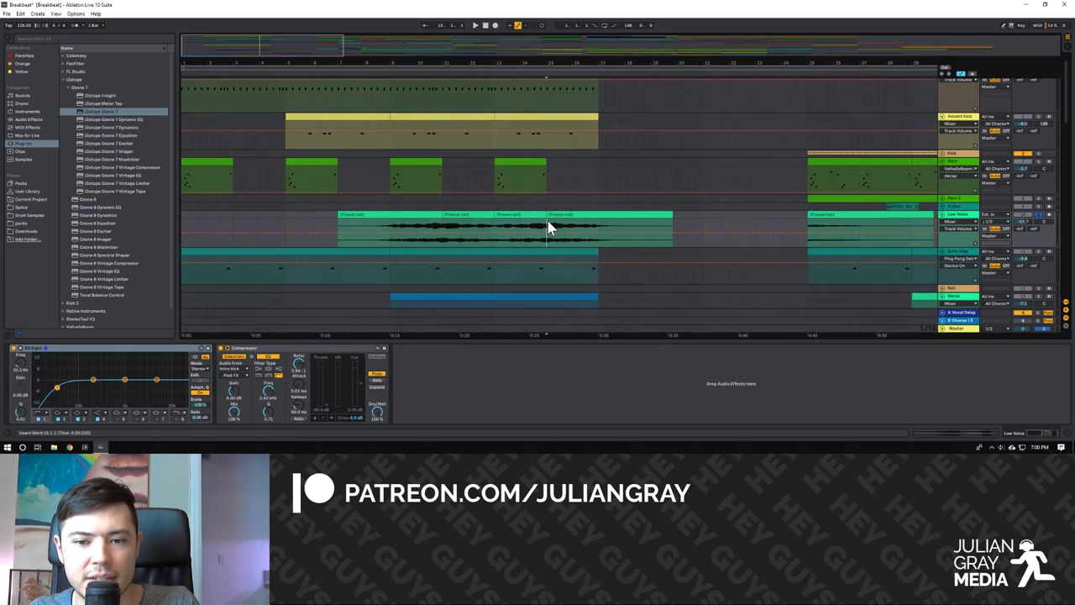
scroll(560, 251, up, 1)
scroll(560, 251, down, 6)
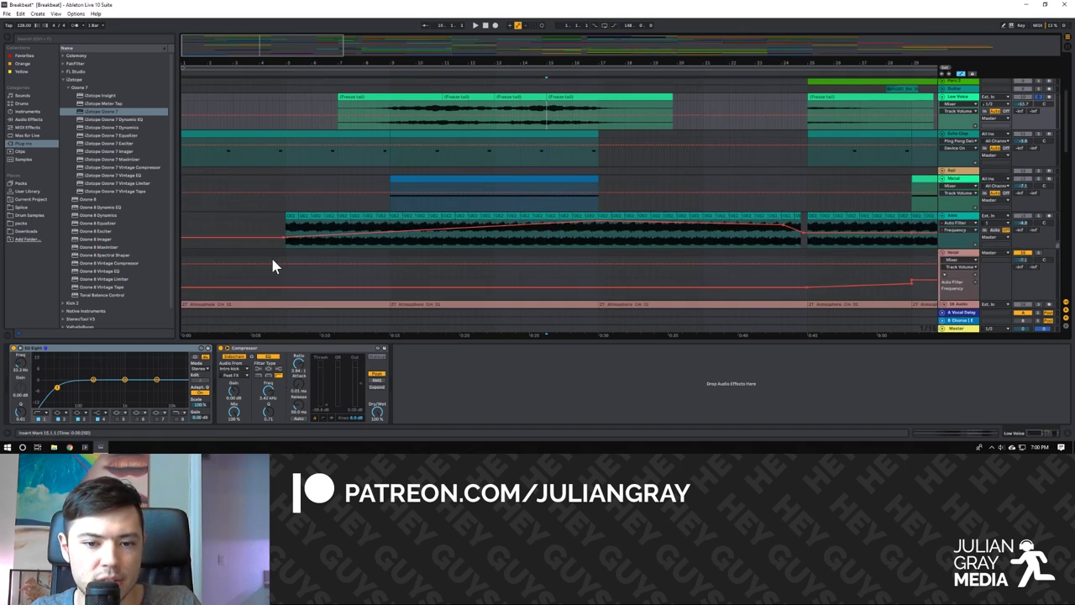
scroll(536, 179, down, 1)
scroll(538, 188, up, 2)
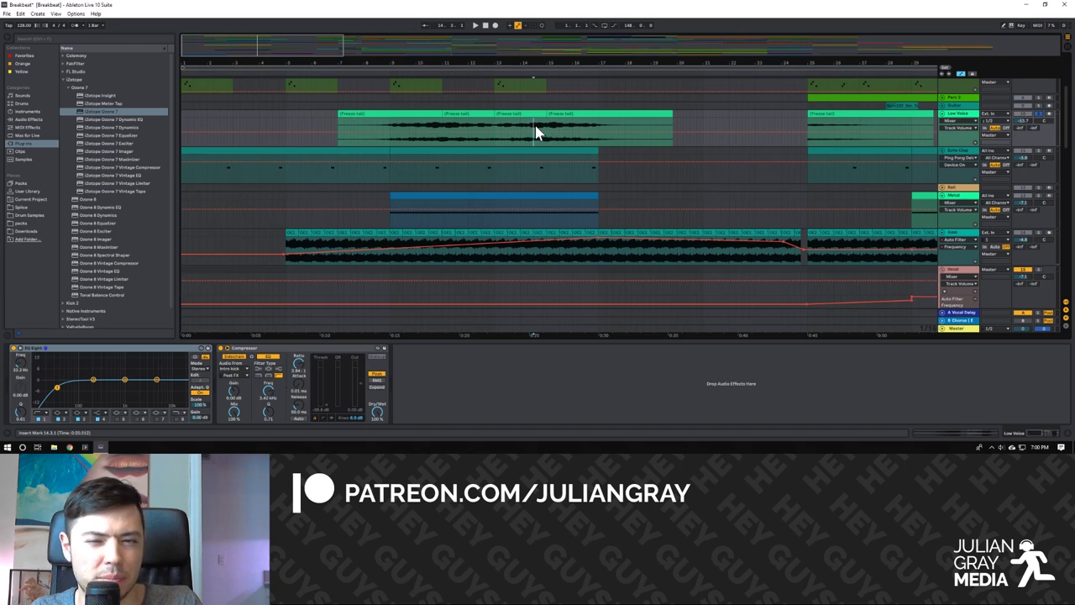
key(space)
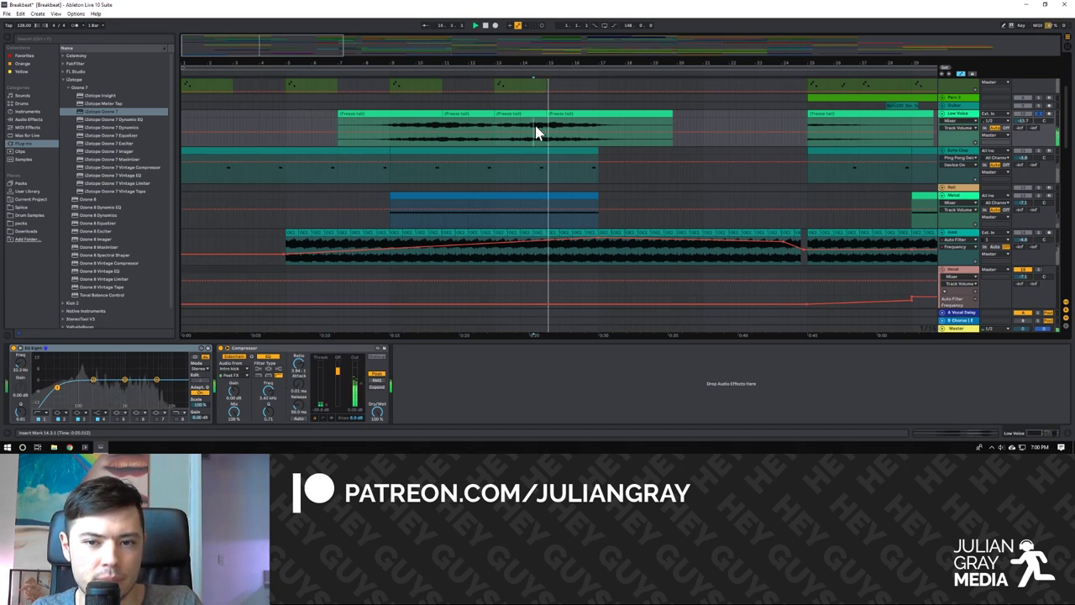
key(space)
Look through the tracks from Intro Kick down to Harm and return the playback position to bar 1.
scroll(568, 173, up, 3)
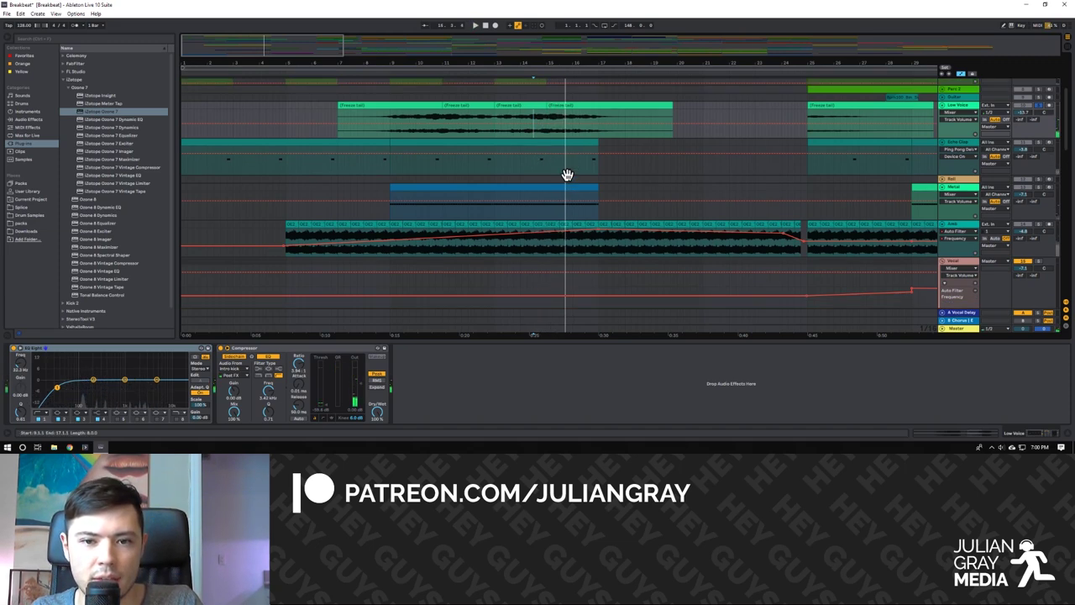
scroll(568, 181, up, 3)
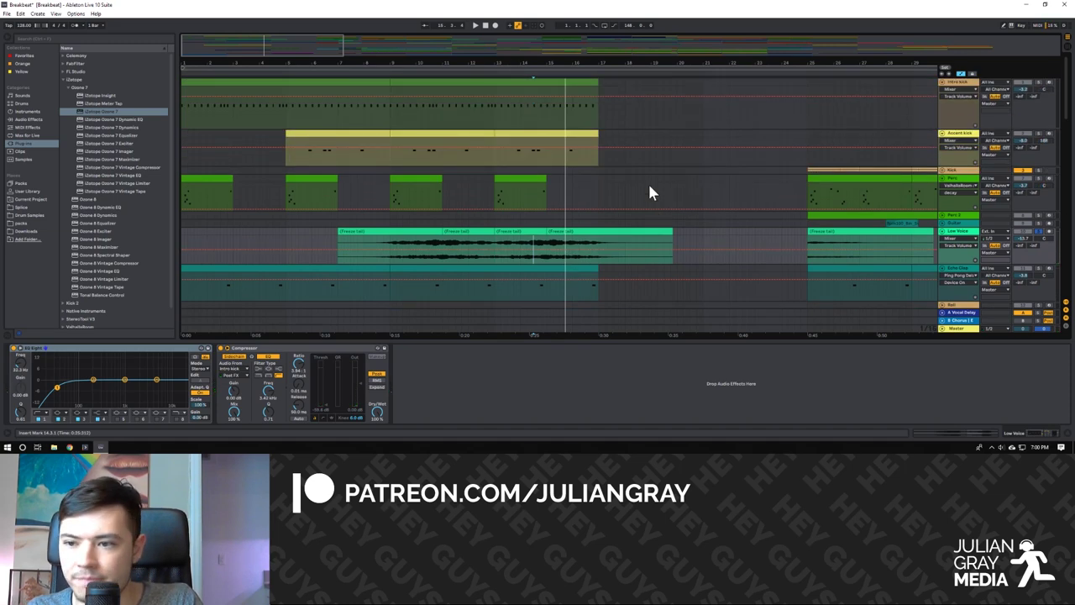
scroll(741, 189, down, 1)
scroll(742, 188, down, 10)
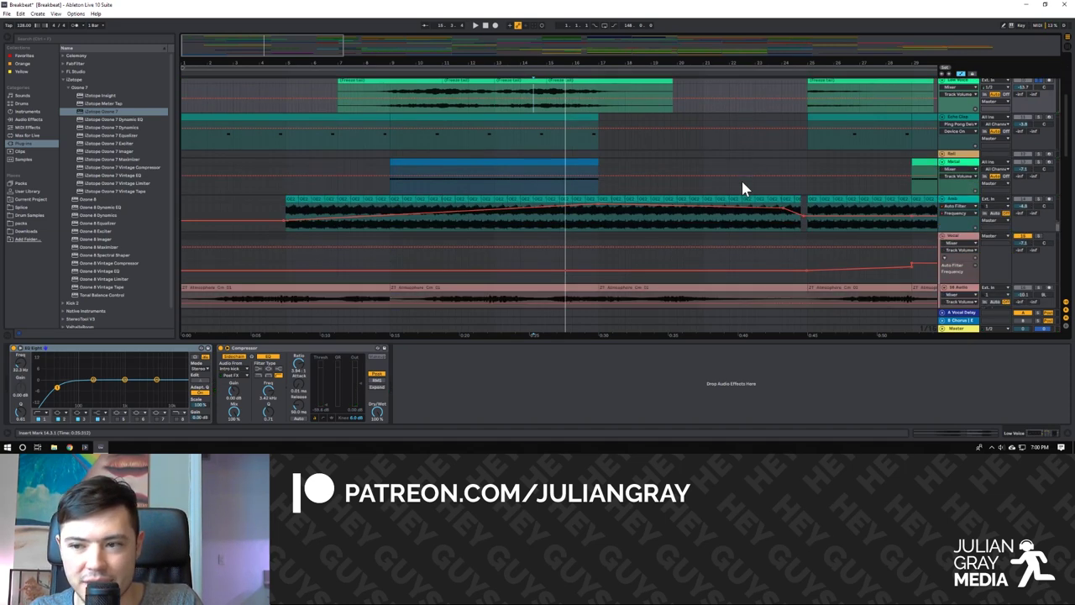
scroll(742, 189, down, 6)
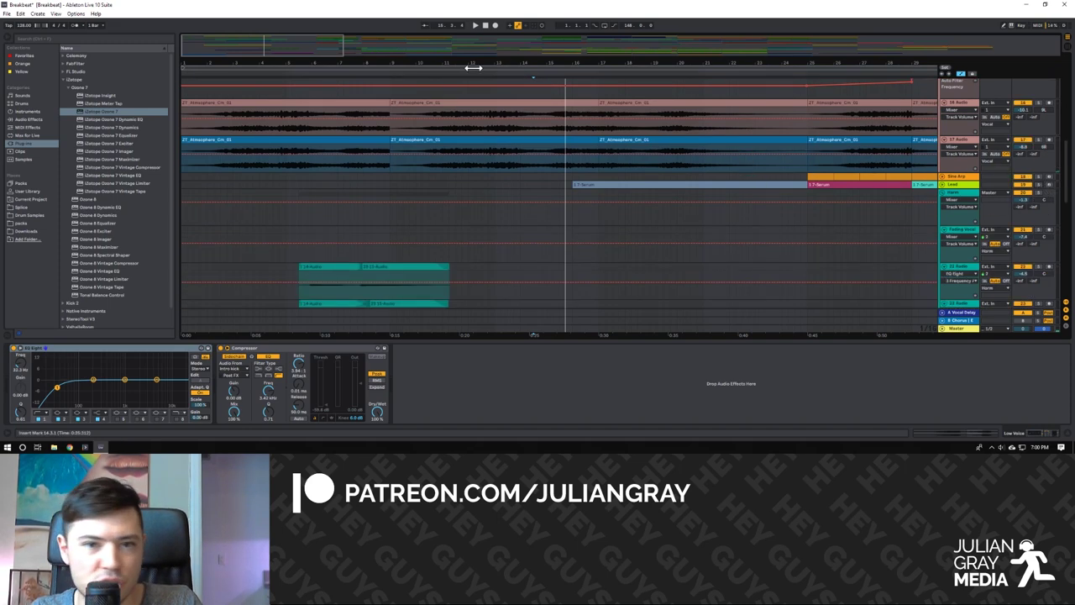
drag(481, 62, 481, 29)
click(485, 26)
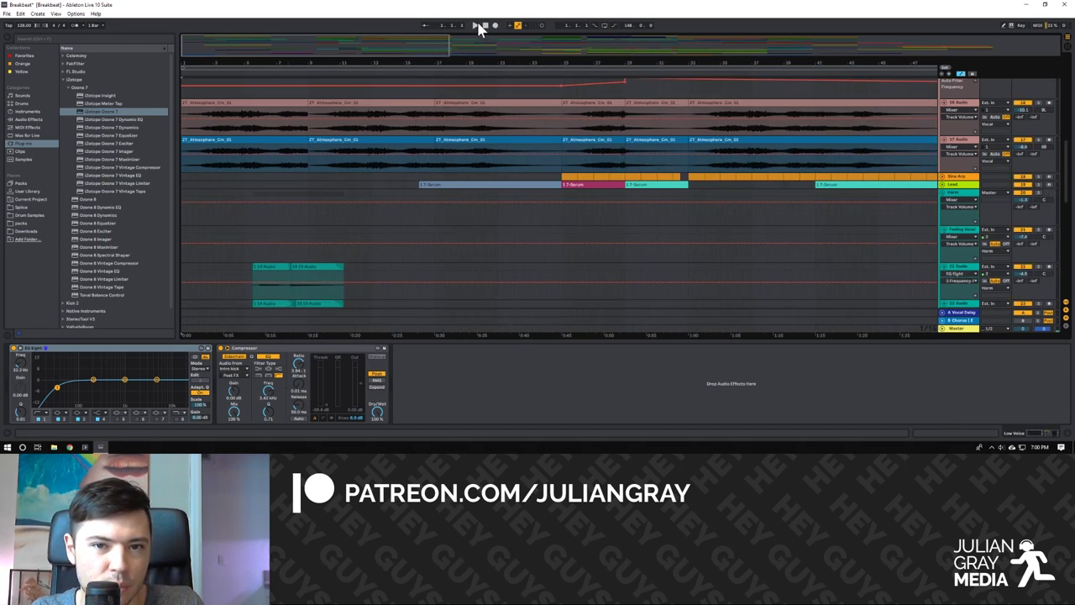
Play the full arrangement from bar 1 with no track soloed while looking over its tracks.
scroll(444, 183, down, 2)
drag(358, 49, 345, 187)
scroll(349, 191, down, 1)
scroll(349, 192, up, 1)
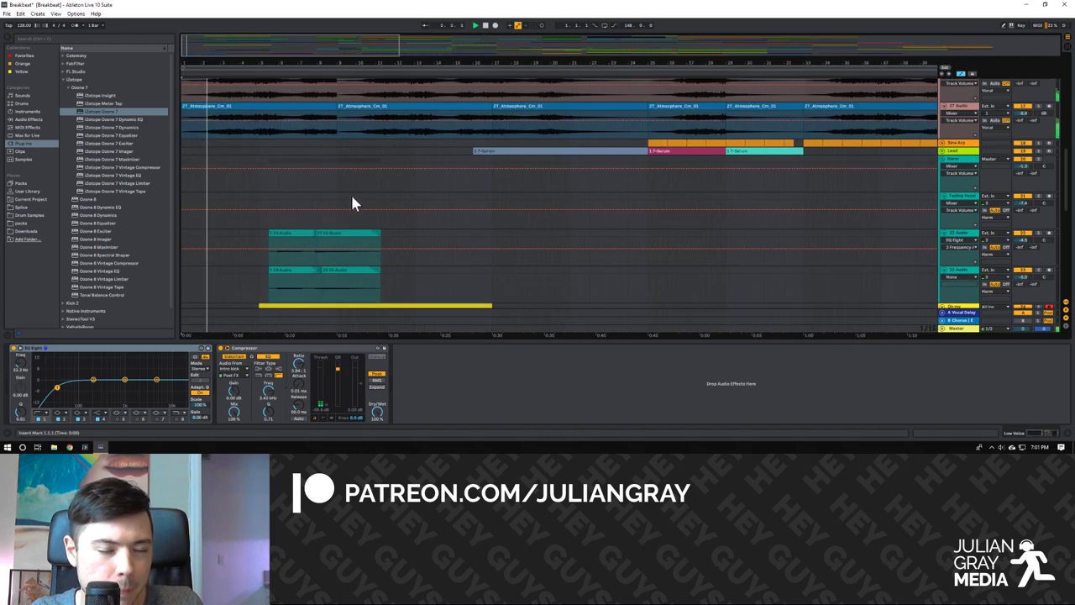
scroll(352, 201, up, 3)
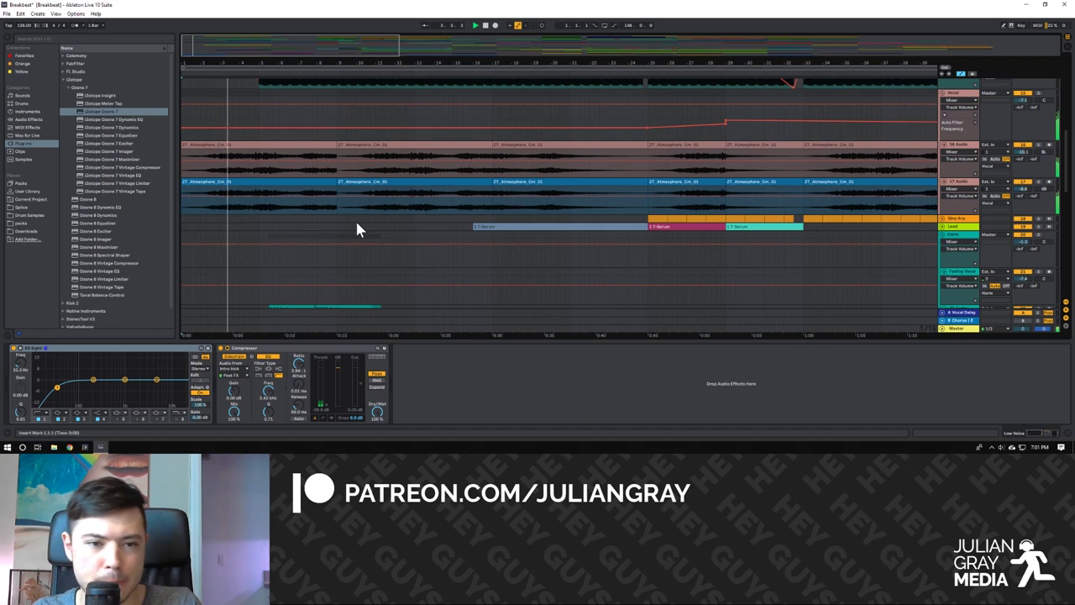
scroll(356, 229, down, 1)
scroll(358, 229, up, 4)
scroll(359, 225, up, 10)
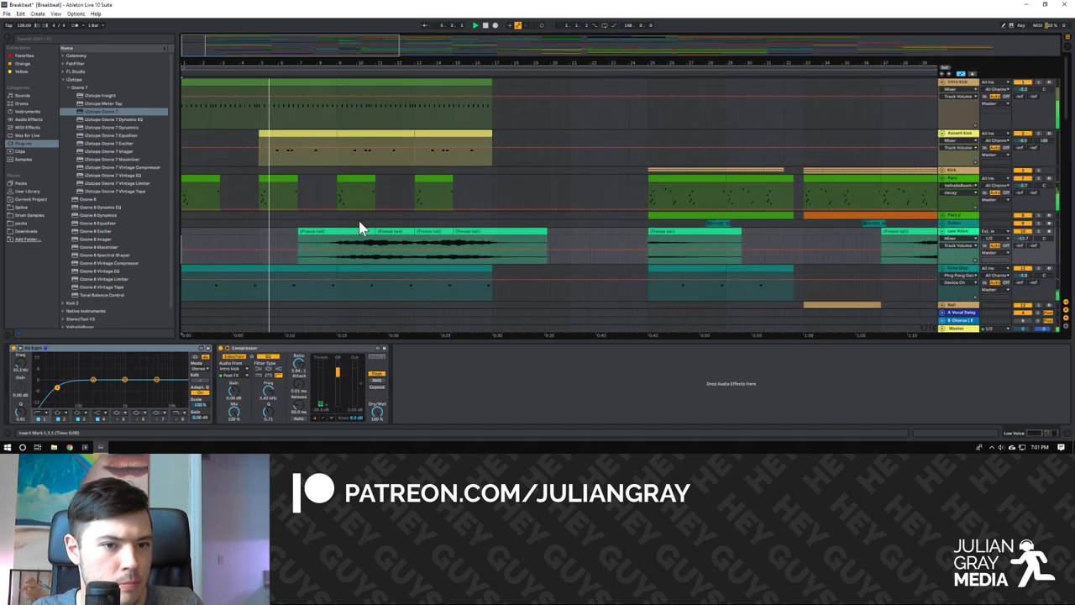
Look over the lower tracks during playback, selecting the Ghost clip before bar 17 and placing the insert marker at bar 17 on Noise.
scroll(360, 229, down, 10)
scroll(359, 231, down, 10)
scroll(360, 231, down, 6)
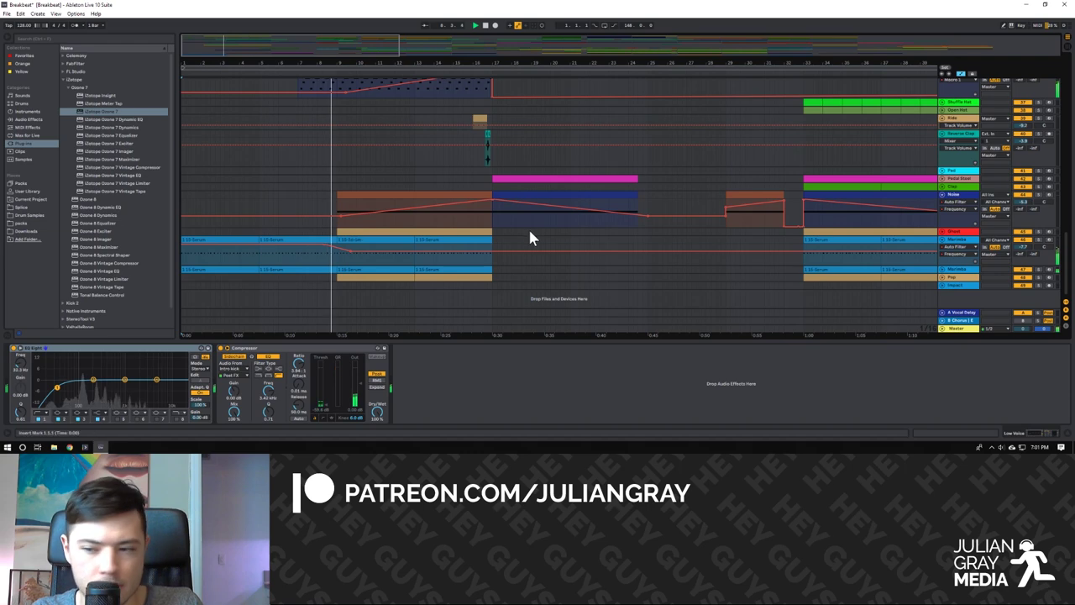
click(489, 232)
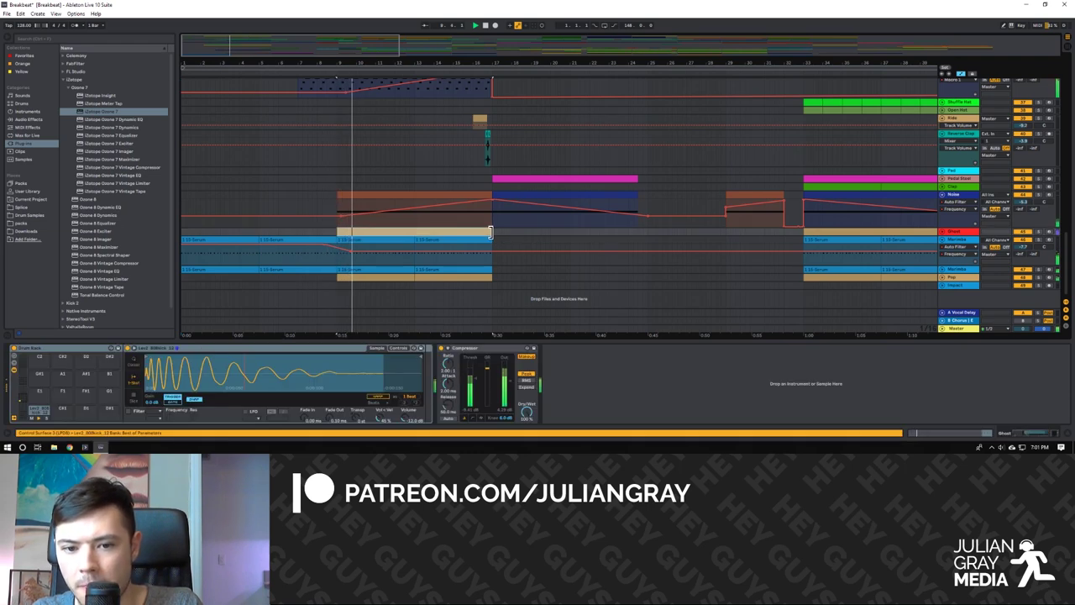
click(494, 225)
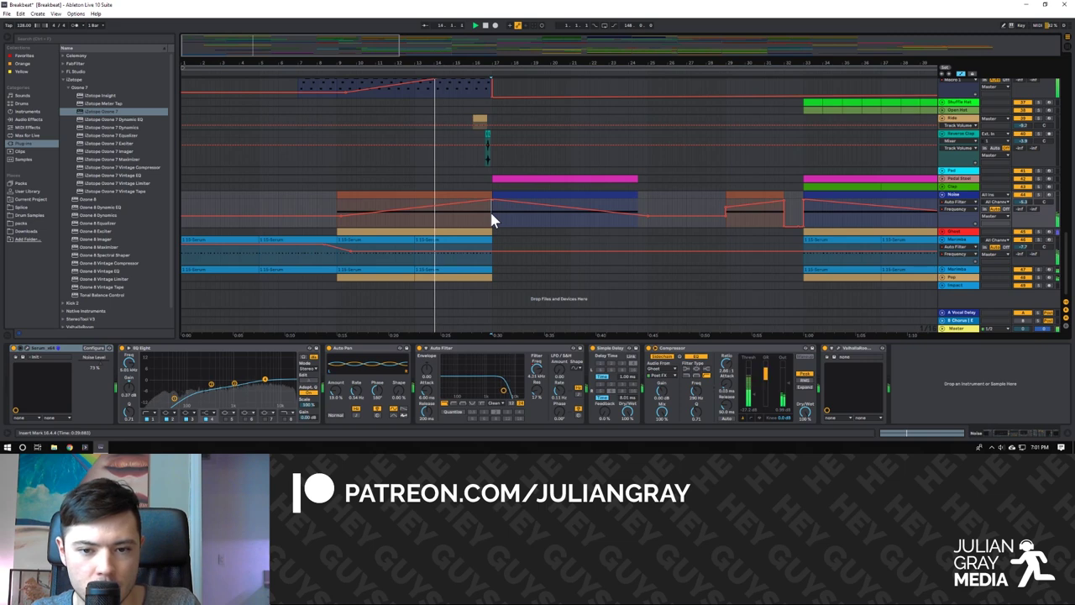
scroll(493, 220, up, 2)
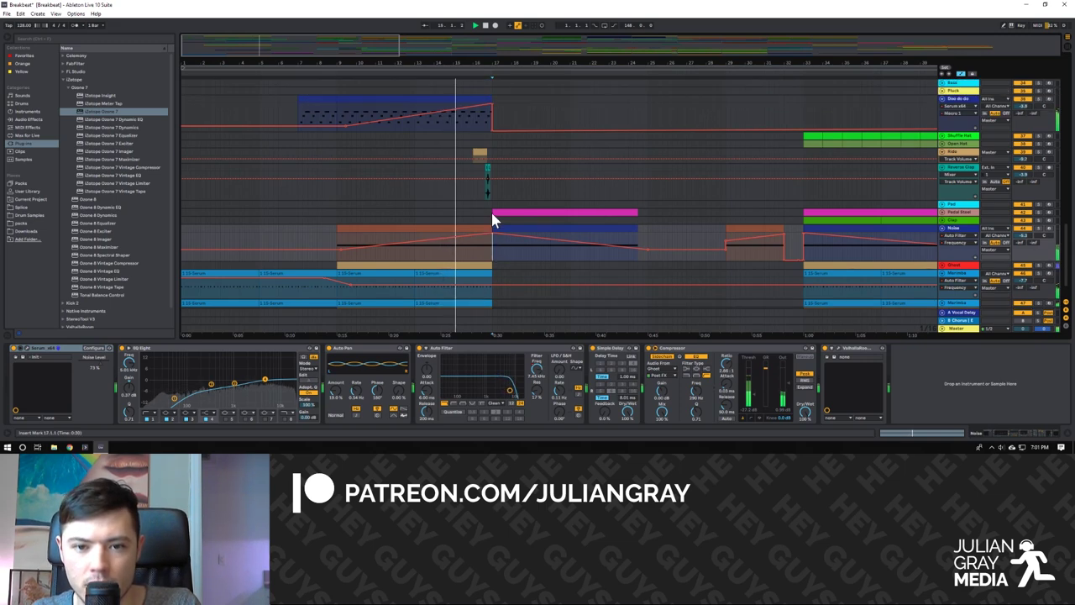
scroll(493, 217, up, 5)
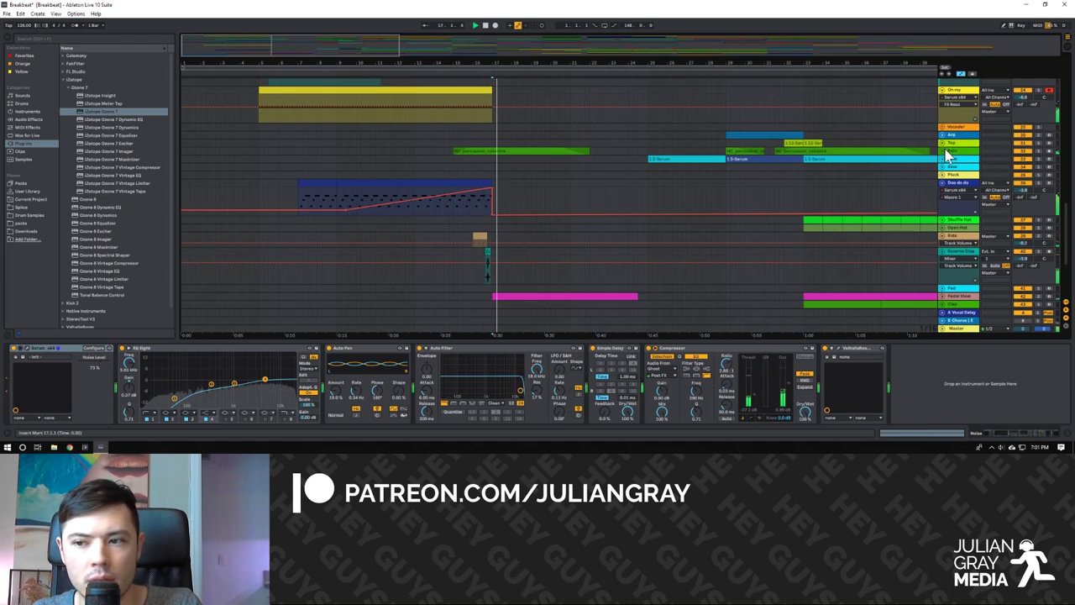
Select the Rain track's percussion clip starting at bar 15 and audition it soloed.
click(493, 150)
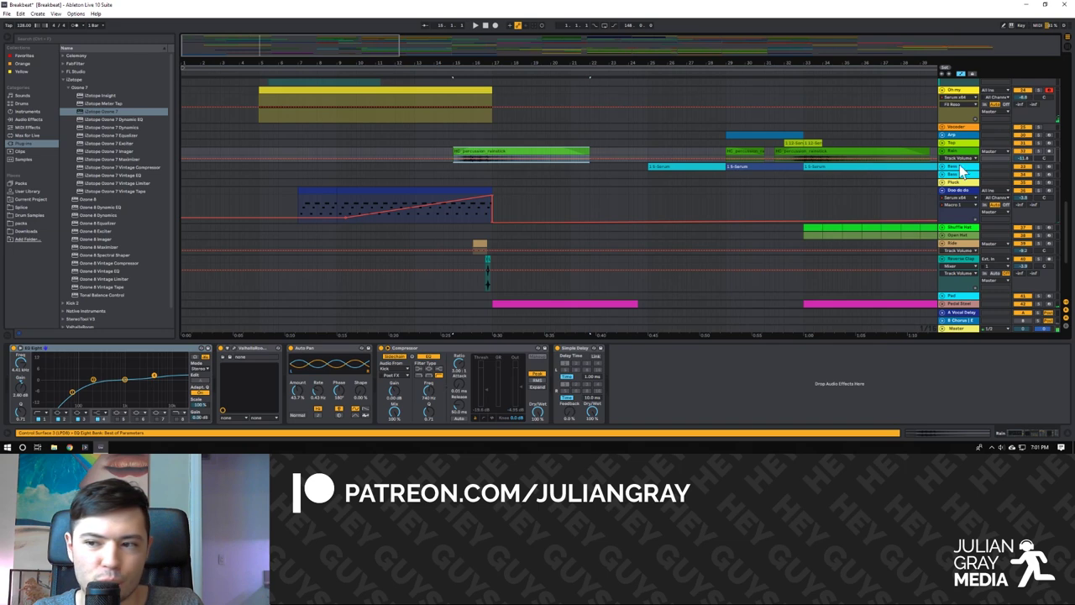
key(space)
scroll(562, 210, up, 1)
scroll(564, 212, down, 6)
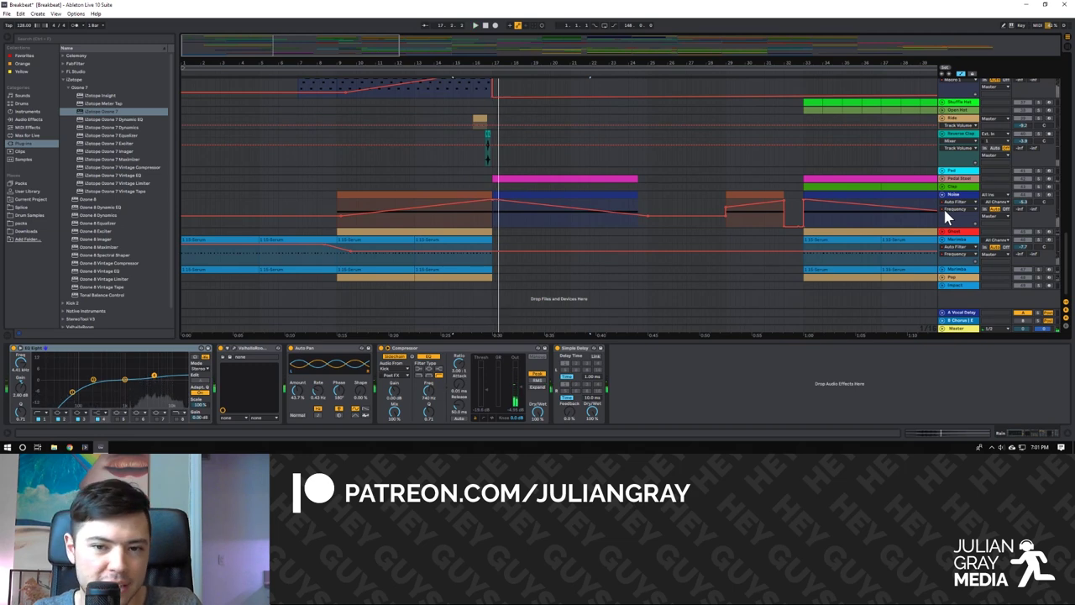
scroll(633, 225, up, 2)
scroll(635, 227, up, 3)
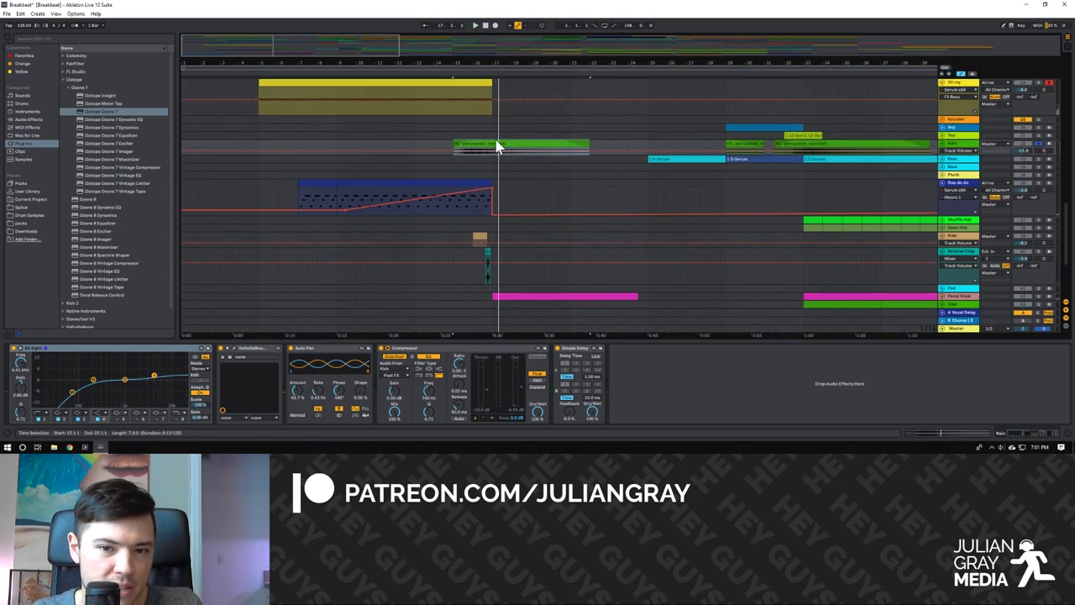
Open the Rain track's ValhallaRoom reverb to examine its settings, select the track's Compressor, and close the reverb window.
click(500, 144)
click(234, 356)
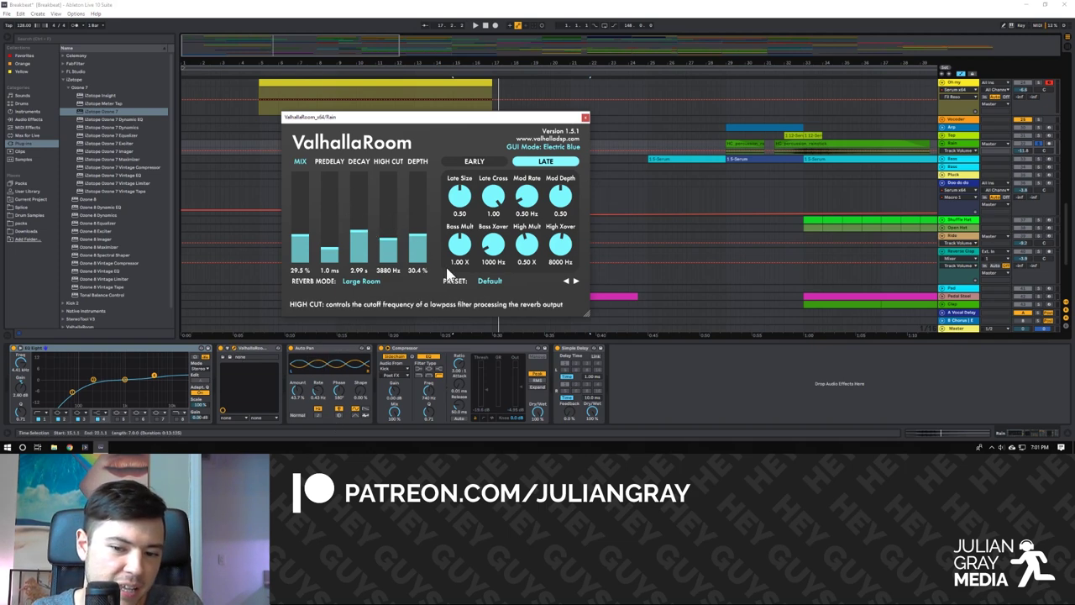
click(461, 348)
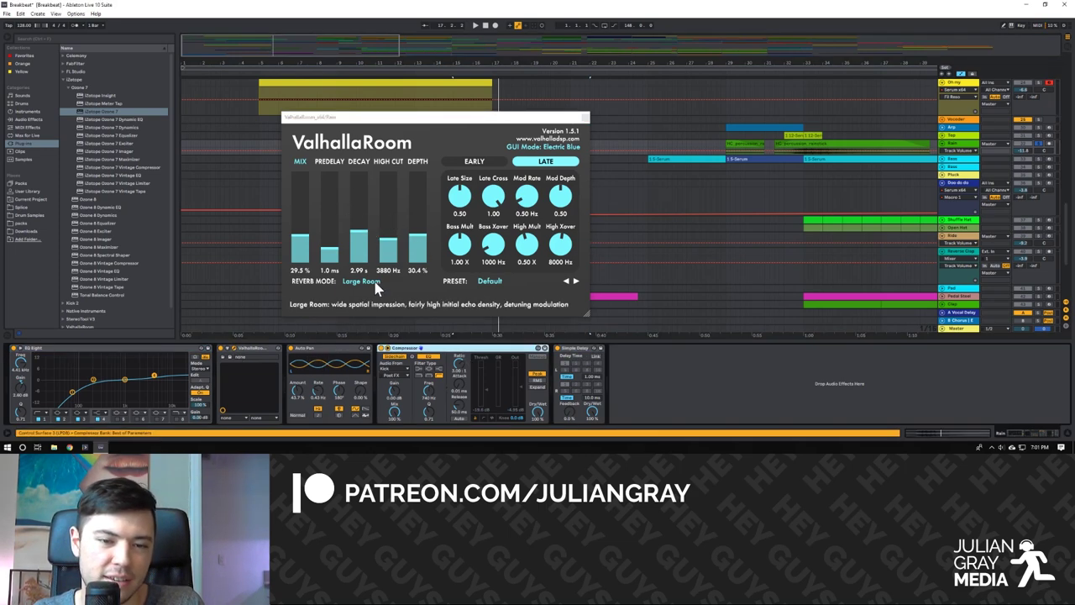
click(586, 119)
Unfold and solo the Lead track, play it from just before bar 16, and select its first clip.
scroll(576, 187, up, 6)
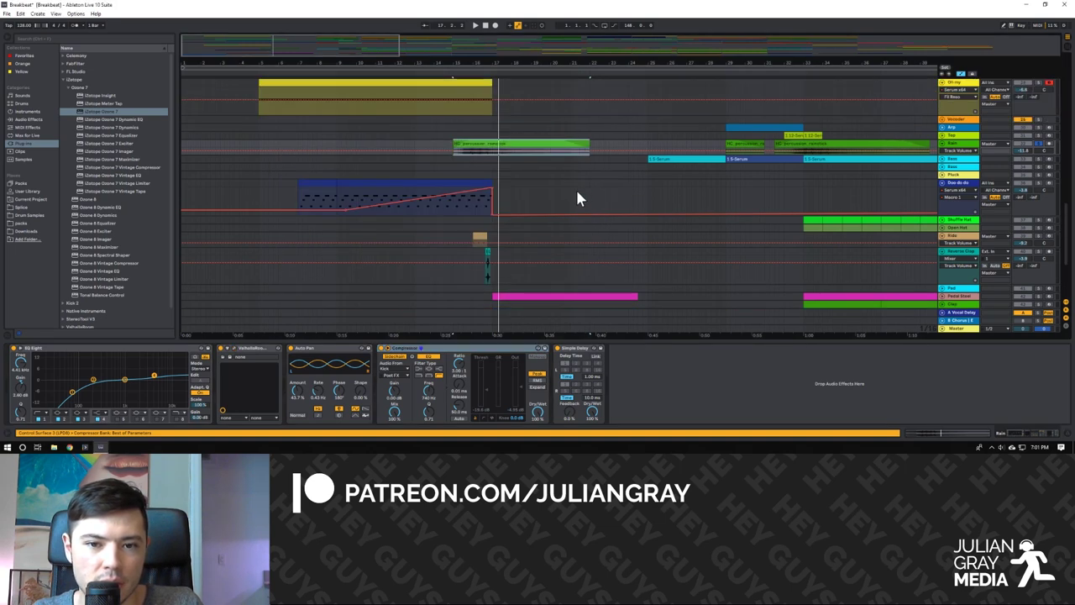
scroll(568, 197, up, 2)
click(481, 135)
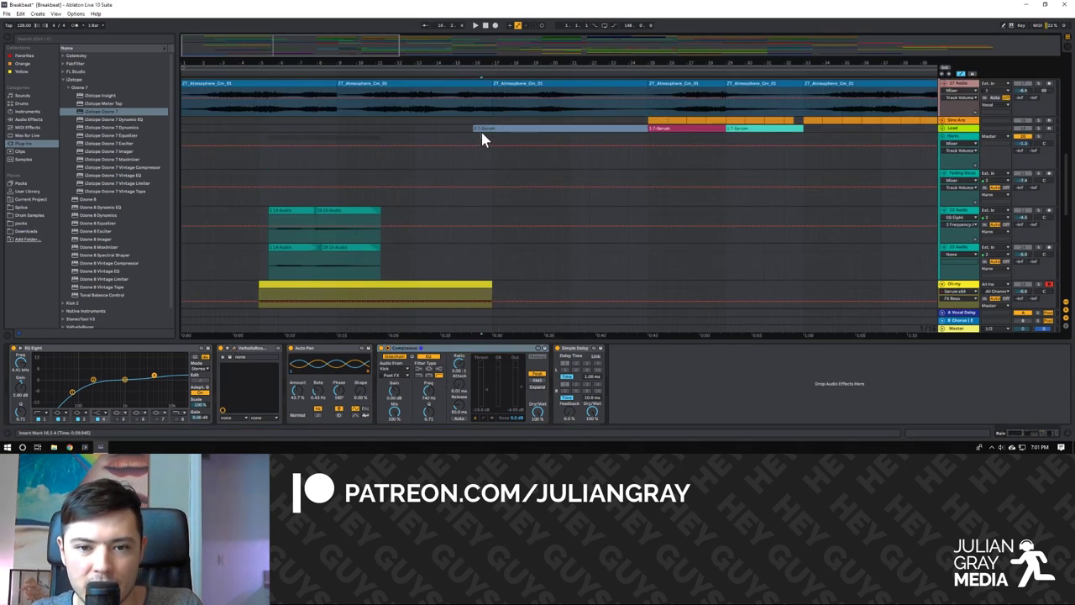
click(943, 129)
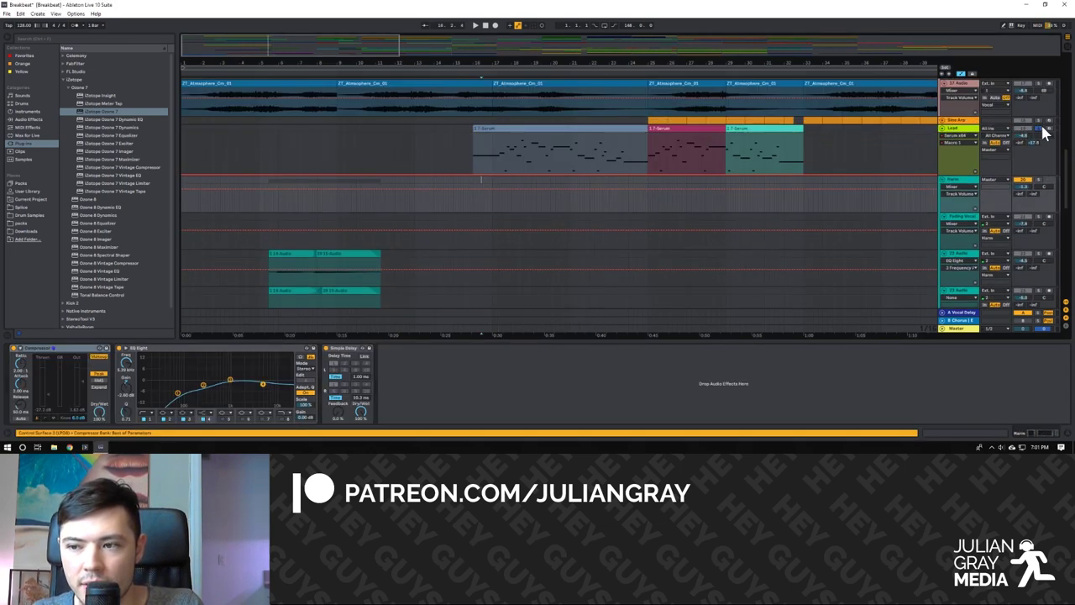
click(471, 161)
key(space)
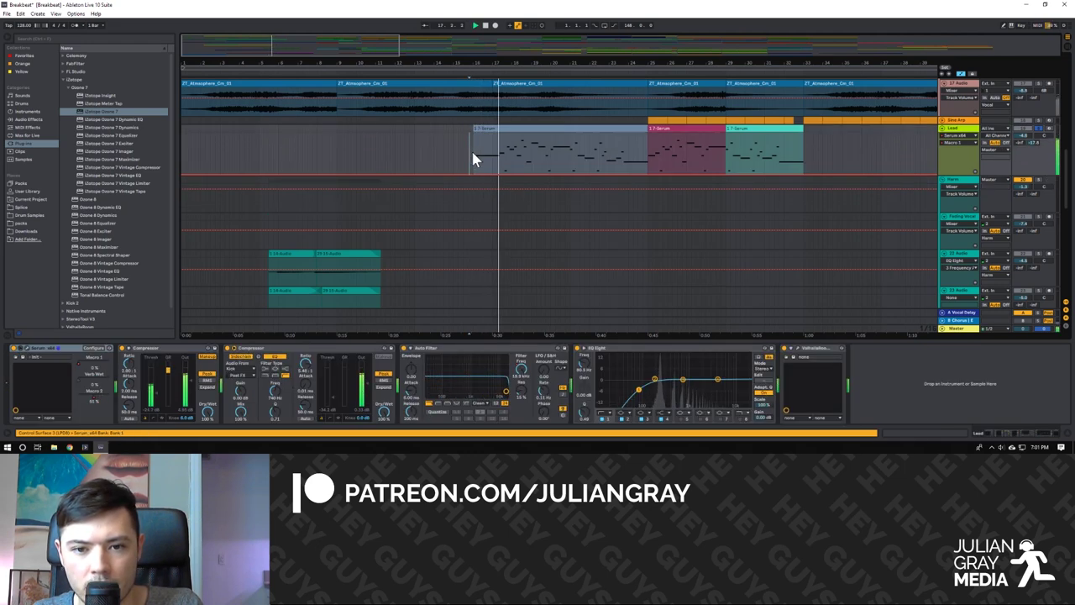
click(498, 127)
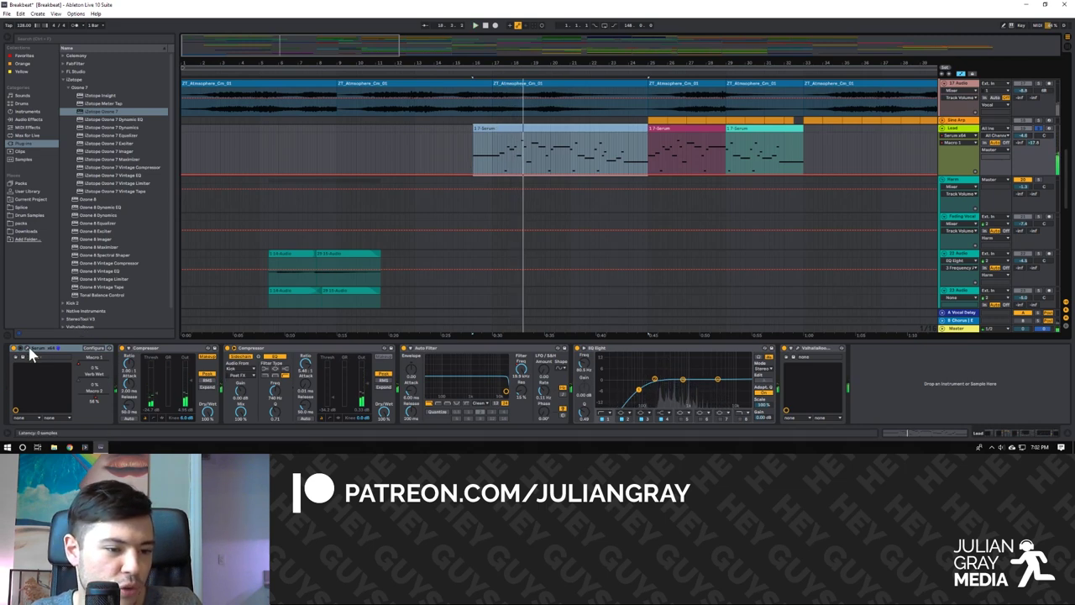
Open the Lead track's Serum synth and inspect its oscillators, LFO 2 and LFO 3.
click(62, 350)
drag(245, 123, 241, 59)
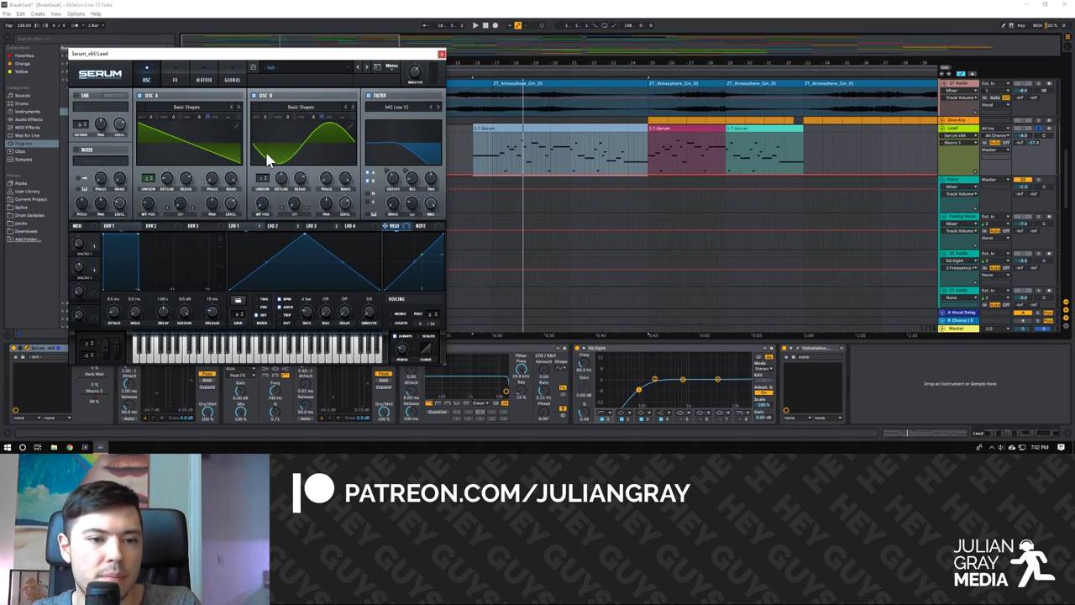
click(264, 184)
click(290, 210)
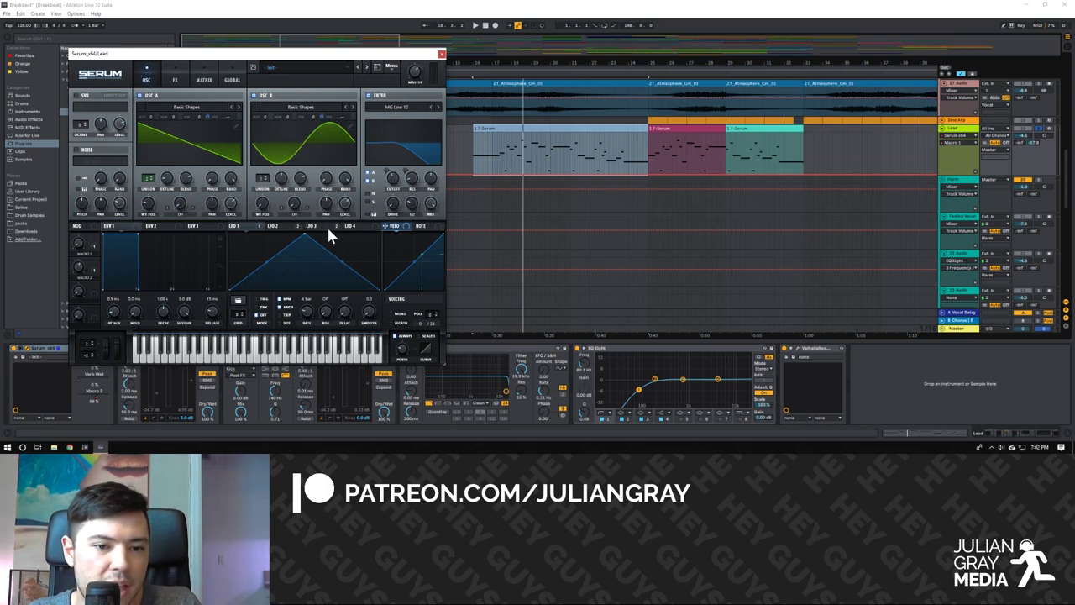
click(296, 227)
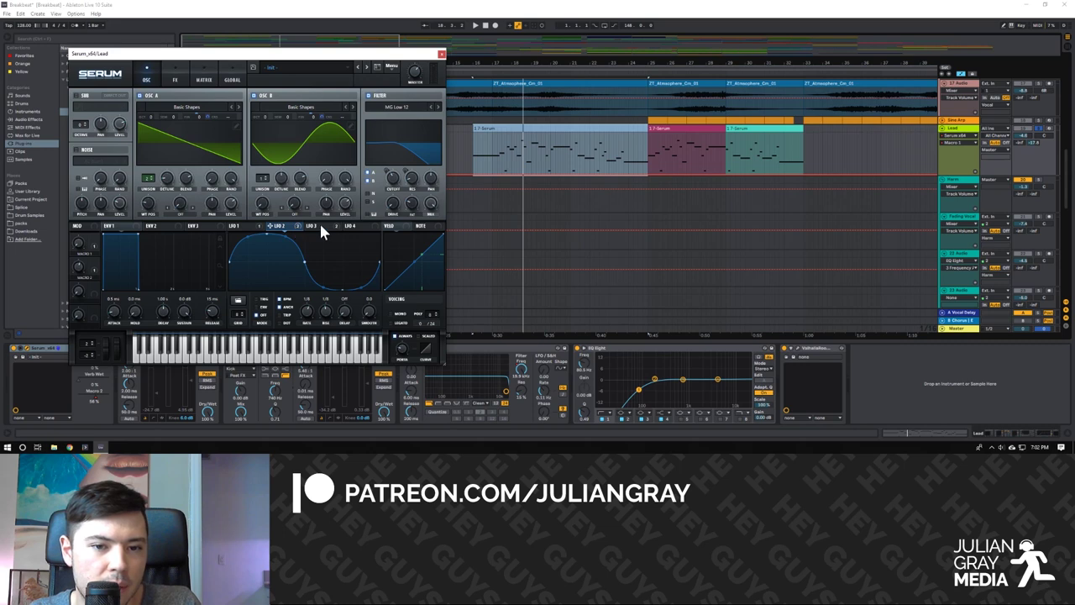
click(317, 226)
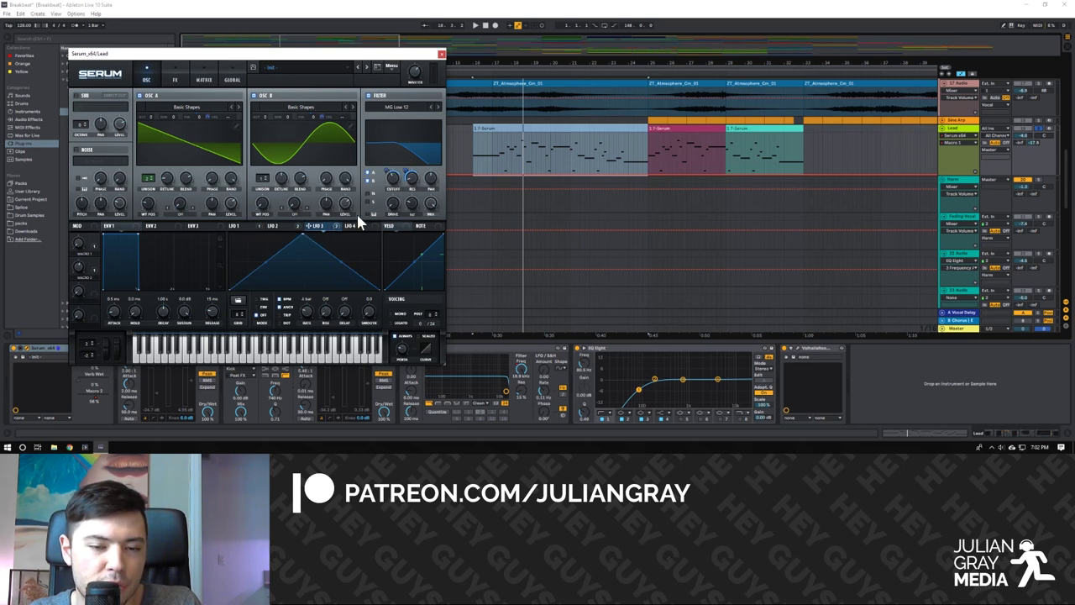
Replay the Lead clip from bar 16 with Serum open, showing LFO 2 and its rate automation.
key(space)
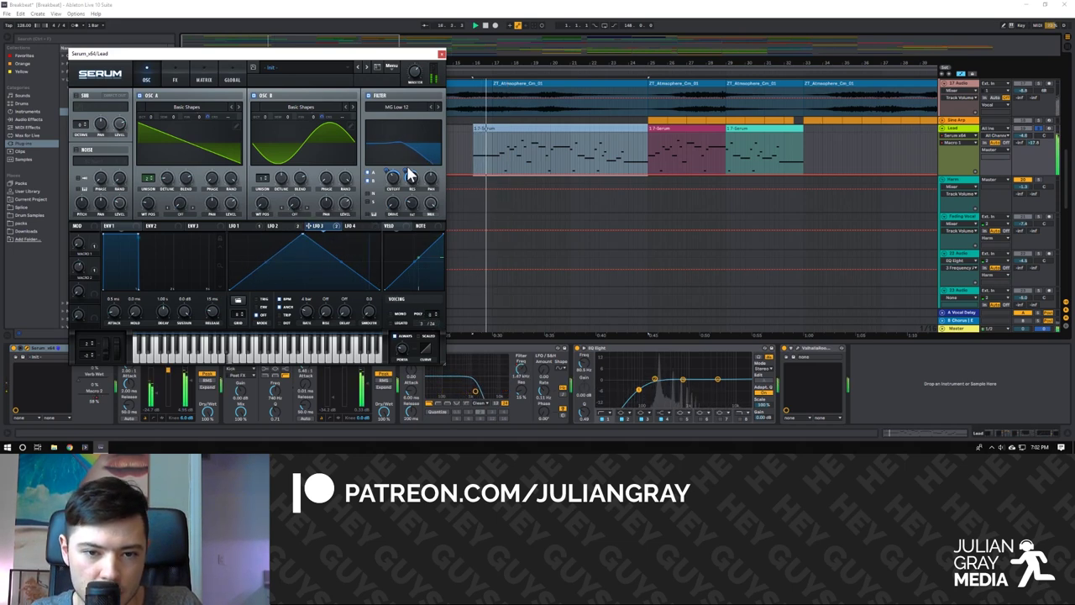
click(283, 227)
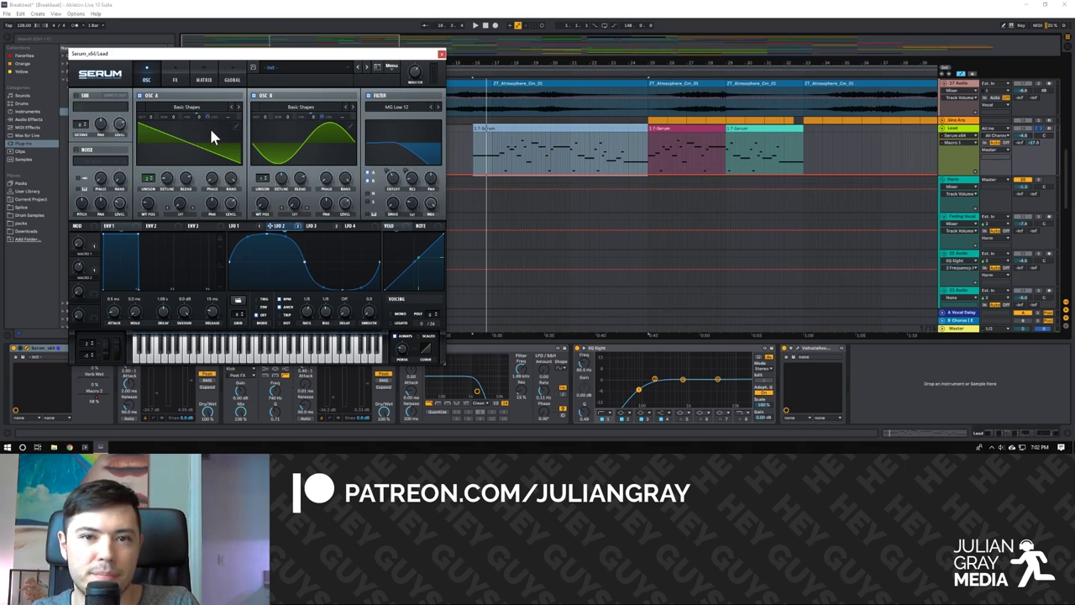
click(307, 319)
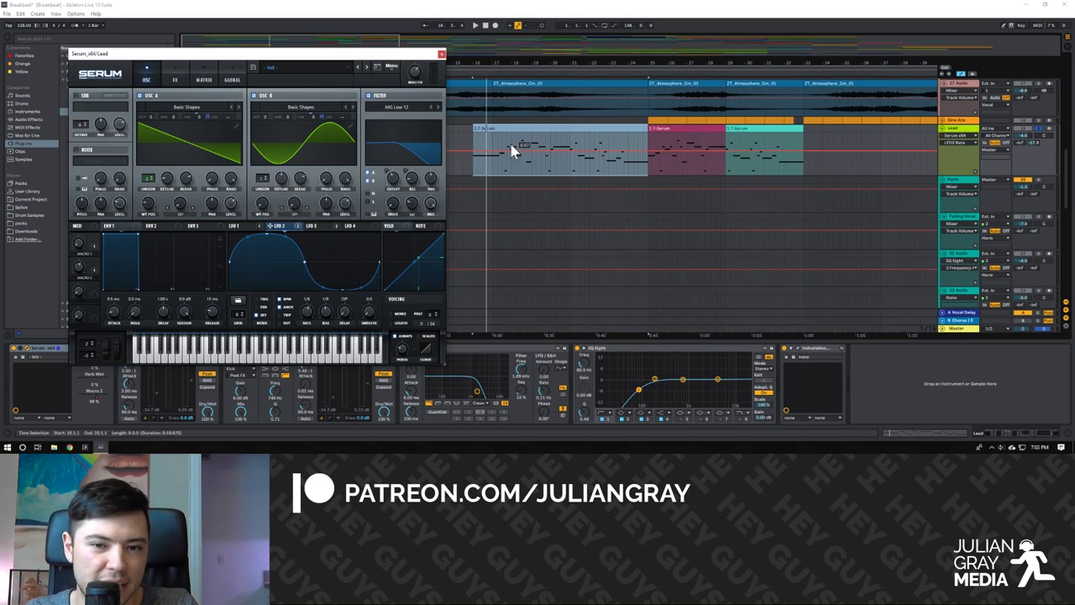
click(492, 161)
key(space)
key(space)
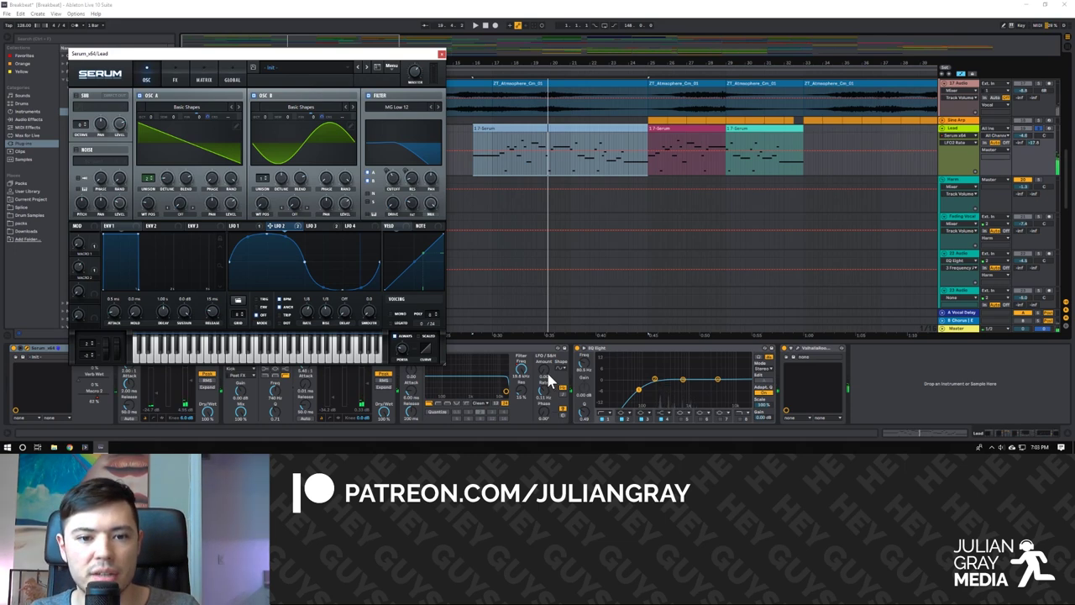
Examine Serum's LFO 2 settings and its distortion, delay and reverb effects, and close the synth window.
click(549, 277)
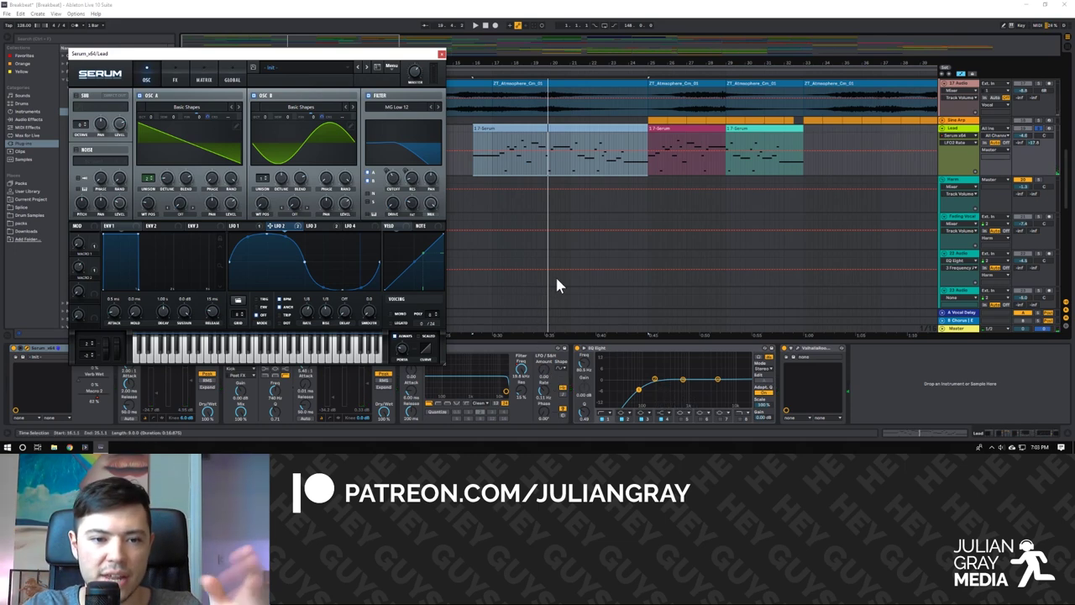
click(289, 309)
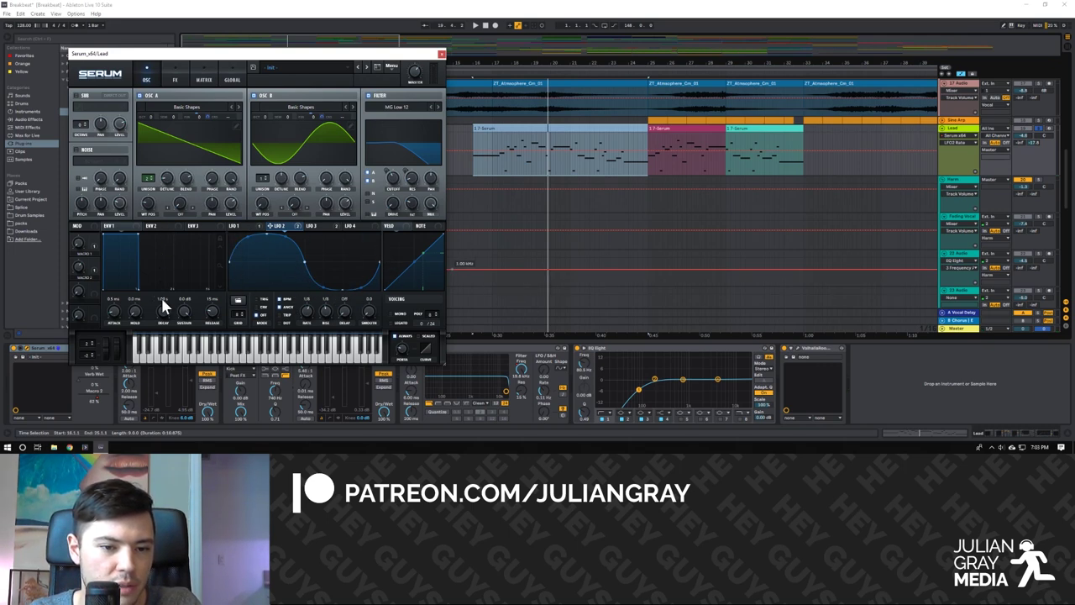
click(370, 317)
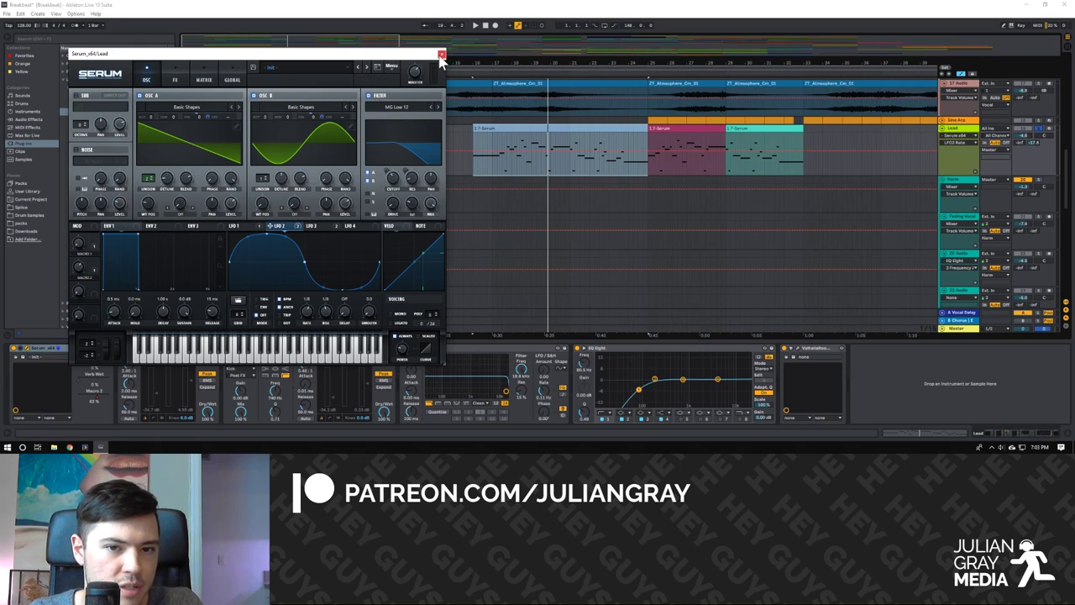
click(173, 79)
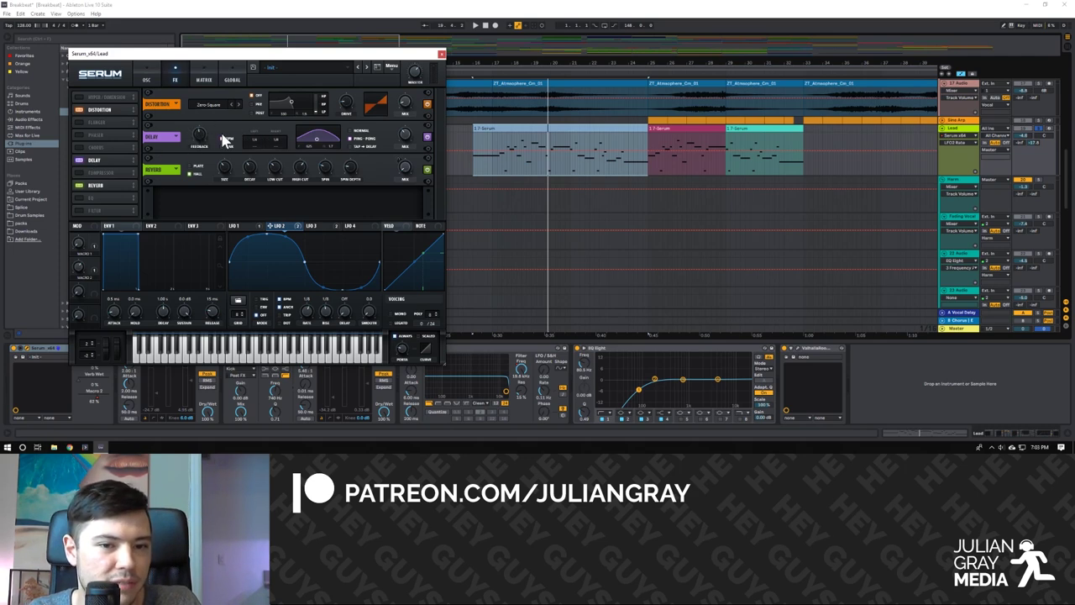
click(442, 54)
Go through the Lead's two compressors and Auto Filter, and show the filter's frequency automation on the track.
click(170, 349)
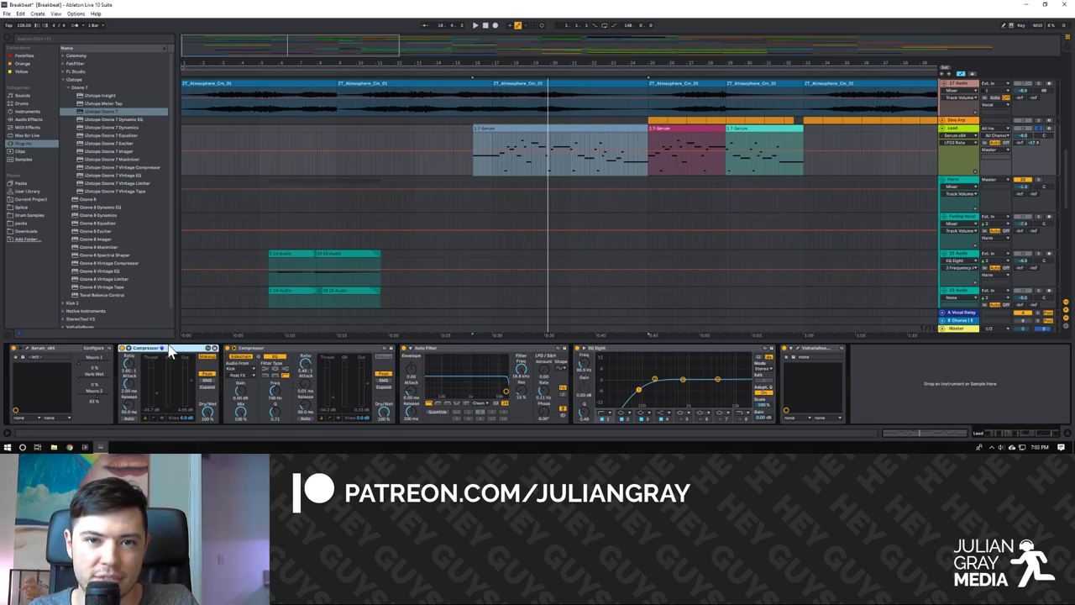
click(270, 349)
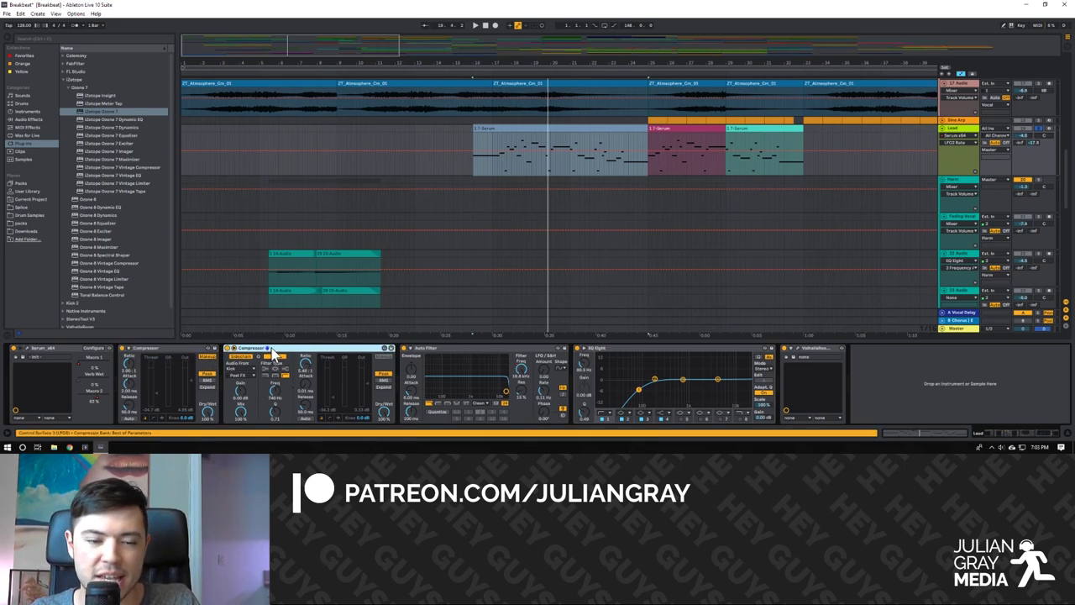
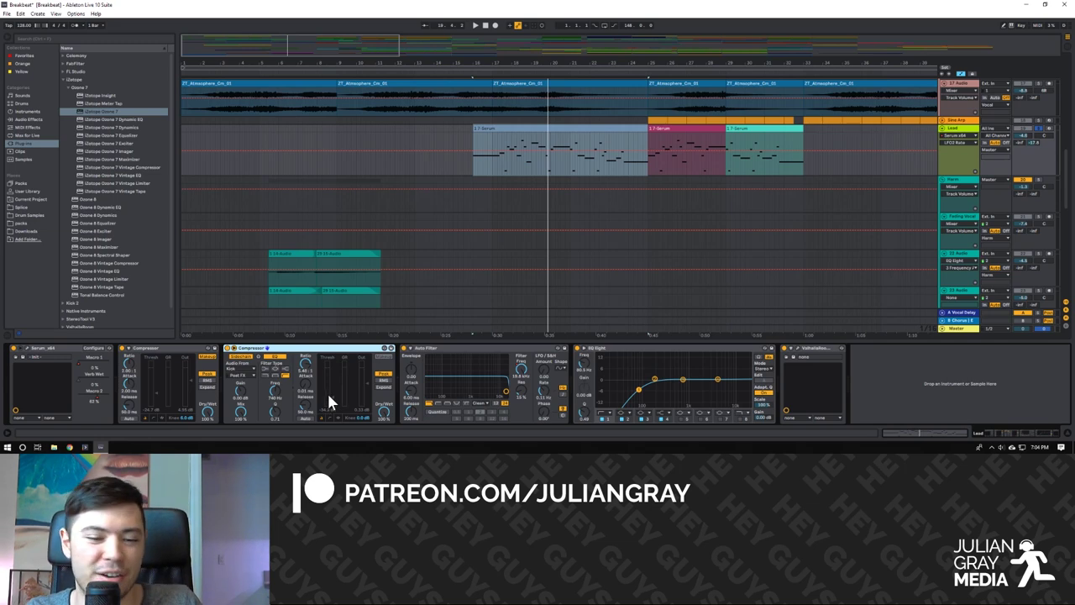
click(466, 350)
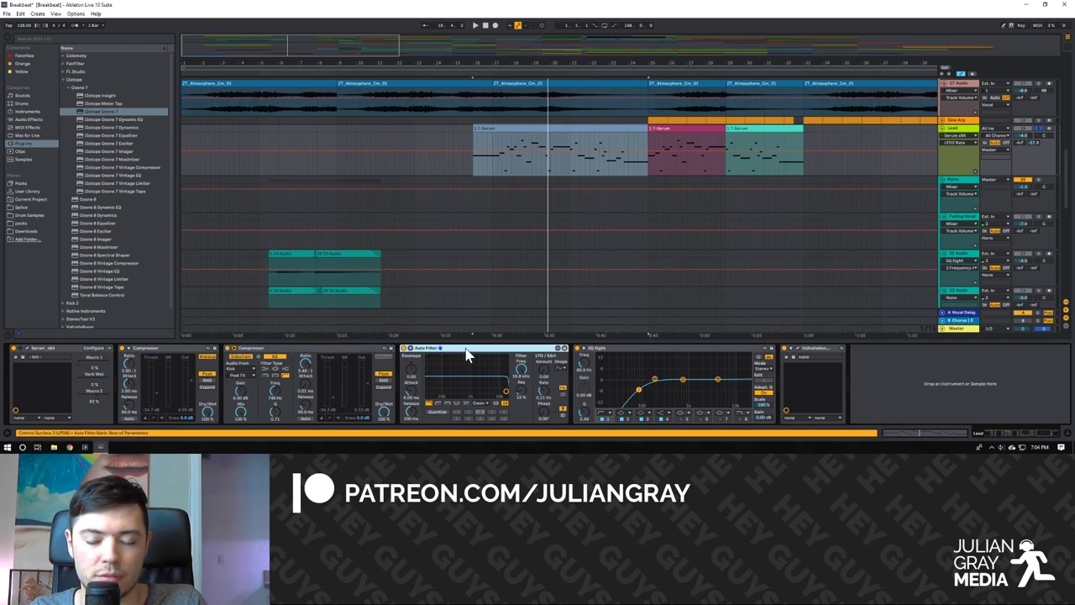
click(519, 370)
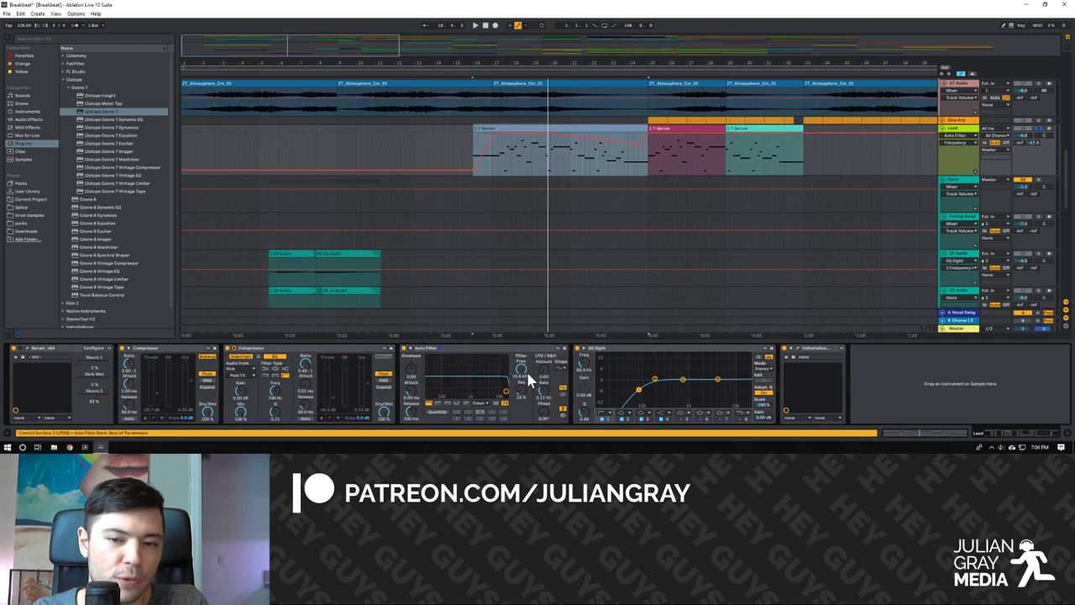
Open the Lead track's ValhallaRoom reverb and play the part from just before bar 16.
click(473, 148)
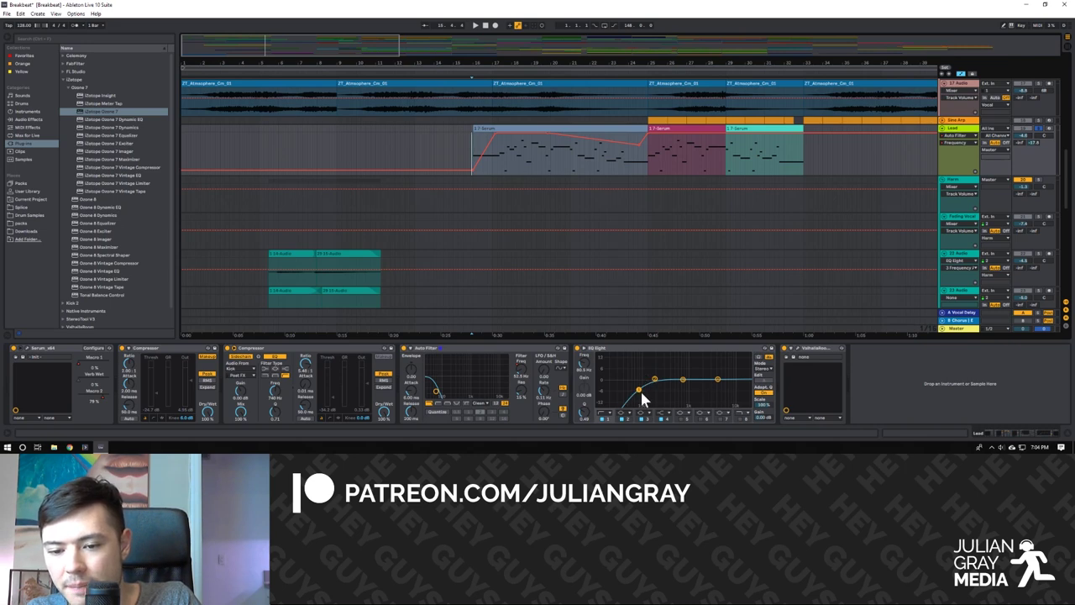
click(796, 345)
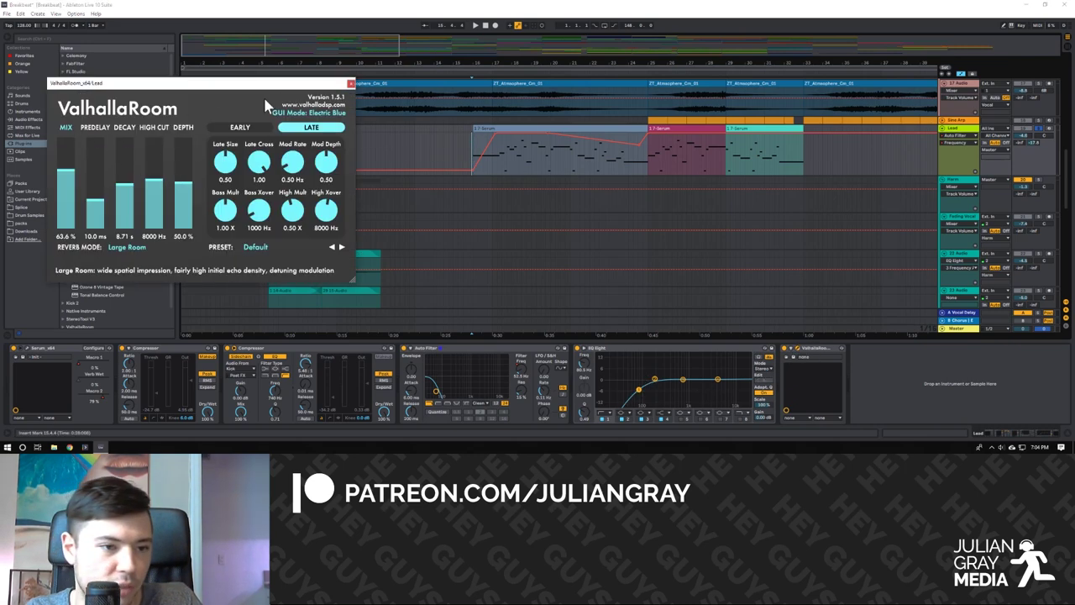
key(space)
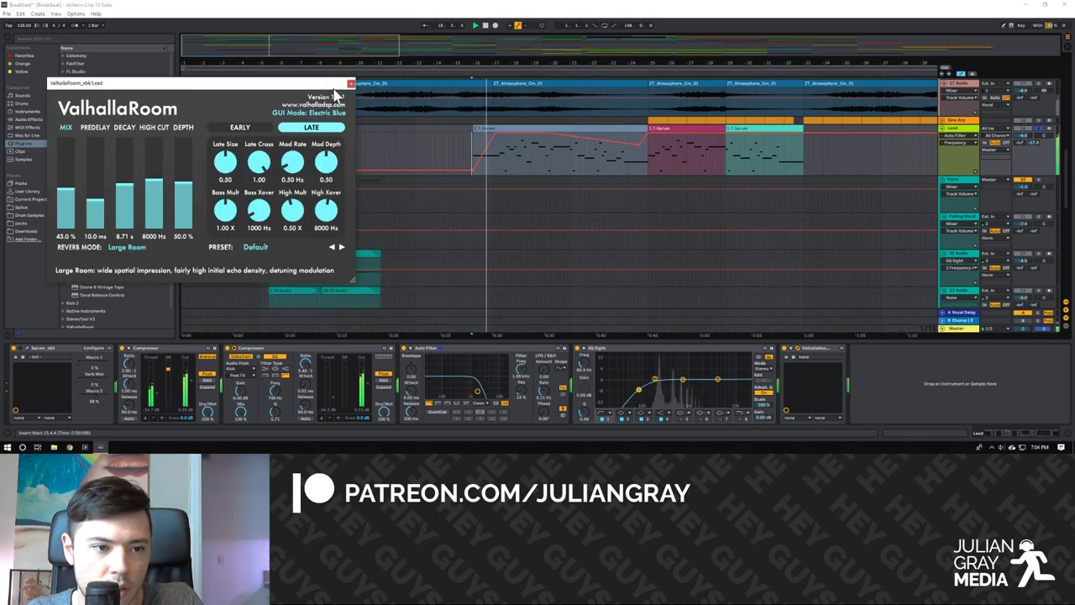
Stop playback, show the ValhallaRoom mix automation on the Lead track, inspect it around bar 17, and close the reverb window.
key(space)
click(963, 135)
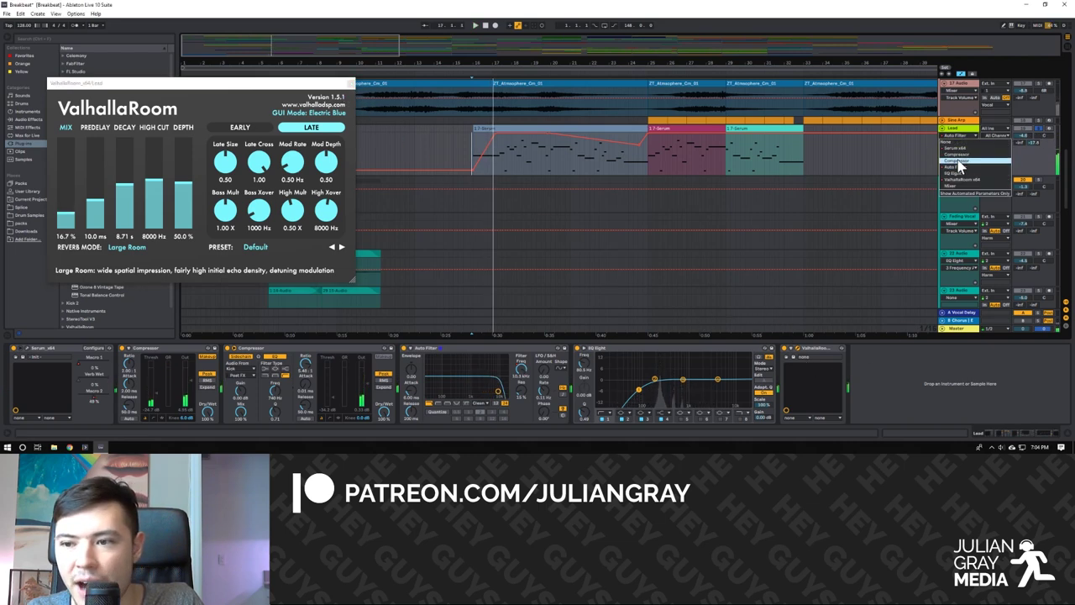
click(960, 179)
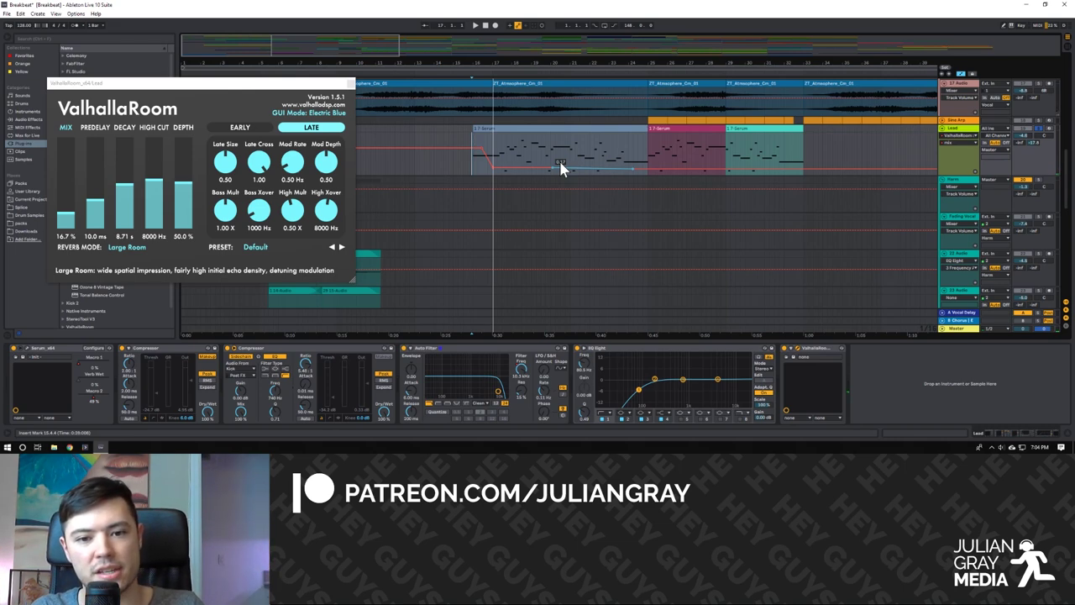
click(495, 148)
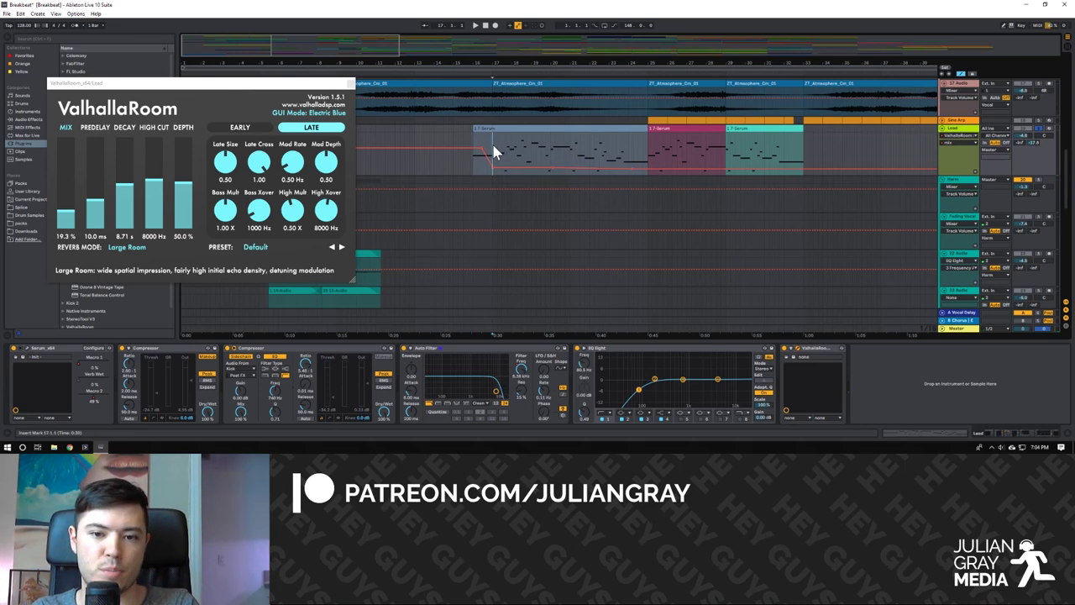
drag(492, 149, 477, 148)
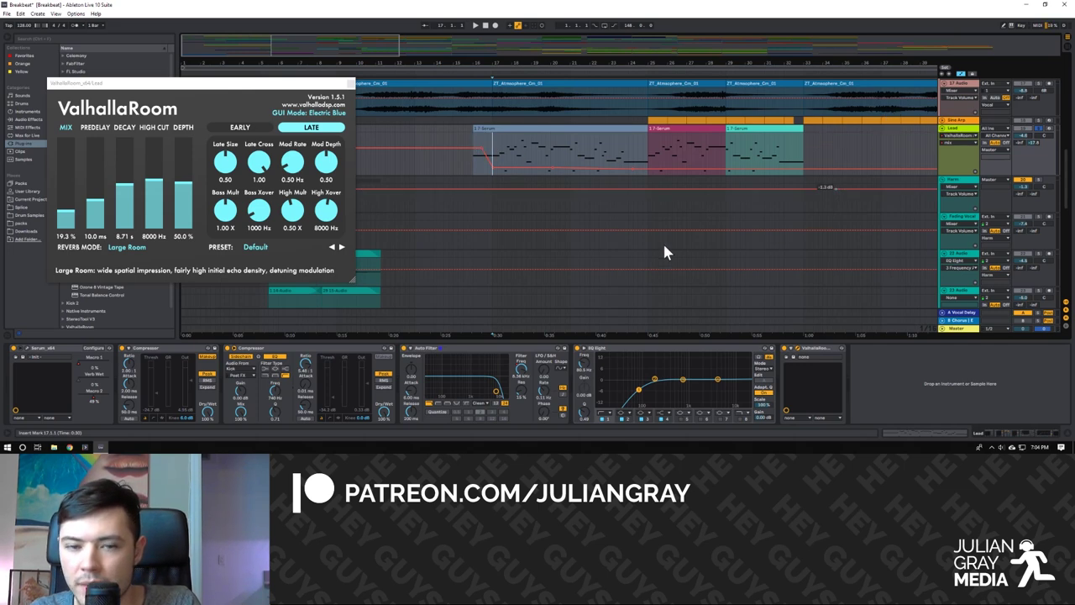
click(351, 82)
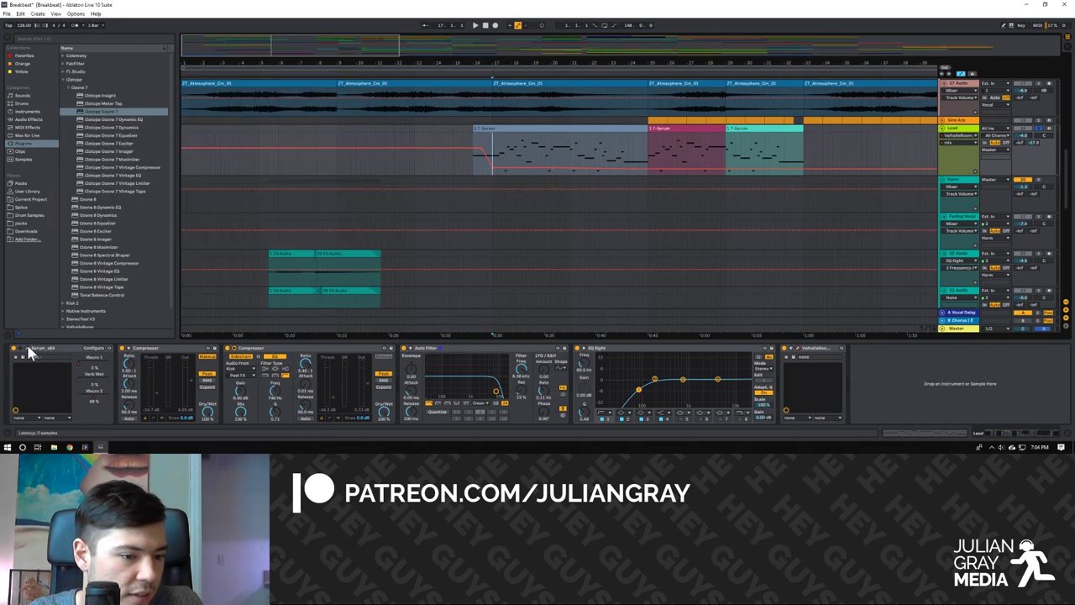
Examine the pitch bend envelope of the first Lead clip and check the track's Serum synth, closing its window.
double_click(480, 129)
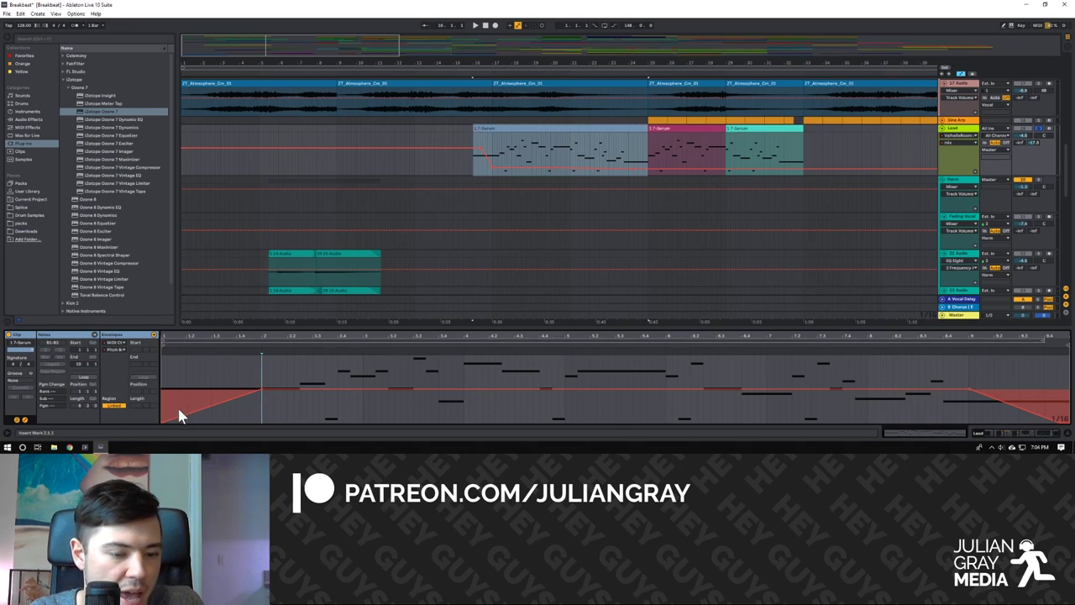
mouse_move(162, 429)
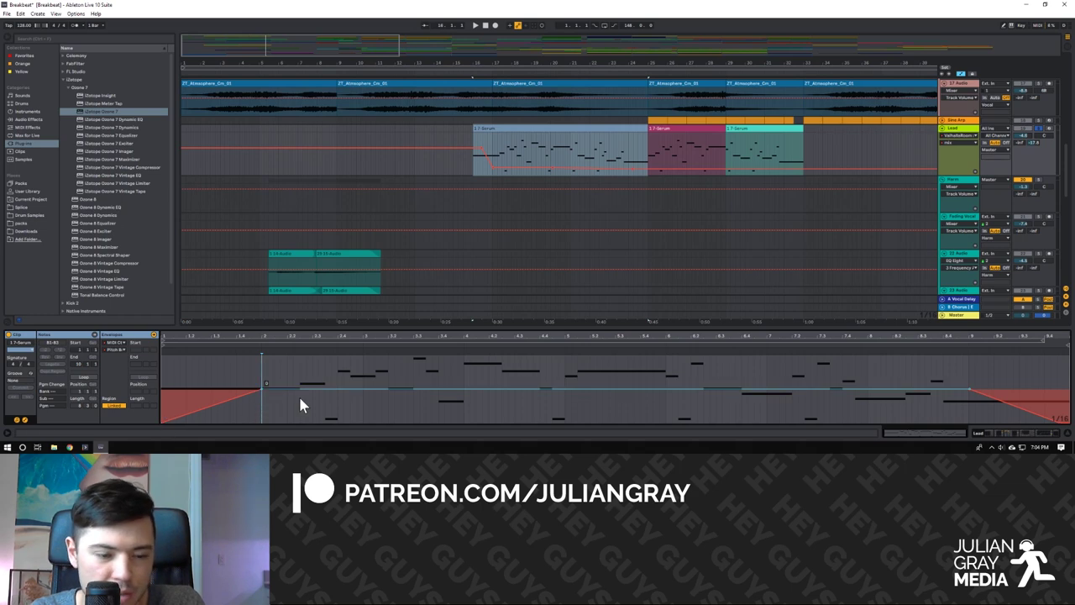
click(1028, 432)
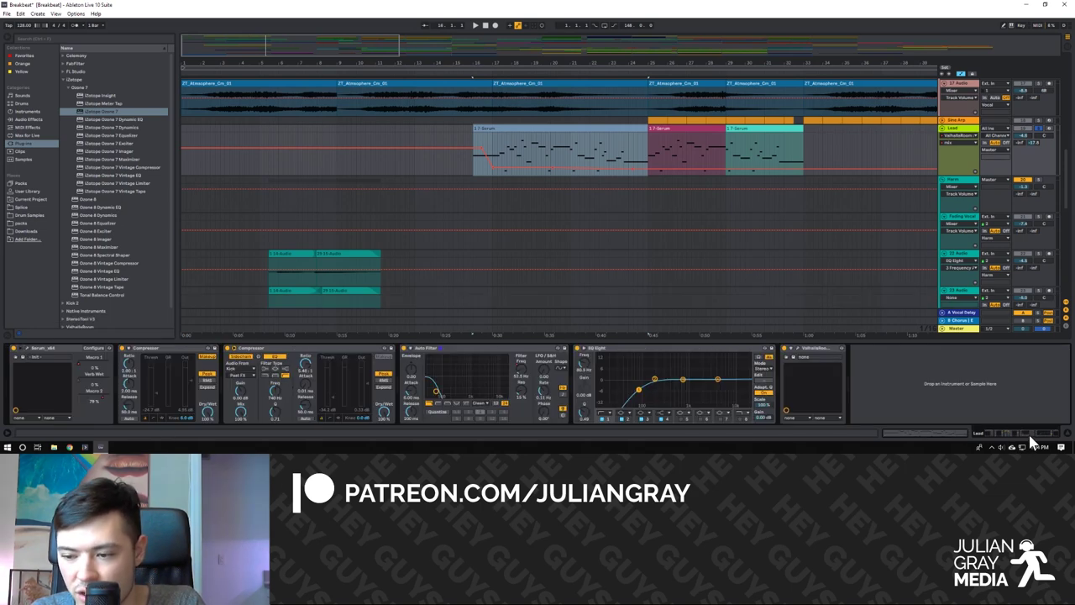
click(29, 353)
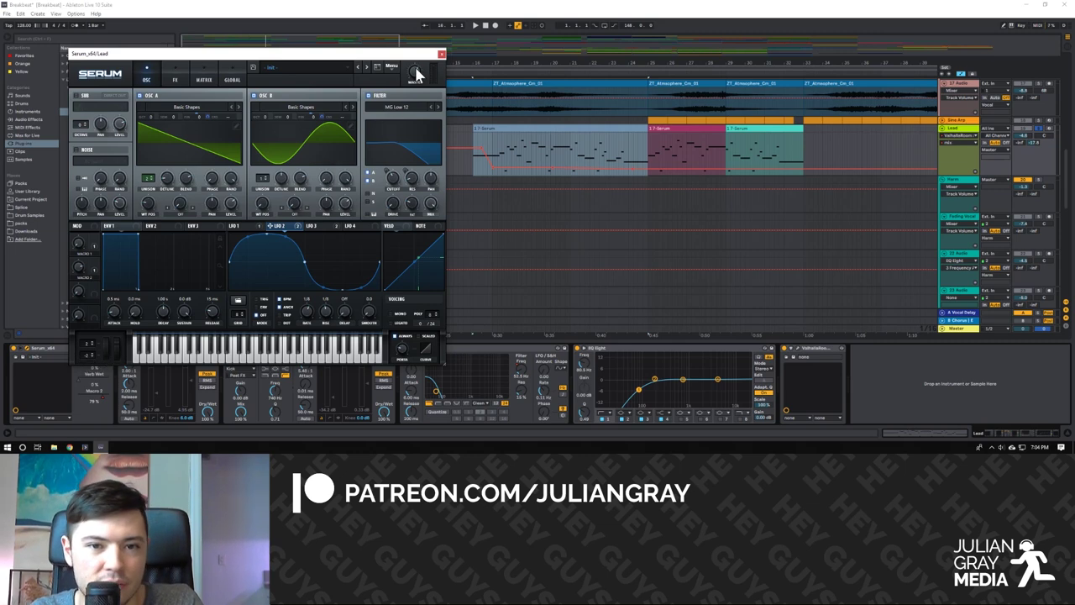
click(442, 54)
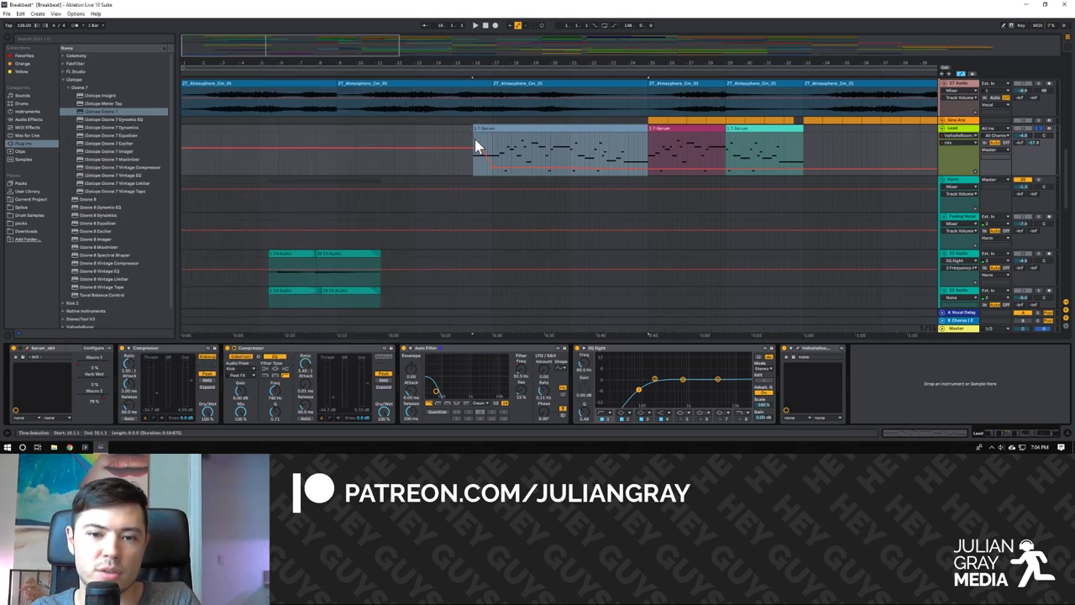
Play the first Lead clip from bar 16 and skip ahead through it to bar 25.
click(472, 137)
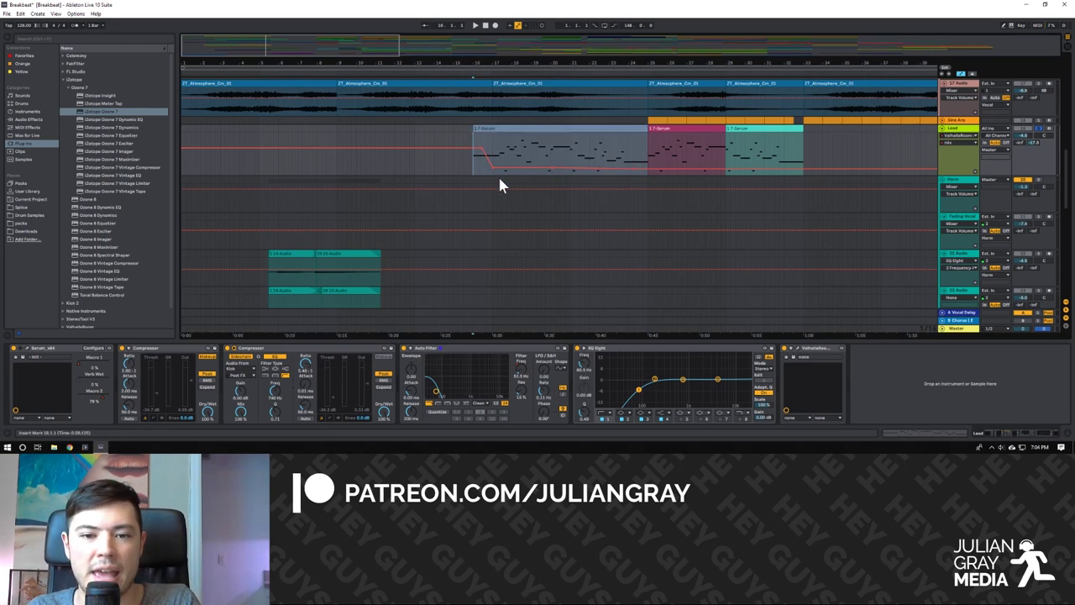
key(space)
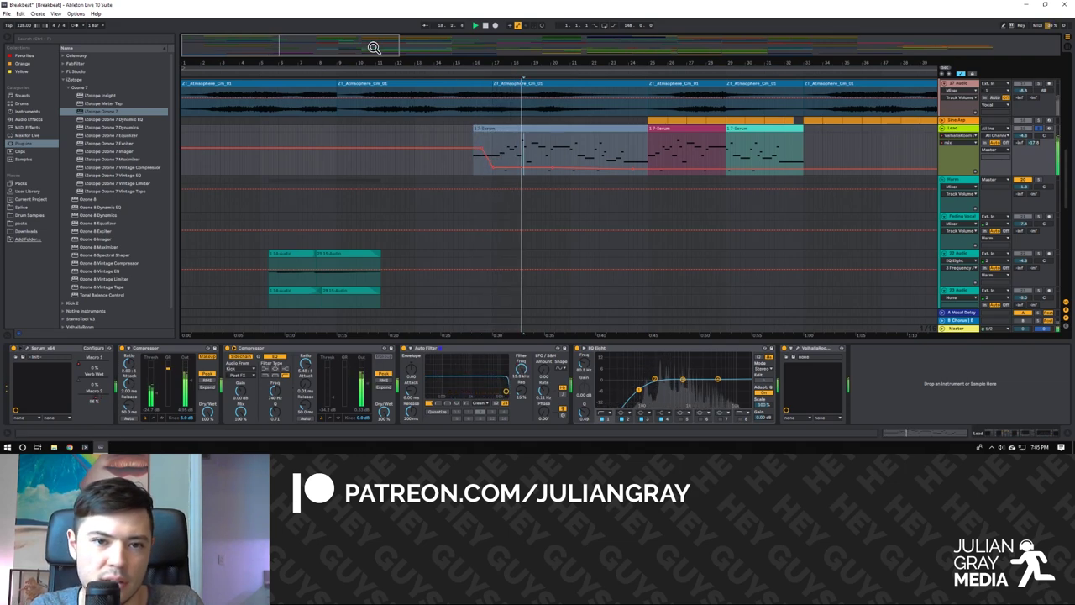
scroll(524, 145, right, 2)
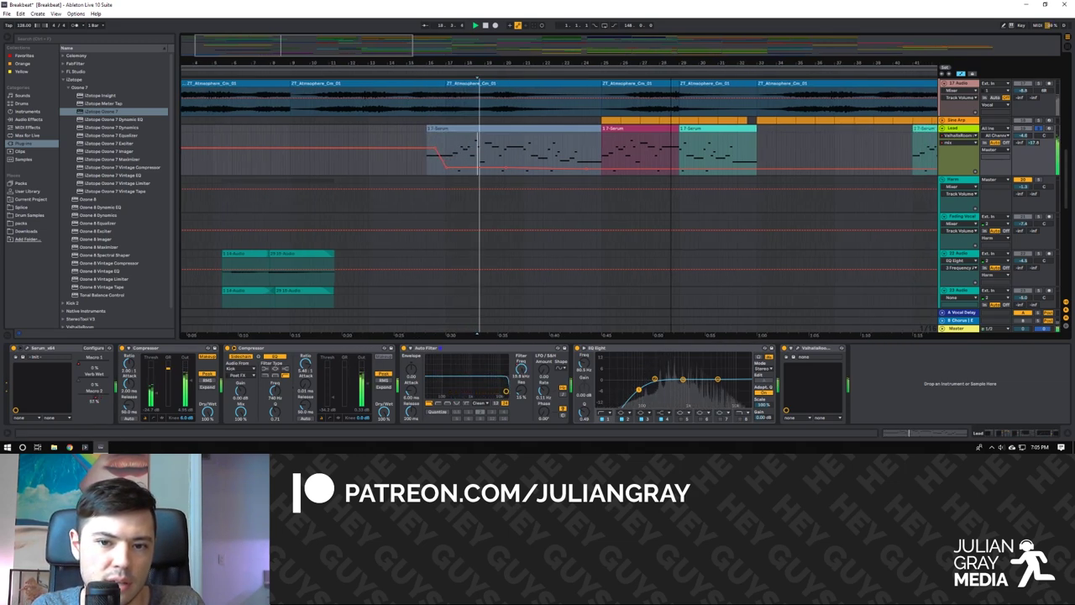
click(522, 157)
click(534, 151)
click(568, 146)
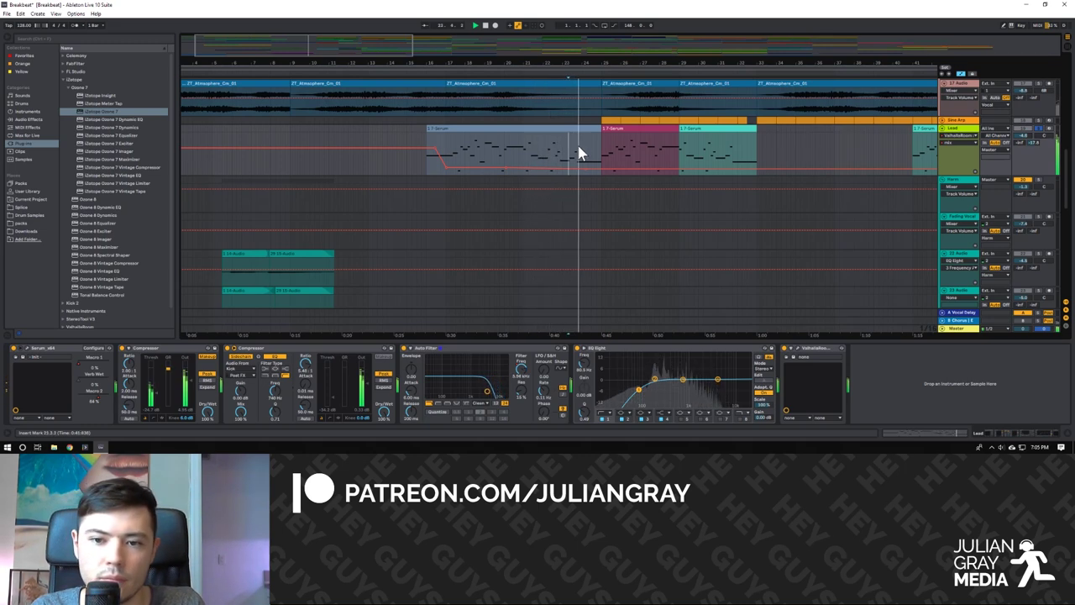
click(576, 130)
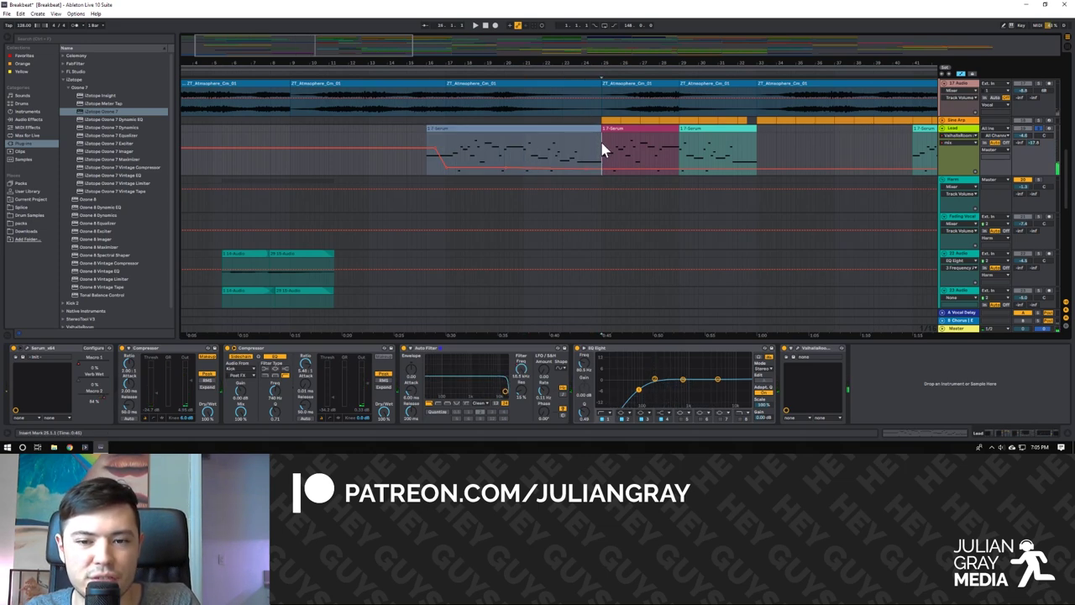
Reopen the first Lead clip's notes and pitch envelope, and set the playback start just before bar 17.
click(584, 128)
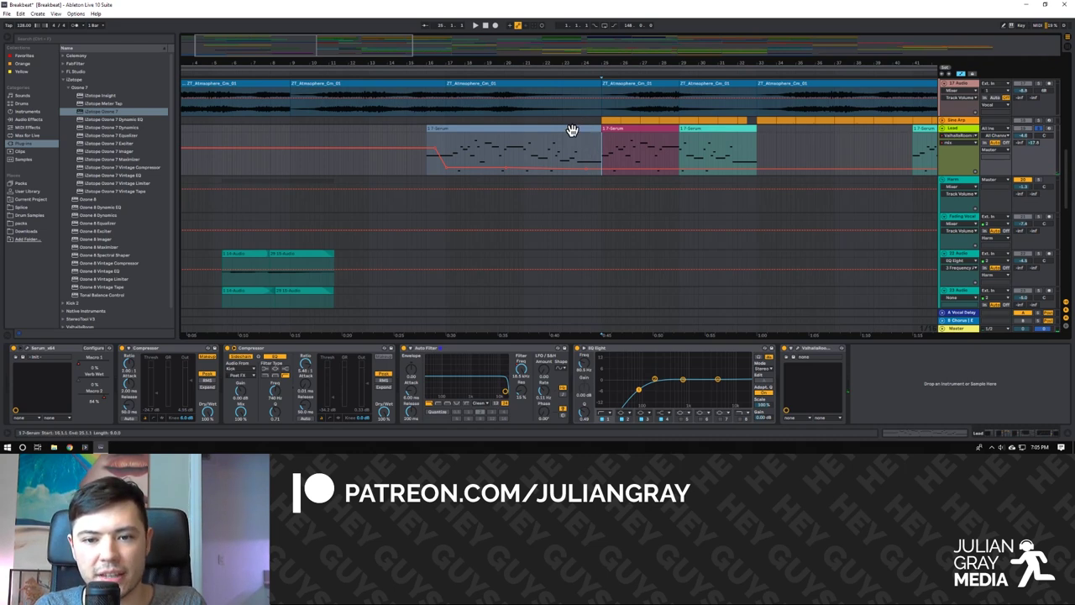
double_click(572, 130)
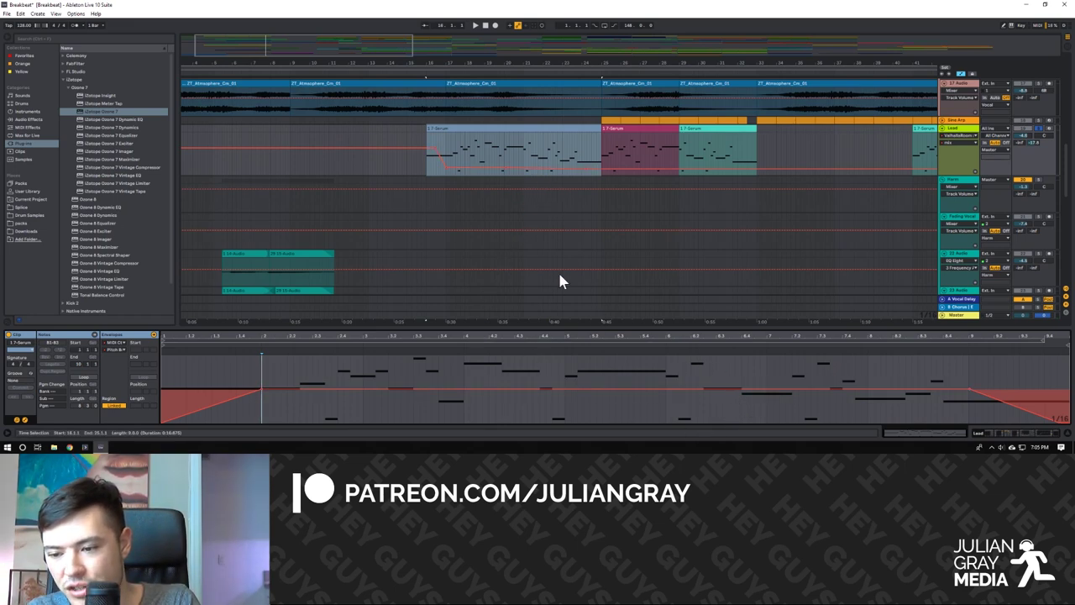
click(442, 141)
drag(416, 66, 417, 47)
scroll(820, 160, down, 2)
scroll(820, 163, up, 2)
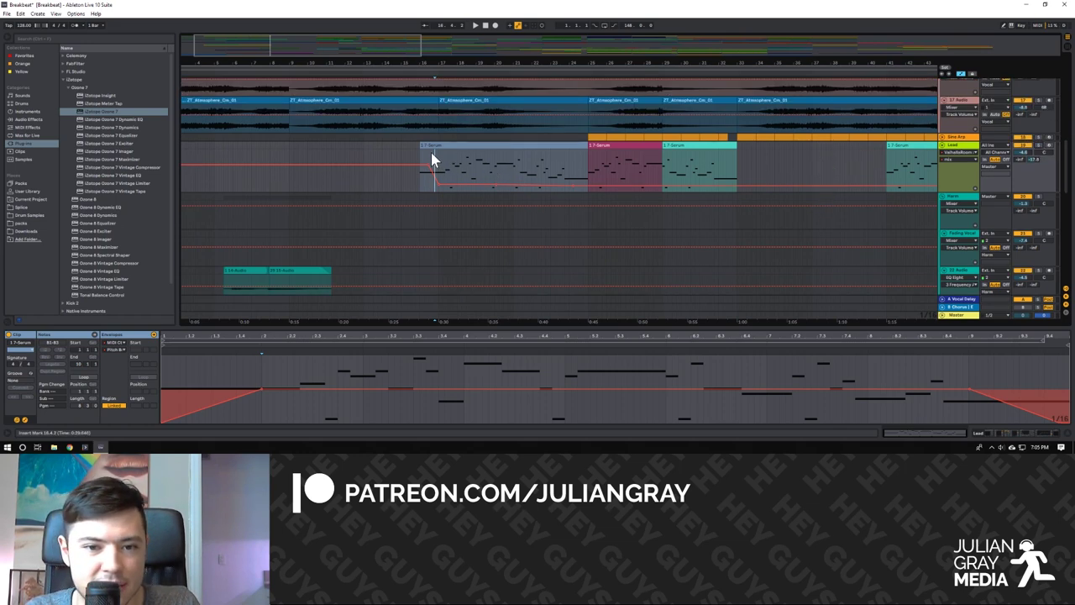
Play the arrangement from bar 16 and look through the other tracks for parts sounding alongside the Lead.
key(space)
scroll(492, 249, up, 1)
scroll(477, 217, down, 1)
scroll(479, 223, down, 1)
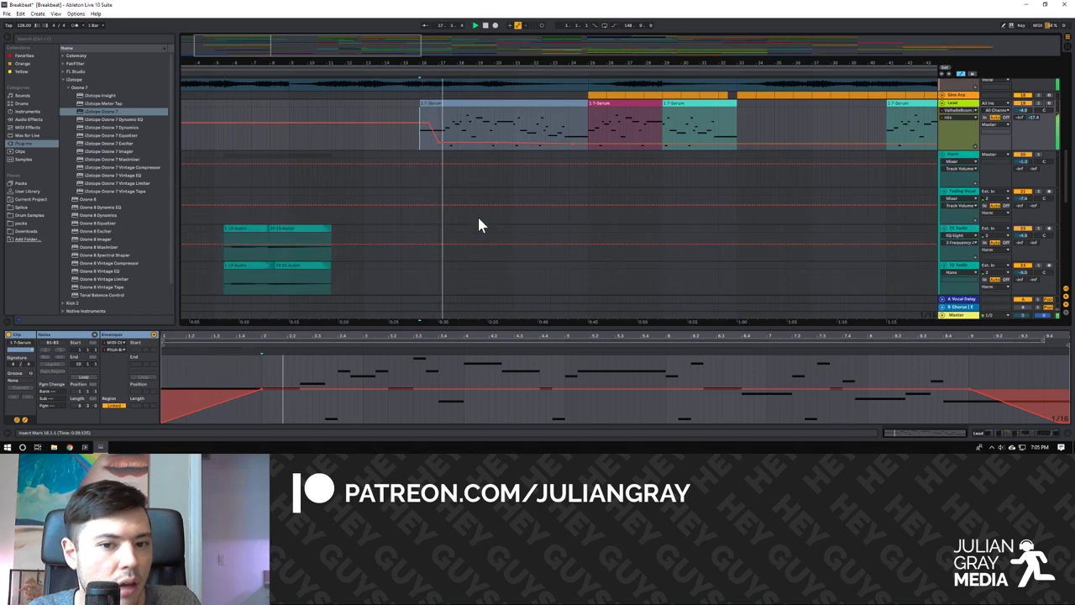
scroll(479, 223, down, 1)
scroll(479, 224, down, 1)
scroll(479, 222, down, 6)
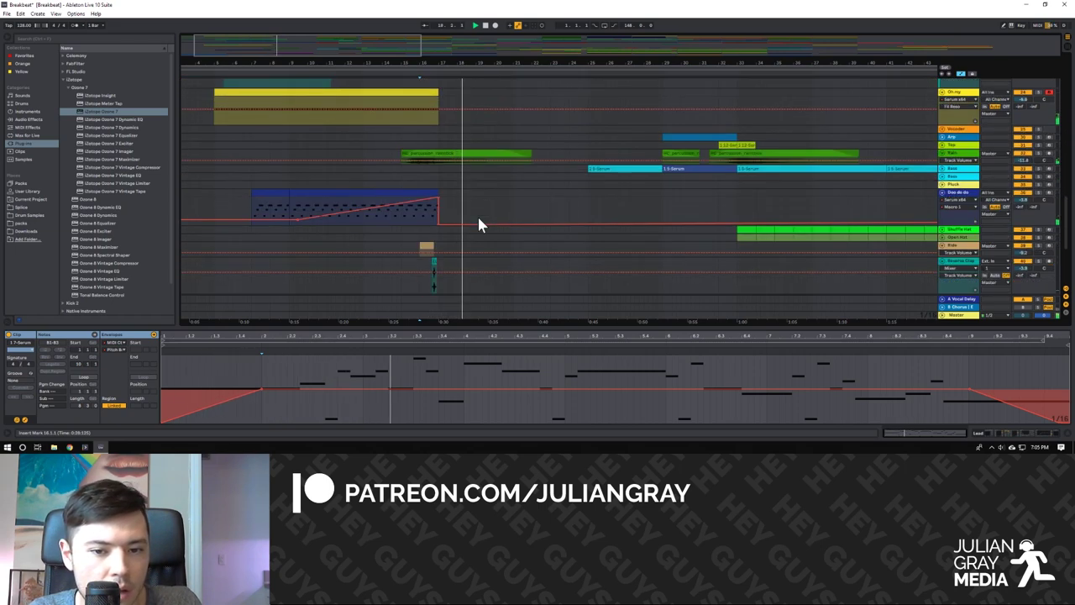
scroll(479, 225, down, 1)
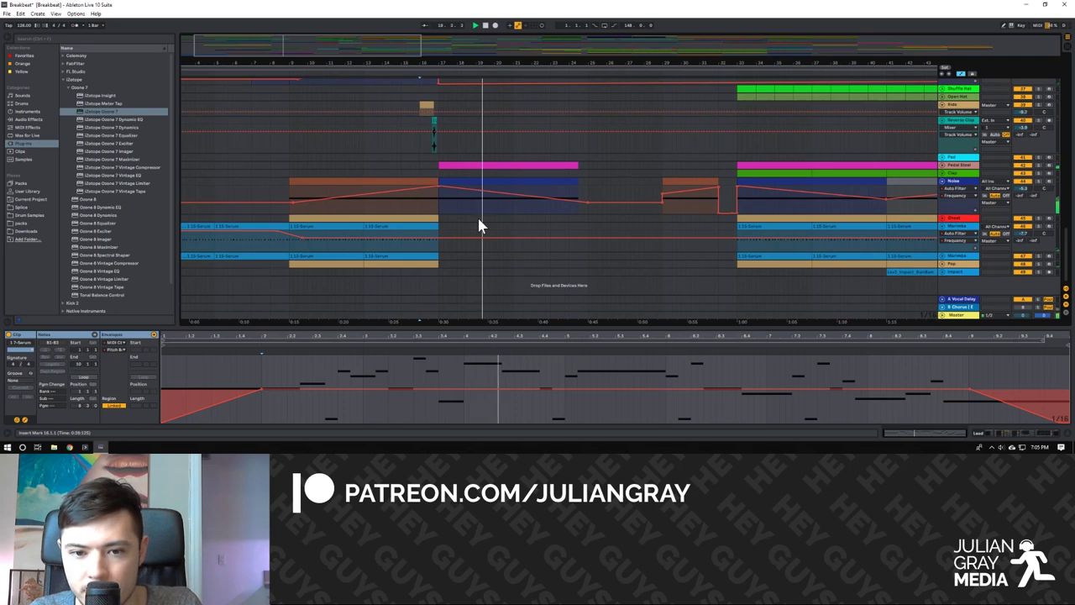
scroll(479, 225, up, 3)
scroll(479, 222, up, 8)
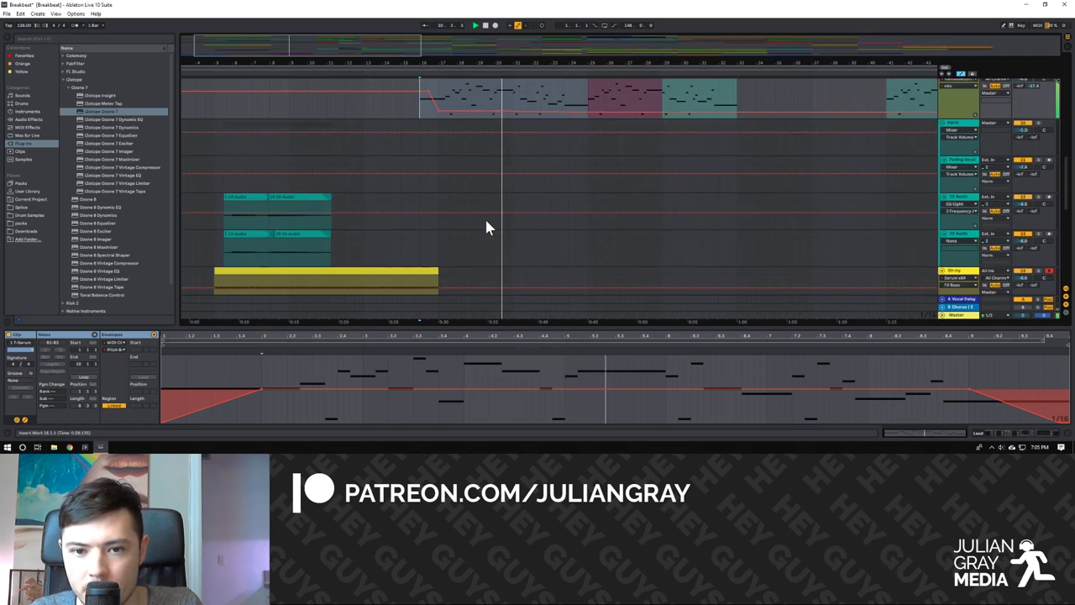
scroll(488, 228, up, 1)
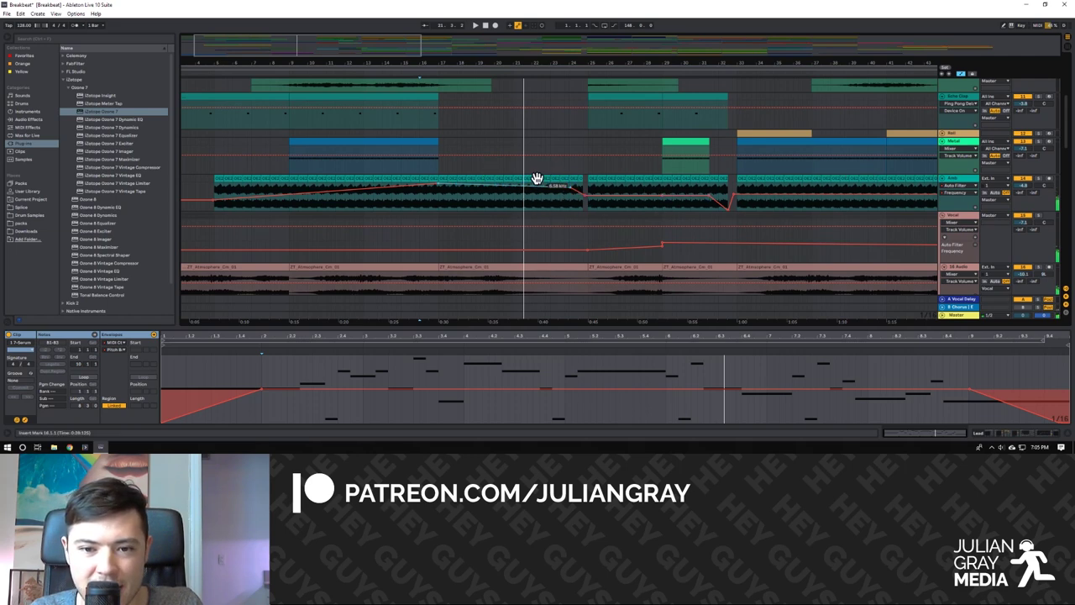
Show the Amb track's texture sample at bar 21 and examine its Auto Filter frequency automation.
click(513, 200)
scroll(512, 202, down, 1)
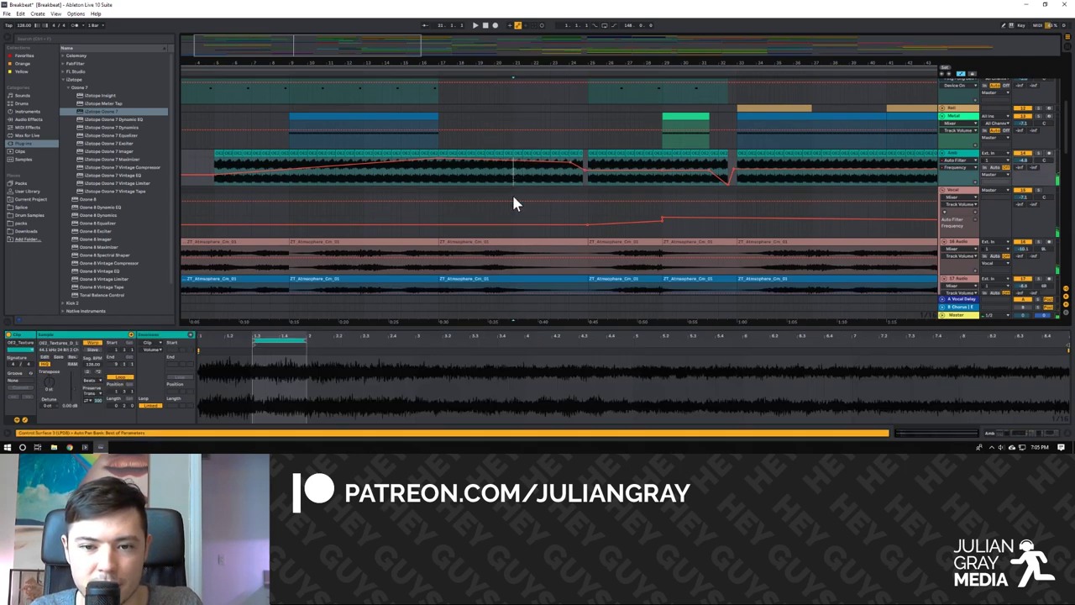
scroll(512, 202, up, 1)
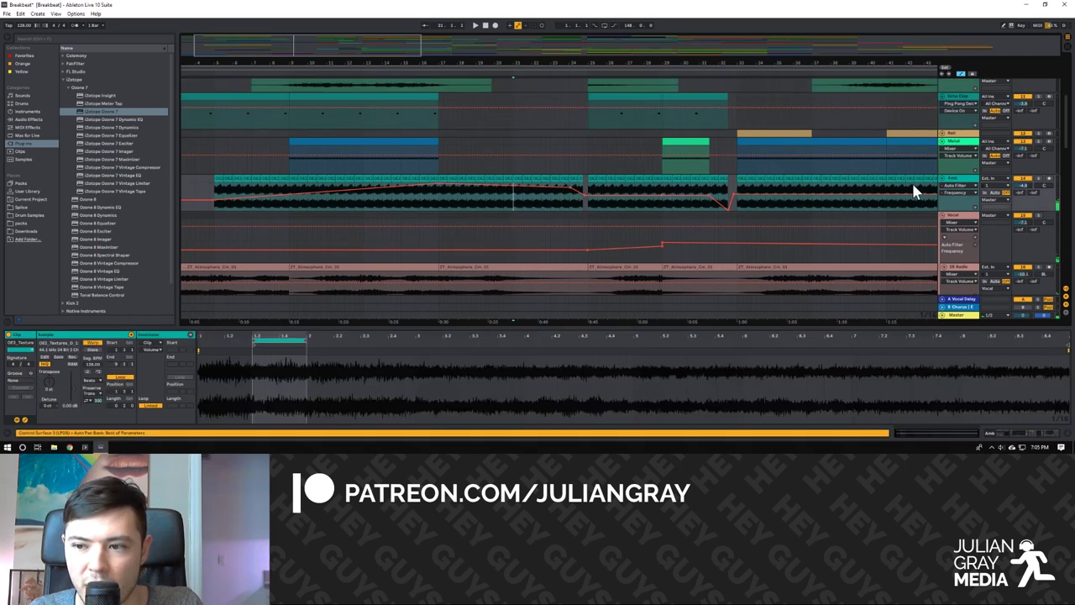
click(568, 206)
click(527, 206)
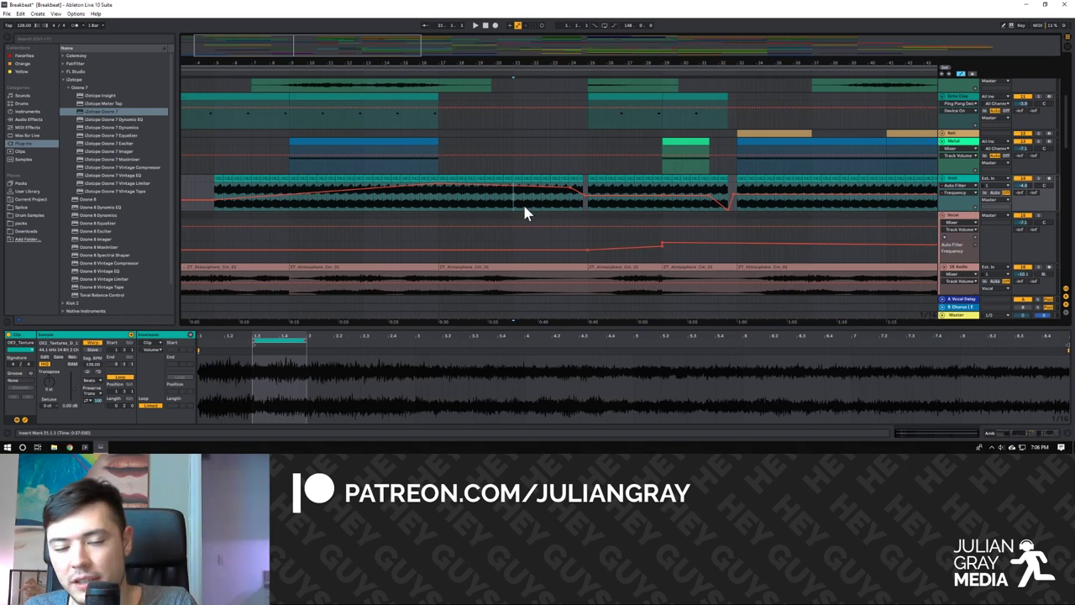
scroll(513, 202, down, 1)
scroll(516, 206, up, 2)
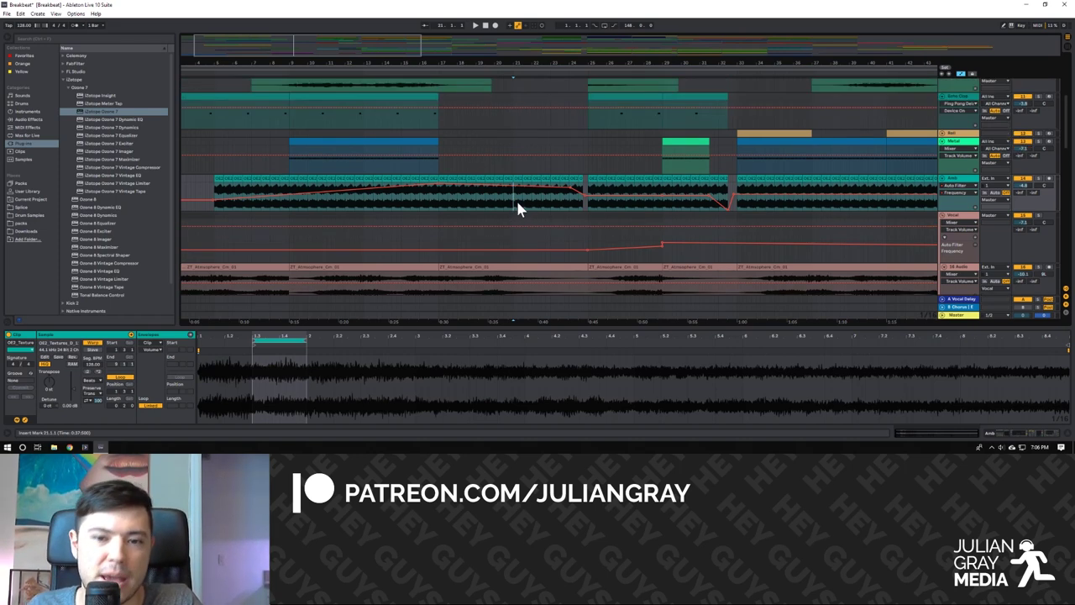
Play from bar 21 while looking over the drum, voice and atmosphere tracks, and select the first Lead clip.
scroll(516, 202, up, 5)
key(space)
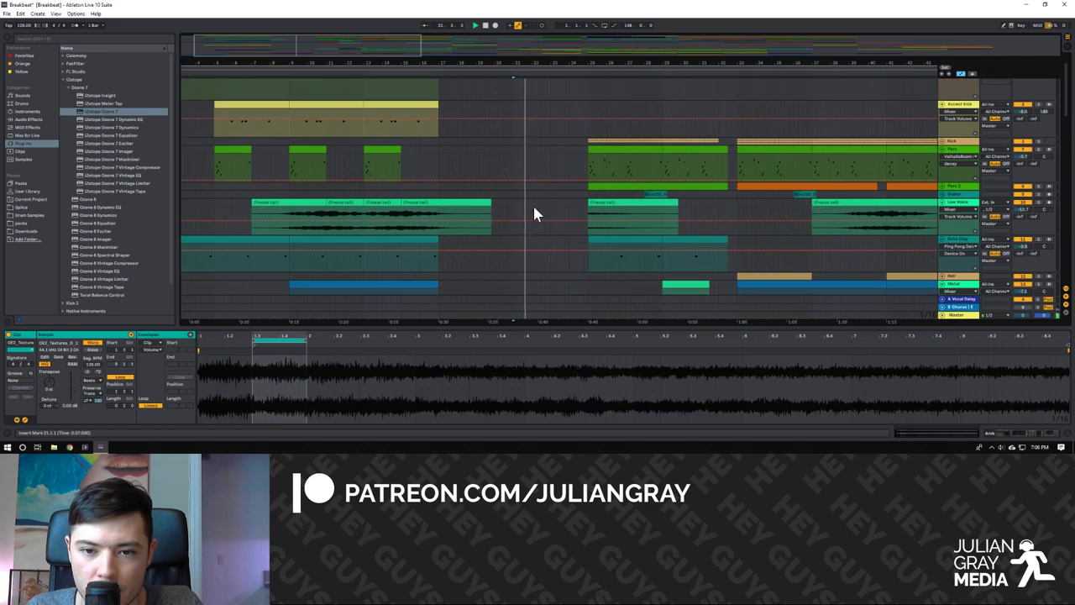
scroll(536, 214, down, 8)
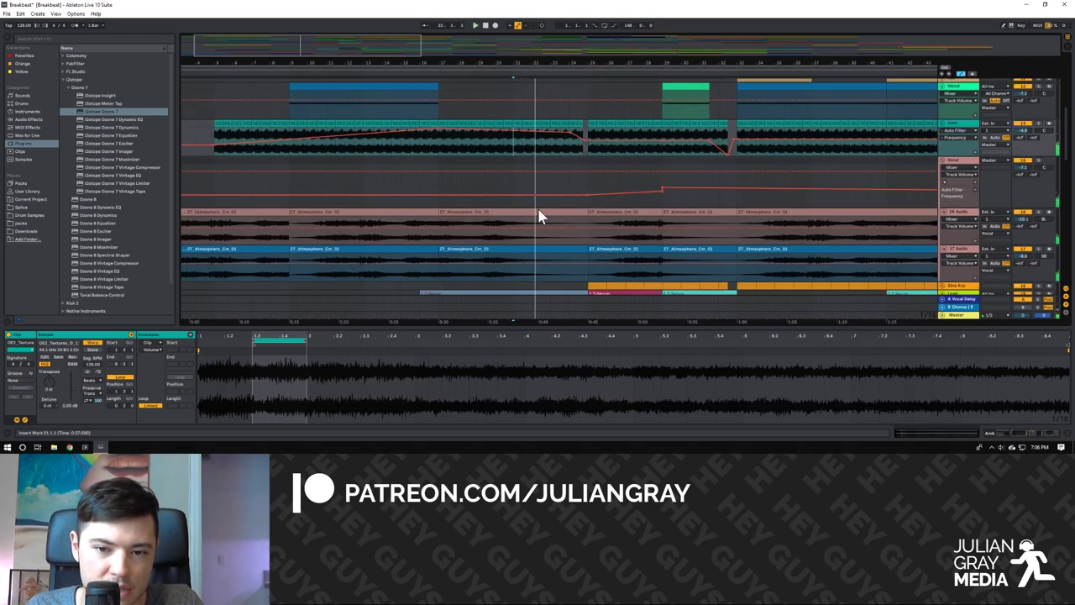
scroll(536, 210, down, 2)
click(532, 207)
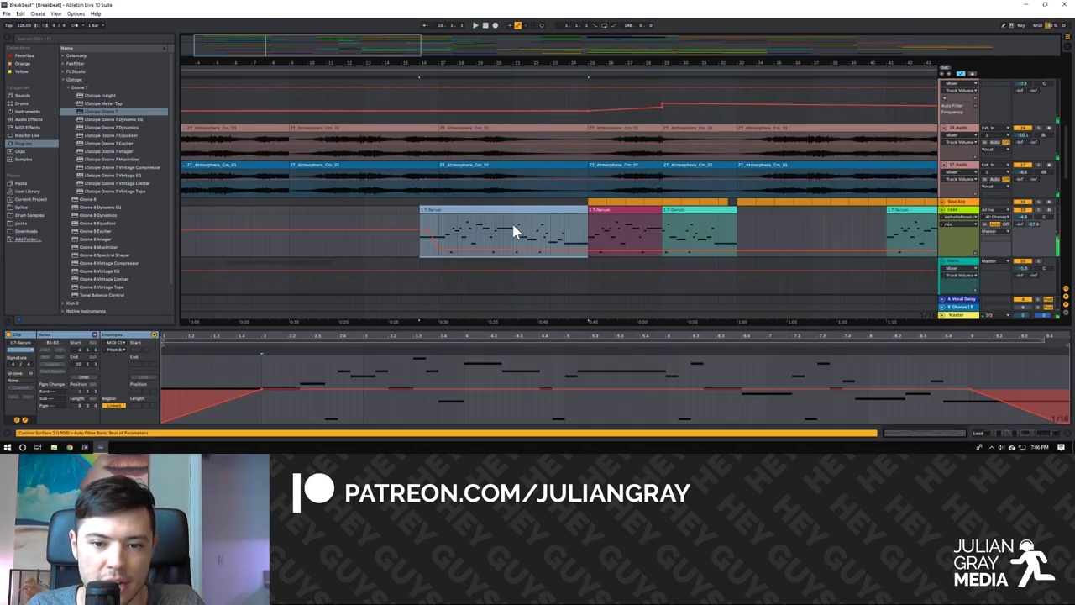
Replay the section from bar 21 while looking through the tracks, and place the start point just before bar 25.
scroll(512, 221, down, 2)
scroll(551, 206, up, 10)
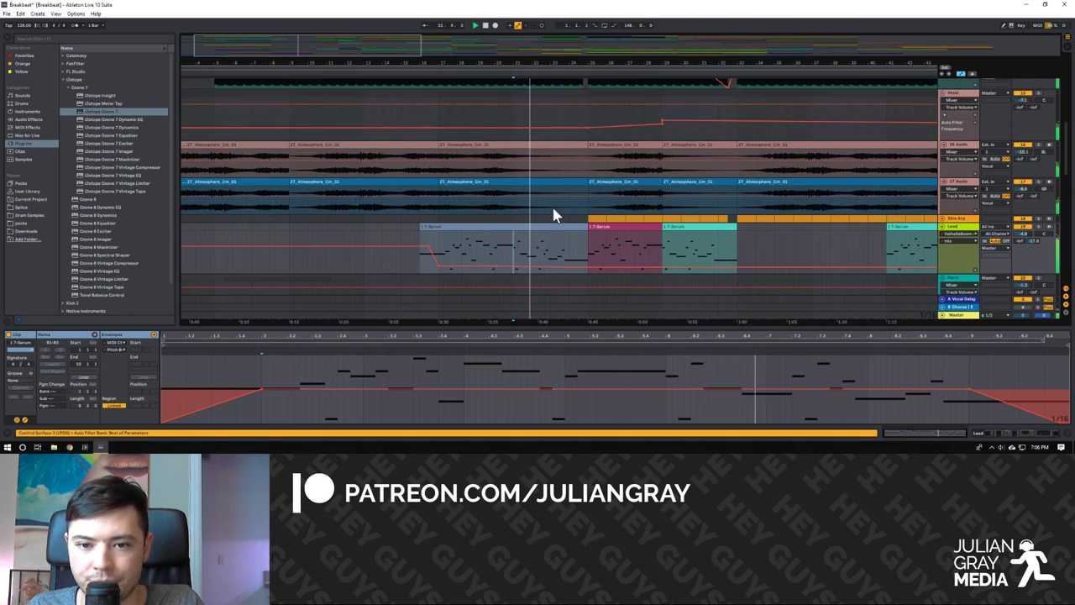
scroll(577, 217, up, 5)
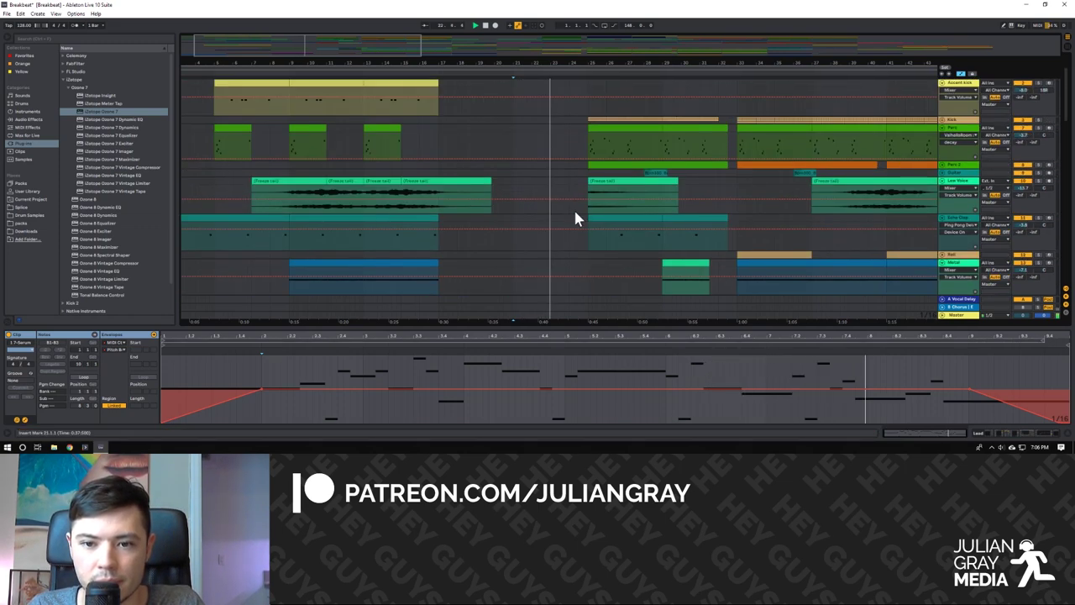
scroll(581, 221, down, 2)
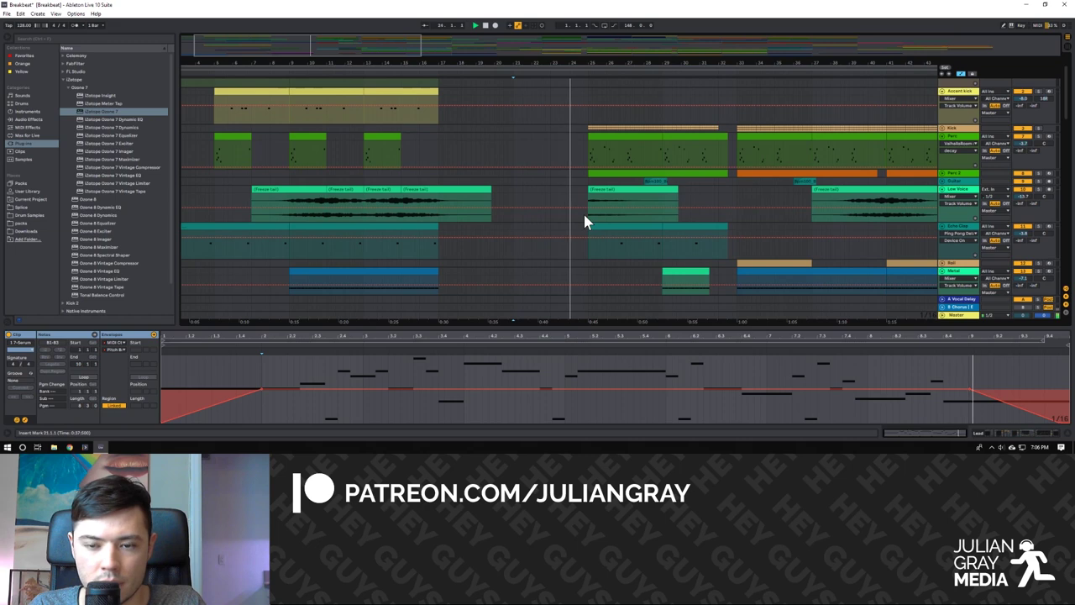
scroll(585, 222, down, 4)
scroll(584, 216, down, 10)
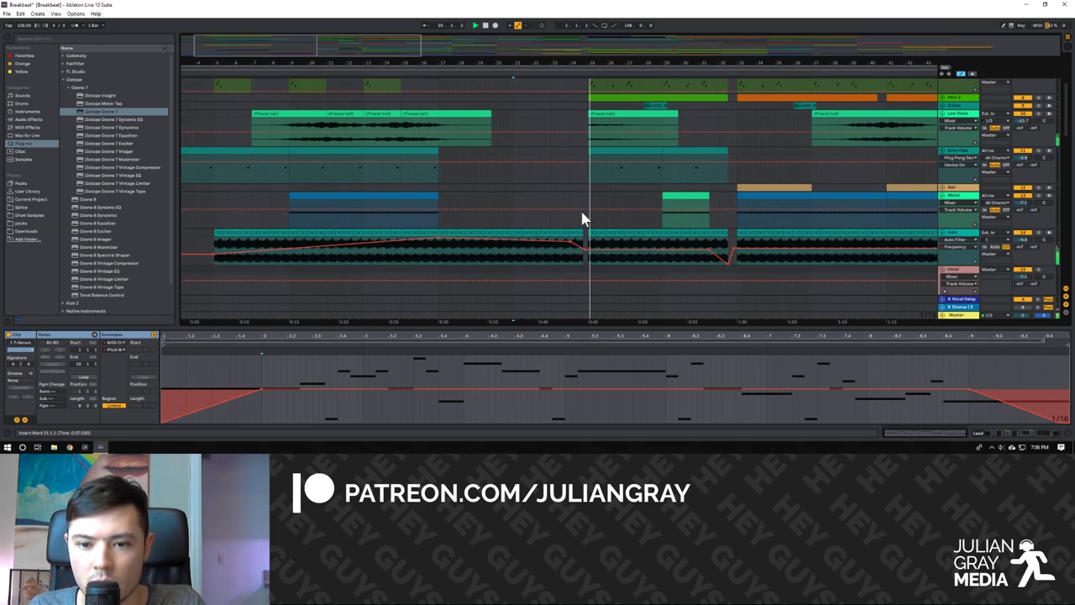
scroll(584, 216, down, 2)
click(582, 200)
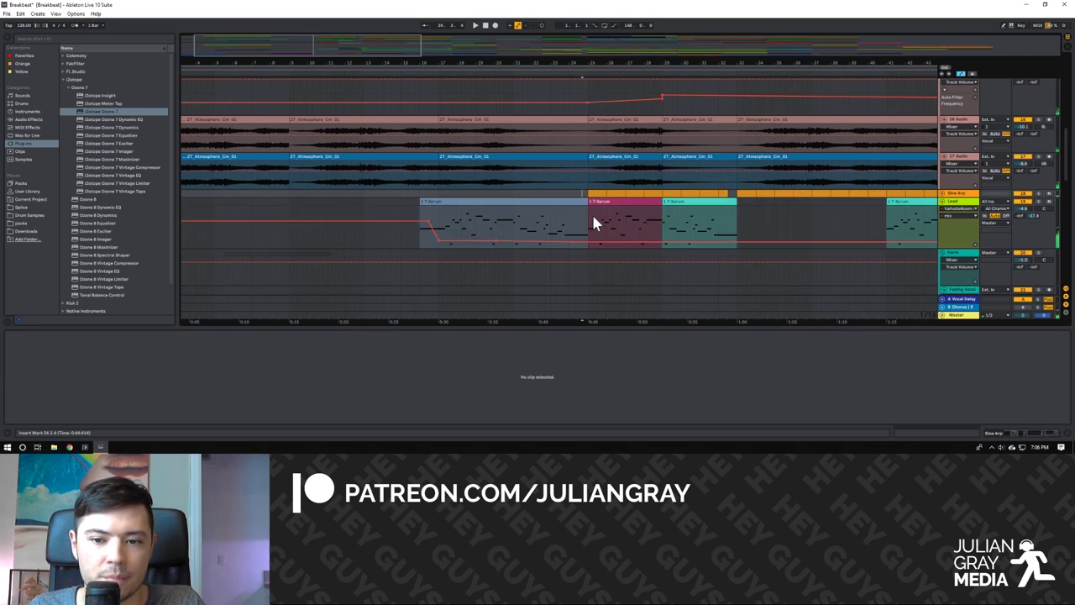
Unfold and solo the Bass track, and show the device chain for its first clip at bar 25.
scroll(592, 220, down, 12)
scroll(591, 222, down, 3)
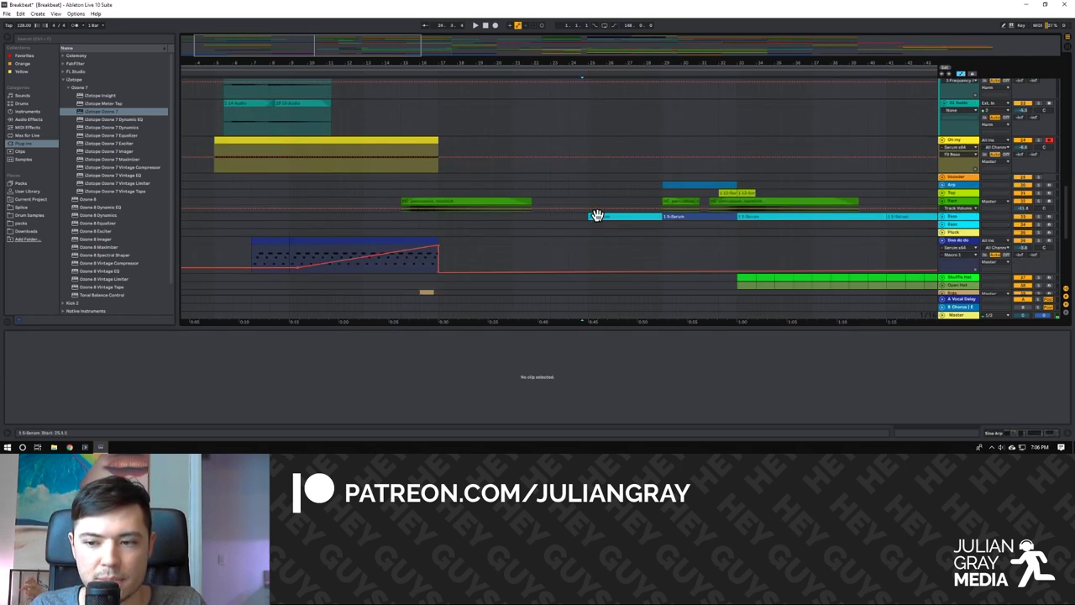
click(942, 216)
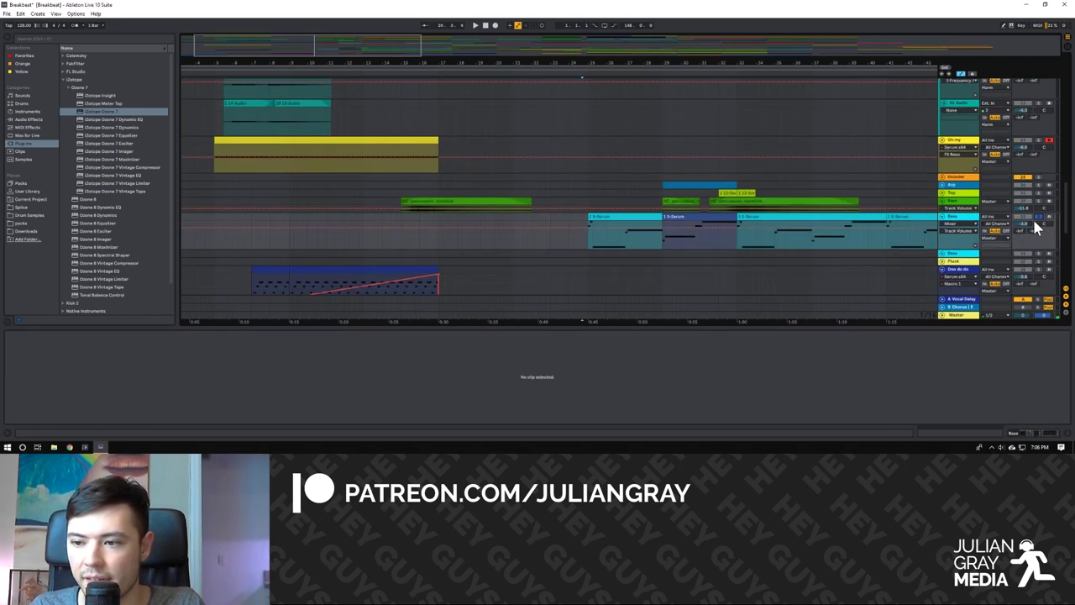
click(595, 220)
click(1046, 438)
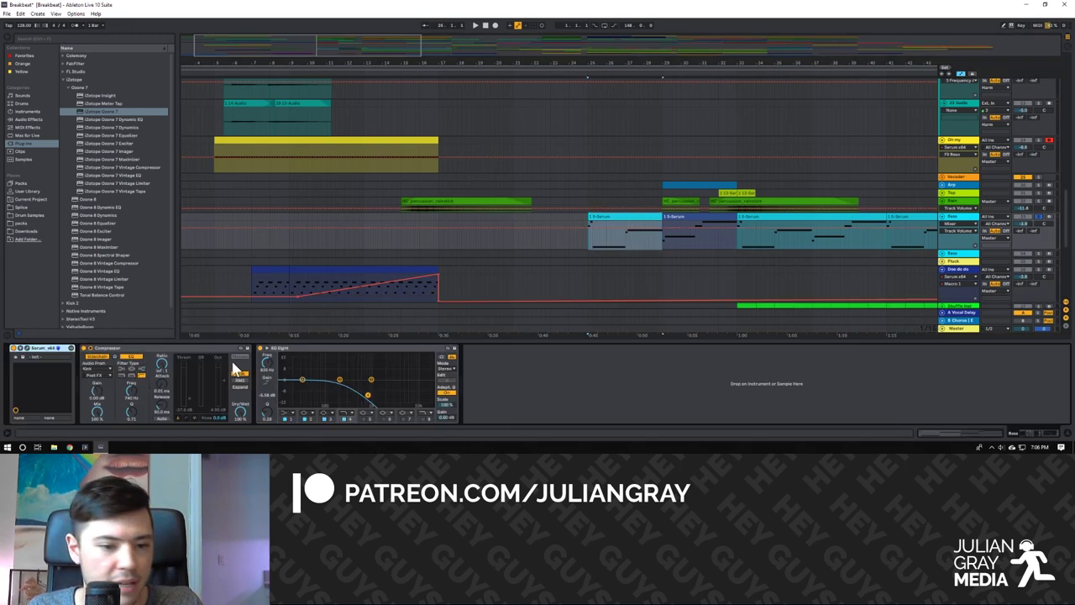
Open the Bass track's Serum synth, audition it from just before bar 25, and examine its oscillators and effects.
click(31, 349)
drag(566, 84, 475, 99)
click(587, 225)
key(space)
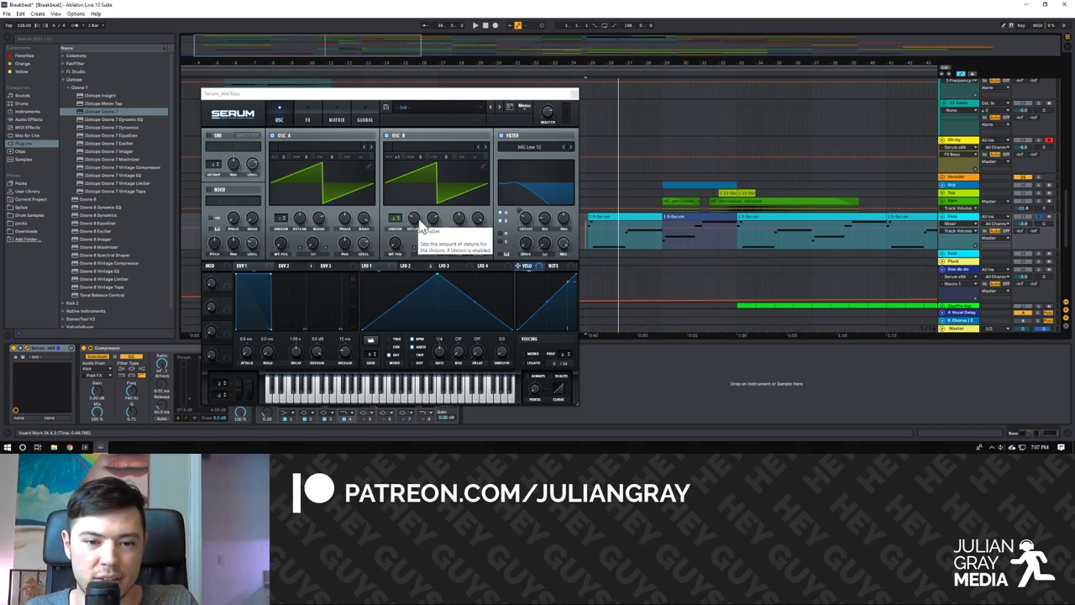
click(320, 119)
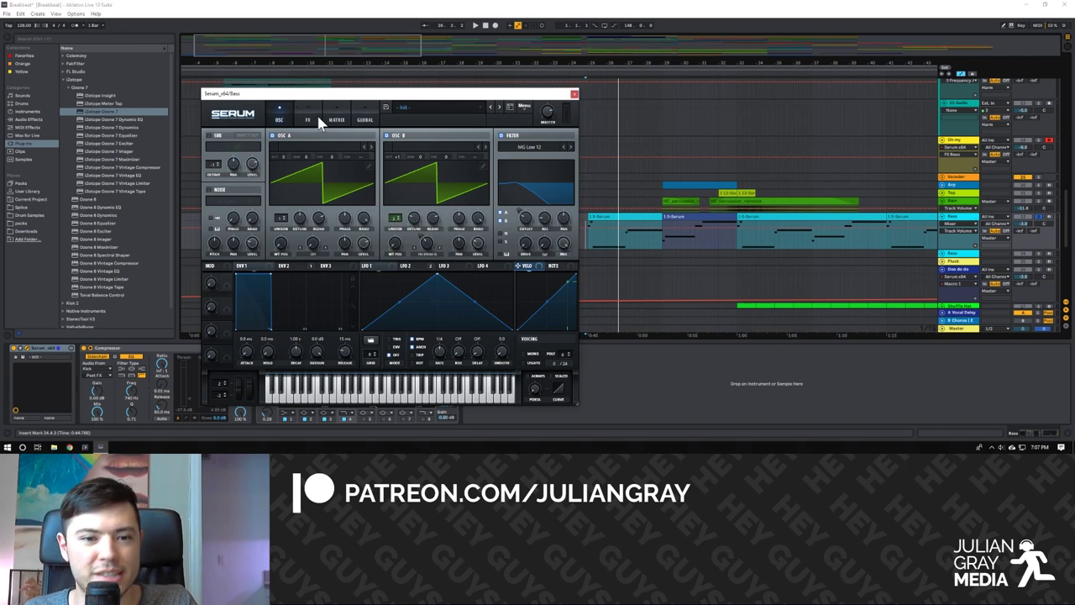
click(278, 119)
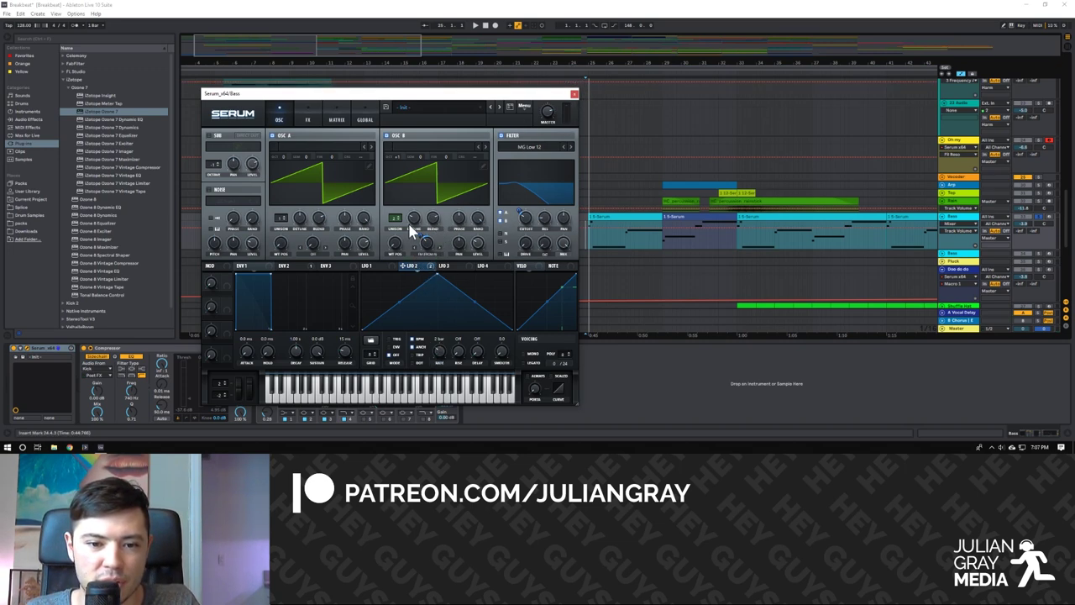
Close the Bass synth and play the soloed Bass from just before bar 25 through its clips past bar 29.
click(573, 94)
click(589, 239)
click(701, 229)
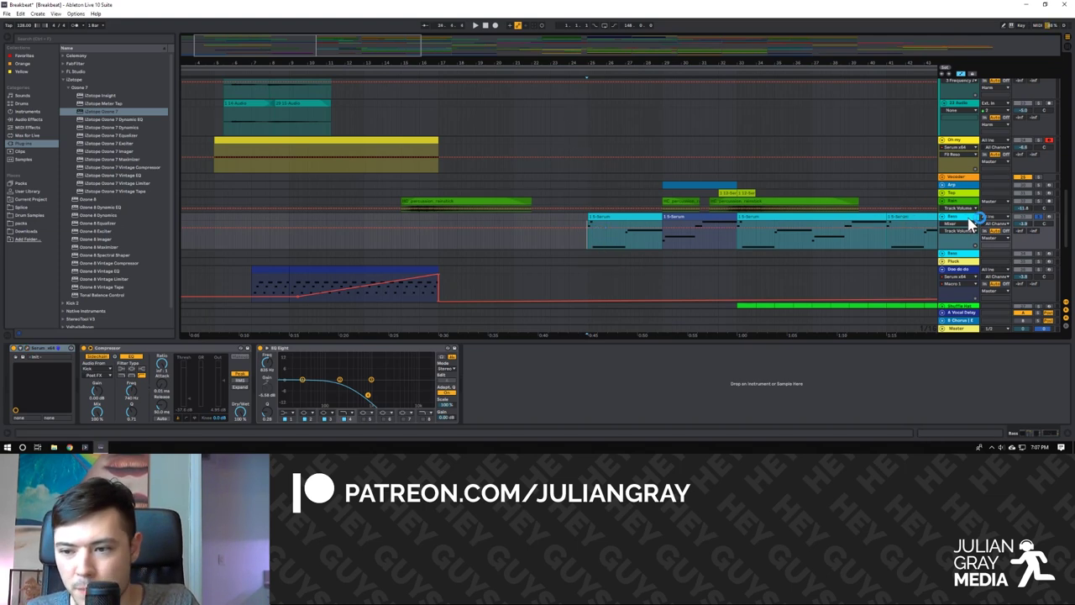
click(967, 217)
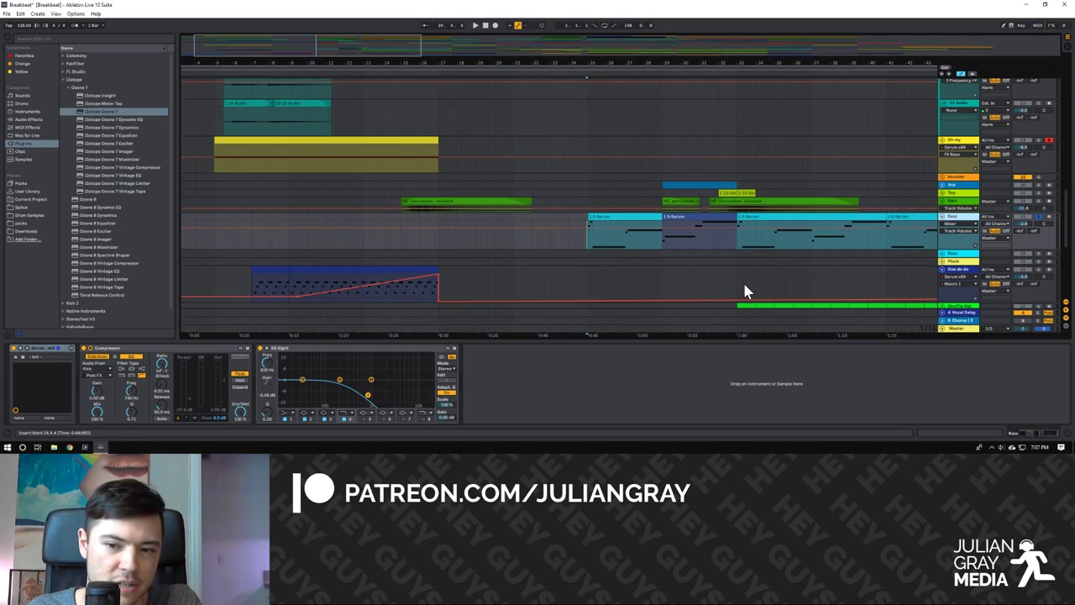
key(space)
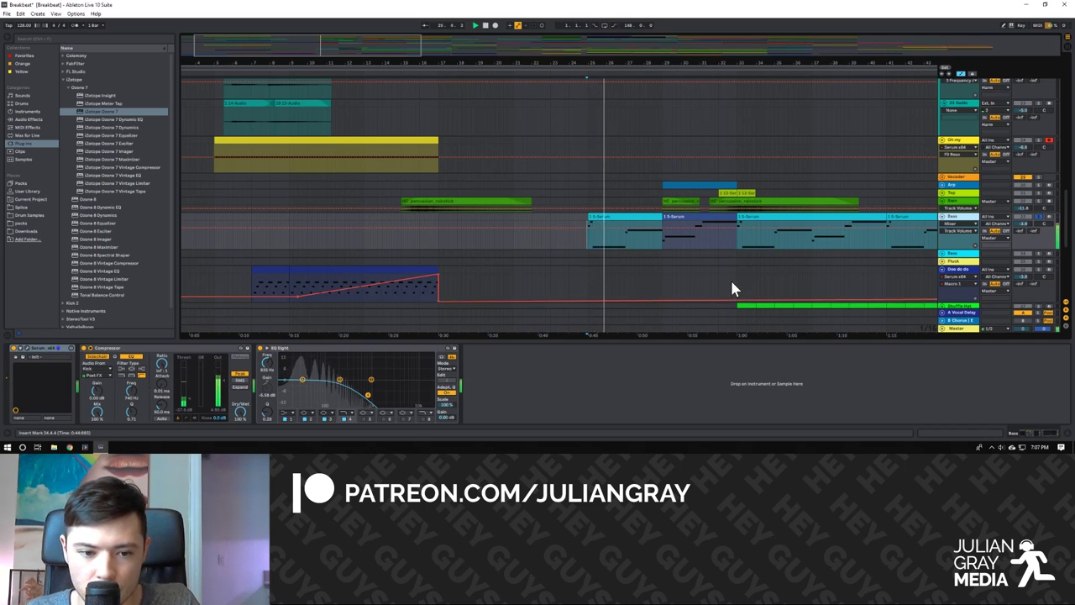
scroll(730, 279, down, 3)
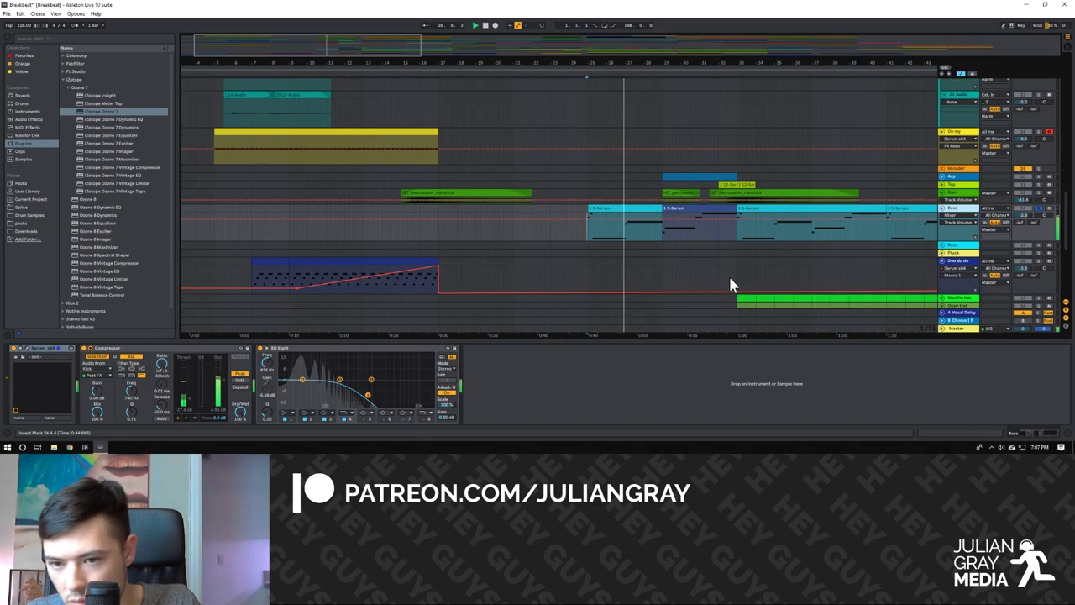
scroll(730, 286, down, 1)
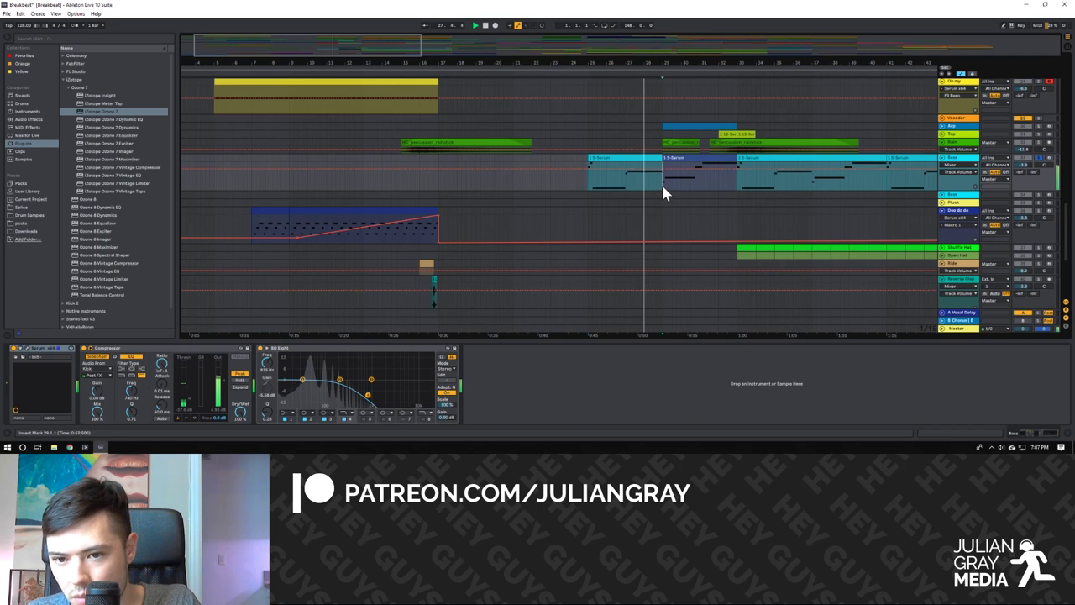
scroll(559, 206, right, 5)
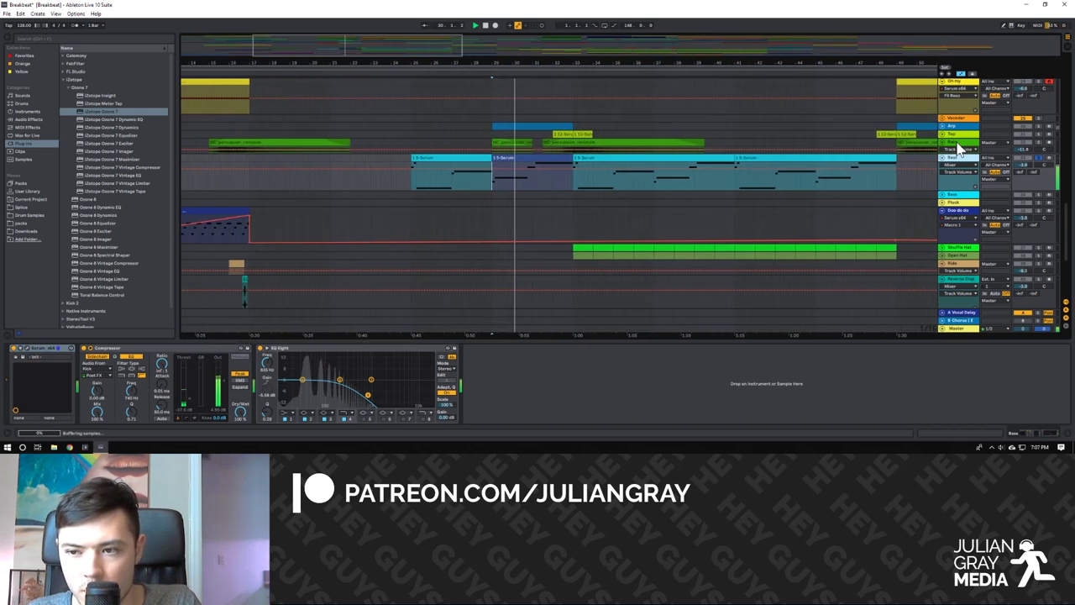
Show the Rain track's effect chain and look through the lower tracks for parts sounding from bar 29.
click(958, 144)
scroll(916, 152, down, 5)
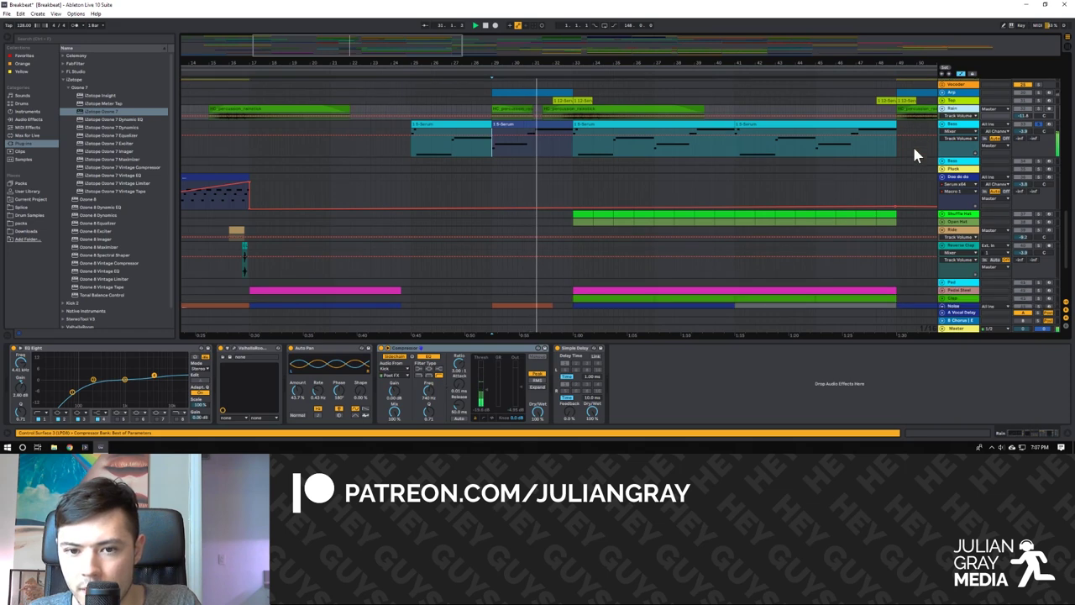
scroll(914, 155, down, 3)
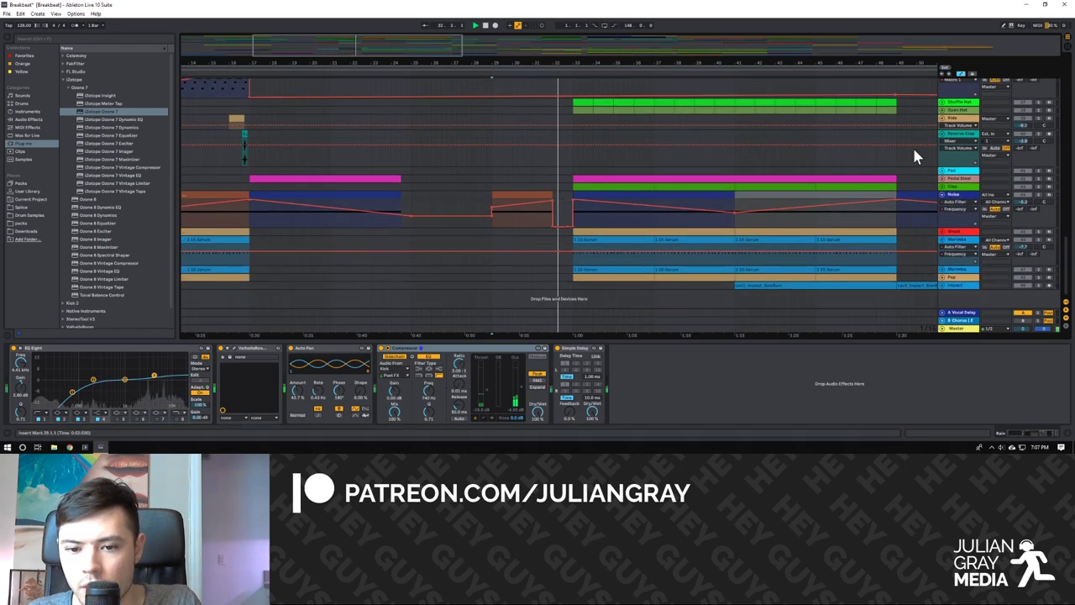
scroll(914, 155, up, 3)
scroll(565, 220, up, 2)
scroll(565, 221, down, 2)
scroll(564, 225, down, 2)
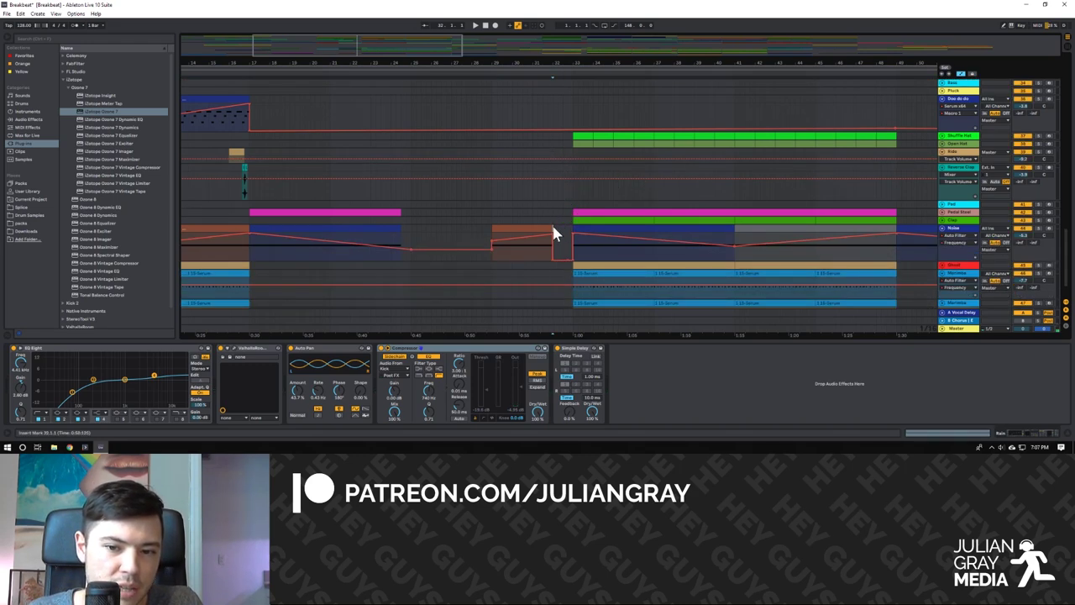
Play the Noise track from bar 28 and examine its Auto Filter frequency automation up to the drop at bar 32.
click(551, 227)
key(space)
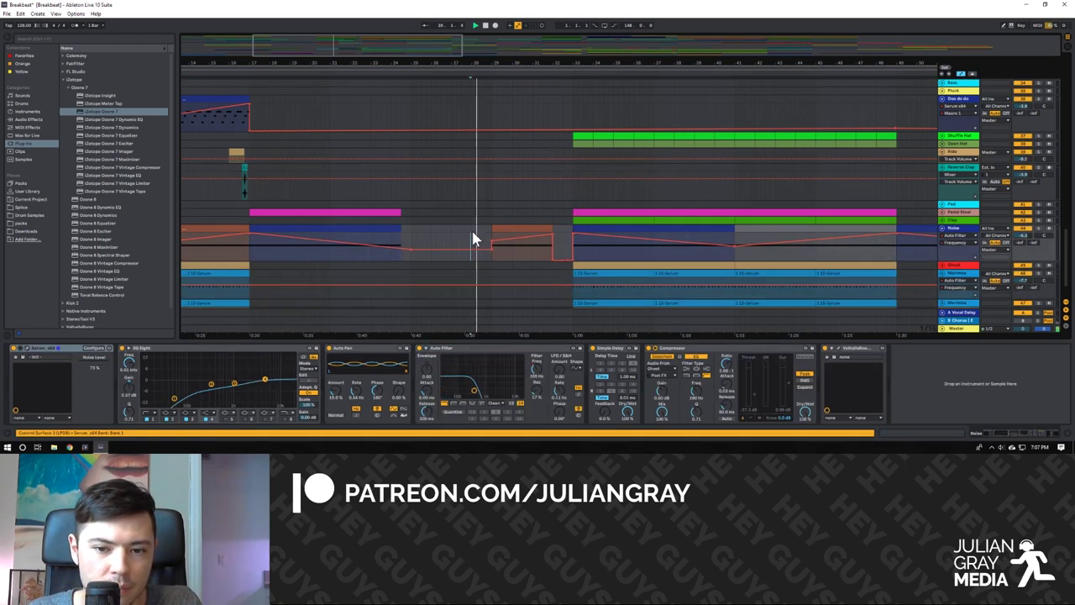
click(514, 226)
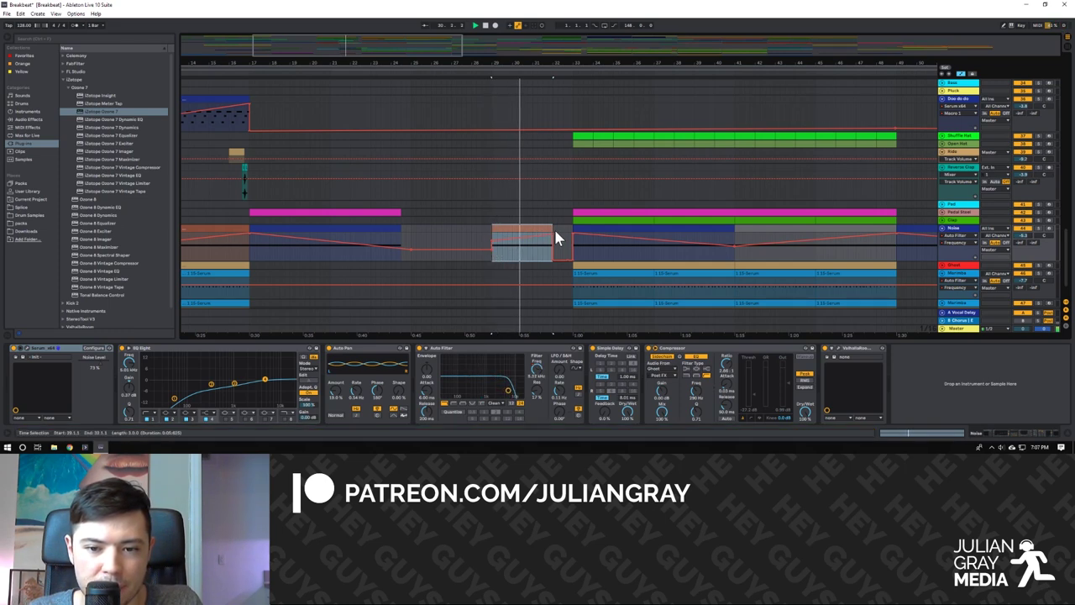
click(554, 227)
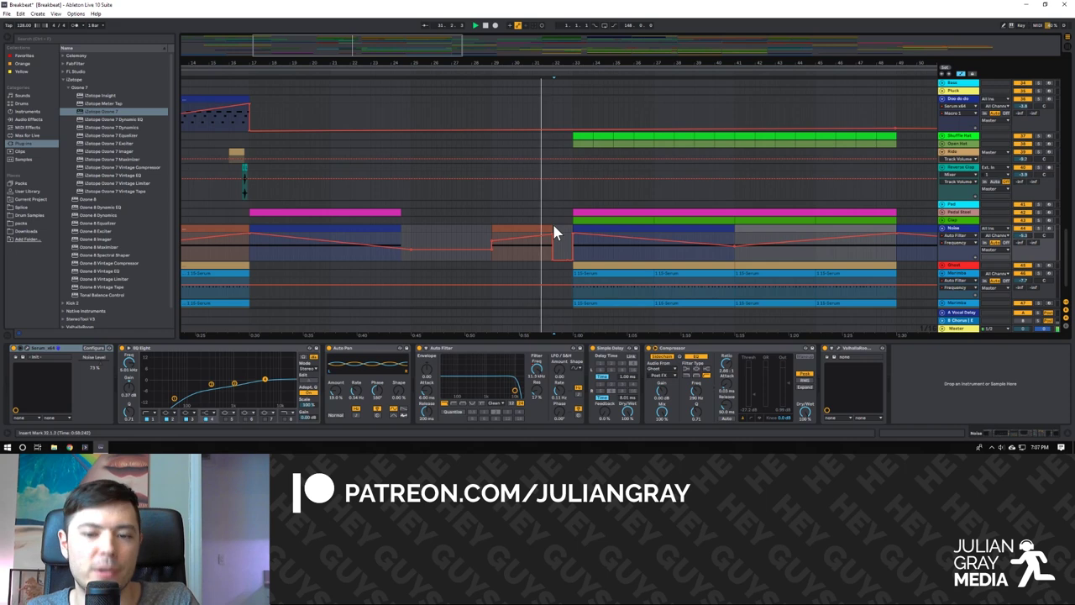
scroll(555, 227, down, 2)
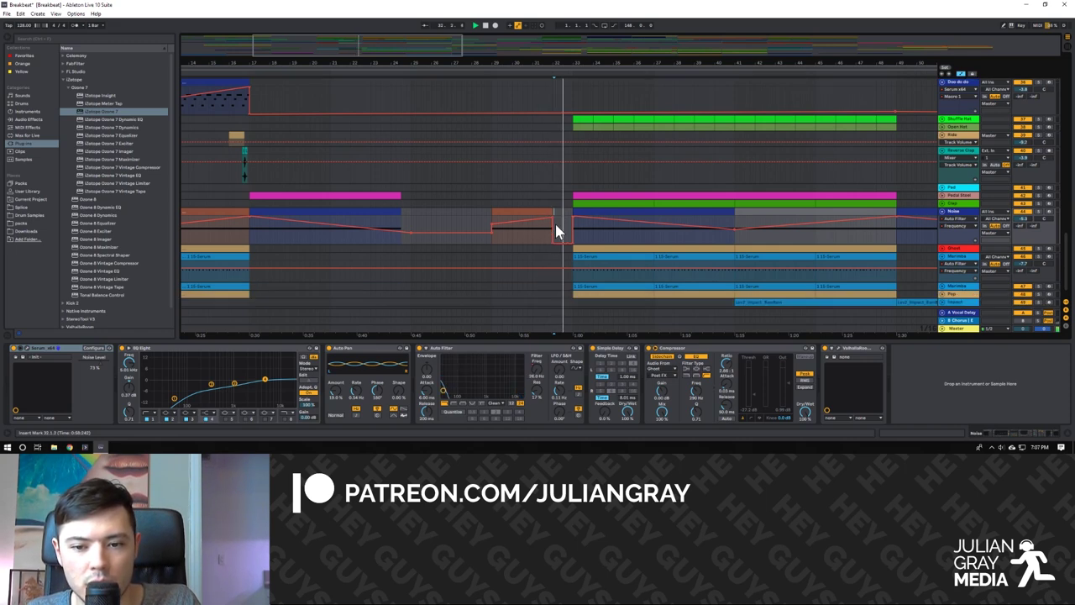
Unfold and solo the Arp track, and audition its clip from bar 29.
scroll(556, 227, up, 4)
scroll(555, 227, up, 3)
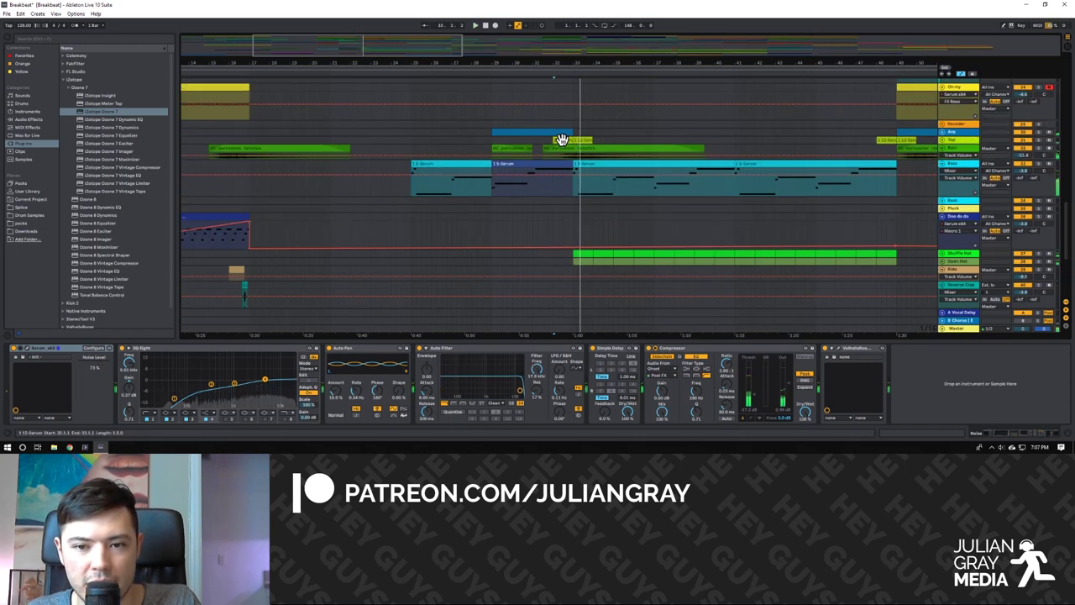
scroll(546, 174, up, 2)
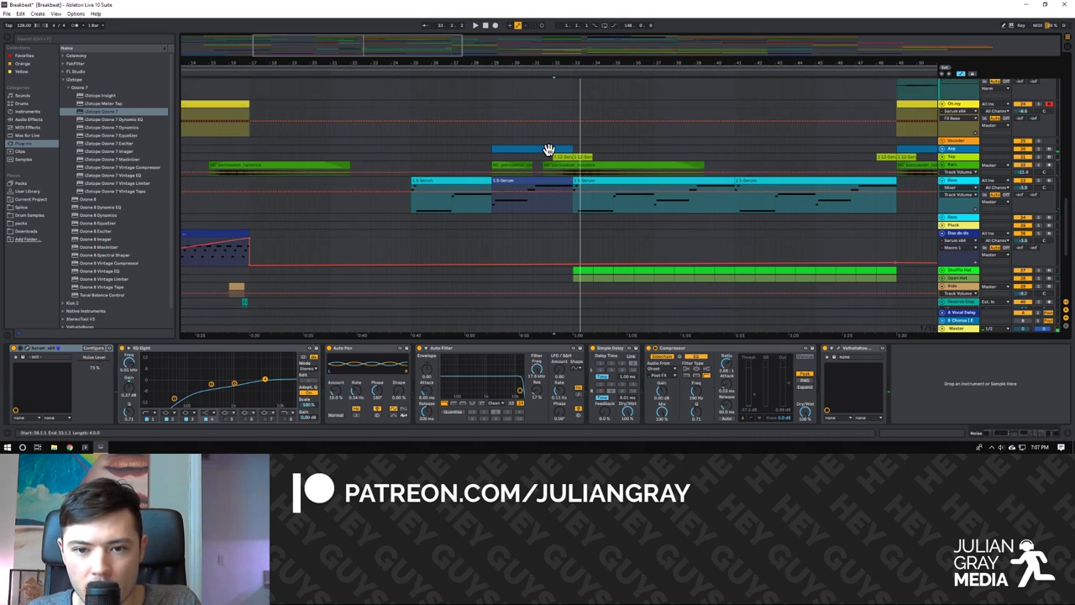
click(547, 151)
click(944, 151)
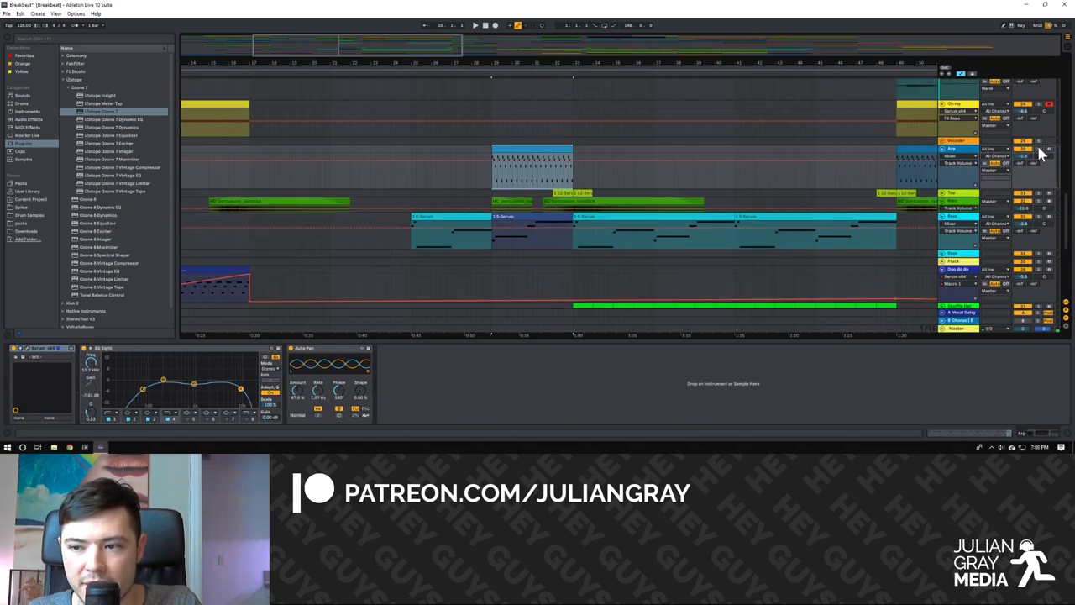
click(491, 183)
key(space)
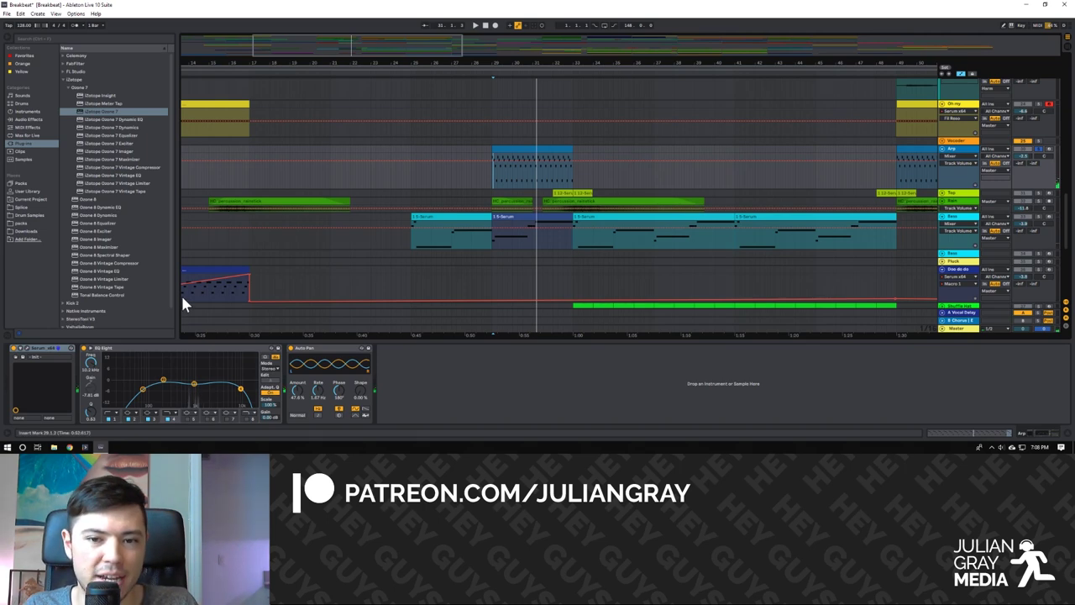
Open the Arp's Serum synth, replay the part, and examine its oscillator, LFO 2 and effects rack.
click(25, 355)
drag(360, 125, 342, 74)
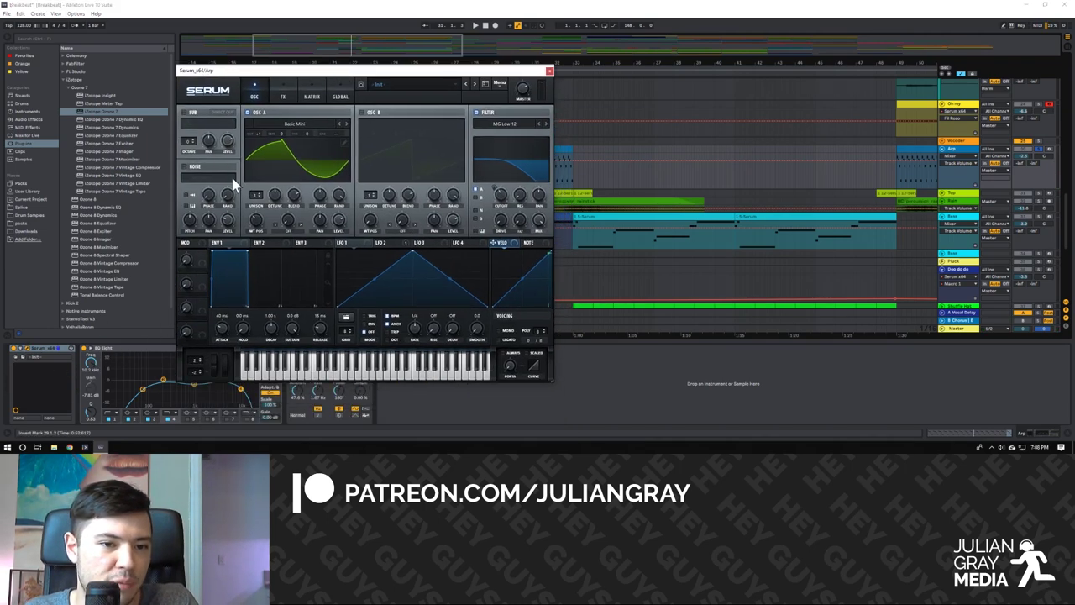
key(space)
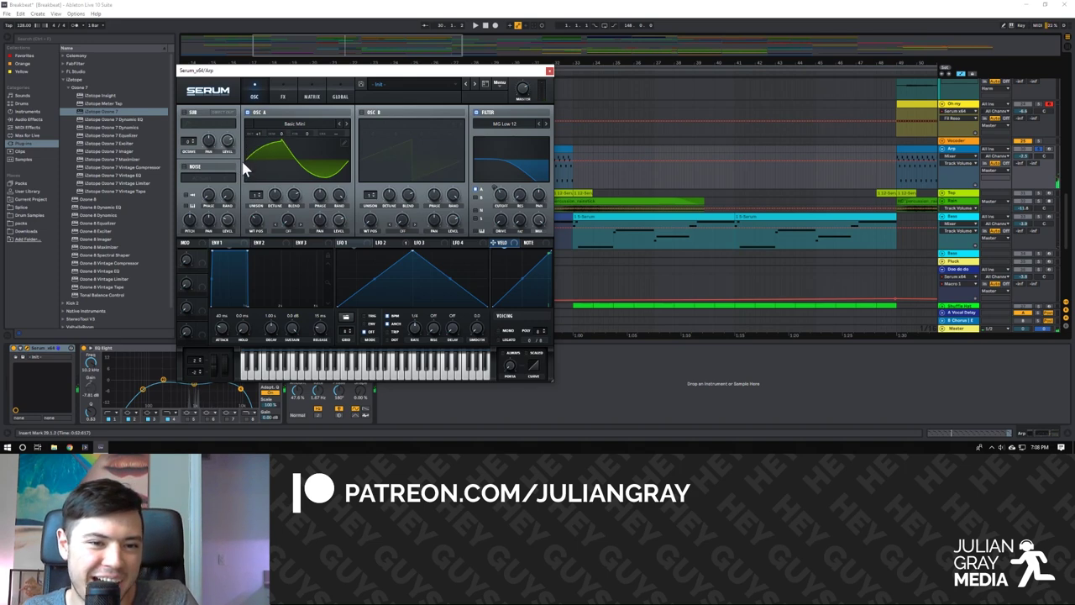
drag(468, 71, 357, 88)
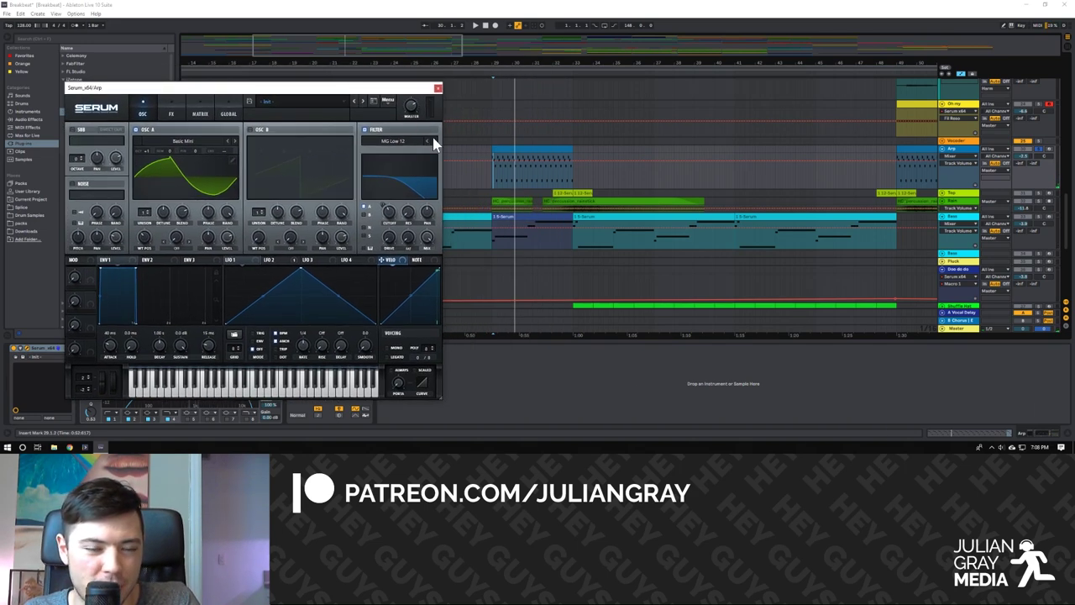
click(275, 261)
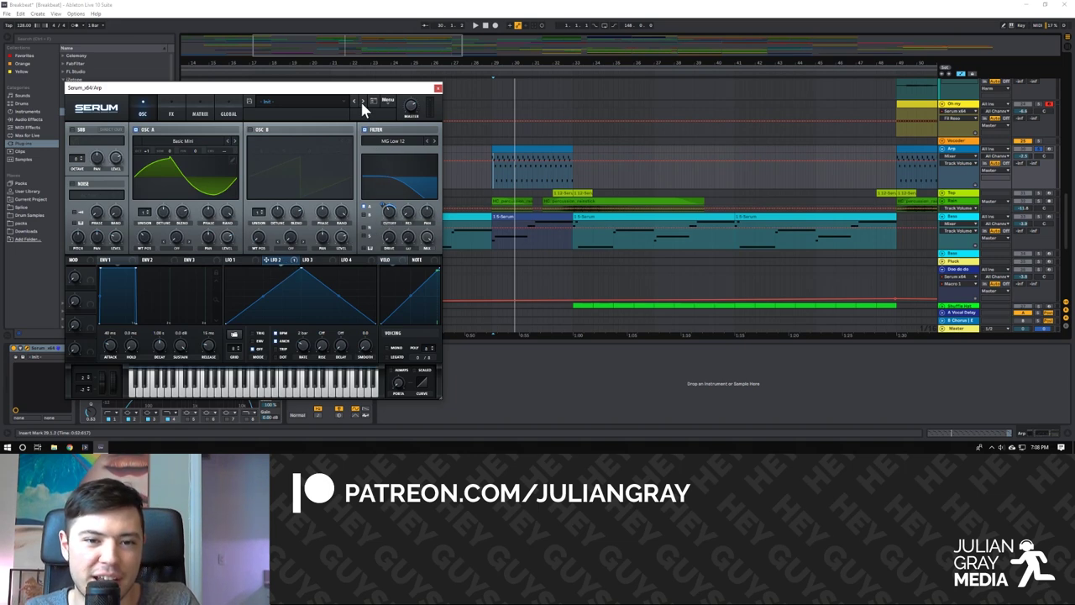
click(168, 114)
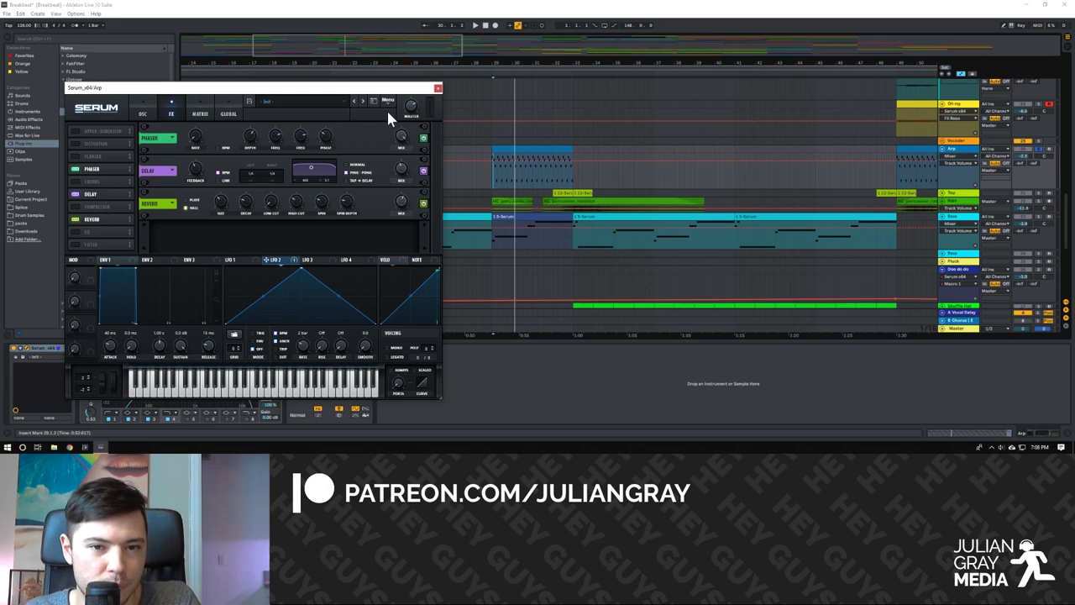
click(437, 88)
Play the Arp with the full mix from bar 29 while looking up through the tracks to the Lead.
scroll(725, 192, down, 1)
scroll(725, 192, up, 2)
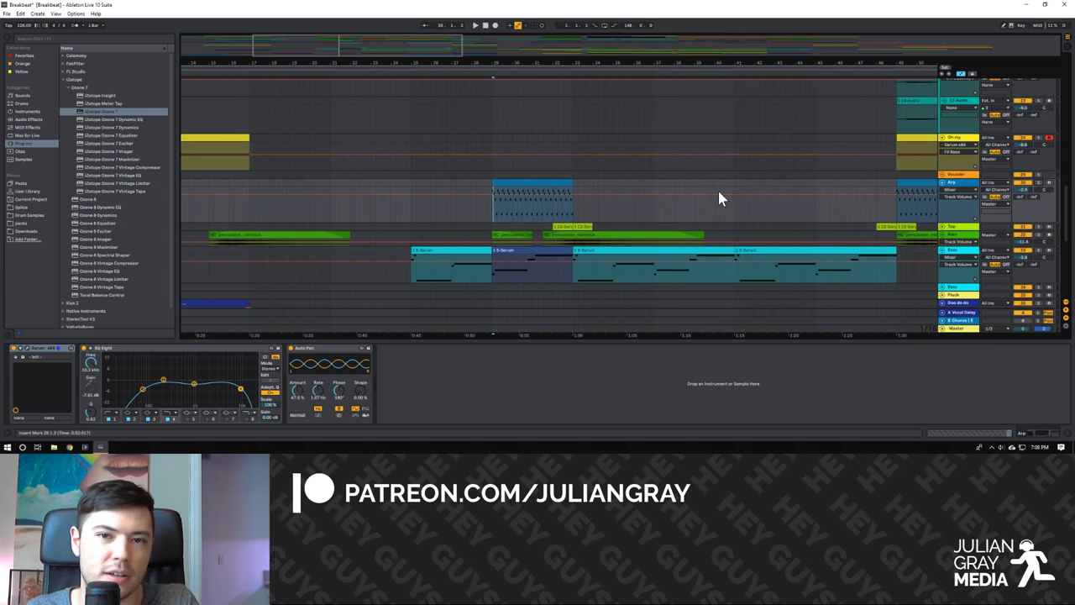
key(space)
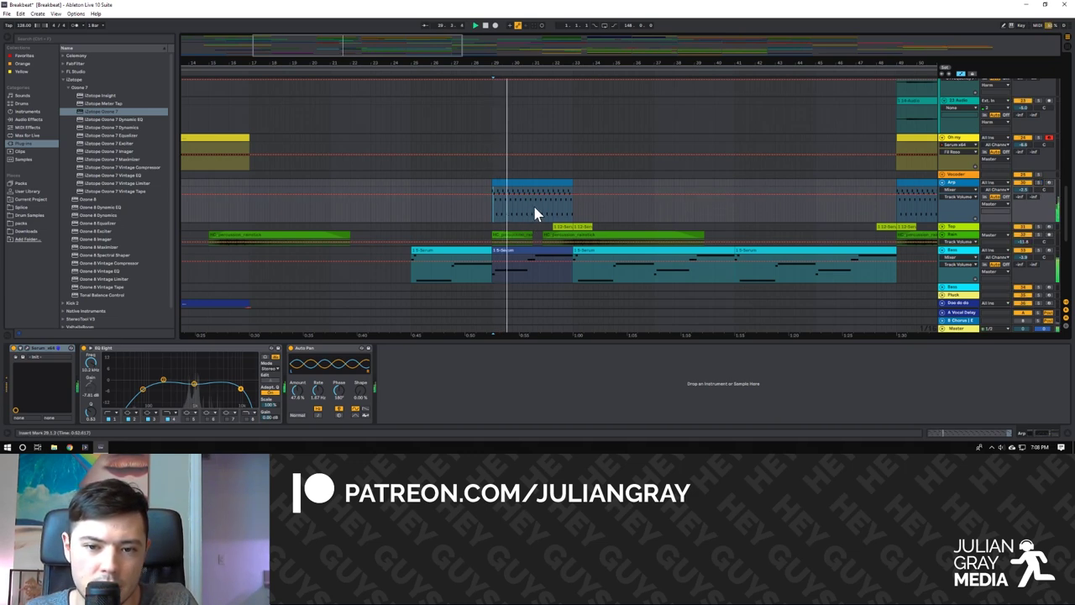
scroll(534, 207, down, 1)
scroll(535, 210, up, 3)
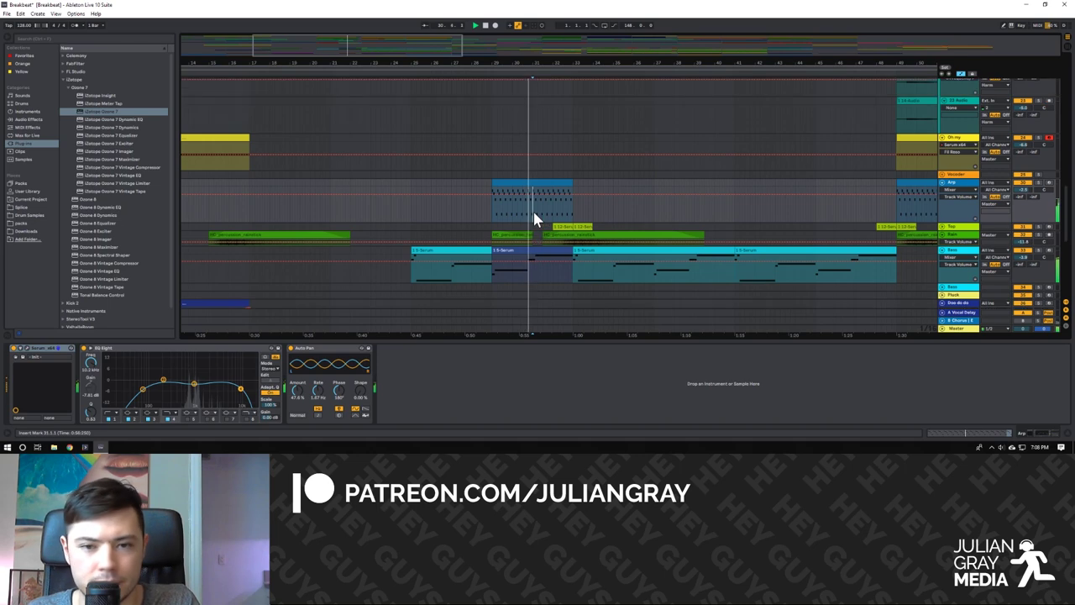
scroll(534, 218, up, 5)
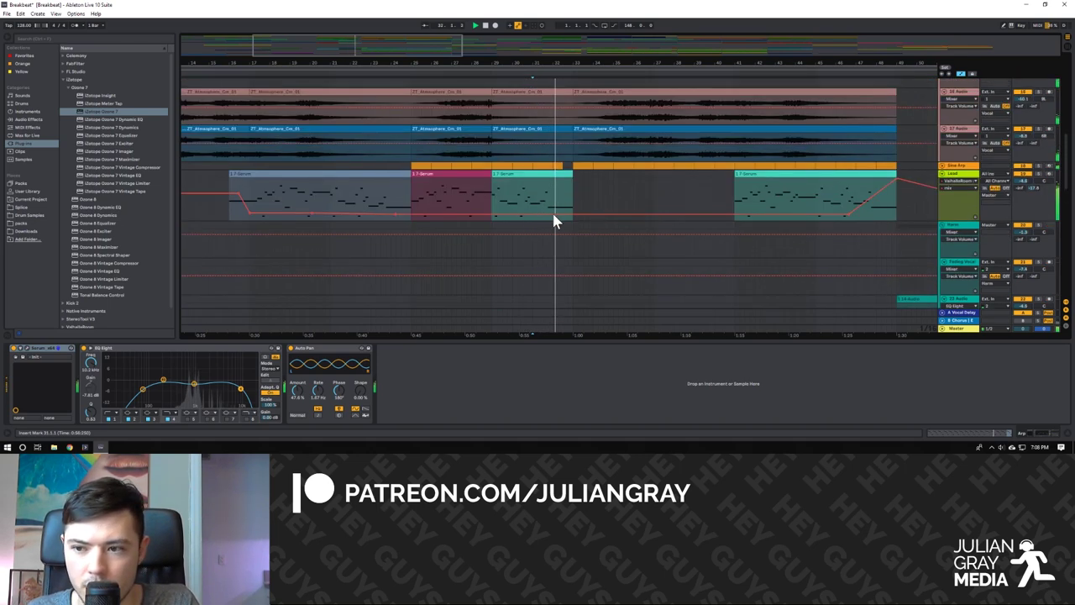
Unfold and solo the Sine Arp track, and play it from just before bar 25.
click(941, 169)
click(942, 167)
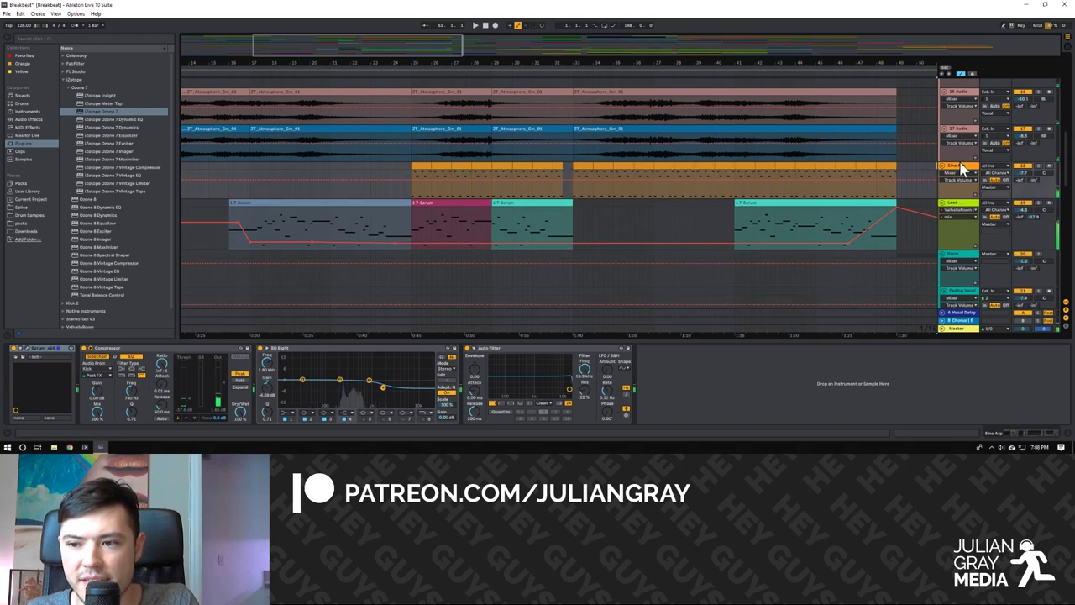
click(411, 178)
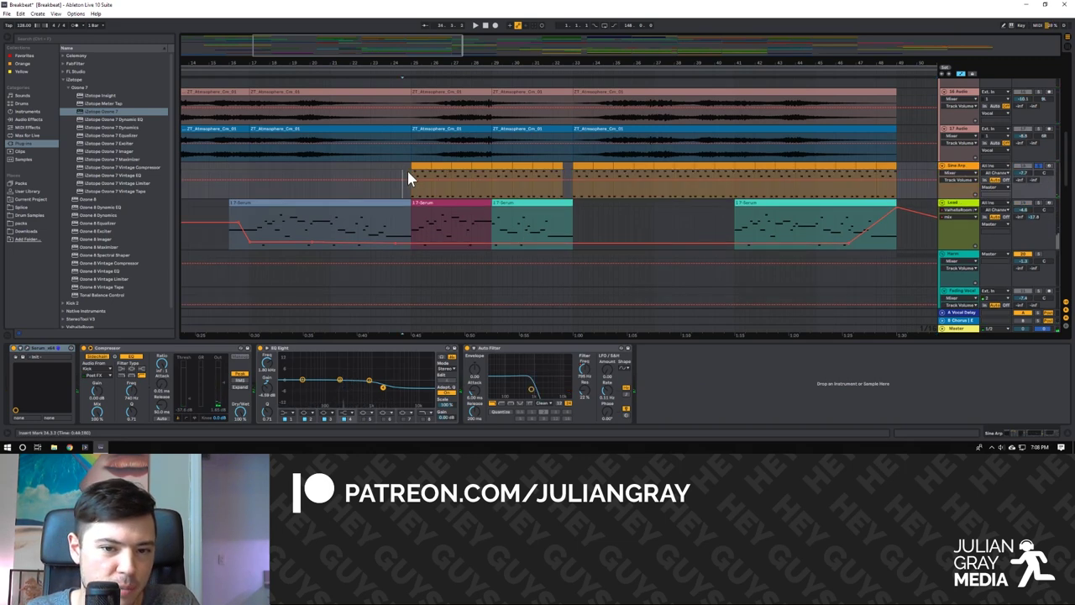
key(space)
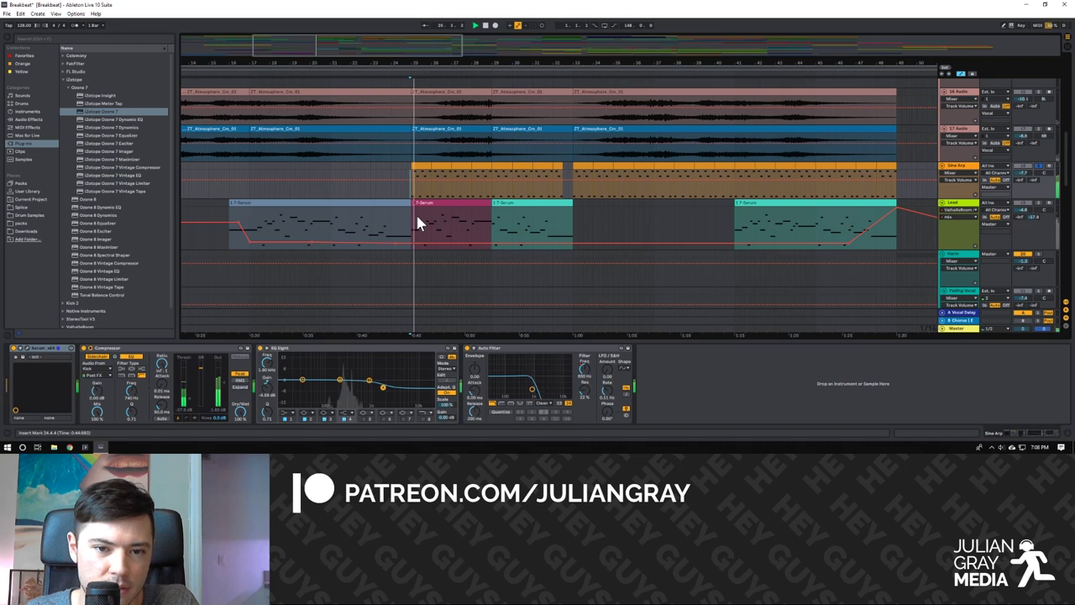
Open the Sine Arp's Serum synth and examine its oscillators, filter and effects rack with the delay and reverb.
drag(420, 177, 424, 165)
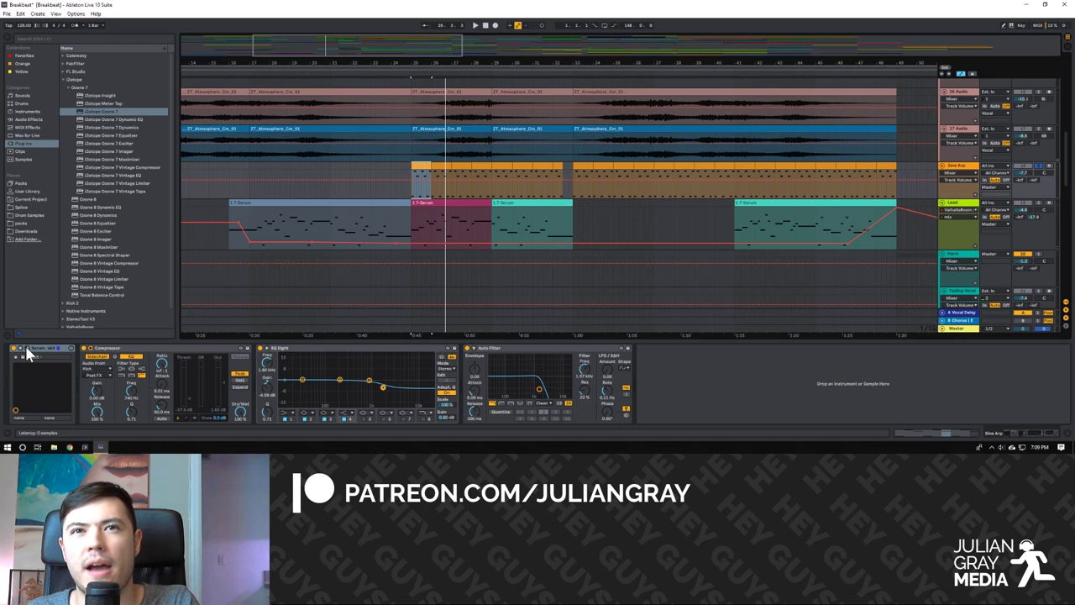
click(27, 351)
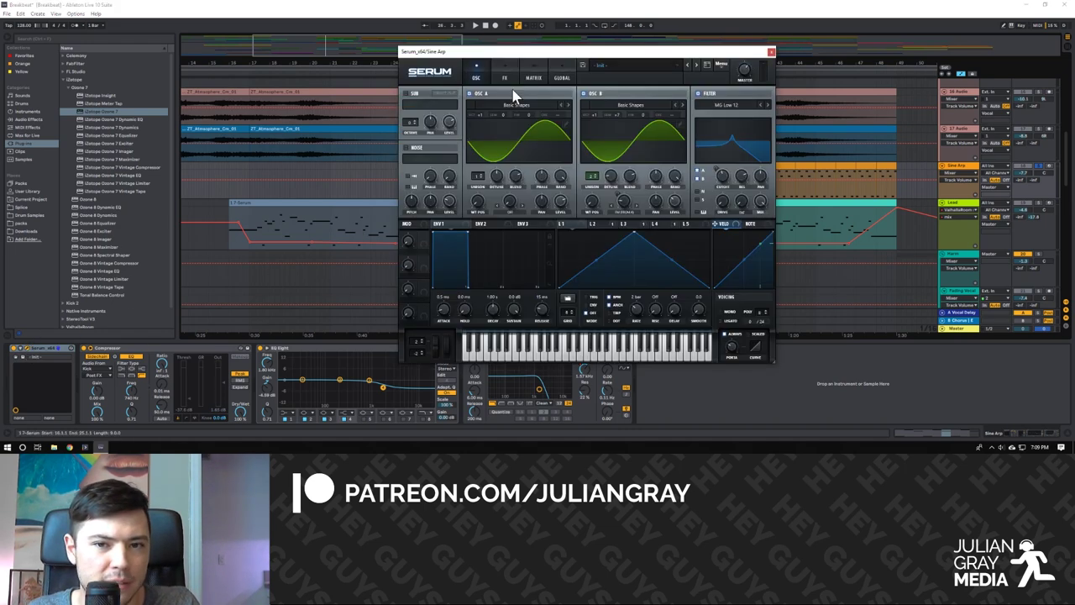
drag(552, 57, 294, 92)
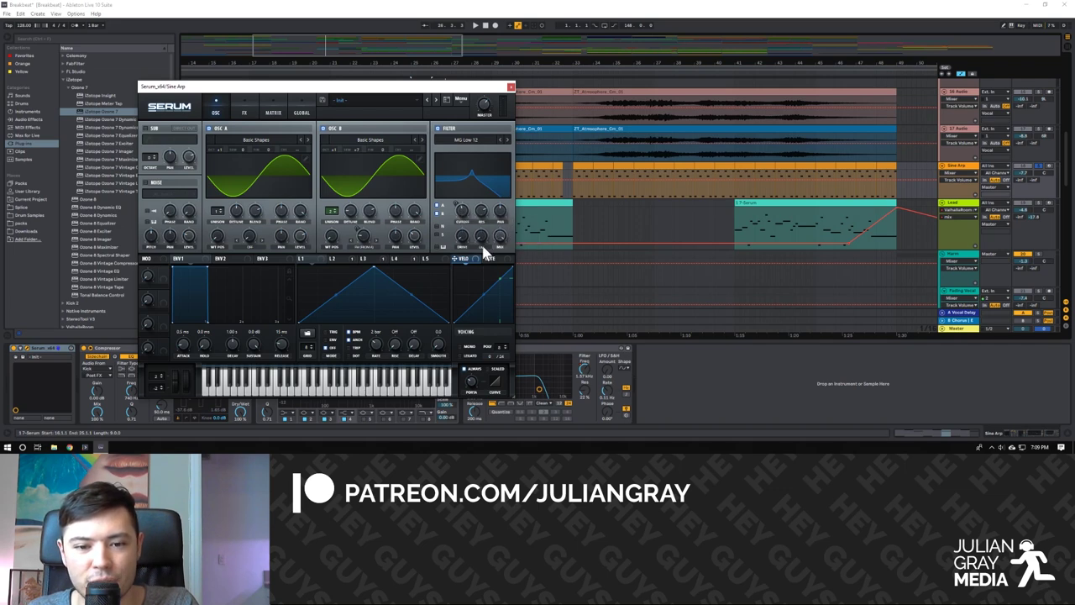
click(244, 114)
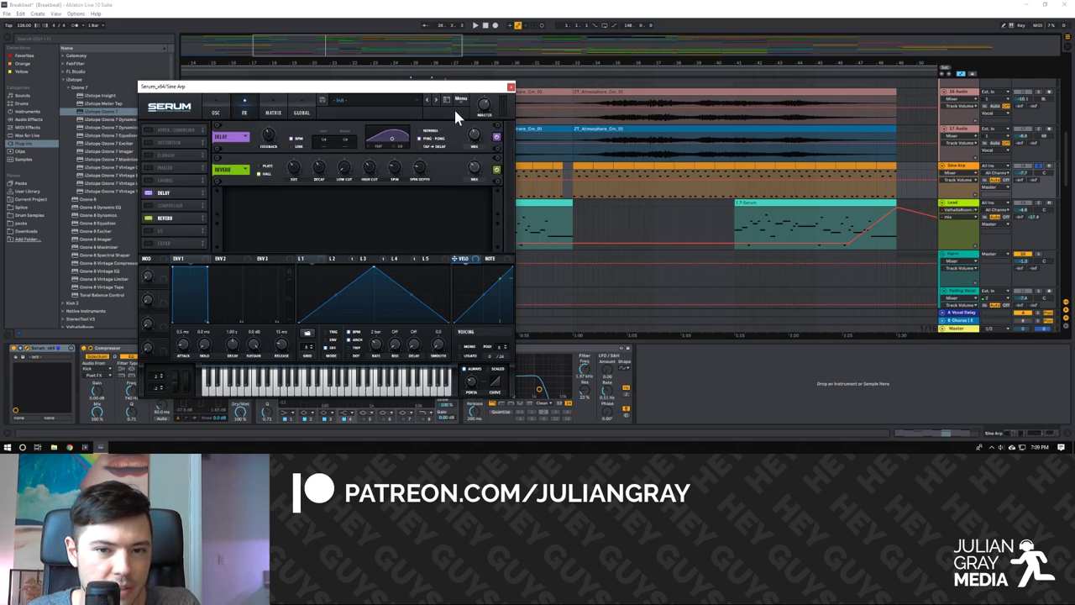
click(511, 87)
Replay the Sine Arp part and examine its EQ Eight and Auto Filter.
key(space)
mouse_move(350, 52)
mouse_down()
mouse_move(350, 75)
mouse_move(356, 48)
mouse_up()
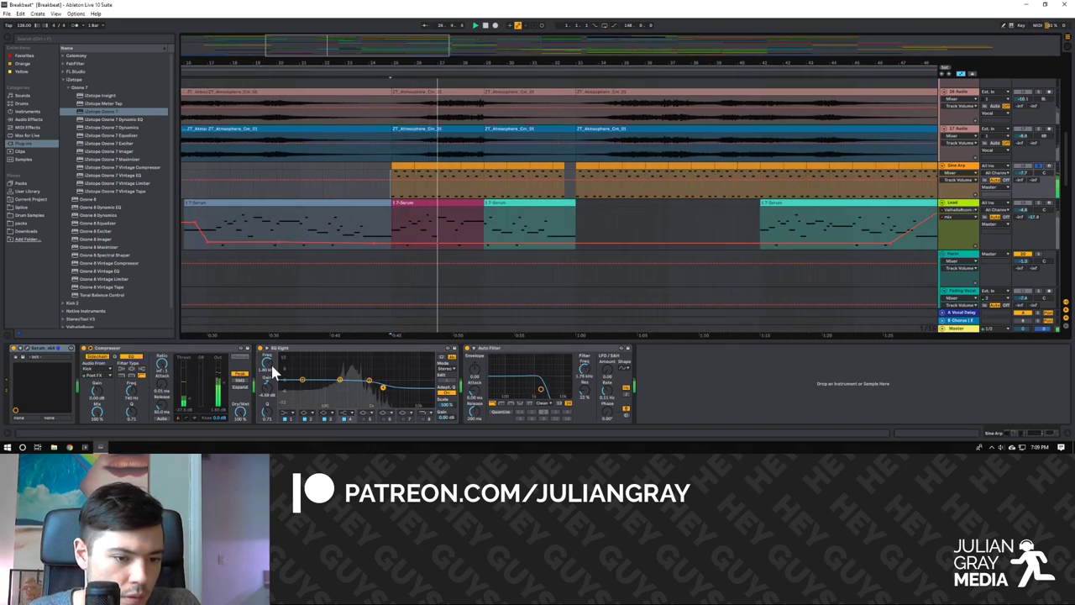
click(305, 353)
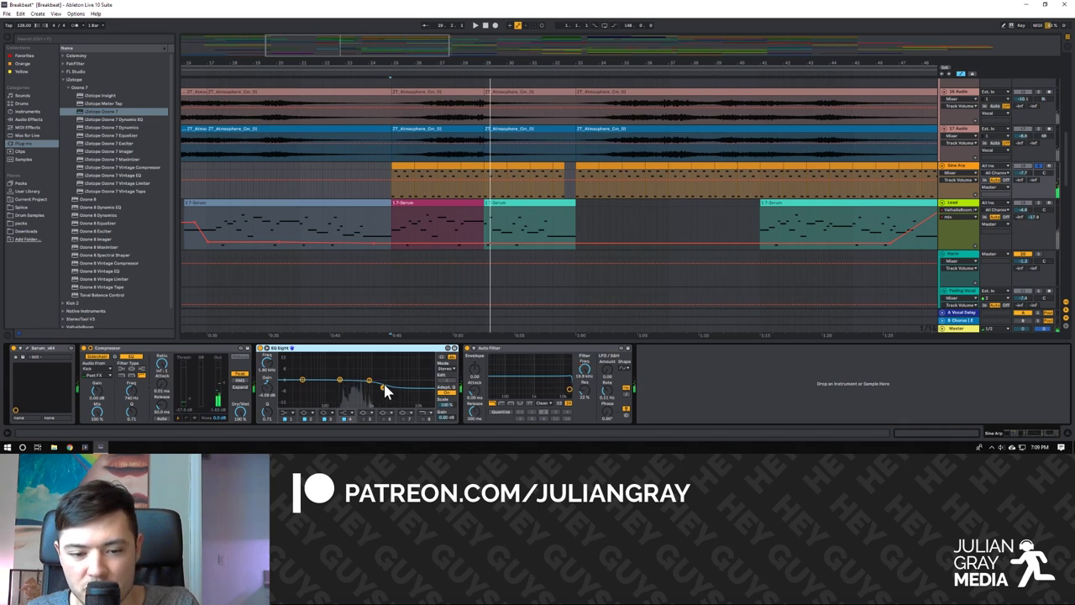
click(580, 351)
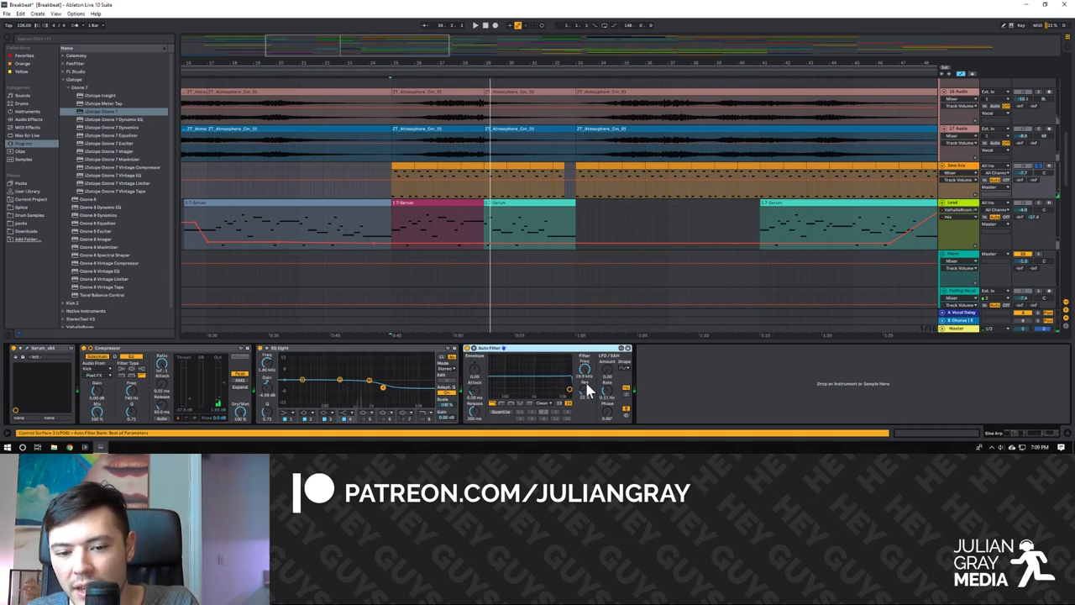
Solo the Guitar track and audition its clip at bar 28.
scroll(571, 149, up, 2)
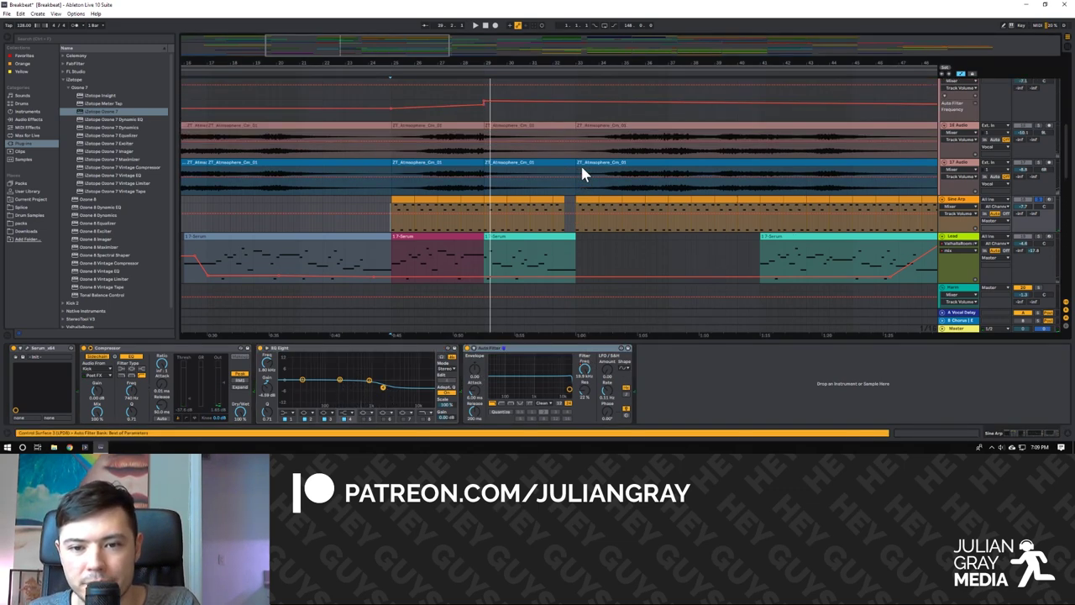
scroll(580, 176, up, 10)
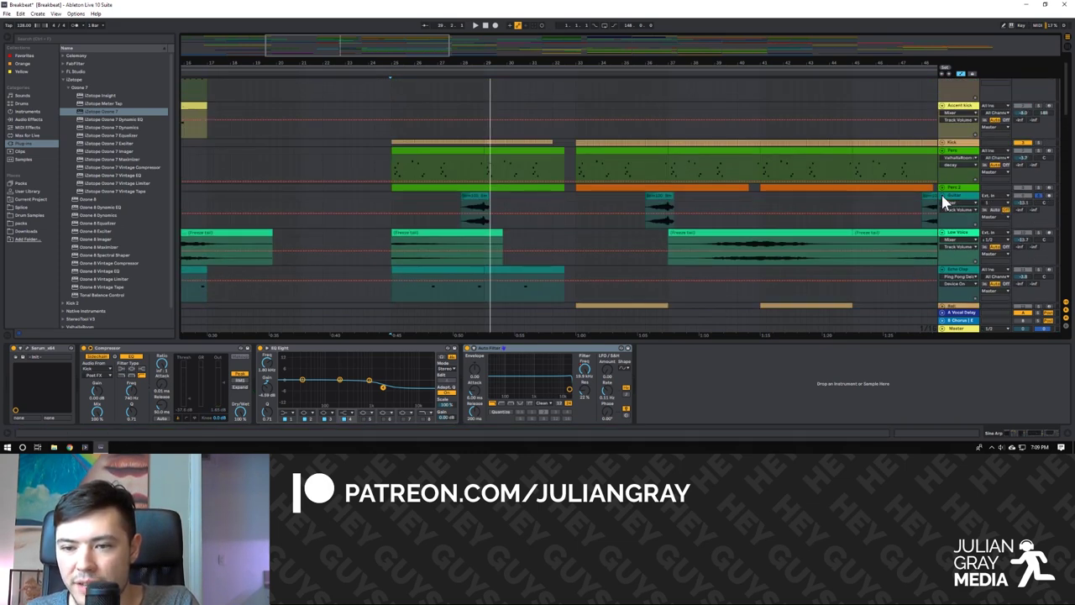
click(952, 199)
click(461, 210)
key(space)
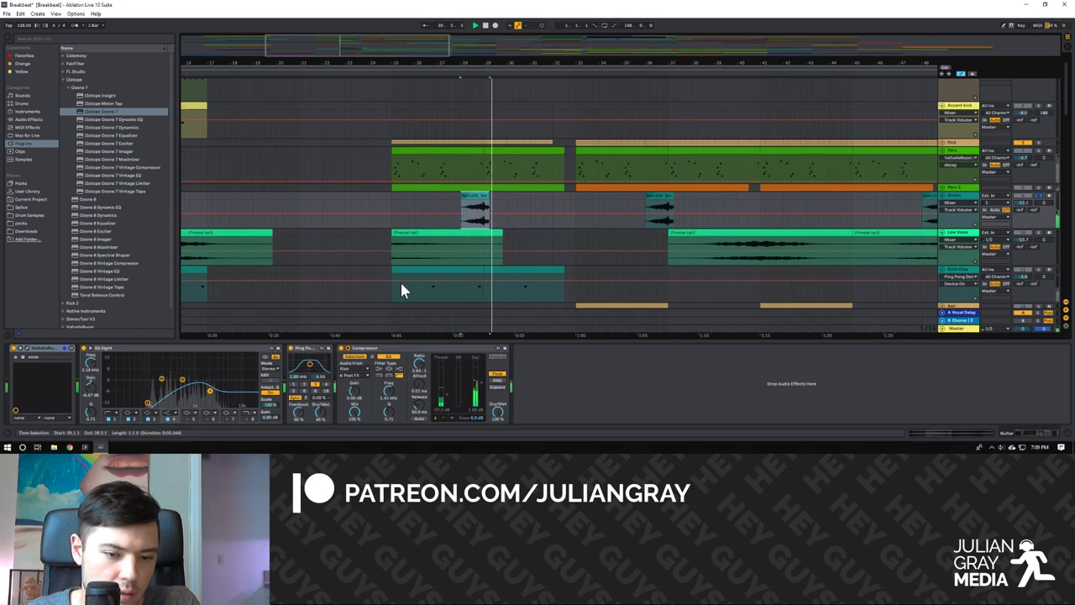
Inspect the Guitar clip's sample waveform and file name, and return to the track's devices and automation view.
double_click(482, 194)
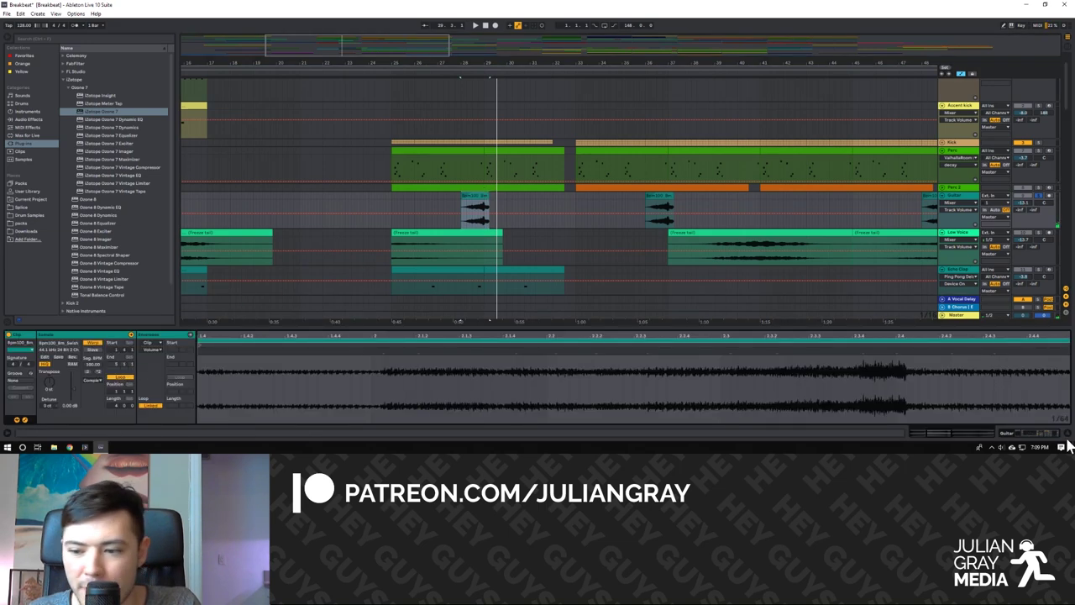
click(1042, 434)
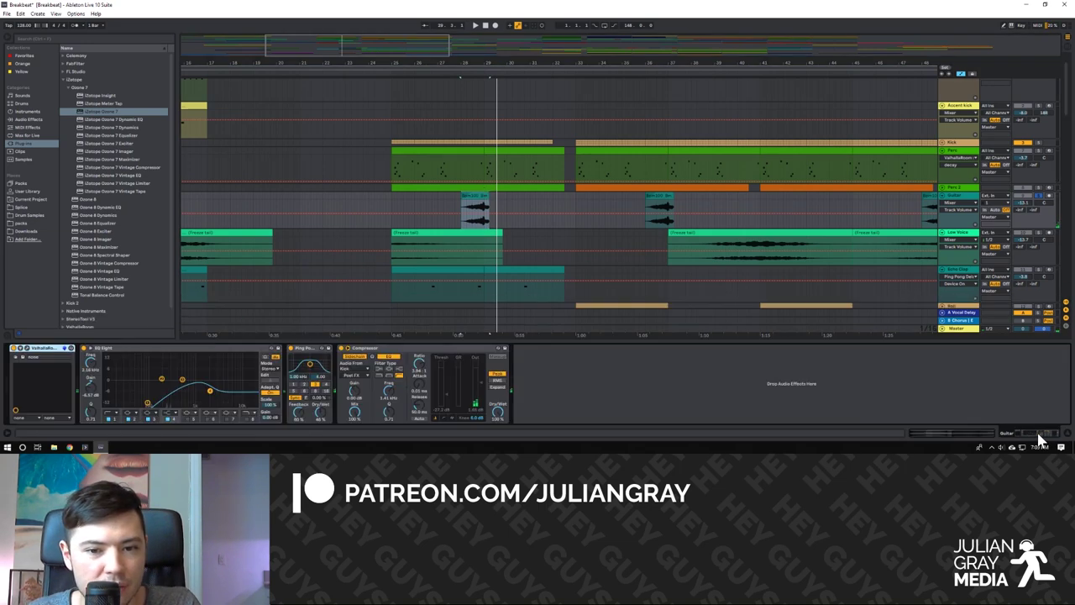
click(468, 205)
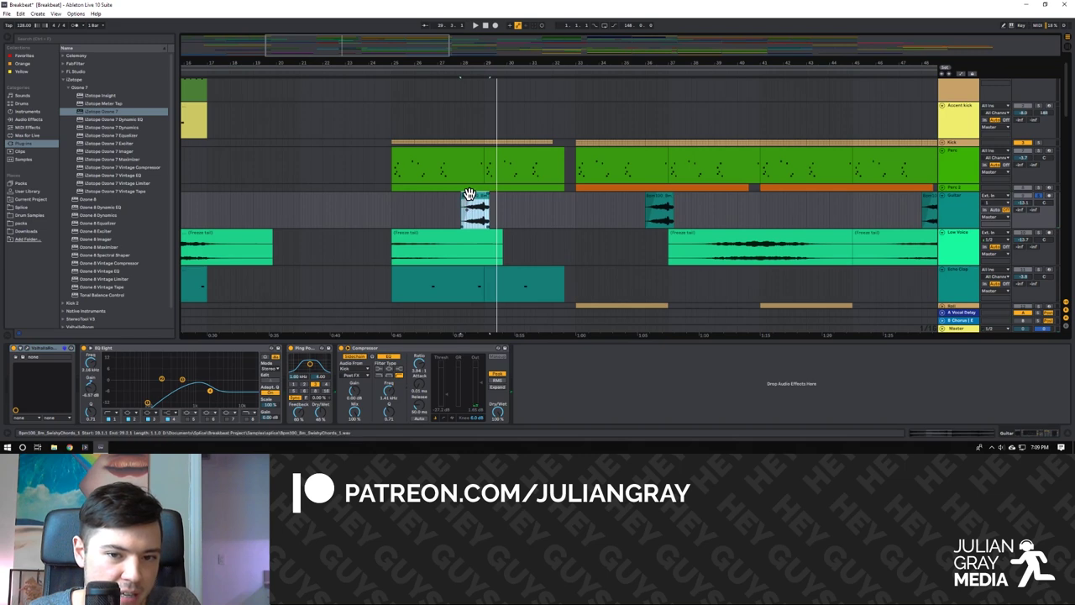
key(a)
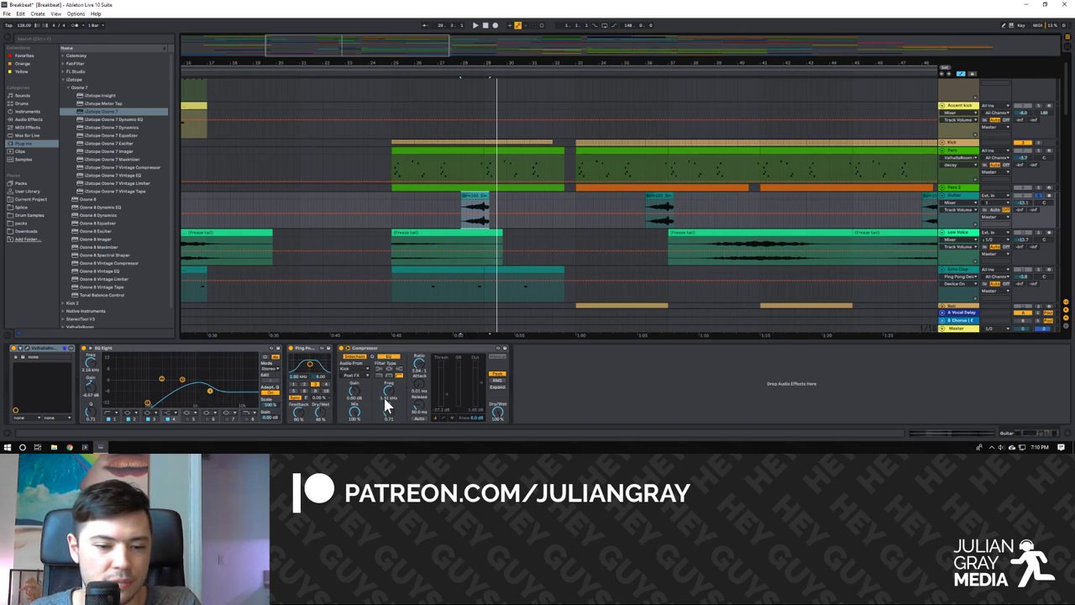
Examine the Guitar track's Ping Pong Delay, Compressor and ValhallaRoom reverb settings.
click(307, 362)
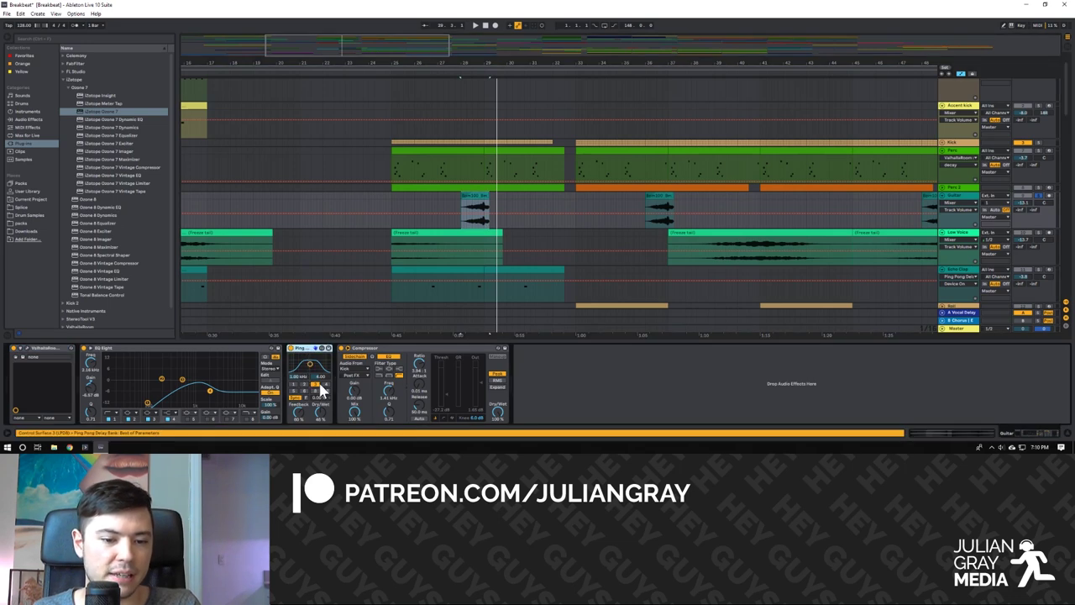
click(401, 356)
click(29, 353)
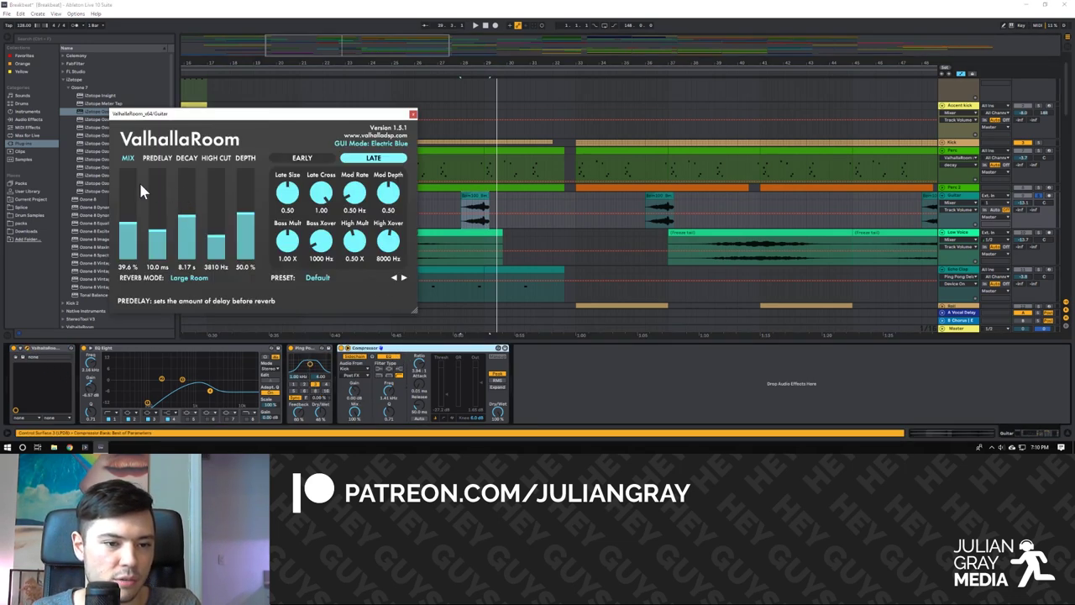
click(413, 115)
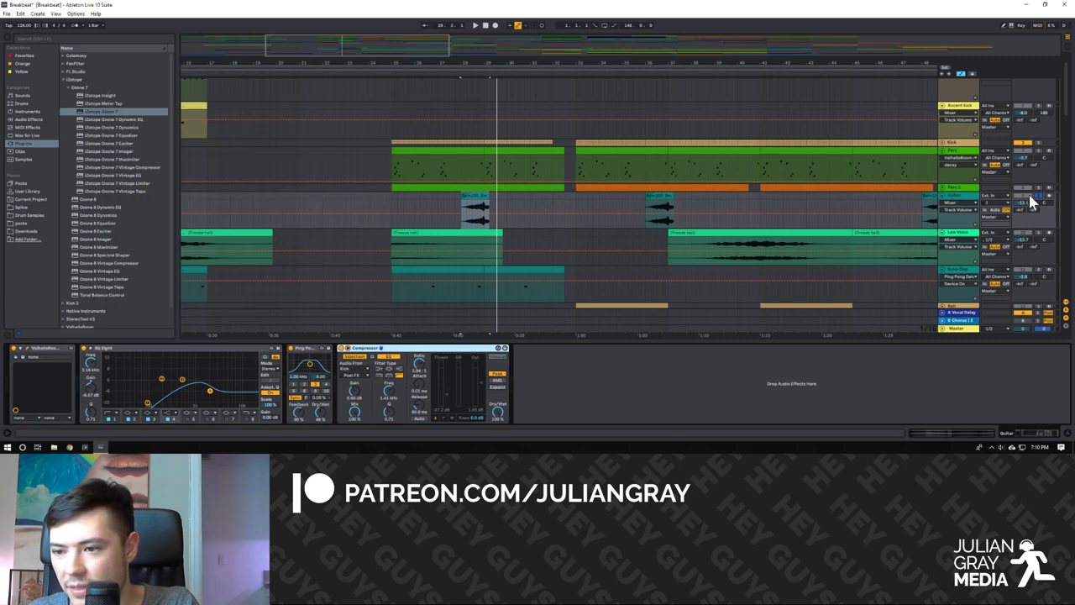
Replay the soloed Guitar clip at bar 28 while looking up through the percussion and kick tracks.
click(485, 208)
key(space)
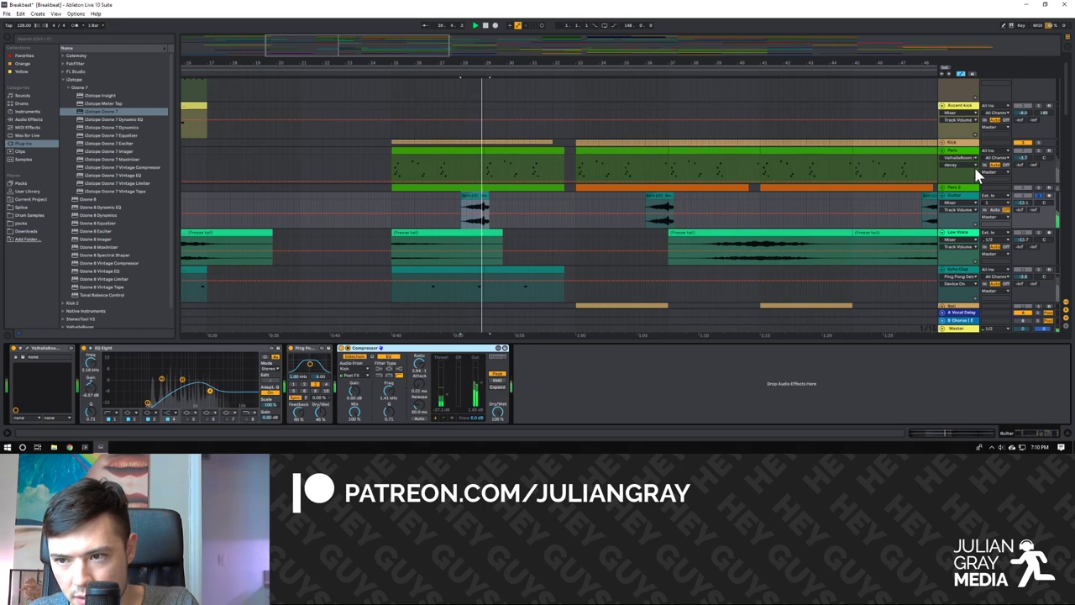
scroll(974, 164, up, 3)
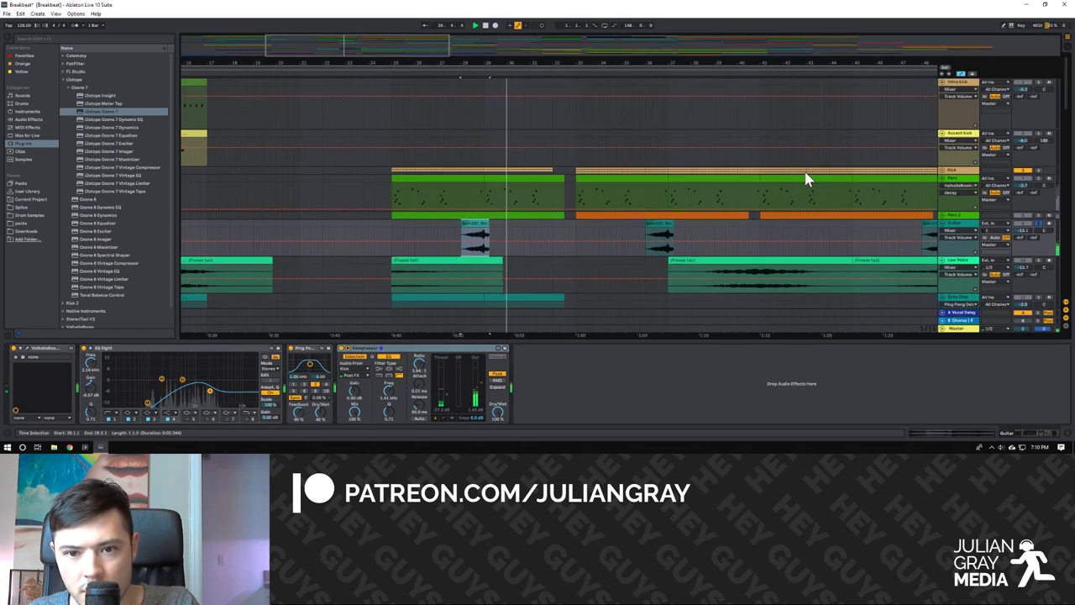
drag(480, 67, 504, 51)
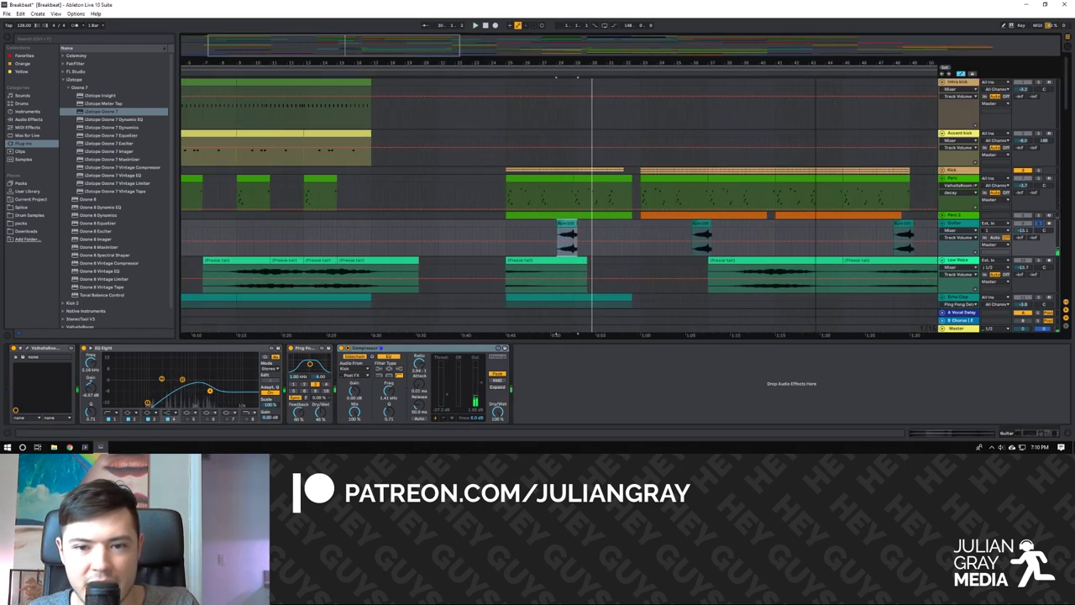
Unfold and solo the Kick group, and play it from just before bar 25.
click(948, 171)
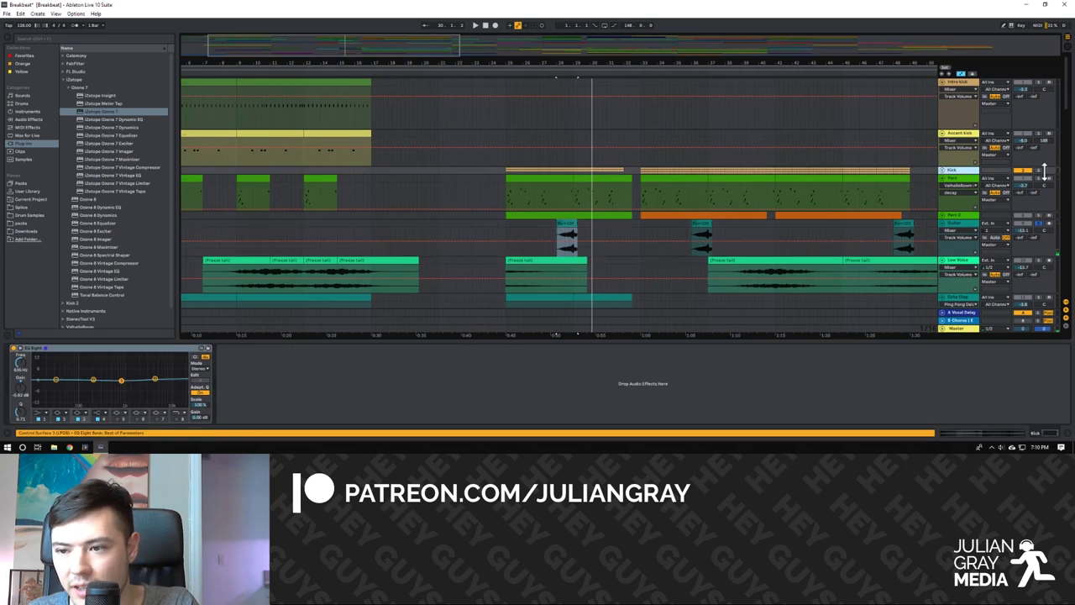
click(942, 171)
click(1035, 171)
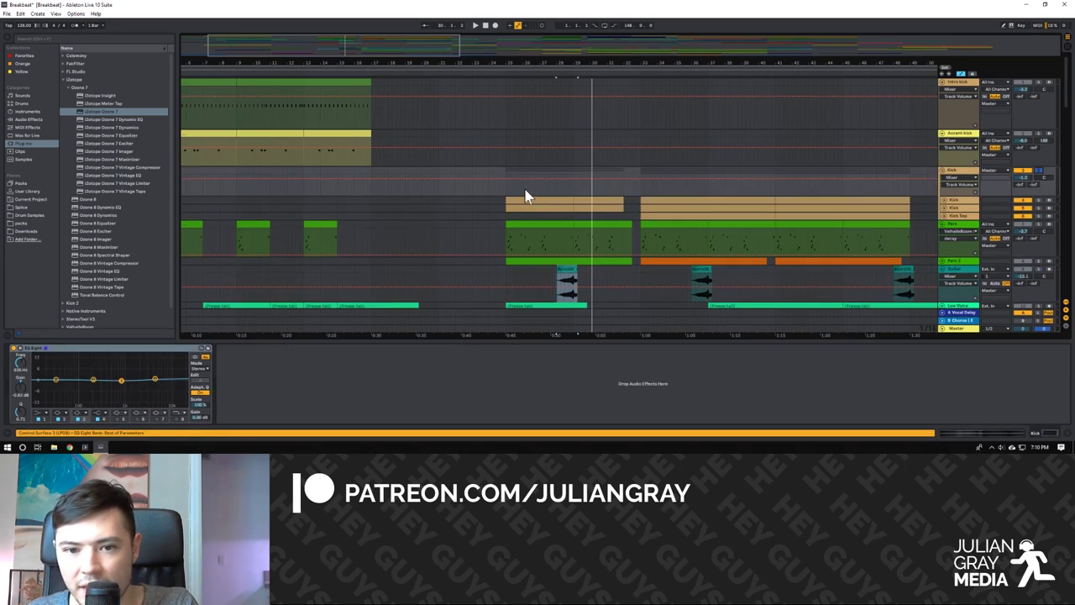
click(505, 189)
key(space)
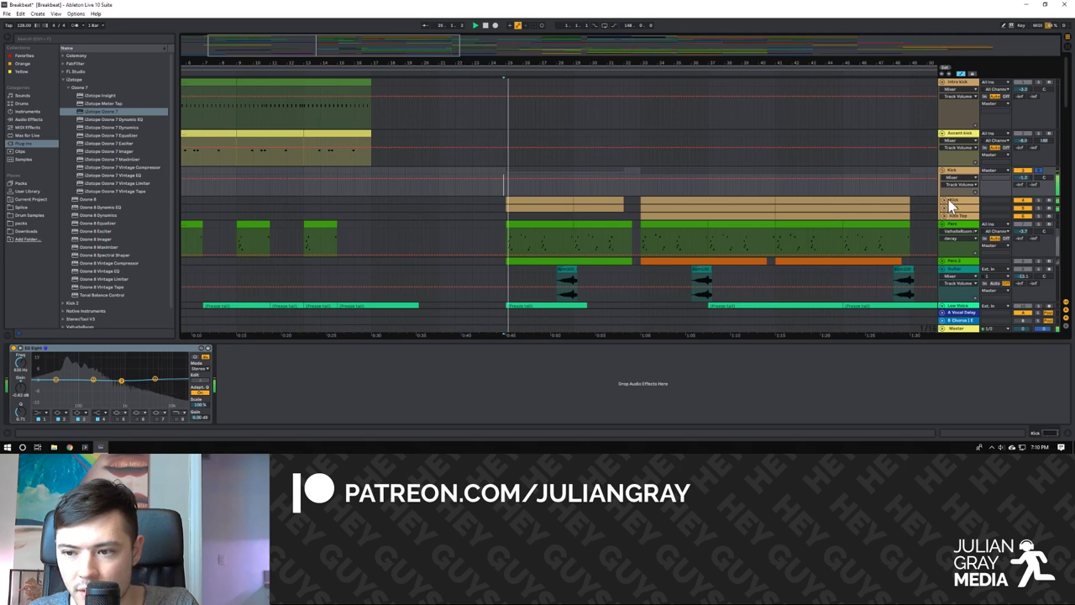
Unfold the first Kick track inside the group, audition it from just before bar 25, and examine its Drum Rack sample.
click(945, 202)
click(655, 235)
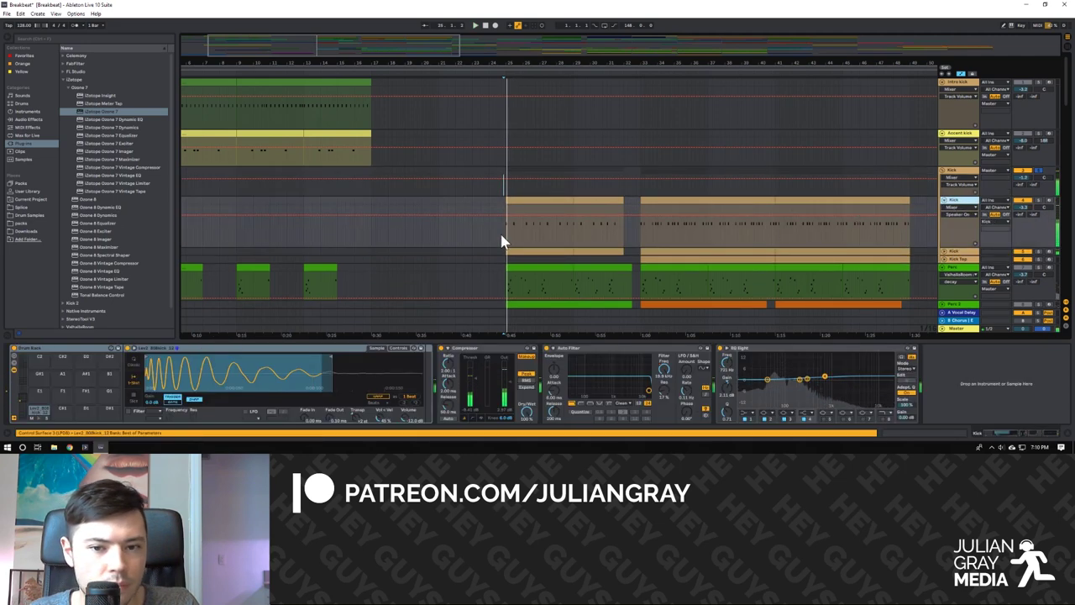
click(503, 186)
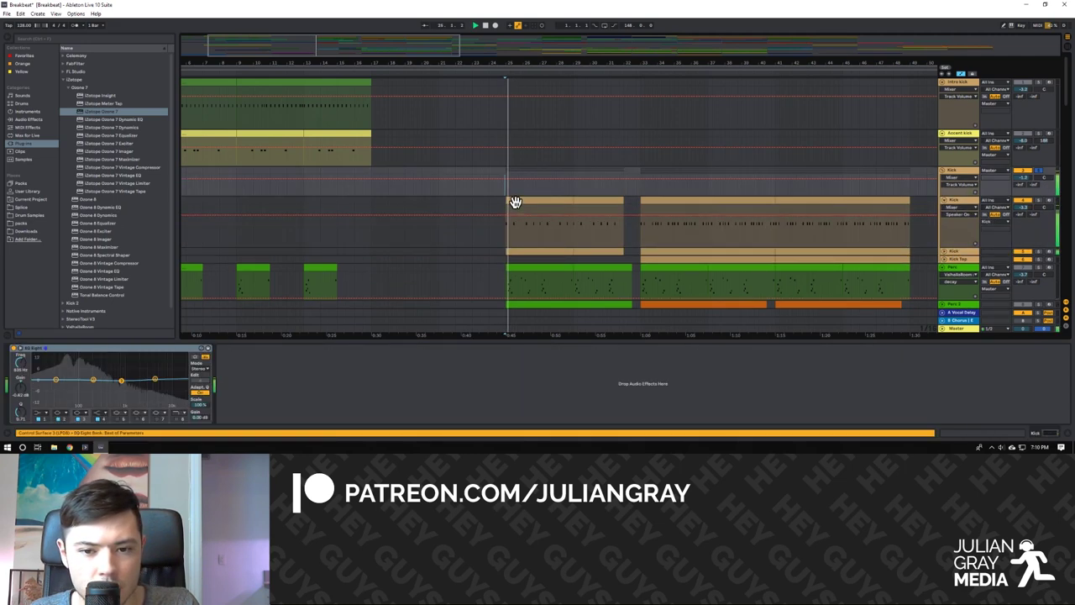
click(515, 203)
click(505, 233)
key(space)
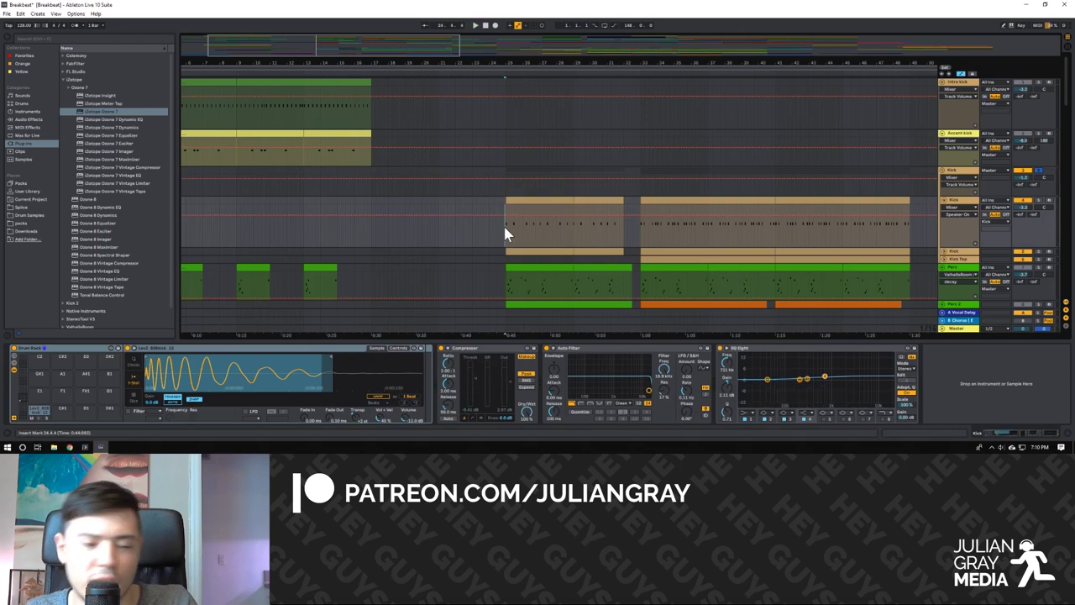
click(263, 353)
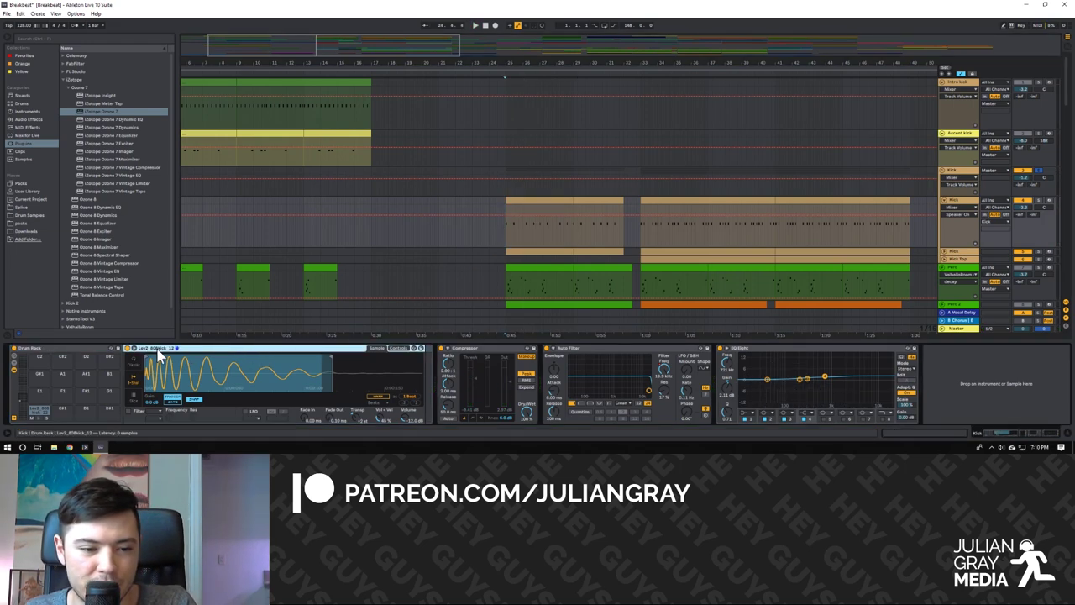
click(528, 249)
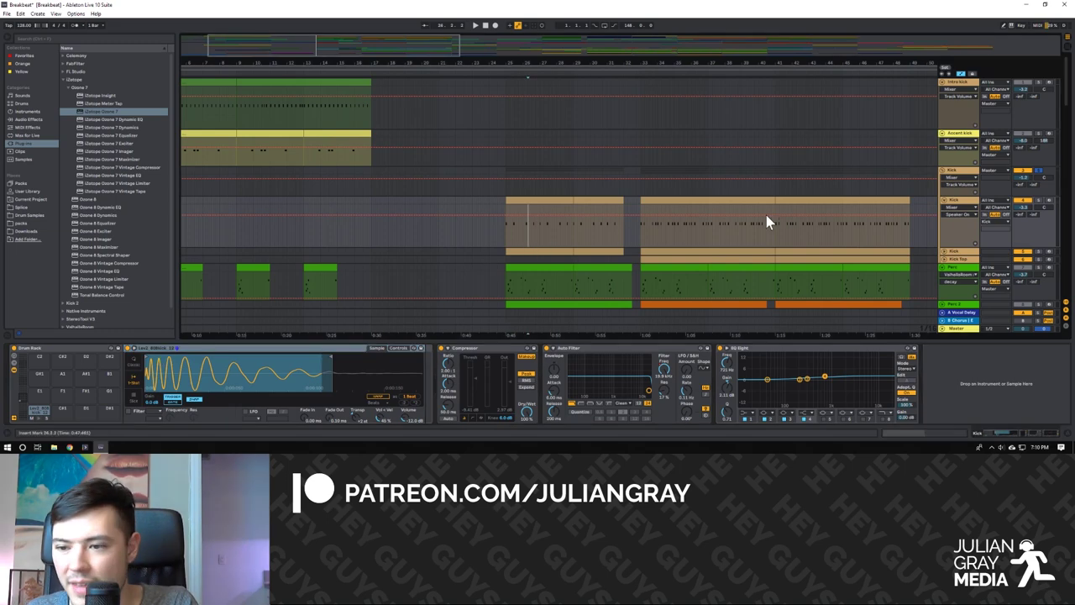
Unfold and solo the second Kick track, audition its clip from bar 25, and examine its Kick 2 synth.
click(941, 250)
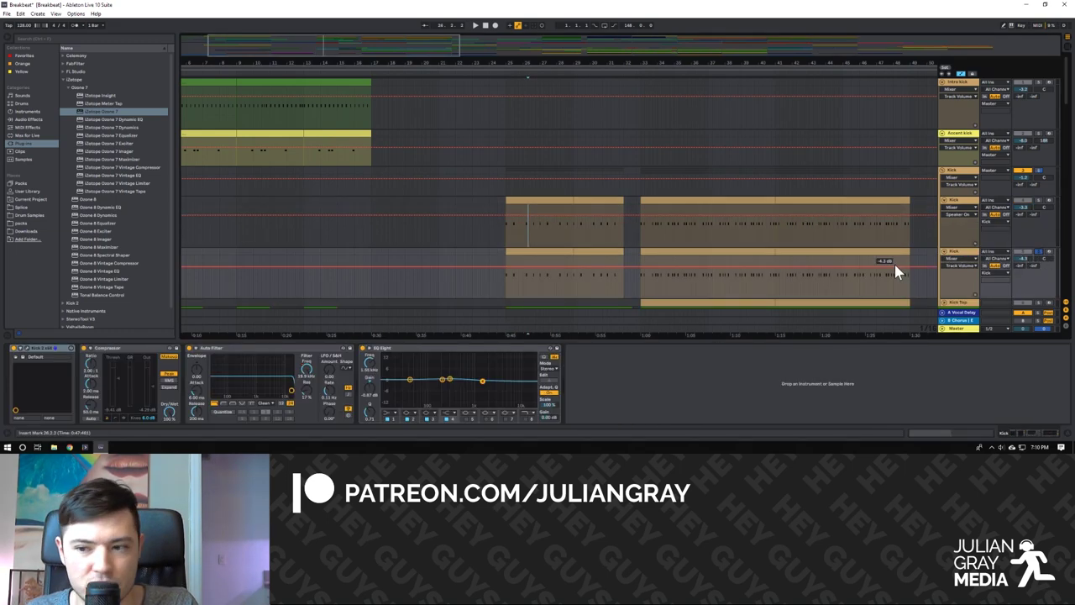
click(543, 262)
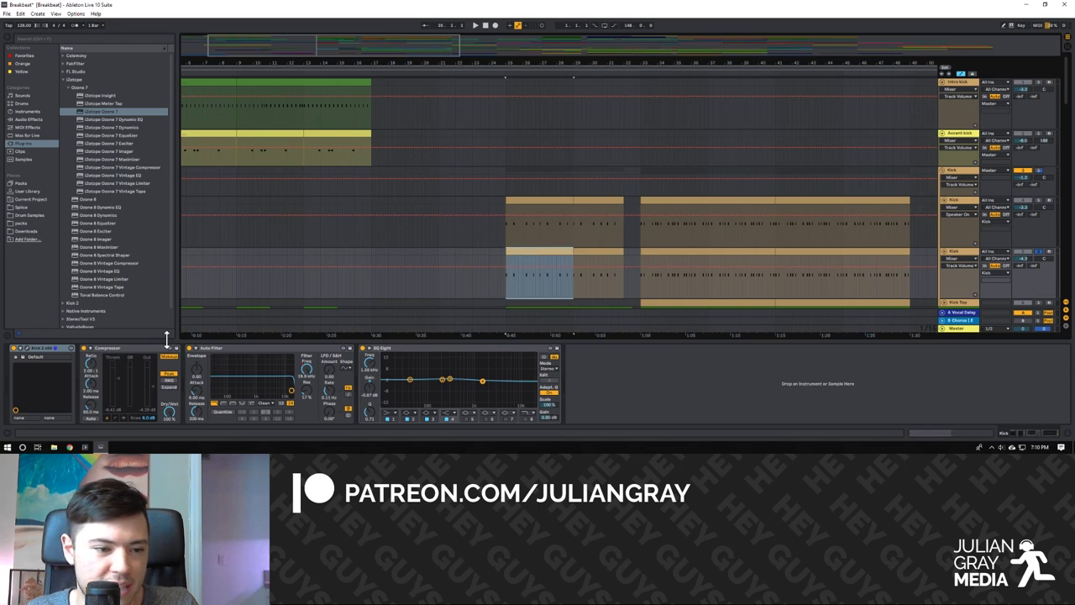
click(27, 350)
key(space)
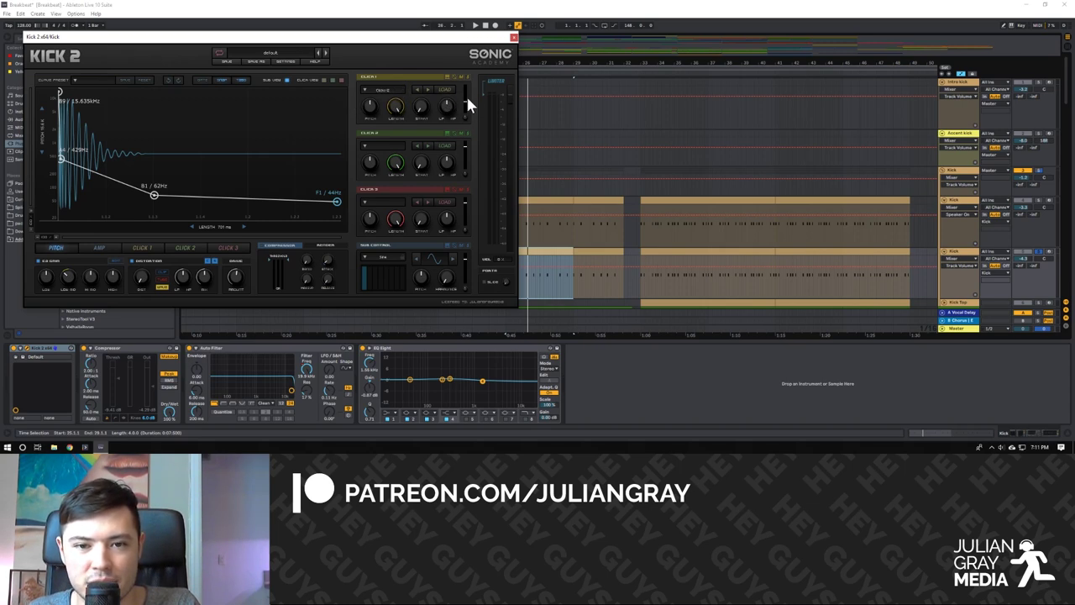
click(514, 37)
Unfold the Kick Top track and view its drum sample and effects chain.
scroll(954, 236, down, 2)
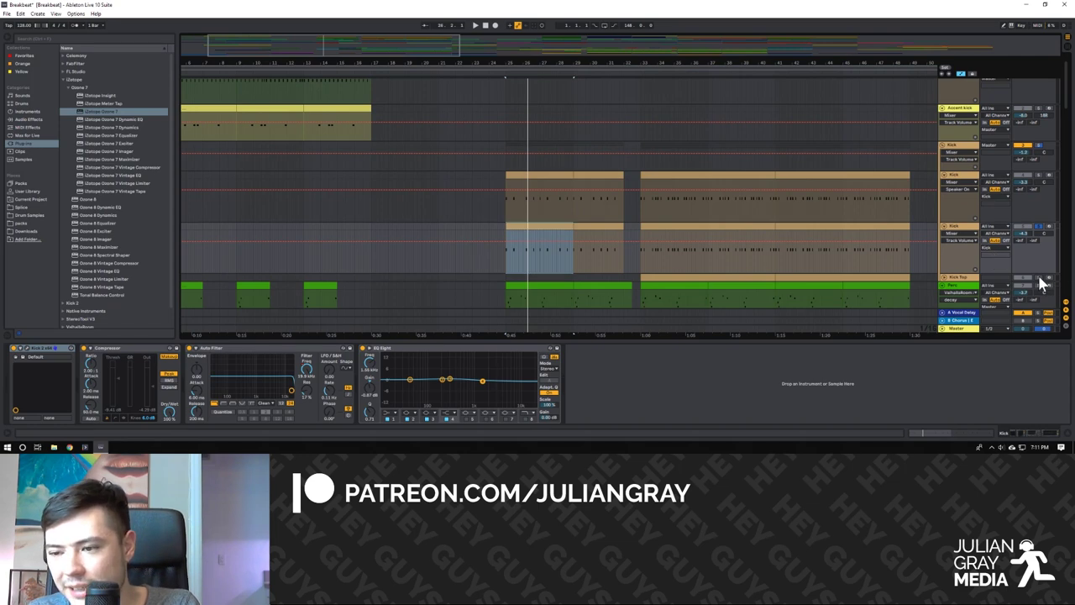
click(962, 280)
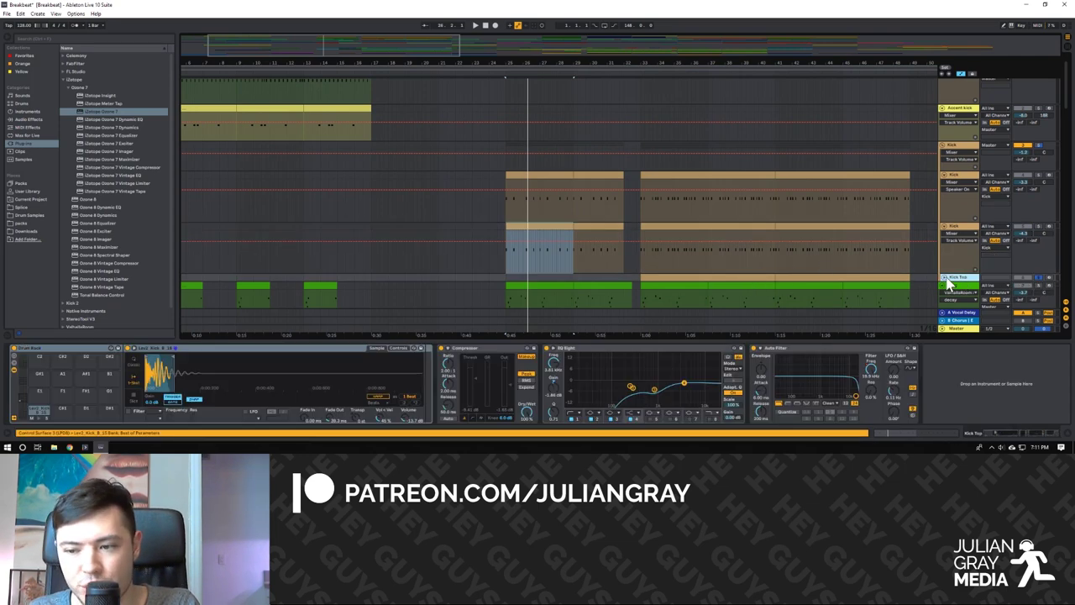
scroll(614, 288, down, 2)
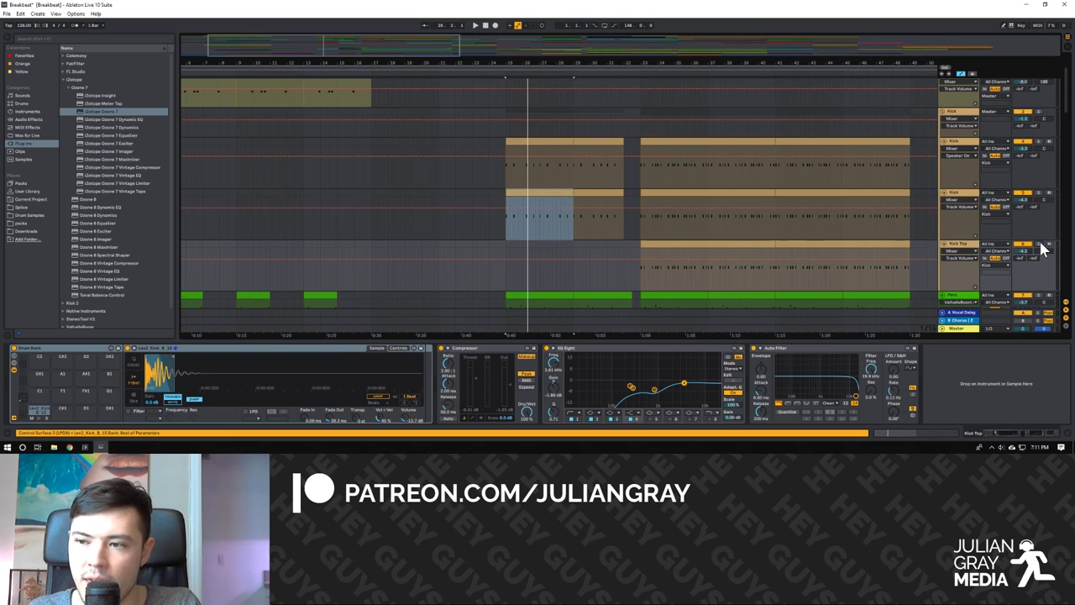
Play the kick layers together from just before bar 25.
click(537, 180)
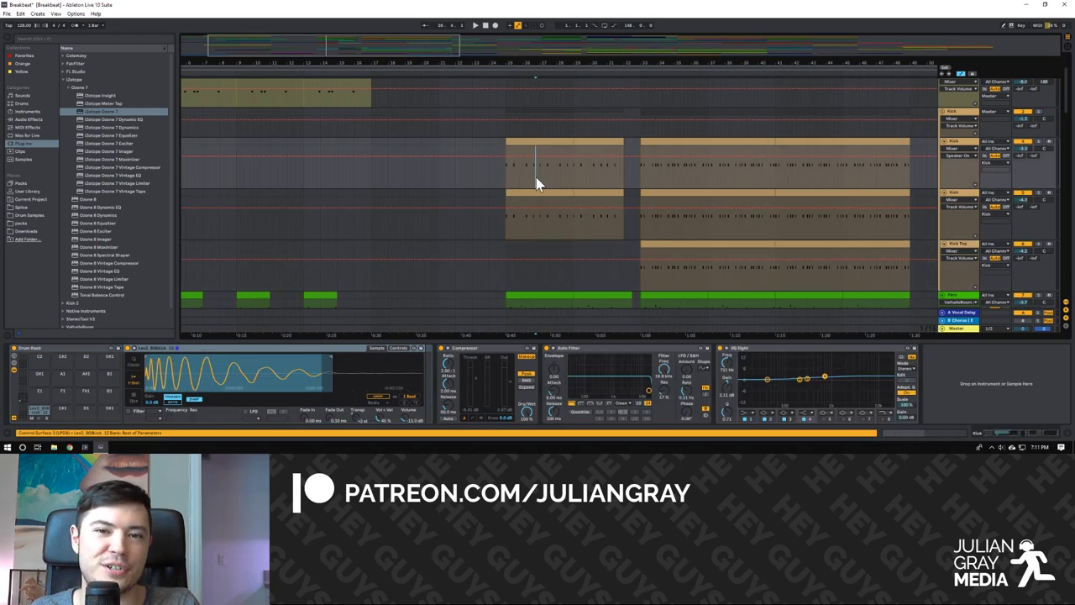
click(505, 182)
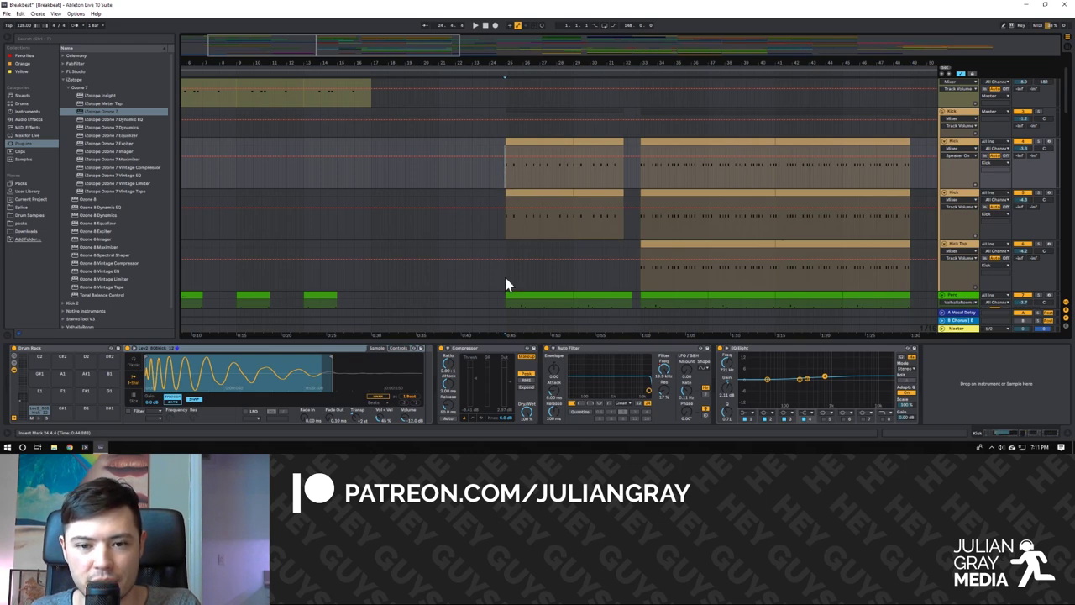
key(space)
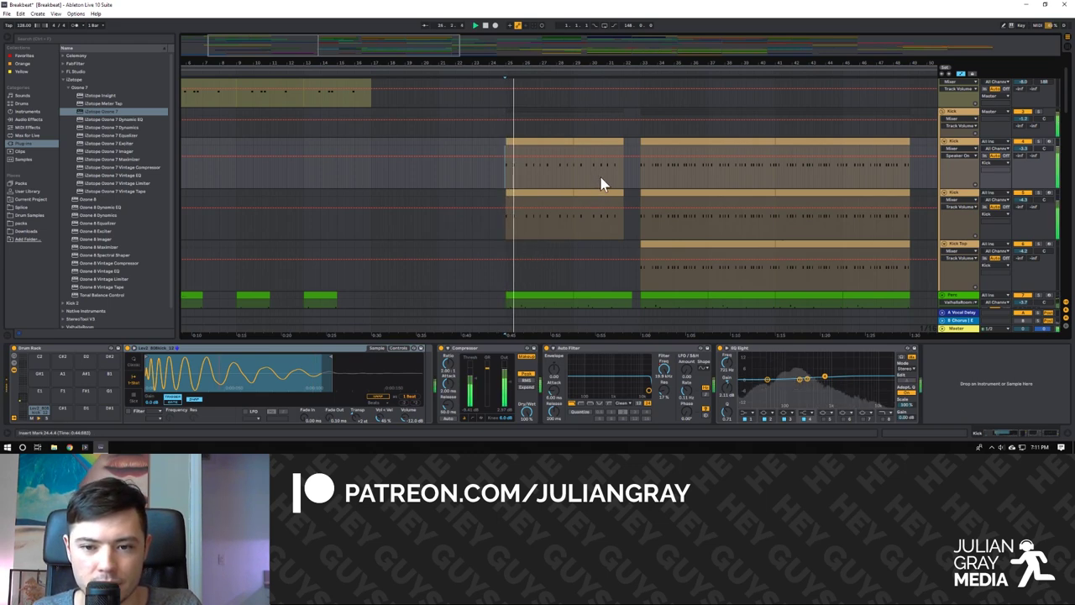
scroll(601, 183, down, 2)
scroll(602, 173, up, 3)
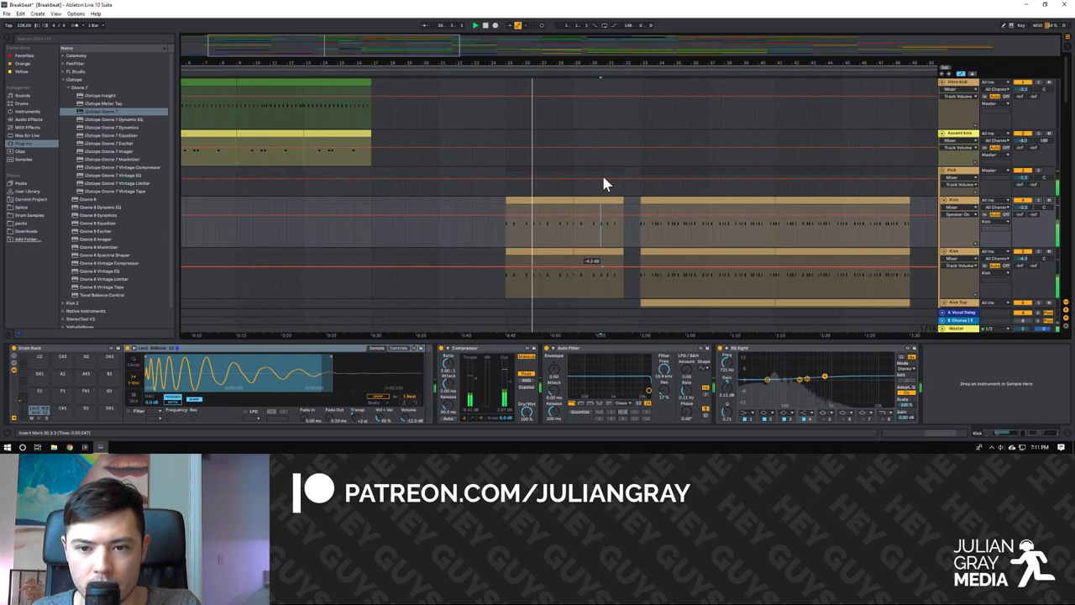
Unfold the Perc 2 track, select its green clip at bar 25, and play the track soloed.
scroll(602, 172, down, 1)
scroll(601, 178, down, 5)
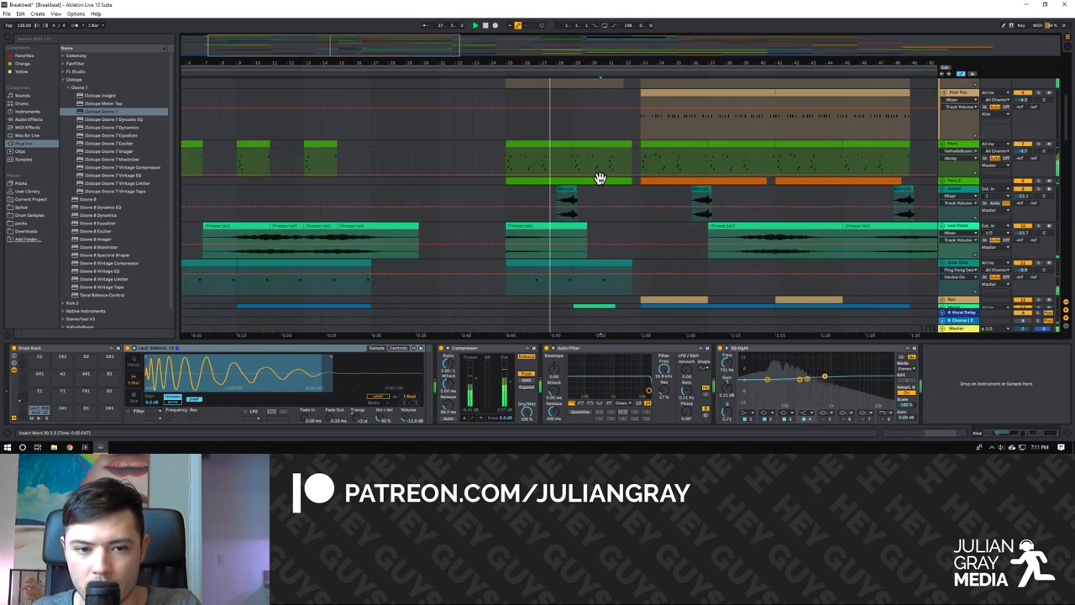
click(958, 178)
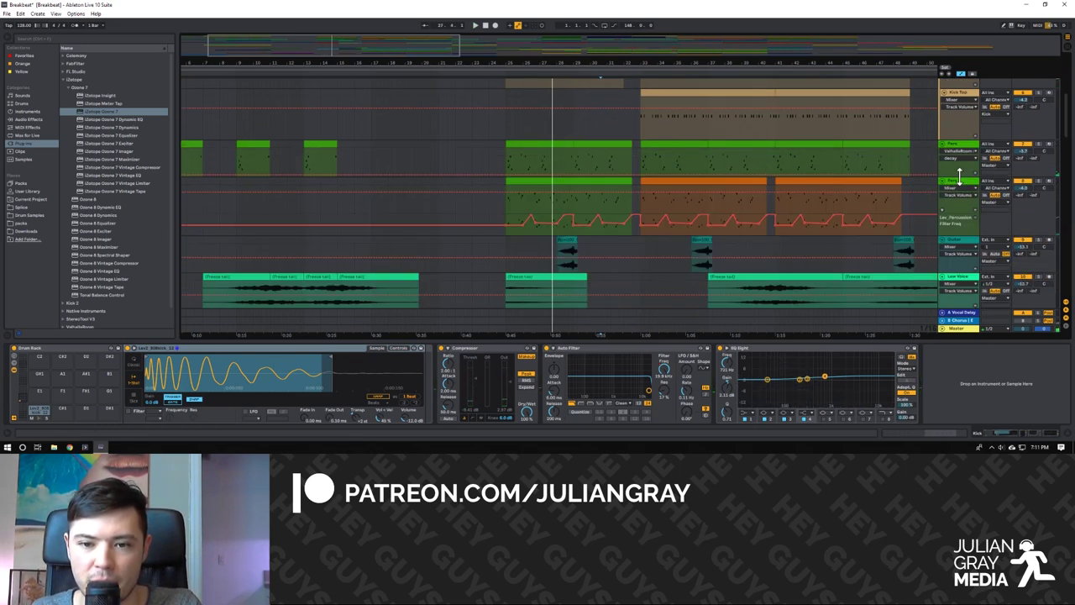
click(950, 186)
click(590, 180)
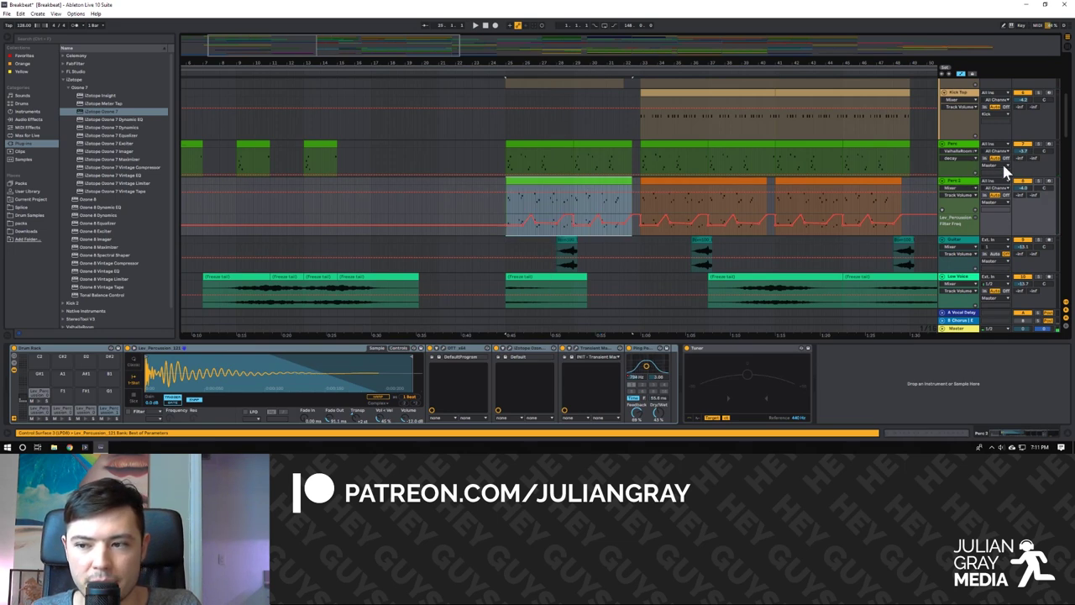
key(space)
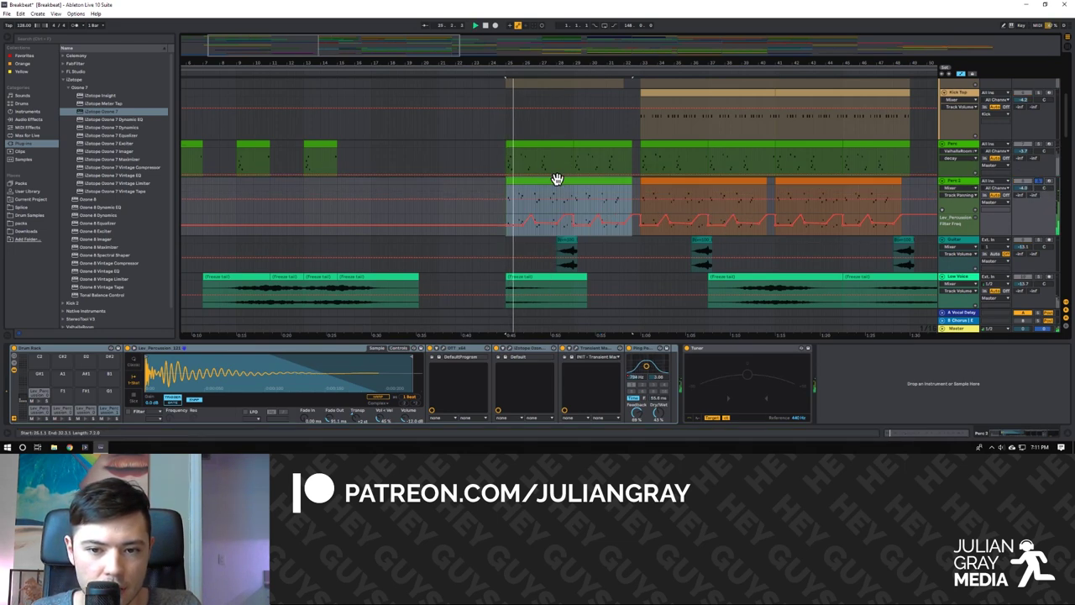
Look through the Perc 2 drum rack's percussion pads and display the device chain of the last filled pad in the lowest row.
click(37, 404)
click(82, 413)
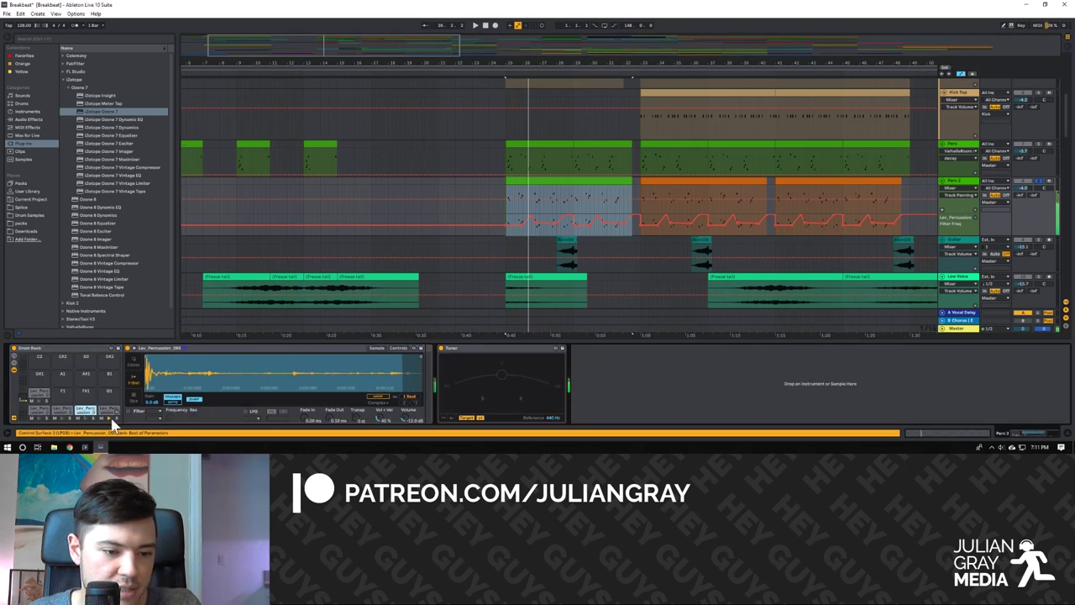
click(109, 413)
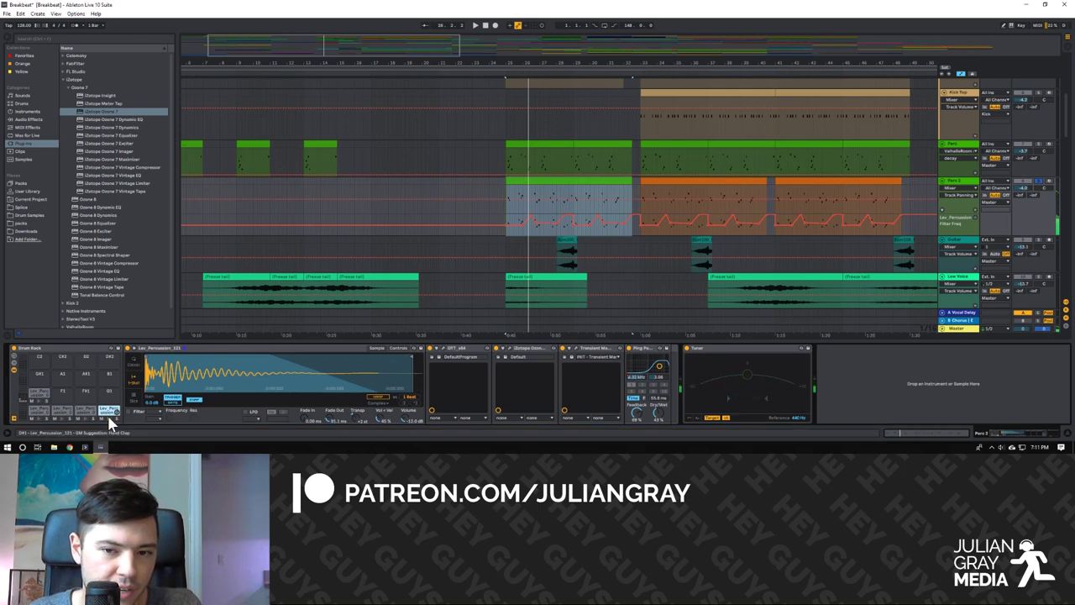
Inspect the OTT multiband compressor settings on the selected percussion pad, and close the plug-in window.
click(444, 349)
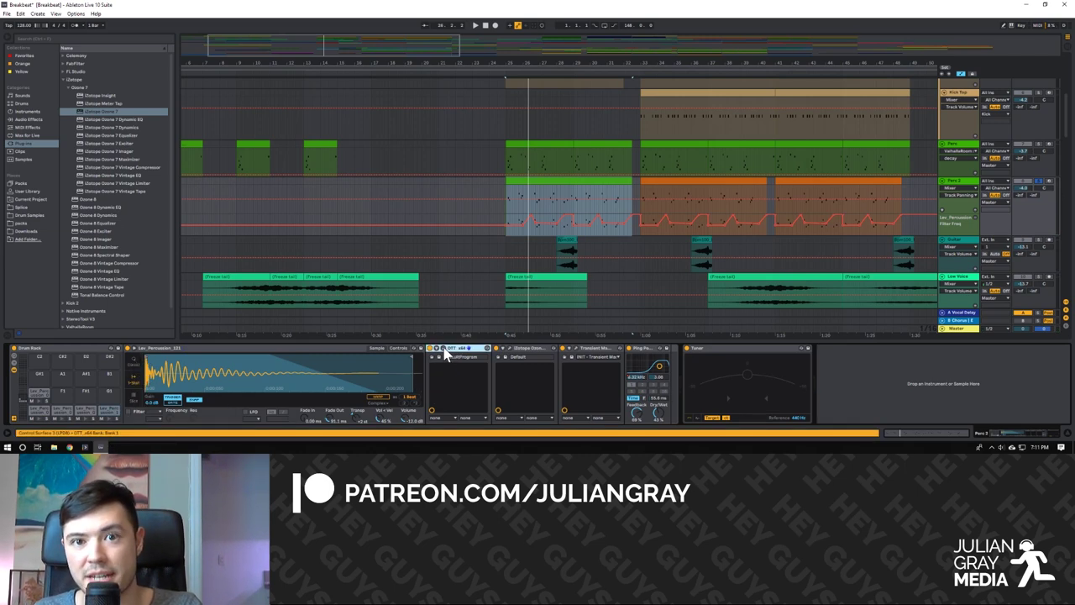
click(443, 349)
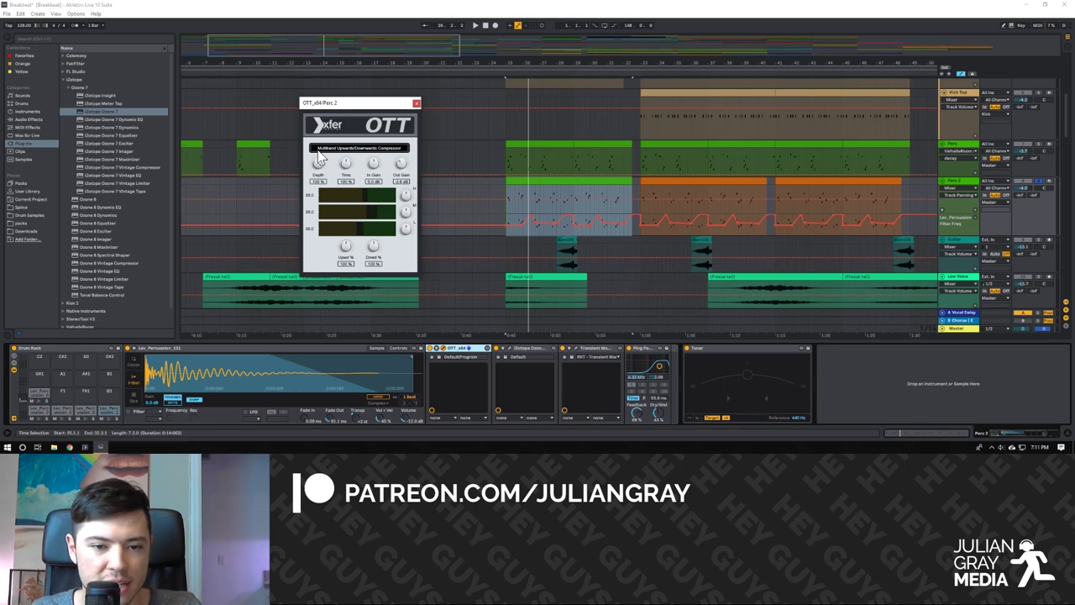
click(416, 103)
Inspect the iZotope Ozone 7 Vintage Limiter settings on the same percussion pad, and close its window.
click(519, 349)
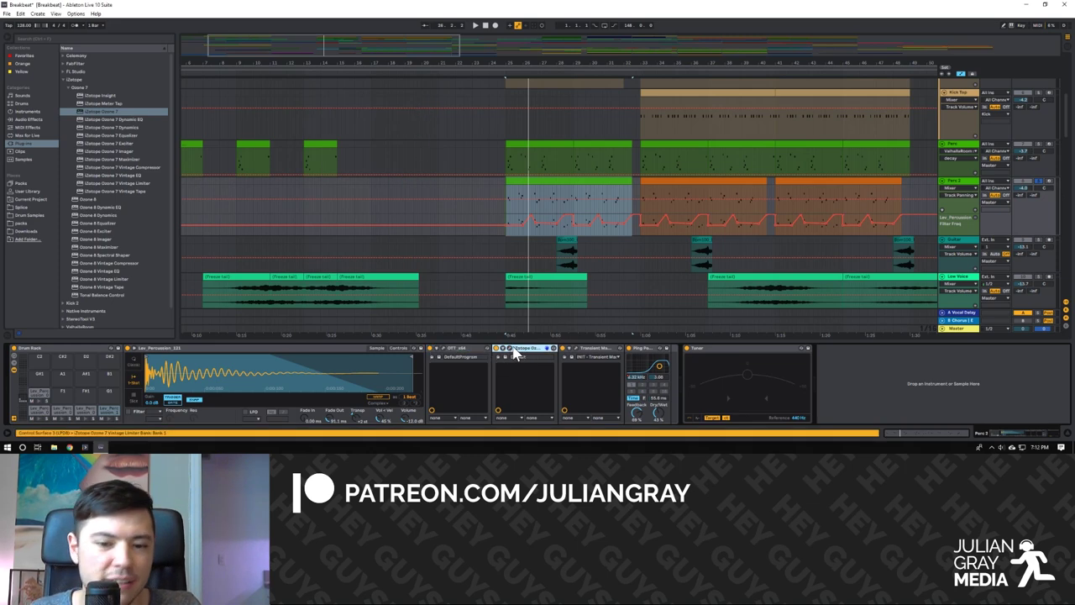
double_click(509, 348)
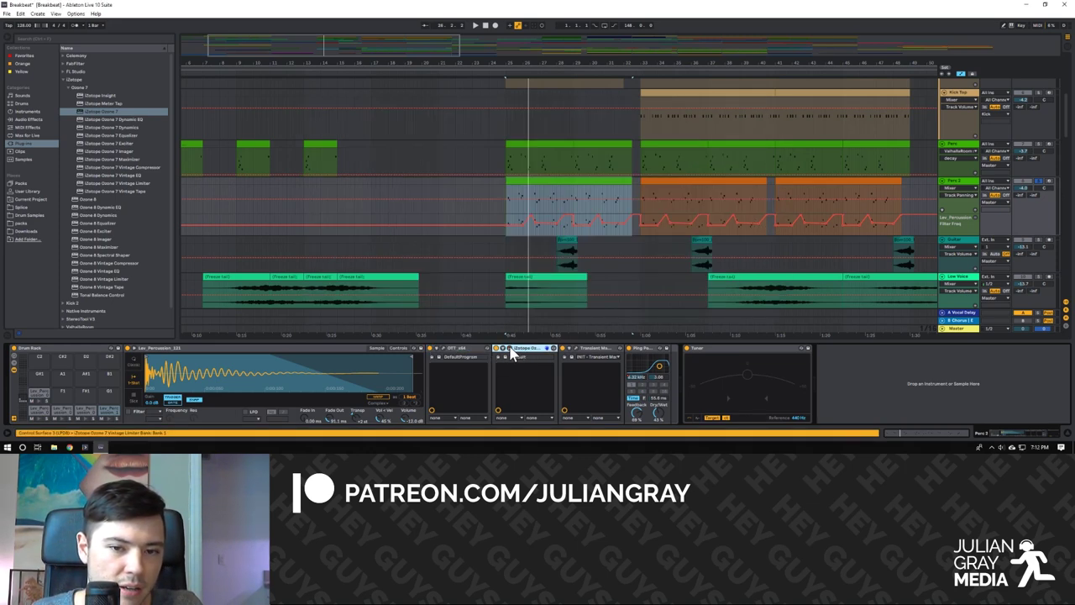
click(509, 349)
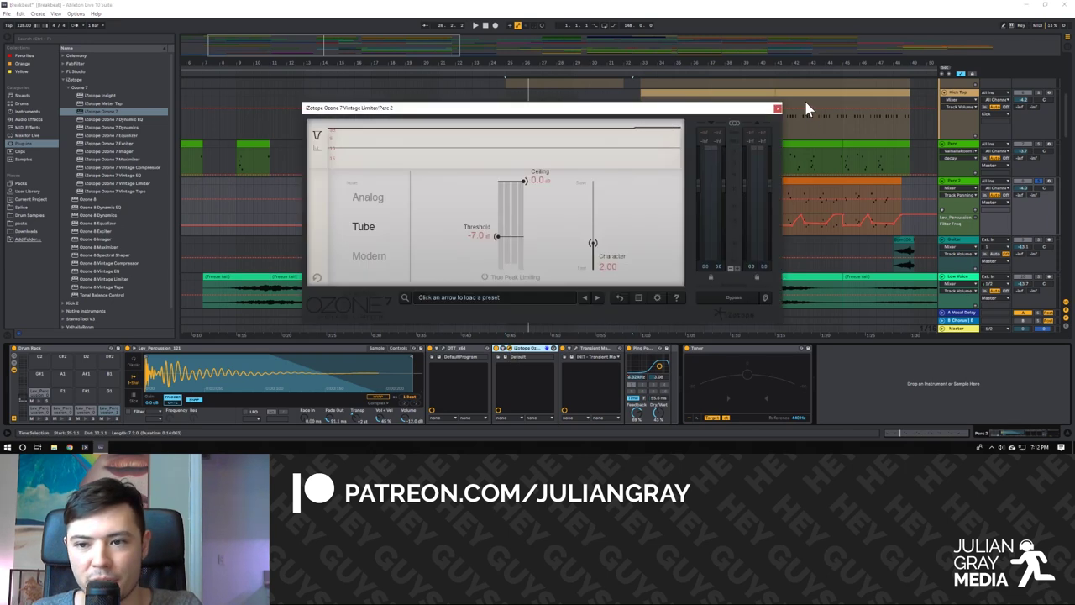
click(776, 110)
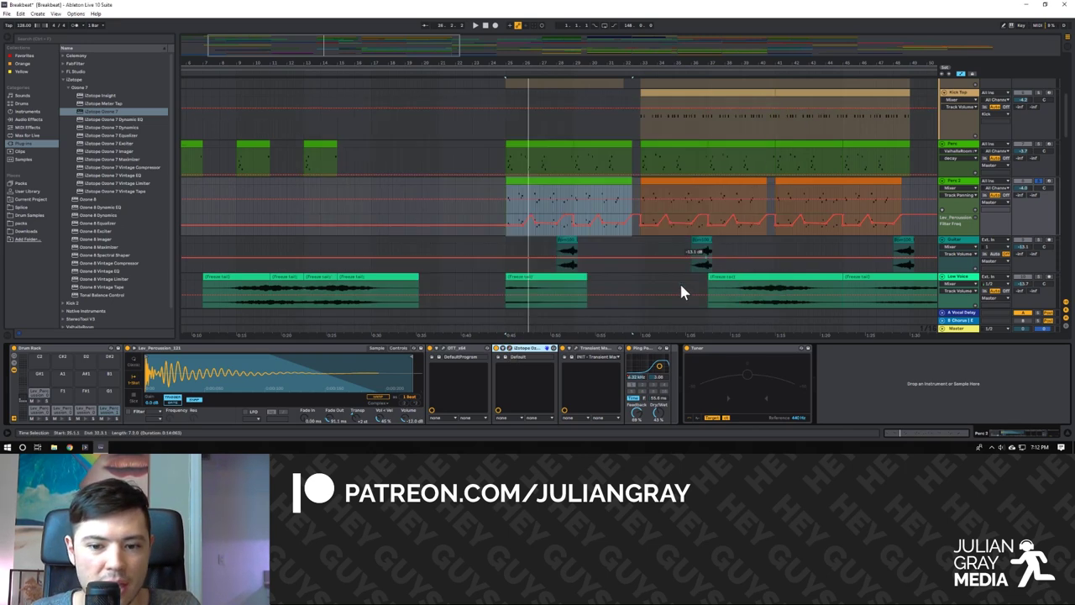
Select the Transient Master device, audition the soloed Perc 2 clip, and examine samples on the rack's other percussion pads.
click(579, 349)
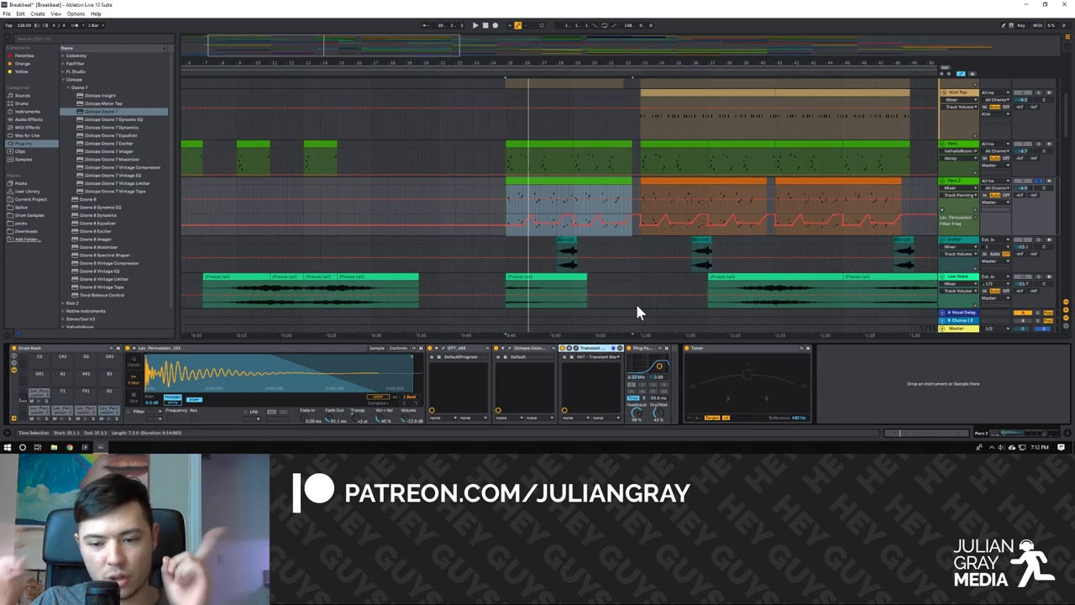
key(space)
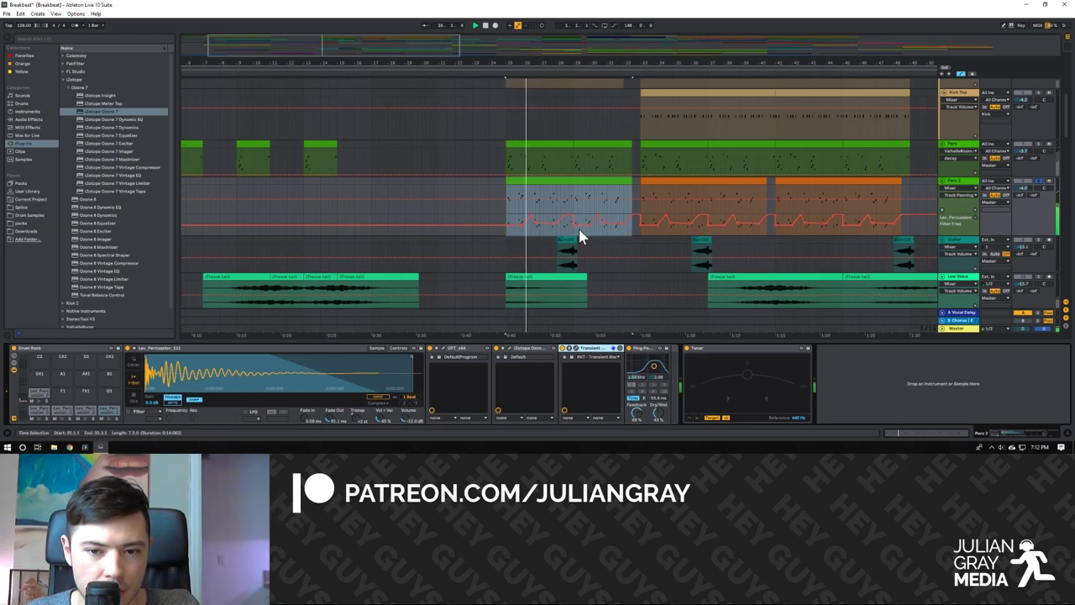
click(61, 410)
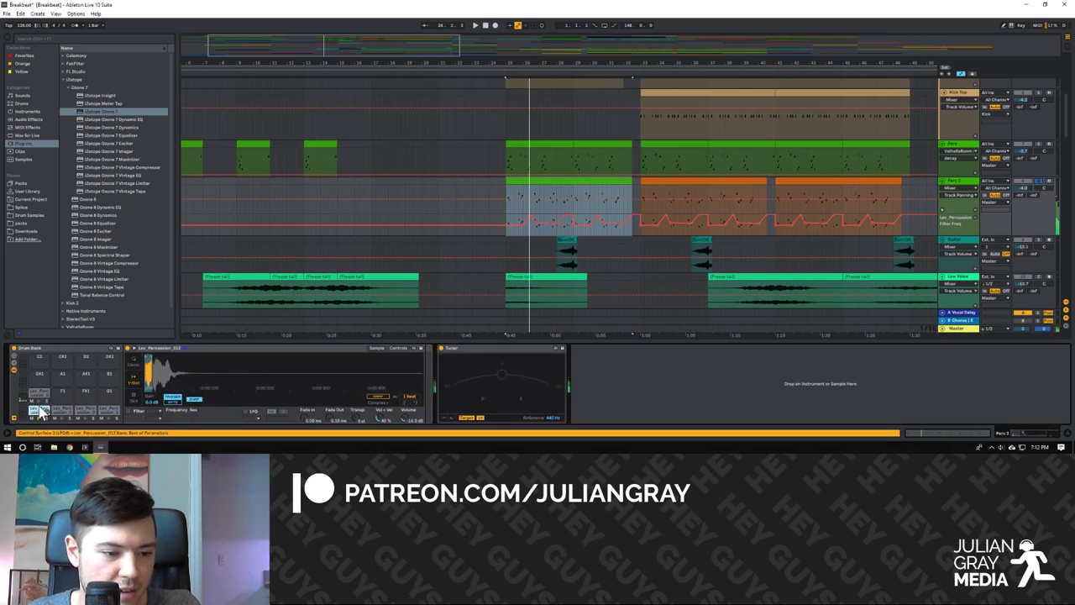
click(39, 396)
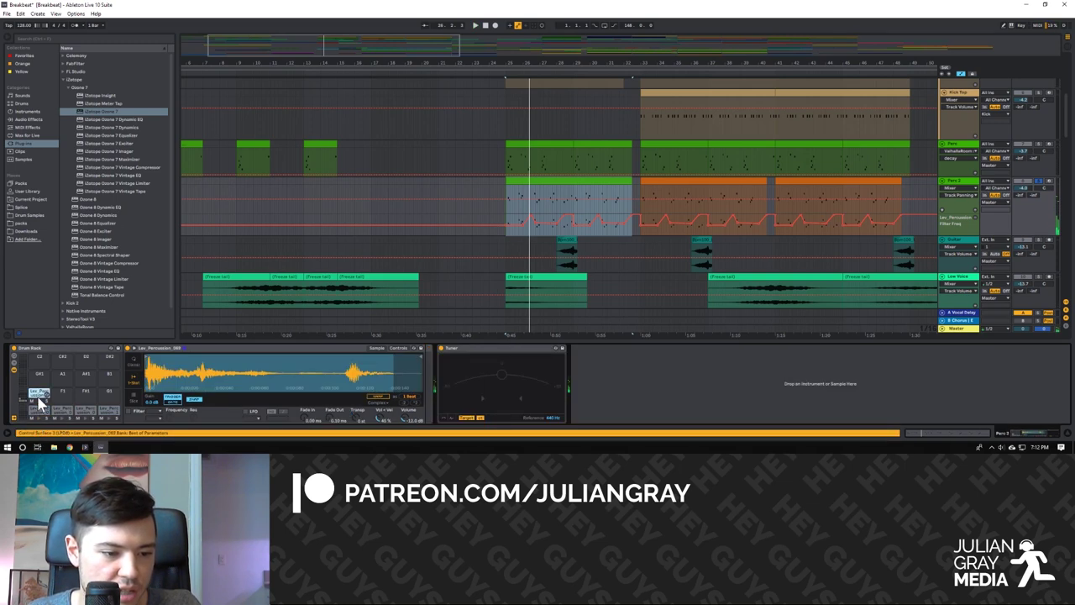
Unsolo the Perc 2 track and play the full mix from just before bar 25.
click(504, 193)
click(1042, 181)
key(space)
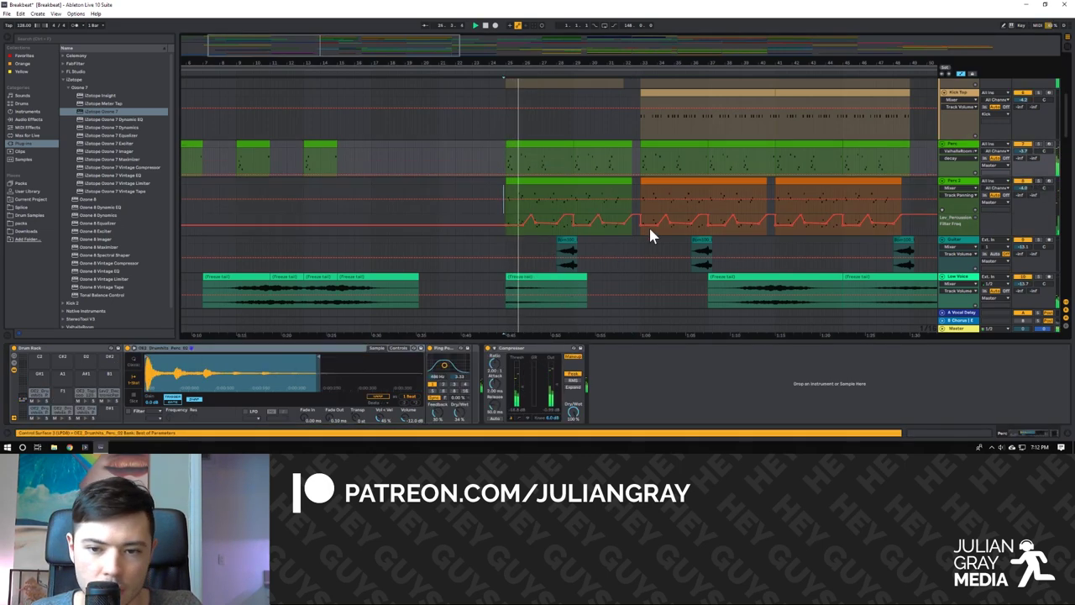
Listen to the full mix while surveying the arrangement from the kick tracks down to the last track.
scroll(651, 235, up, 1)
scroll(650, 228, down, 1)
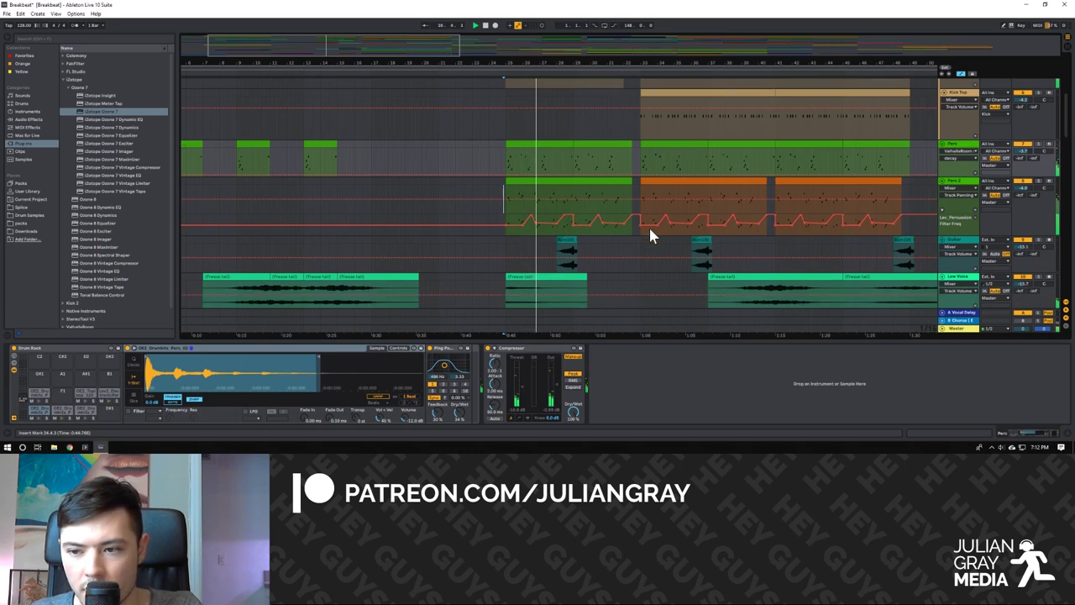
click(959, 184)
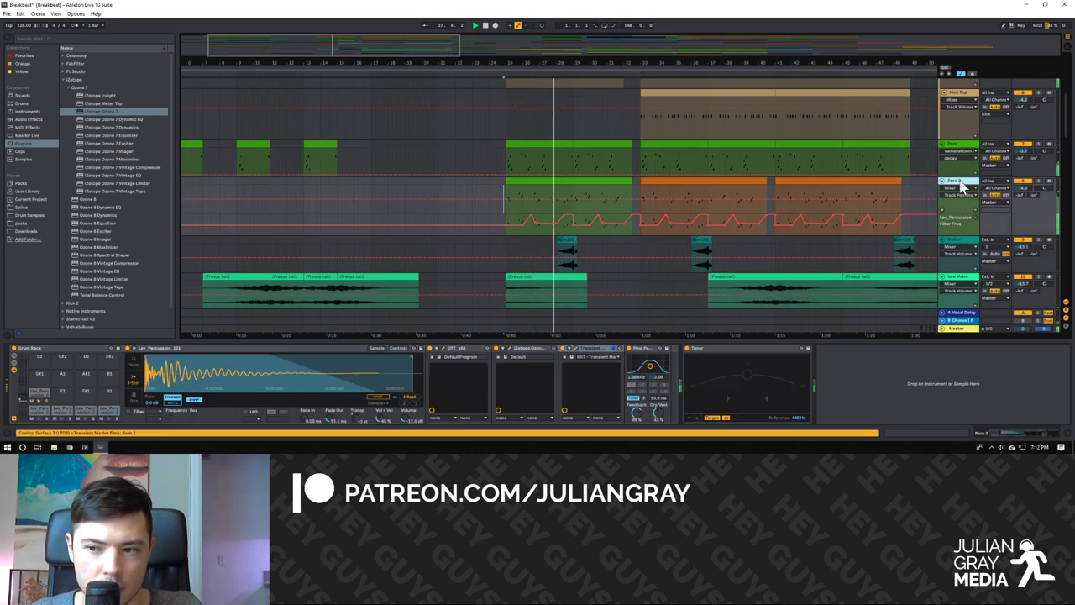
scroll(964, 202, down, 1)
scroll(964, 204, up, 6)
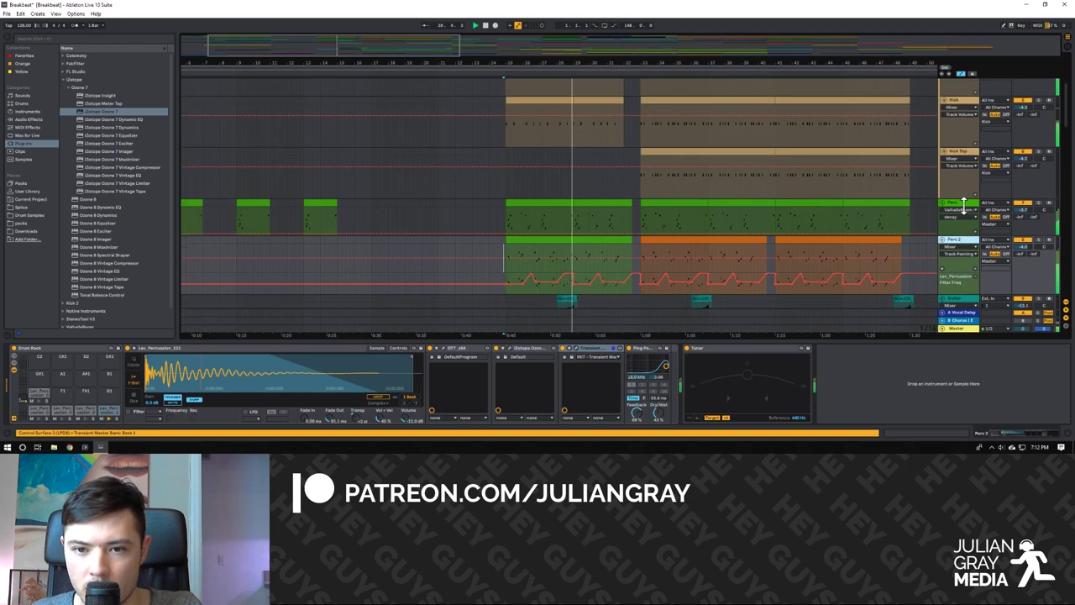
scroll(963, 204, up, 2)
scroll(964, 204, down, 4)
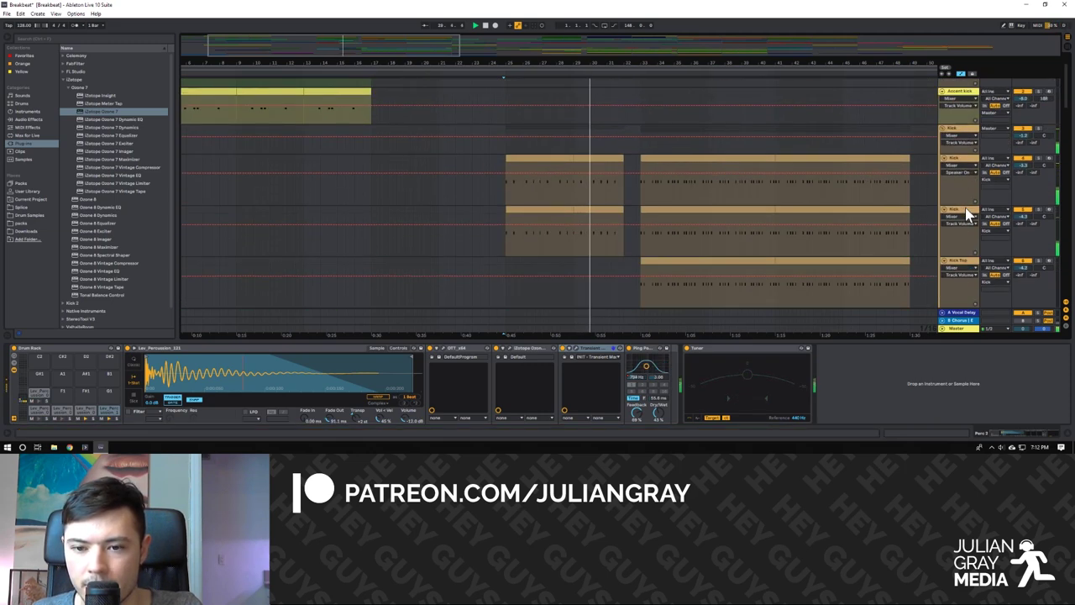
scroll(966, 207, down, 3)
scroll(967, 213, down, 10)
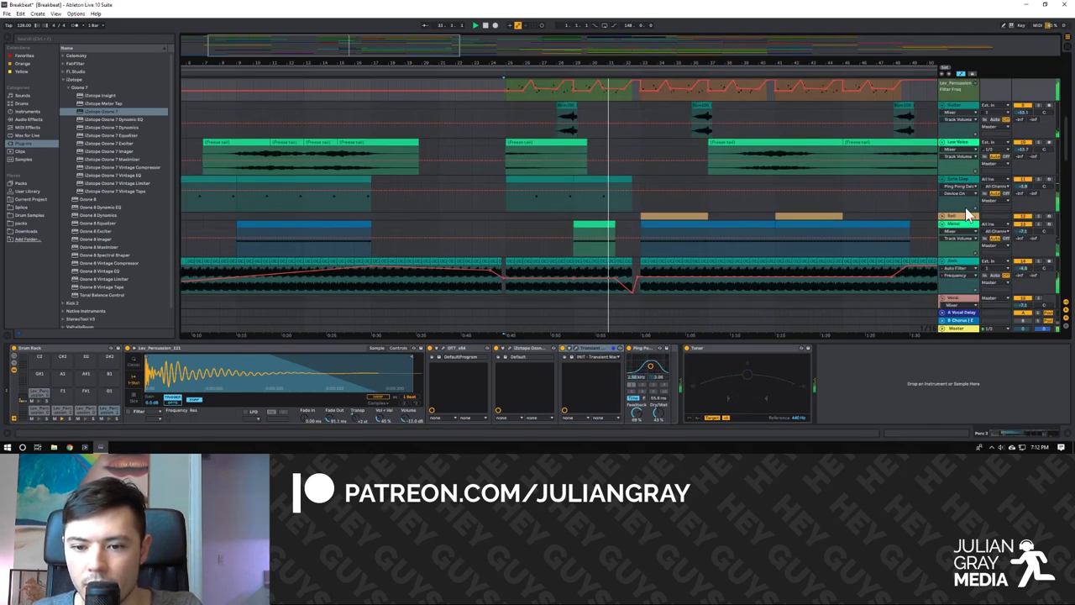
scroll(965, 207, down, 10)
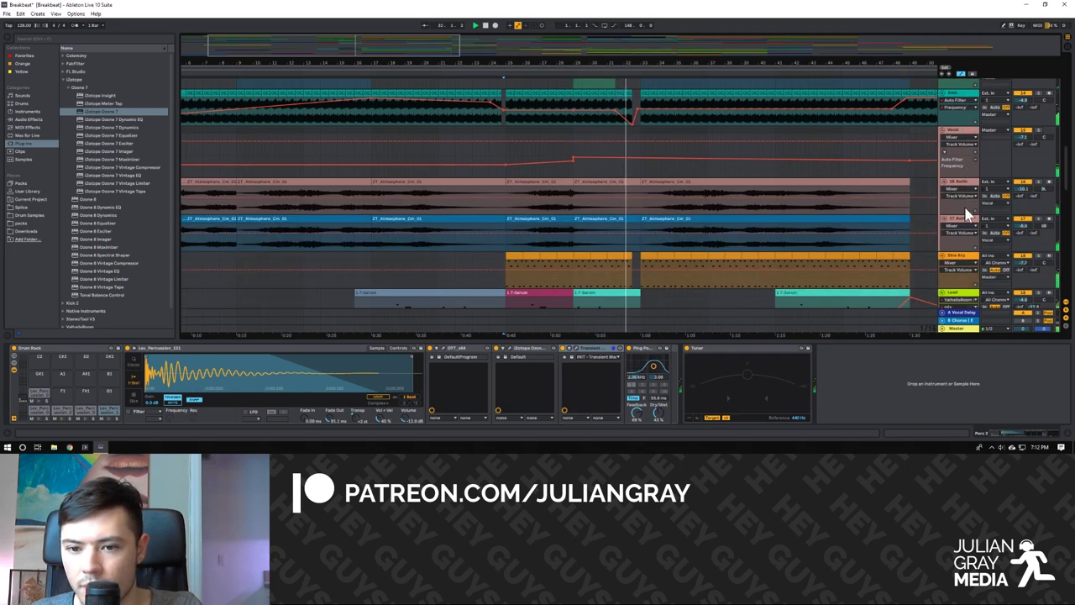
scroll(966, 207, down, 10)
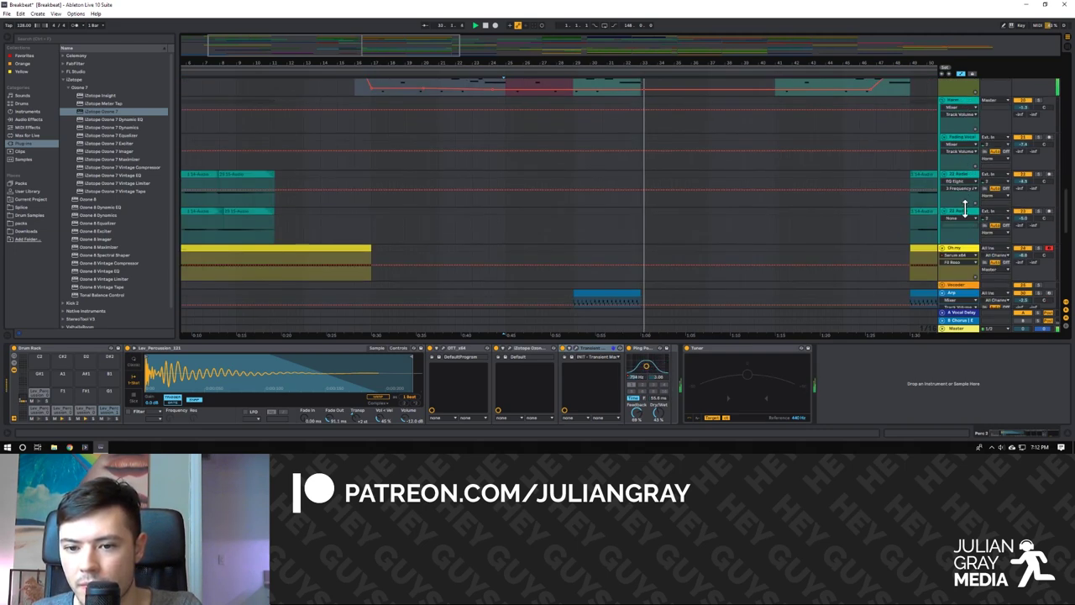
scroll(962, 205, down, 3)
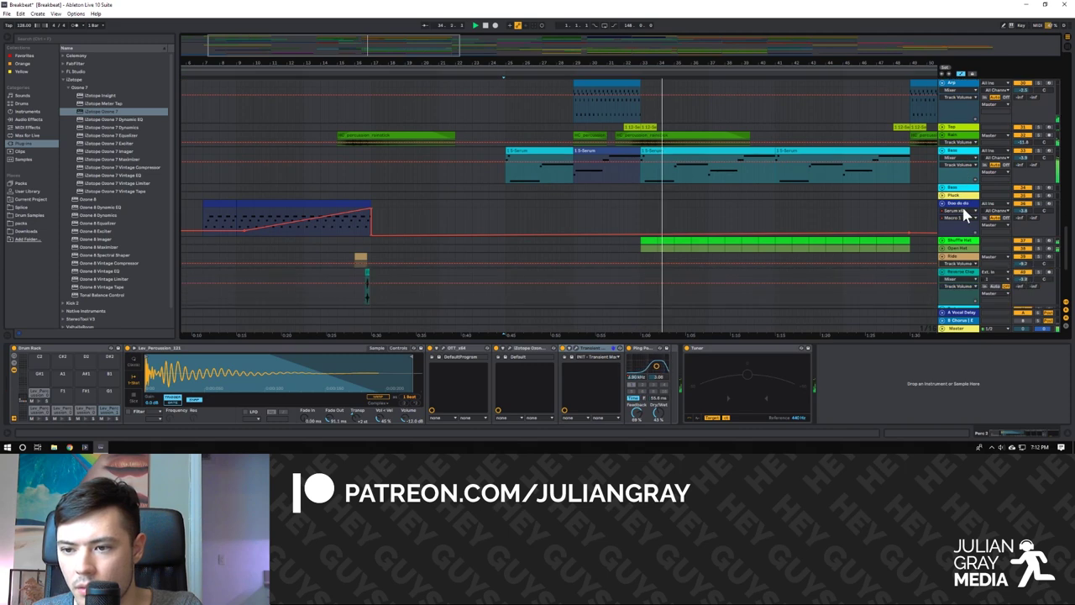
scroll(866, 260, down, 3)
scroll(902, 244, down, 3)
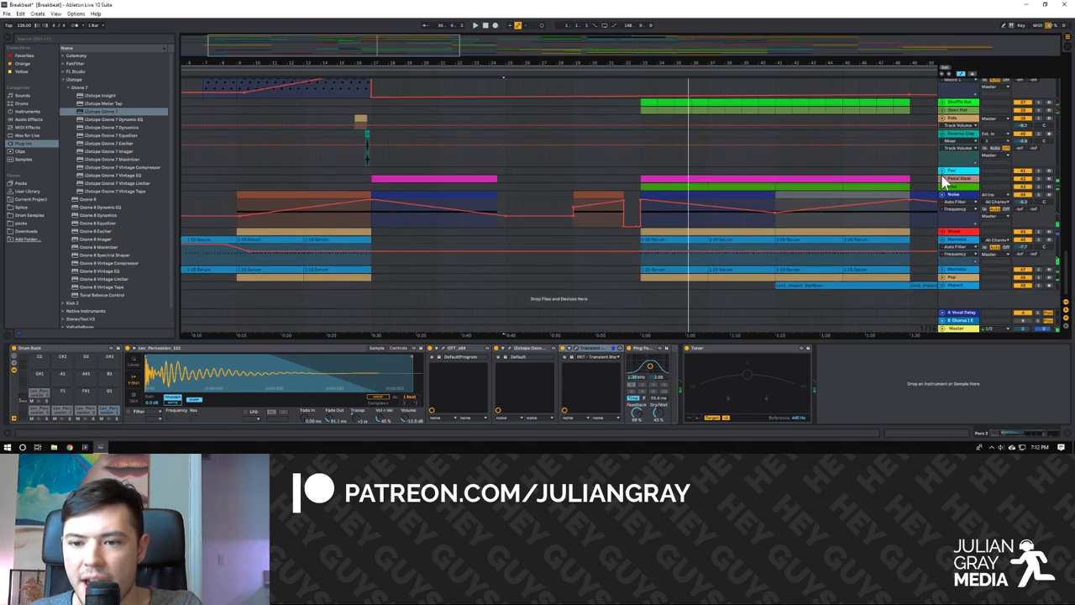
Unfold the Pedal Steel track, select its clip at bar 17, solo the track and play it.
click(952, 178)
click(944, 179)
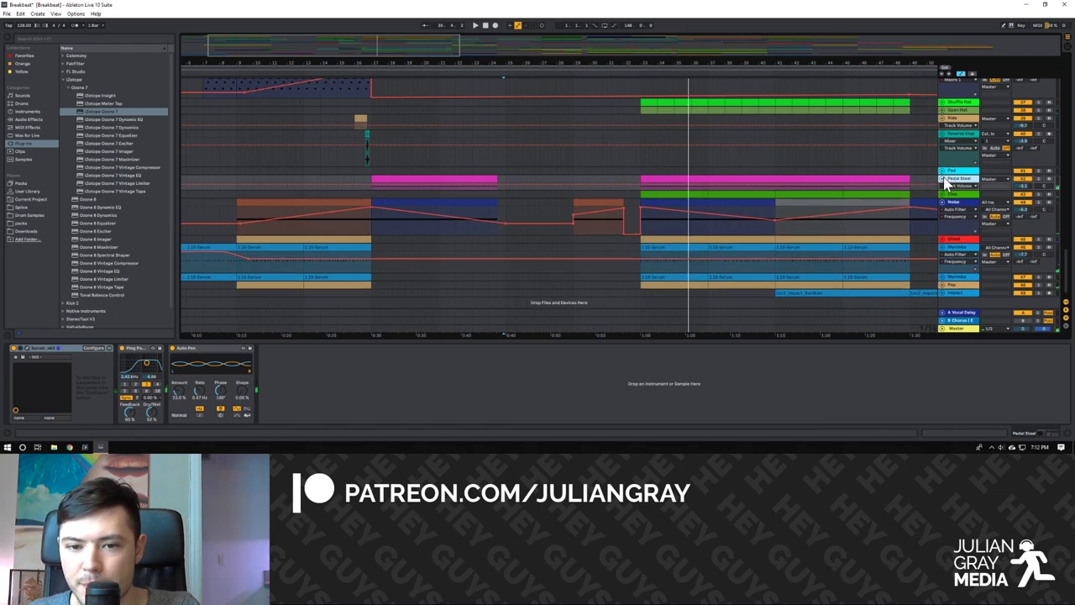
click(446, 181)
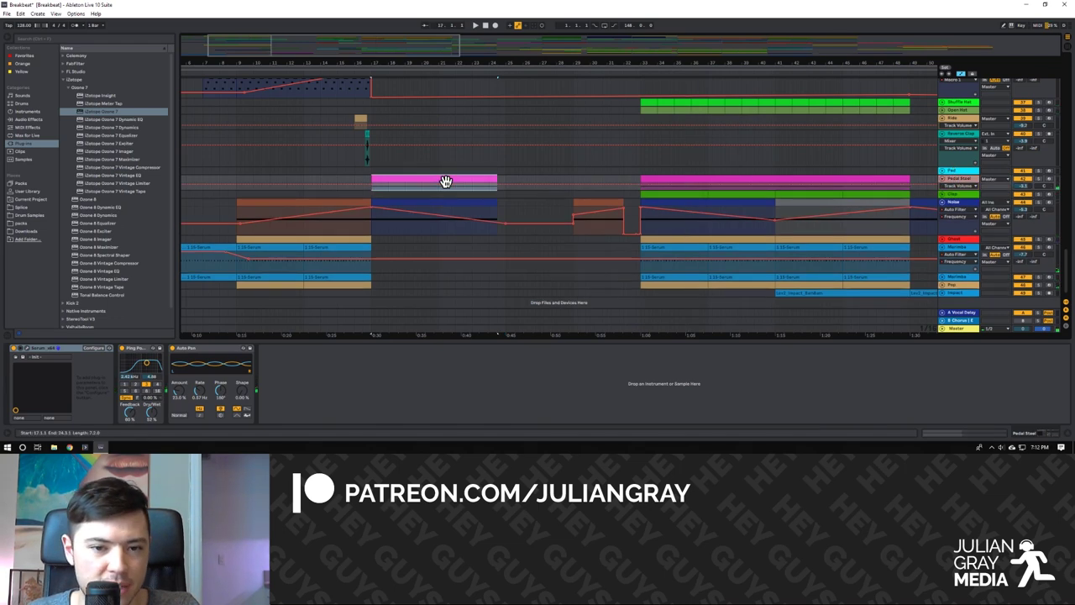
click(1039, 176)
key(space)
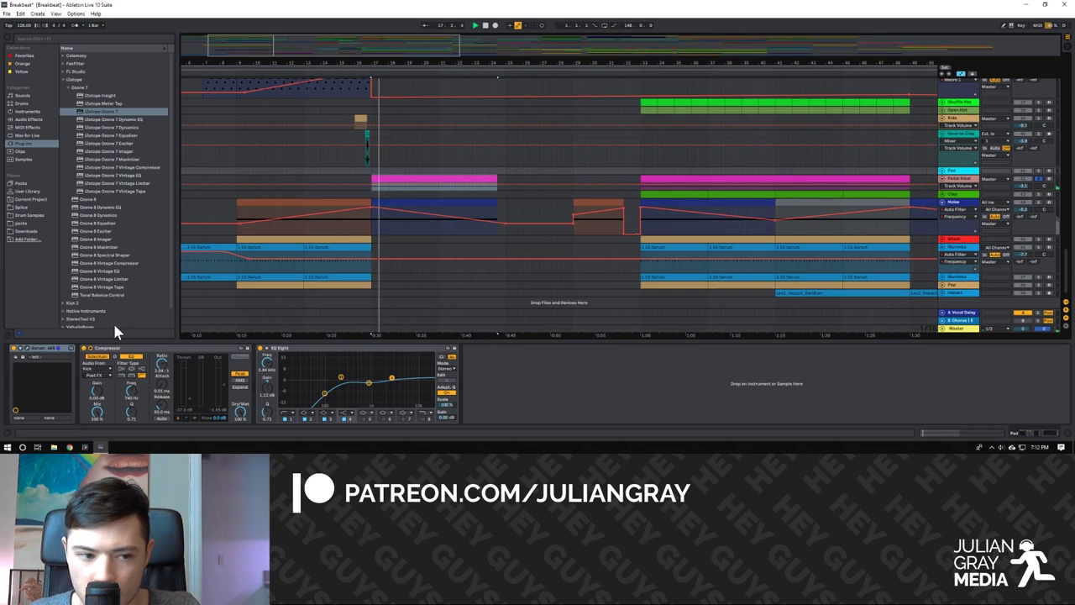
Inspect LFO 2 and envelope 2 in the Pad track's Serum synth, and close the plug-in window.
click(25, 349)
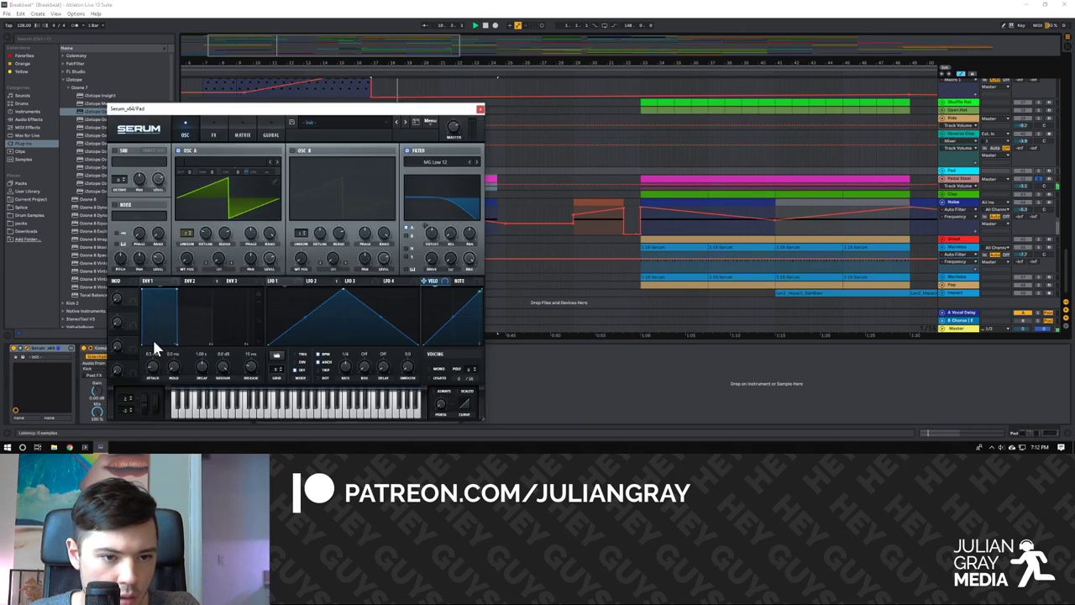
click(311, 283)
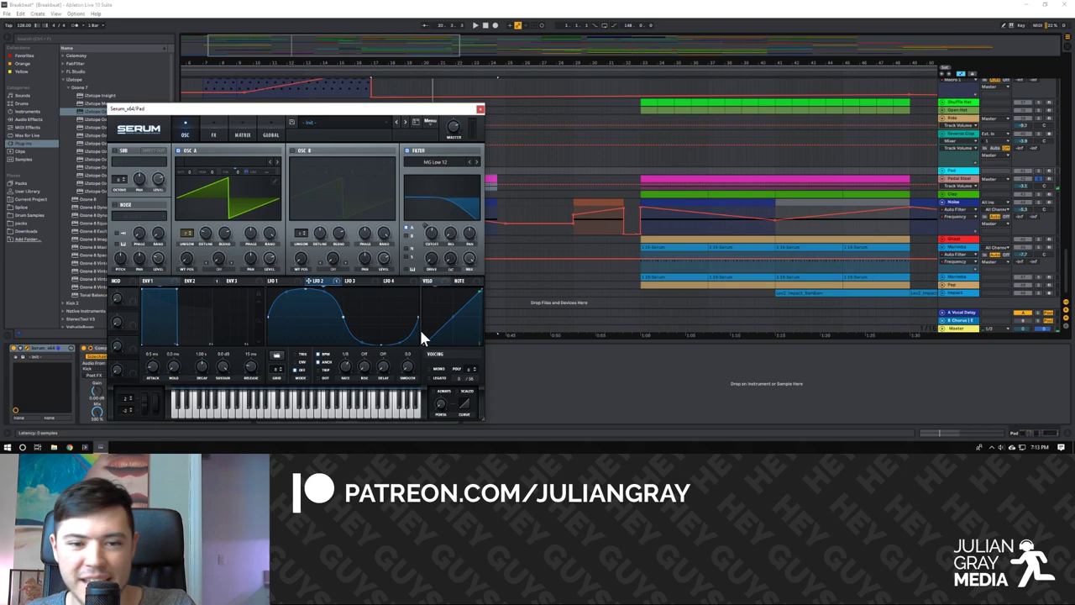
click(212, 282)
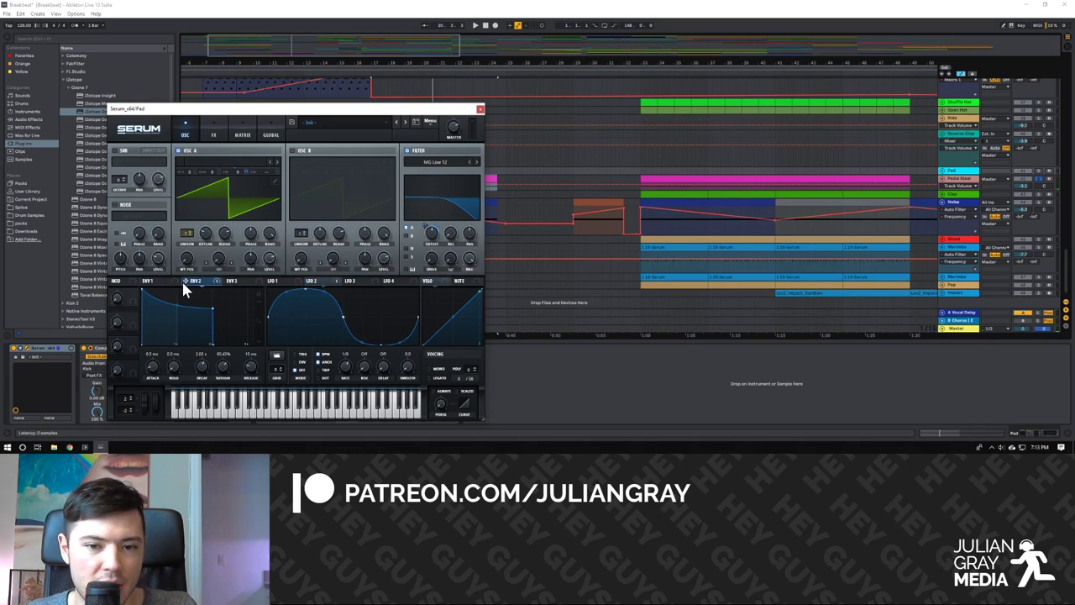
click(479, 109)
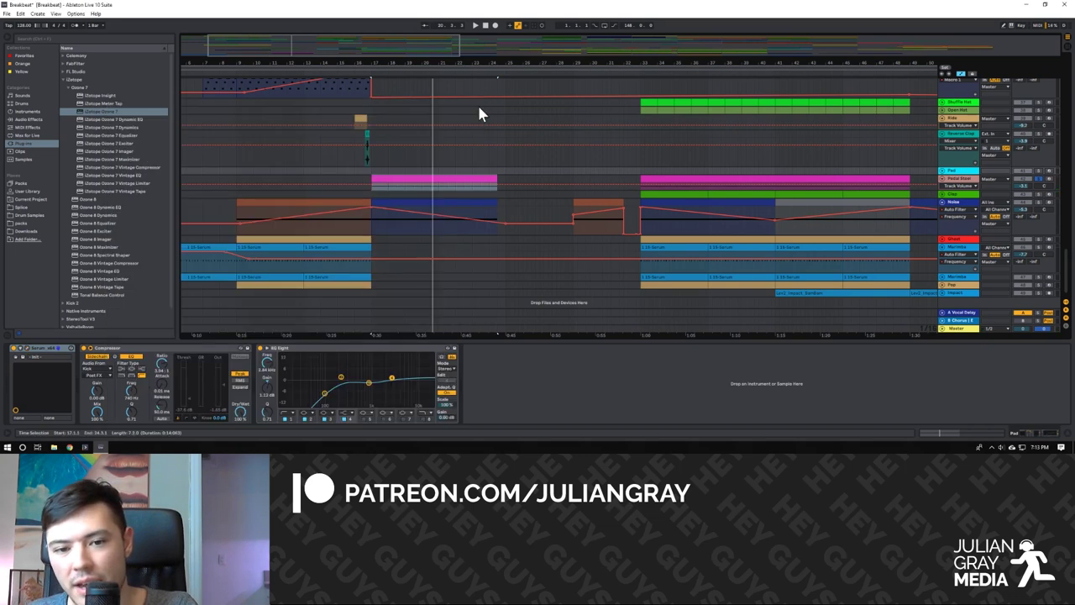
Audition the soloed Pedal Steel track from bar 33.
click(500, 173)
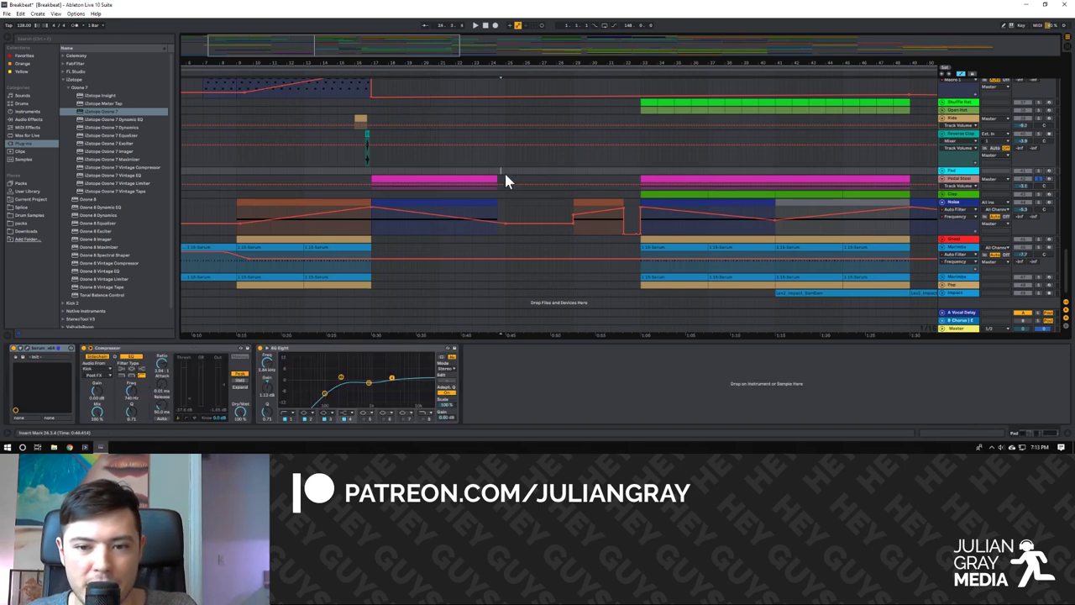
click(638, 169)
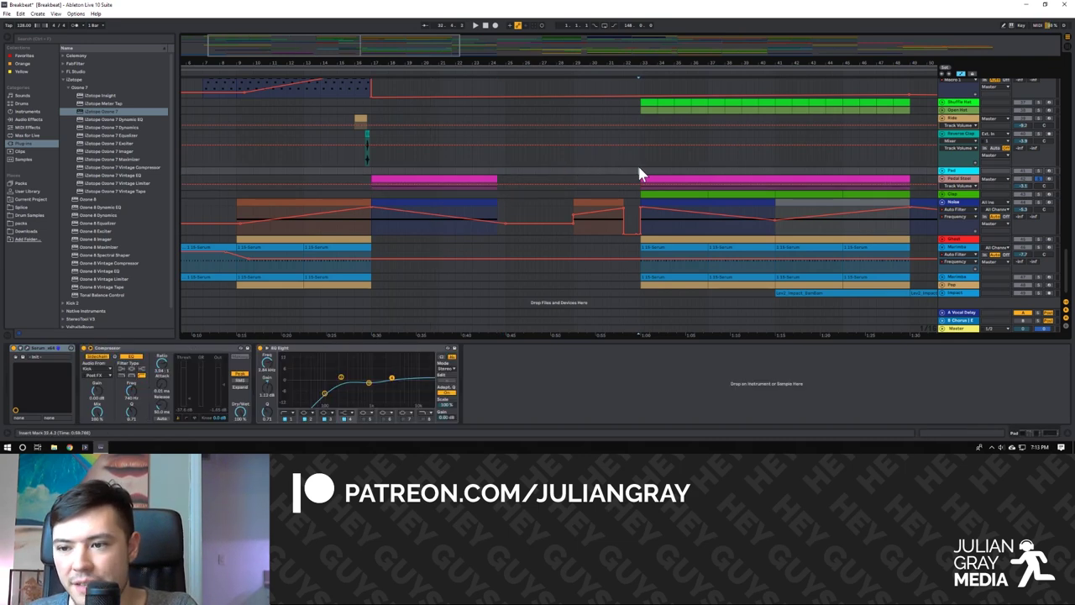
key(space)
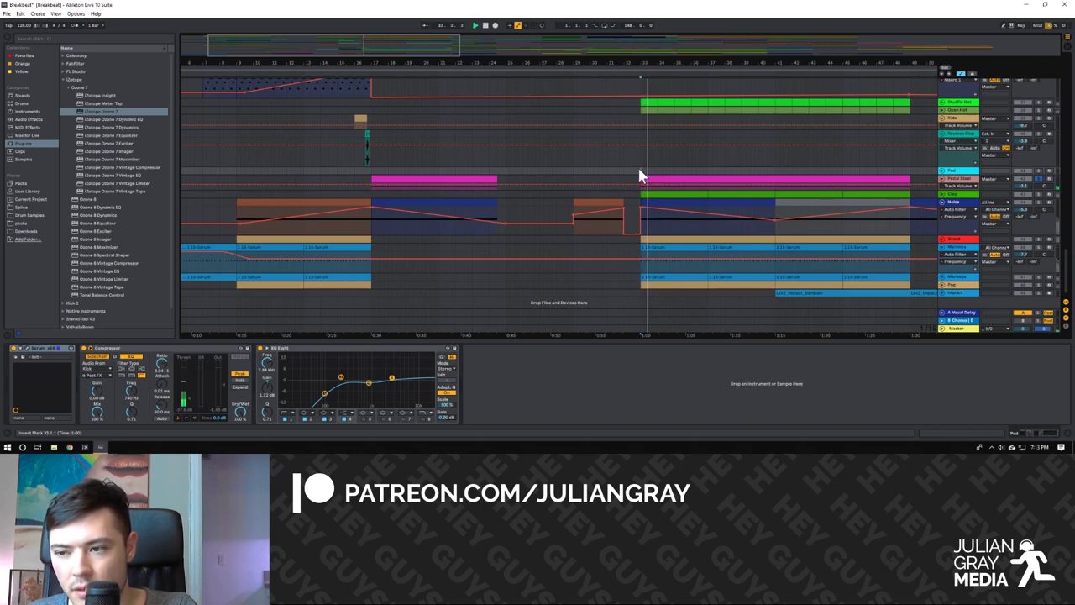
scroll(637, 164, down, 1)
scroll(660, 178, up, 3)
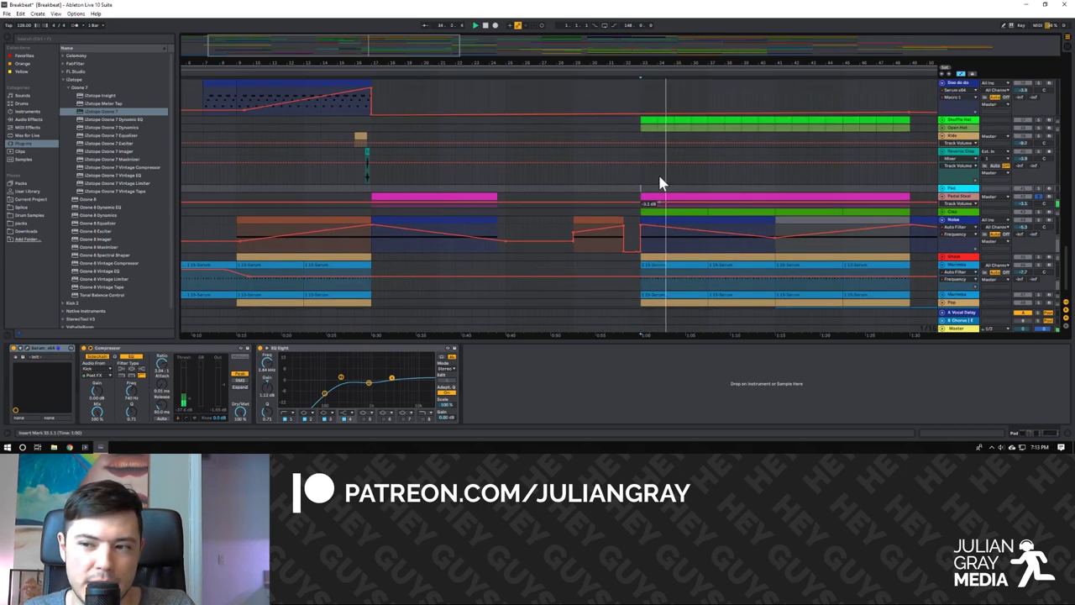
Unfold and solo the Top track, play its clips from just before bar 72, and stop playback.
scroll(911, 195, up, 8)
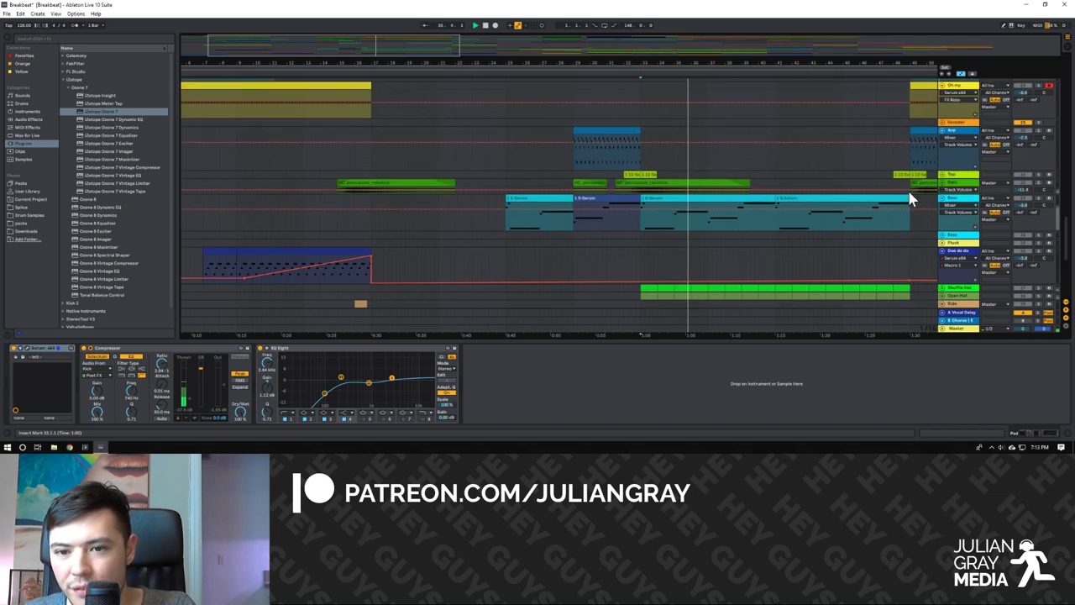
click(958, 175)
key(space)
click(629, 200)
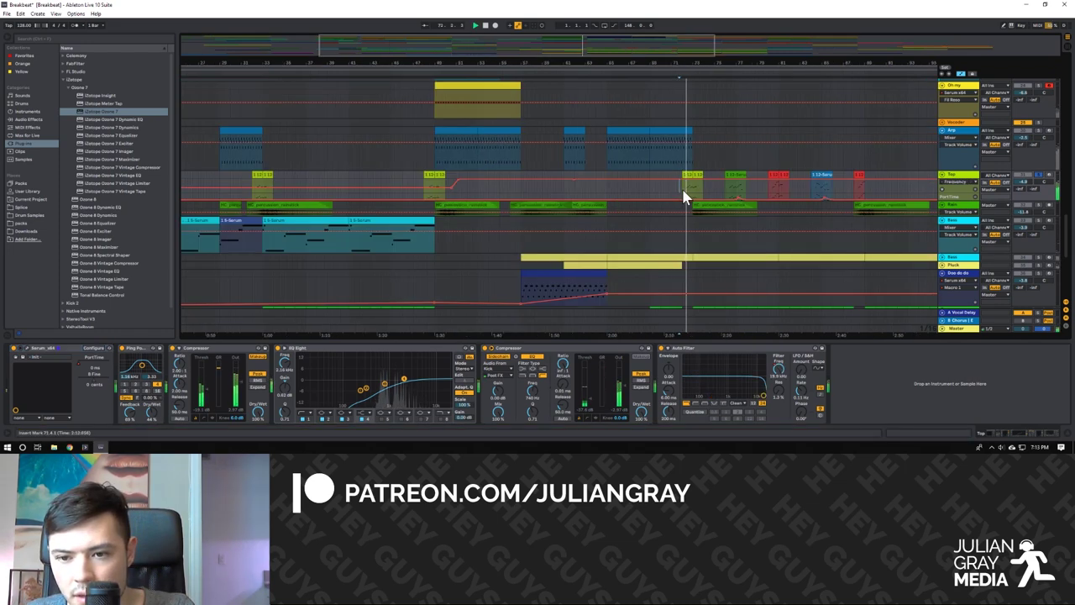
key(space)
click(564, 202)
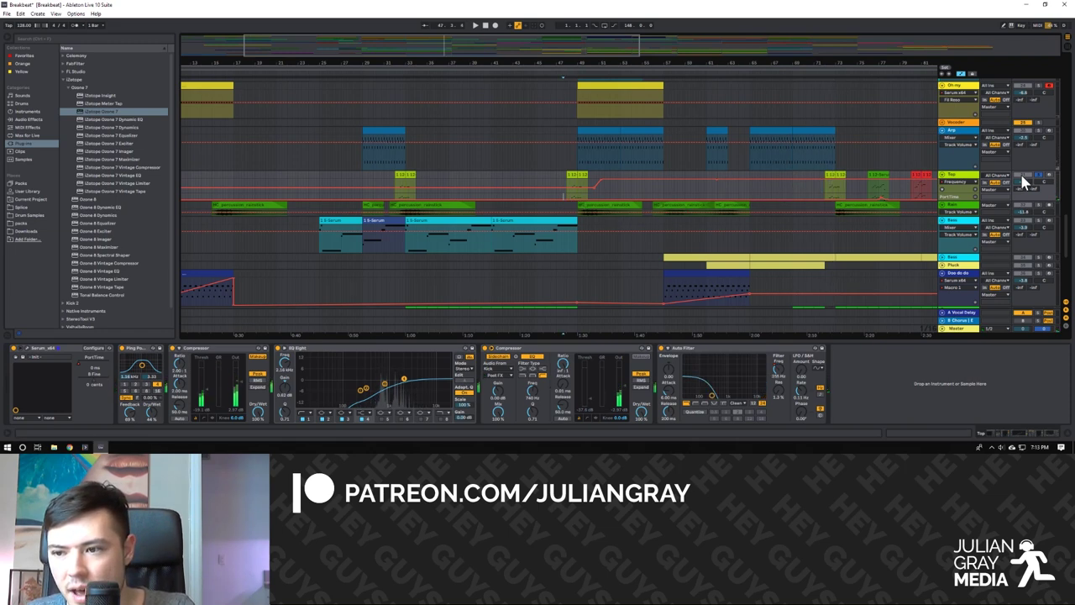
Select the Bass track and place the insert marker just before its clip at bar 33.
click(832, 179)
scroll(572, 217, down, 2)
click(404, 220)
click(485, 238)
Solo the Roll track, play its clip at bar 33, and preview the sample in its Drum Rack.
scroll(484, 235, up, 2)
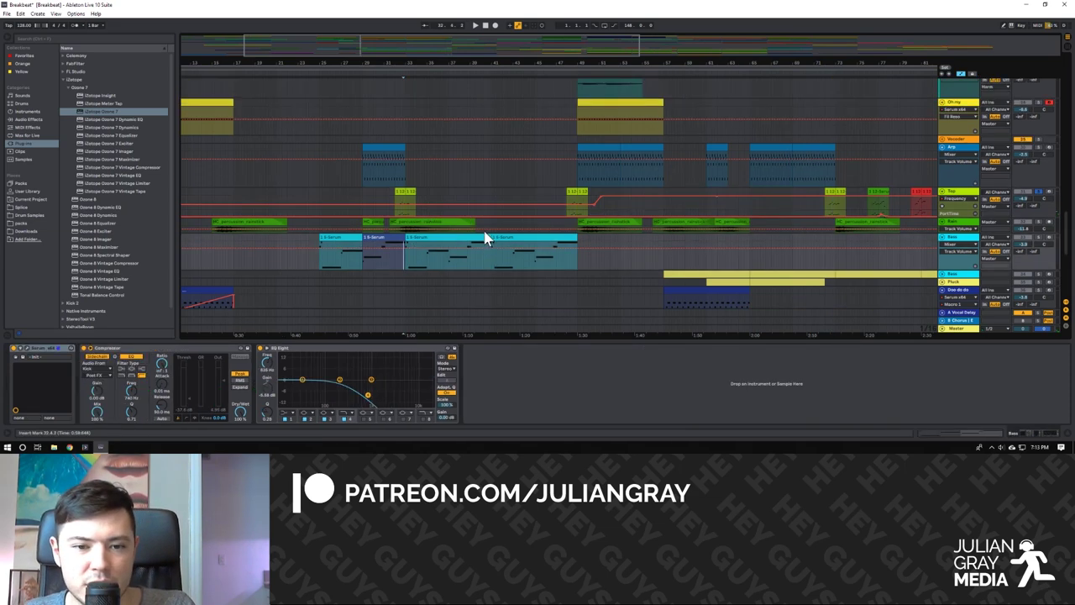
scroll(485, 235, down, 3)
scroll(486, 240, up, 15)
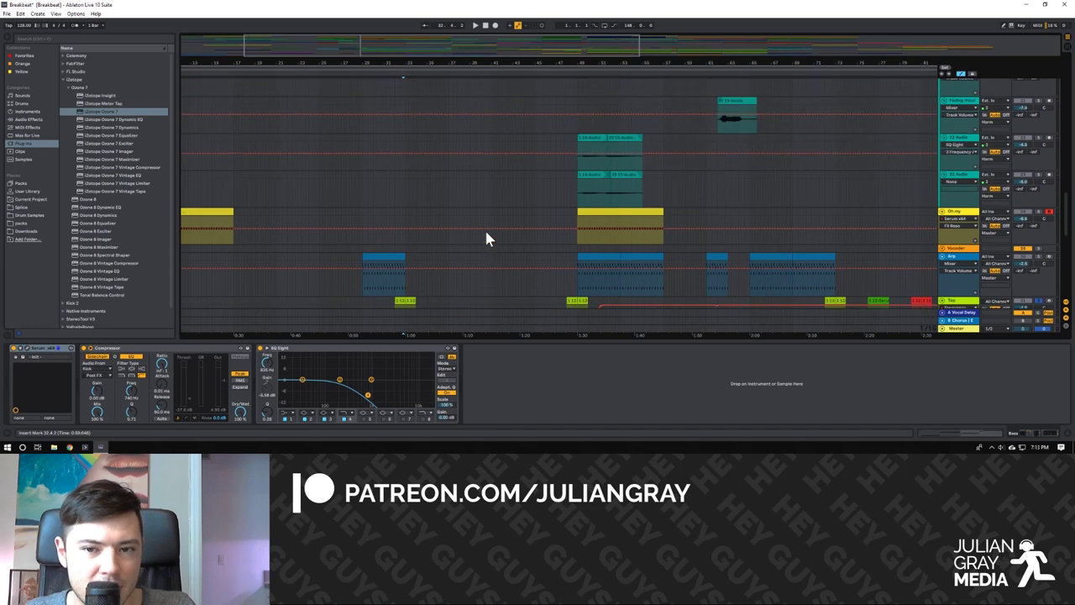
scroll(488, 238, up, 8)
click(412, 219)
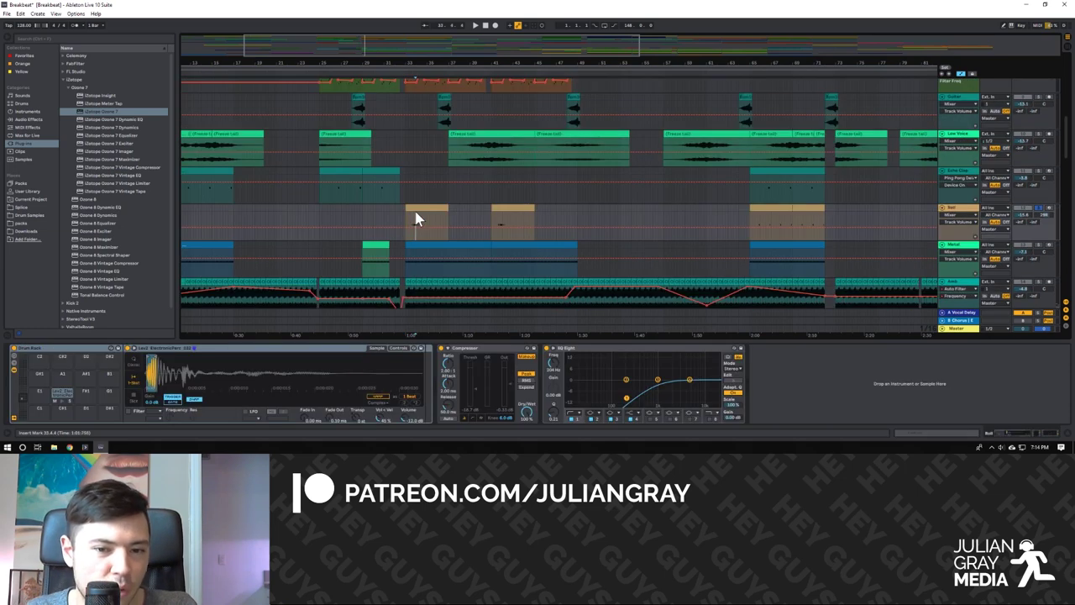
key(space)
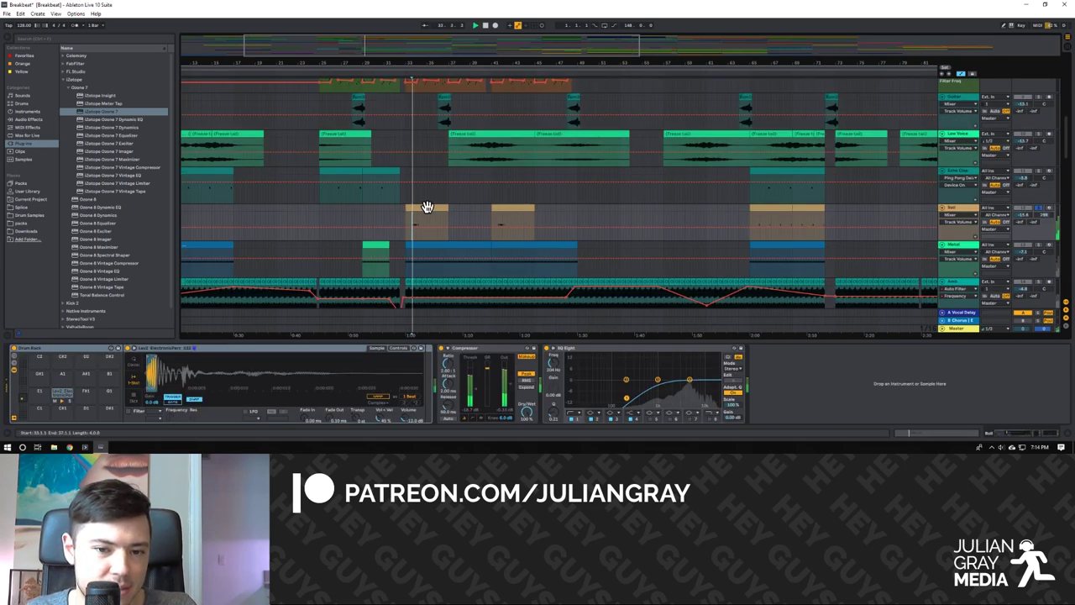
key(space)
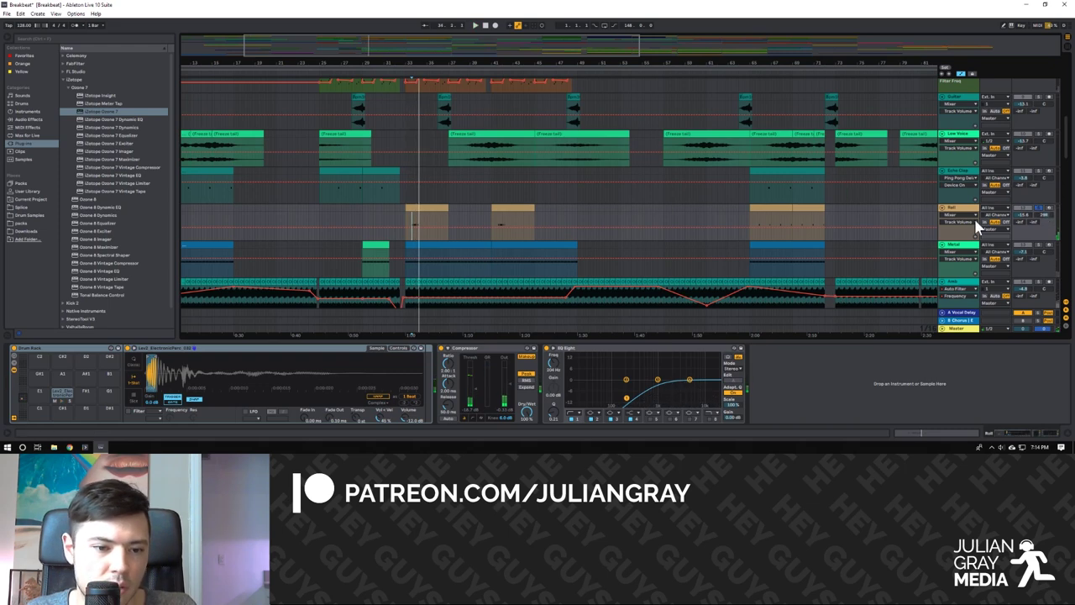
click(60, 401)
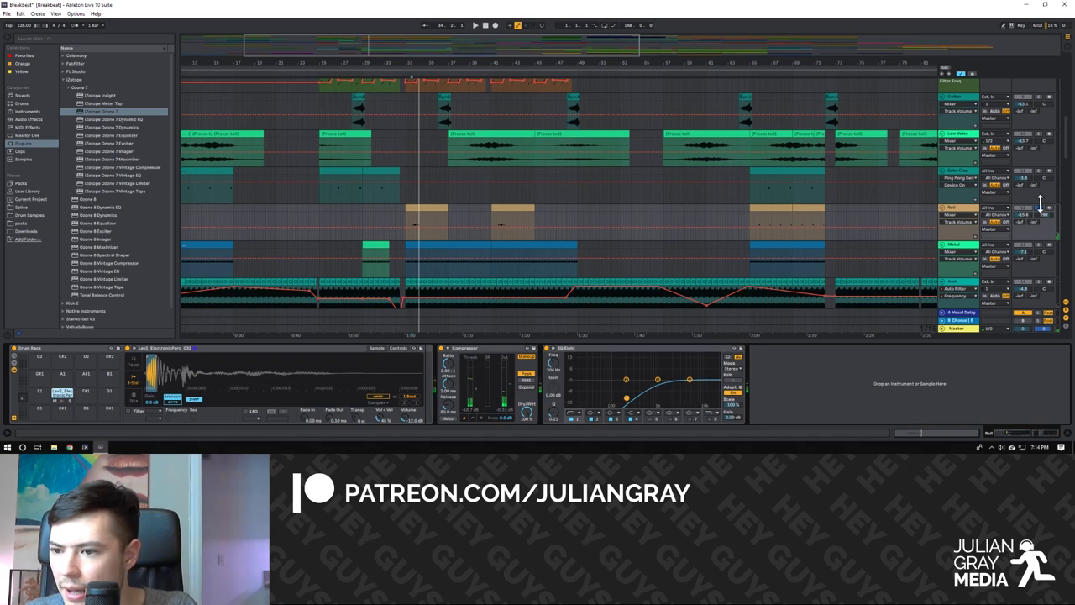
Unsolo the Roll track and resume the full mix around bar 34 for a short listen.
key(space)
scroll(823, 243, up, 2)
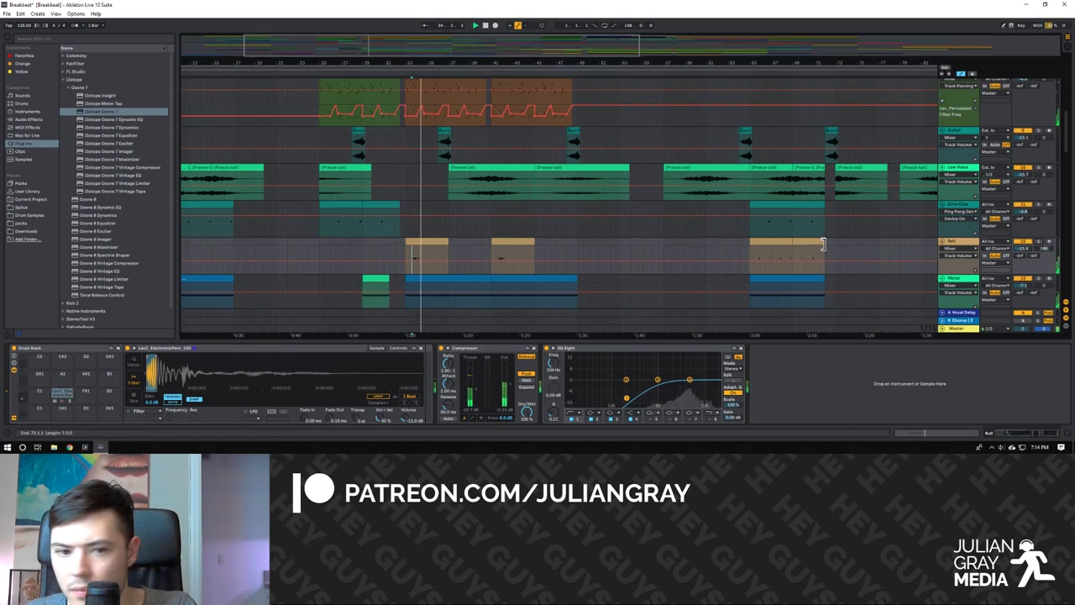
scroll(823, 244, down, 8)
scroll(824, 246, down, 8)
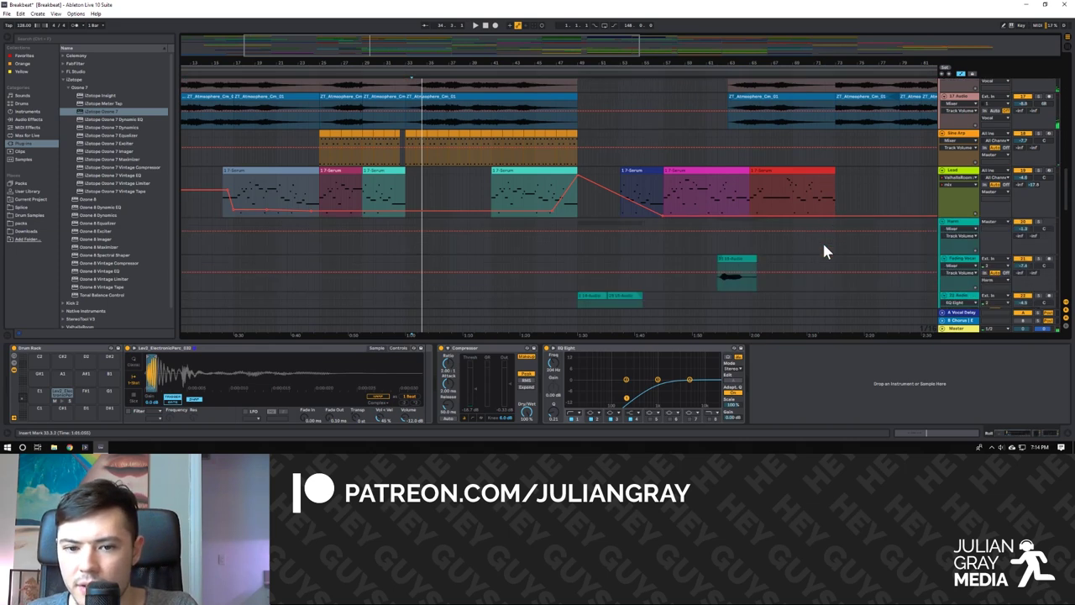
Select and unfold the Shuffle Hat track, solo it, and play its first clip at bar 33.
scroll(824, 248, down, 12)
scroll(823, 249, down, 10)
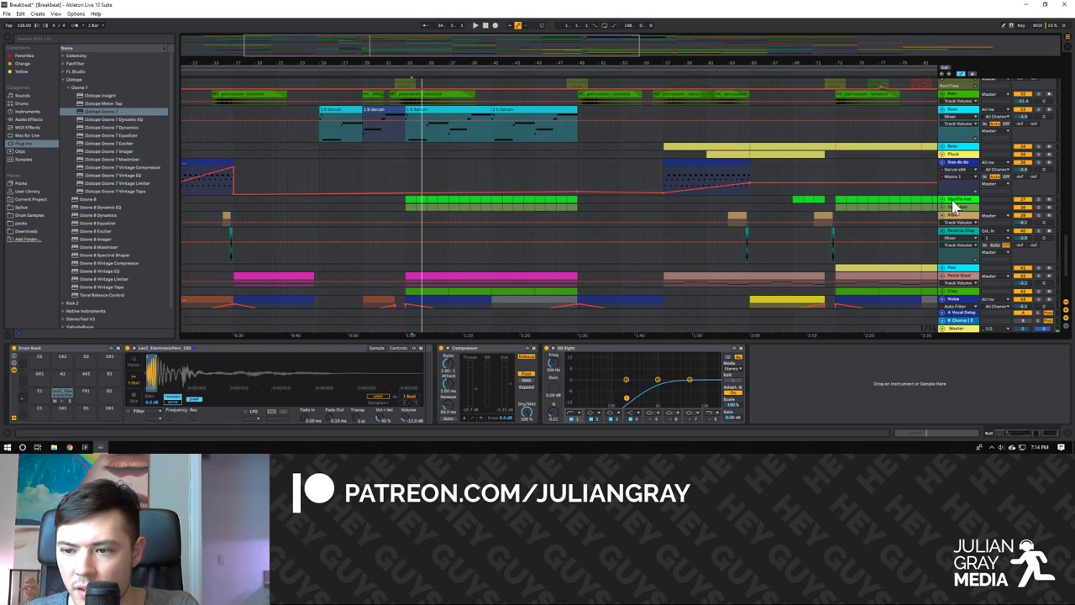
click(954, 206)
click(942, 200)
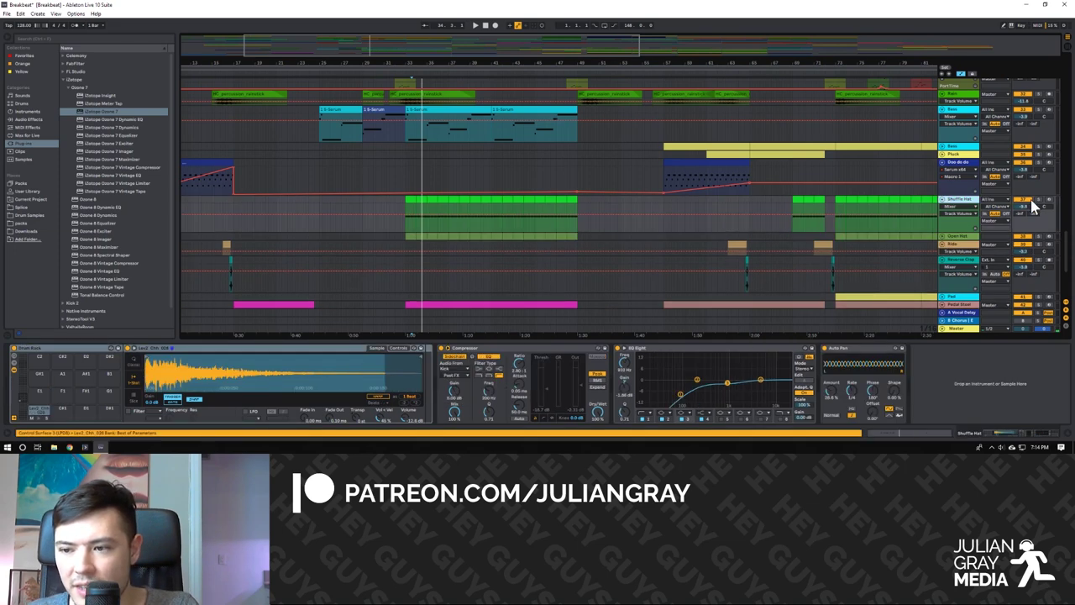
click(408, 204)
key(space)
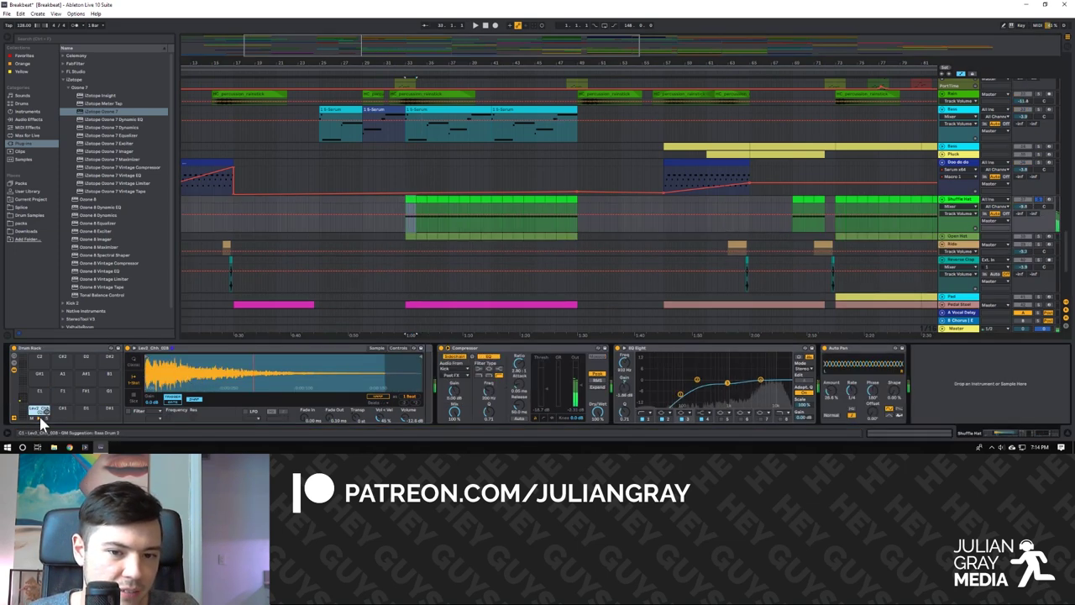
Open the Shuffle Hat clip at bar 33, play it, and examine the notes at 1.2.3, 1.3.3, 1.4.3 and 1.1.3.
double_click(413, 200)
key(space)
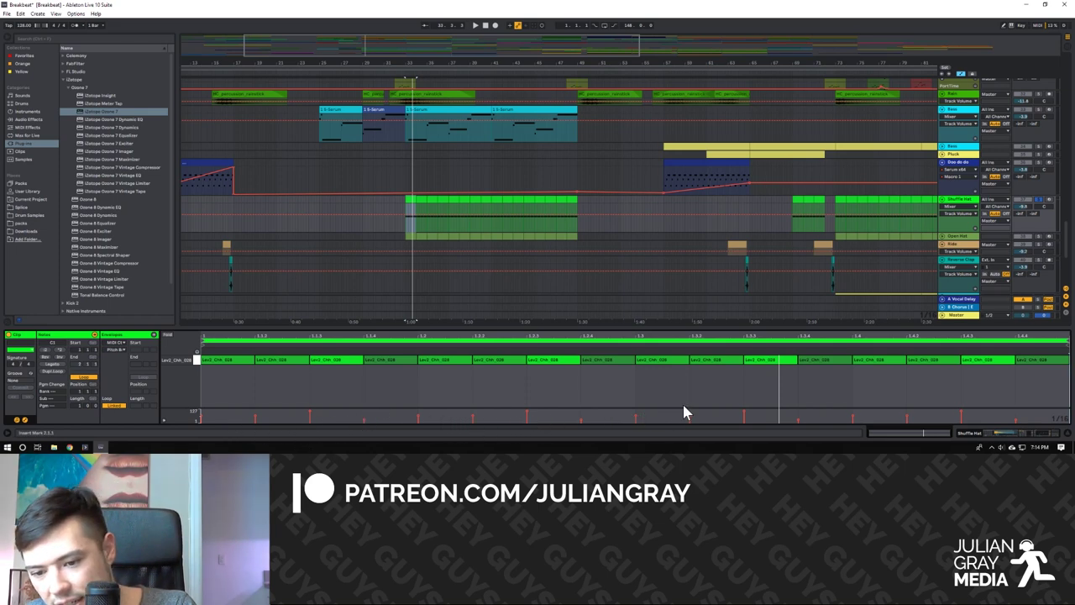
click(551, 361)
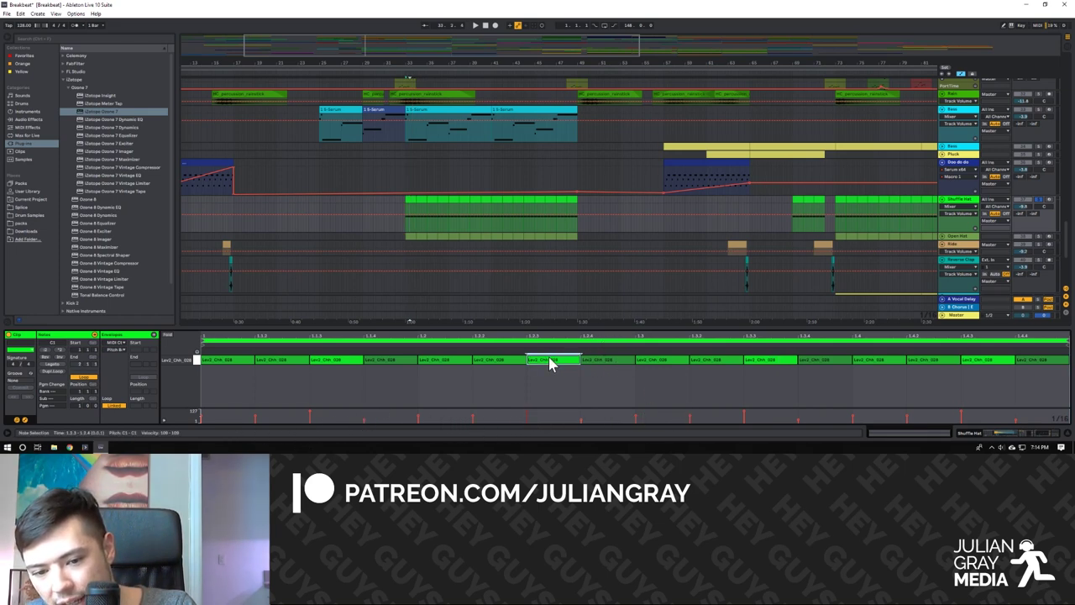
click(751, 362)
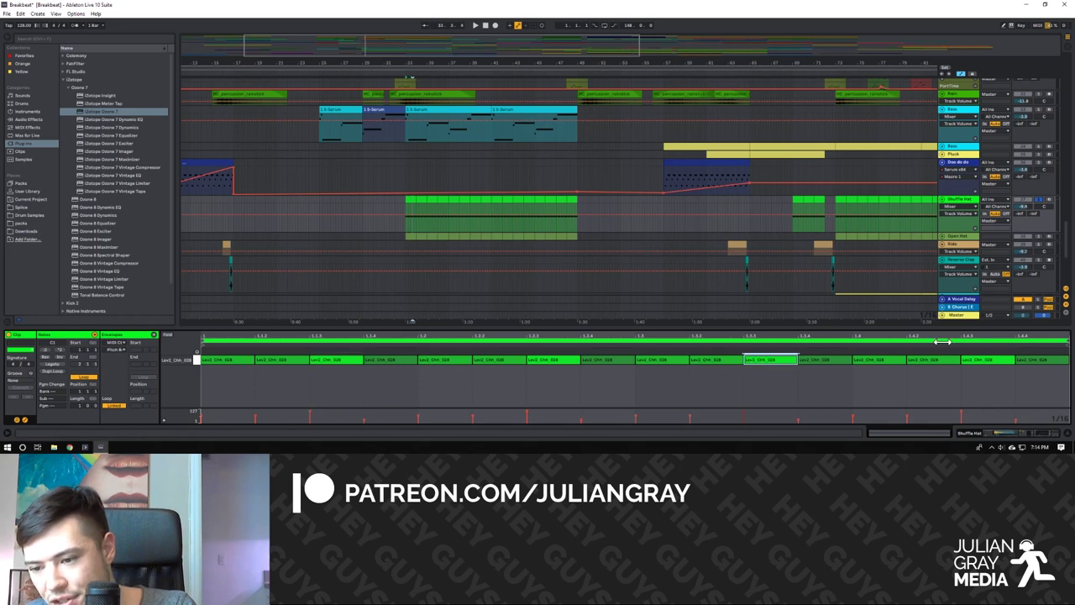
click(1000, 363)
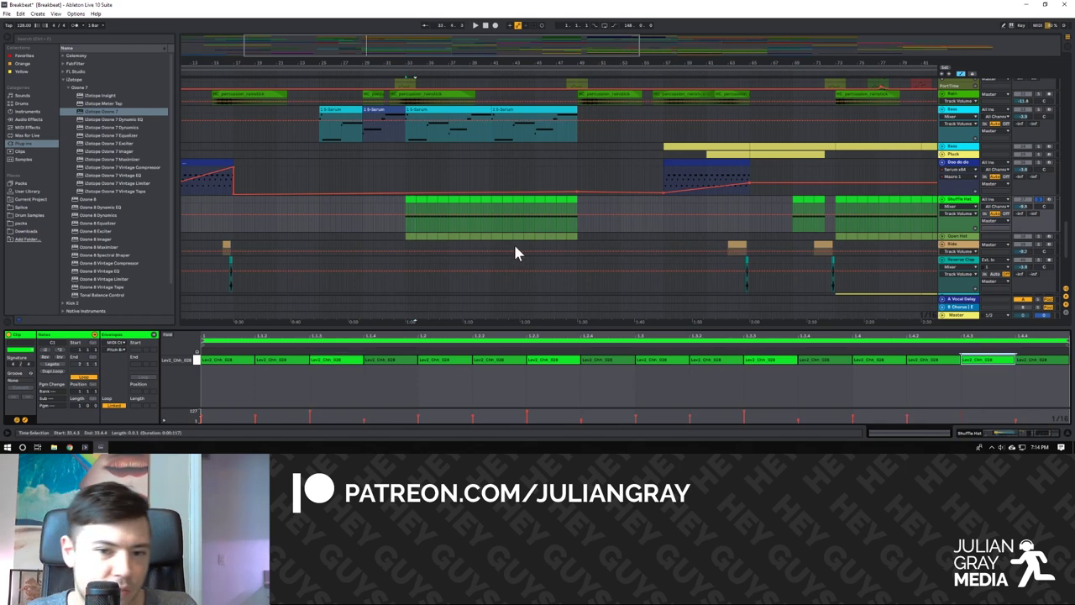
scroll(515, 253, down, 1)
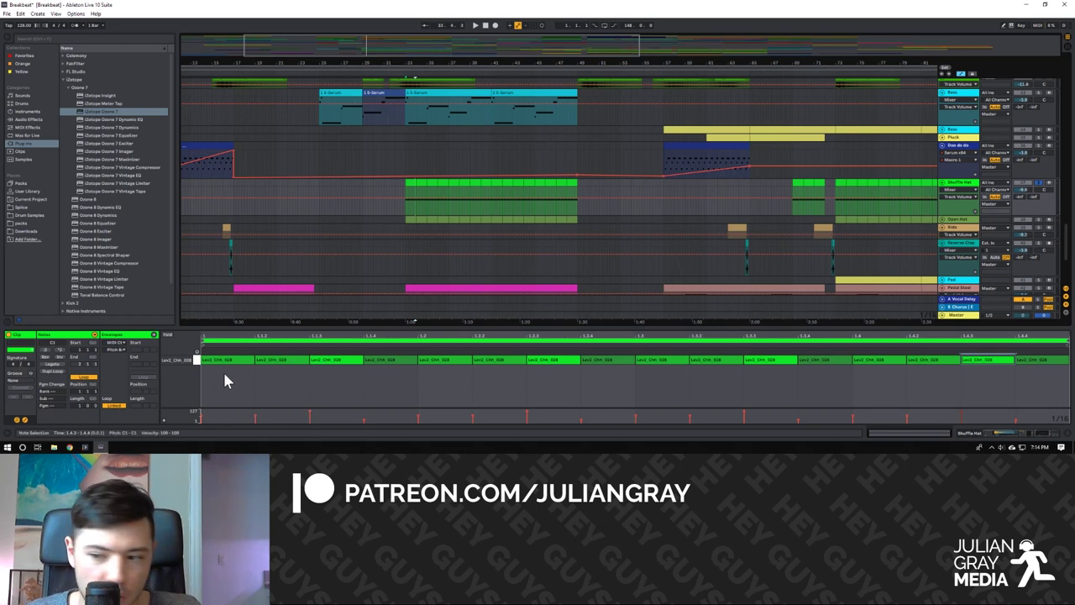
click(326, 367)
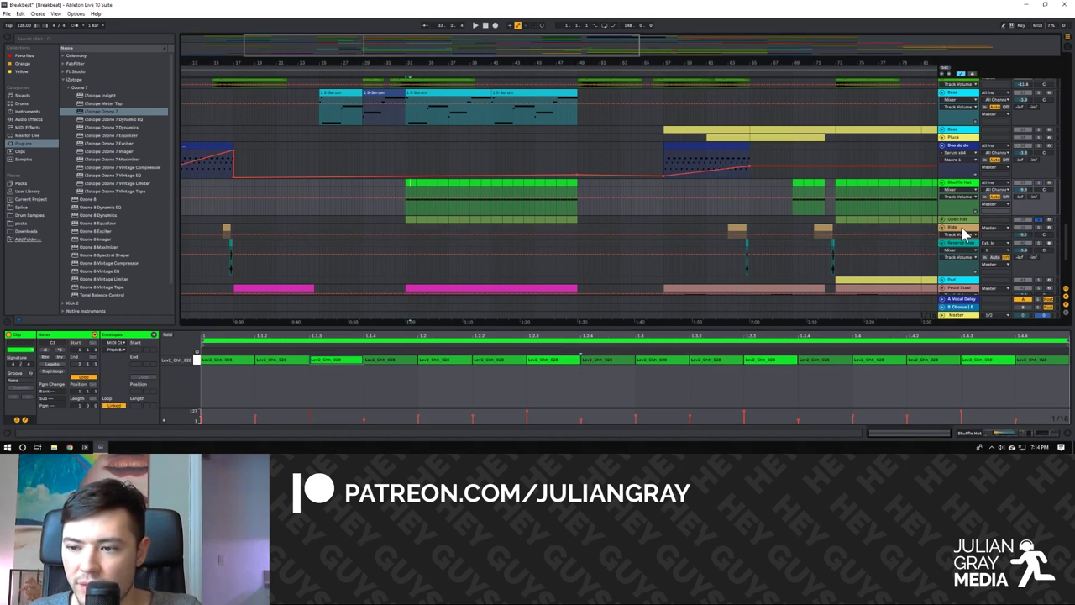
Unfold the soloed Open Hat track and play it from just before bar 33.
click(943, 221)
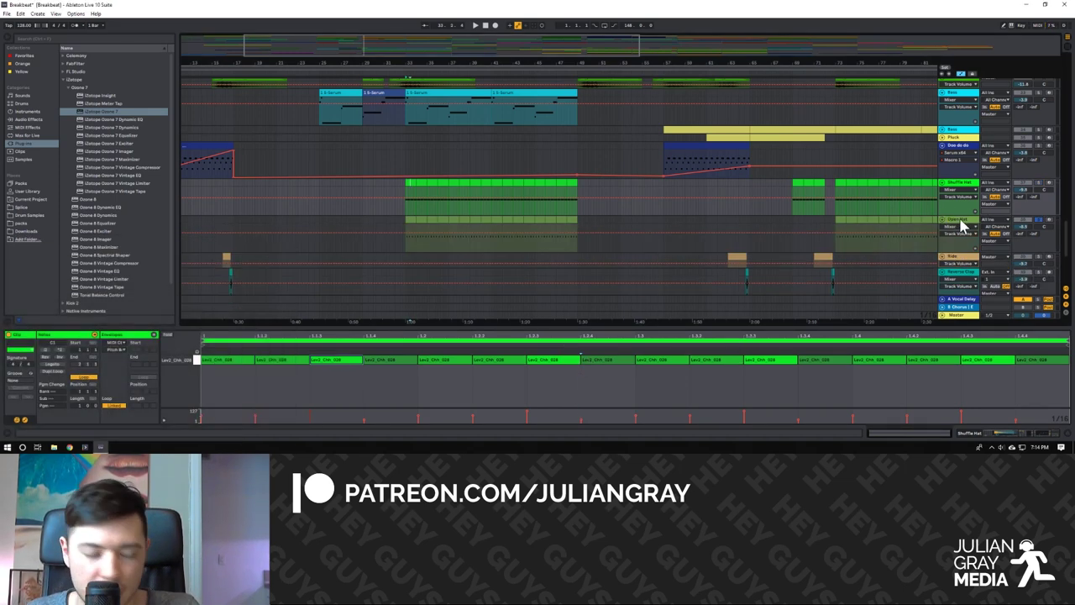
click(404, 223)
key(space)
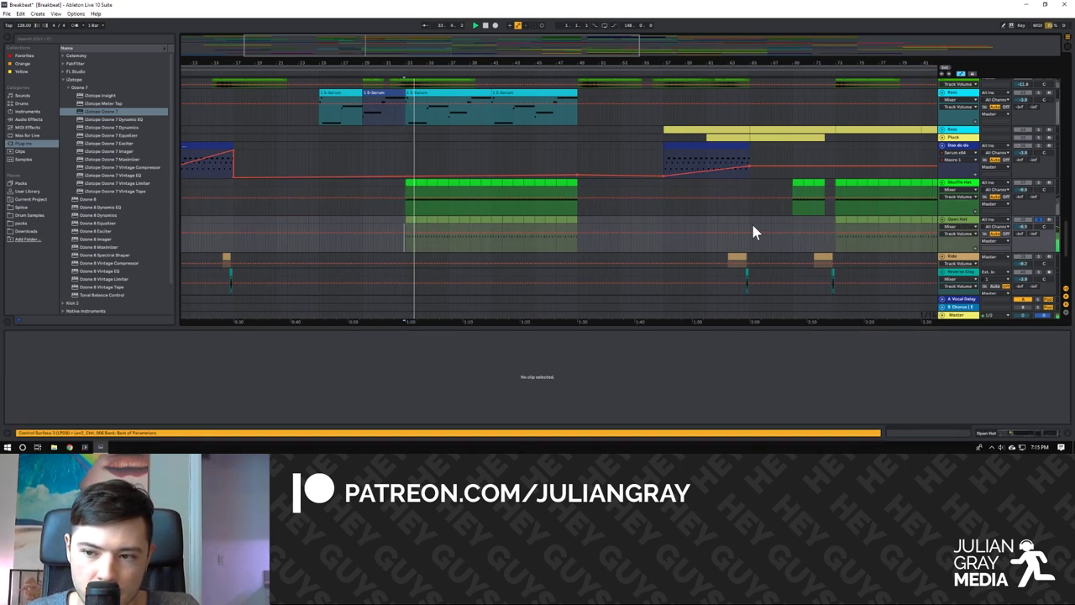
key(space)
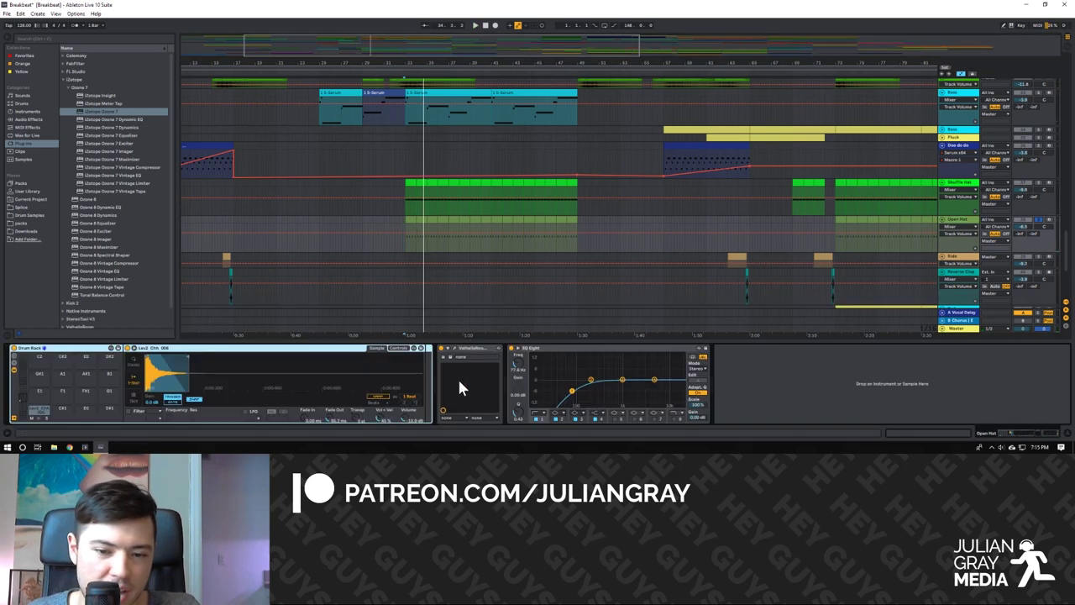
Inspect the Open Hat's ValhallaRoom reverb settings, close the plug-in window, and preview the hat sample in the Drum Rack.
click(454, 351)
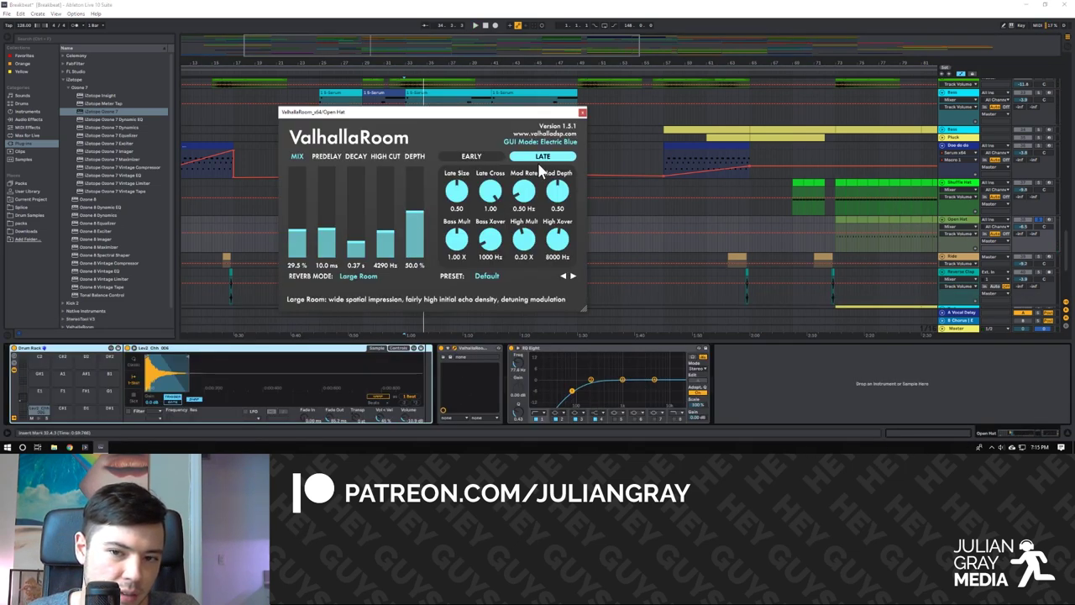
click(582, 111)
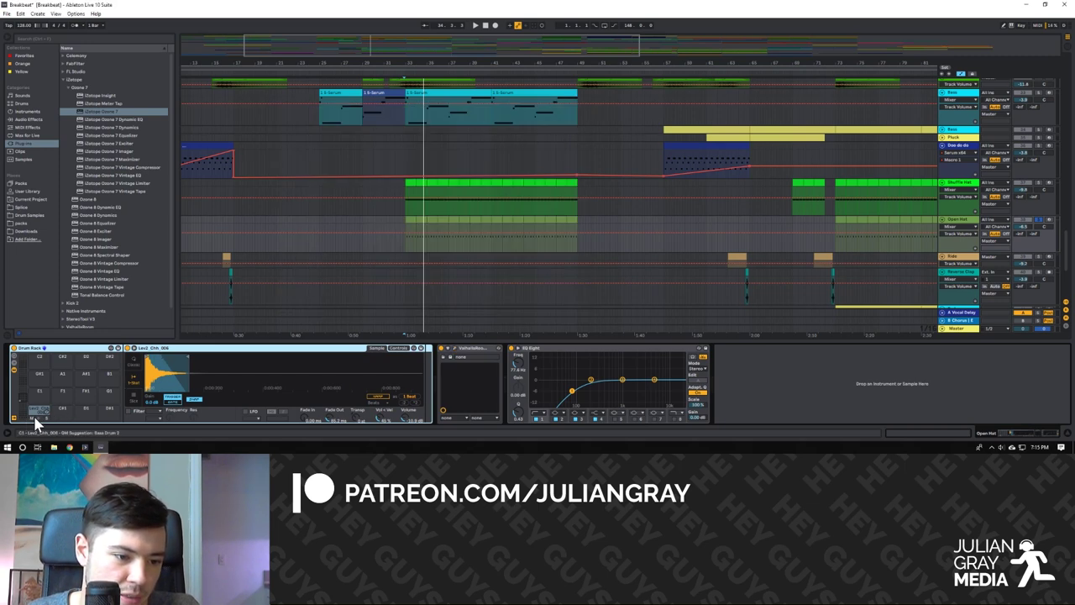
click(35, 415)
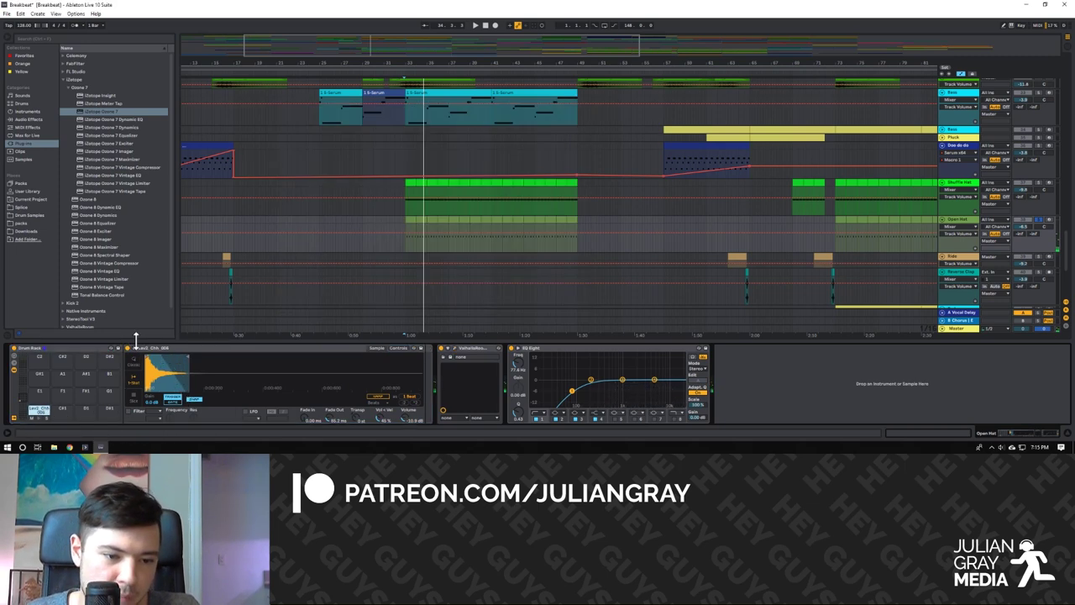
Clear the track solos, and select and unfold the Ghost track to show its kick sample and compressor.
scroll(614, 196, down, 3)
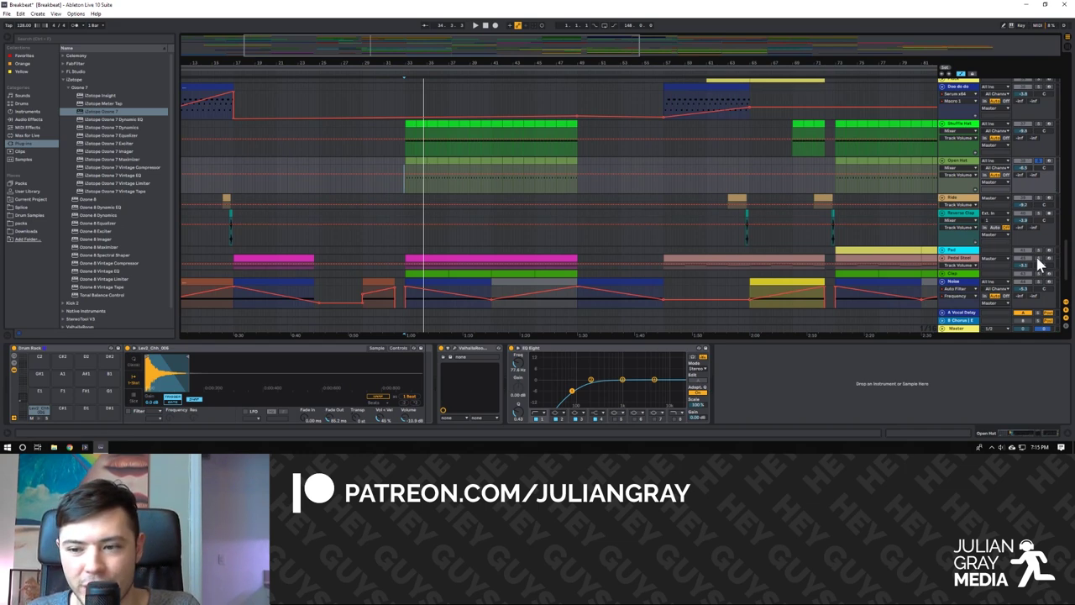
scroll(995, 244, down, 2)
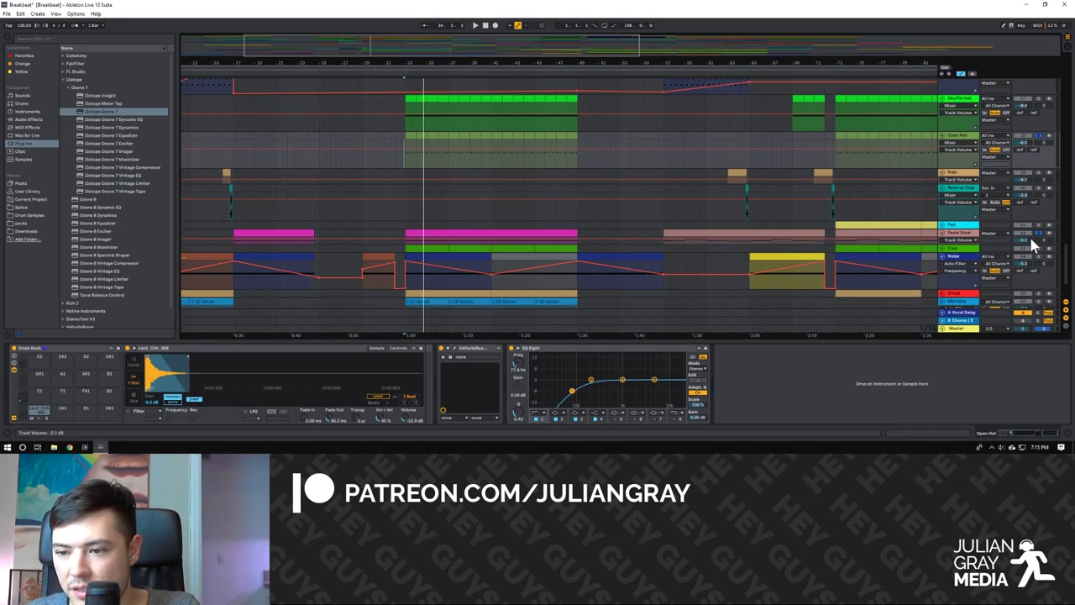
scroll(1039, 238, down, 3)
scroll(1036, 237, down, 1)
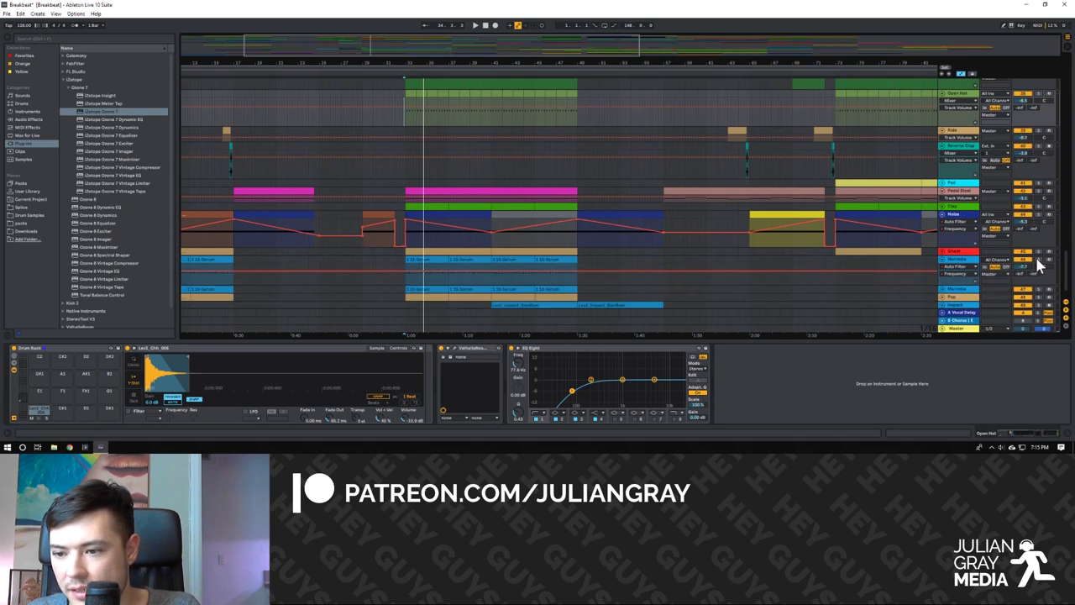
scroll(1038, 262, down, 2)
click(960, 233)
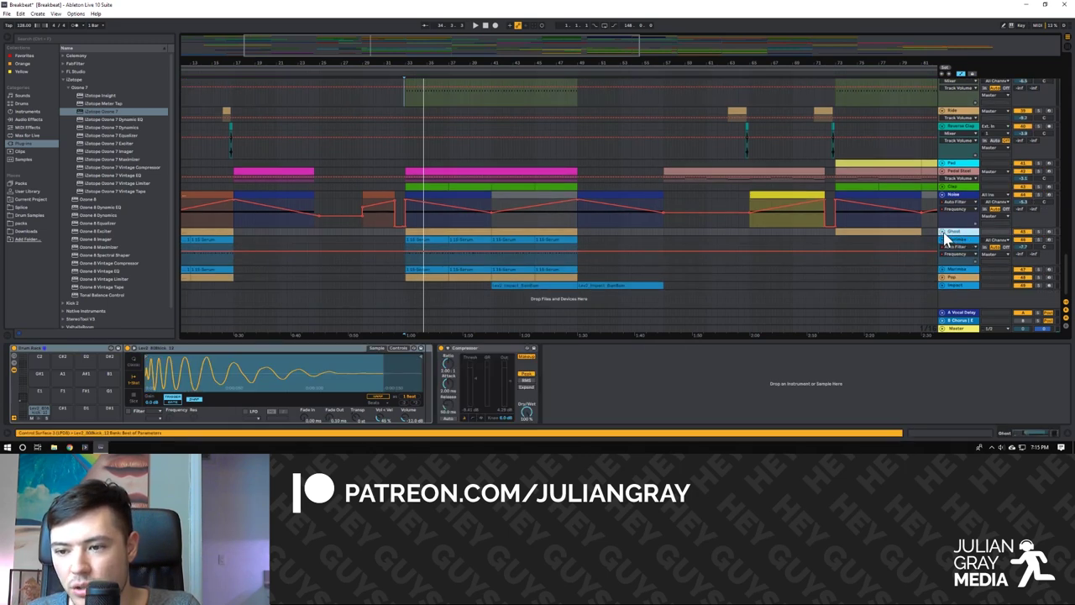
click(944, 235)
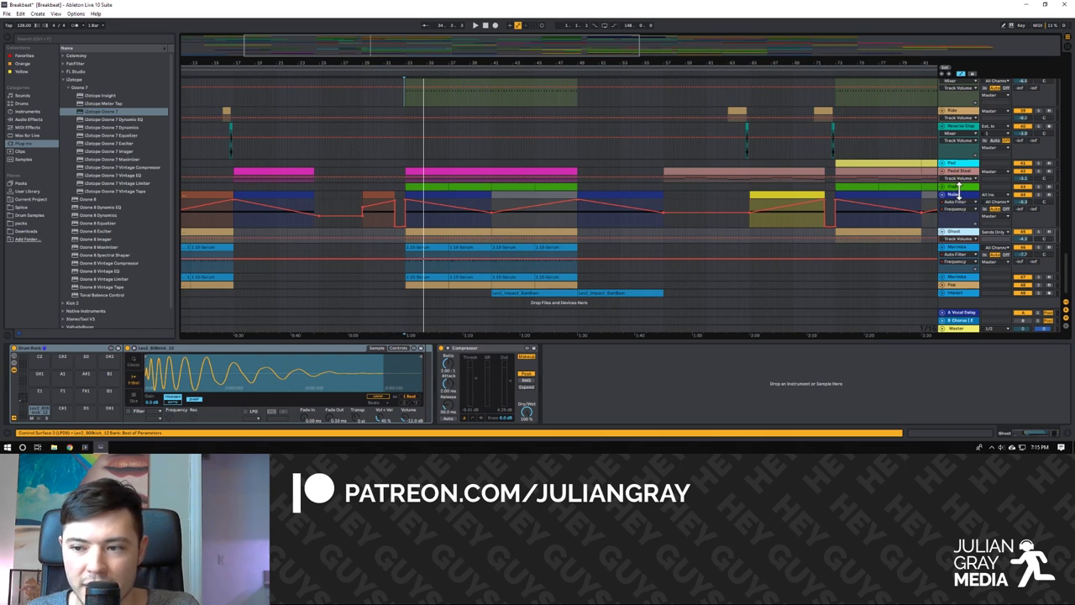
Select and unfold the Pop track and play it from bar 33, both soloed and in the full mix.
click(962, 287)
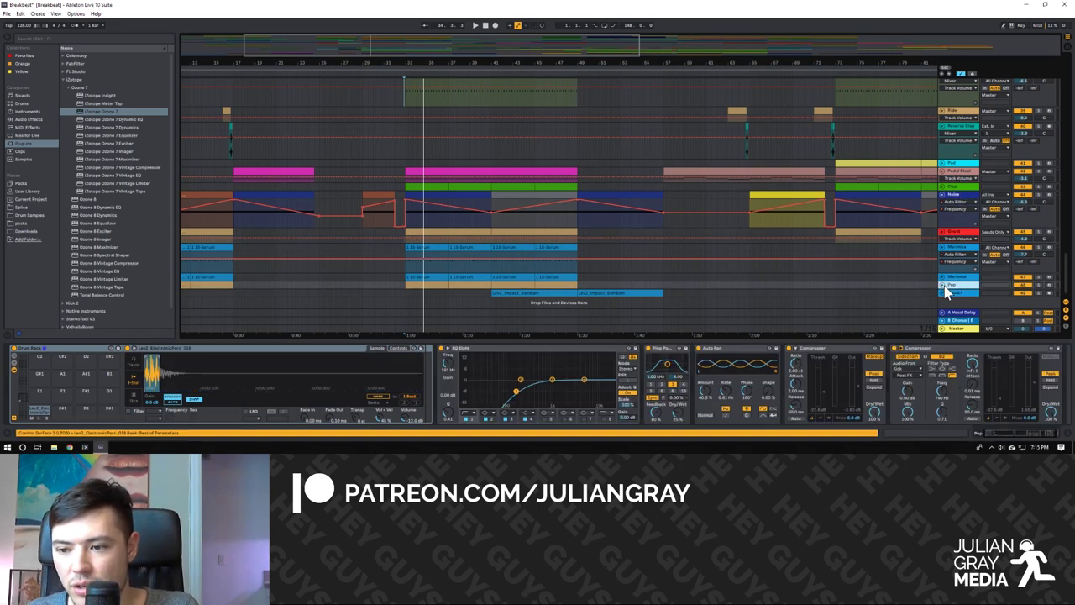
scroll(797, 284, down, 2)
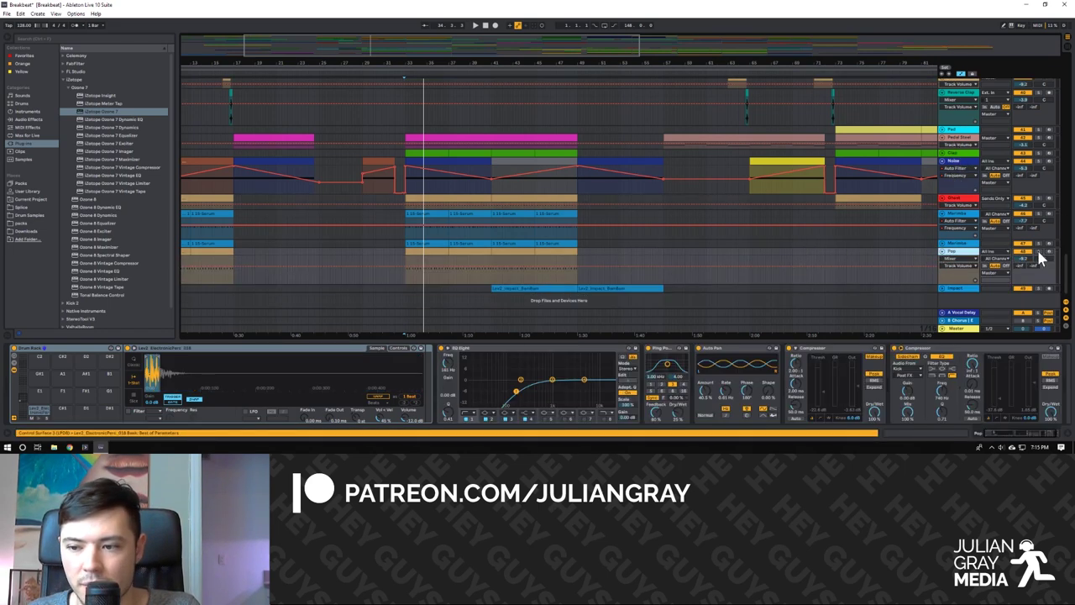
click(404, 254)
key(space)
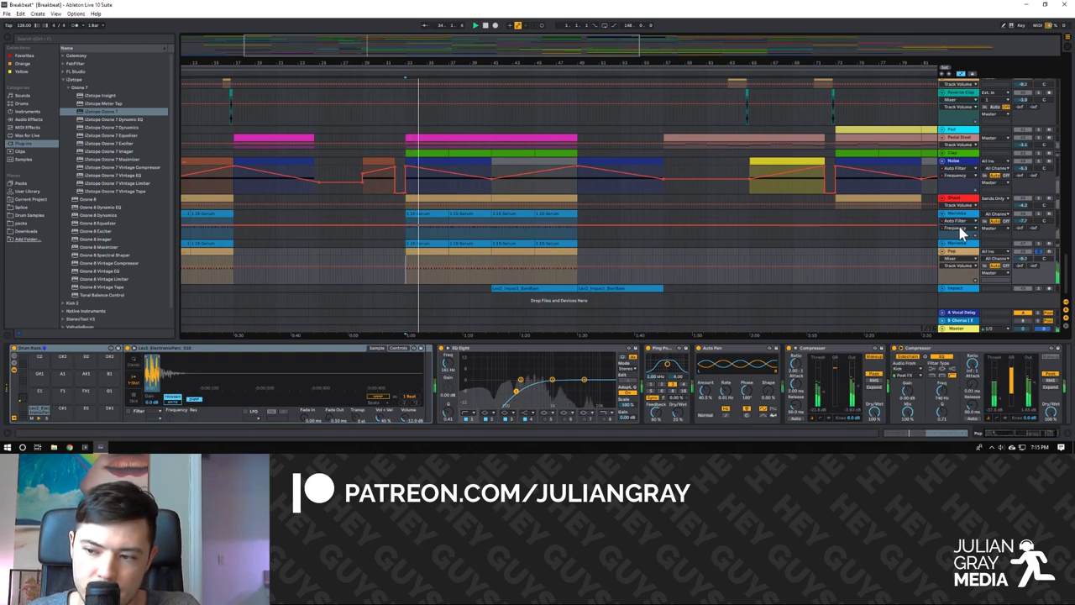
key(space)
key(space)
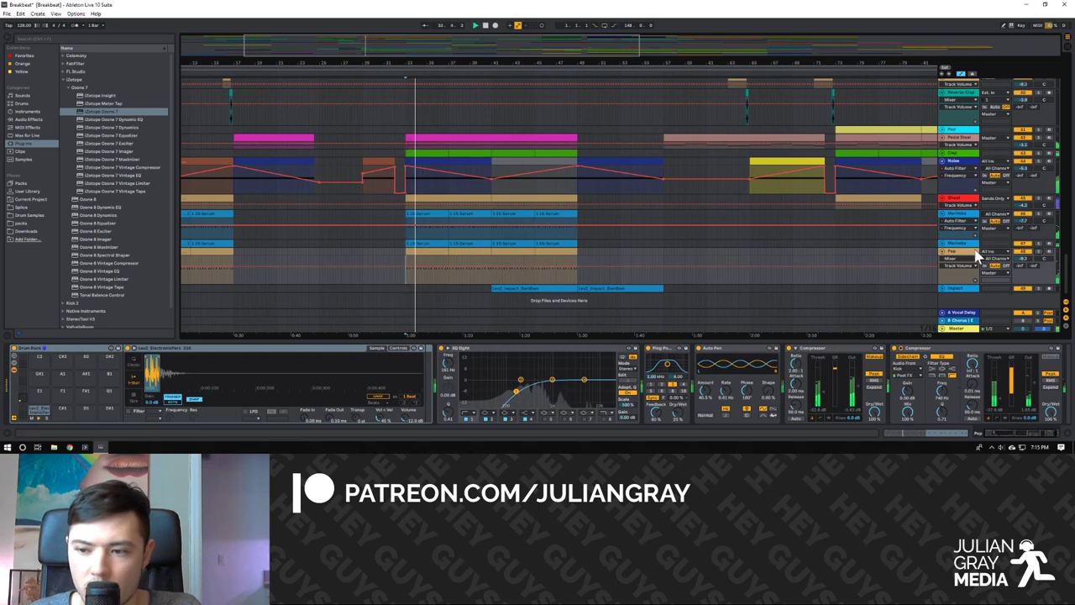
Select and unfold the Impact track to show its clip waveforms and Auto Pan effect.
click(950, 285)
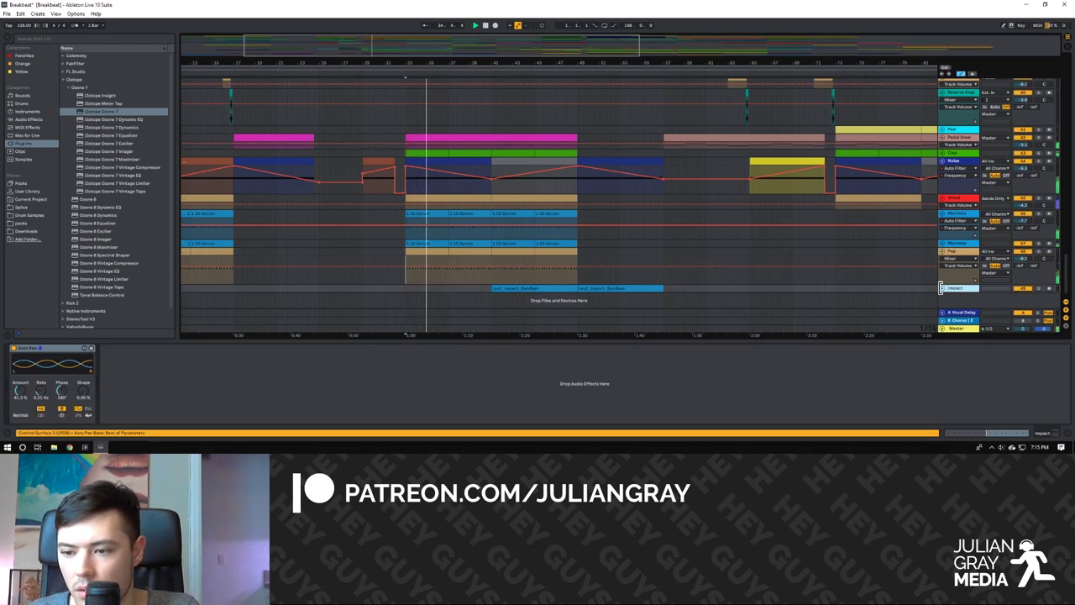
drag(941, 290, 946, 319)
scroll(605, 277, down, 2)
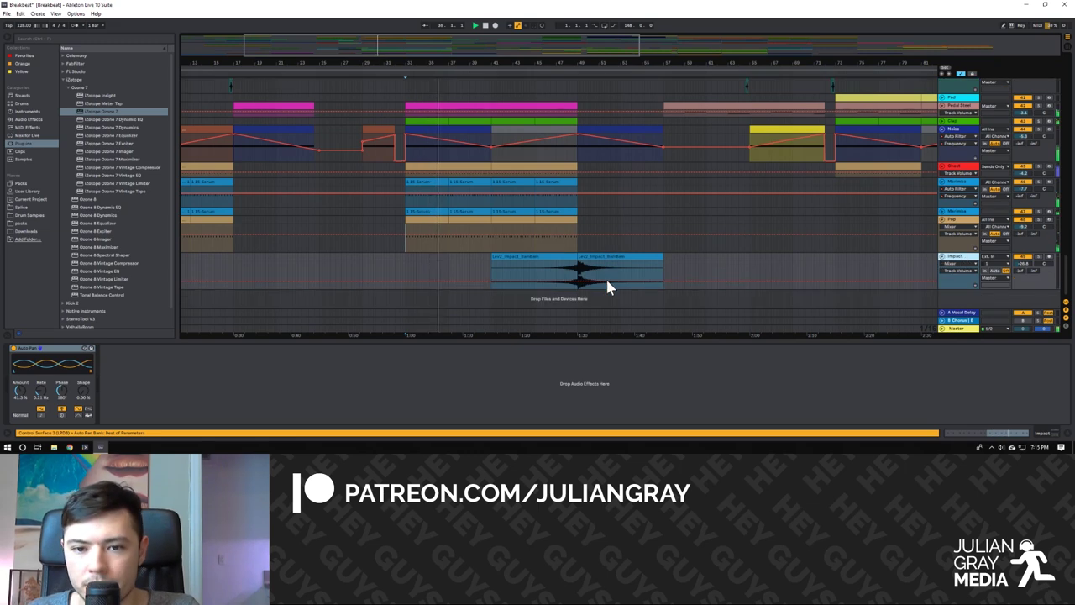
Look over the arrangement's tracks from Impact up to the percussion tracks and back while the mix plays.
scroll(606, 283, up, 6)
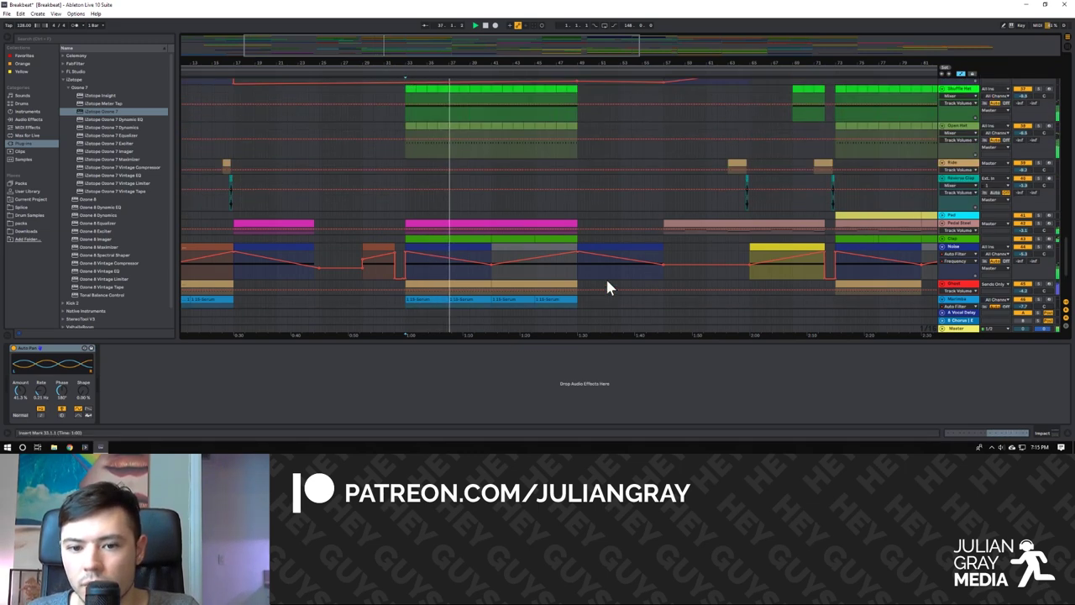
scroll(608, 287, up, 10)
scroll(607, 282, up, 15)
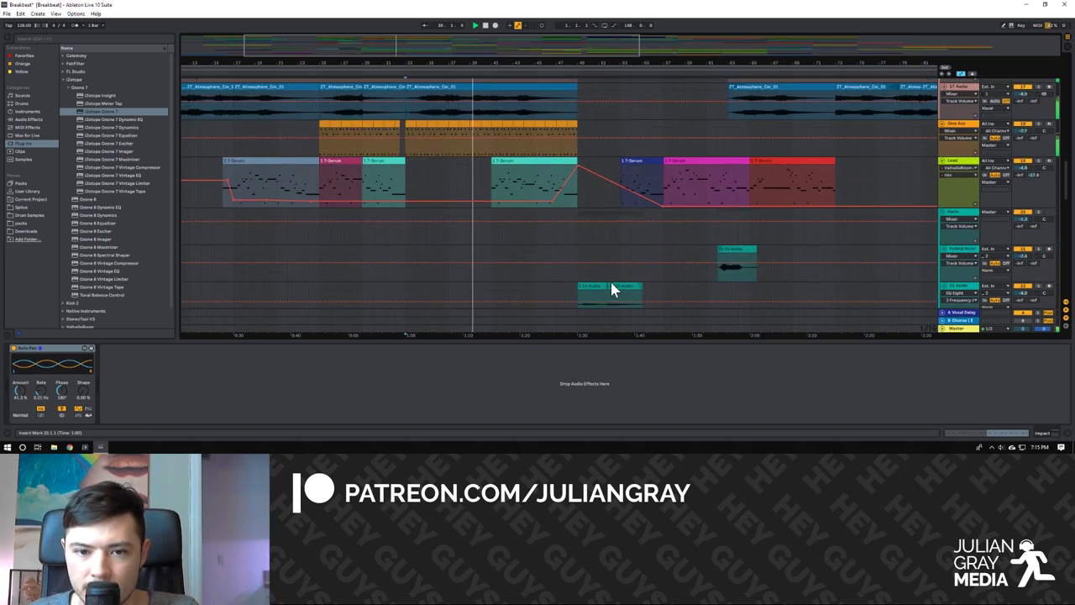
scroll(611, 287, up, 12)
scroll(612, 290, up, 5)
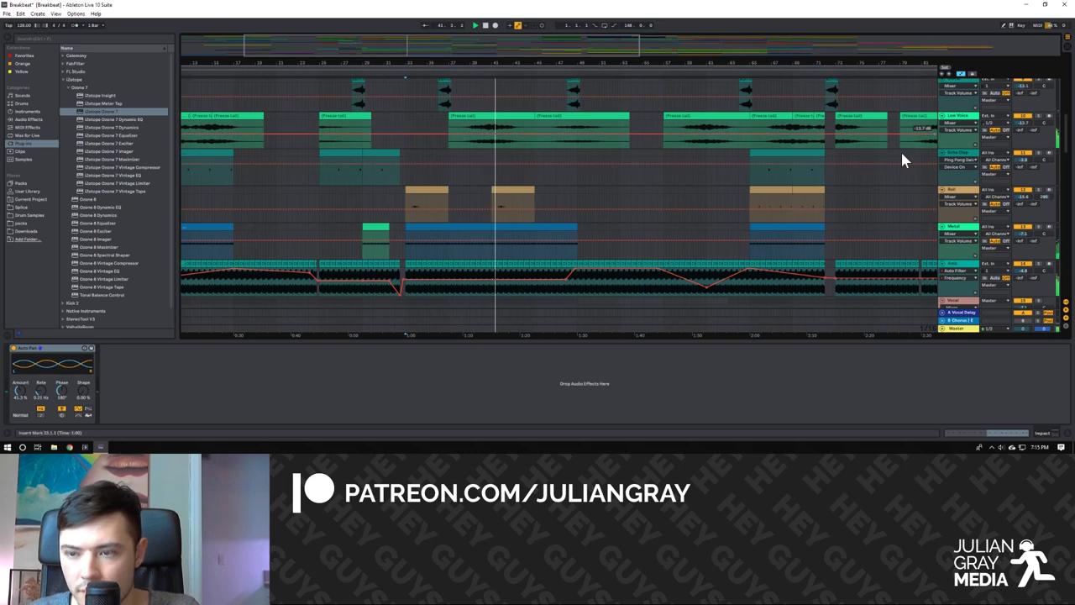
scroll(832, 189, up, 9)
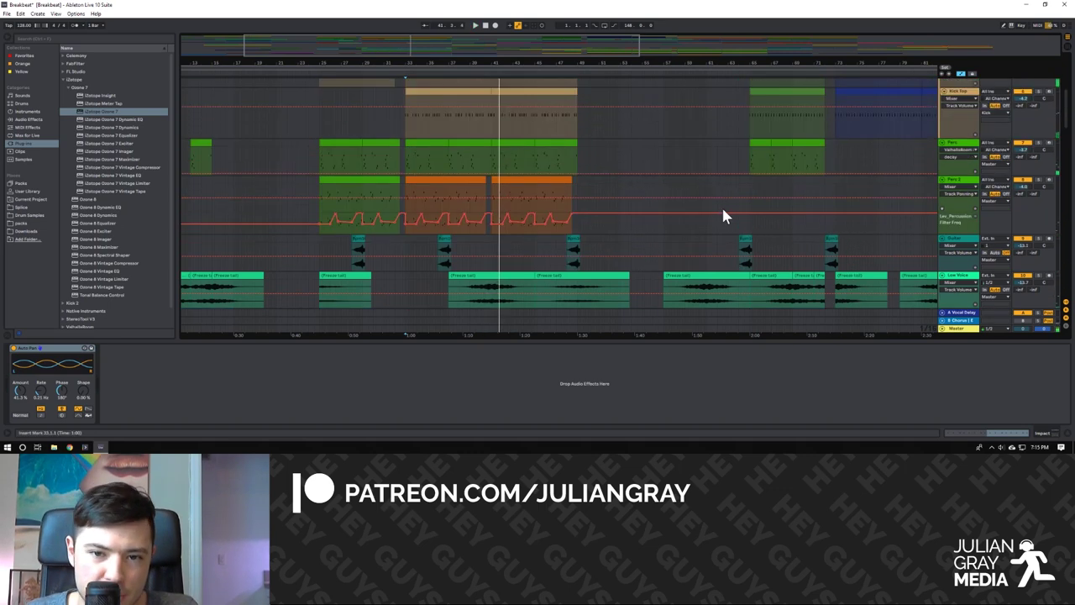
scroll(723, 211, down, 10)
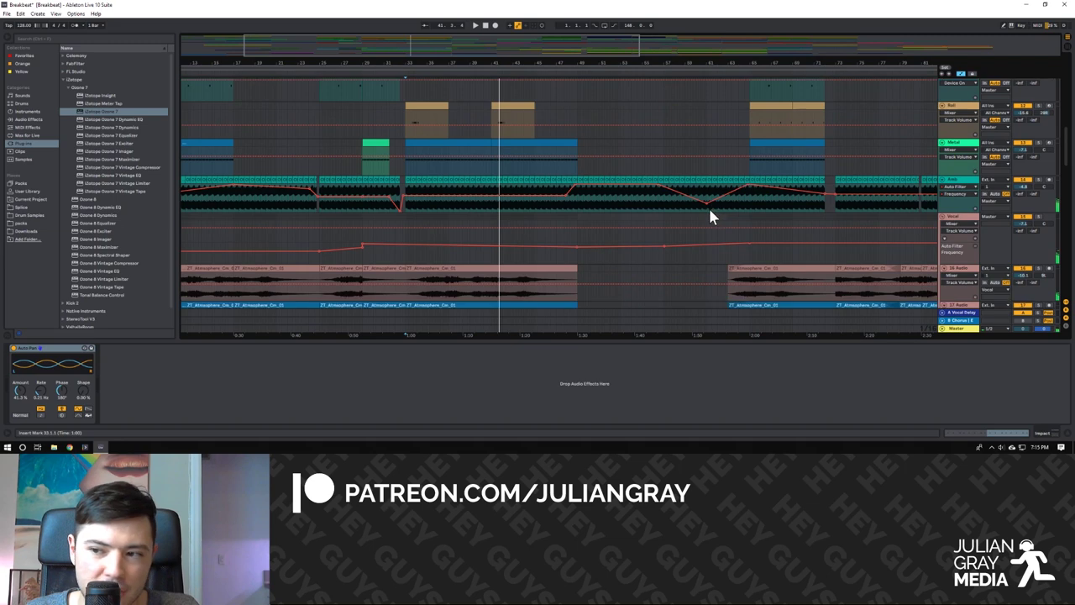
scroll(710, 219, down, 15)
scroll(710, 220, down, 15)
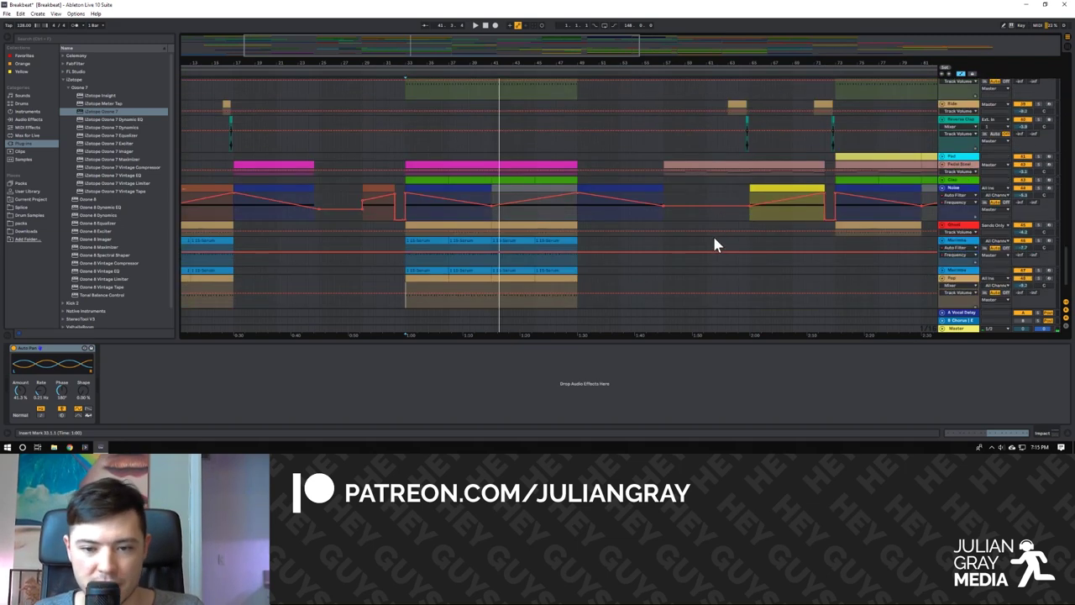
scroll(715, 244, down, 3)
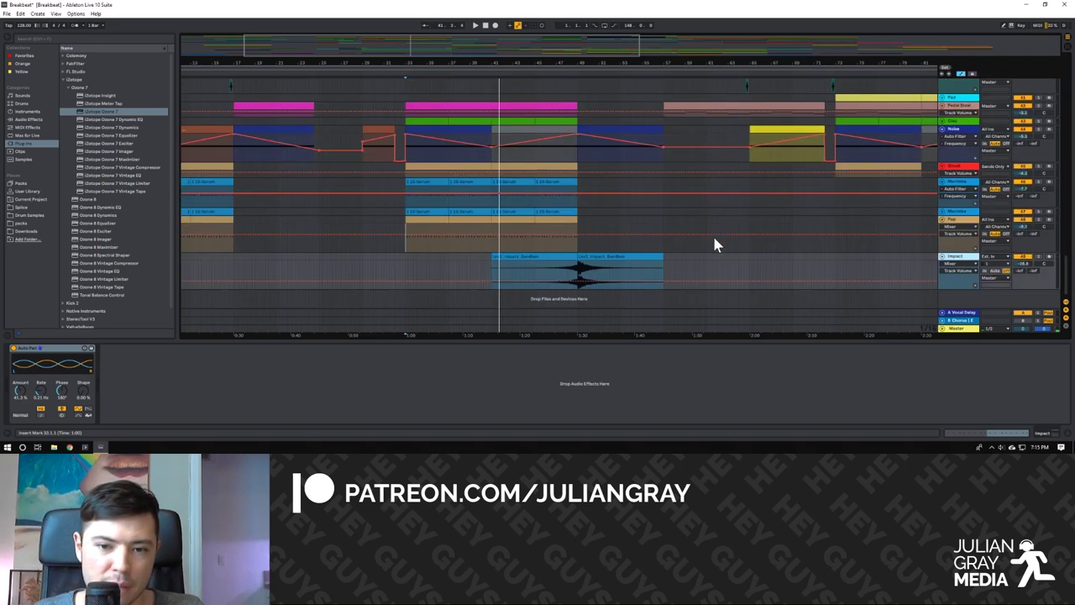
Play the full mix from bar 43 within the first Impact clip, and place the playback position at bar 47.
click(578, 220)
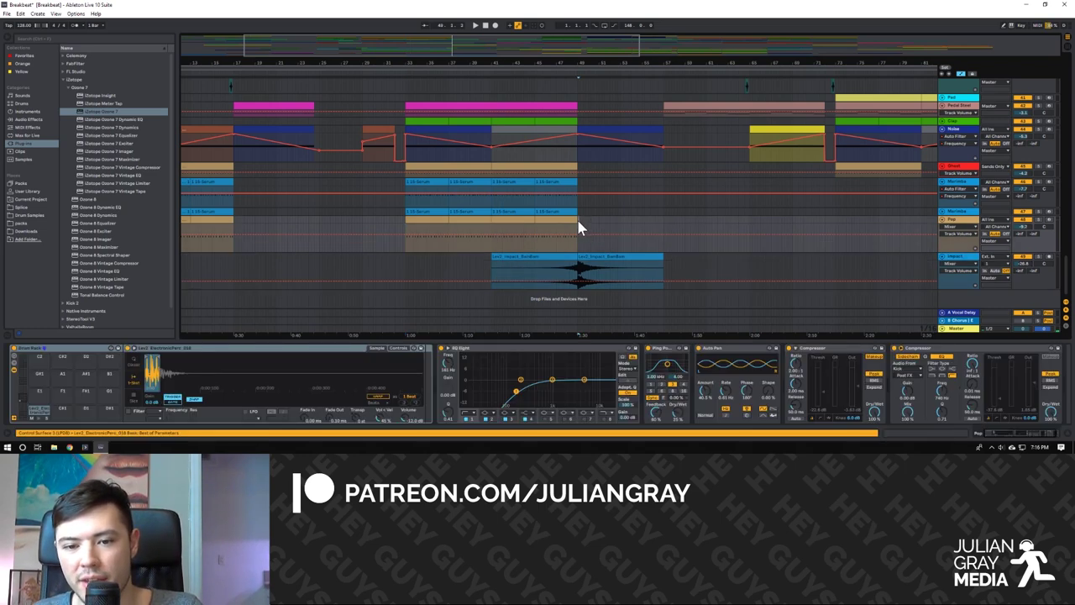
click(559, 269)
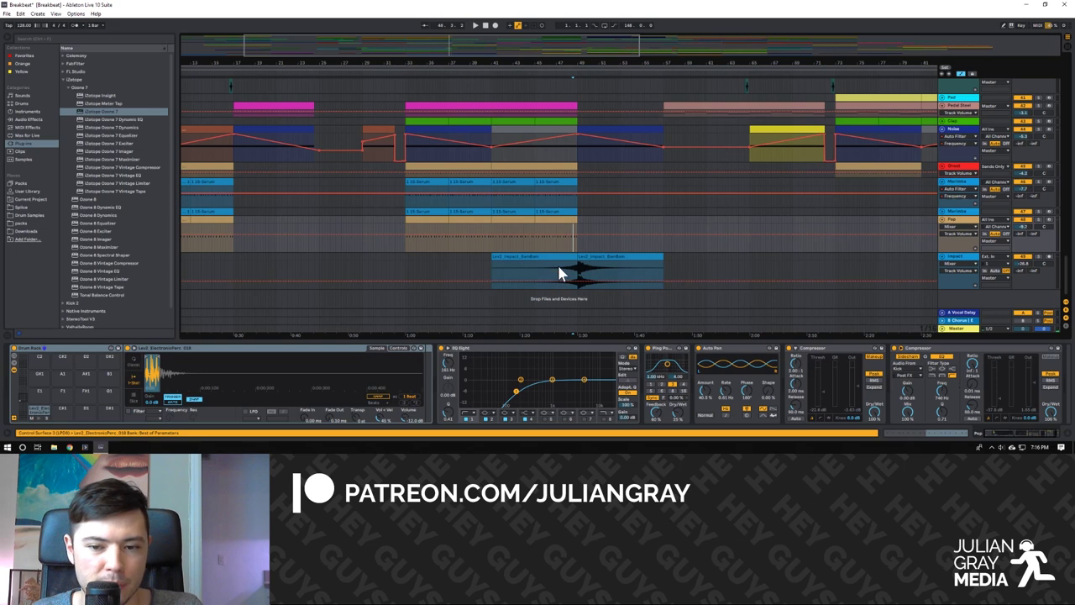
click(514, 272)
key(space)
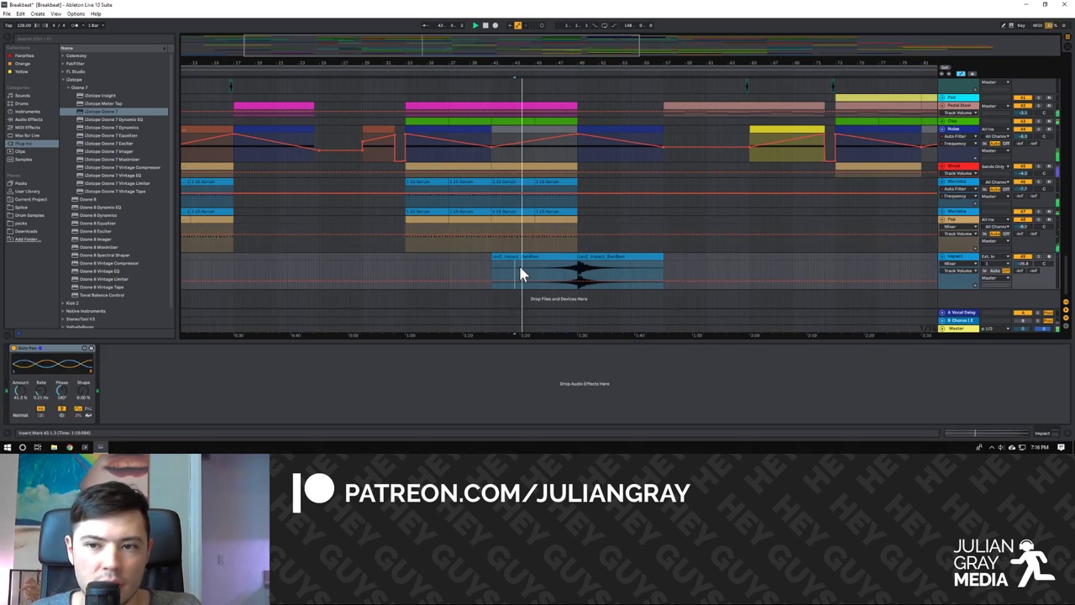
click(557, 277)
key(space)
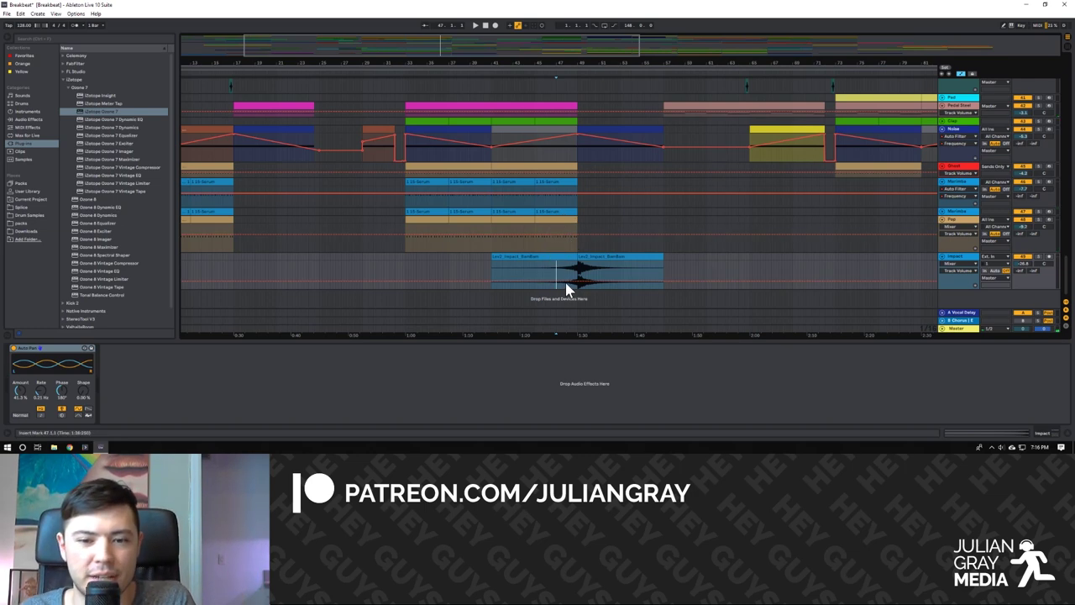
Solo the Impact track, play it from just before bar 49, and select its second clip.
click(1040, 258)
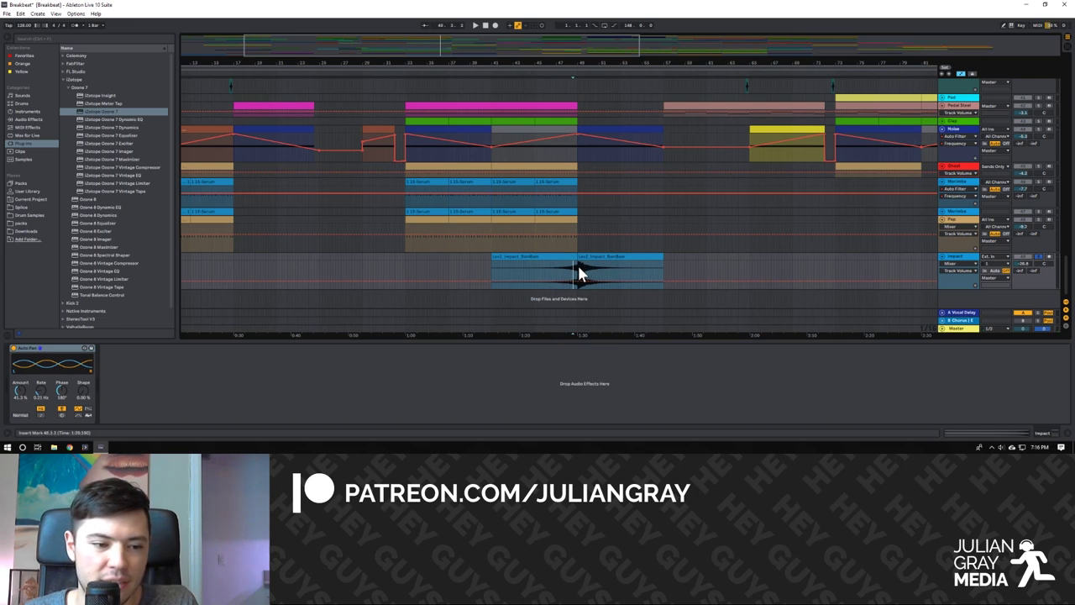
key(space)
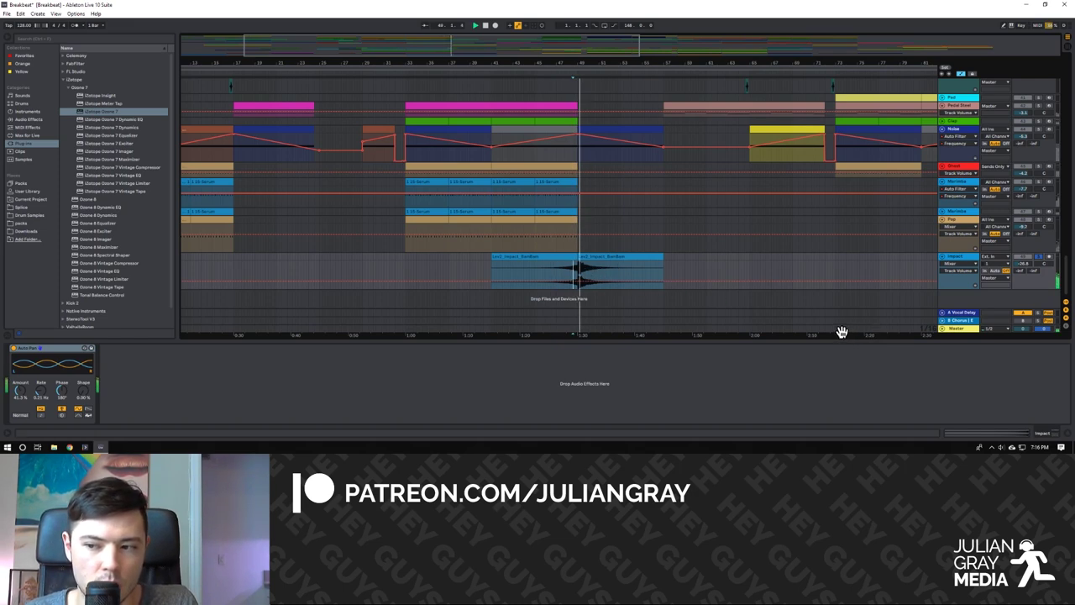
key(space)
click(600, 254)
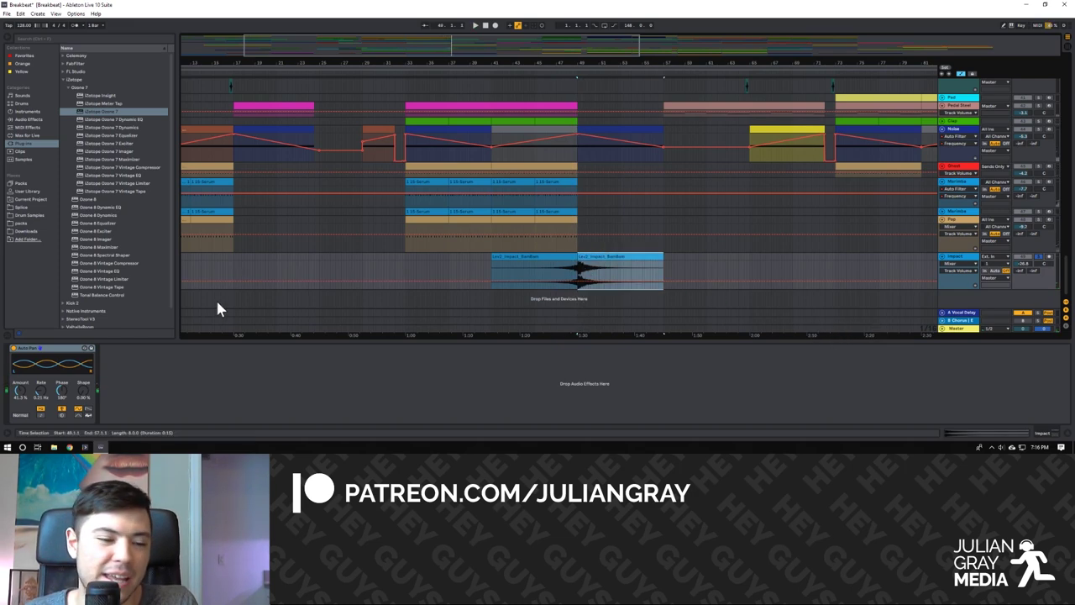
Inspect the rate of the Impact track's Auto Pan and play its first clip from bar 47.
click(40, 395)
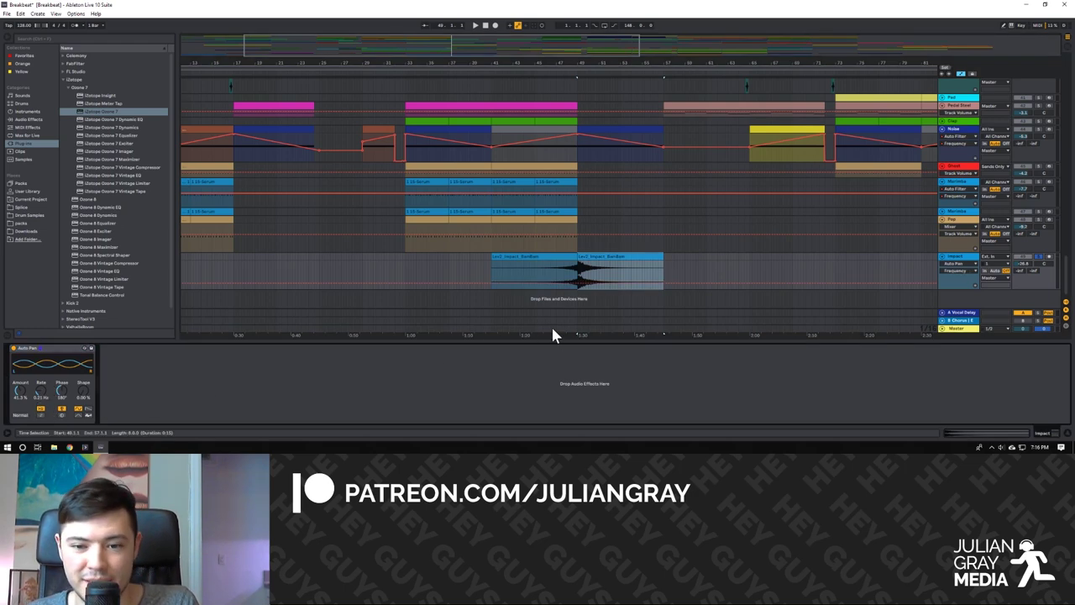
click(556, 270)
key(space)
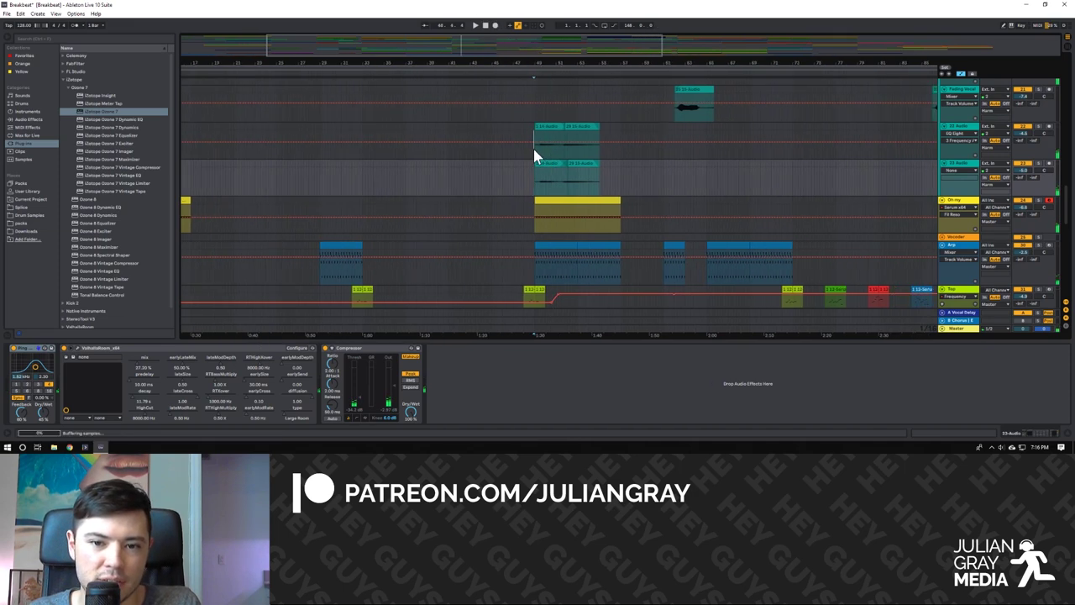
Play the full mix from bar 49, at the start of the stacked 22 Audio and 23 Audio clips, and restart it there.
click(533, 146)
key(space)
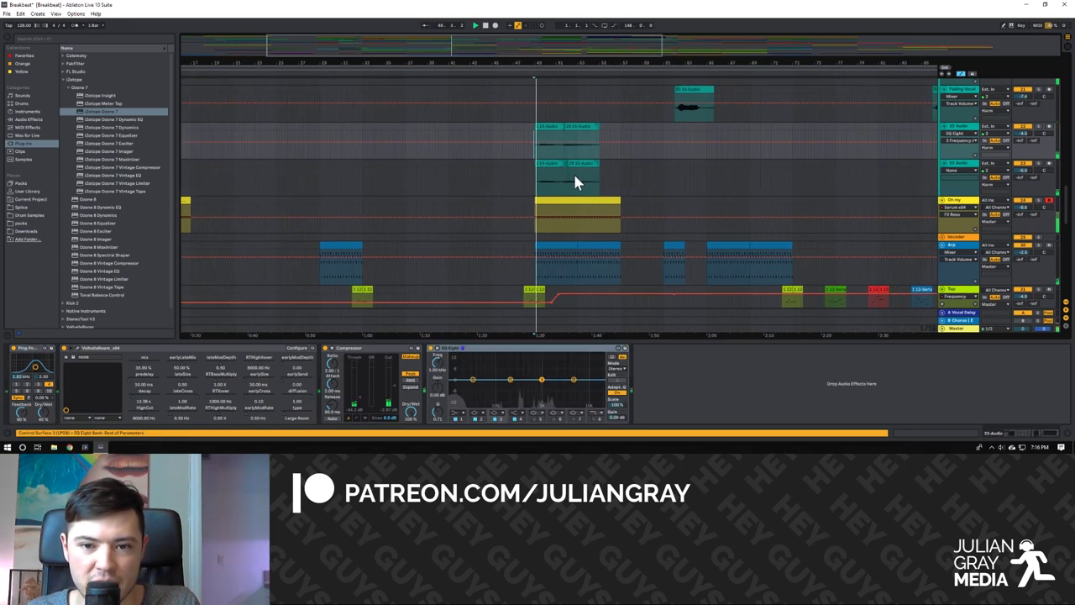
click(599, 178)
scroll(606, 165, down, 2)
scroll(608, 168, up, 4)
click(535, 179)
key(space)
key(space)
Review the Lead, Harm and Arp tracks during playback, and select the Oh my track at bar 57 to show its devices.
scroll(583, 241, down, 2)
scroll(583, 240, up, 4)
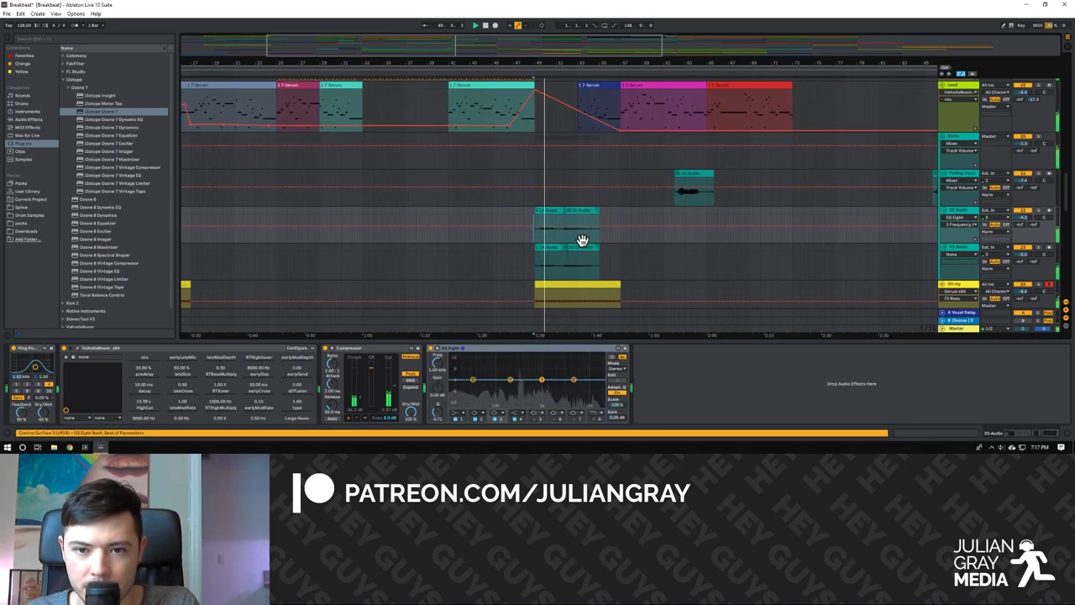
scroll(582, 242, up, 4)
scroll(582, 240, down, 7)
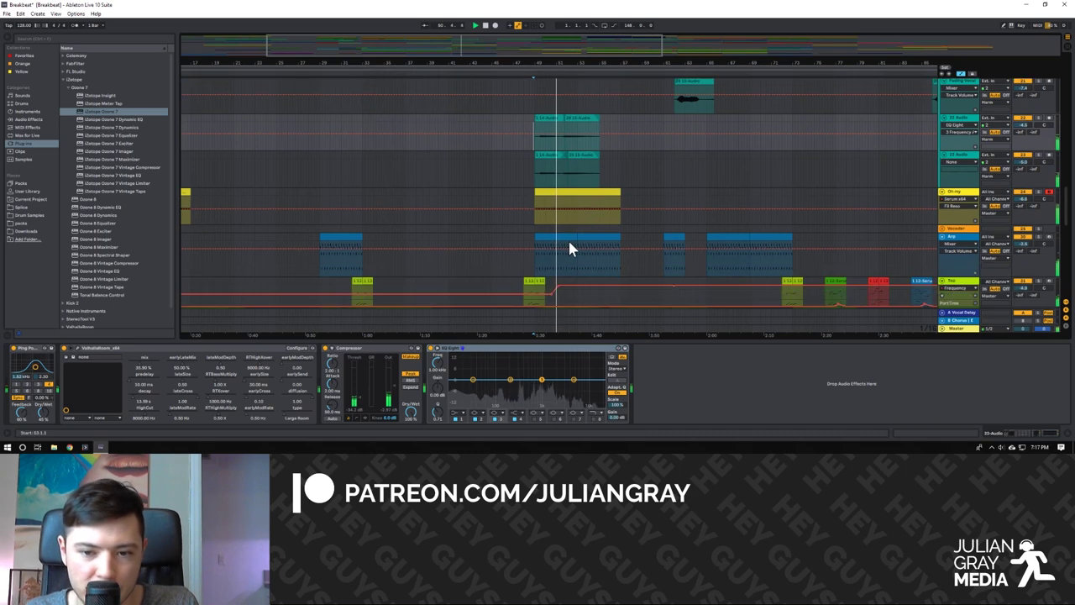
click(597, 237)
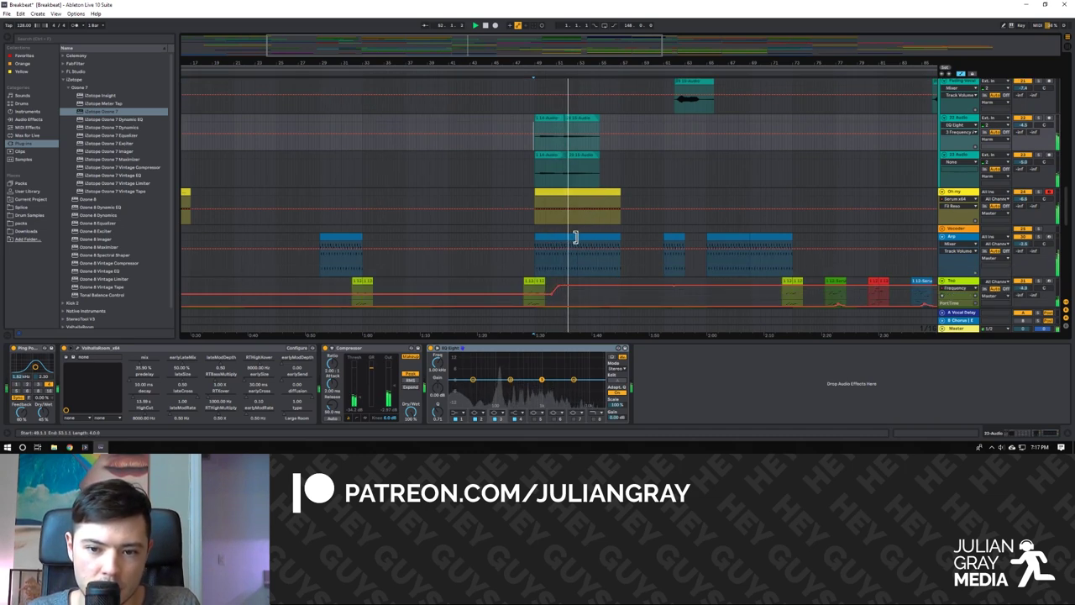
click(875, 240)
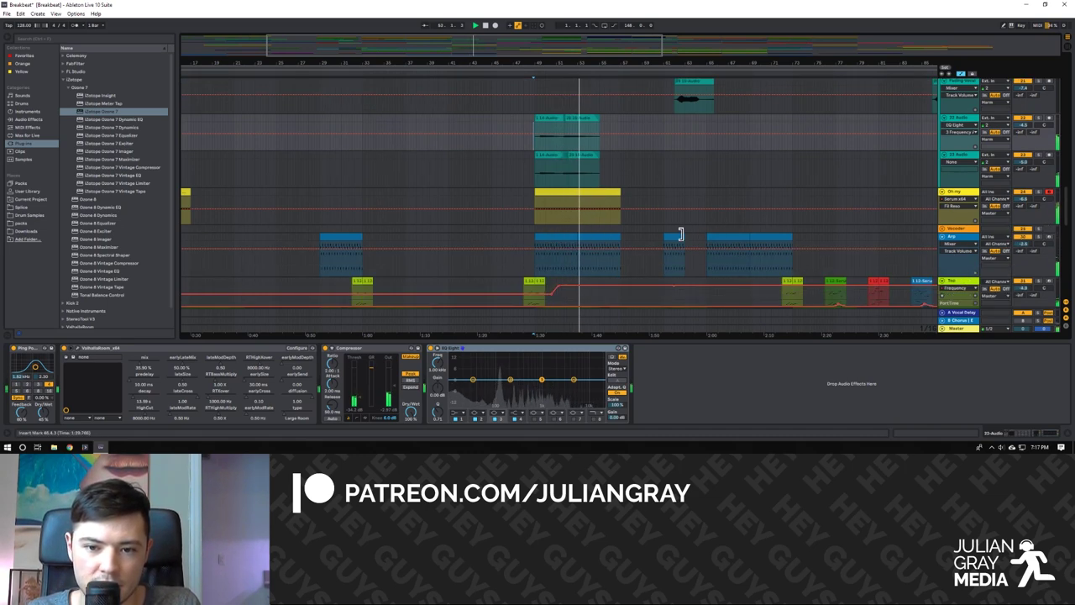
click(608, 192)
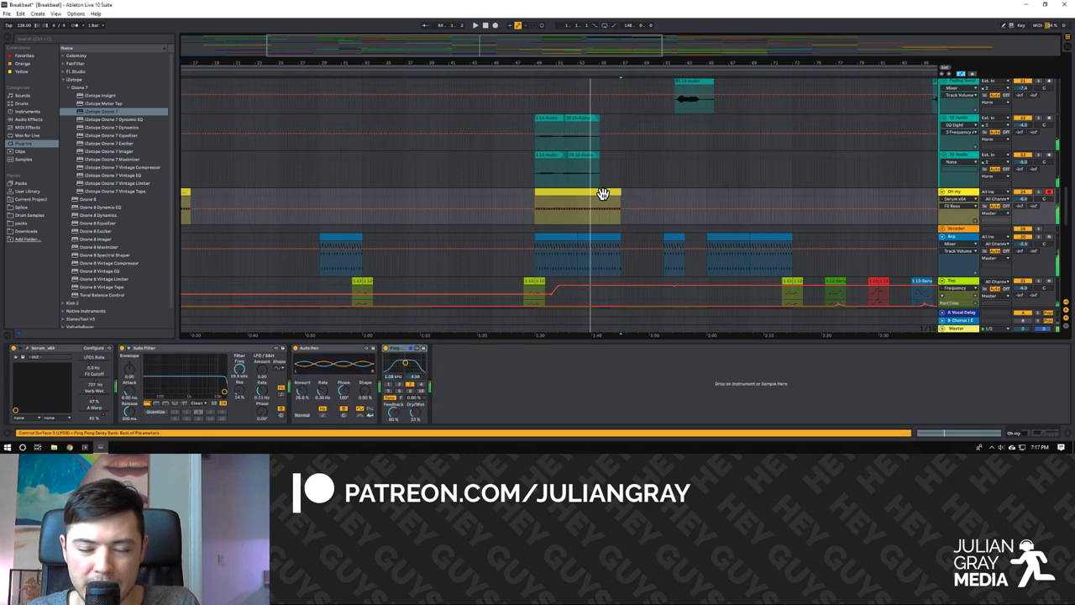
Play the transition into bar 57 from the end of the second Arp clip section.
scroll(782, 235, down, 5)
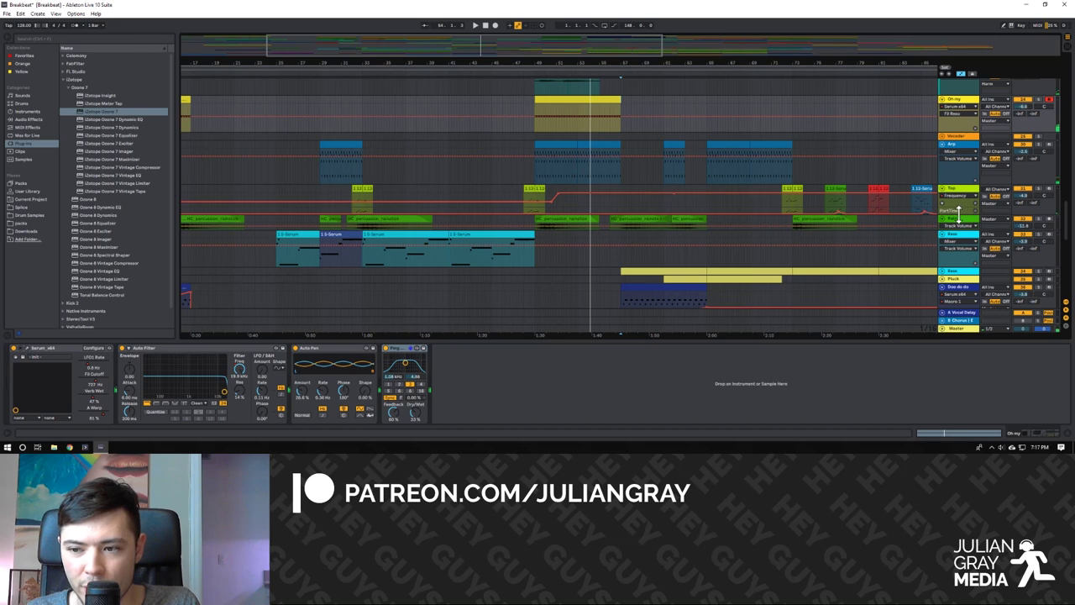
click(958, 211)
scroll(649, 204, down, 1)
click(616, 154)
key(space)
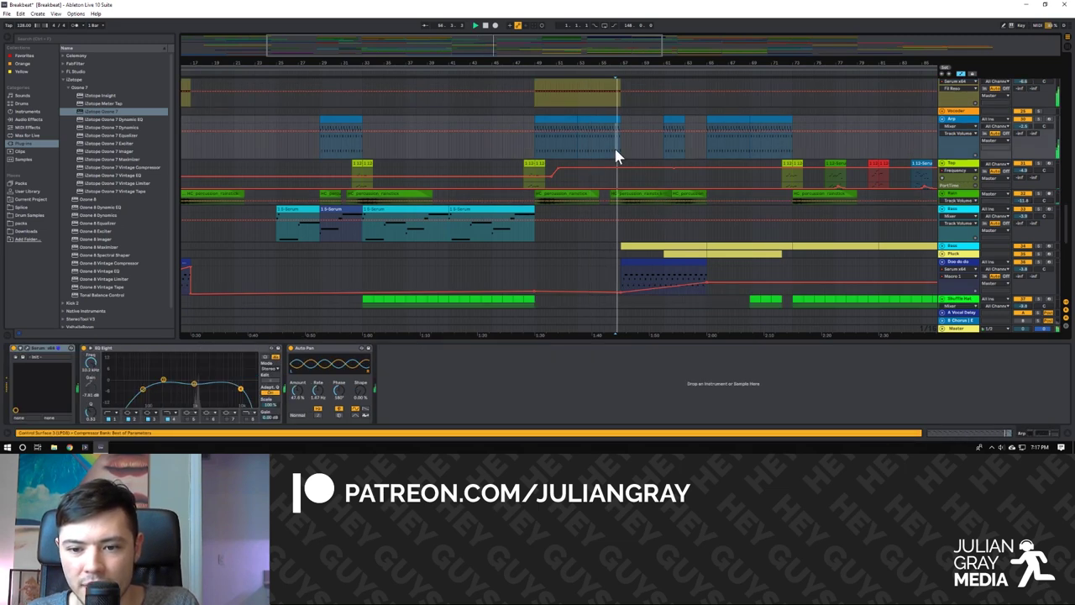
scroll(641, 193, up, 1)
scroll(642, 192, down, 1)
scroll(643, 199, down, 1)
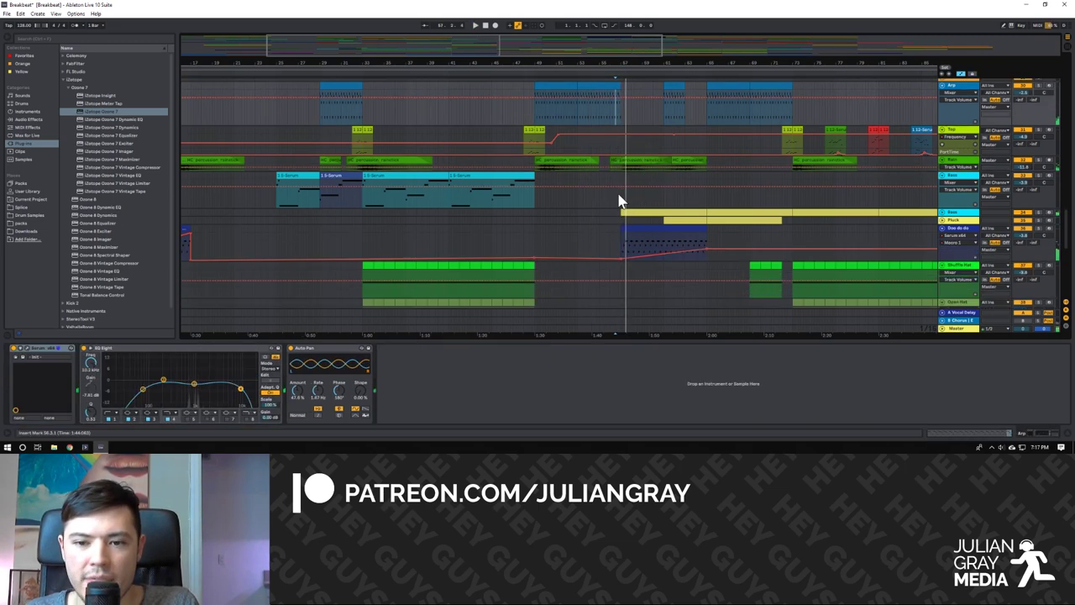
Review the tracks around bar 57 down to Impact, and select the Bass track with the yellow clips to show its devices.
click(619, 202)
scroll(625, 207, down, 5)
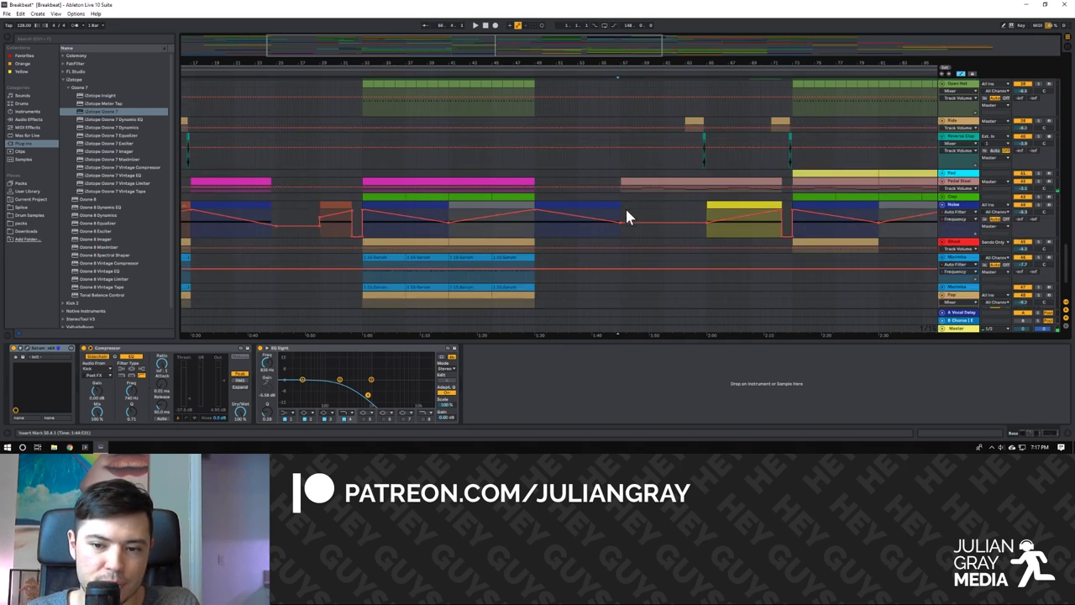
scroll(634, 187, down, 4)
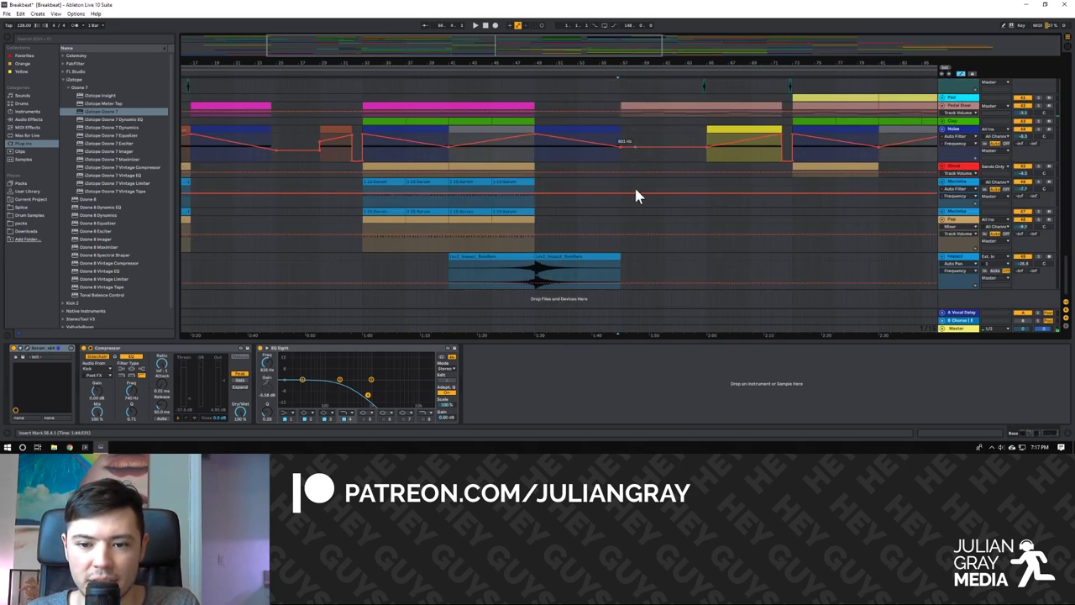
scroll(636, 193, up, 3)
scroll(636, 193, up, 10)
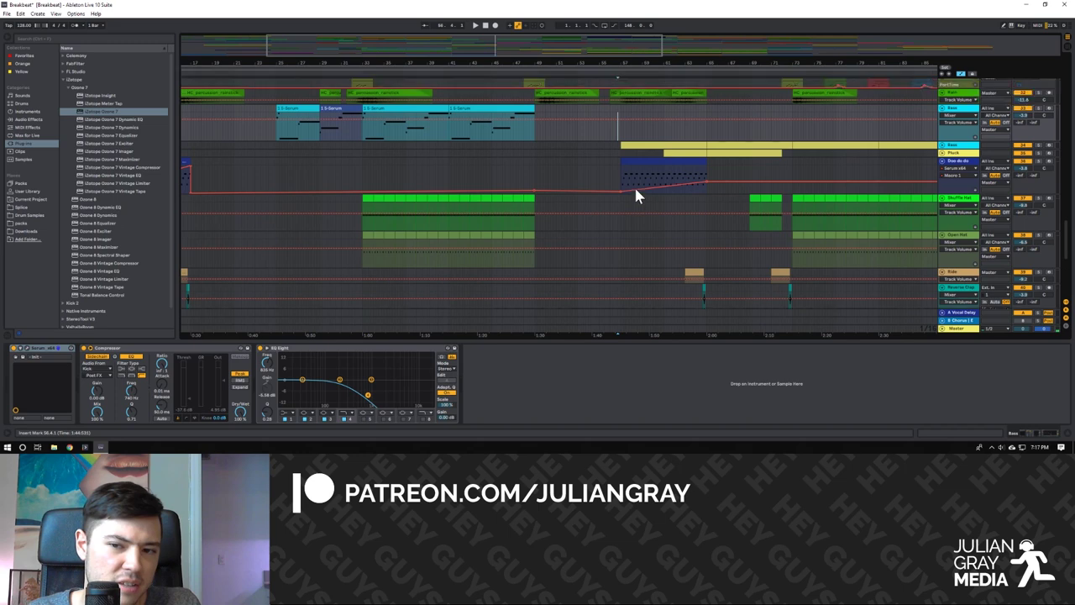
click(630, 242)
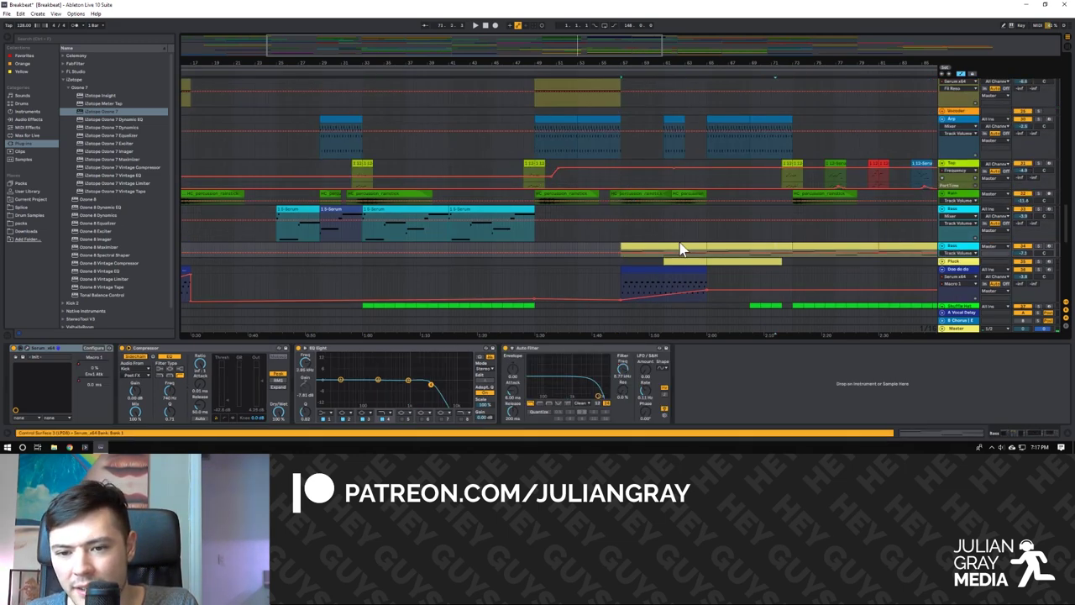
Play the section from bar 57 and record-arm the Bass track with the yellow clips.
key(space)
key(space)
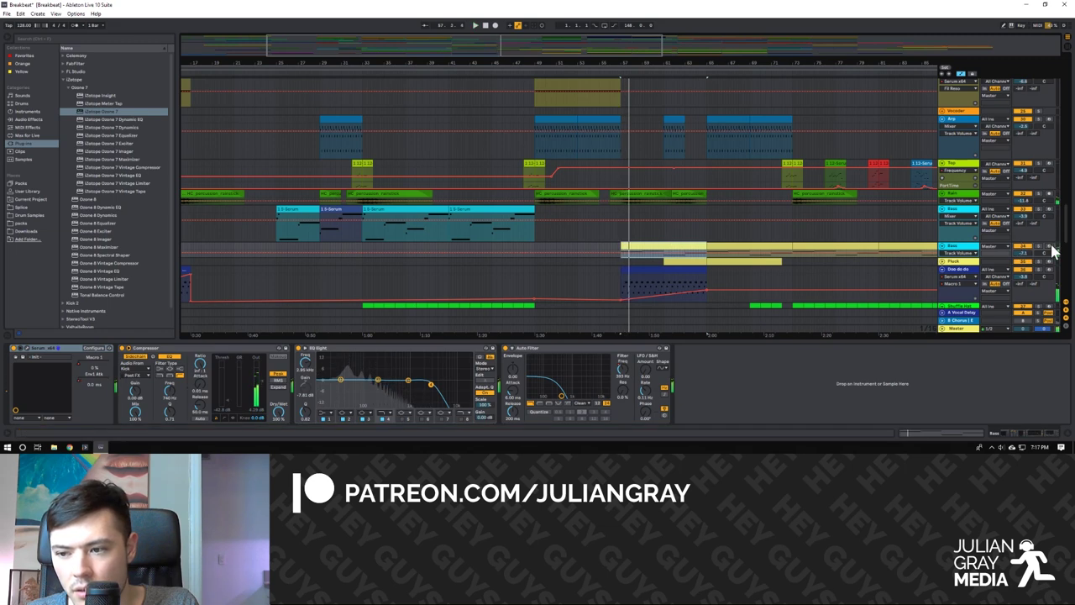
click(1050, 247)
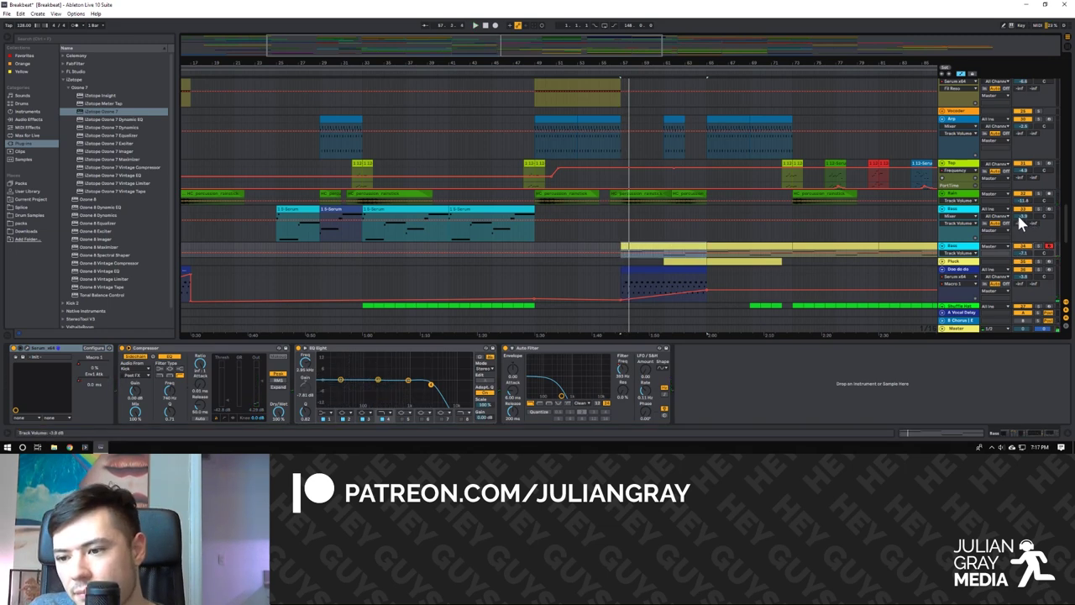
click(618, 74)
click(671, 206)
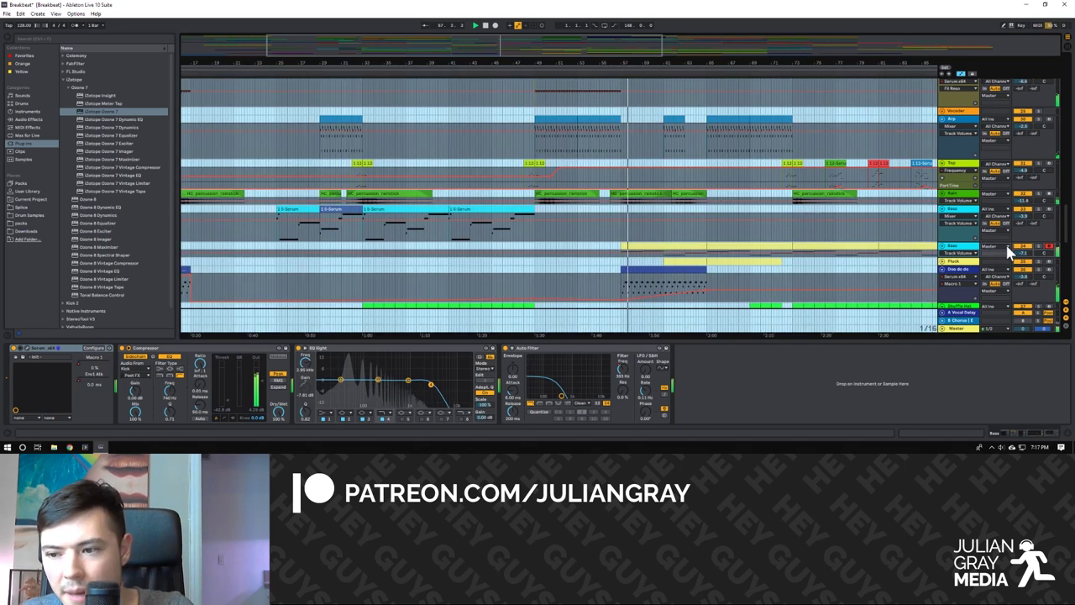
Compare the notes of the yellow Bass clip at bar 57 with the 1 5-Serum Bass clip at bar 25.
click(648, 248)
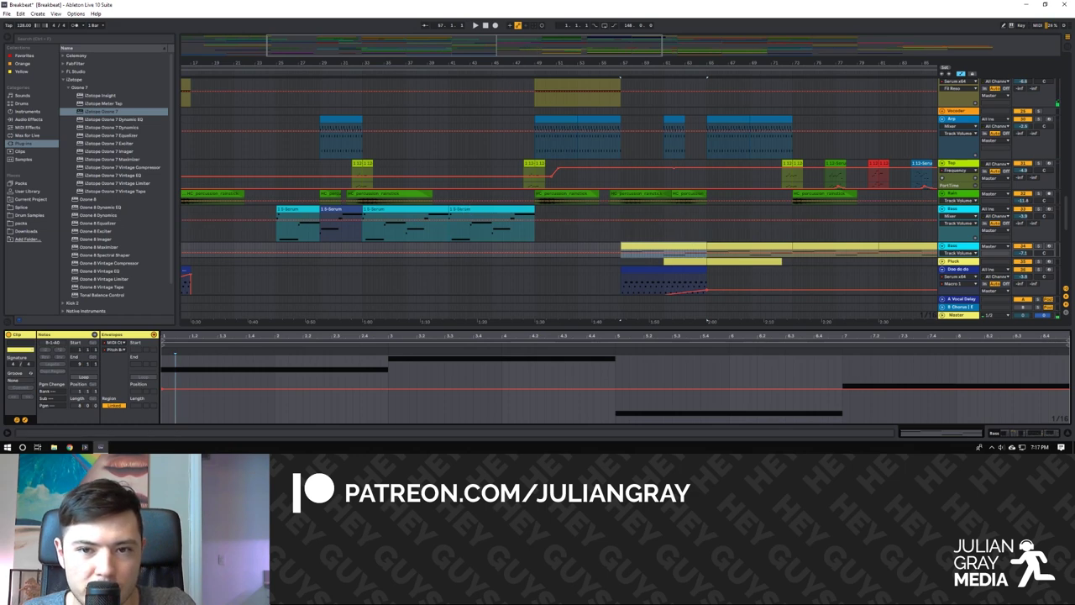
scroll(382, 202, left, 5)
click(382, 206)
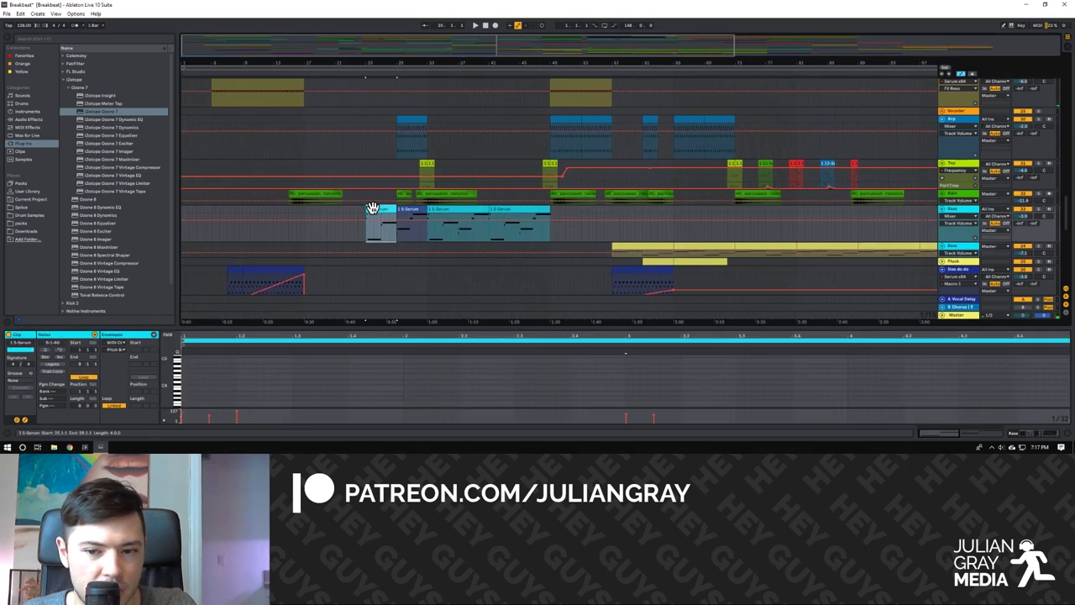
scroll(343, 370, down, 2)
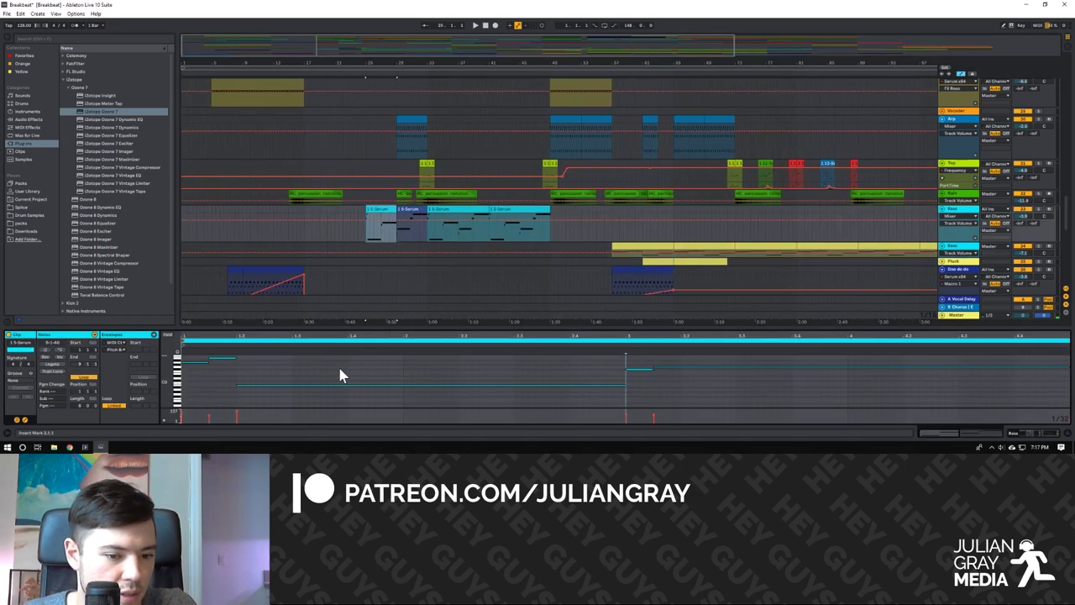
click(289, 387)
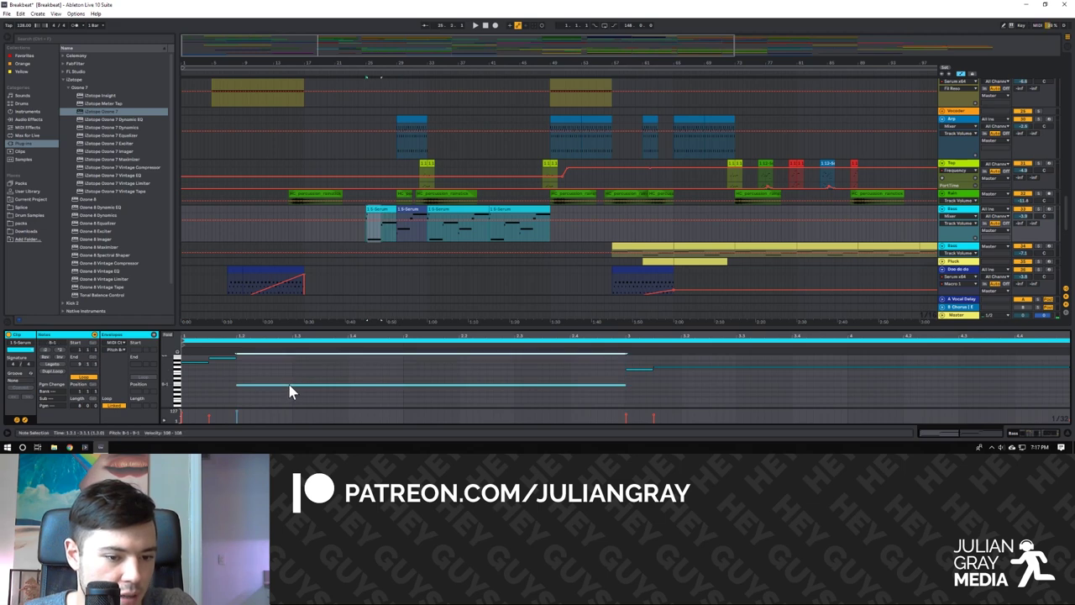
click(647, 246)
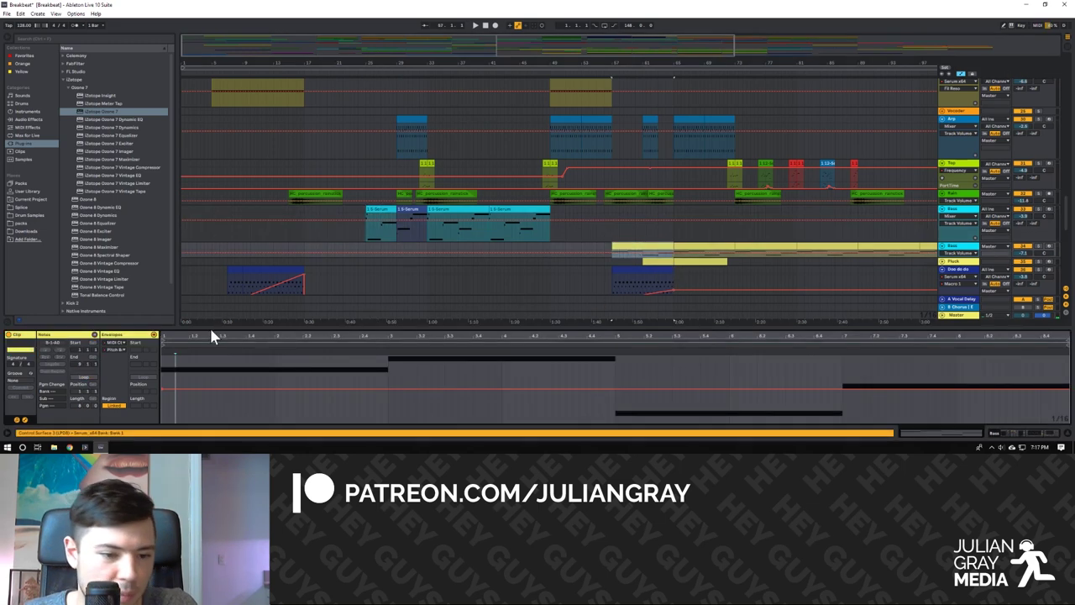
click(95, 336)
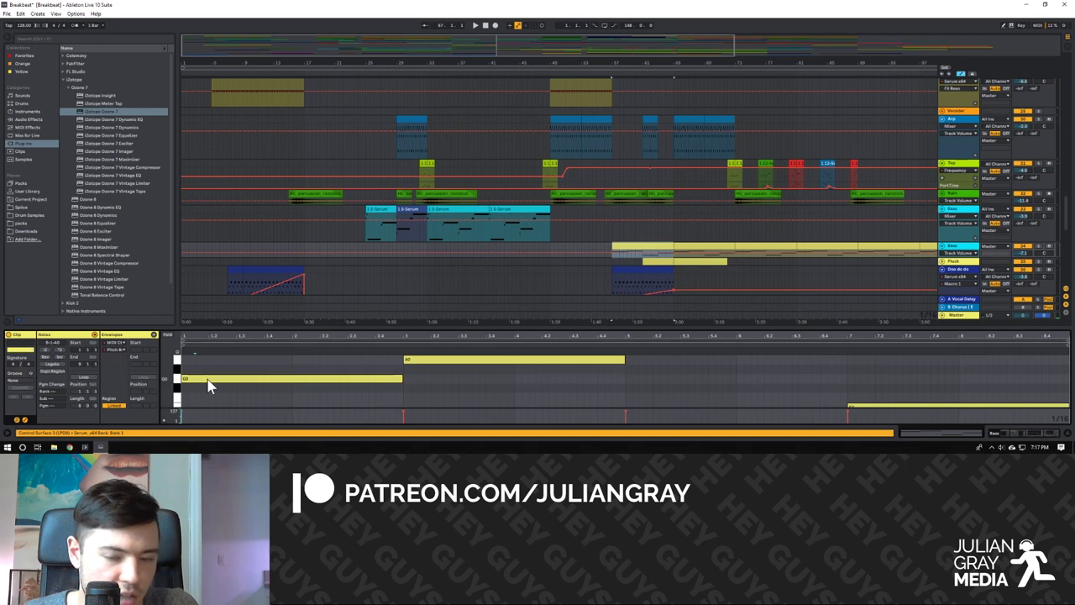
Play the Bass entry from just before bar 57, and open its first yellow clip during playback.
click(612, 252)
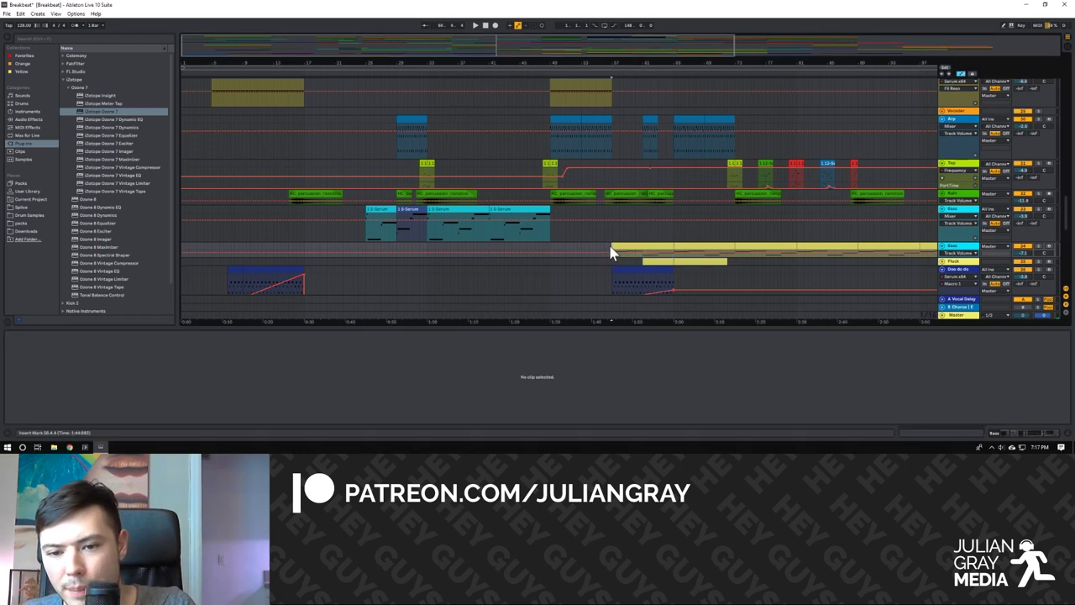
key(space)
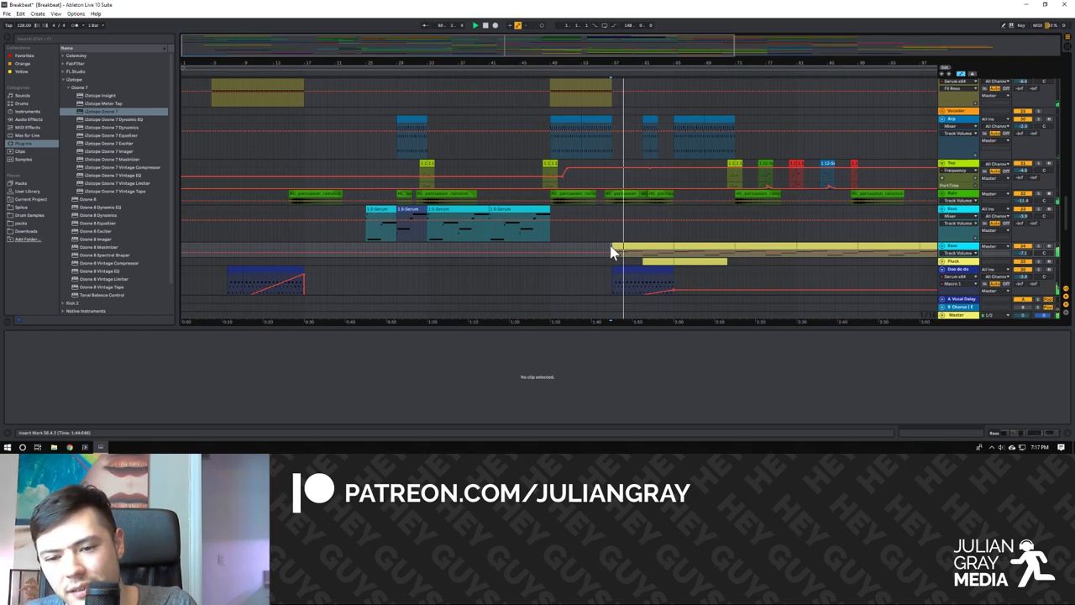
click(622, 247)
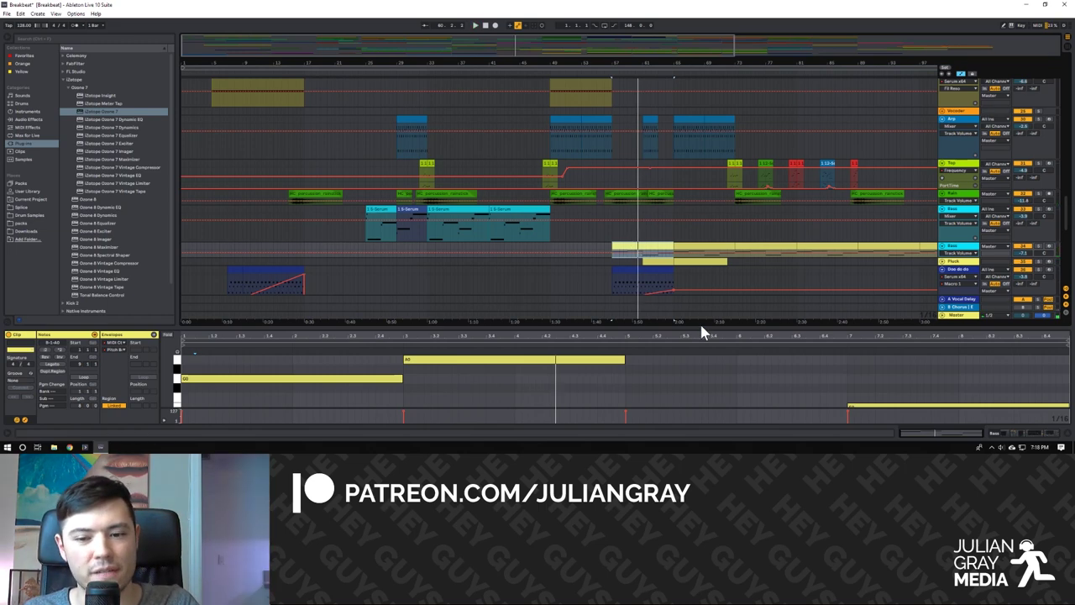
click(643, 262)
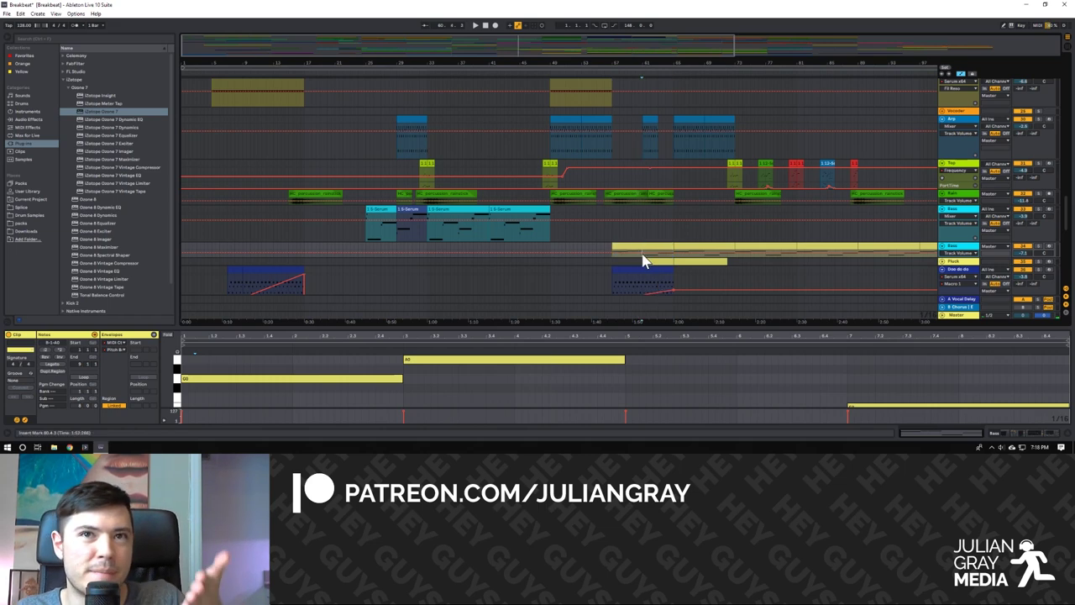
Play the transition into bar 57 from the end of bar 55.
click(600, 247)
click(605, 249)
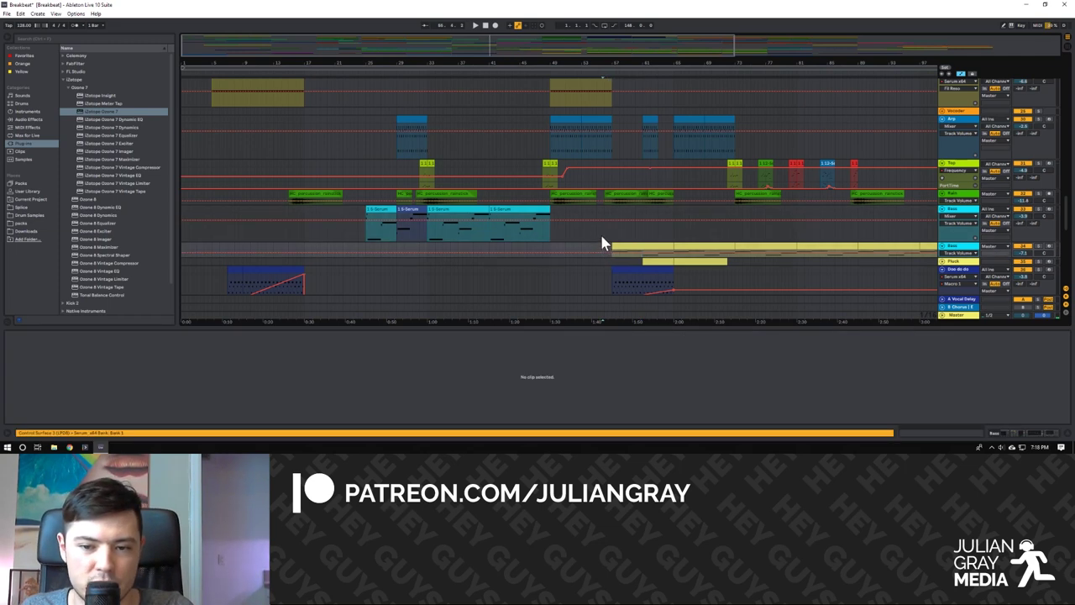
key(space)
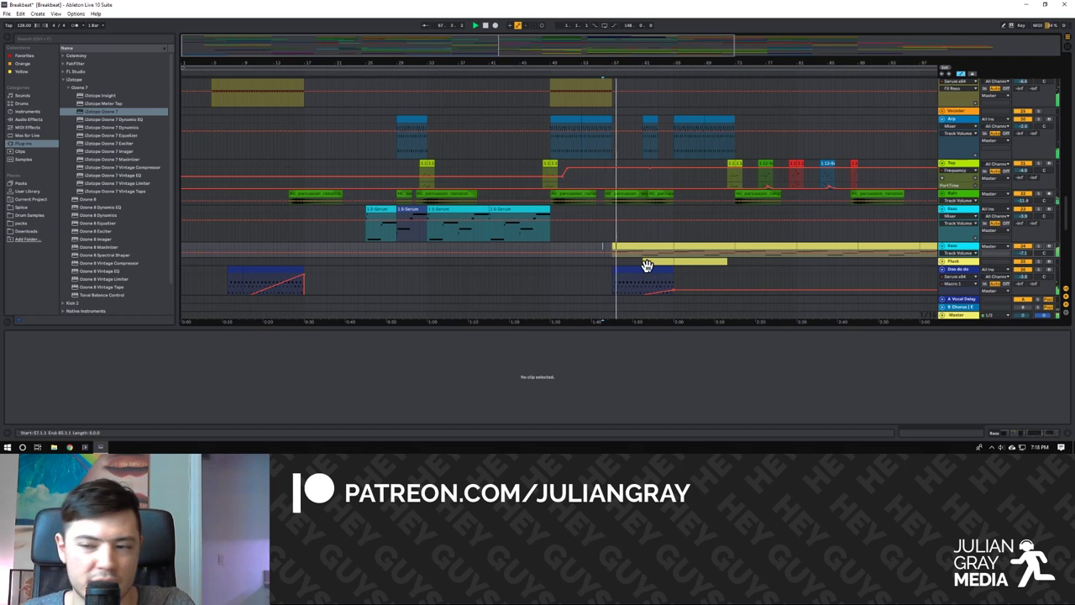
scroll(647, 267, down, 2)
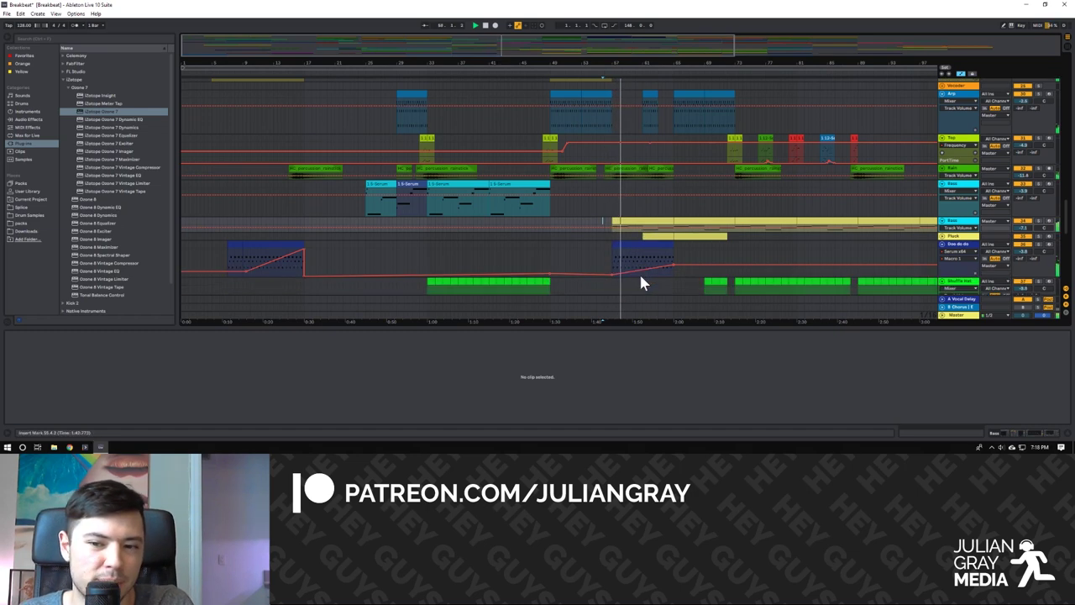
Examine the note range of the first yellow Bass clip in an enlarged note editor, and shrink the editor again.
click(639, 221)
scroll(624, 379, down, 1)
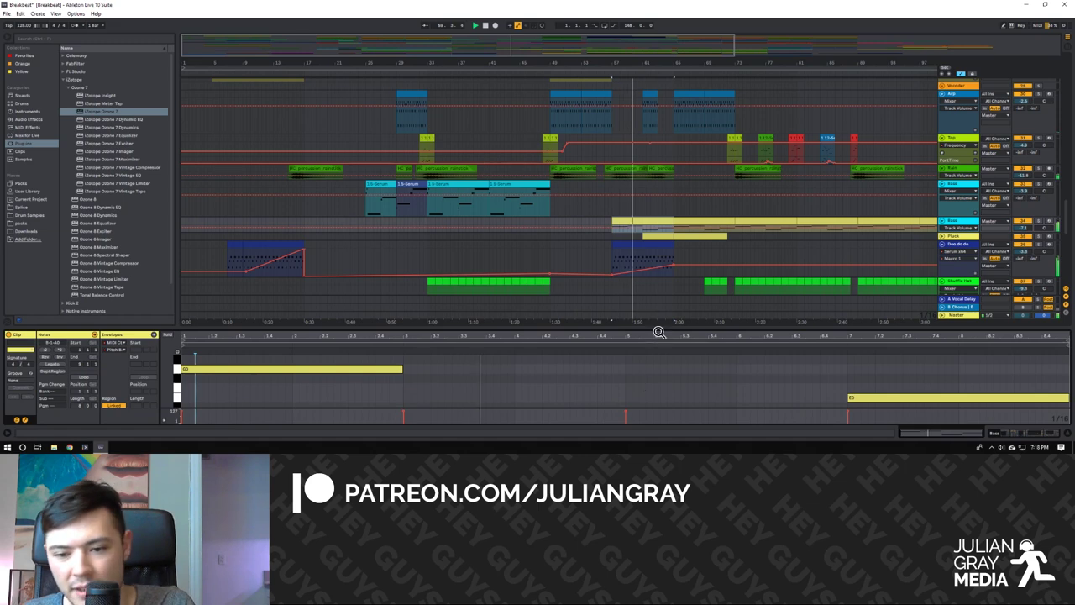
drag(658, 326, 657, 207)
scroll(660, 283, down, 3)
scroll(660, 283, up, 8)
scroll(659, 286, up, 5)
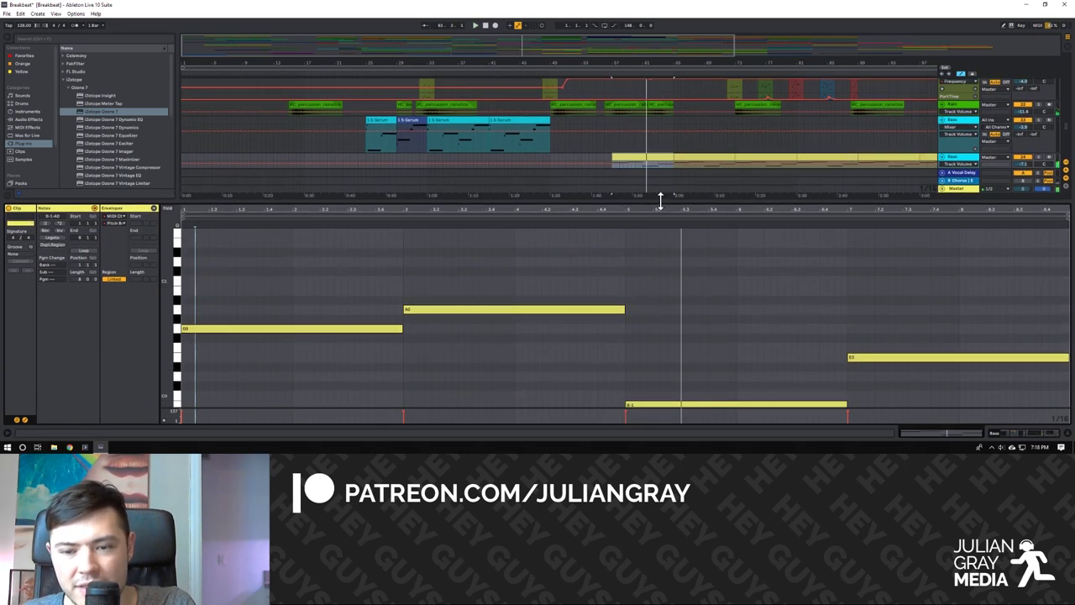
drag(660, 200, 691, 304)
scroll(668, 222, down, 2)
scroll(668, 222, up, 5)
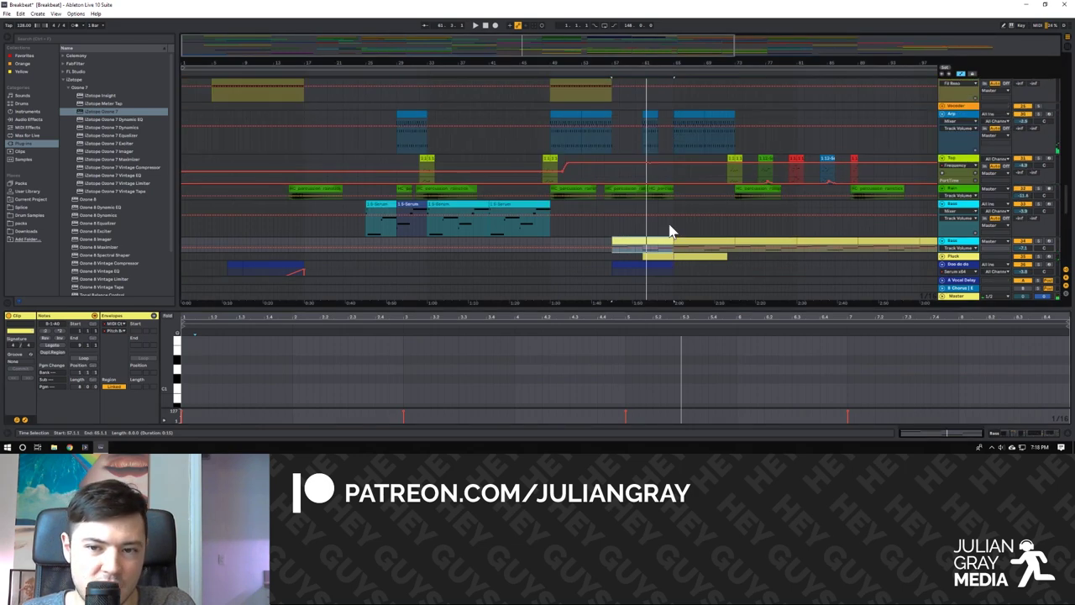
Review the Lead track's clips around bar 57, and audition the magenta 1 7-Serum clip.
scroll(669, 230, up, 10)
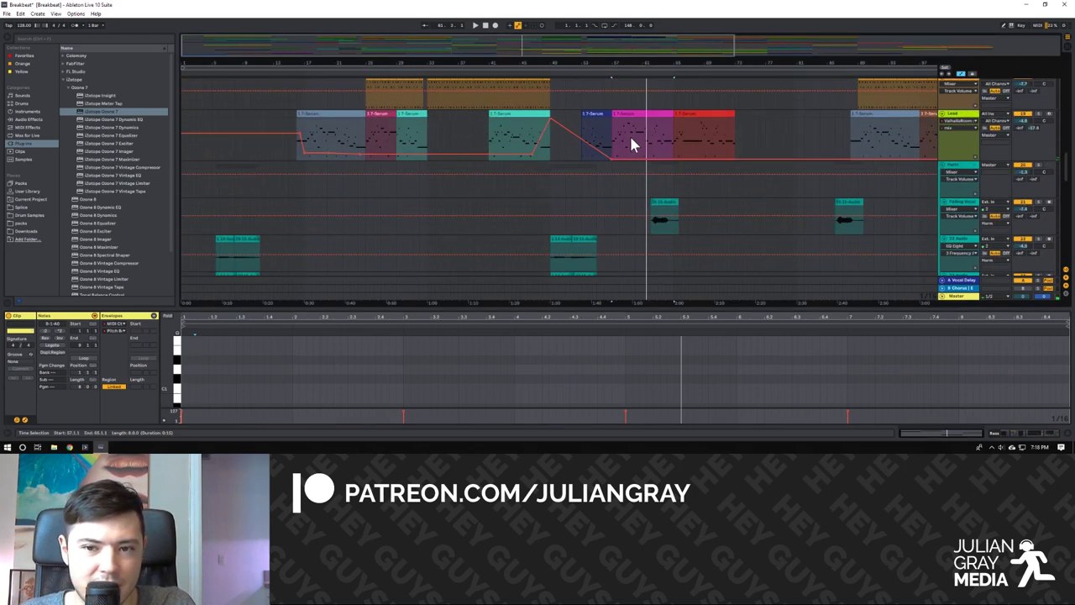
click(627, 135)
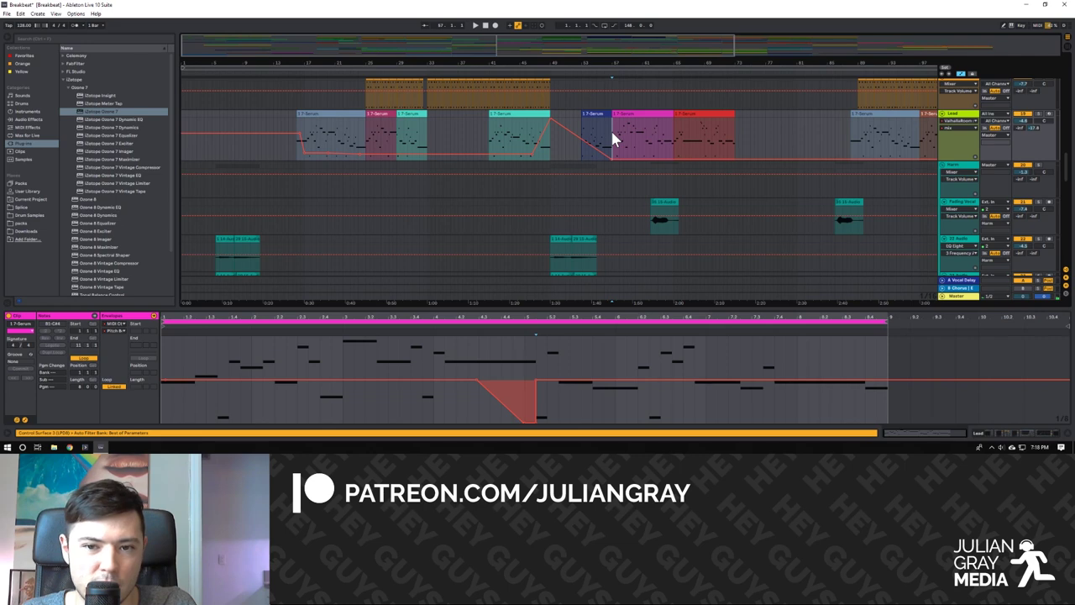
click(593, 134)
click(501, 133)
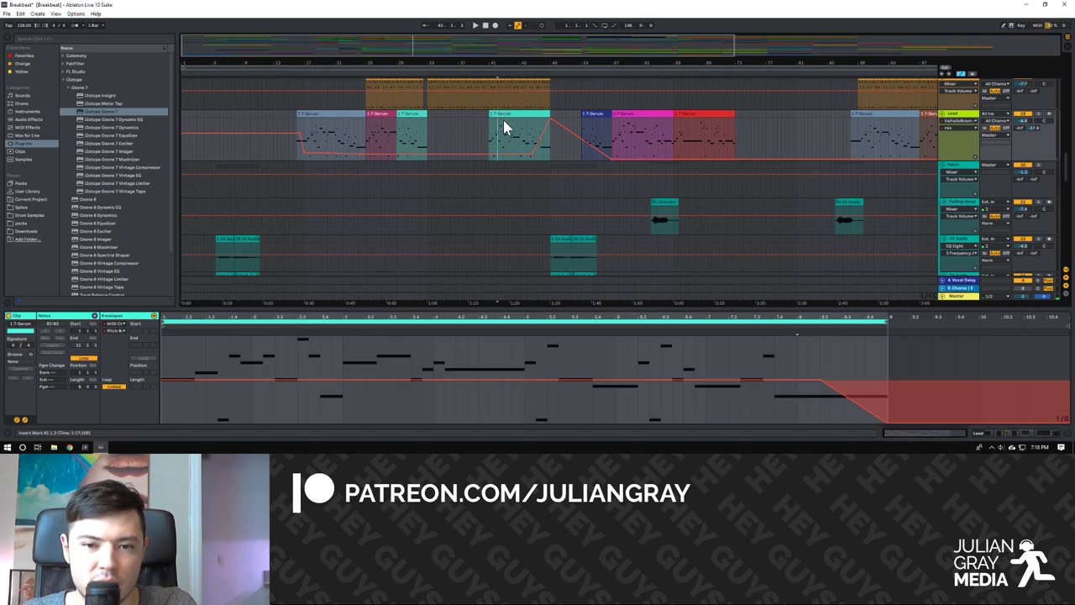
click(620, 133)
key(space)
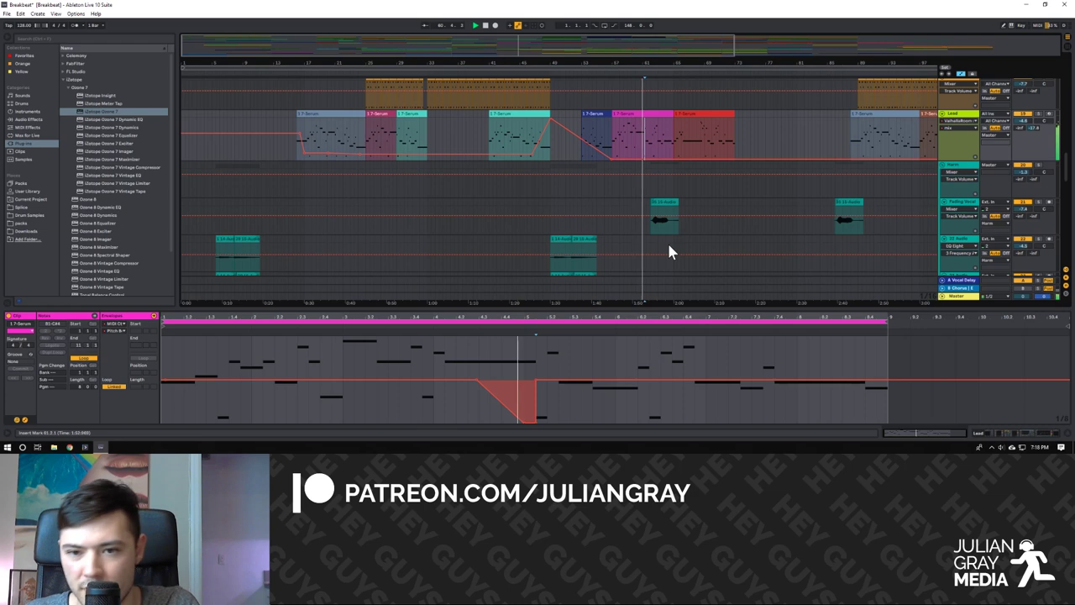
Select the Fading Vocal track just before its first audio clip around bar 61.
scroll(669, 247, down, 1)
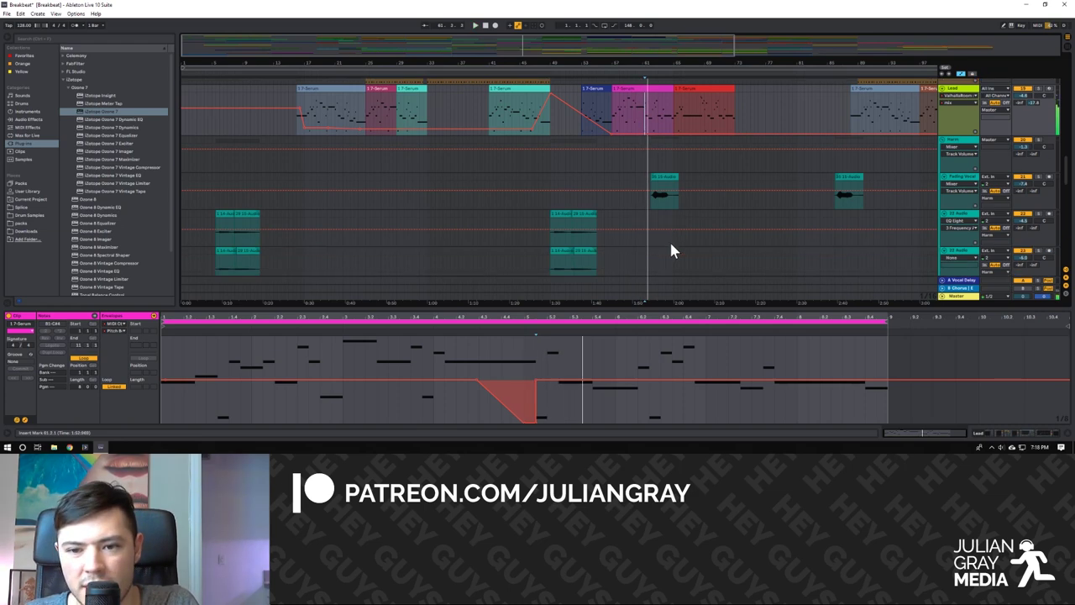
scroll(670, 247, down, 1)
click(655, 178)
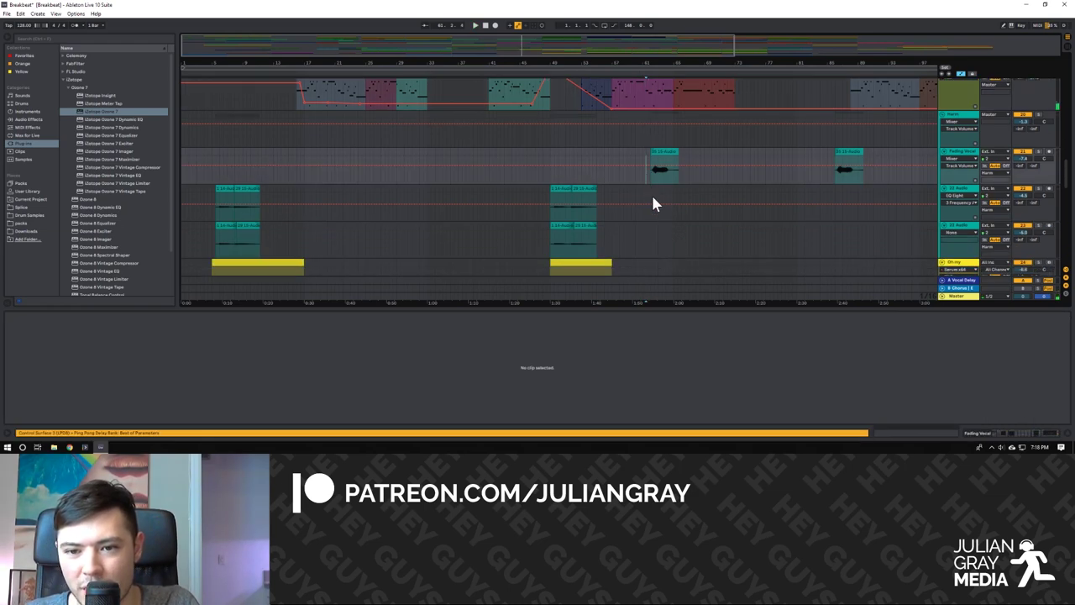
Open the Pluck track's first clip at bar 61 and unfold the track.
scroll(657, 209, down, 10)
scroll(657, 210, down, 3)
click(657, 157)
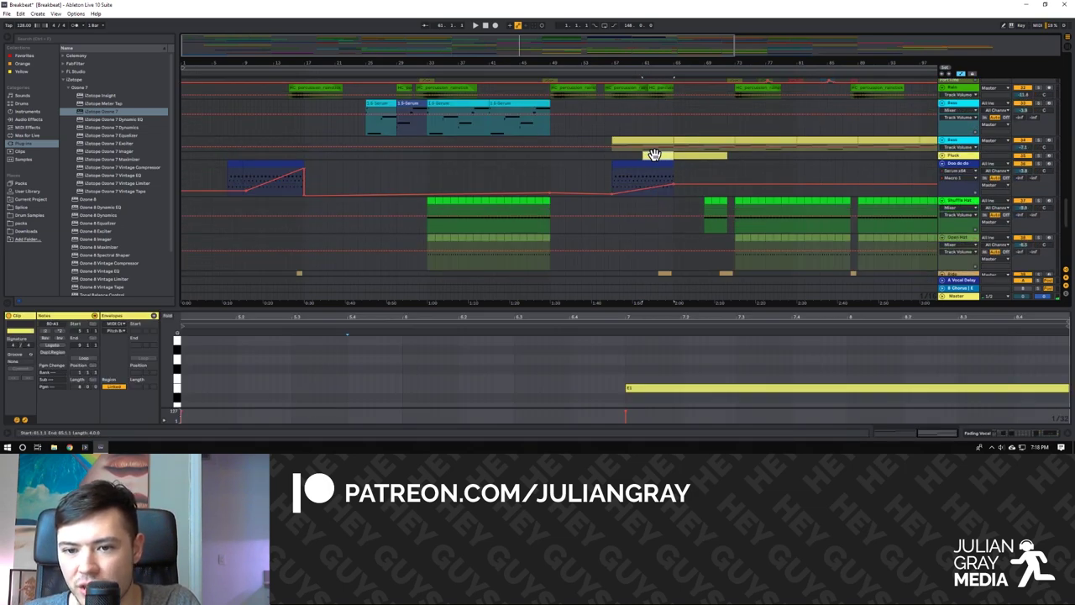
click(942, 156)
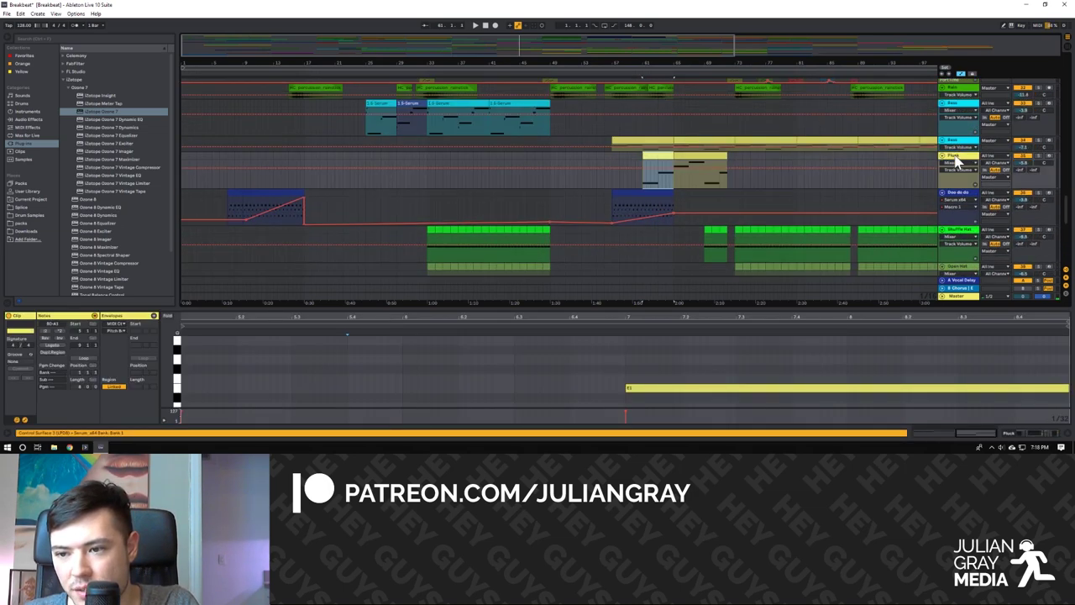
Play the Pluck part from bar 61, and restart playback further inside its clip.
click(645, 183)
key(space)
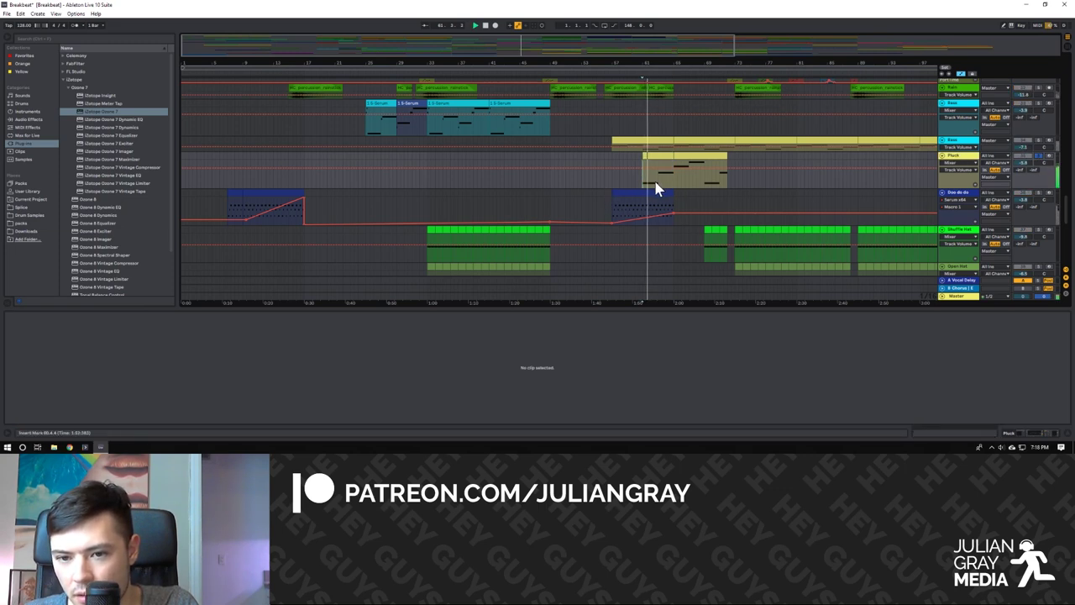
click(656, 184)
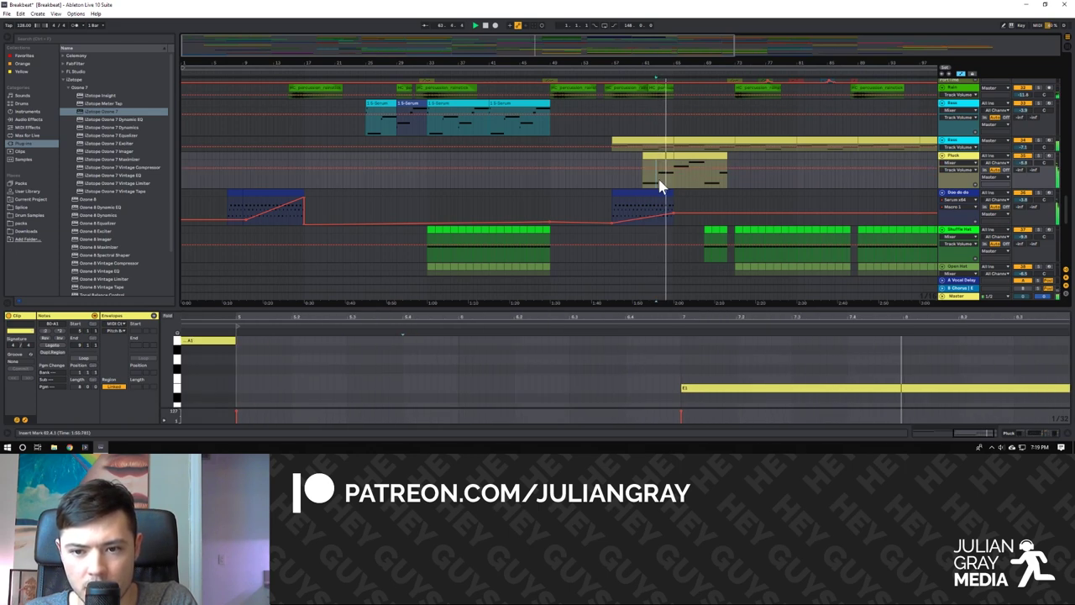
scroll(672, 181, down, 1)
scroll(672, 181, up, 1)
scroll(673, 186, up, 1)
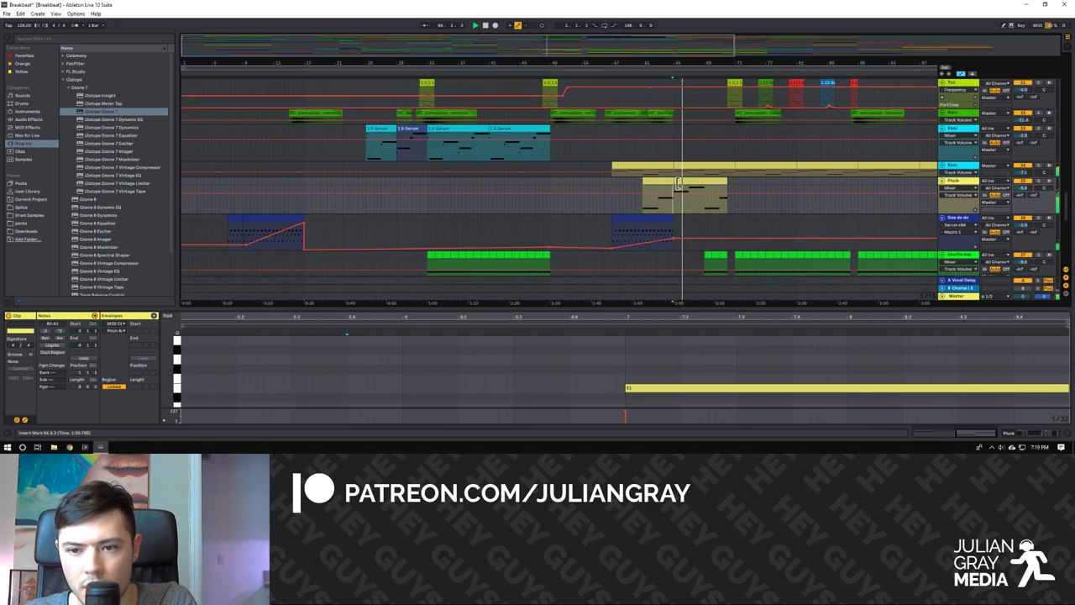
Play the mix from the end of bar 64, and review the tracks from Arp to Ride around that point.
key(space)
drag(672, 211, 737, 205)
click(673, 213)
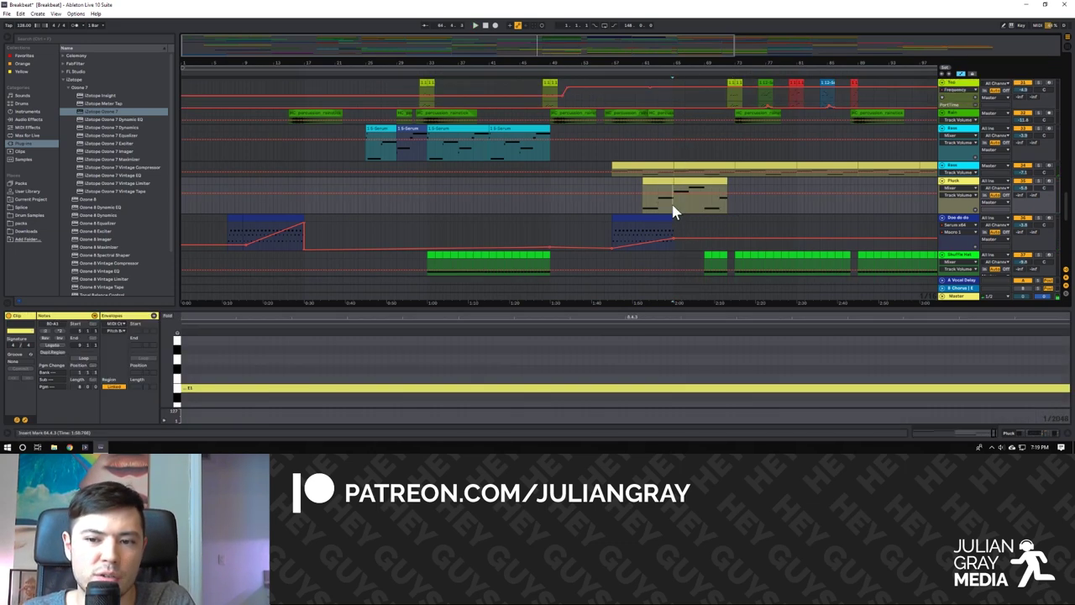
scroll(672, 205, down, 1)
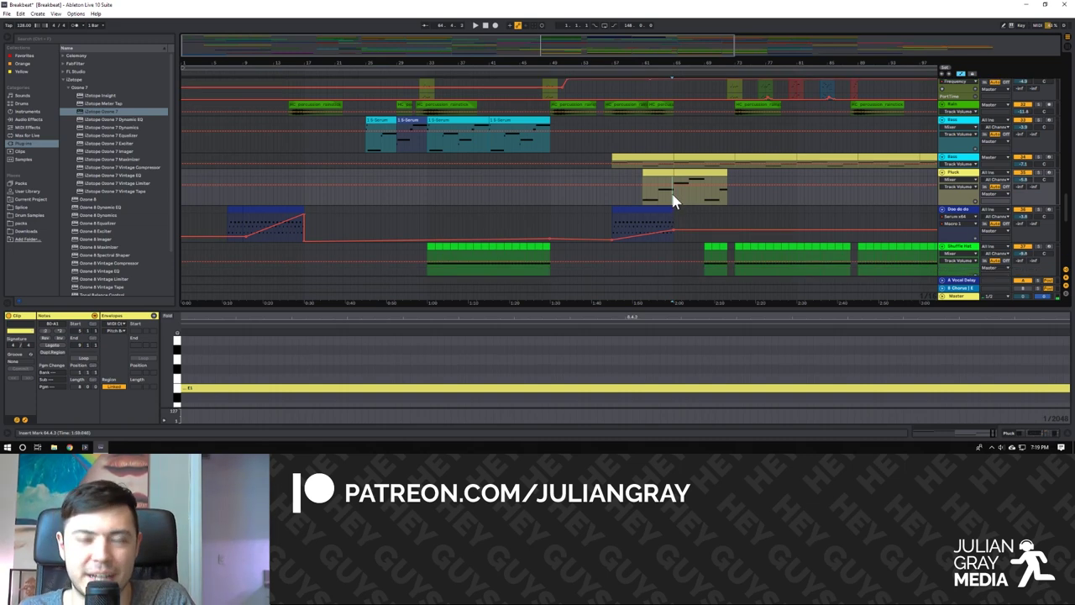
scroll(672, 202, down, 2)
key(space)
scroll(672, 202, down, 2)
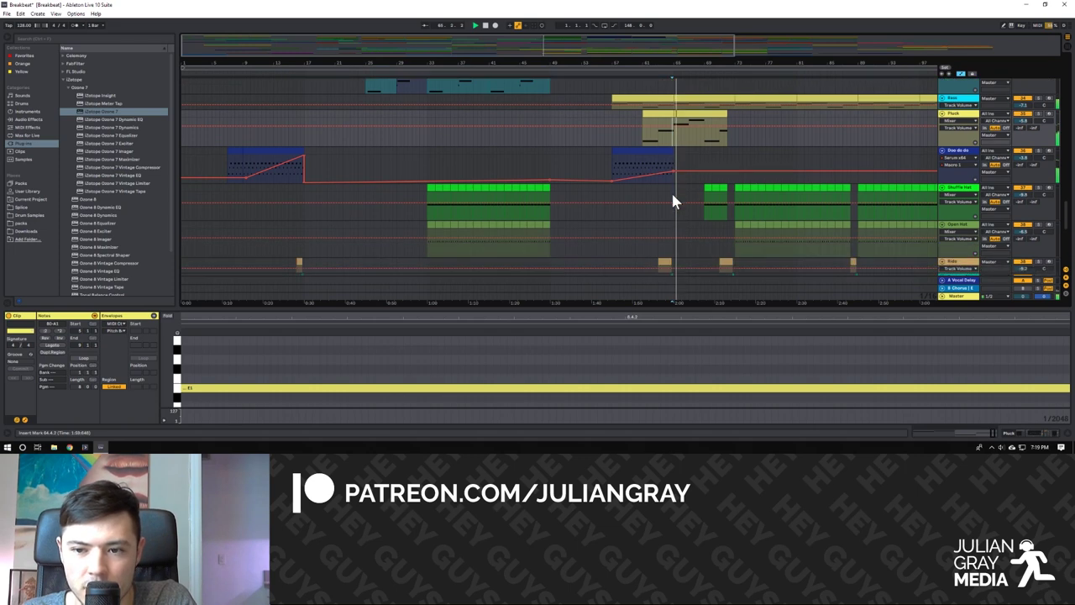
scroll(672, 200, up, 5)
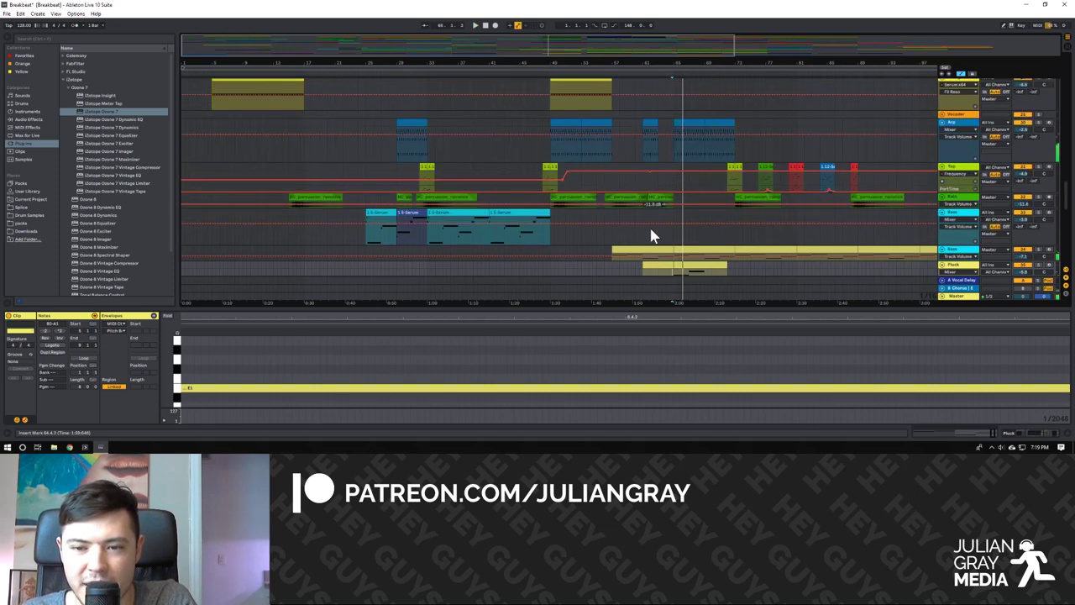
scroll(688, 251, down, 2)
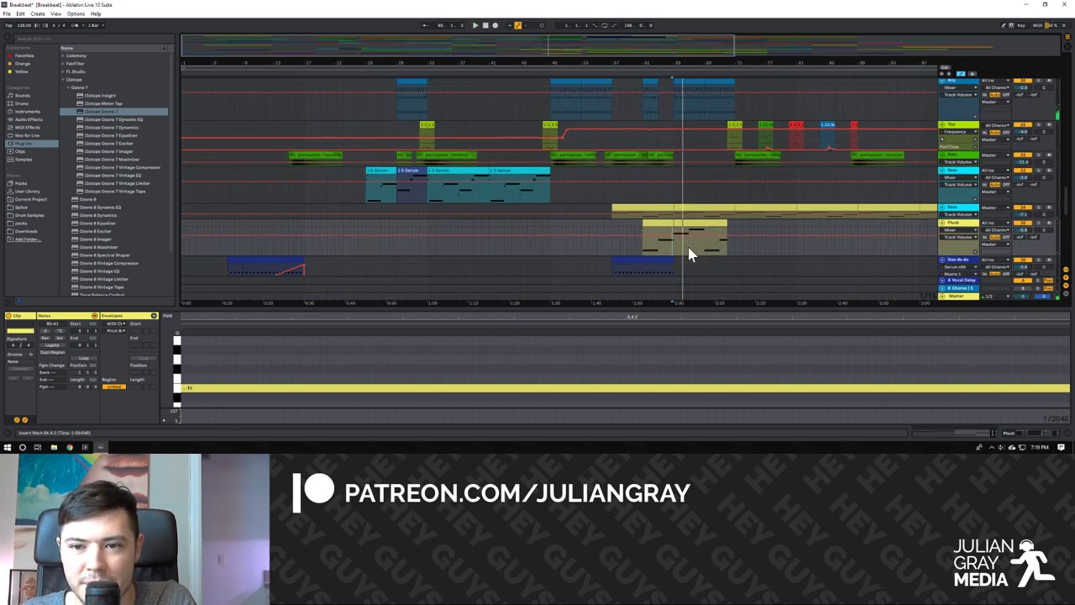
Open the Fading Vocal track's first audio clip around bar 62 and play the track soloed.
scroll(689, 253, up, 4)
scroll(688, 250, up, 6)
click(663, 141)
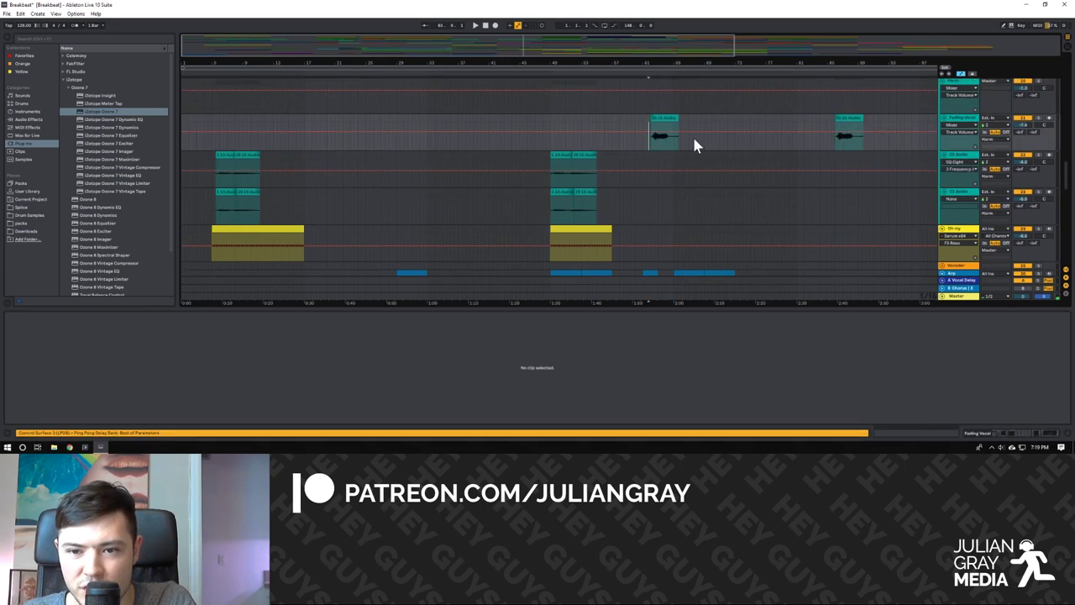
click(665, 115)
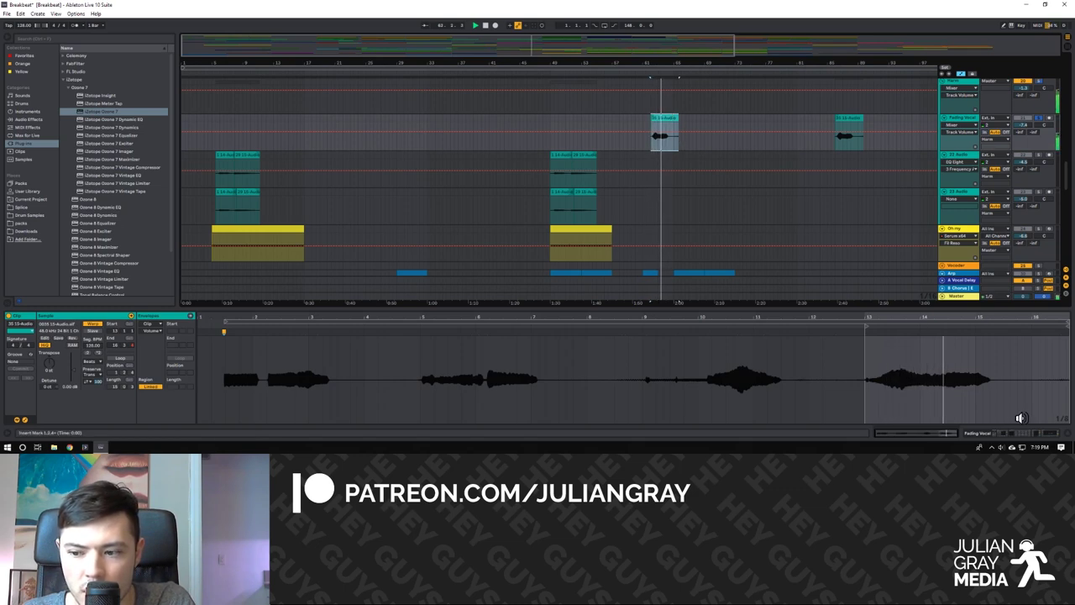
Show the Fading Vocal track's effect chain and select its Chorus and Ping Pong Delay devices.
click(1026, 434)
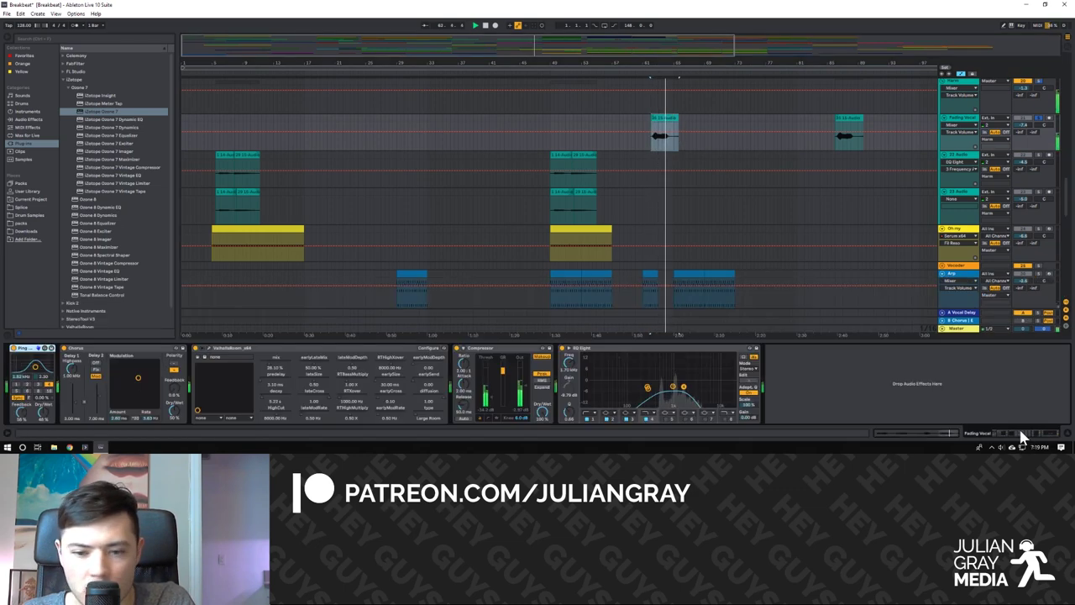
click(76, 349)
click(32, 352)
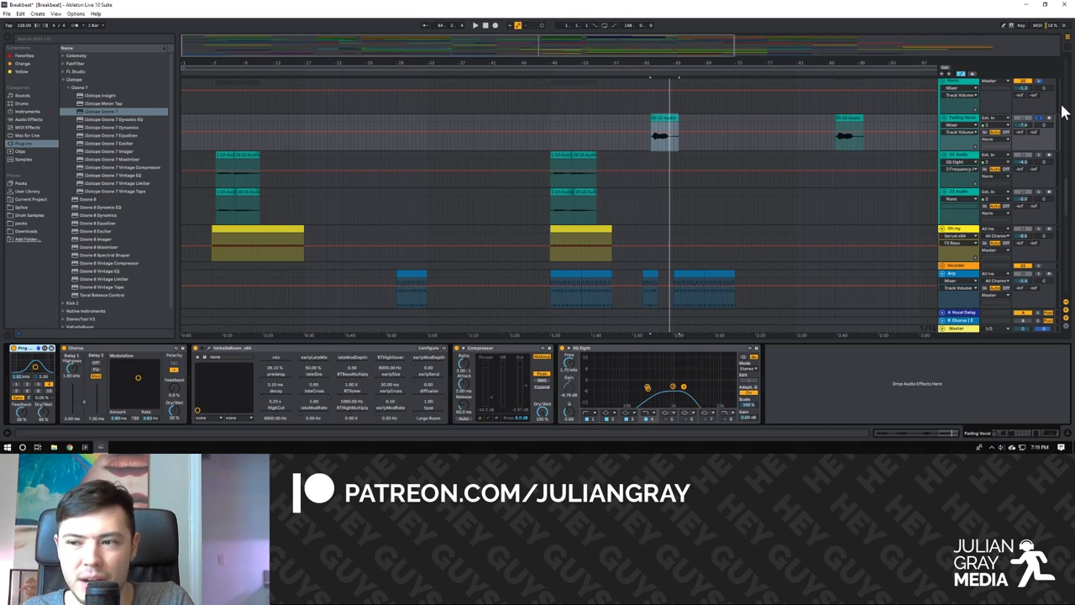
Unsolo the Fading Vocal track and play the full mix from inside its first clip, restarting from closer to the clip's start.
click(1037, 125)
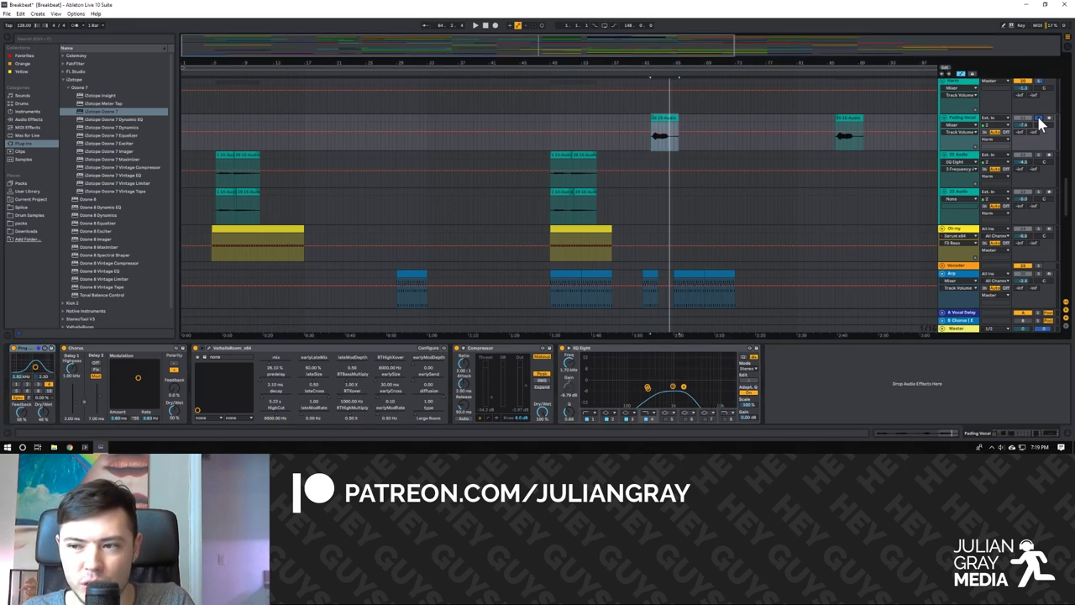
click(666, 152)
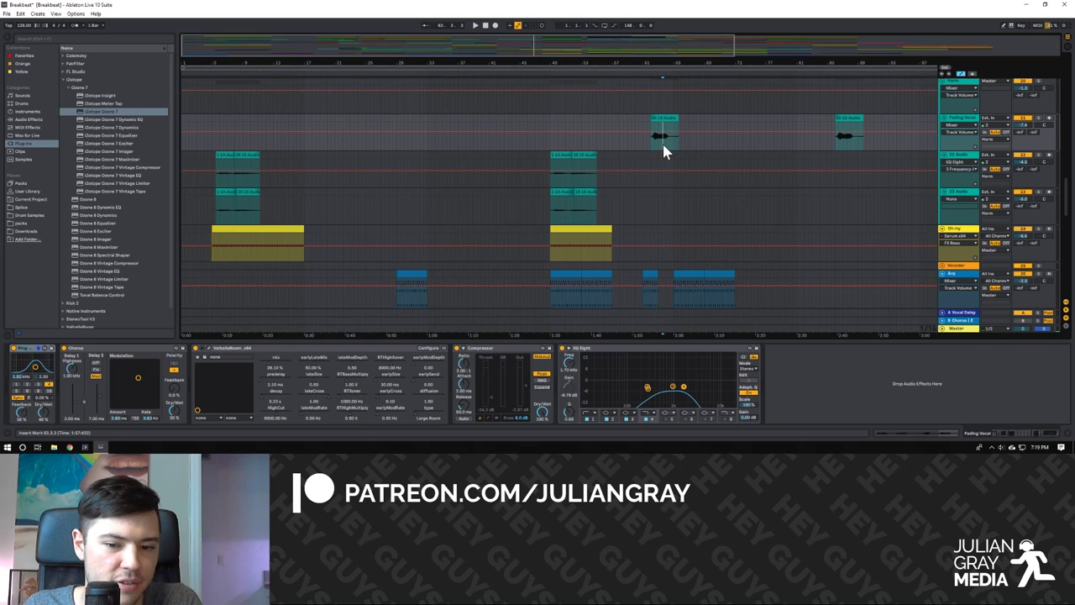
key(space)
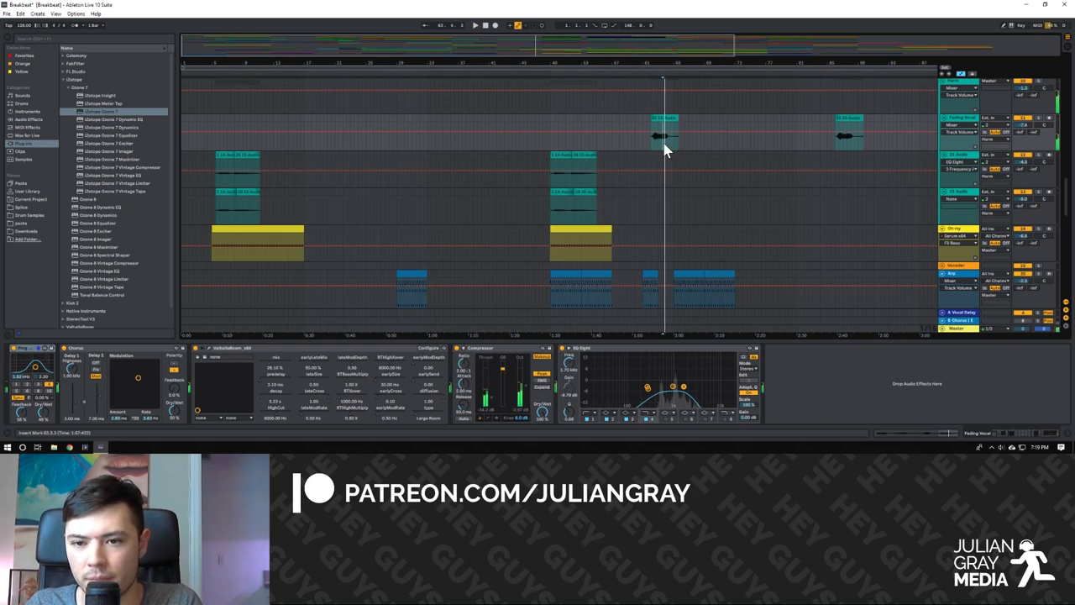
click(656, 139)
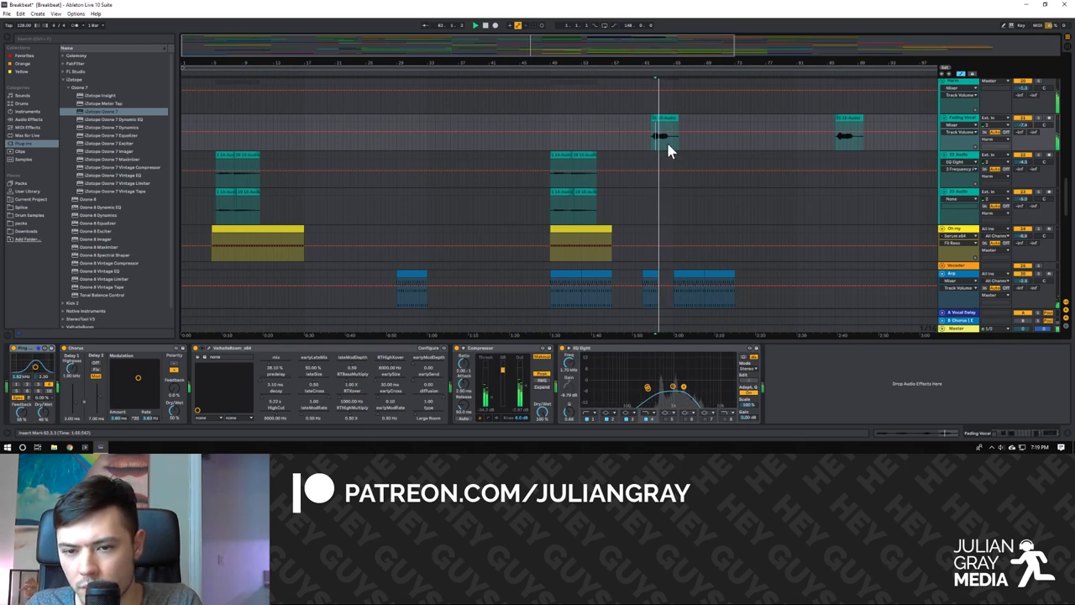
Review the tracks down to Ride and back up to Low Voice while the mix plays through bars 64 to 72.
scroll(669, 150, down, 1)
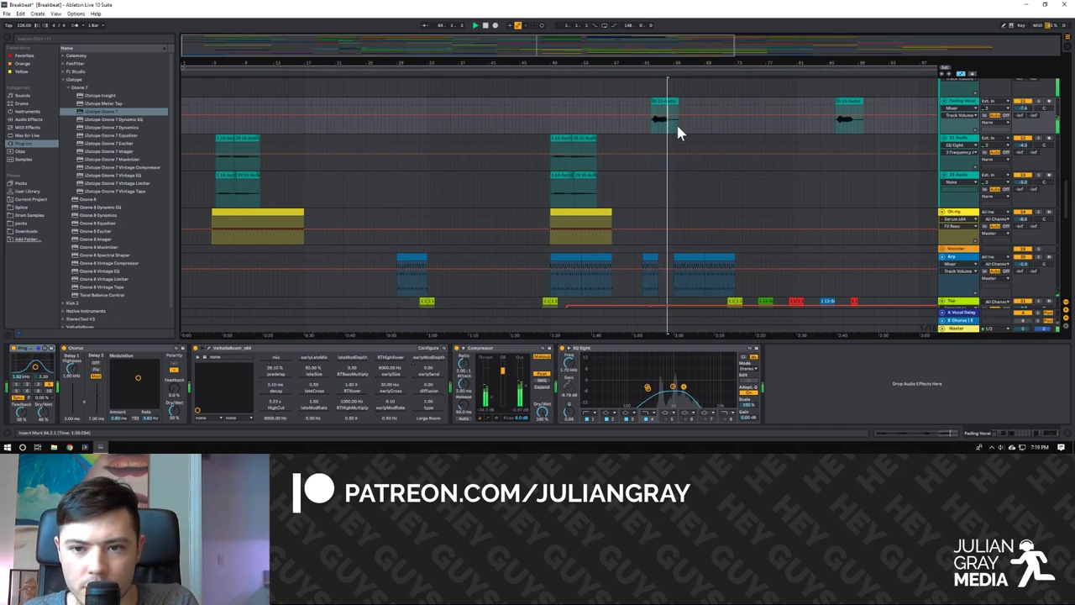
scroll(683, 142, up, 1)
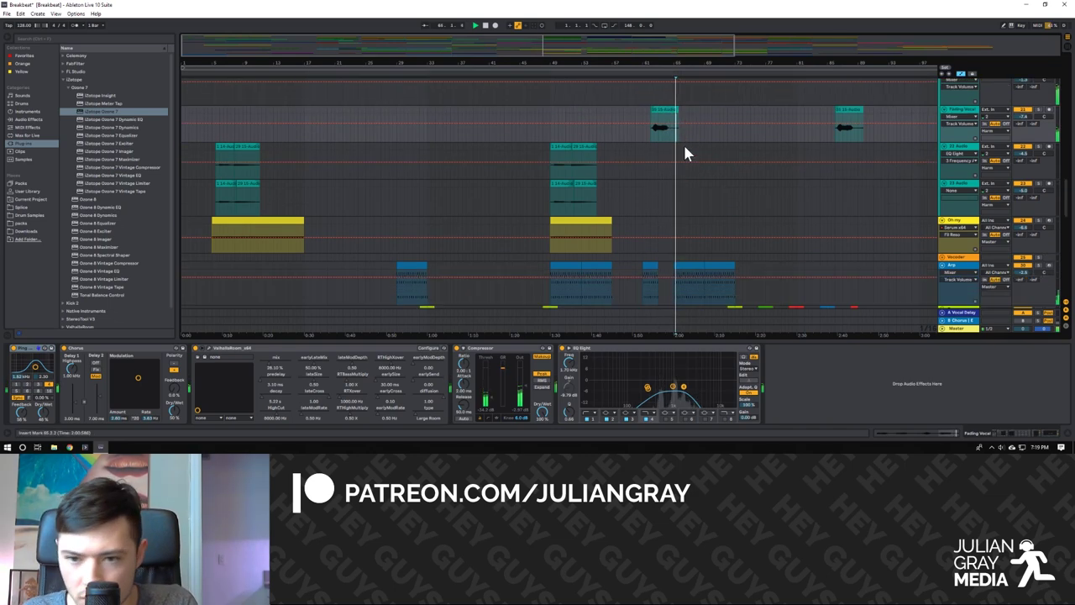
scroll(685, 154, down, 10)
scroll(689, 159, down, 10)
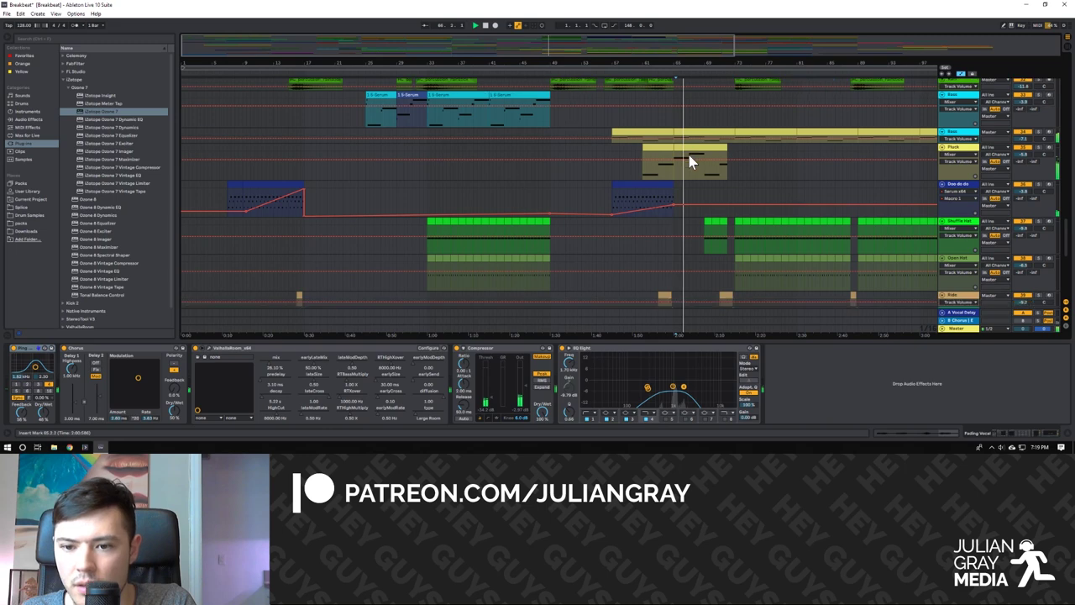
scroll(689, 164, down, 2)
scroll(689, 166, up, 8)
scroll(689, 168, up, 10)
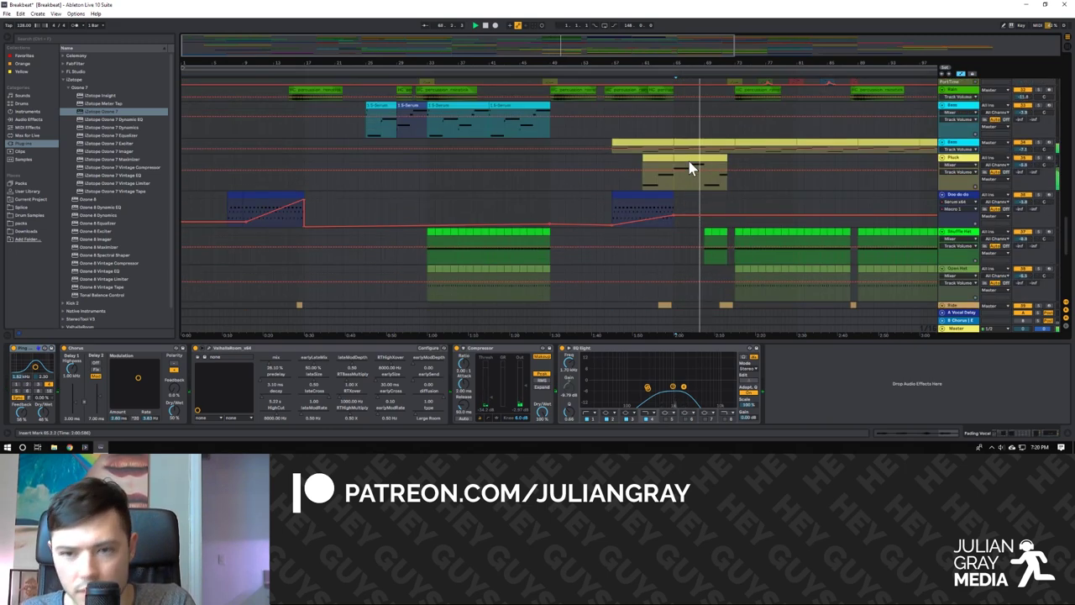
scroll(697, 173, up, 10)
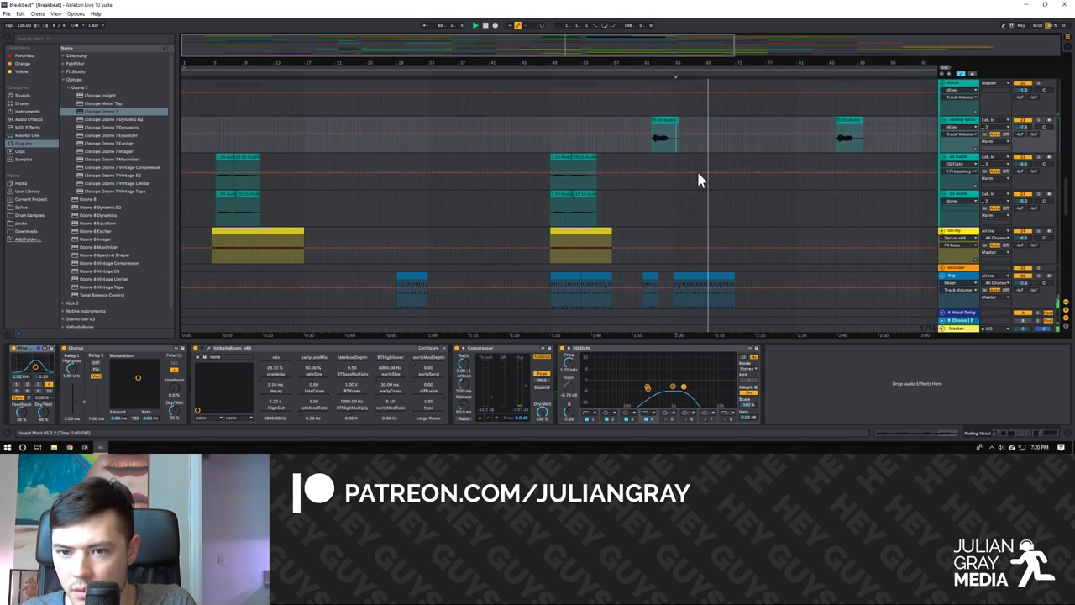
scroll(698, 176, up, 8)
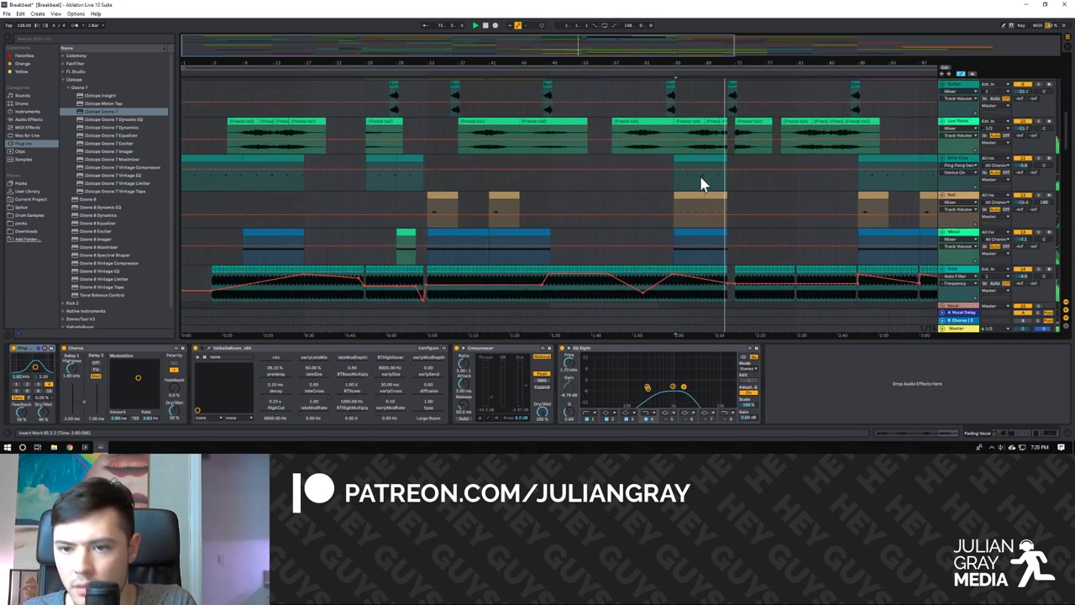
Bring bars 17 to 109 into view, stop playback, and review the tracks from Kick to Pluck around bar 73.
drag(584, 47, 674, 96)
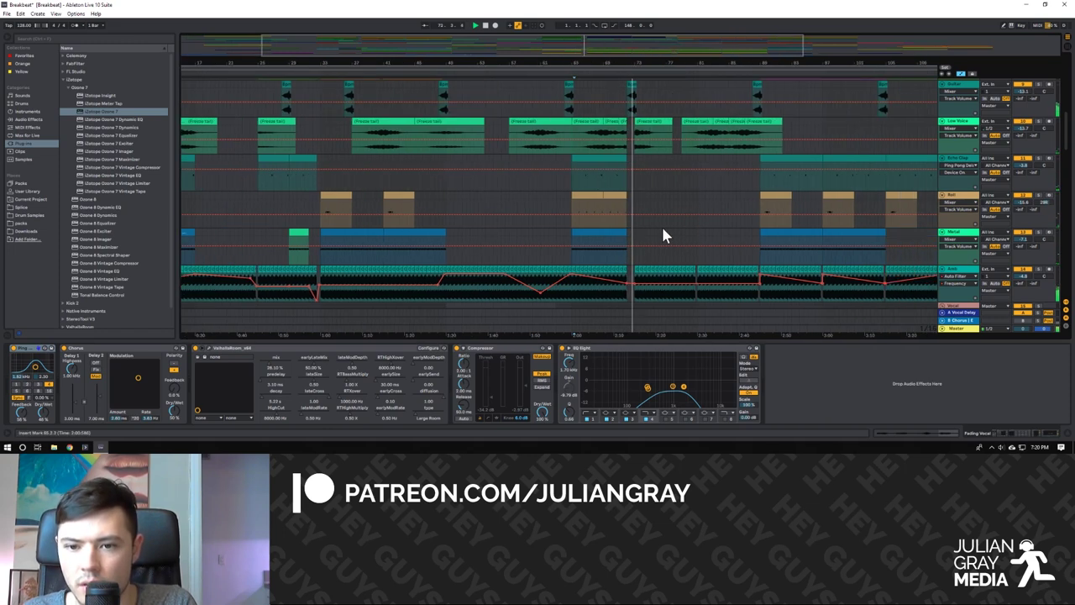
scroll(664, 236, down, 2)
scroll(666, 237, up, 4)
scroll(664, 236, up, 8)
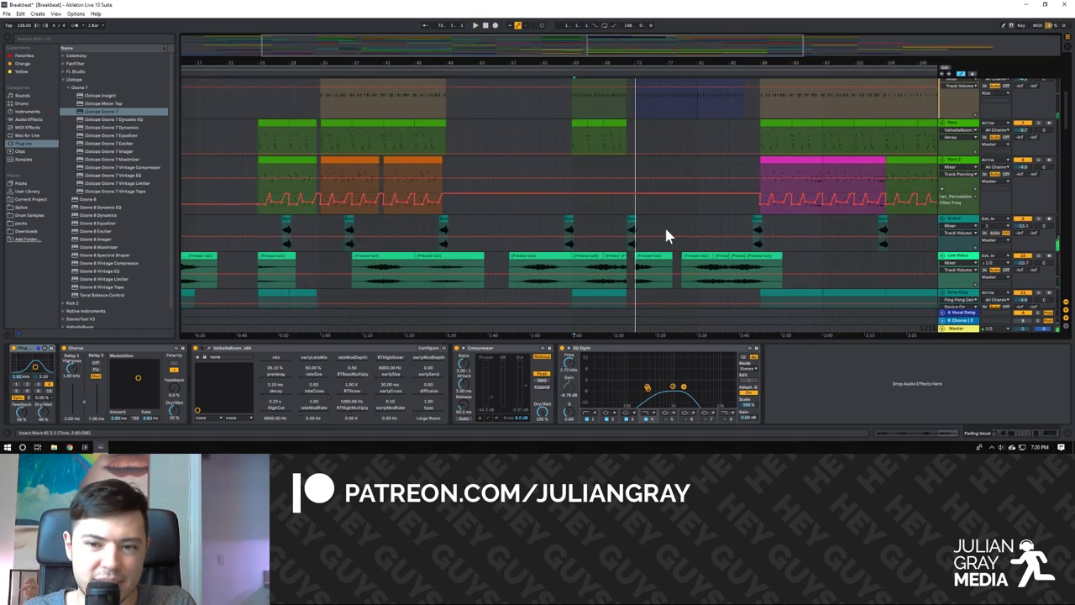
scroll(665, 227, down, 8)
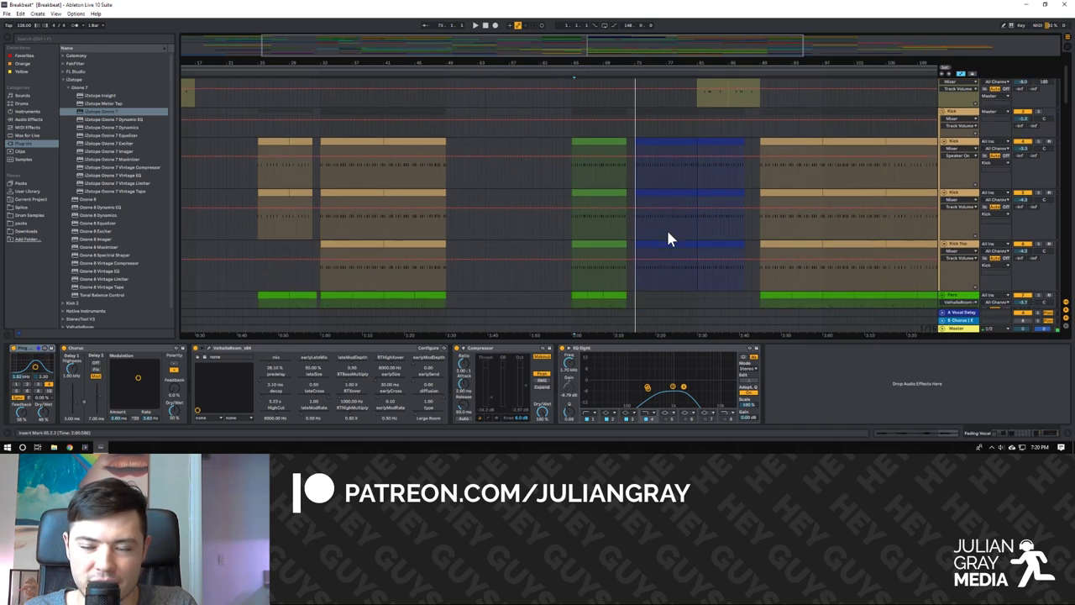
scroll(669, 234, down, 10)
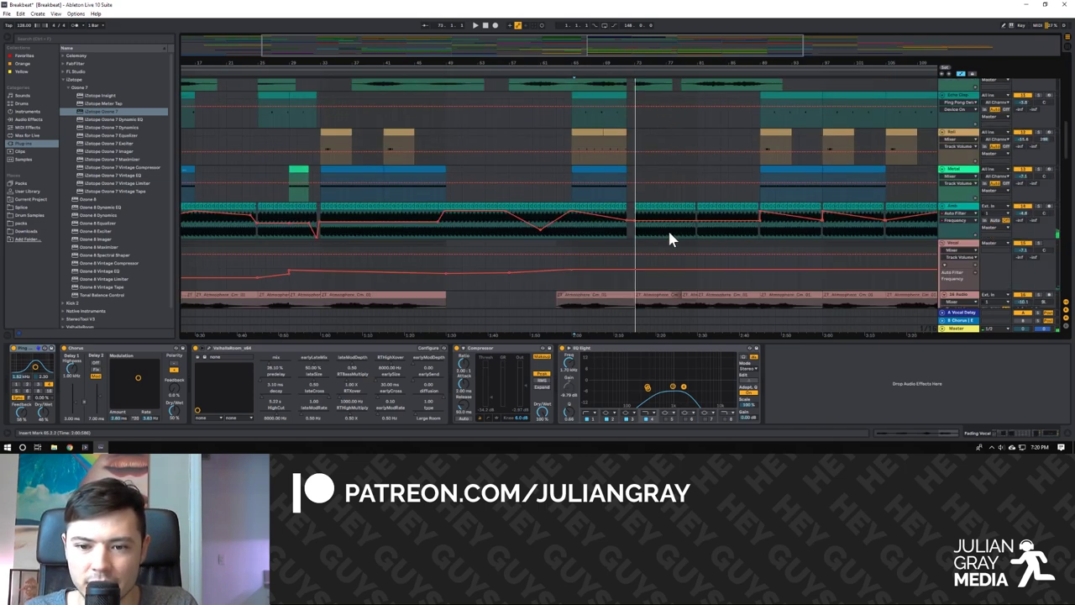
scroll(668, 234, down, 10)
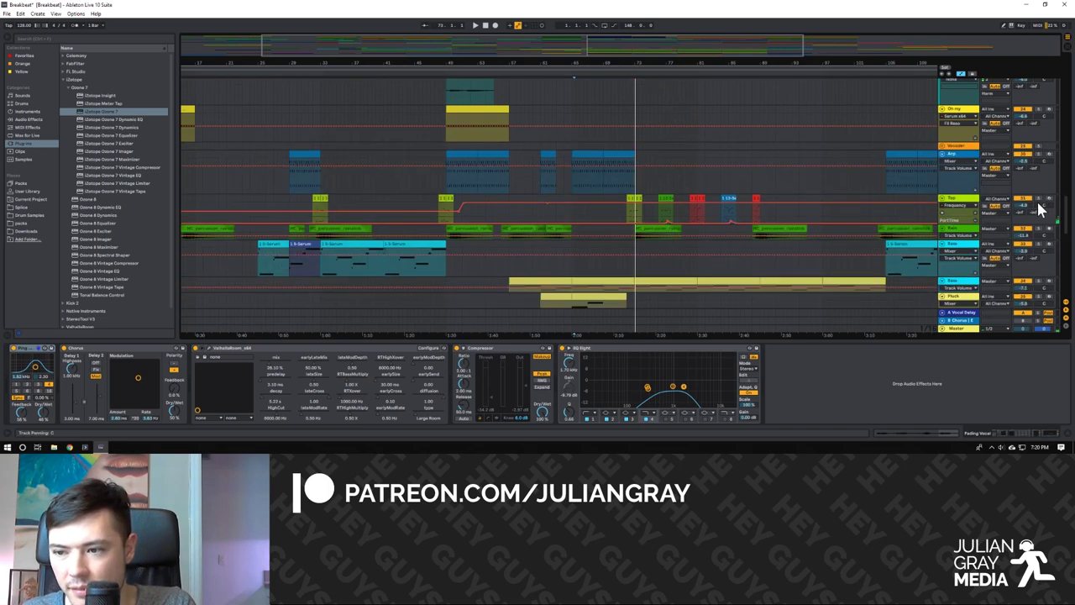
Play the soloed Top track from its clip around bar 72 and open its Serum synth.
click(630, 221)
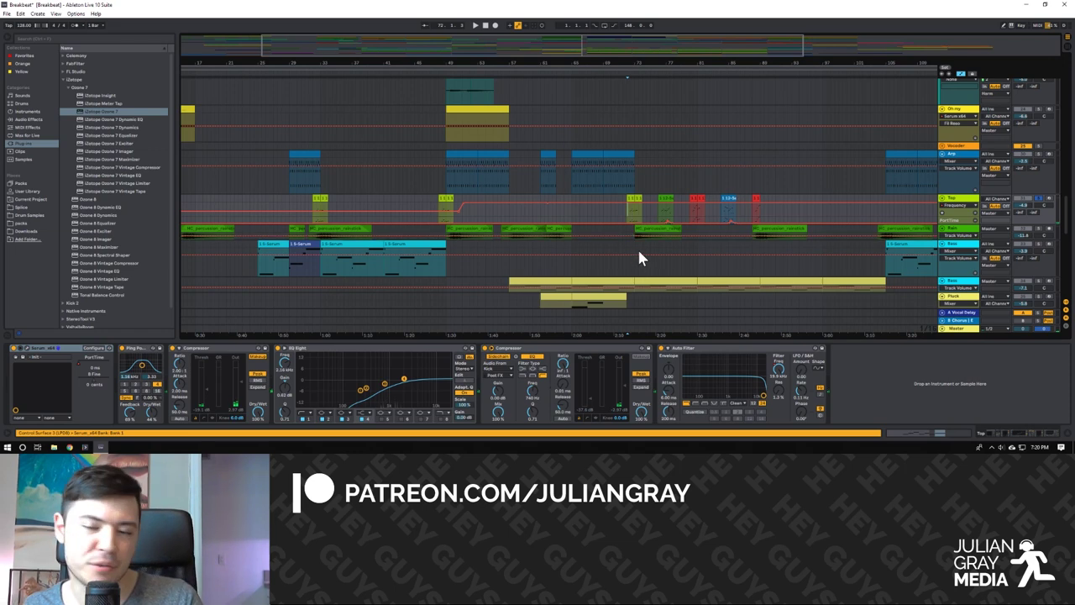
key(space)
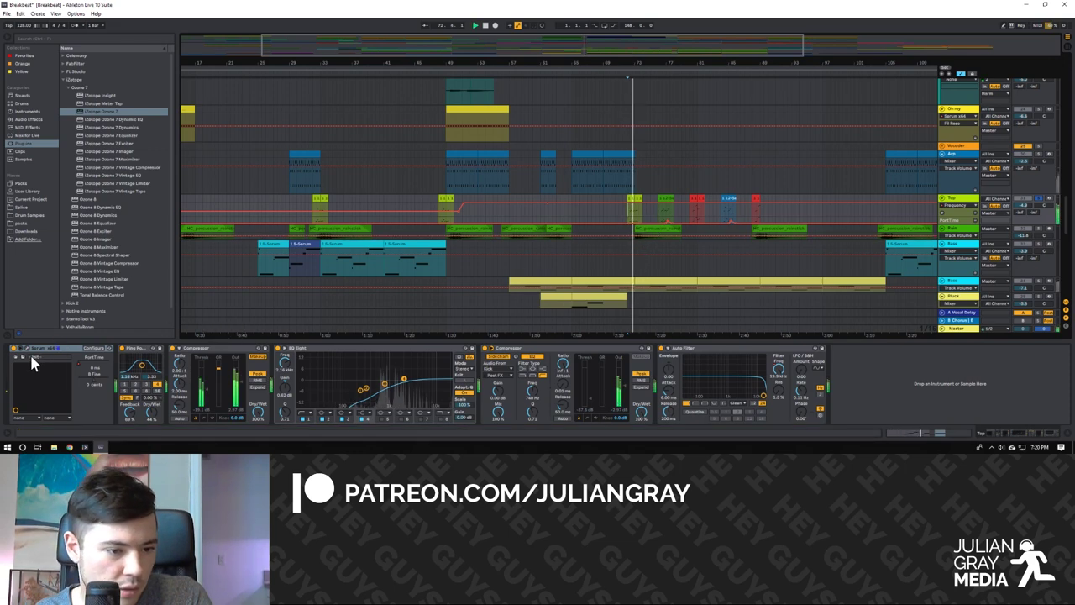
click(25, 356)
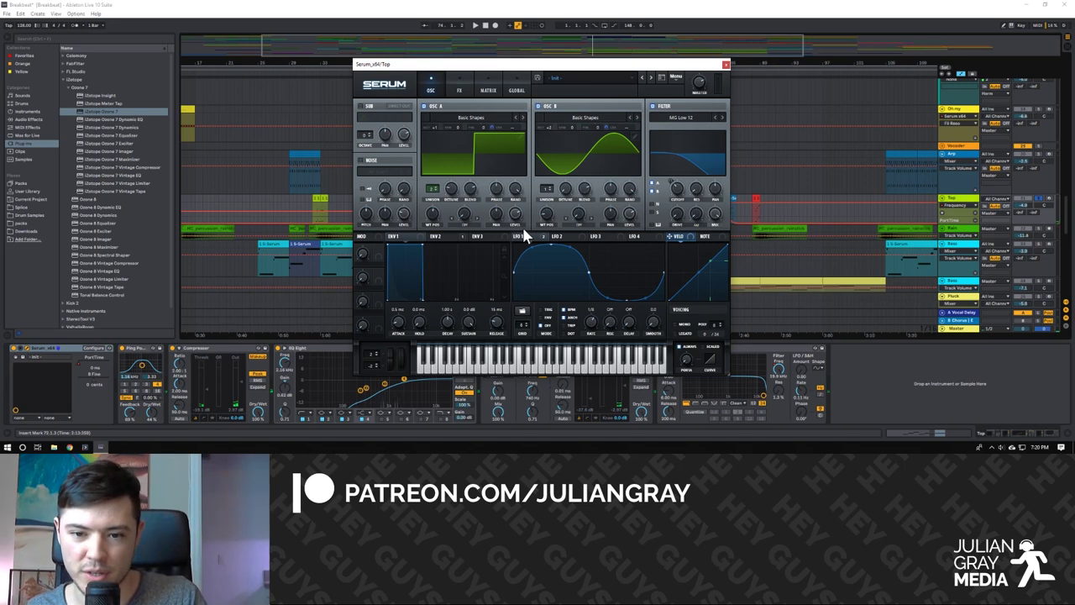
Inspect oscillator A's assigned LFO 1 modulator, Envelope 2 and the effects page in the Top track's Serum.
right_click(483, 132)
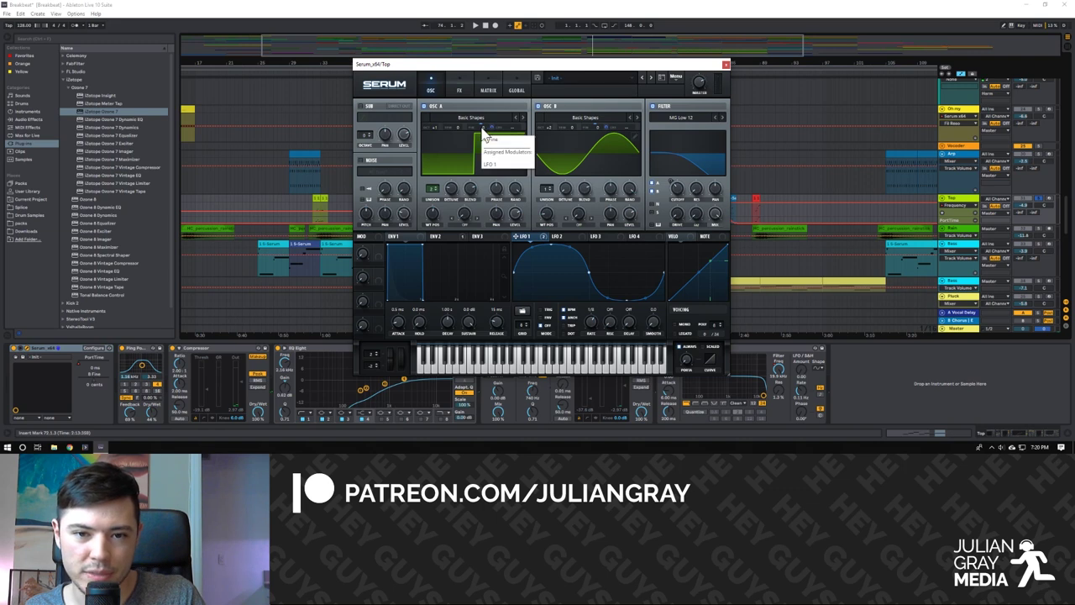
click(489, 164)
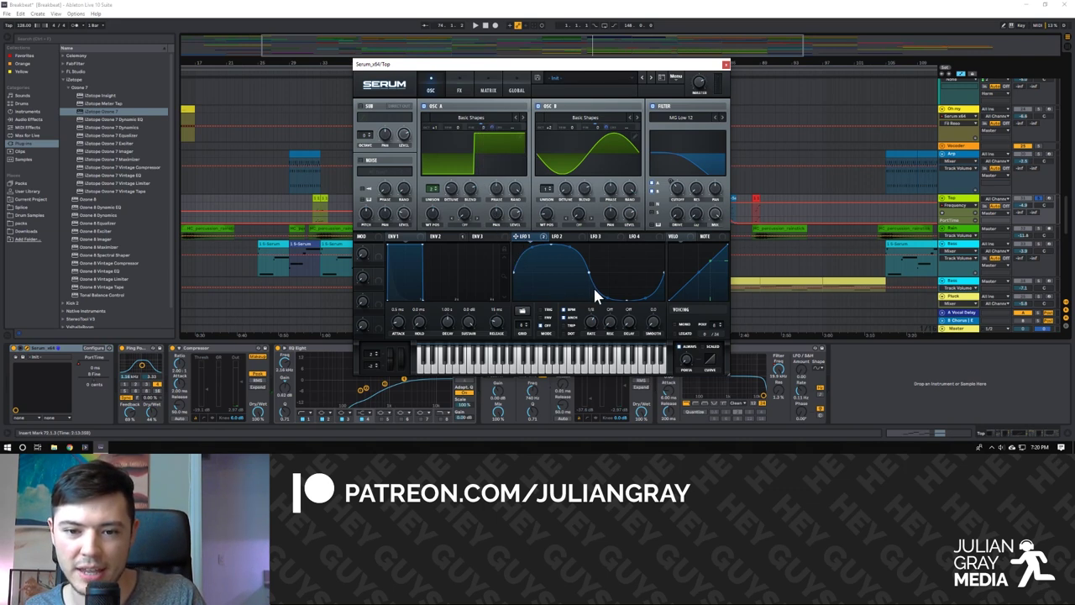
click(458, 239)
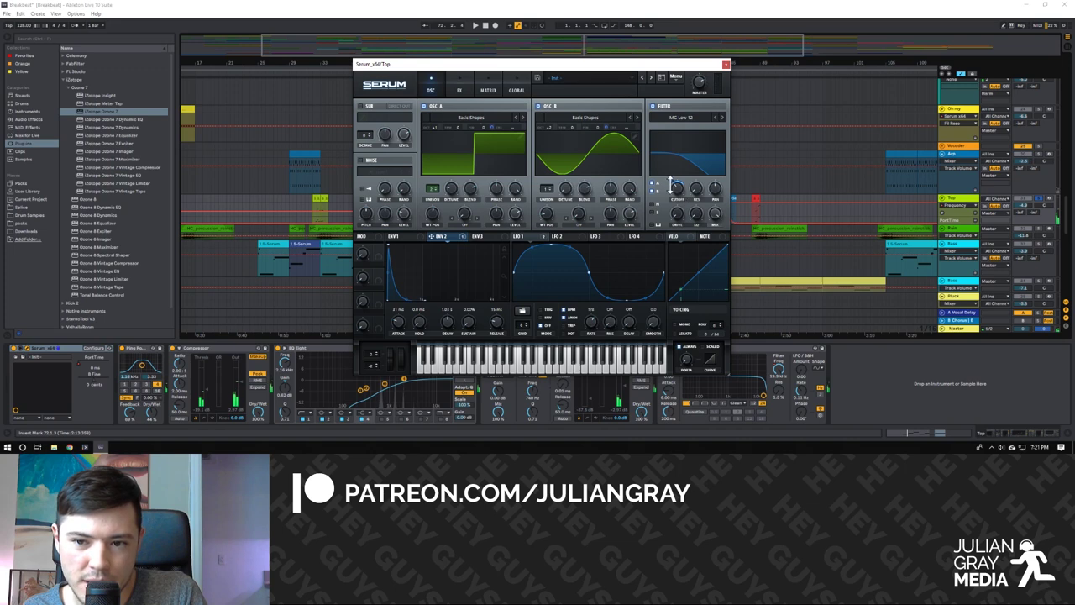
click(461, 90)
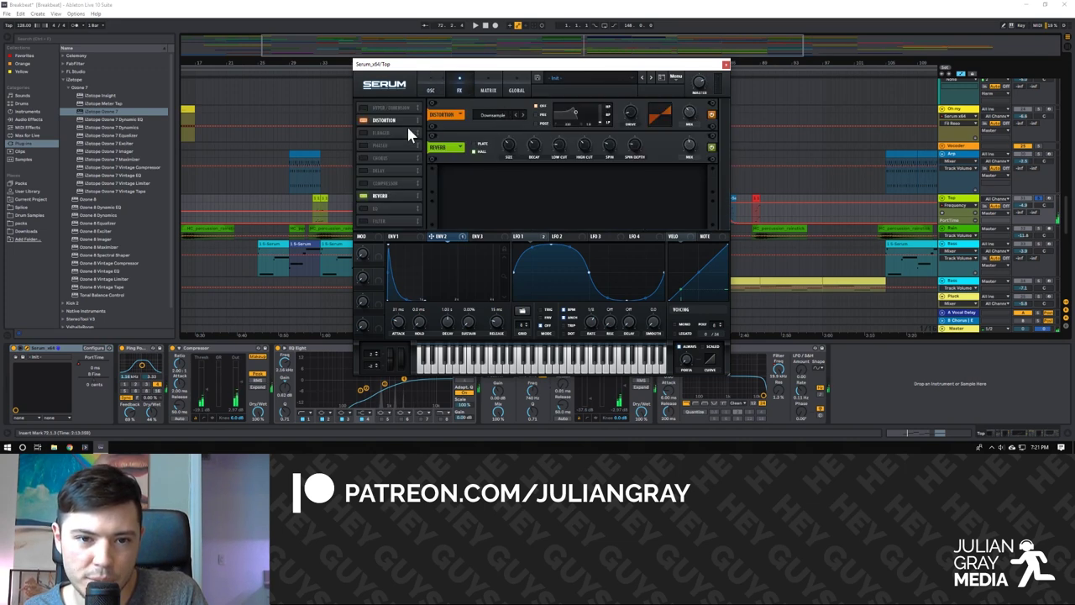
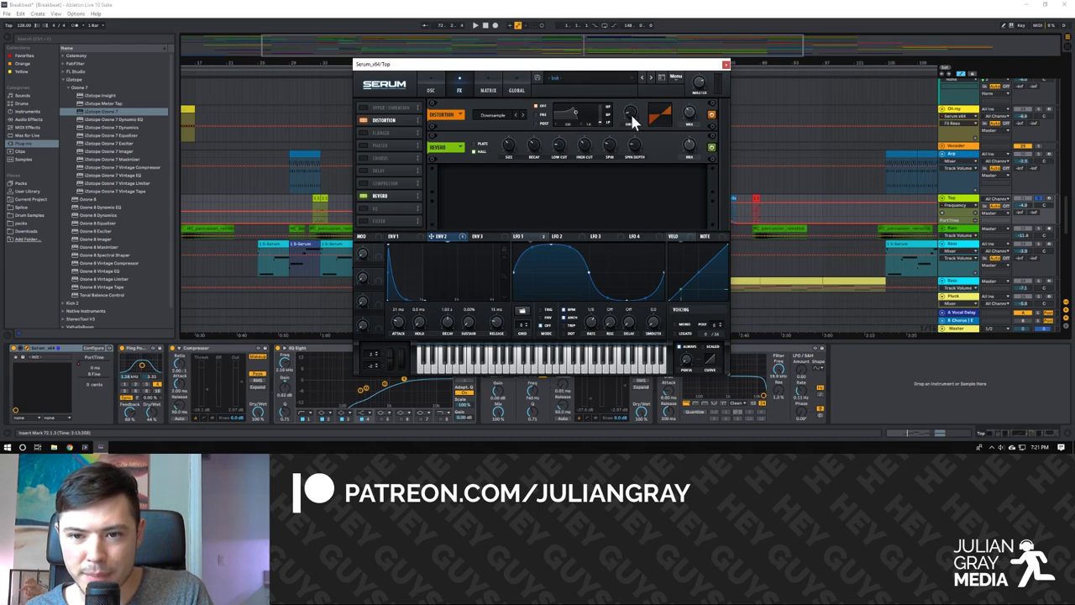
Close Serum, play the Top track on its own, and turn its solo off.
click(727, 64)
key(space)
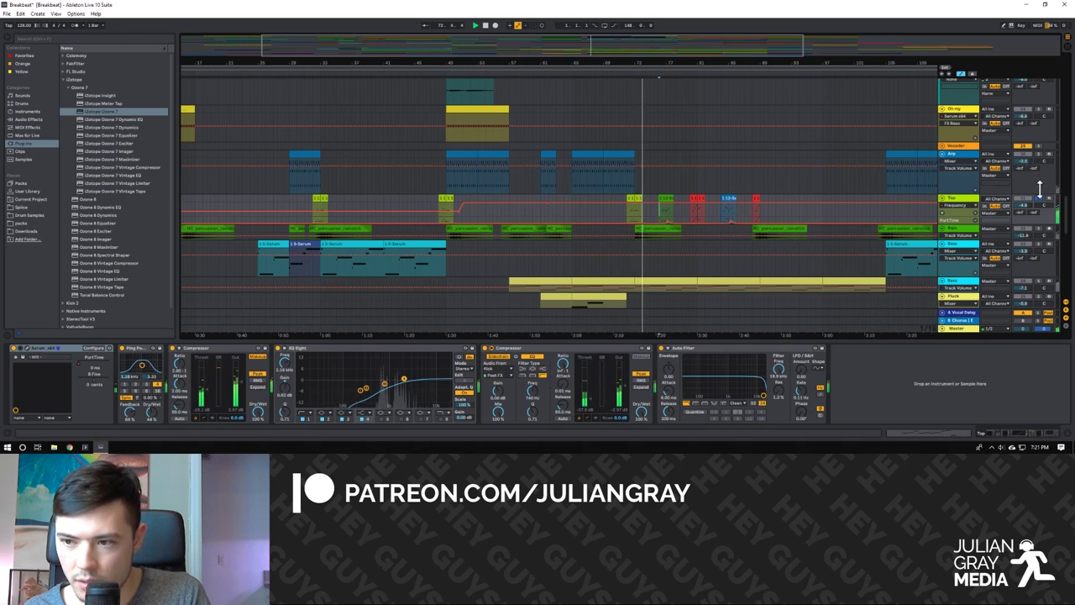
scroll(756, 195, down, 1)
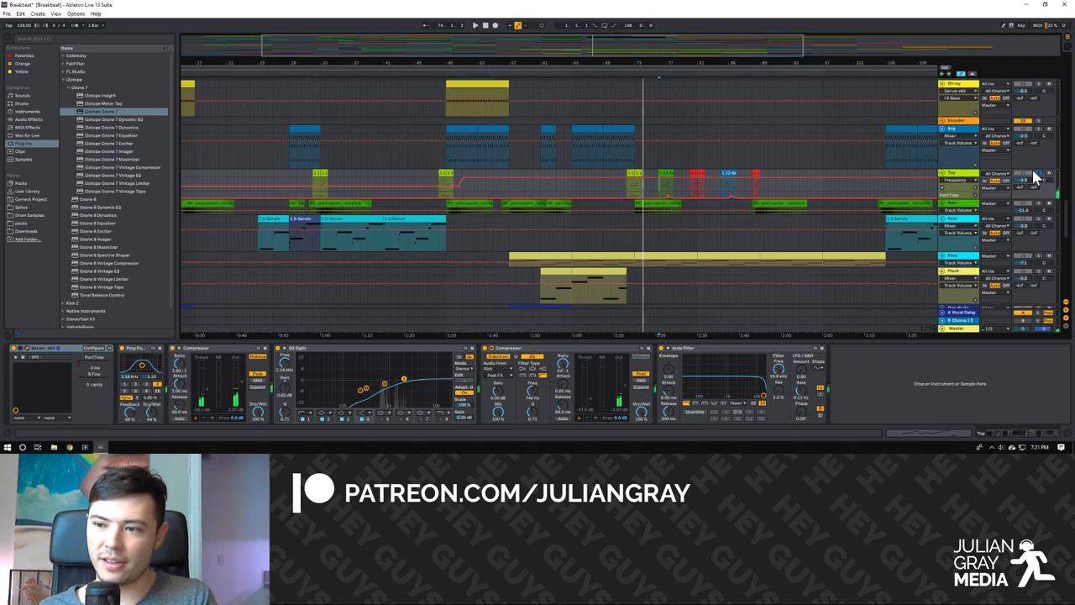
scroll(684, 192, down, 1)
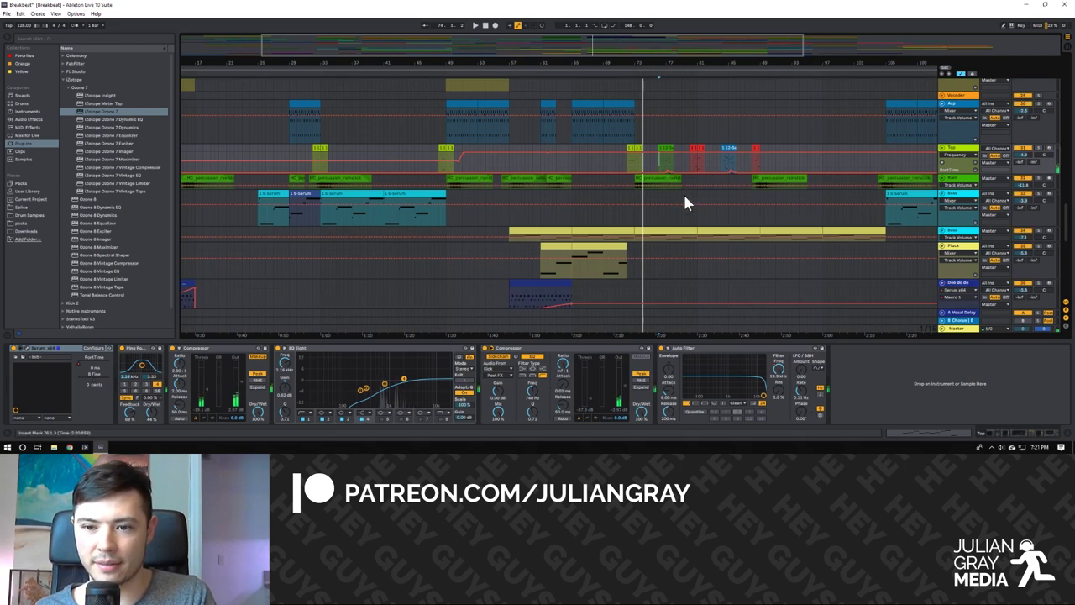
Play the full mix from around bar 76 and review the tracks from Pluck up to Kick.
scroll(678, 194, up, 1)
scroll(678, 195, down, 1)
scroll(678, 194, up, 1)
scroll(680, 195, up, 10)
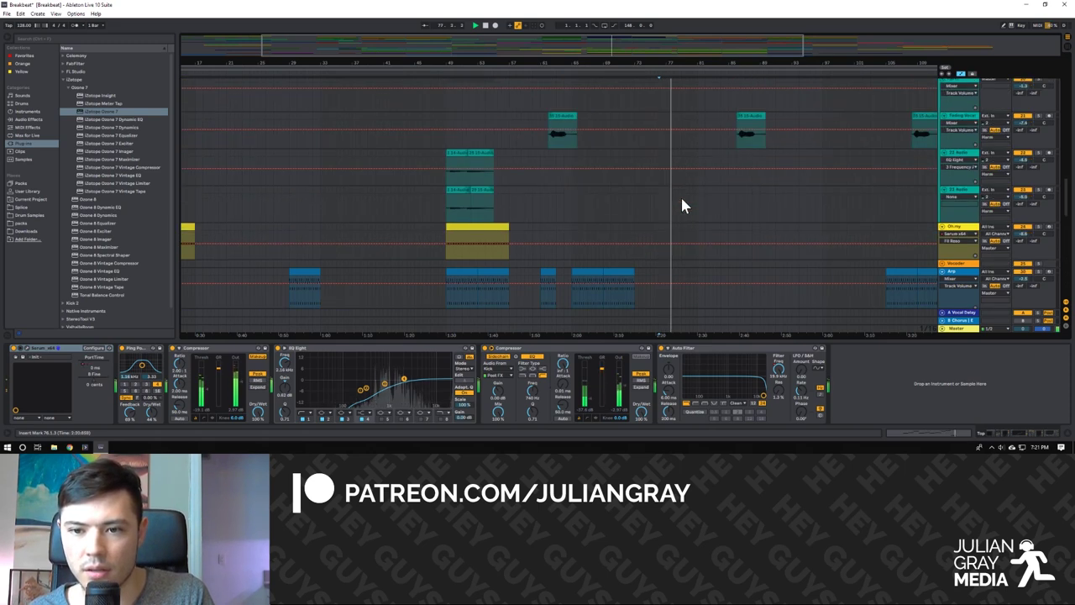
scroll(680, 195, up, 12)
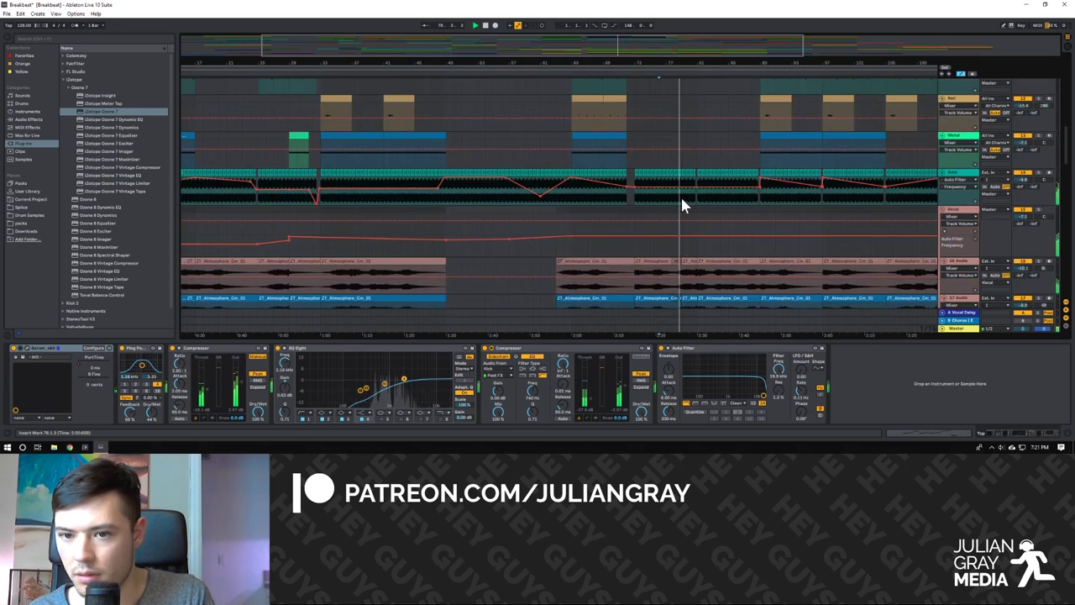
scroll(680, 206, up, 10)
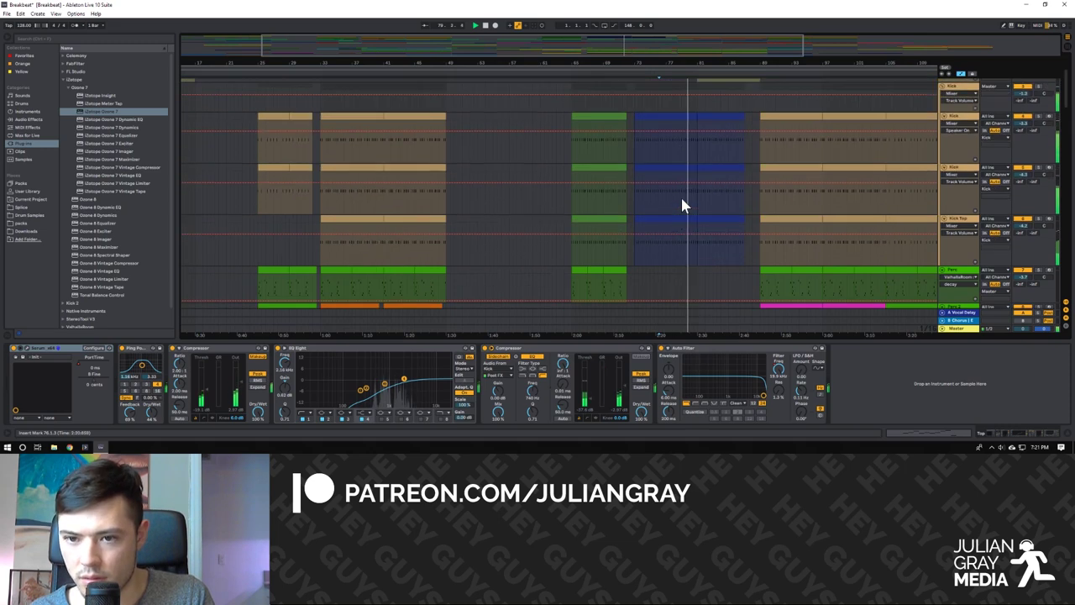
Review the tracks from Low Voice down to Lead around bar 82, and stop playback.
drag(1065, 92, 1067, 118)
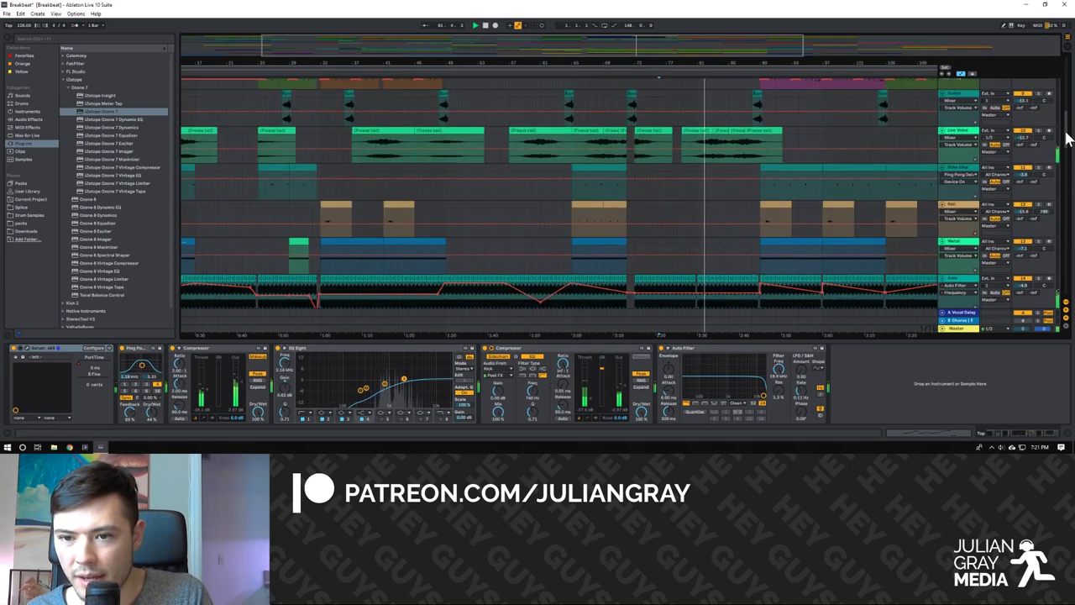
scroll(801, 228, down, 2)
scroll(801, 233, down, 5)
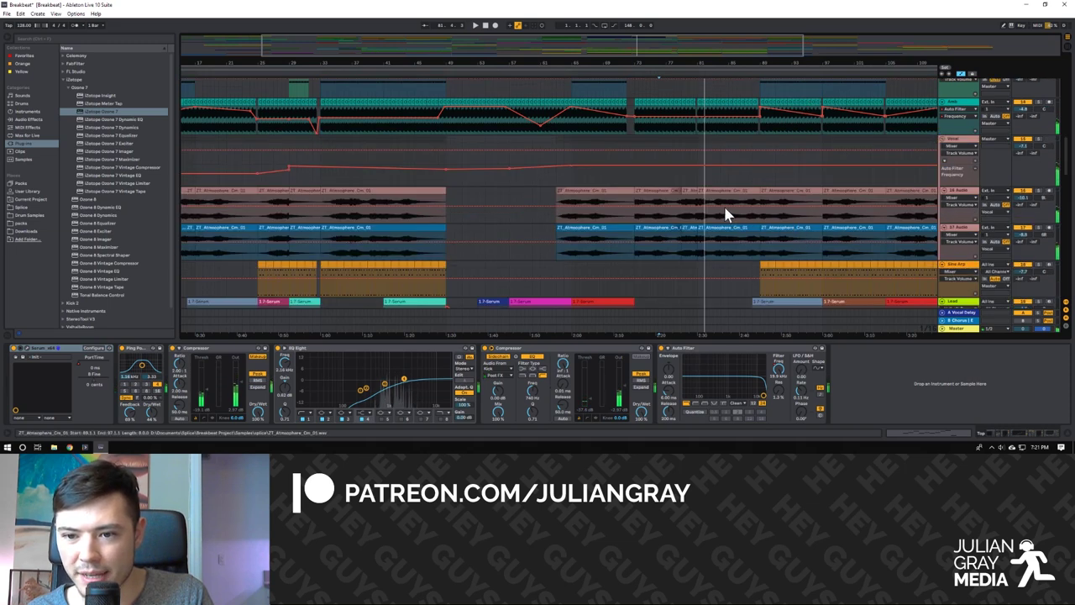
Play the full mix from around bar 79 and review the tracks from Vocal down to Pop.
click(688, 179)
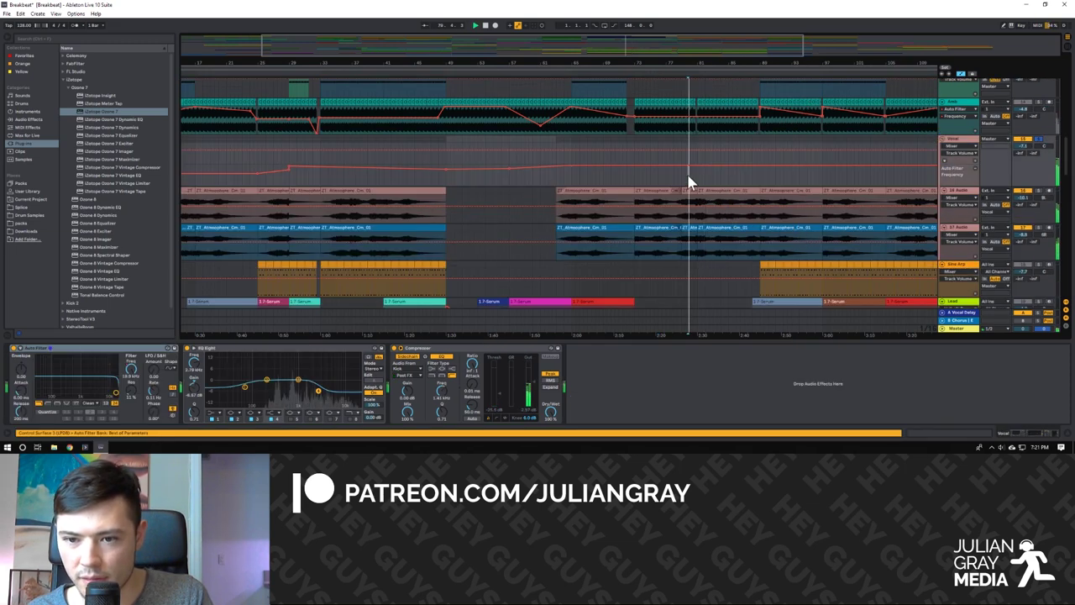
key(space)
scroll(880, 181, down, 10)
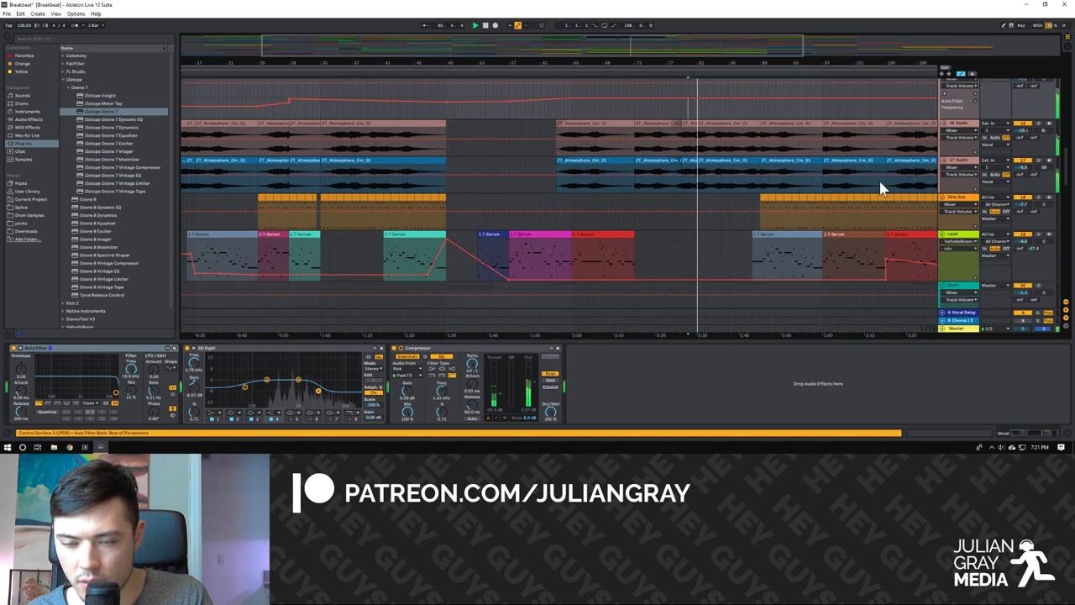
scroll(879, 178, down, 15)
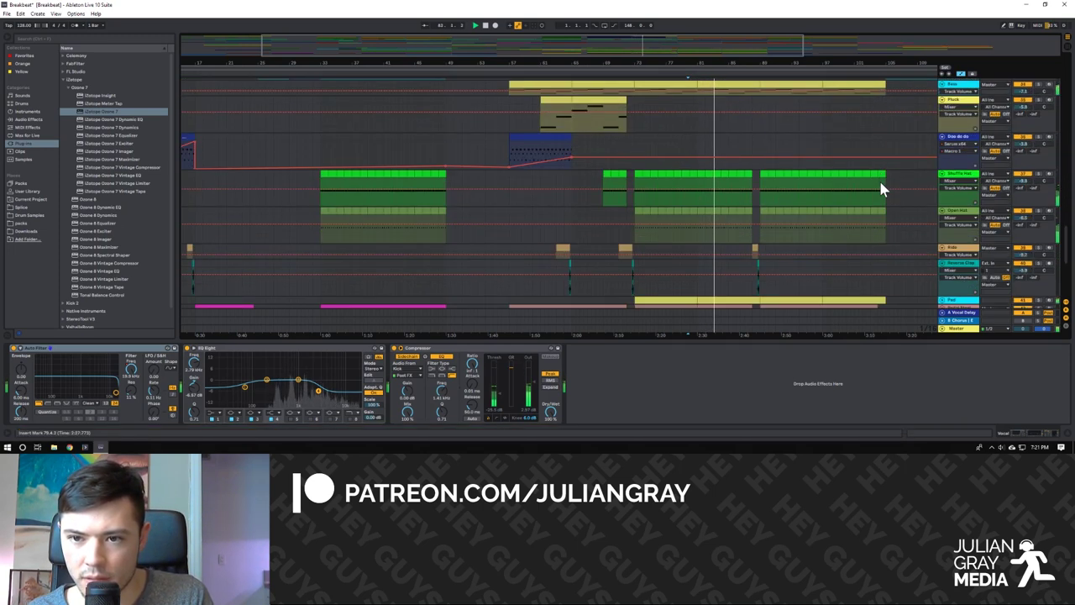
scroll(881, 182, down, 5)
scroll(880, 187, down, 3)
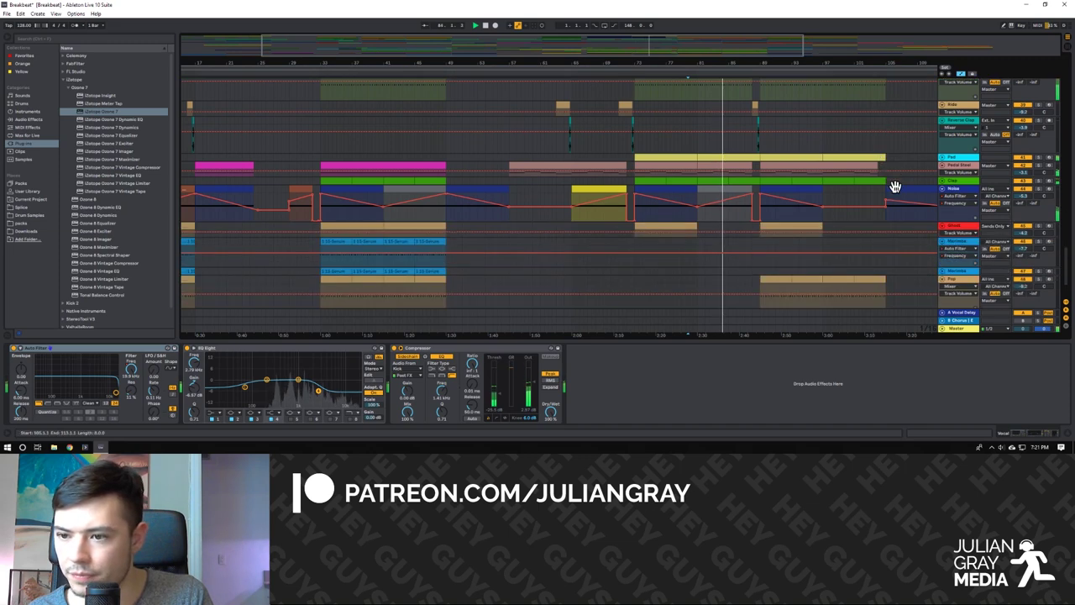
Solo the Pad track and play it from the start of its clips around bar 73.
click(960, 141)
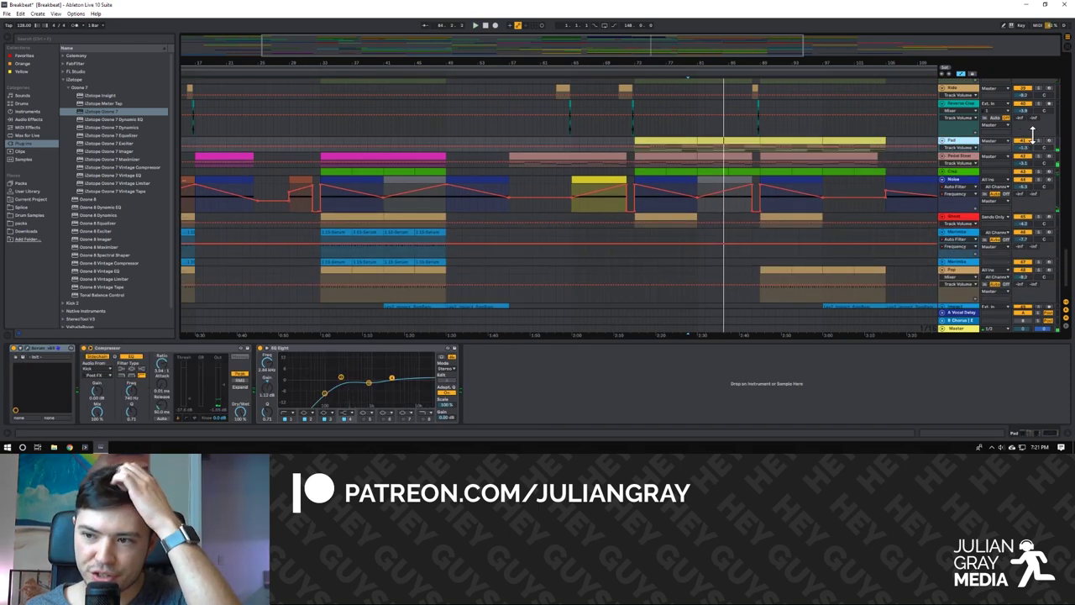
click(726, 137)
click(632, 137)
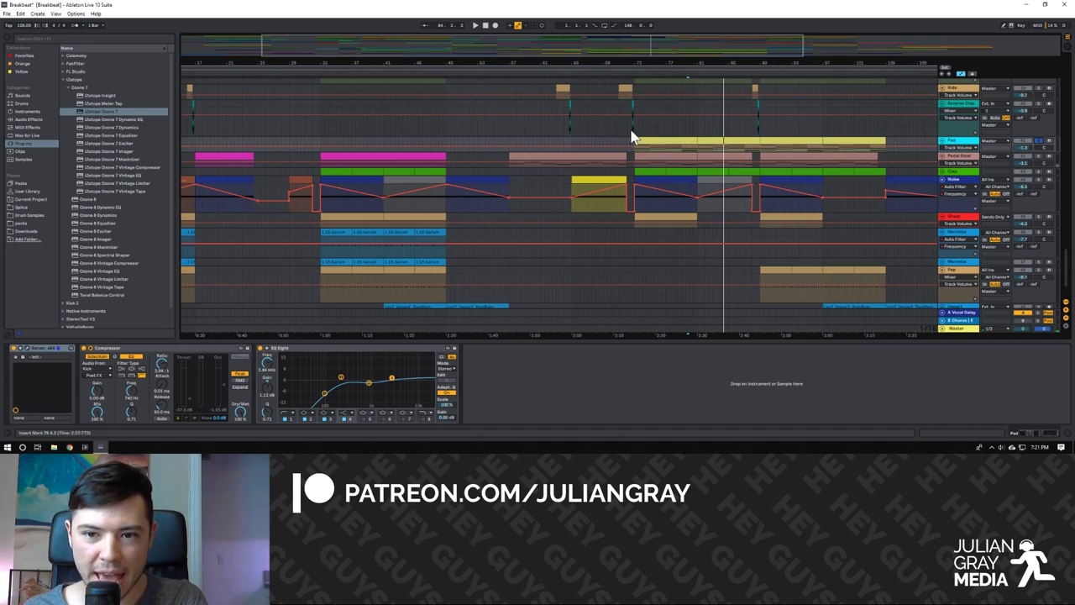
key(space)
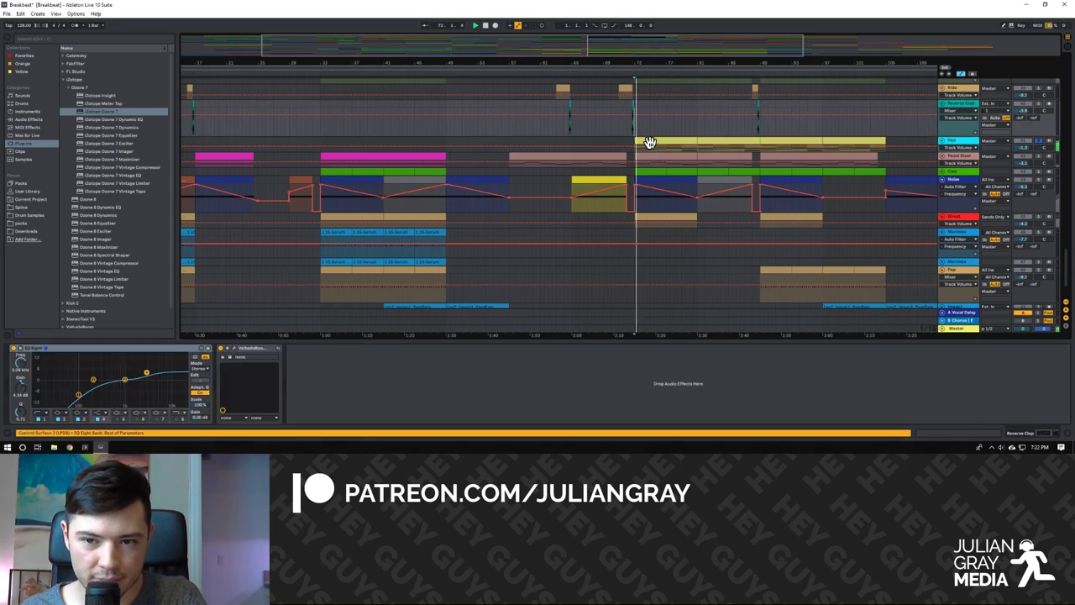
Unfold the Pad track, select its first clip, and open the track's Serum instrument beside the clips.
click(943, 140)
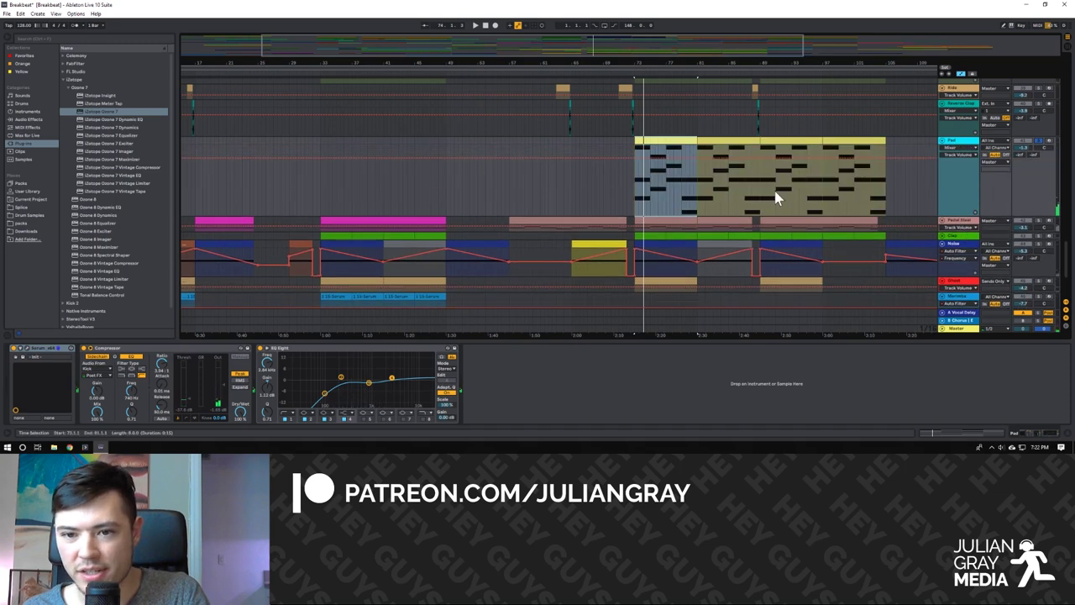
click(684, 140)
drag(329, 306, 324, 191)
click(1029, 431)
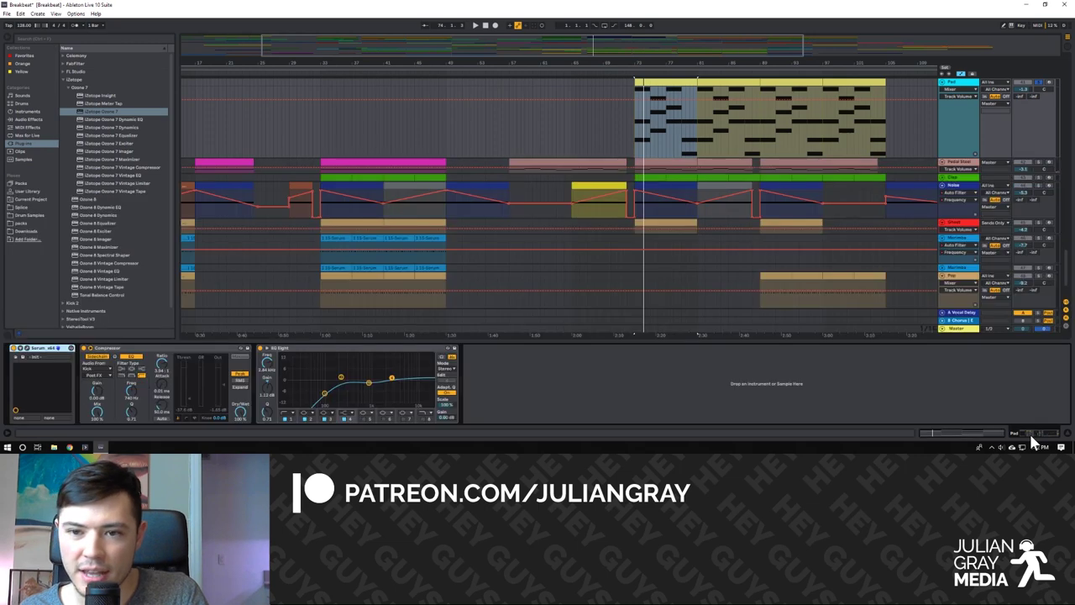
click(26, 351)
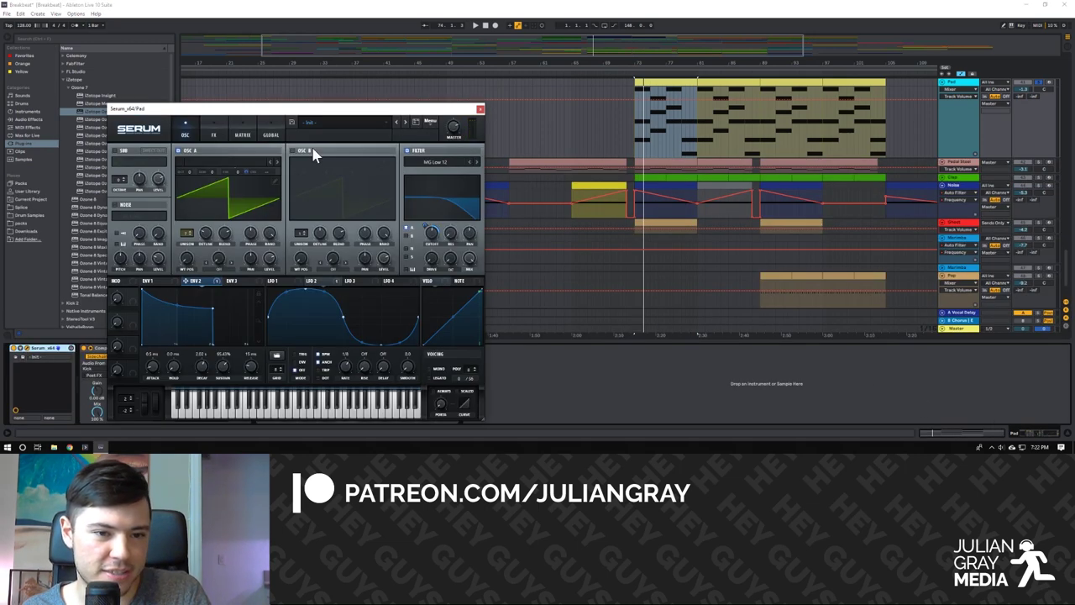
drag(329, 115, 478, 92)
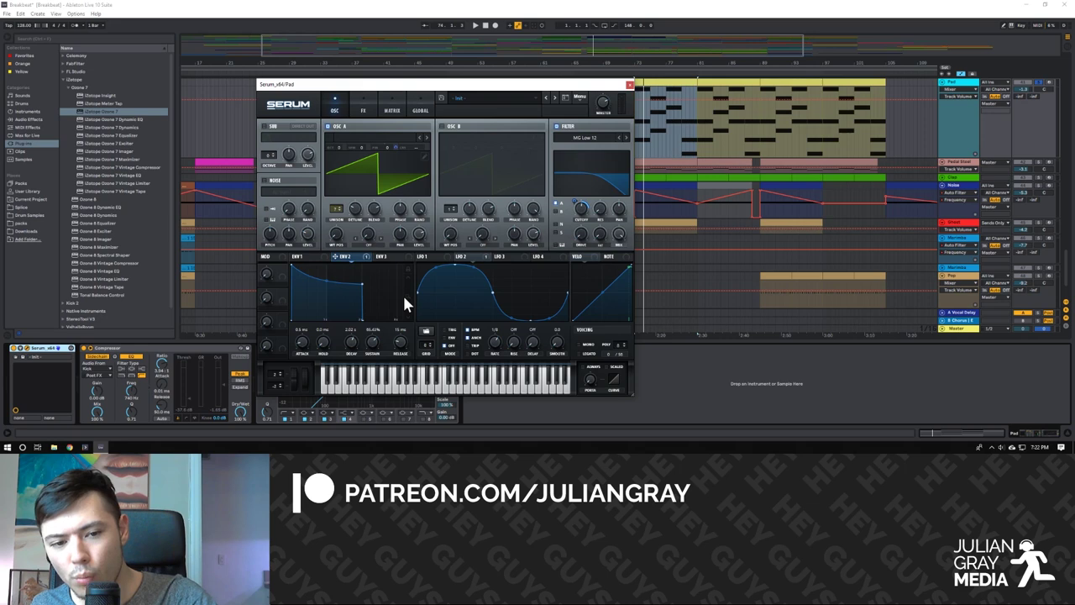
Play the Pad while inspecting LFO 2, the effects page and Envelope 2 in Serum, and close the plug-in.
key(space)
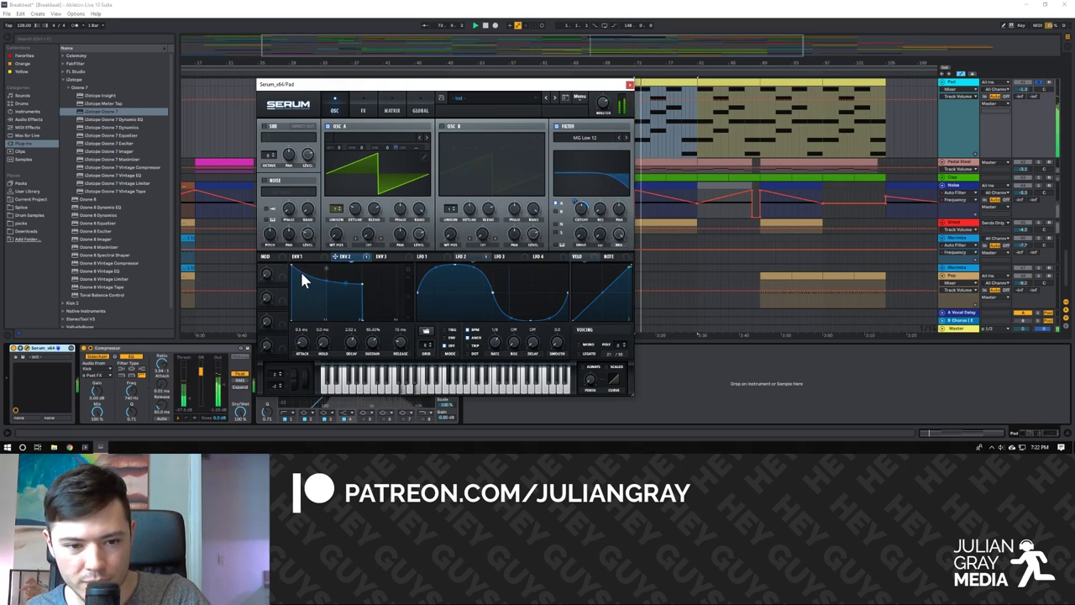
click(465, 256)
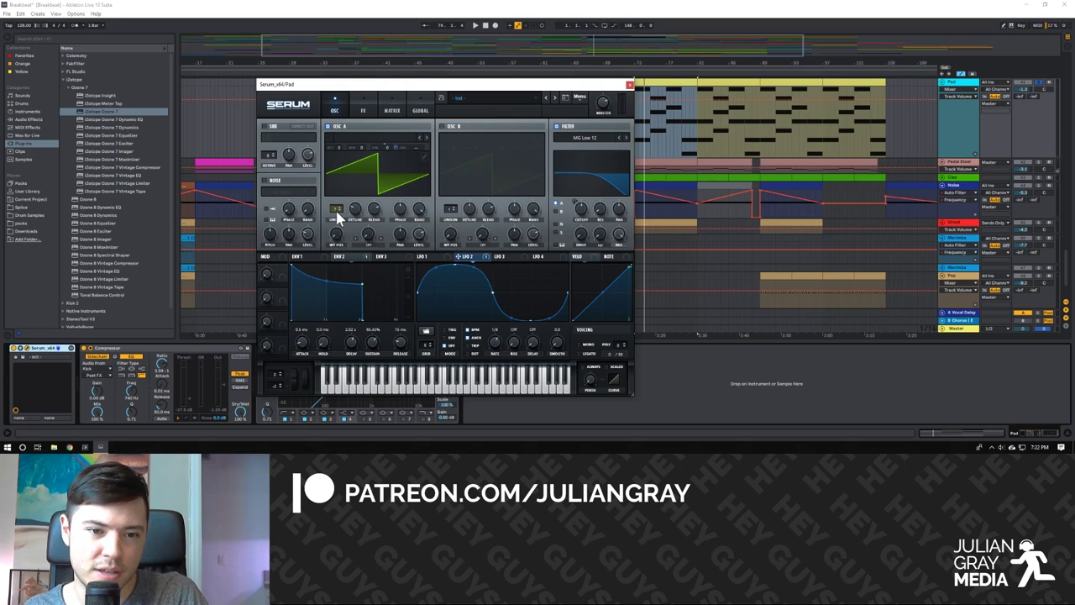
click(365, 109)
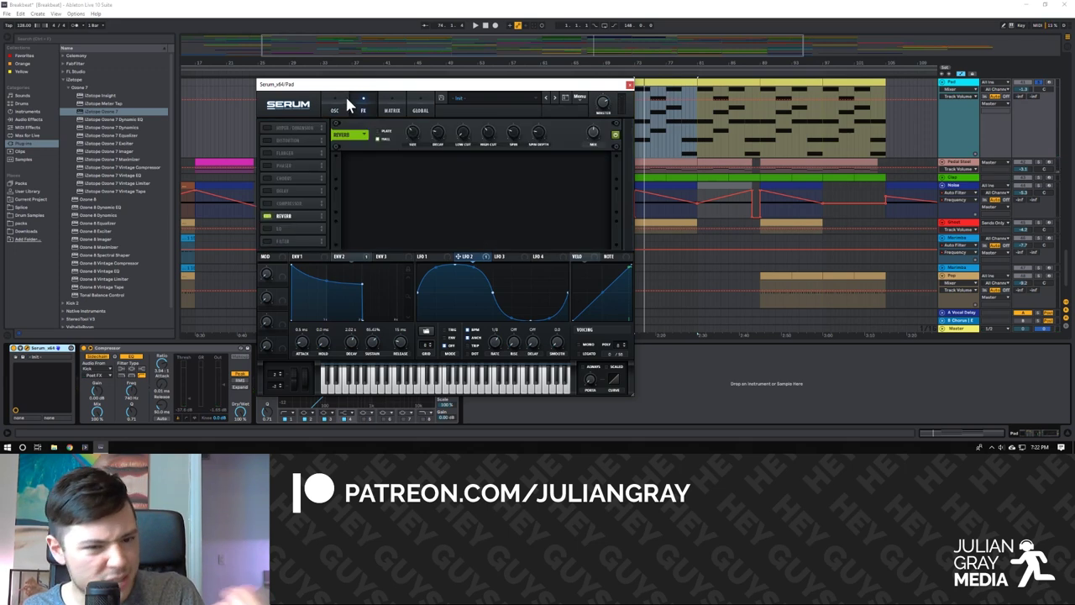
click(341, 107)
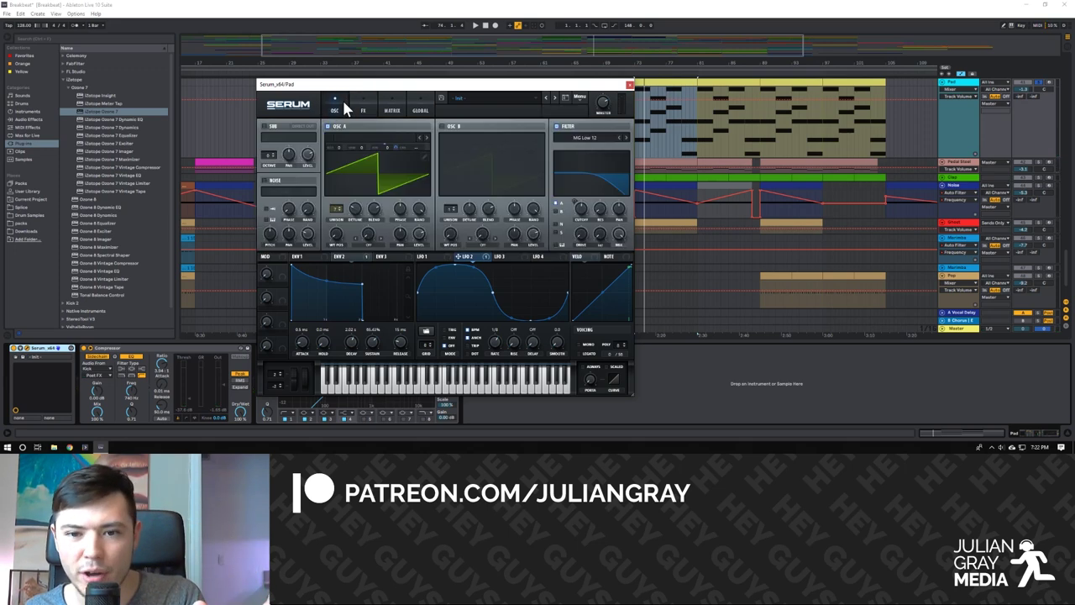
click(340, 256)
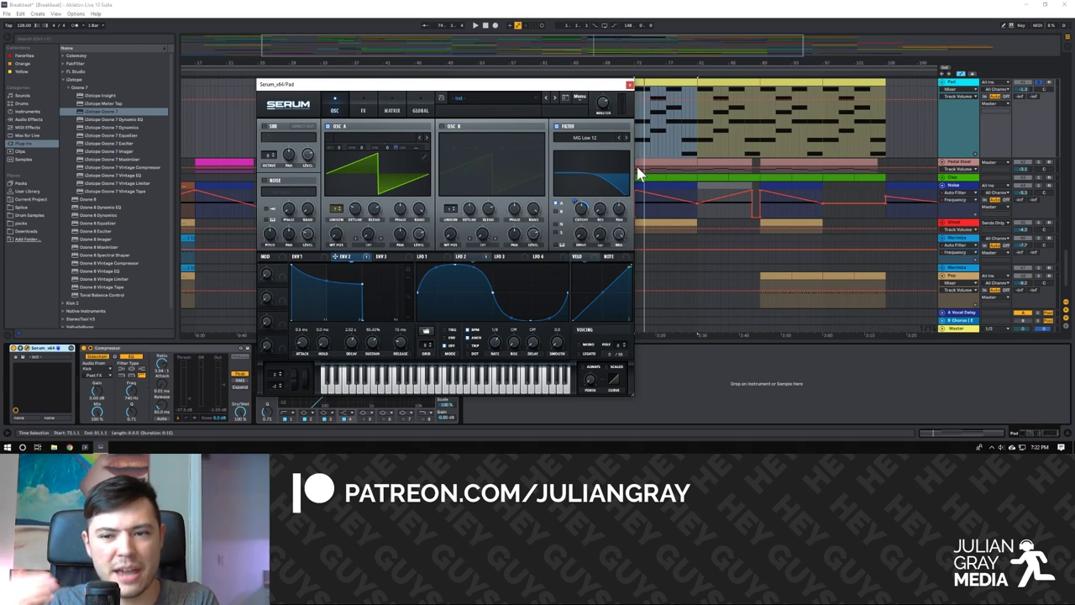
click(630, 84)
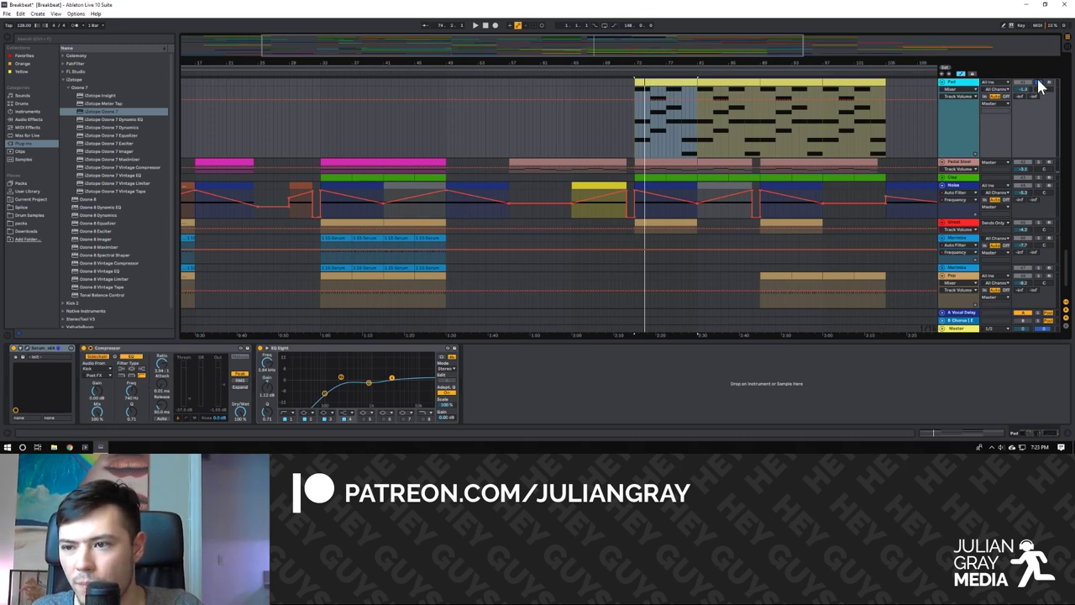
Play the soloed Pad again, and unfold the Pedal Steel track to view its clip starting at bar 73.
key(space)
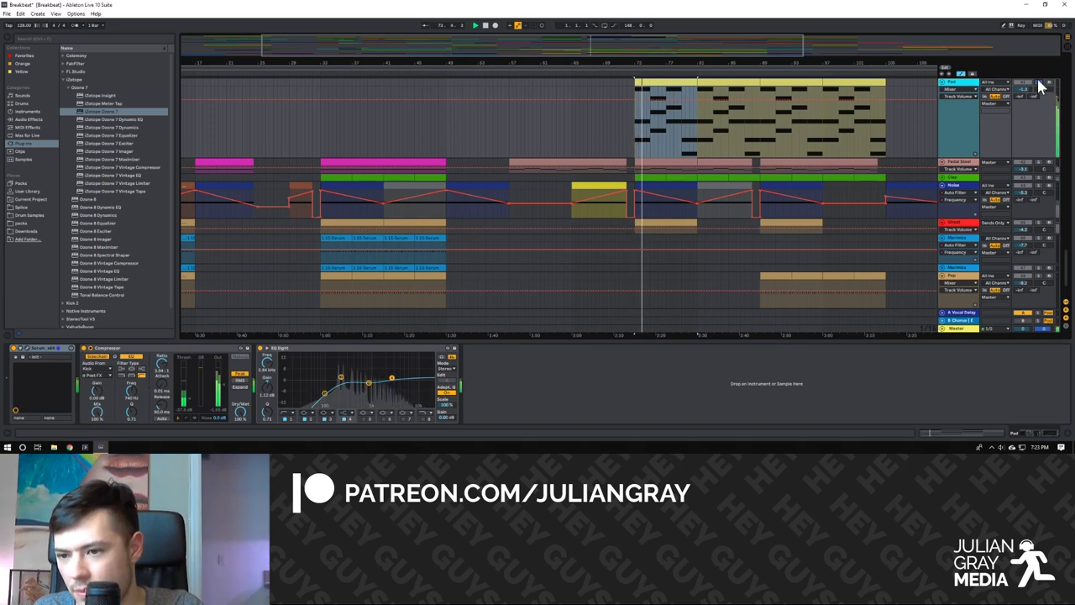
drag(975, 154, 944, 221)
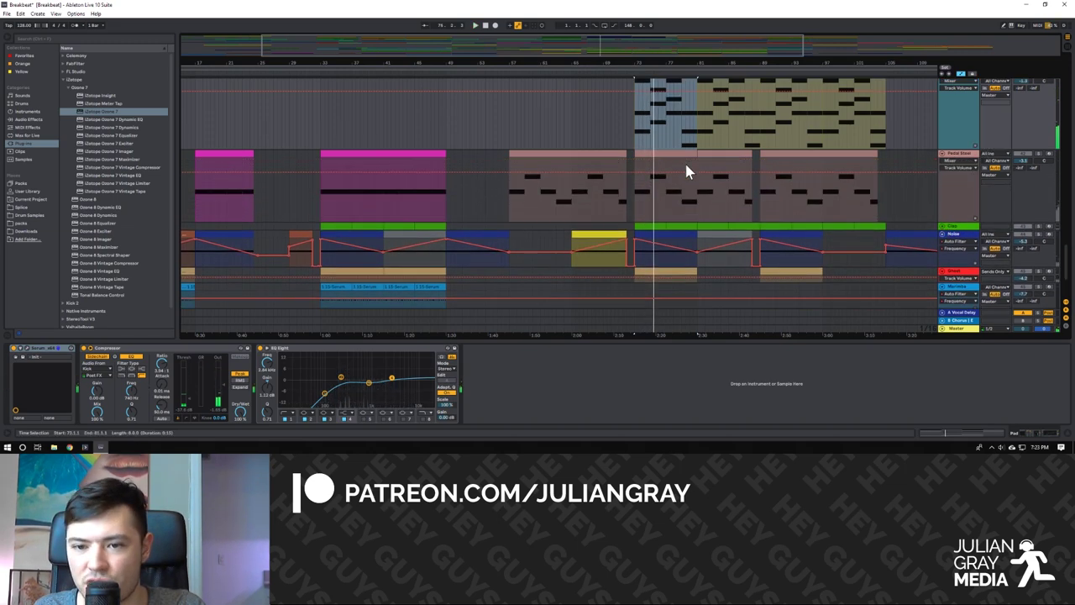
click(677, 156)
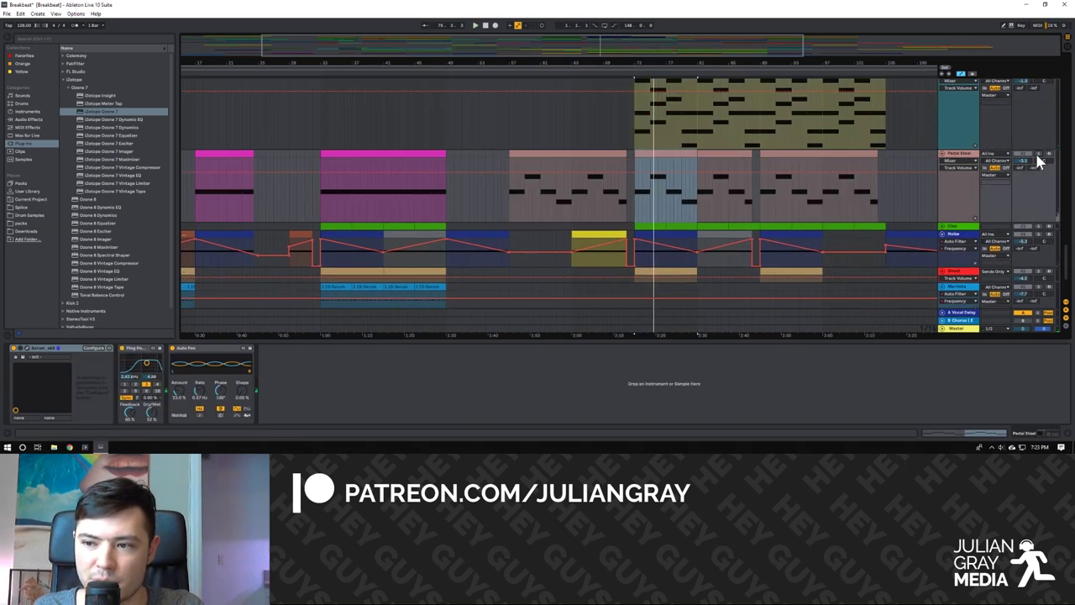
click(668, 155)
scroll(1000, 158, up, 3)
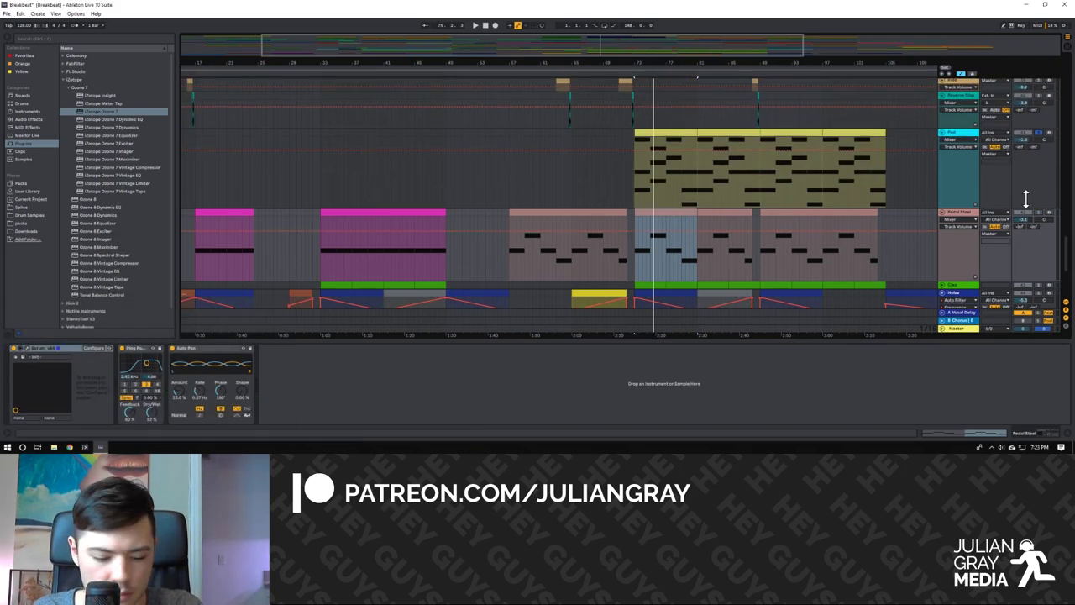
Play the Pad and Pedal Steel soloed together from just before bar 73 and examine the Pedal Steel's notes and devices.
click(631, 182)
key(space)
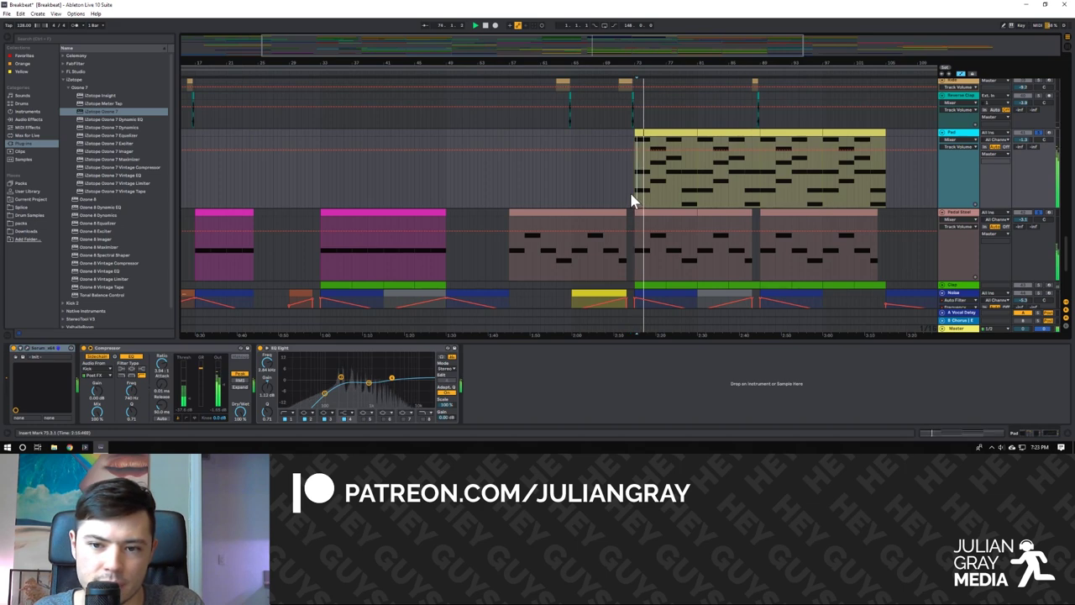
click(963, 214)
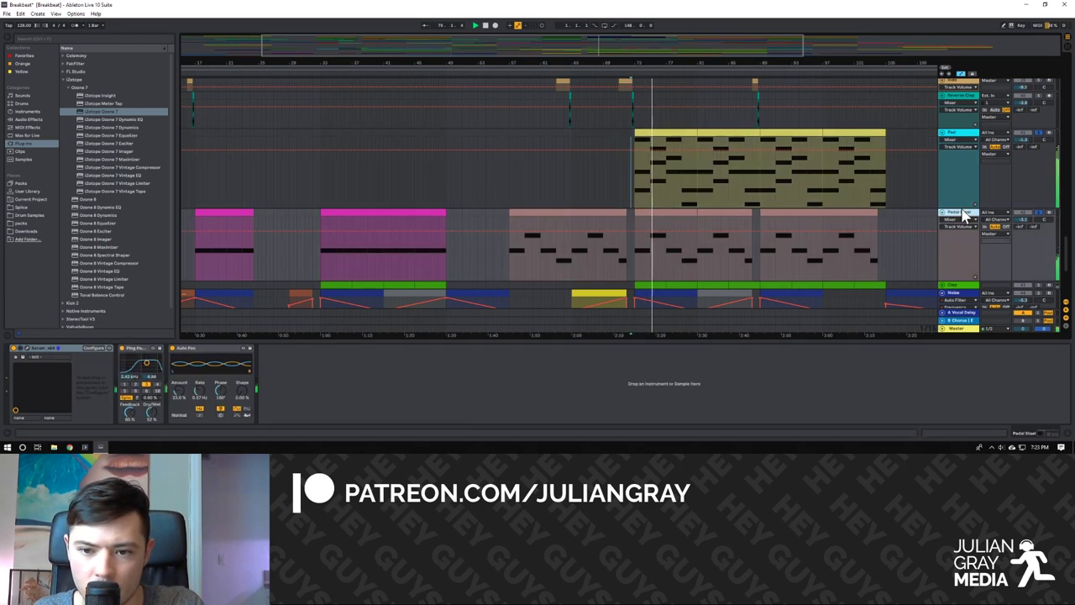
click(664, 212)
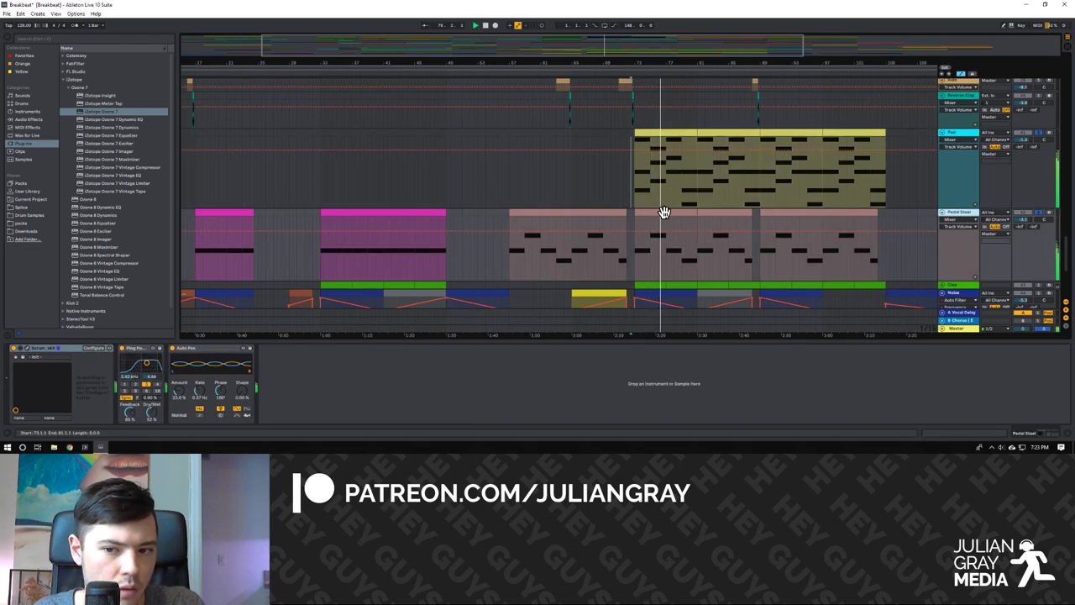
click(664, 212)
key(space)
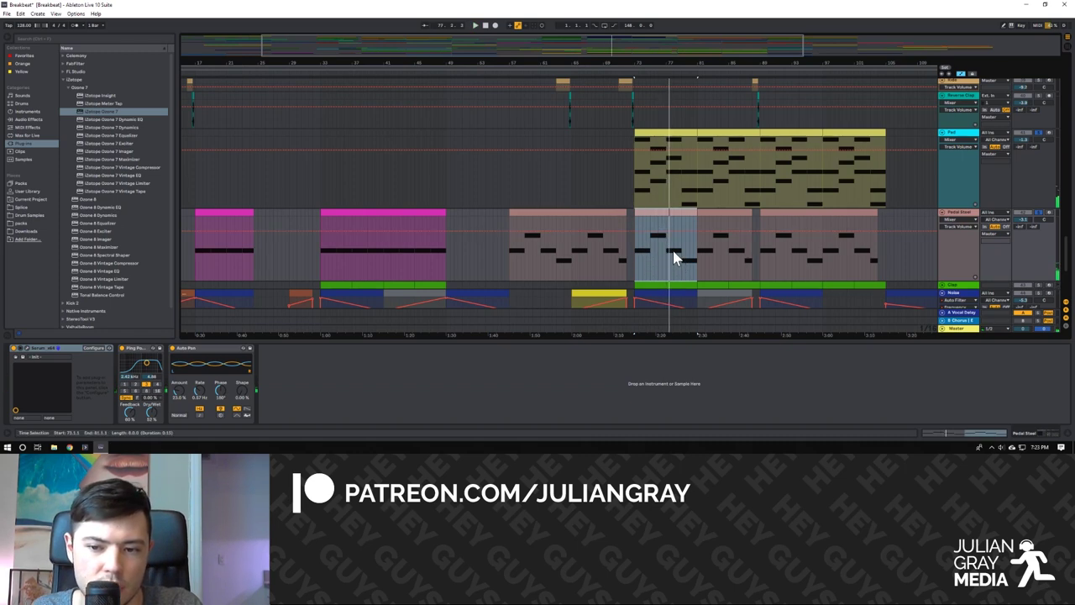
Audition the Pad and Pedal Steel notes together around bars 78 to 80 and stop playback.
click(681, 259)
key(space)
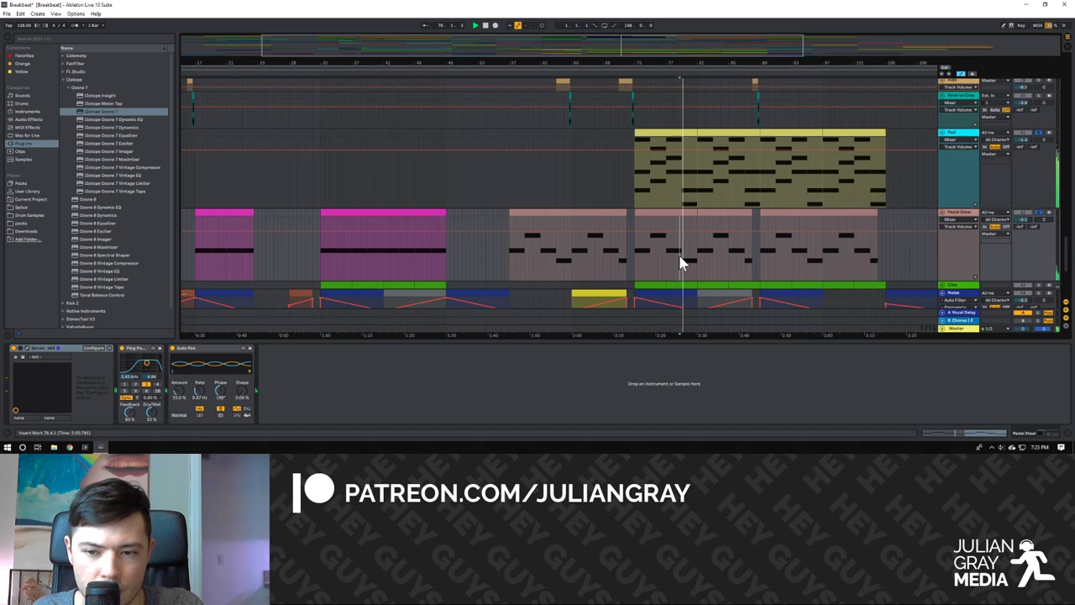
click(694, 257)
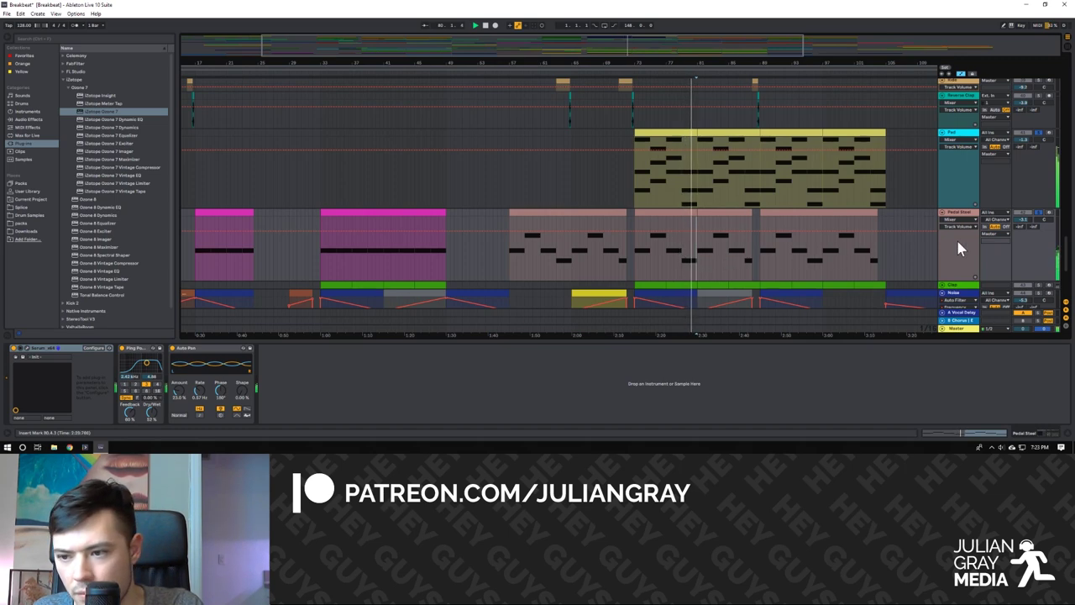
key(space)
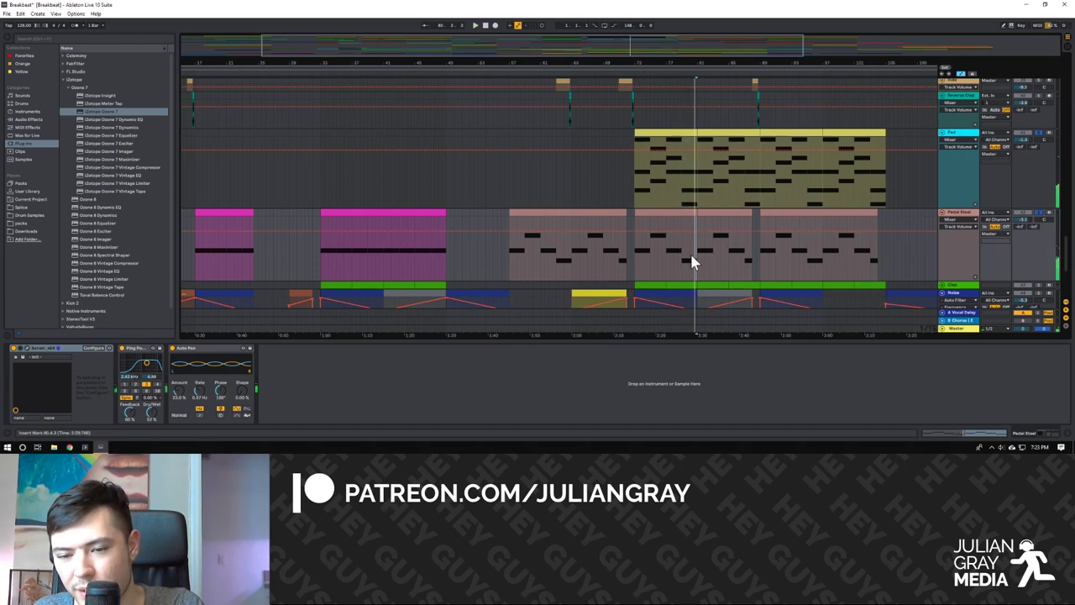
click(679, 261)
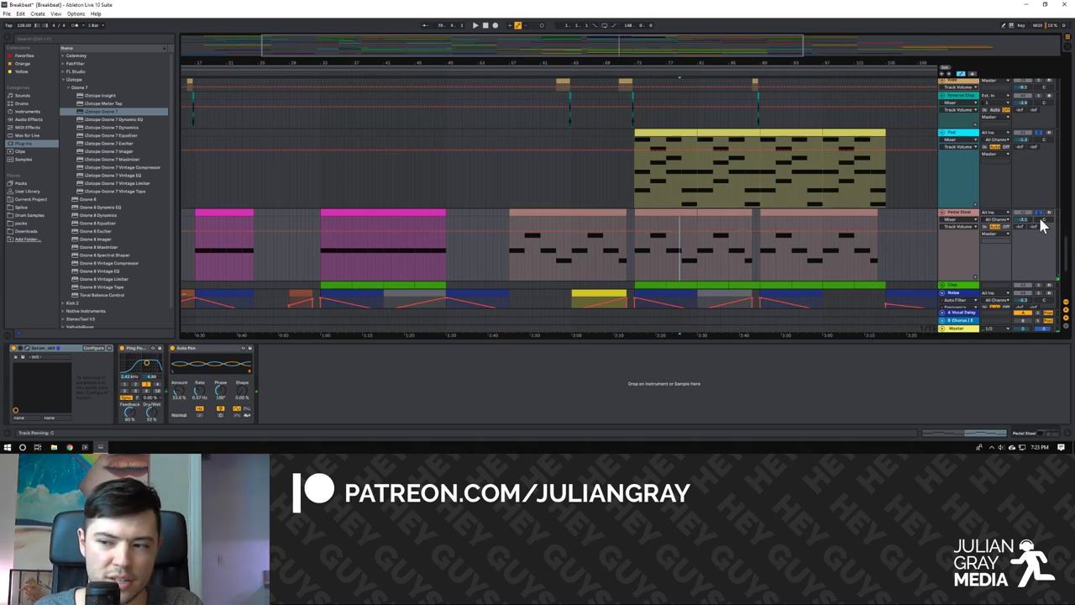
Unfold the Clap track and play the arrangement from the start of its clips at bar 73.
scroll(752, 220, down, 1)
scroll(748, 222, up, 1)
scroll(730, 244, down, 3)
mouse_move(945, 250)
mouse_down()
mouse_move(963, 257)
mouse_move(955, 288)
mouse_up()
click(632, 279)
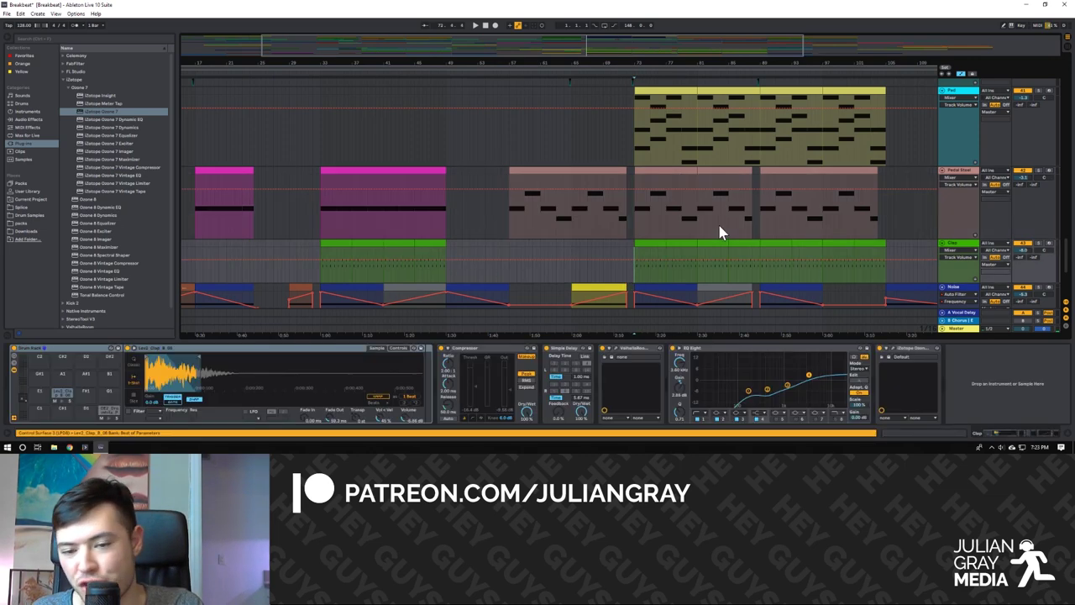
key(space)
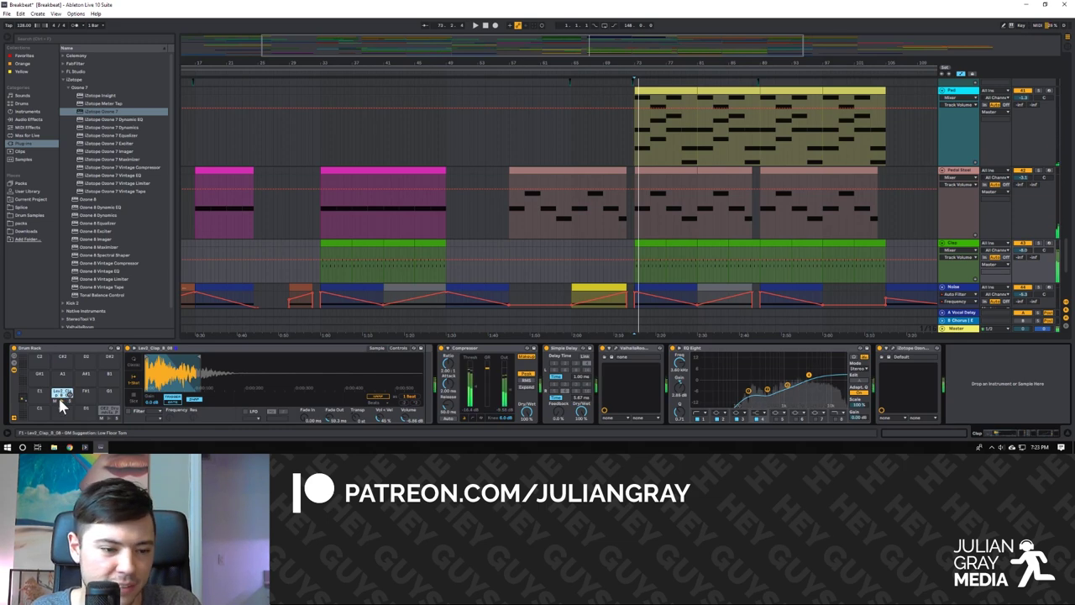
Audition the clap and percussion samples individually in the Clap track's Drum Rack.
click(60, 405)
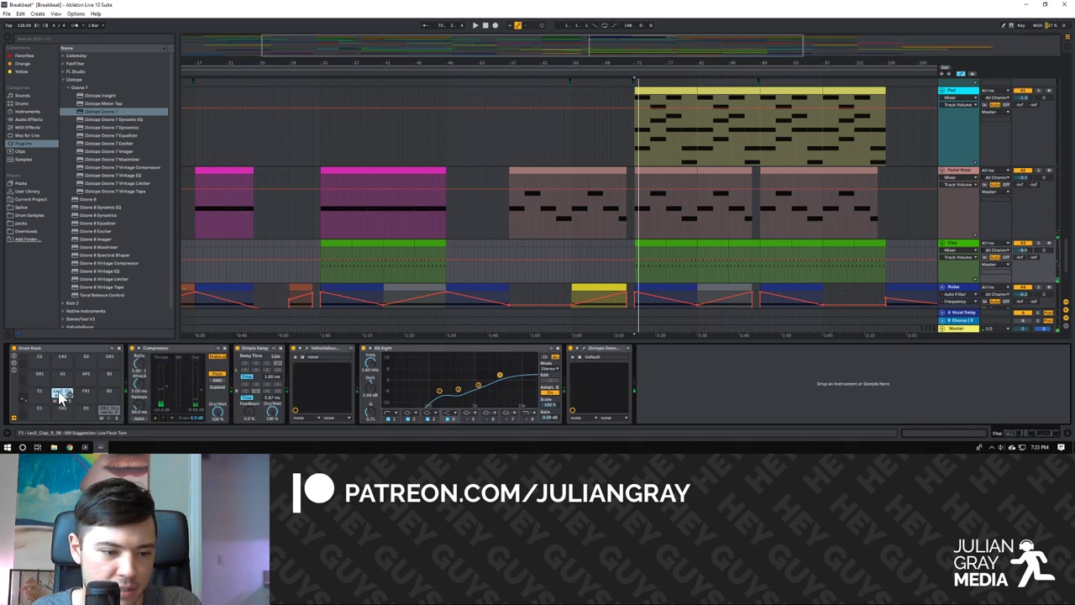
click(60, 402)
click(109, 411)
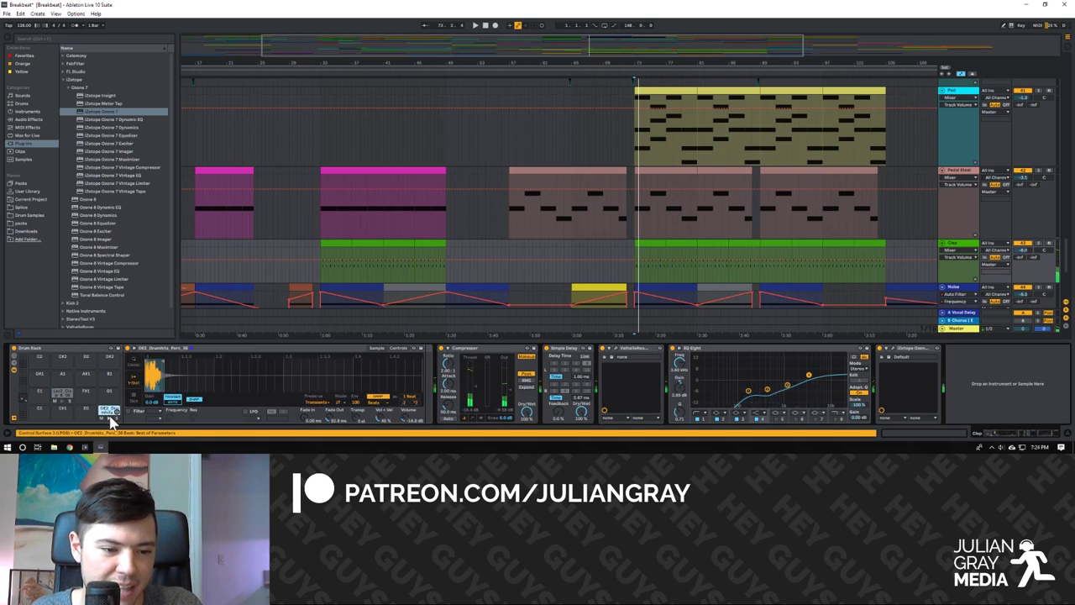
View the notes of the Clap clip at bar 73 and review the track's effect chain from the Compressor onward.
click(662, 251)
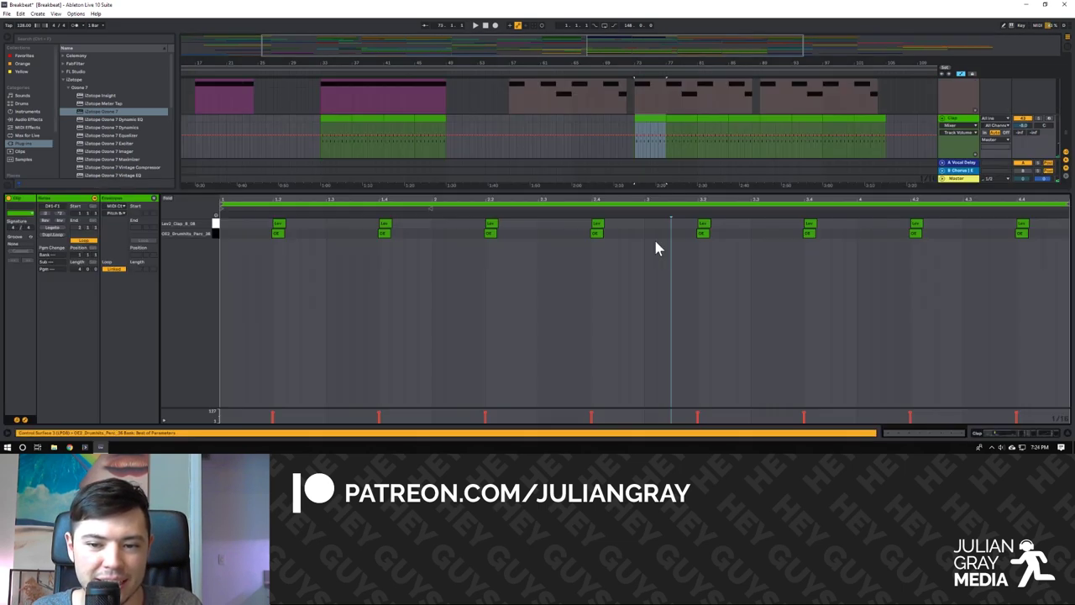
click(1007, 432)
key(space)
click(482, 347)
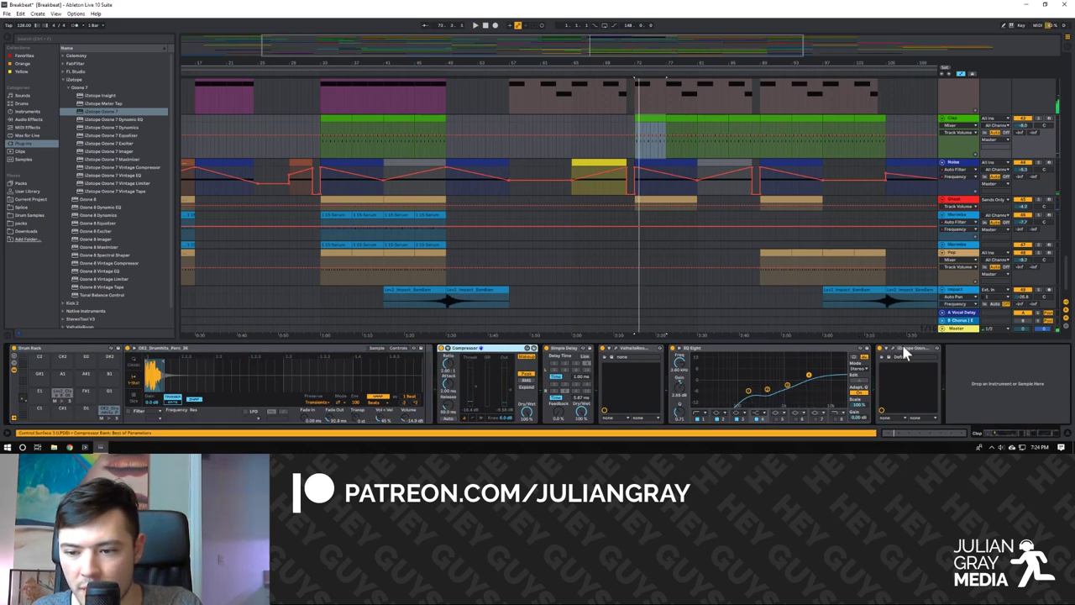
Review the Clap track's Simple Delay, EQ Eight and Ozone 7 Maximizer settings and close the plug-in windows.
click(626, 357)
click(562, 357)
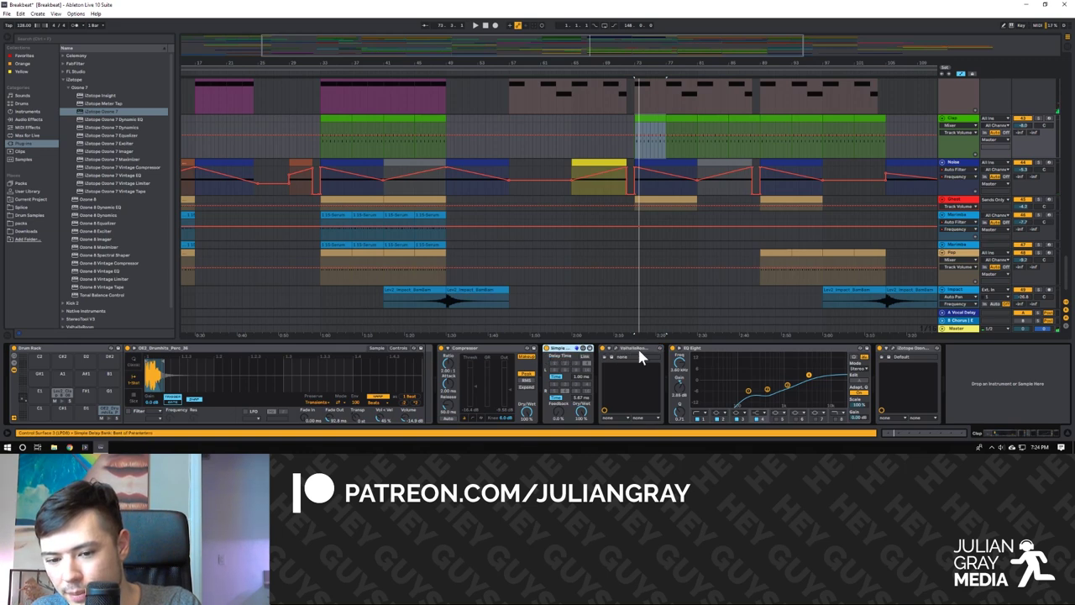
click(722, 353)
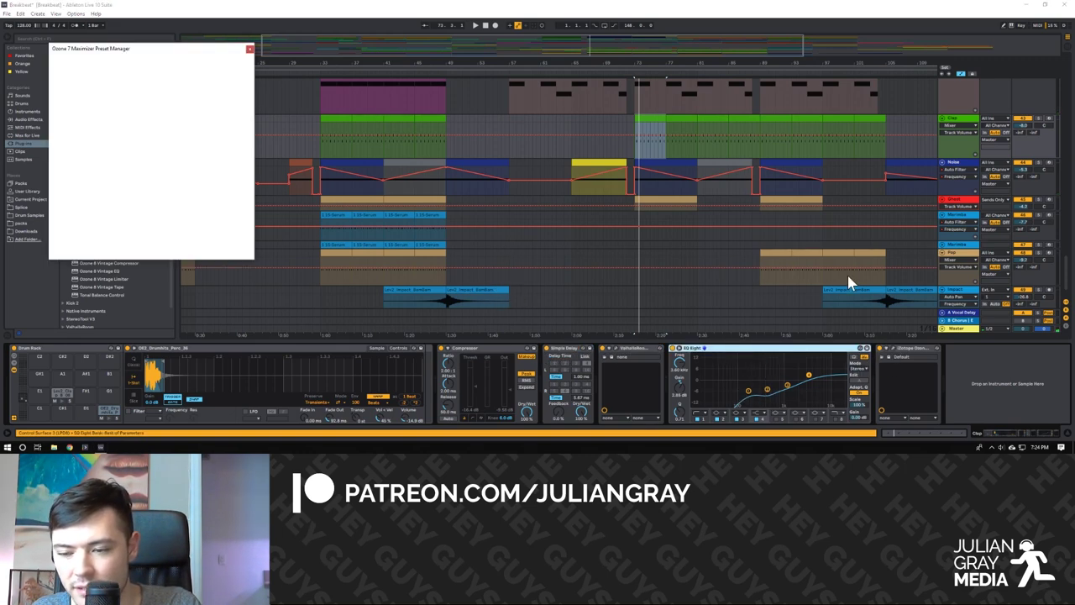
click(249, 49)
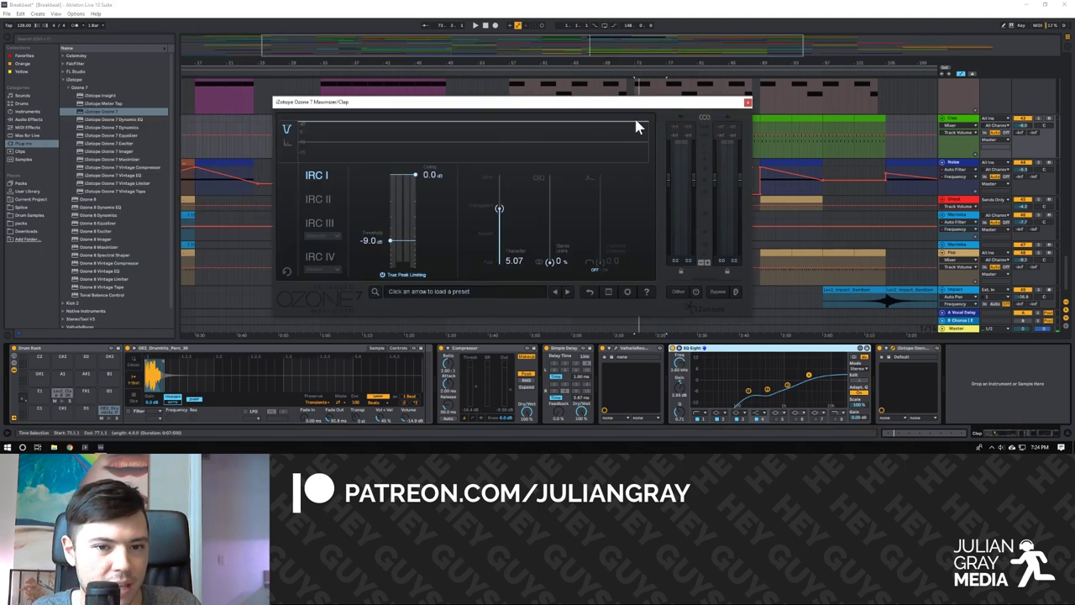
click(748, 103)
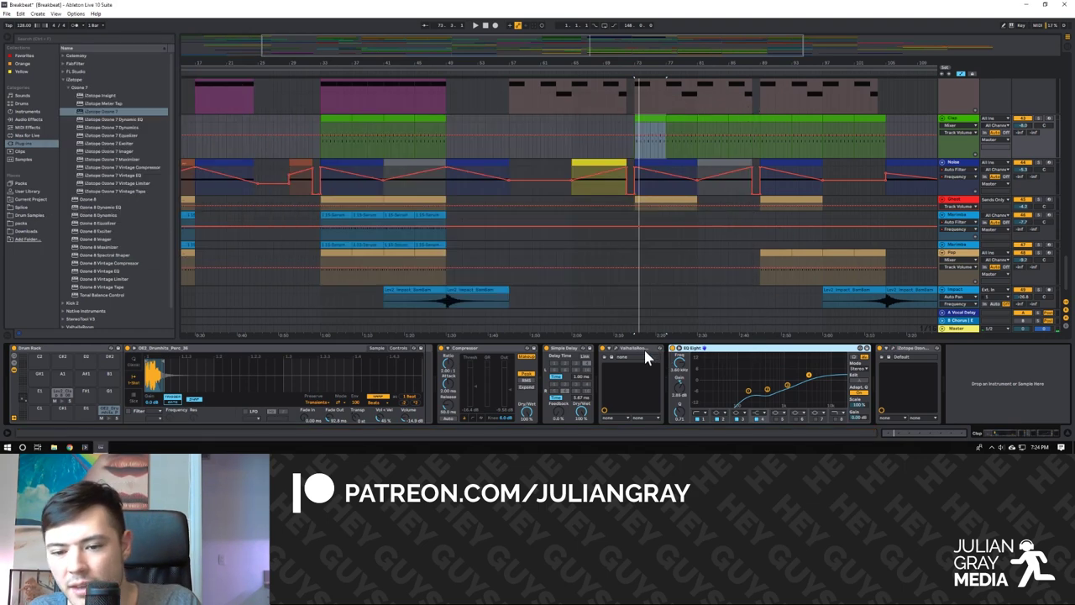
click(563, 349)
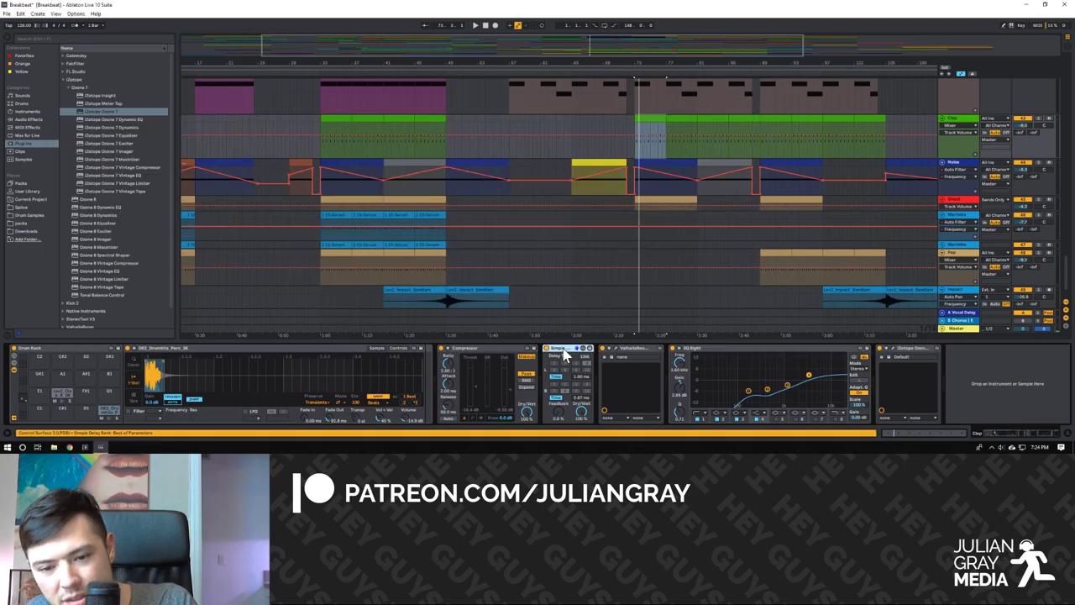
Play the arrangement from just before bar 73, inspect the active clips from the lower tracks up to the Vocal group, and stop playback.
click(635, 148)
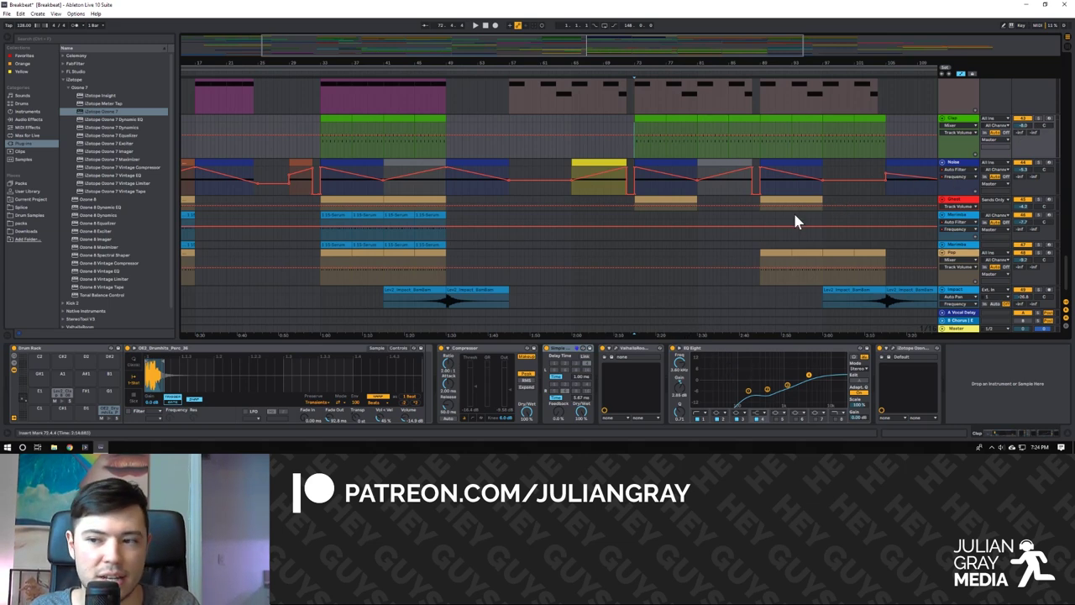
scroll(793, 210, down, 2)
key(space)
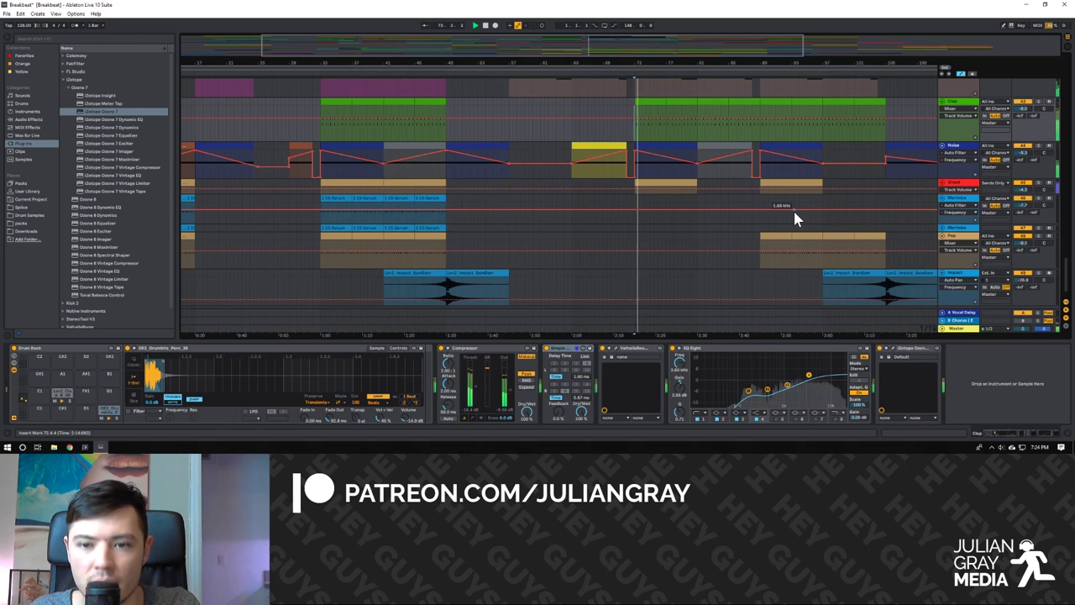
scroll(794, 216, up, 2)
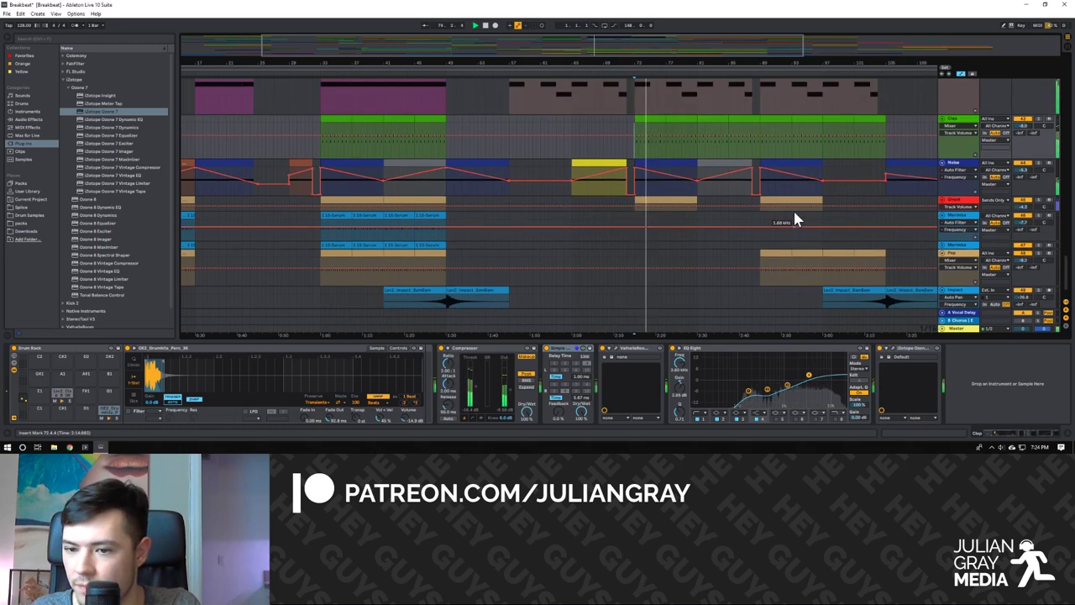
scroll(793, 210, down, 2)
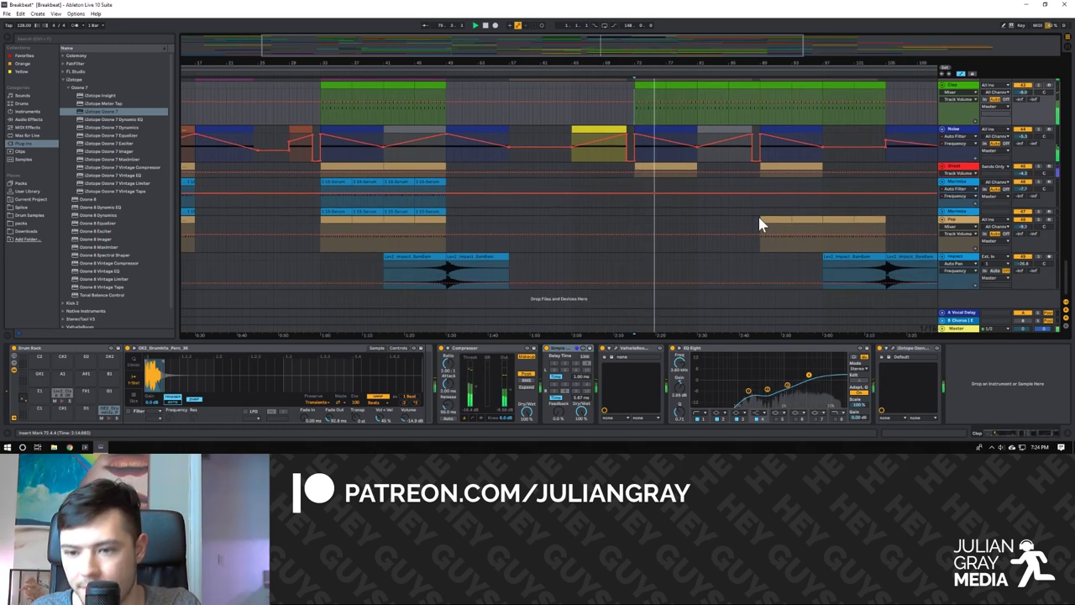
scroll(750, 220, up, 8)
scroll(751, 222, up, 8)
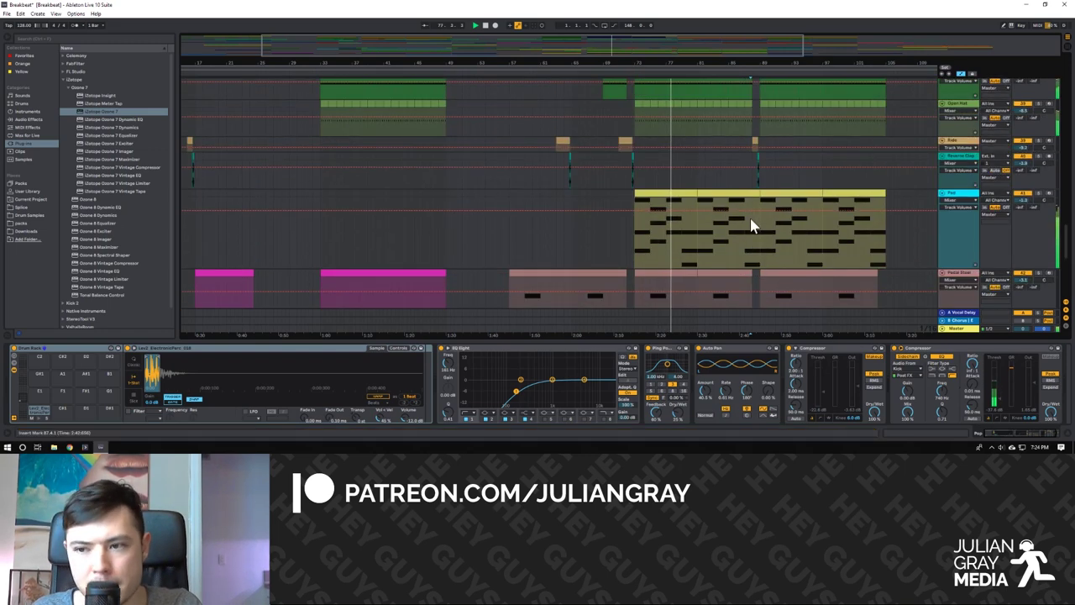
scroll(750, 224, down, 2)
scroll(751, 224, up, 6)
scroll(751, 225, up, 12)
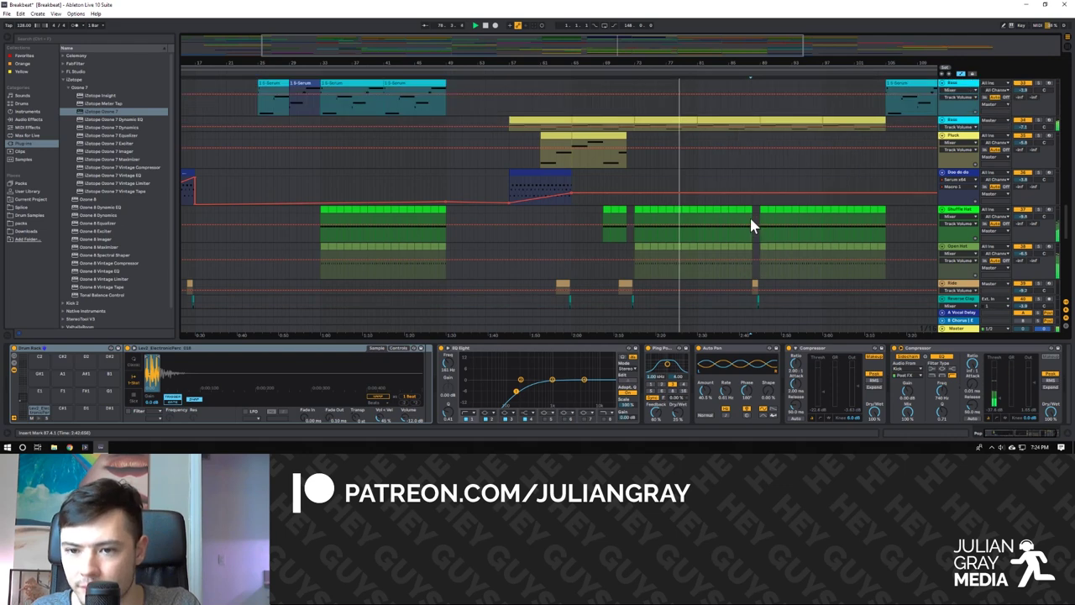
scroll(745, 134, up, 4)
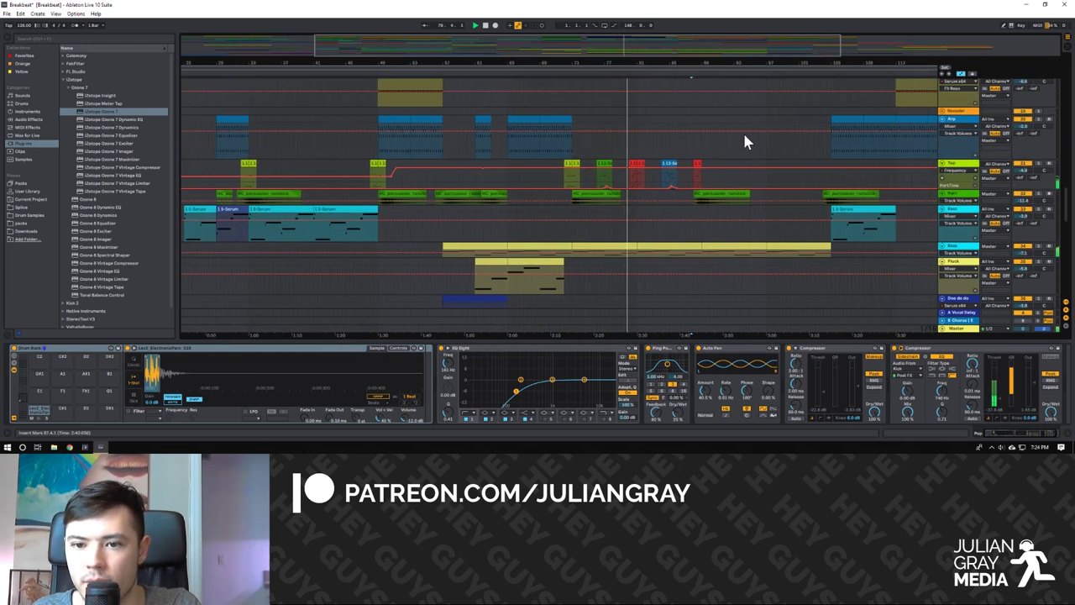
scroll(741, 157, up, 15)
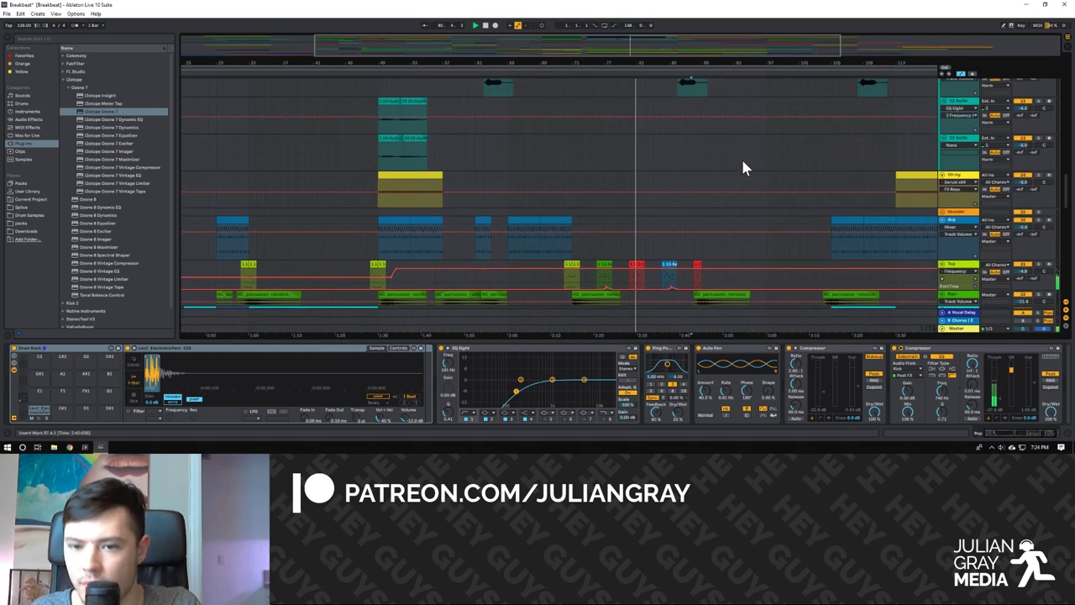
scroll(741, 157, up, 9)
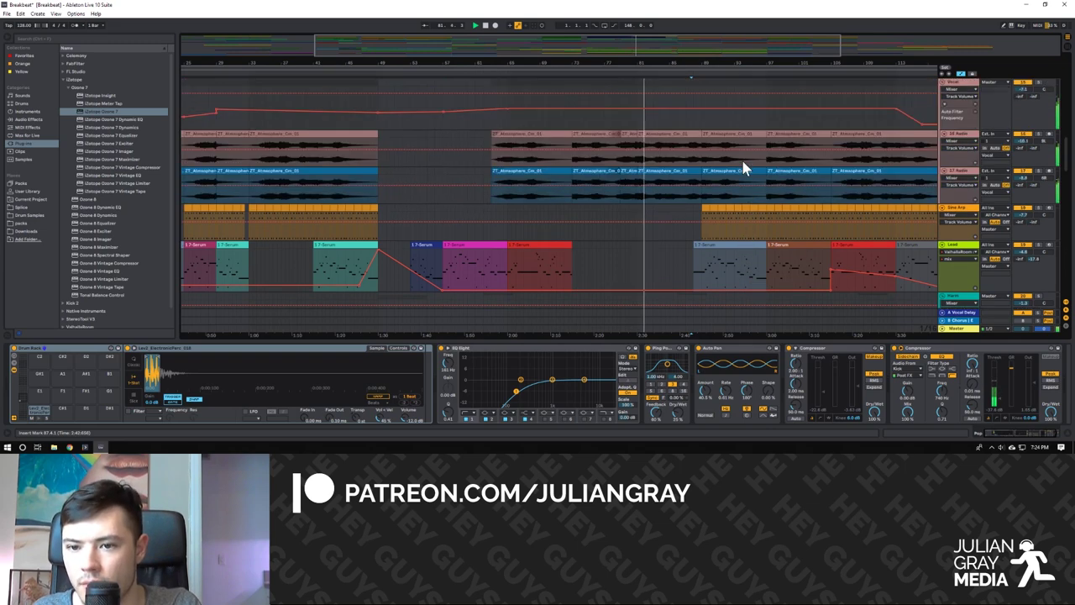
scroll(738, 158, down, 9)
scroll(728, 155, down, 15)
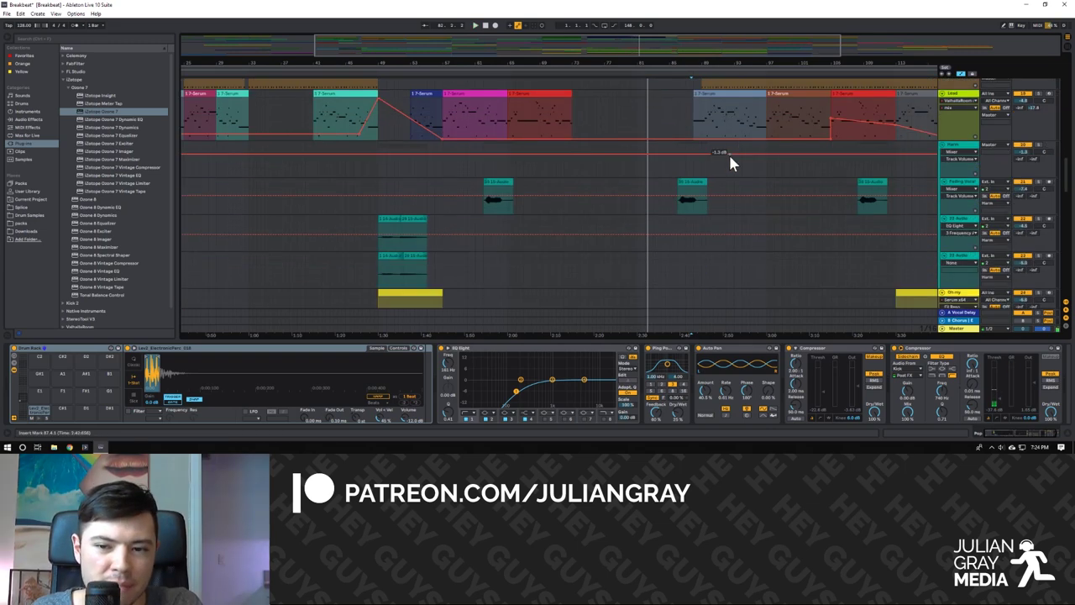
Audition the red clip on the Top track around bar 80.
click(632, 254)
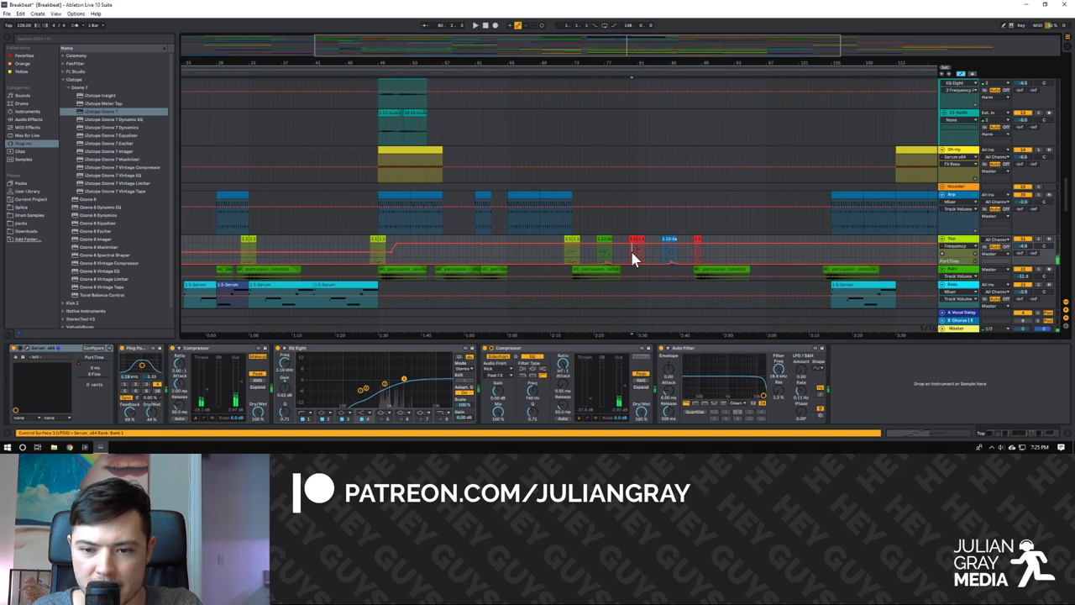
click(1042, 237)
key(space)
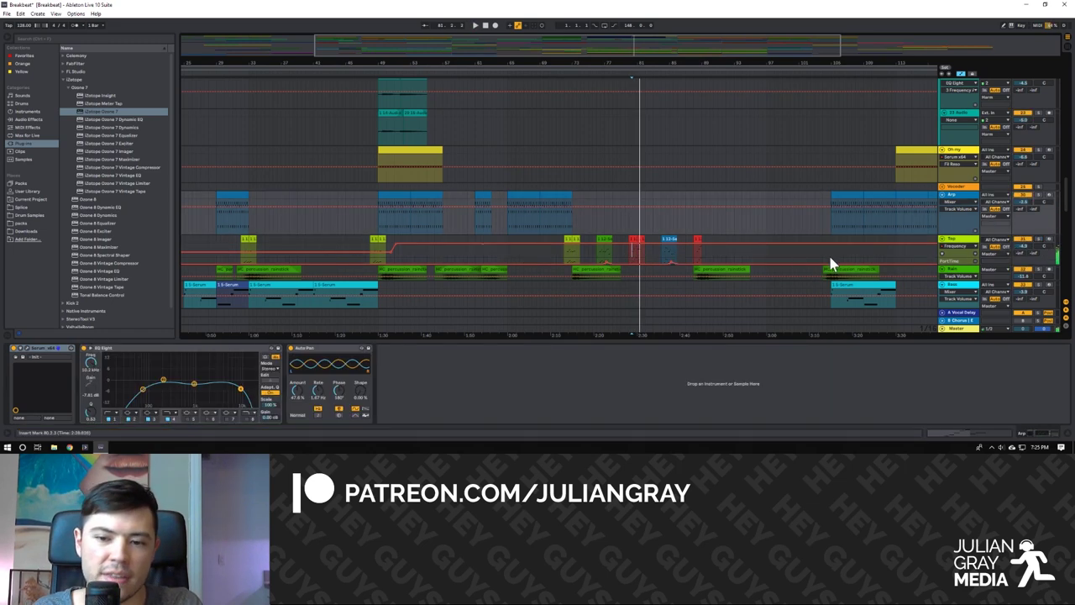
Play the arrangement from the Top track's blue clip at bar 84 and examine the upcoming clips up to the Lead track.
click(663, 243)
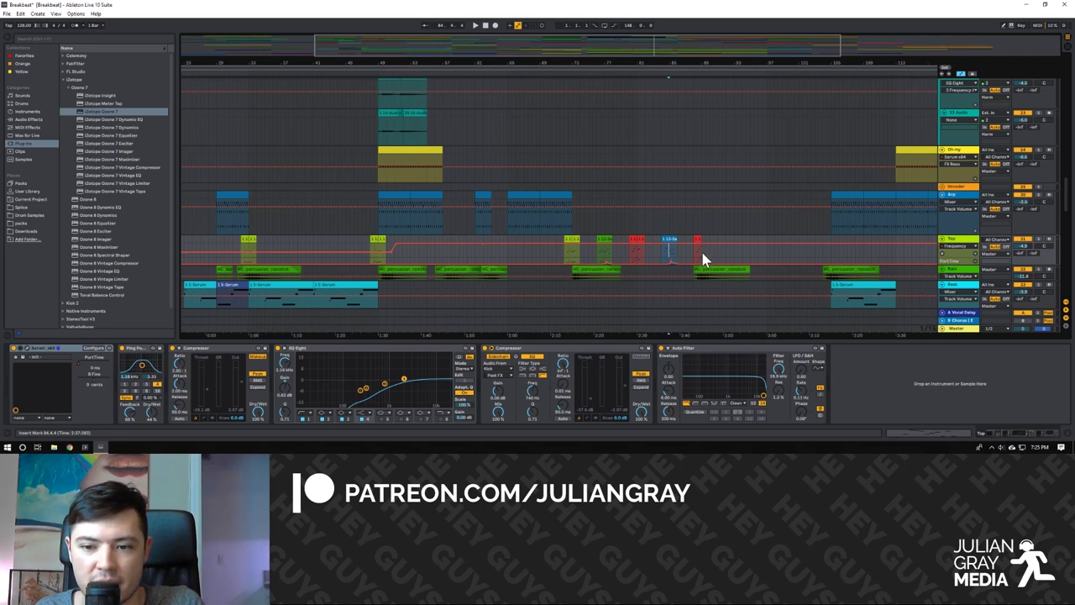
key(space)
scroll(696, 250, down, 2)
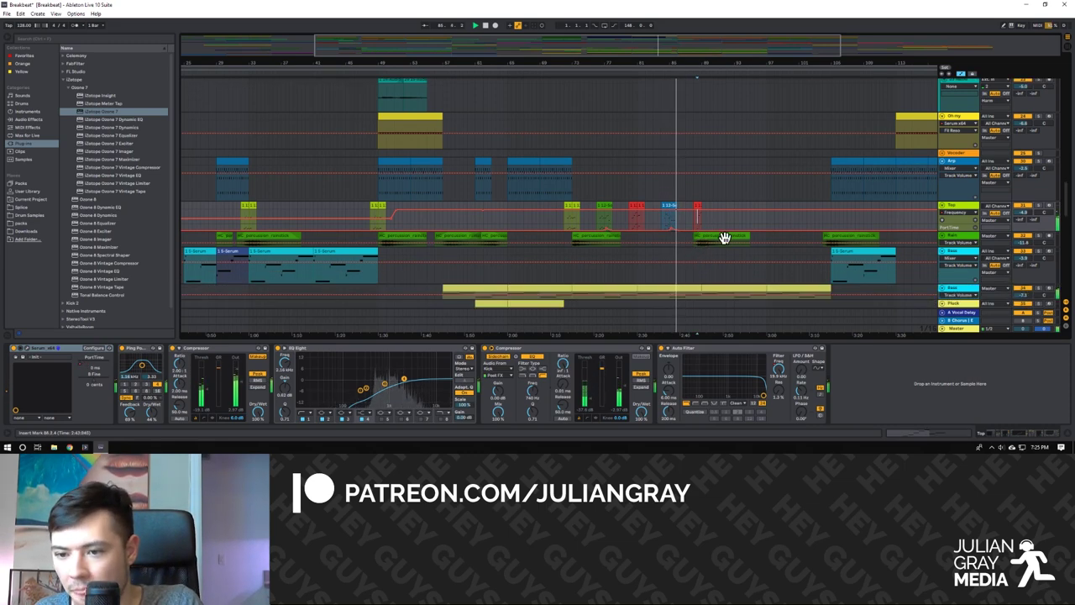
scroll(823, 227, right, 2)
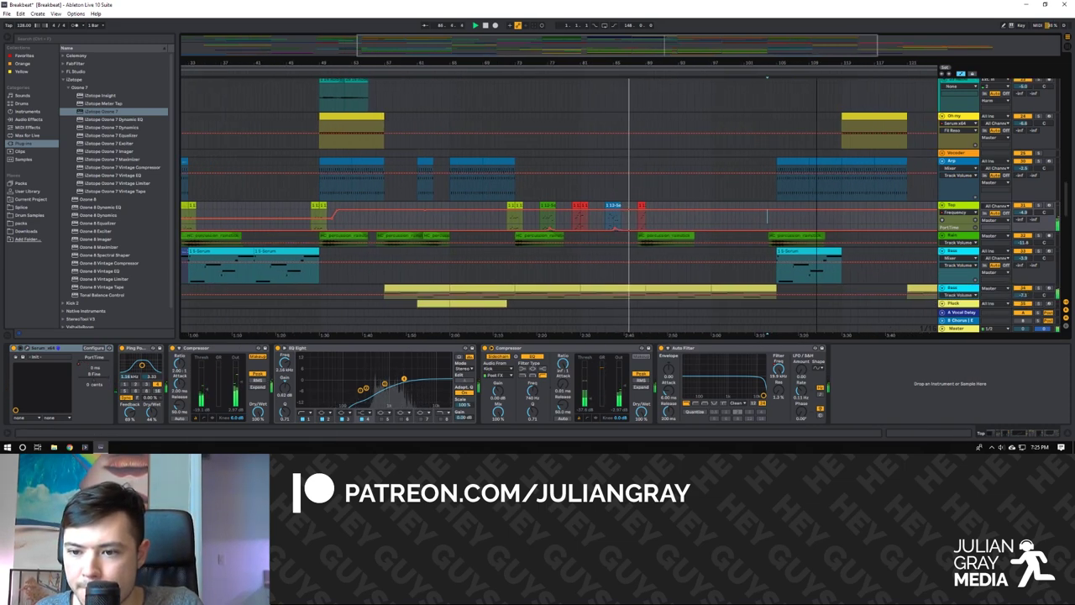
scroll(672, 214, right, 4)
scroll(675, 220, up, 2)
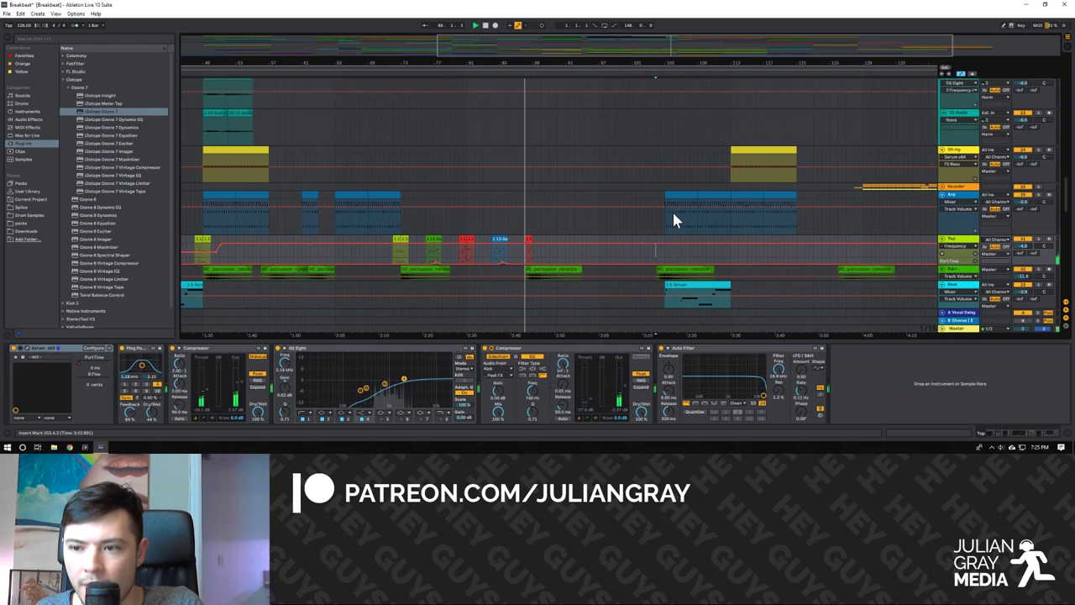
scroll(672, 217, up, 2)
scroll(664, 217, down, 3)
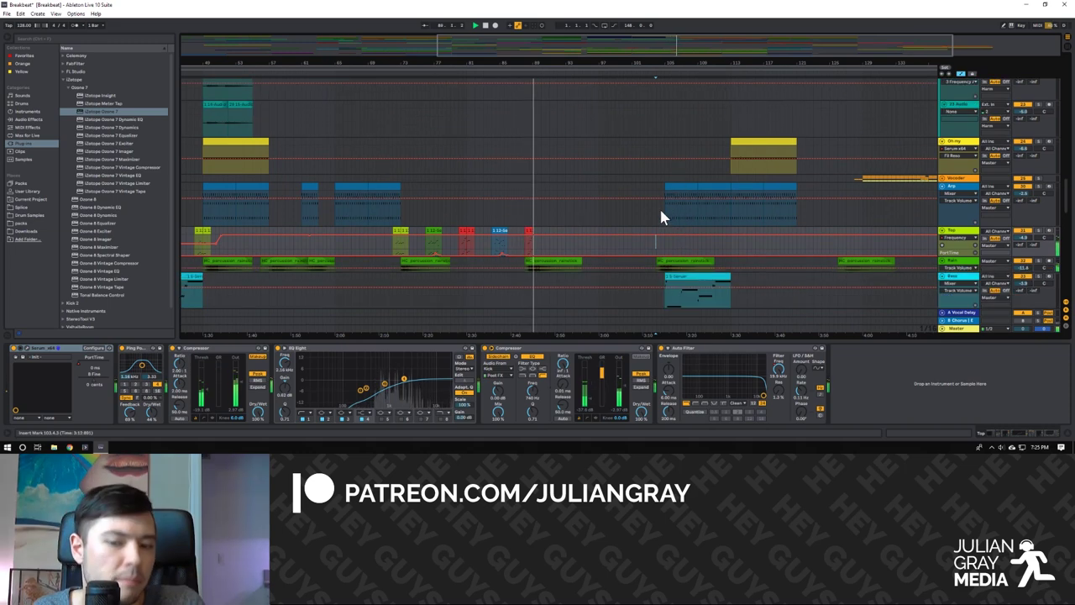
scroll(658, 207, up, 2)
scroll(659, 210, down, 4)
scroll(659, 210, up, 10)
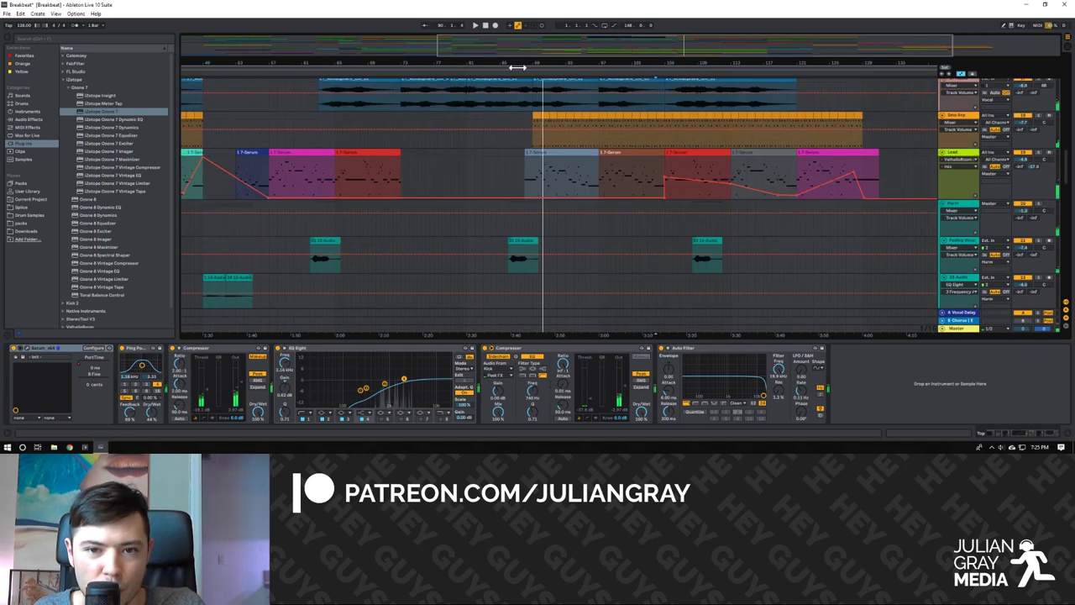
Listen to the Lead and Sine Arp parts after bar 89 and bring up the device chains of both tracks.
click(565, 171)
scroll(598, 174, down, 1)
scroll(598, 174, up, 3)
scroll(598, 165, up, 2)
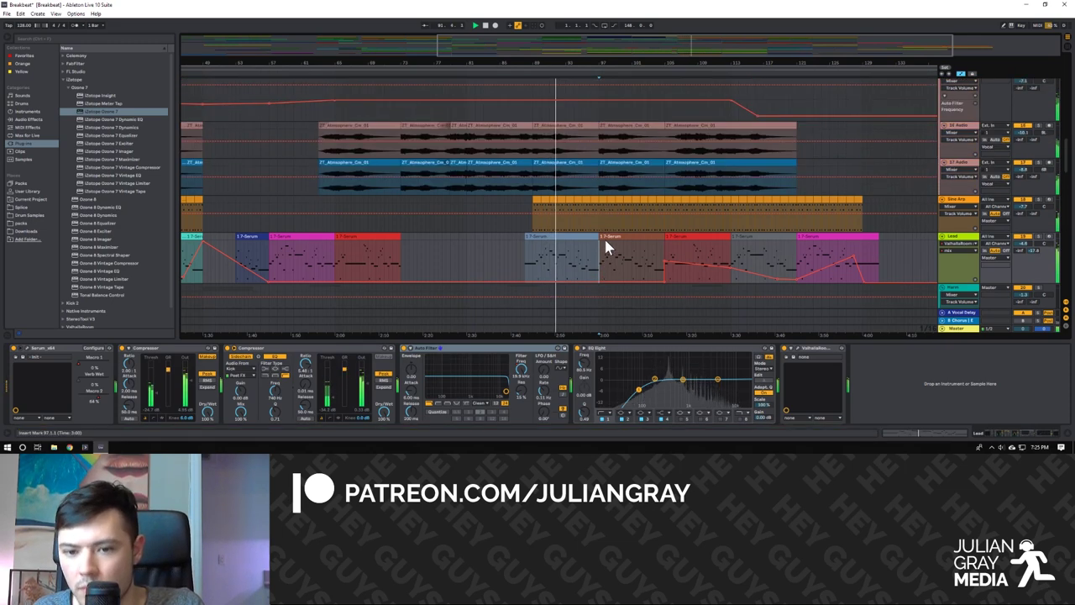
click(557, 226)
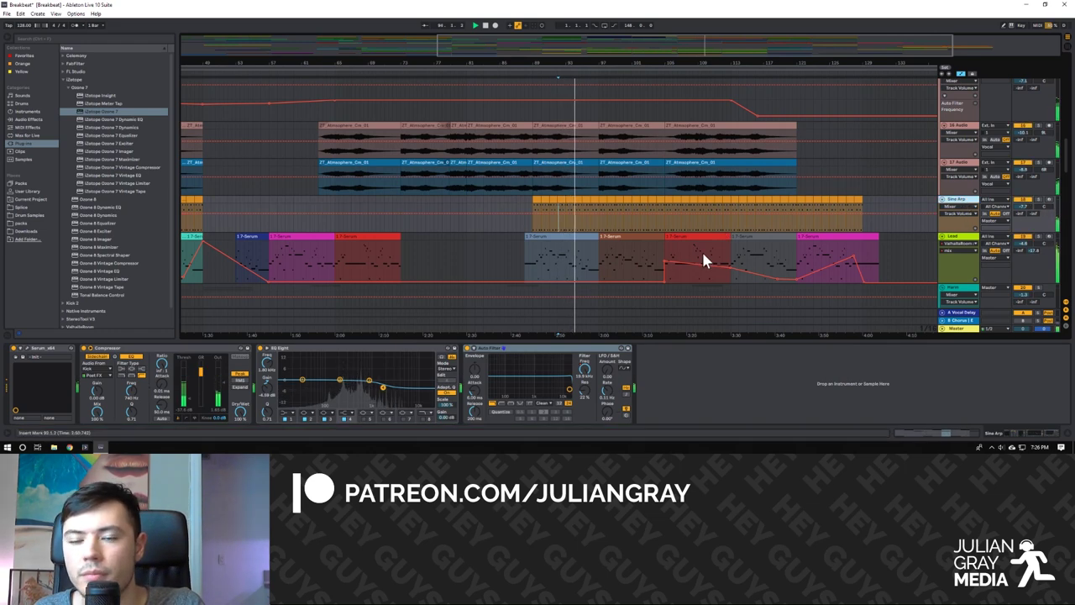
Audition the Lead track's transition into bar 105, restarting playback from points in bars 103 and 104.
click(663, 252)
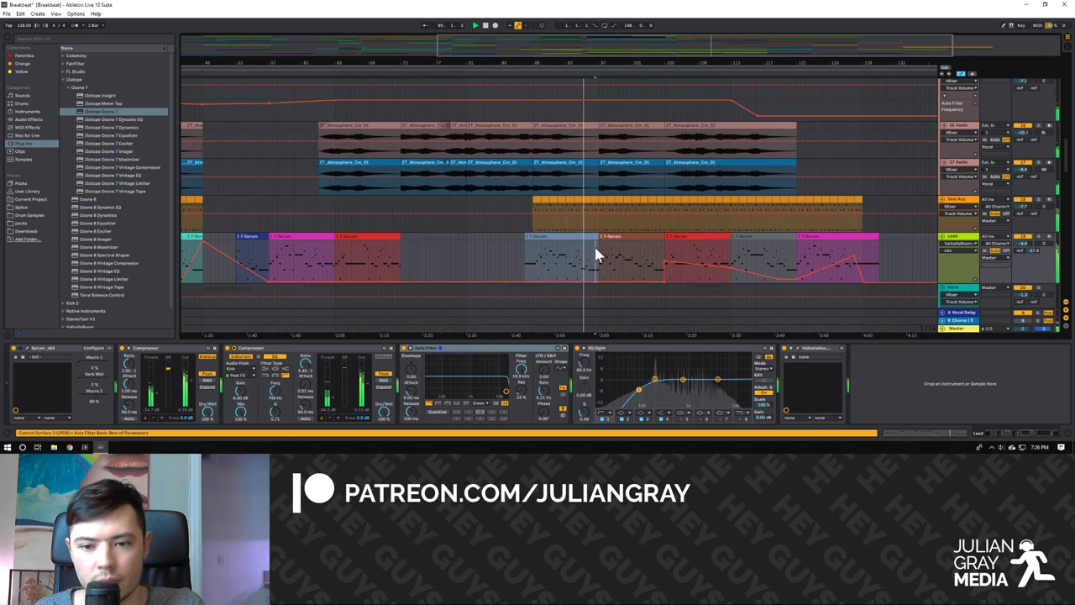
click(656, 252)
key(space)
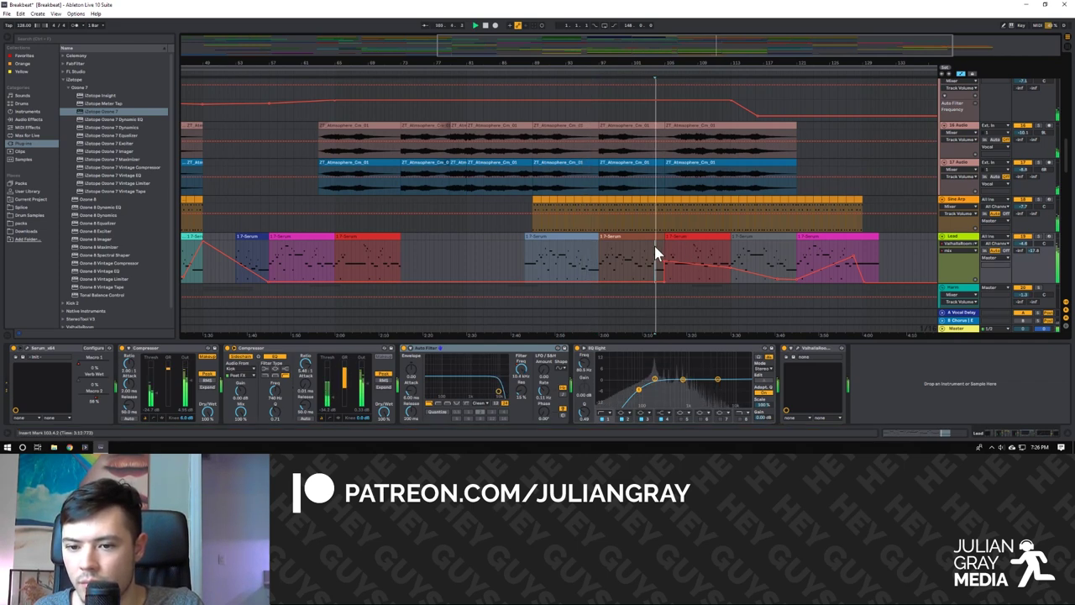
key(space)
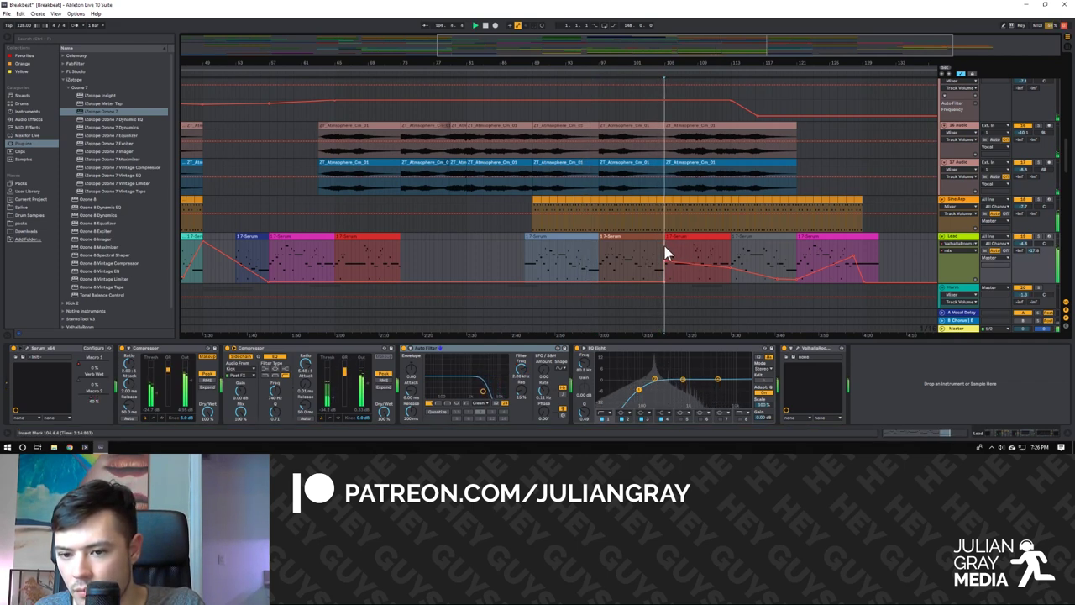
key(space)
click(661, 244)
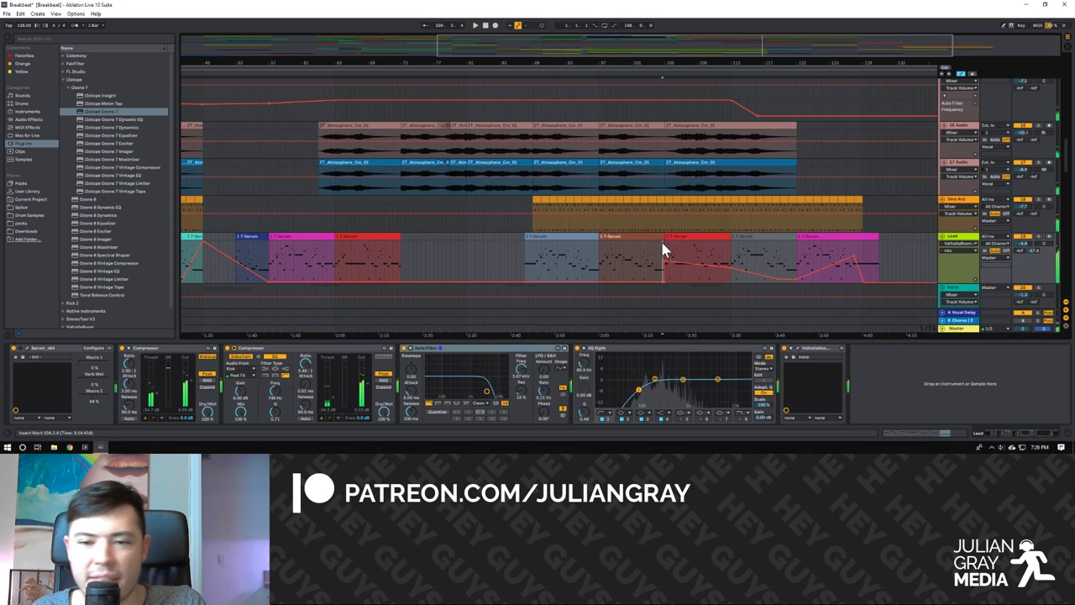
click(660, 250)
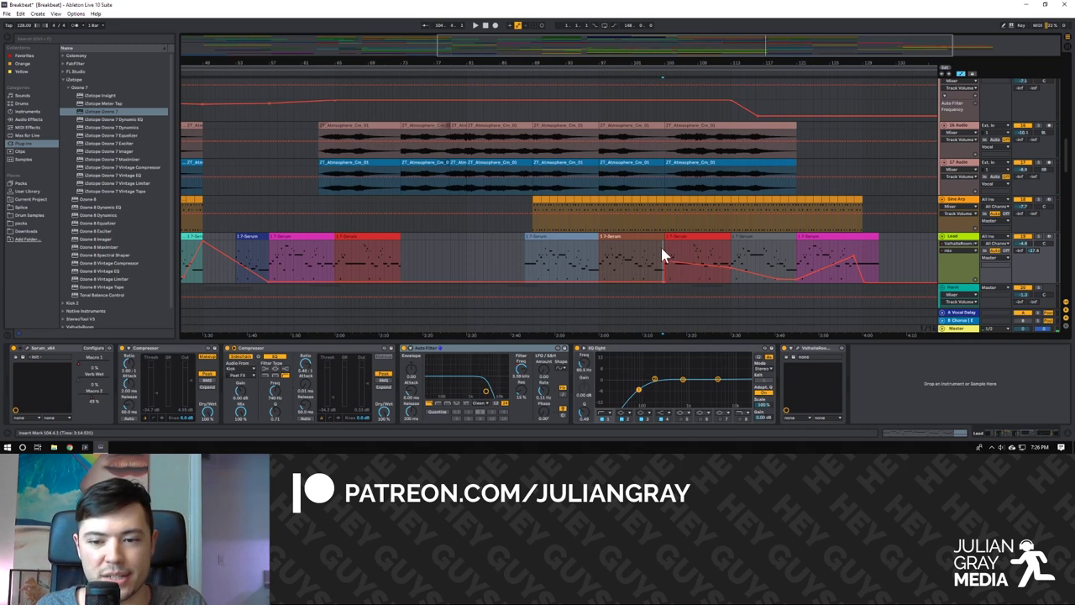
Play the transition from bar 104 and examine which clips start or end at bar 105, down to the Impact track.
key(space)
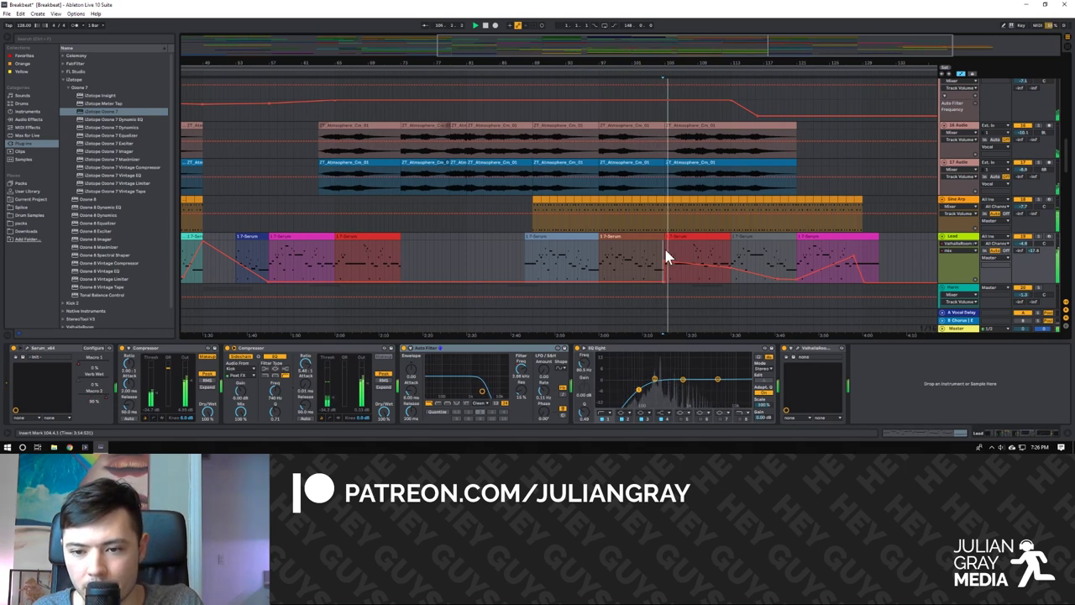
scroll(667, 251, down, 10)
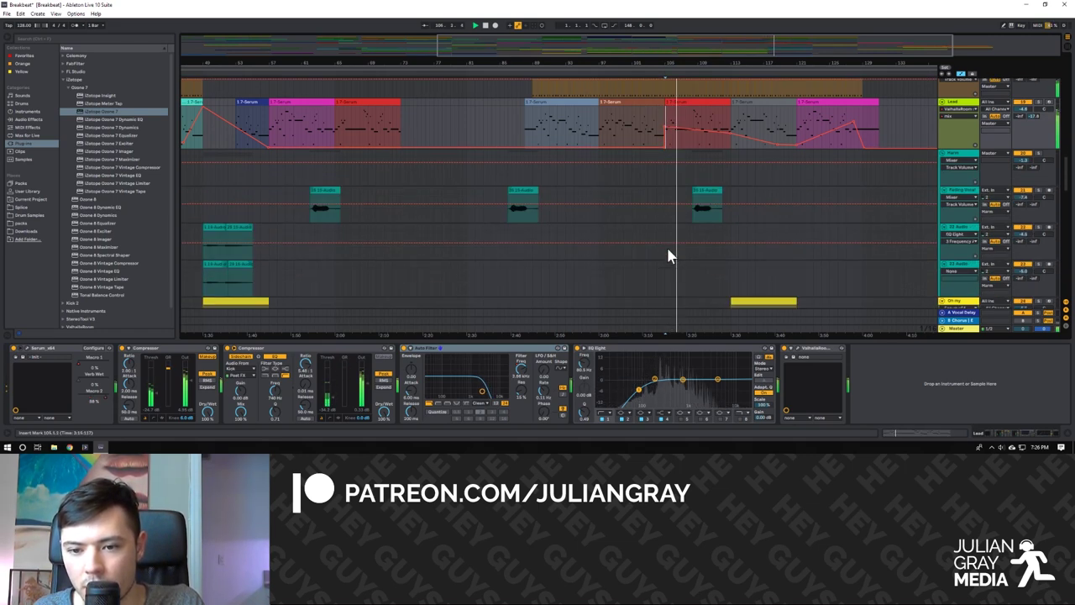
scroll(668, 252, down, 10)
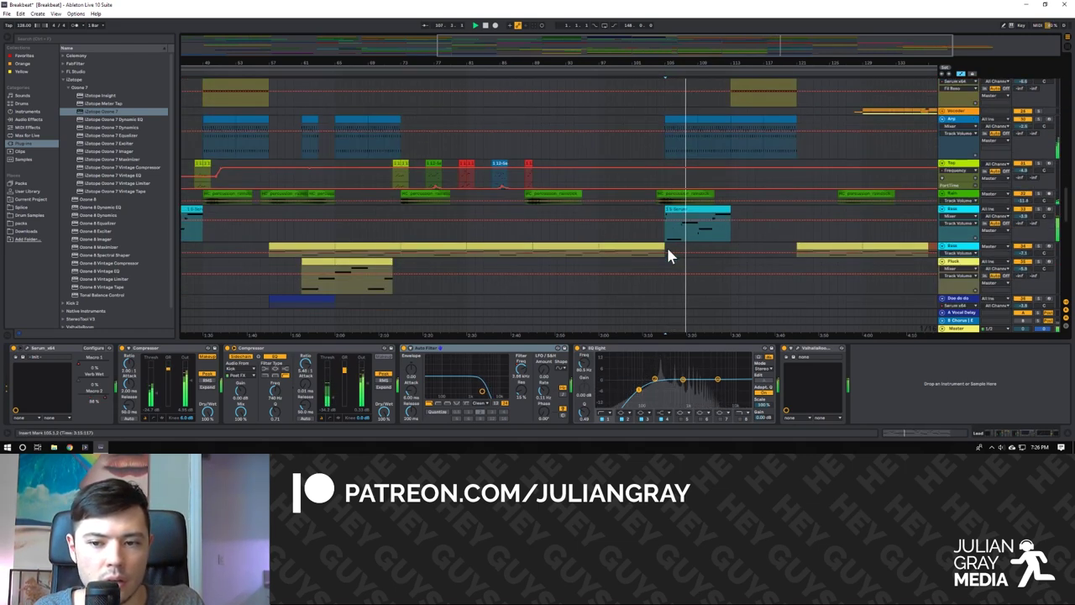
scroll(668, 251, down, 10)
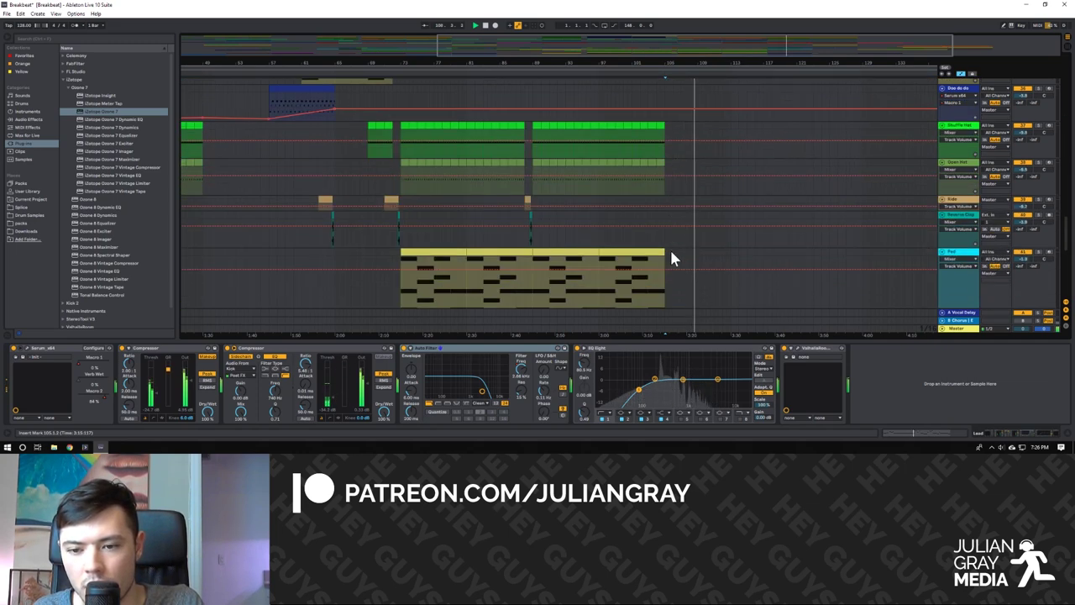
scroll(670, 256, down, 3)
scroll(672, 247, down, 3)
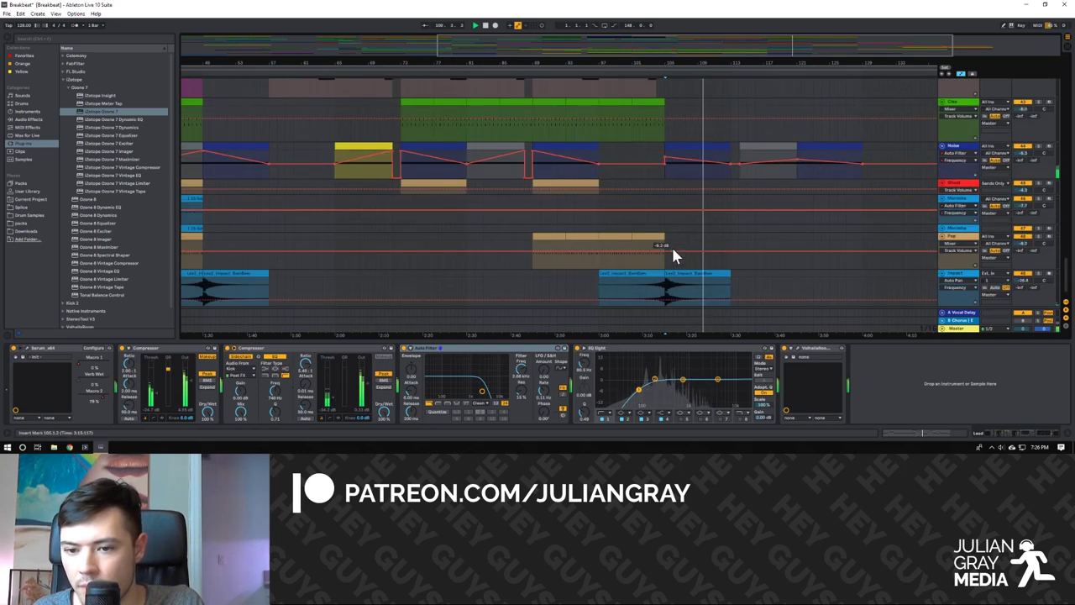
Bring up the notes of the first Kick layer's clip at bar 105 and play the arrangement around them.
drag(1069, 280, 1069, 80)
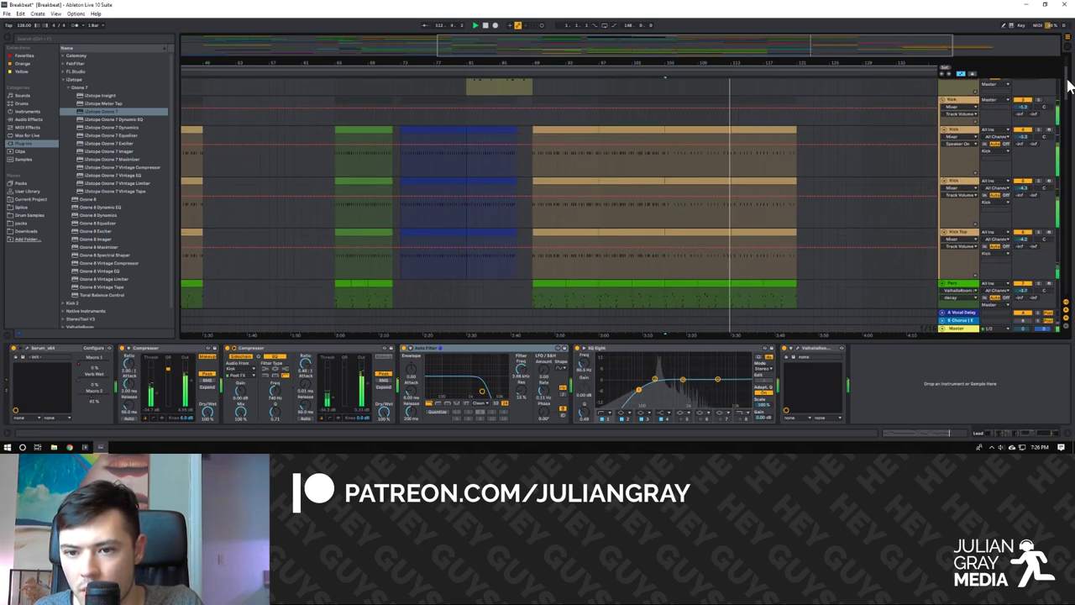
click(684, 126)
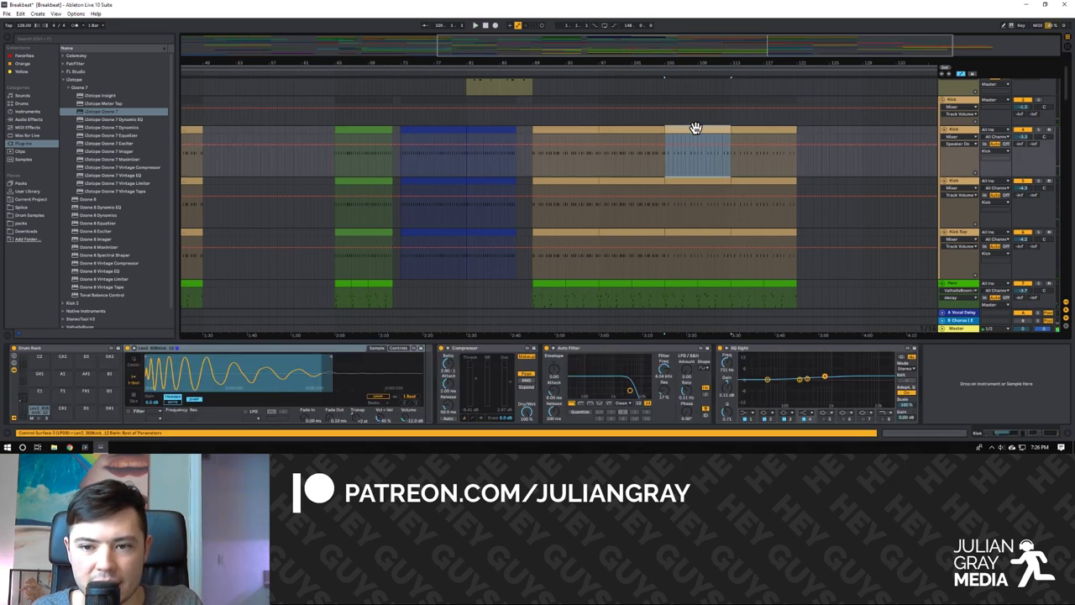
double_click(696, 128)
key(space)
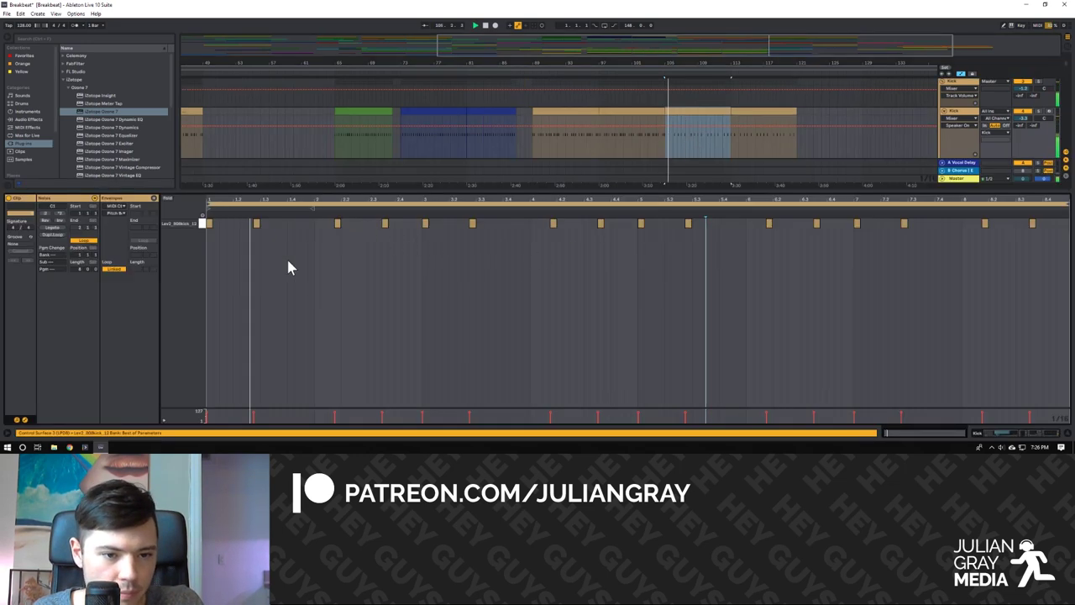
click(666, 155)
click(672, 136)
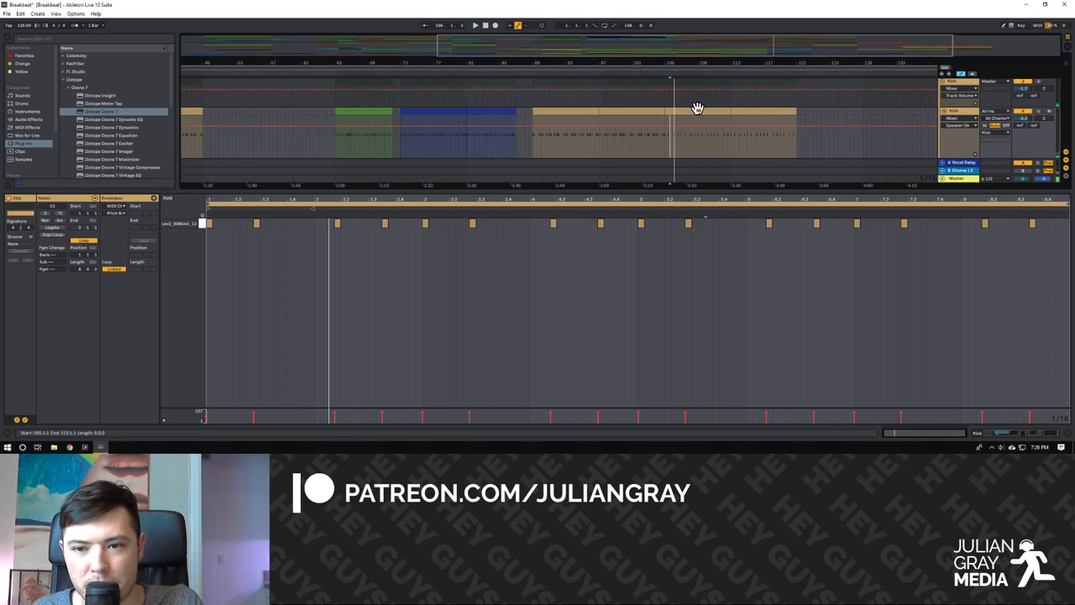
click(347, 259)
click(340, 262)
Enlarge the arrangement area and bring up the notes of the second Kick layer's clip at bar 105.
drag(688, 196, 680, 274)
click(667, 205)
scroll(667, 204, down, 1)
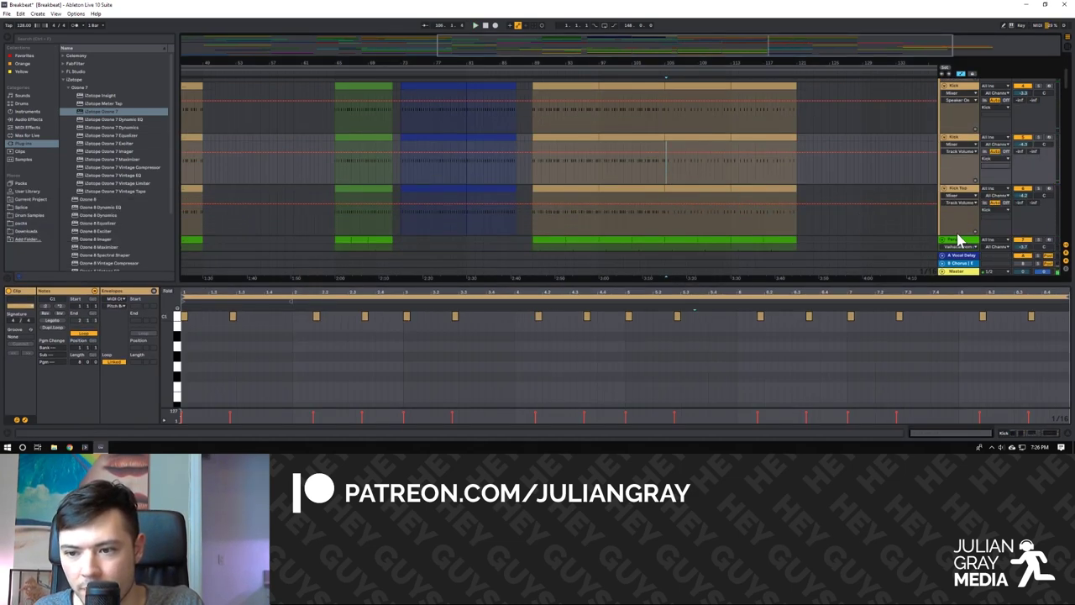
scroll(942, 224, down, 3)
scroll(940, 220, down, 2)
Play from the Perc clip just before bar 105 and examine the following clips from the percussion down to the Bass tracks.
click(660, 151)
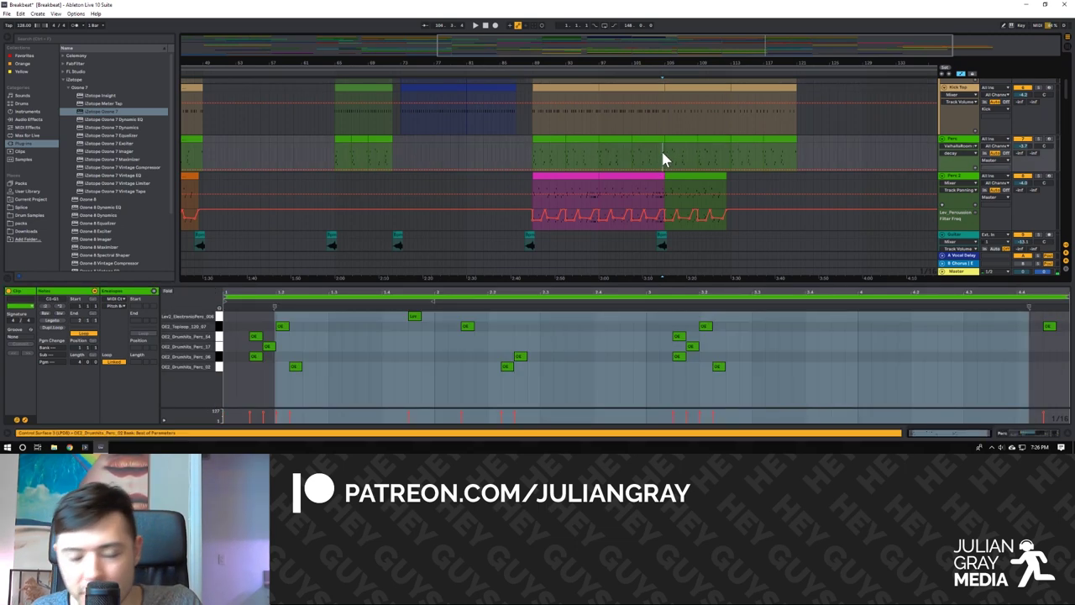
key(space)
scroll(773, 199, down, 3)
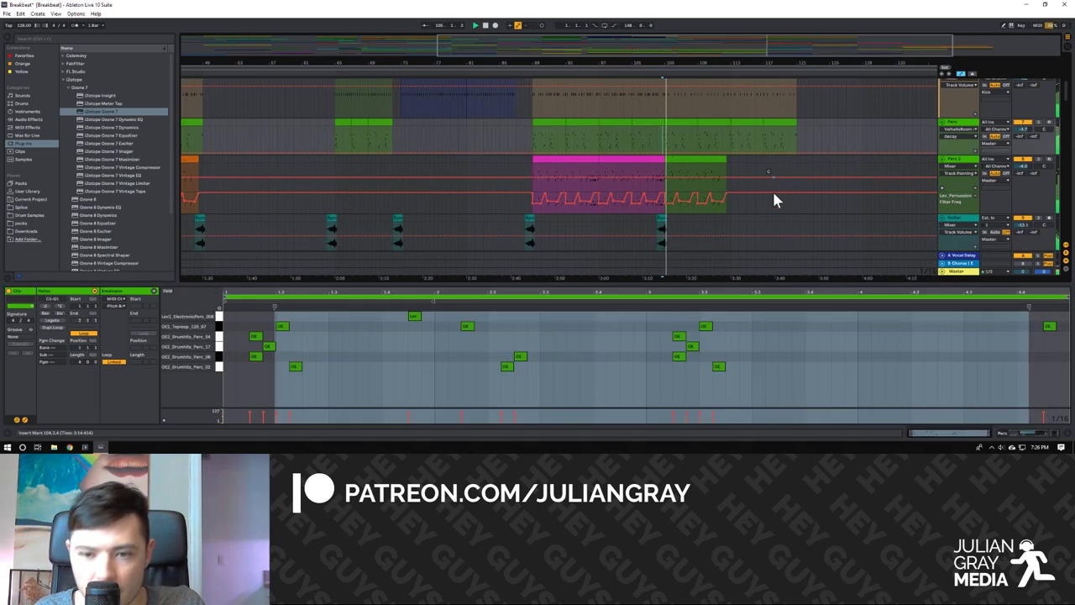
scroll(780, 195, down, 10)
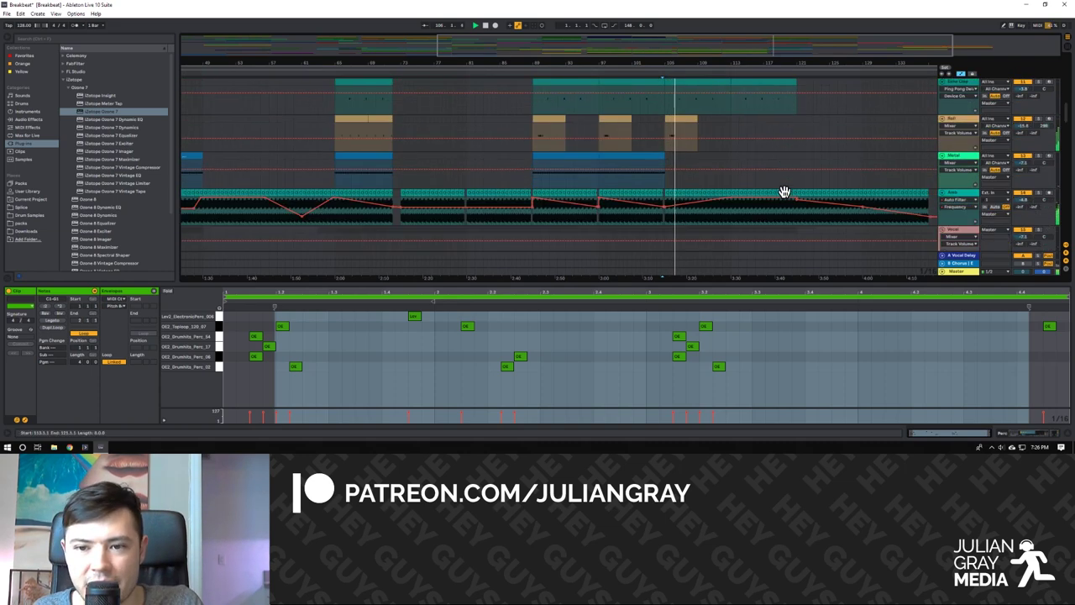
scroll(783, 192, down, 10)
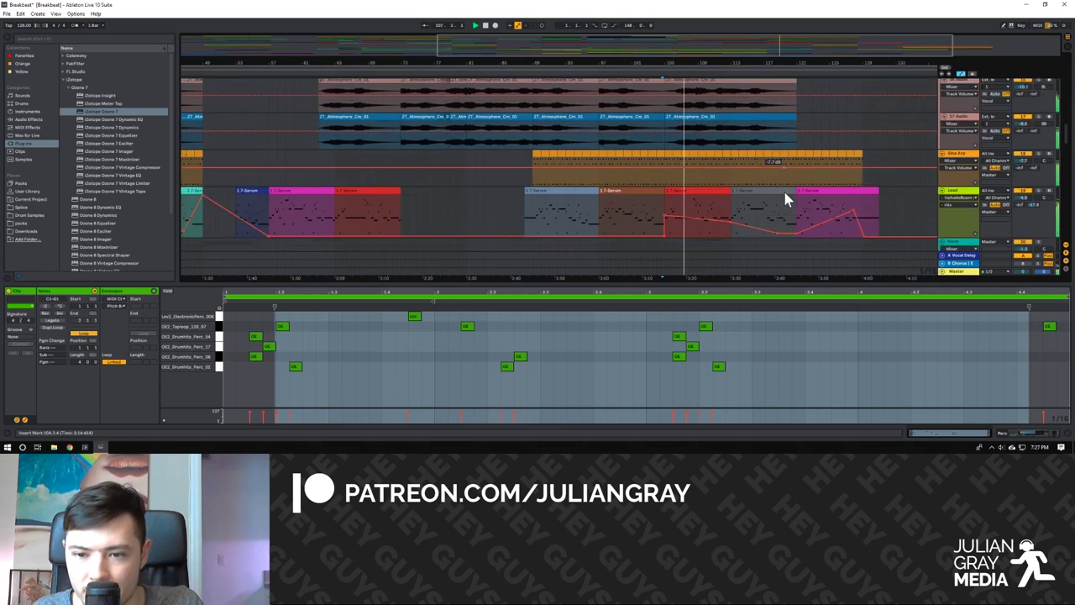
scroll(785, 198, down, 6)
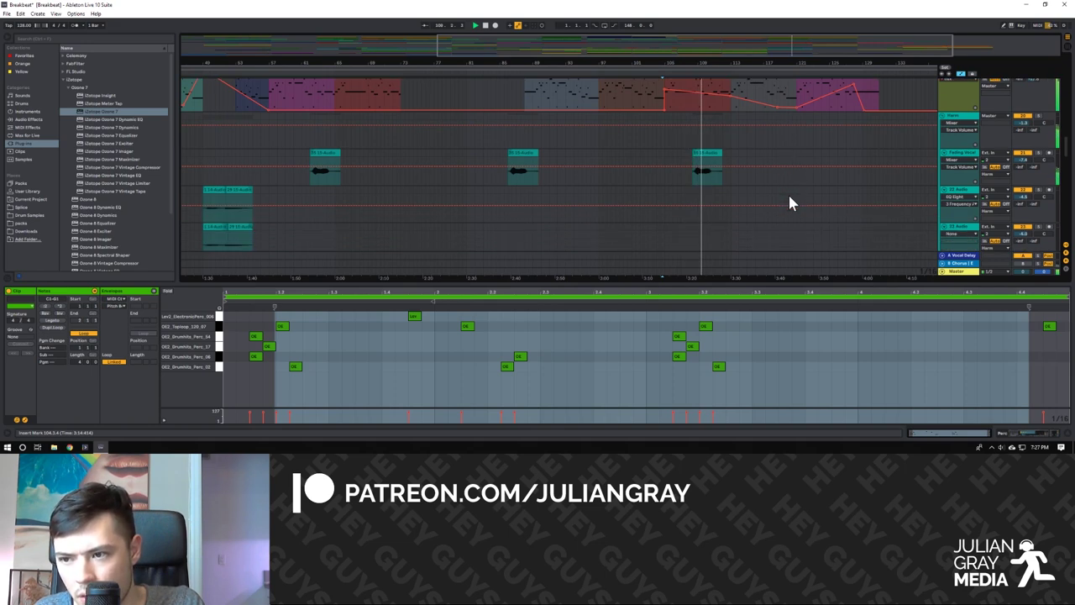
scroll(790, 200, down, 2)
scroll(756, 176, up, 1)
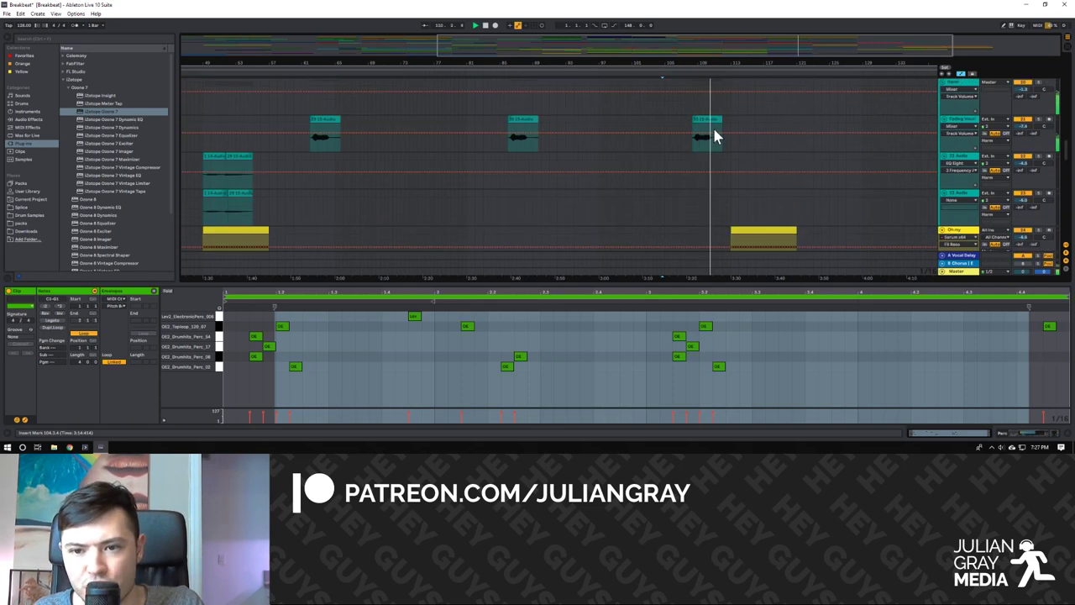
scroll(769, 160, down, 4)
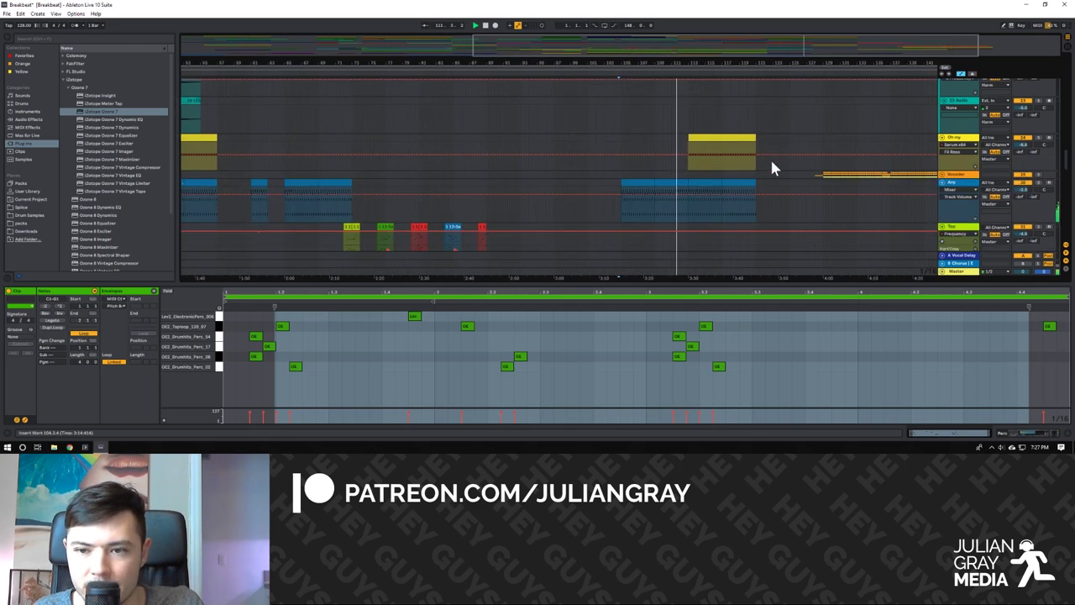
scroll(754, 180, down, 3)
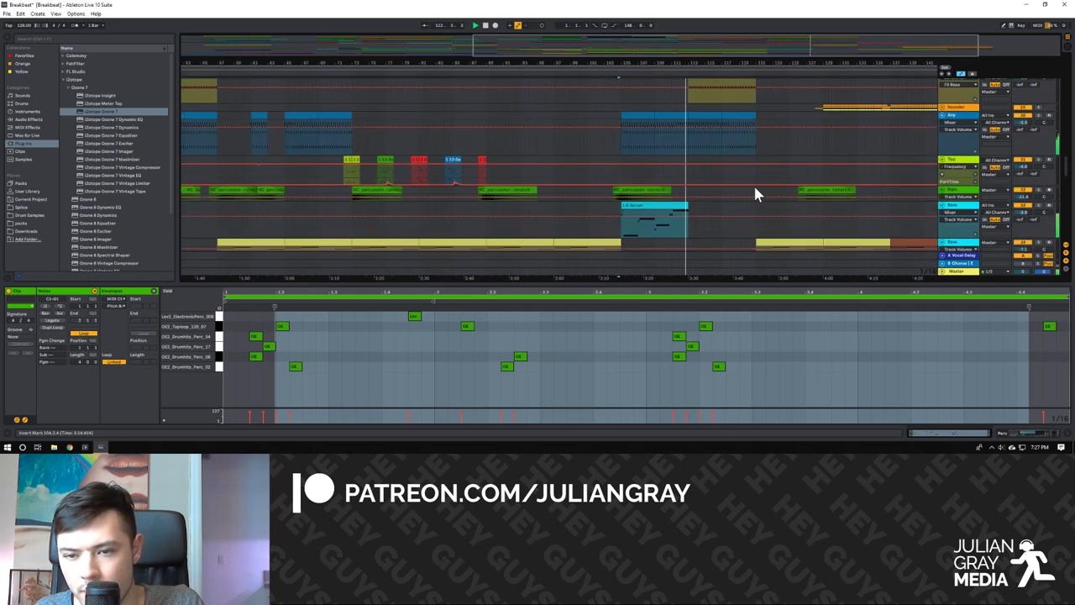
Select the Arp track and keep listening past bar 113 while examining the clips down to the Shuffle Hat track.
scroll(753, 184, up, 2)
click(1029, 143)
click(1042, 141)
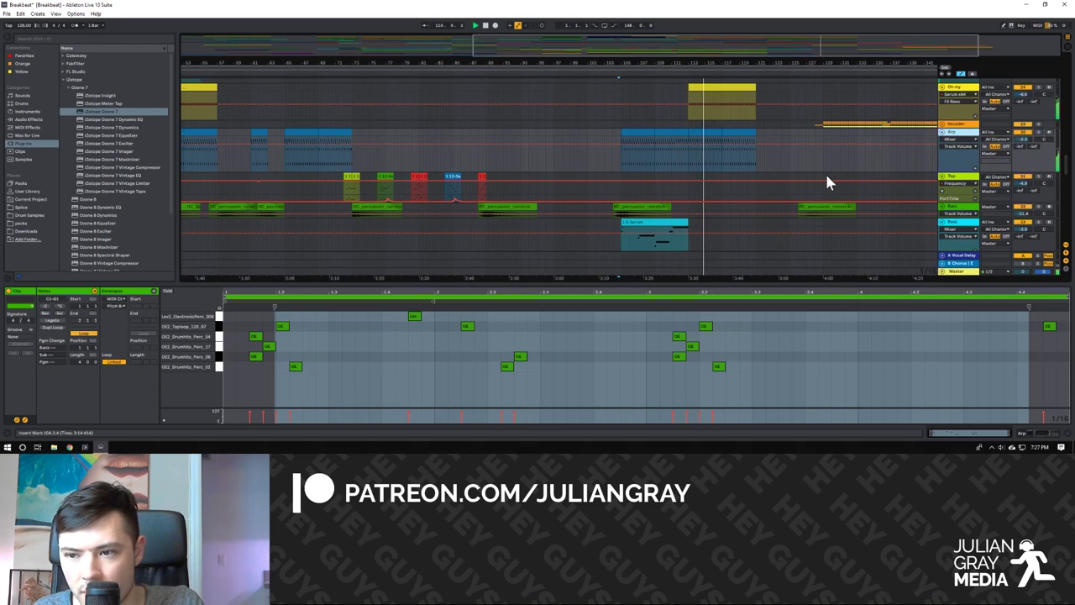
scroll(817, 177, down, 1)
scroll(800, 195, up, 3)
scroll(800, 195, down, 6)
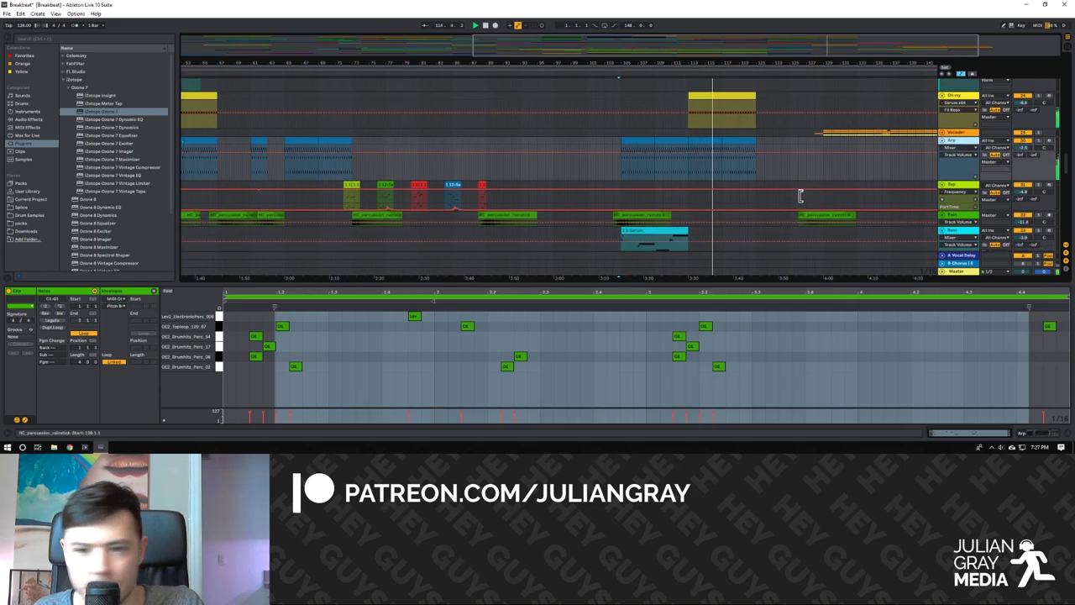
drag(852, 49, 856, 132)
scroll(751, 201, down, 2)
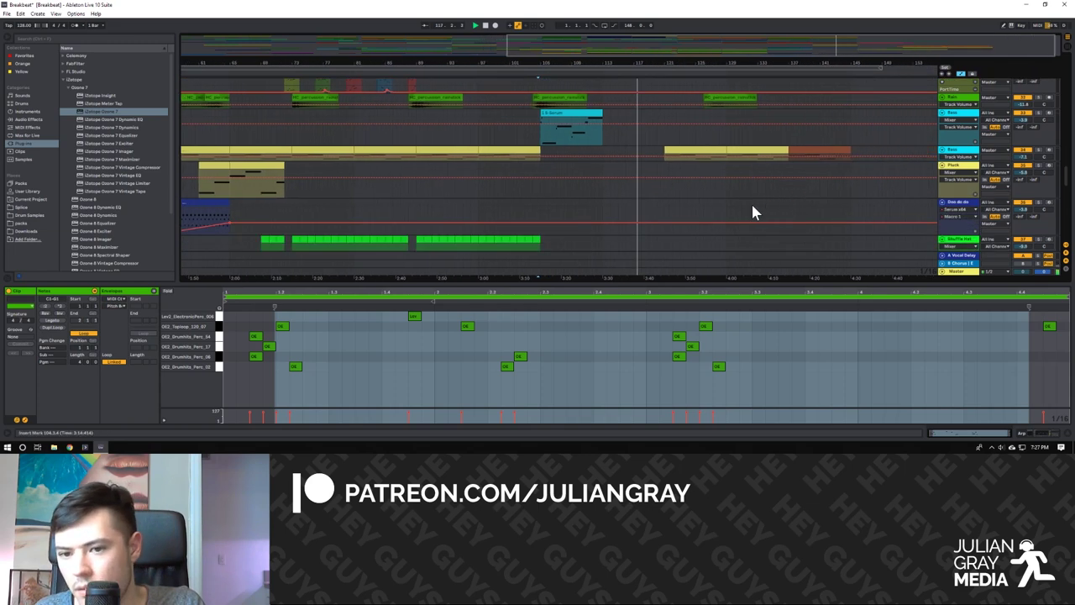
Mark bar 121 at the start of the yellow Bass clip and examine which clips start or end there, up to the Lead track.
click(664, 178)
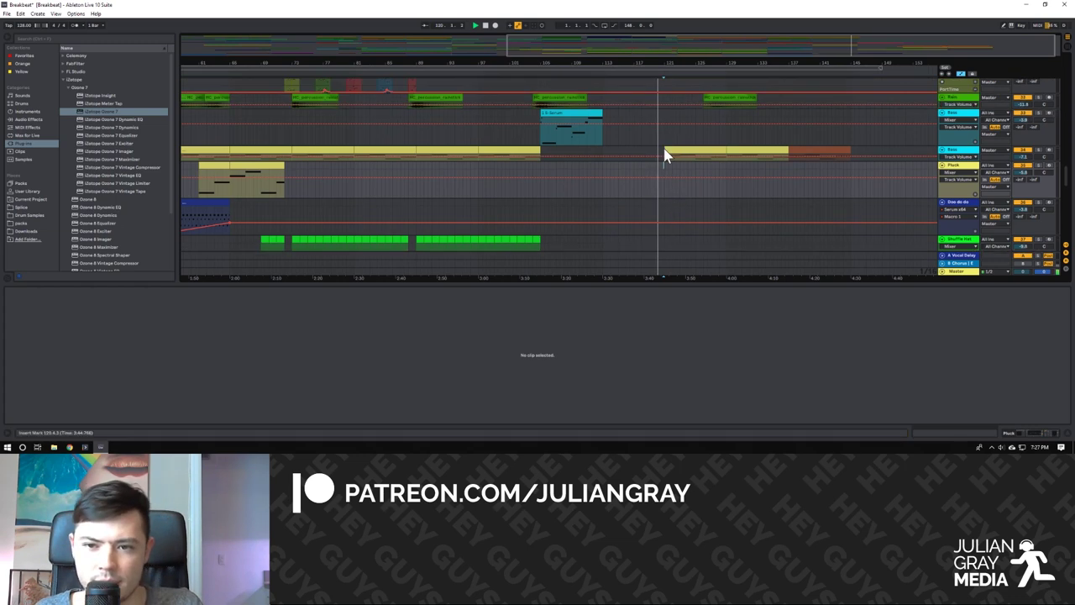
click(664, 155)
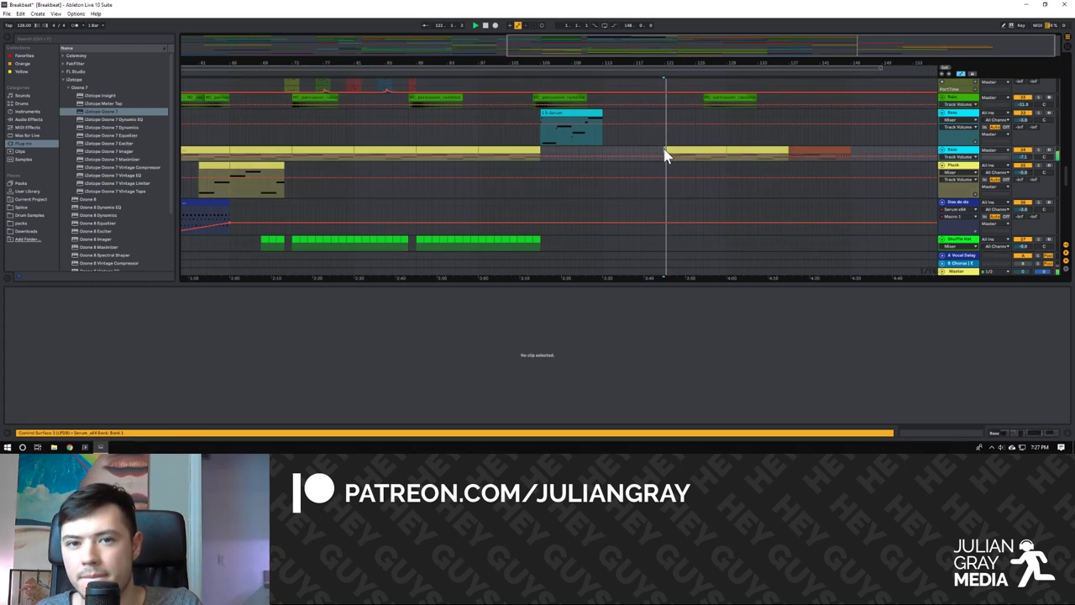
click(665, 143)
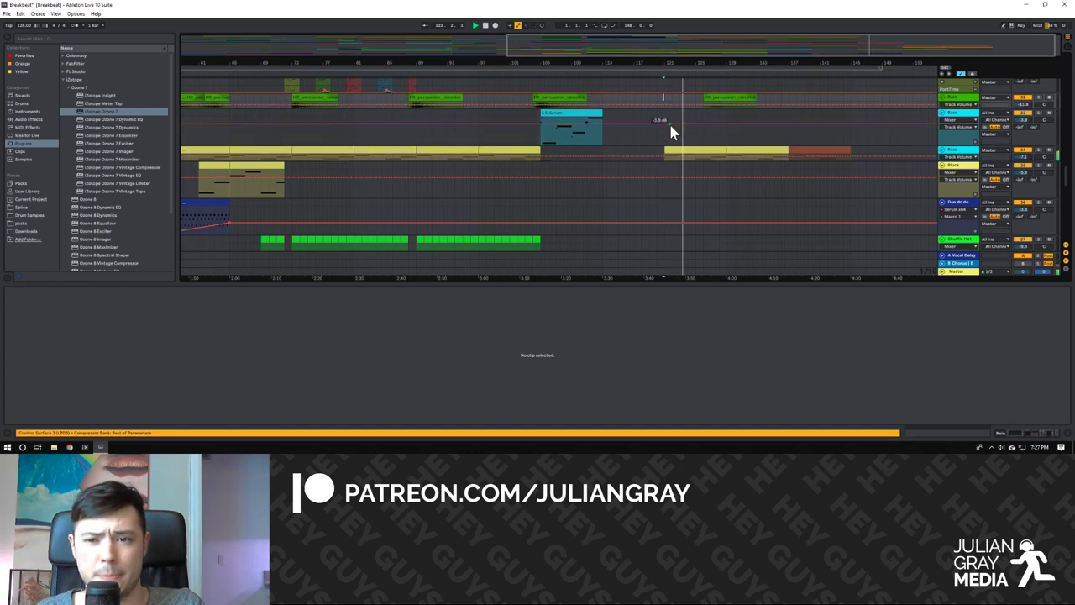
scroll(672, 114, down, 2)
scroll(686, 124, up, 10)
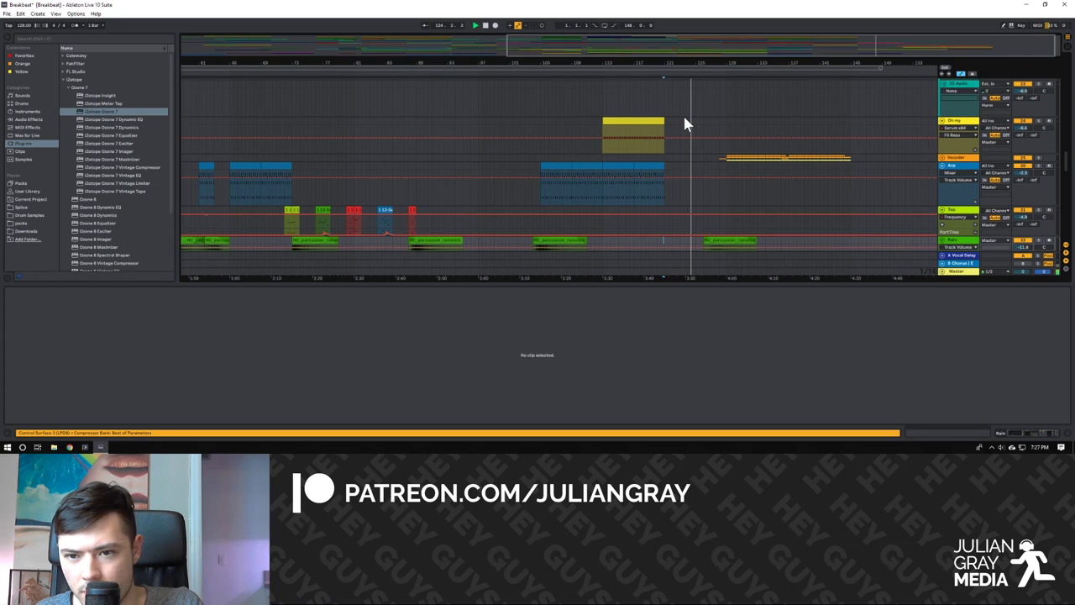
scroll(686, 125, up, 1)
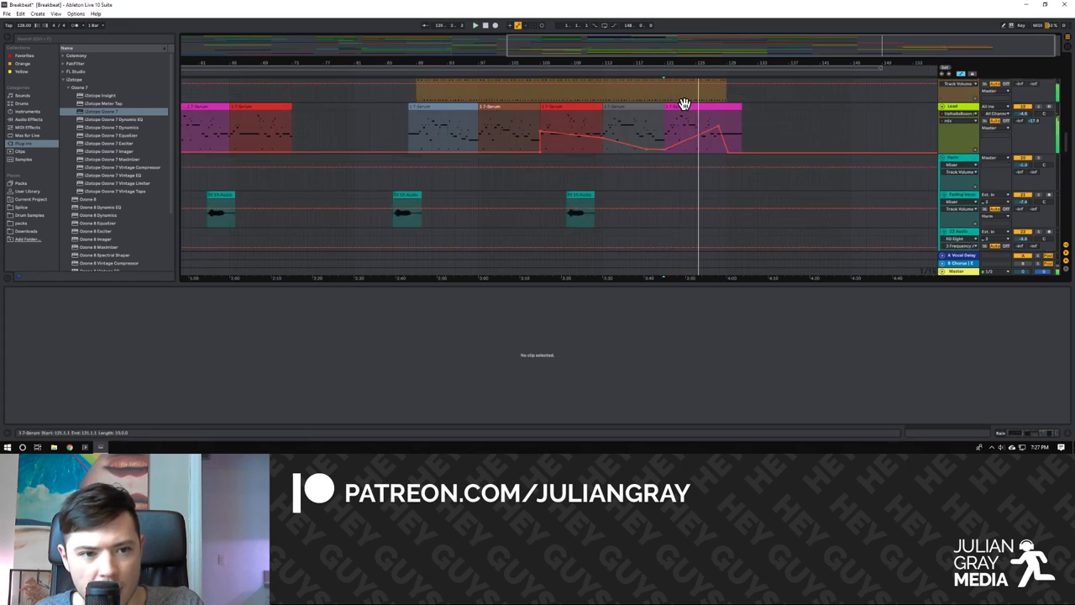
Bring up the notes of the Lead's magenta clip at bar 121 and play the arrangement from that bar.
click(671, 127)
drag(679, 48, 574, 67)
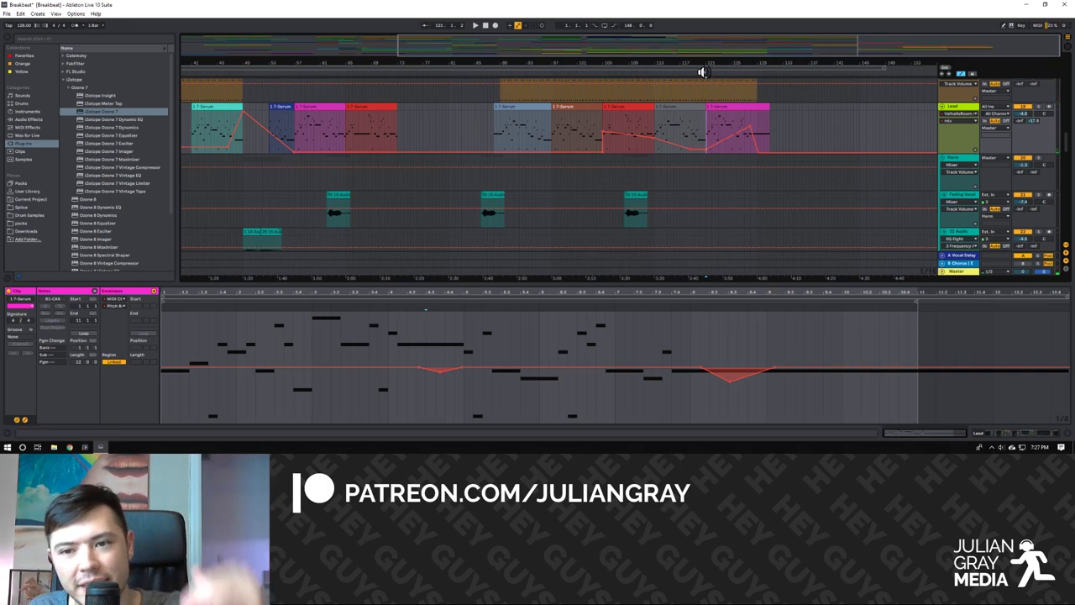
scroll(714, 156, down, 3)
click(714, 156)
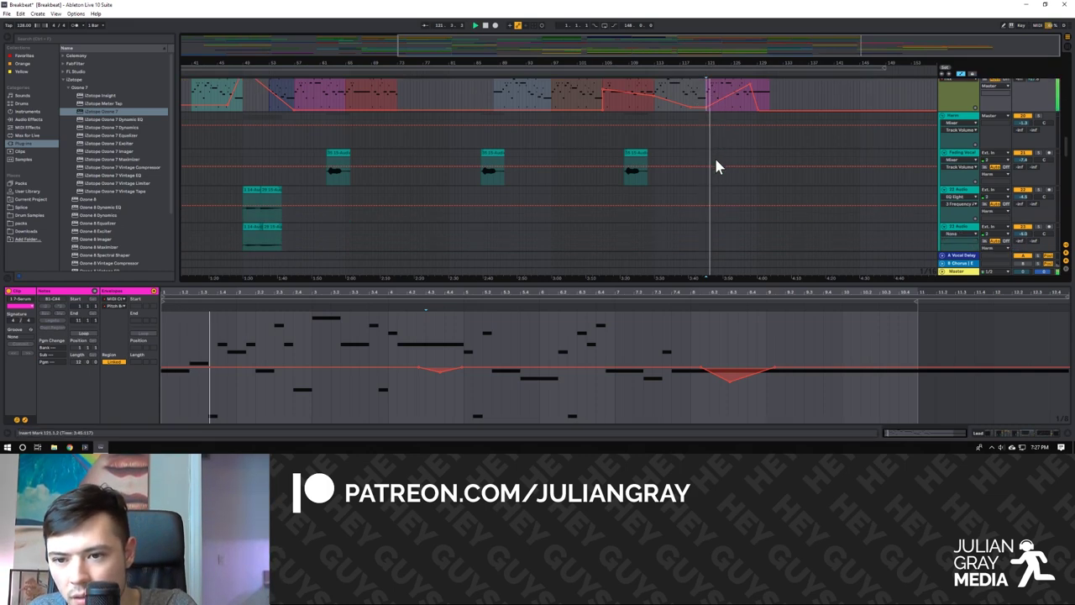
Examine the clips after bar 121 on the tracks between Harm and Pluck during playback.
scroll(716, 159, down, 2)
scroll(717, 164, down, 3)
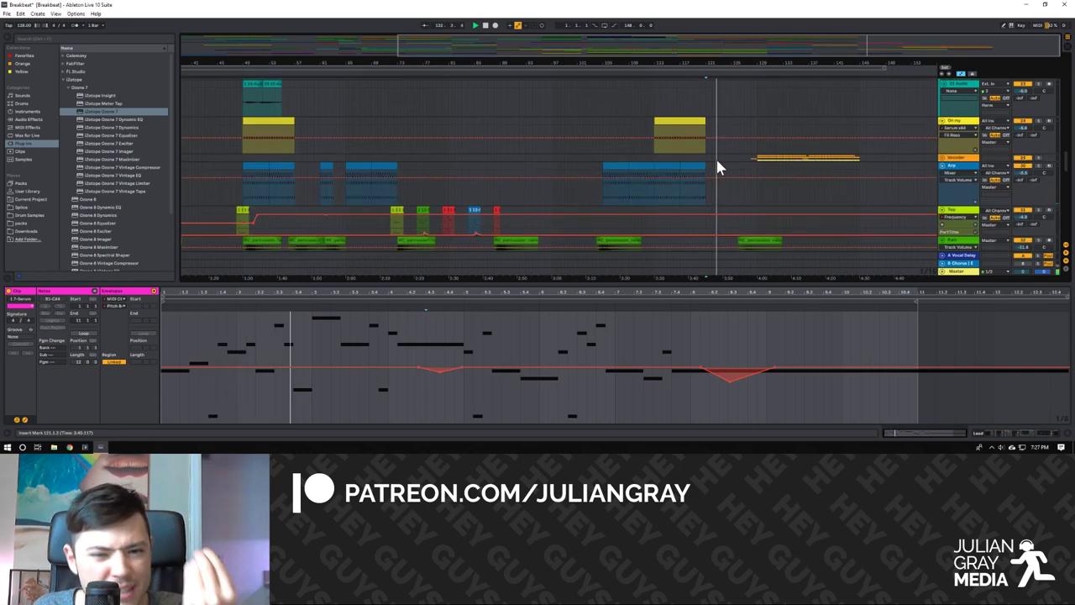
scroll(718, 164, down, 1)
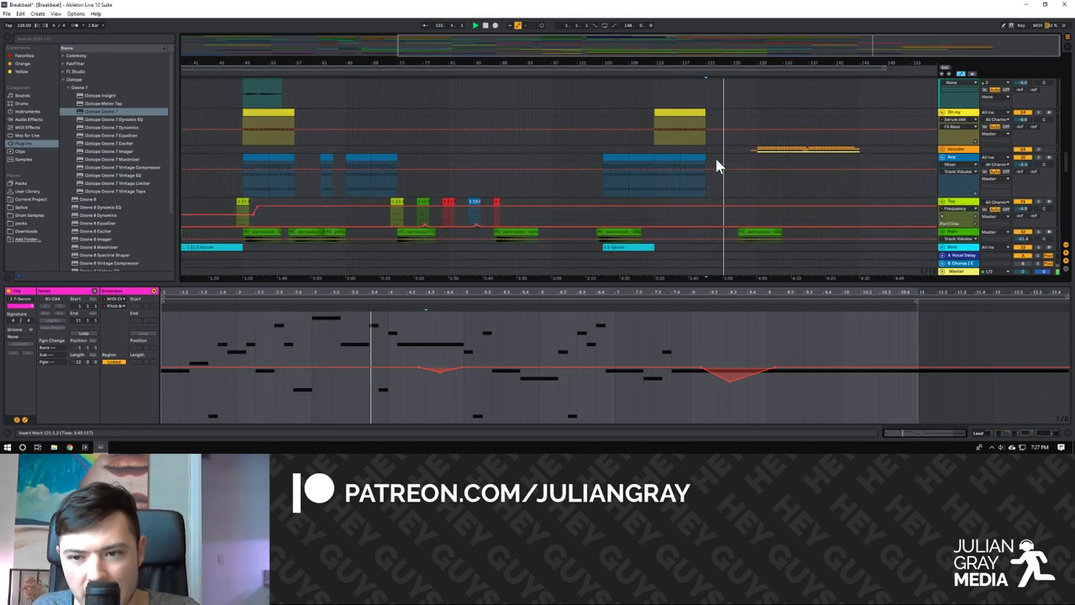
scroll(717, 166, down, 3)
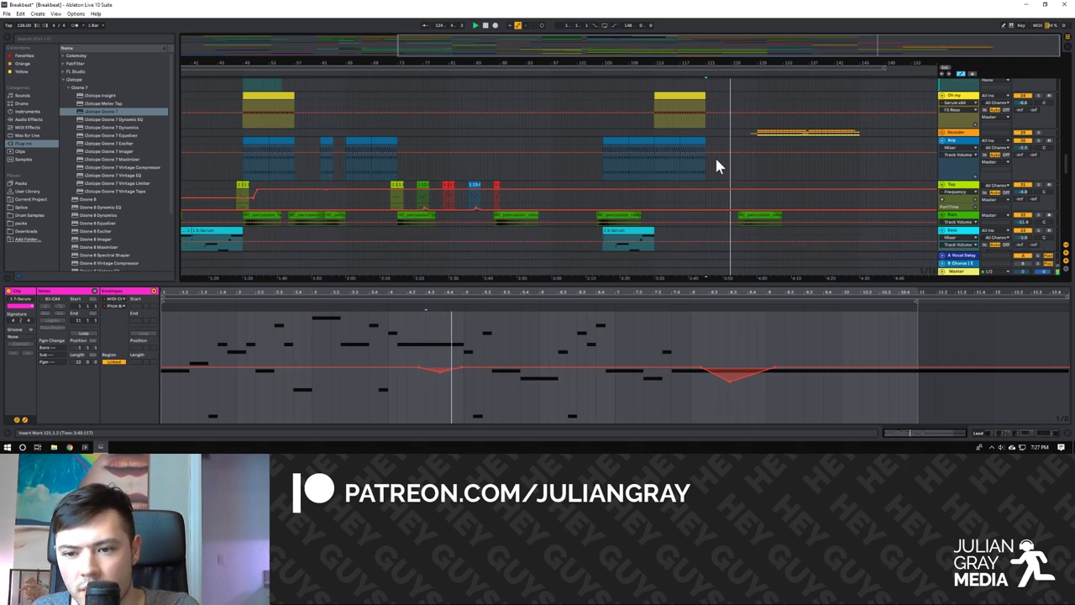
scroll(716, 166, down, 3)
scroll(725, 159, down, 3)
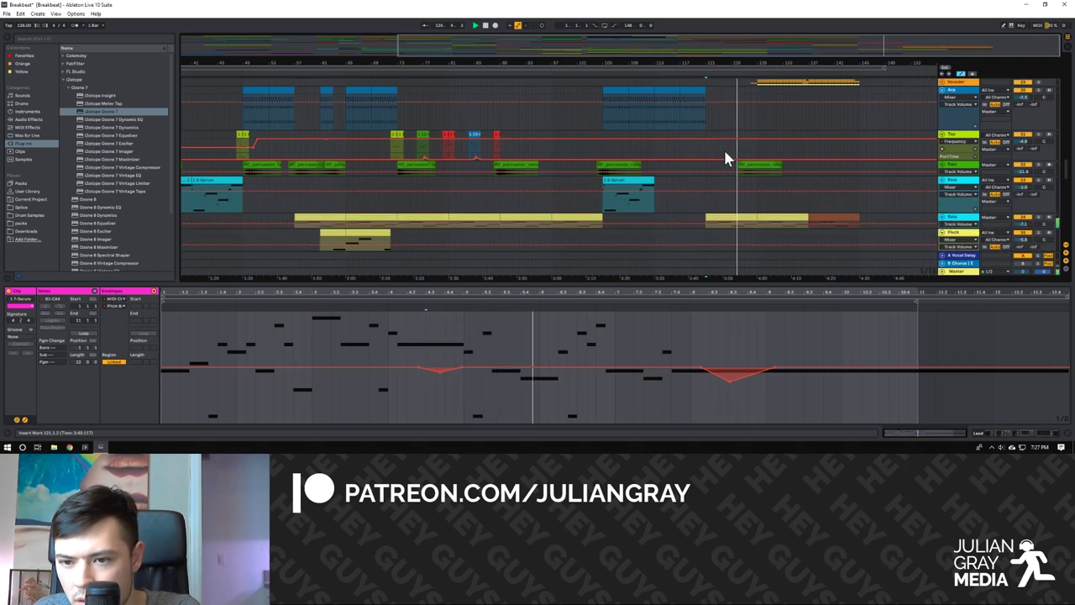
scroll(726, 153, up, 5)
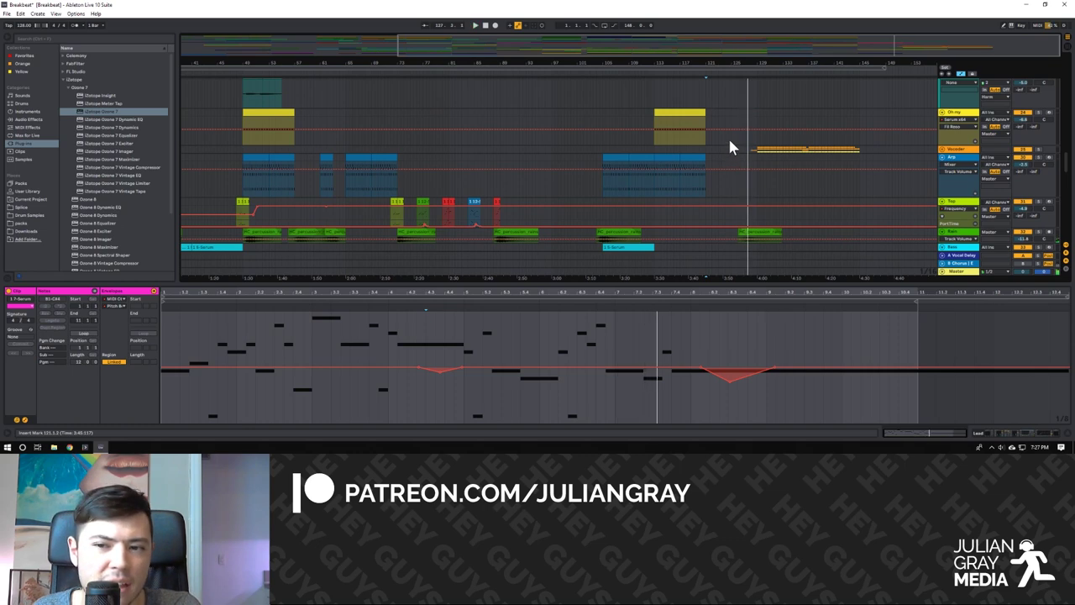
Audition the section from bar 124 on the Oh my track into the Vocoder entry, then stop playback.
click(728, 135)
key(space)
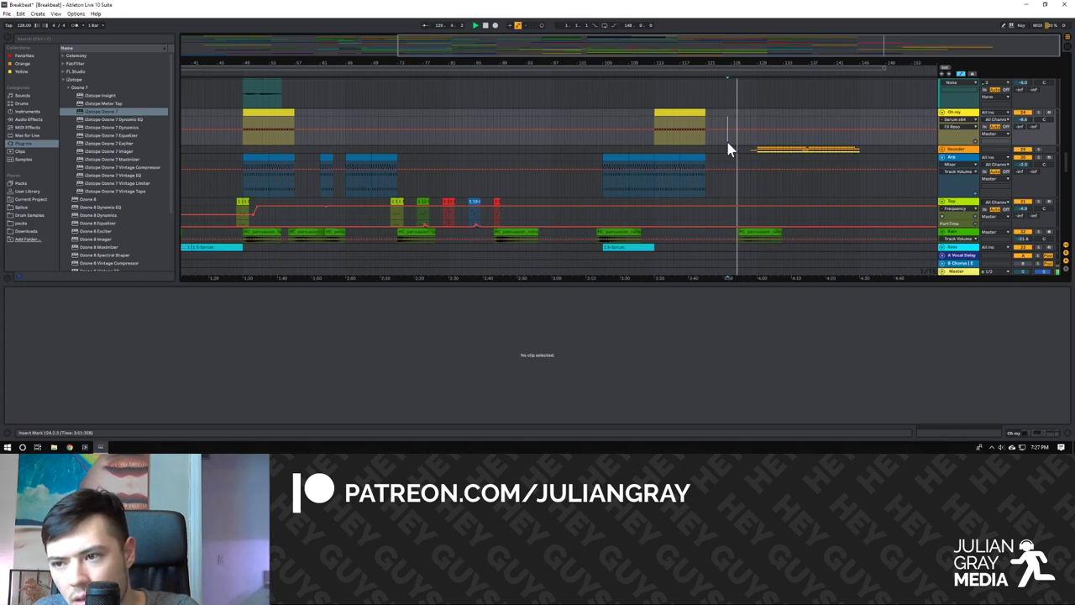
scroll(728, 143, down, 1)
scroll(728, 143, up, 2)
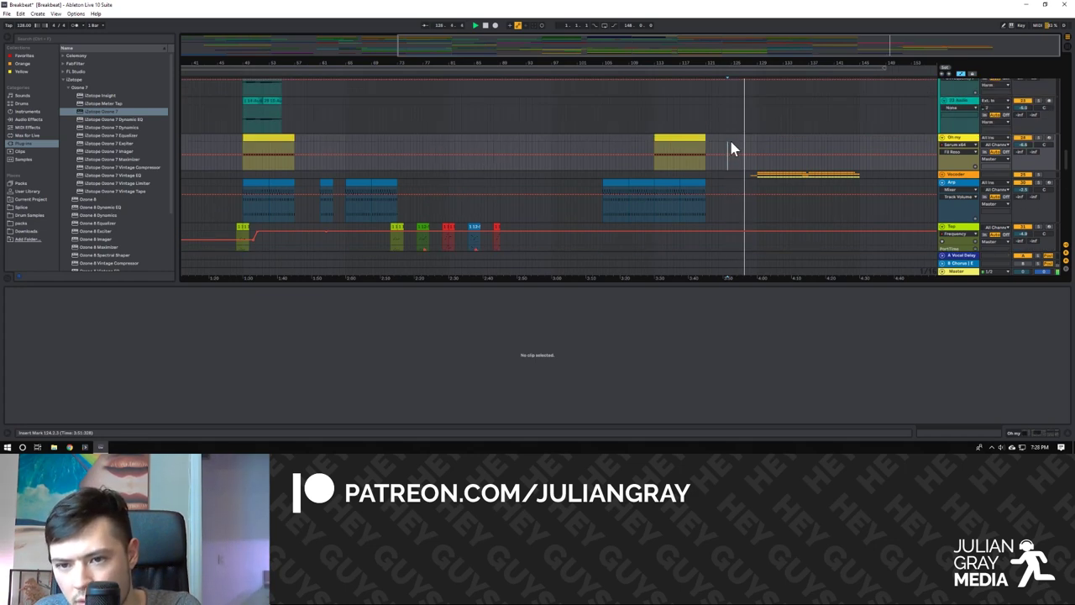
key(space)
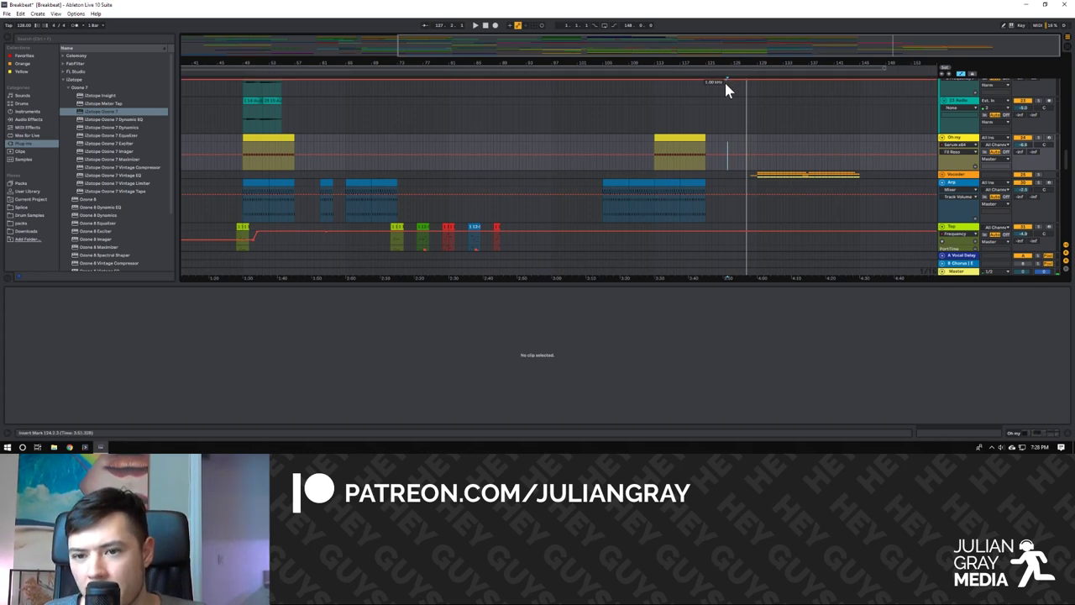
Play from bar 125 and bring up the Lead's final clip, marking bar 129 where the Sine Arp clips end.
click(730, 98)
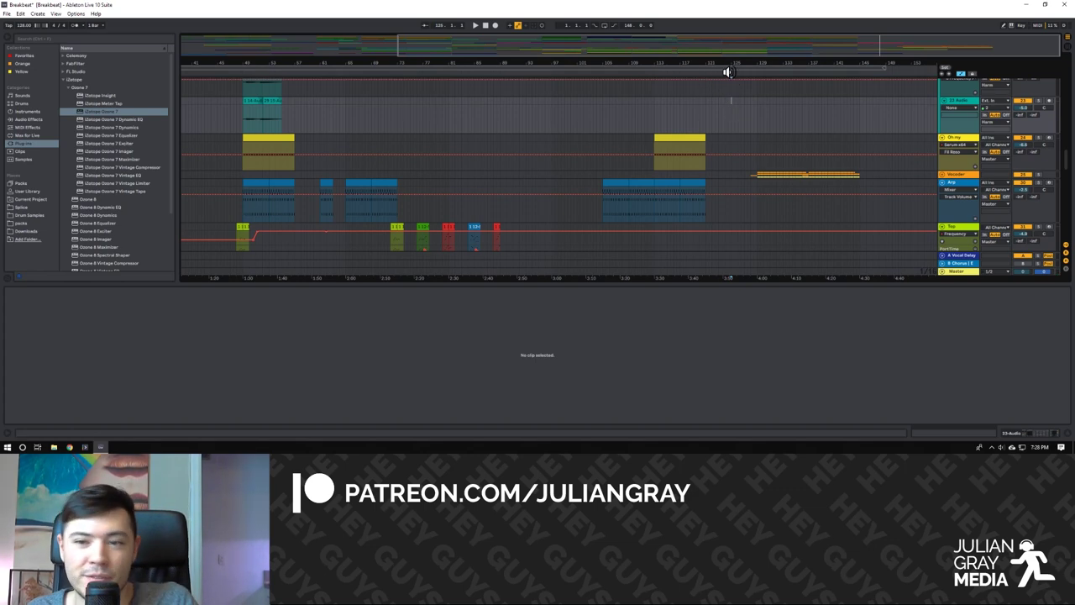
scroll(804, 160, up, 3)
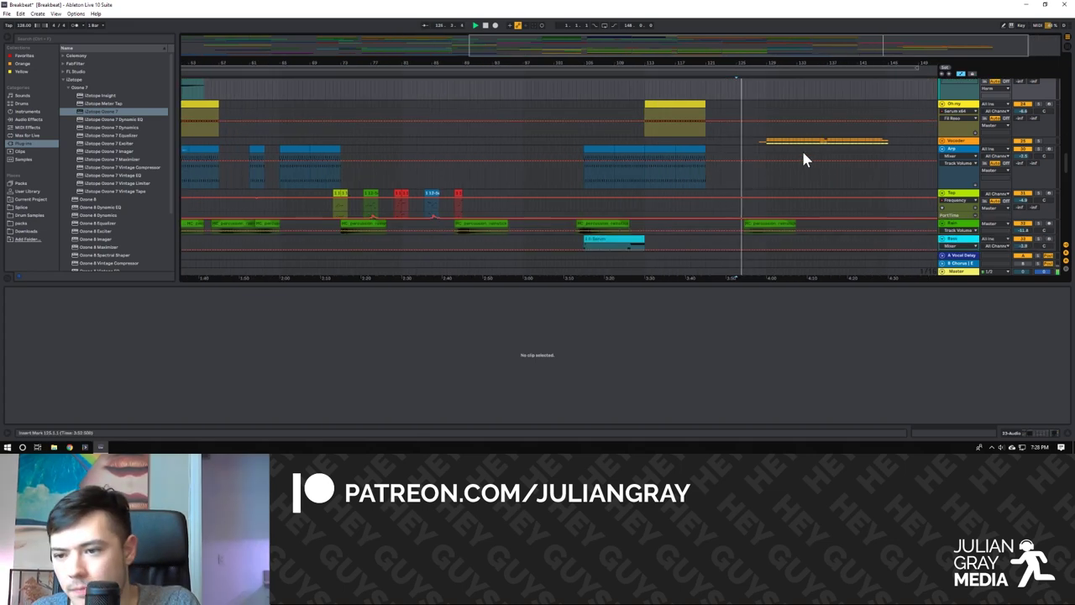
scroll(802, 148, up, 5)
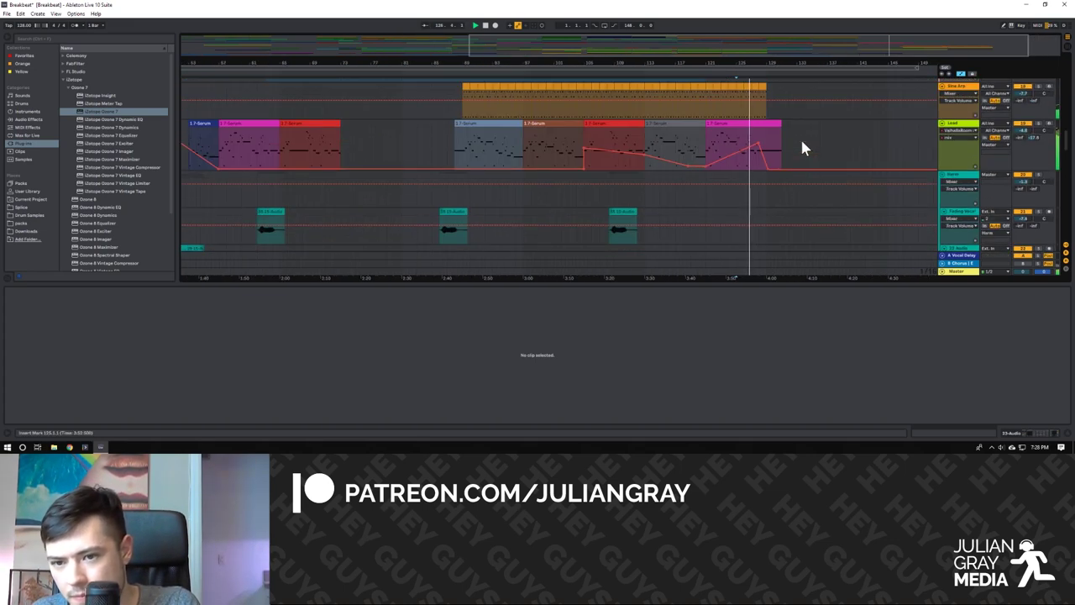
click(765, 138)
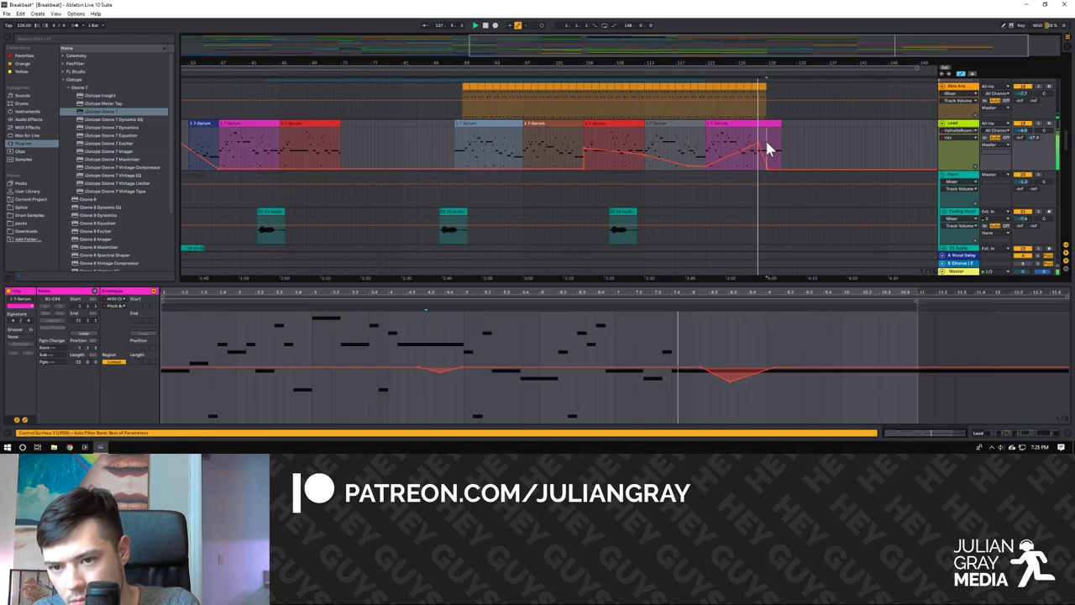
Play the arrangement from bar 127, near the end of the Lead's final clip, and locate the Vocoder group's tracks.
click(766, 121)
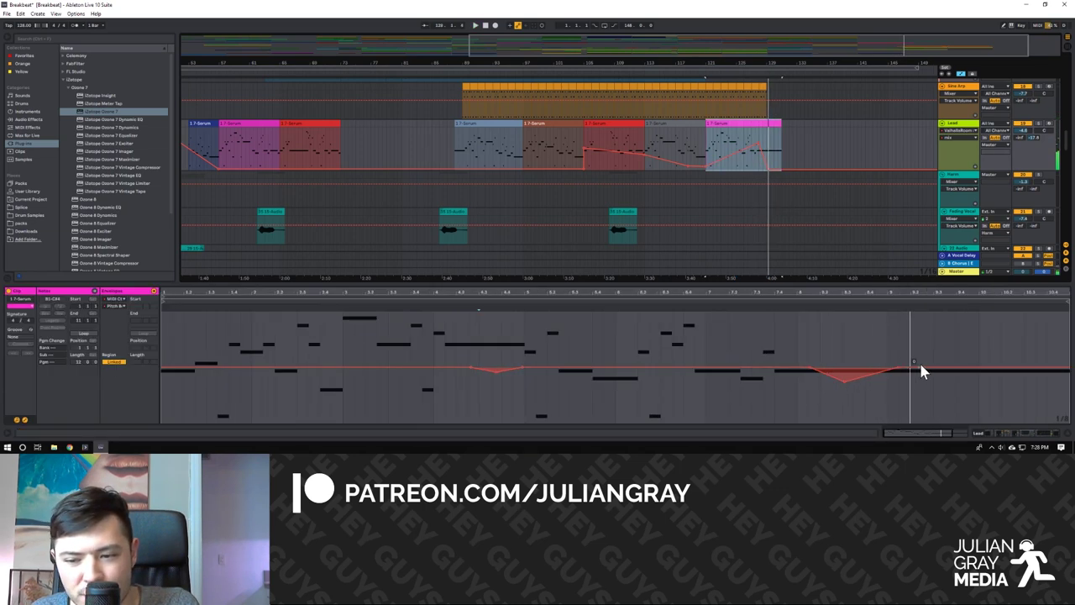
click(754, 129)
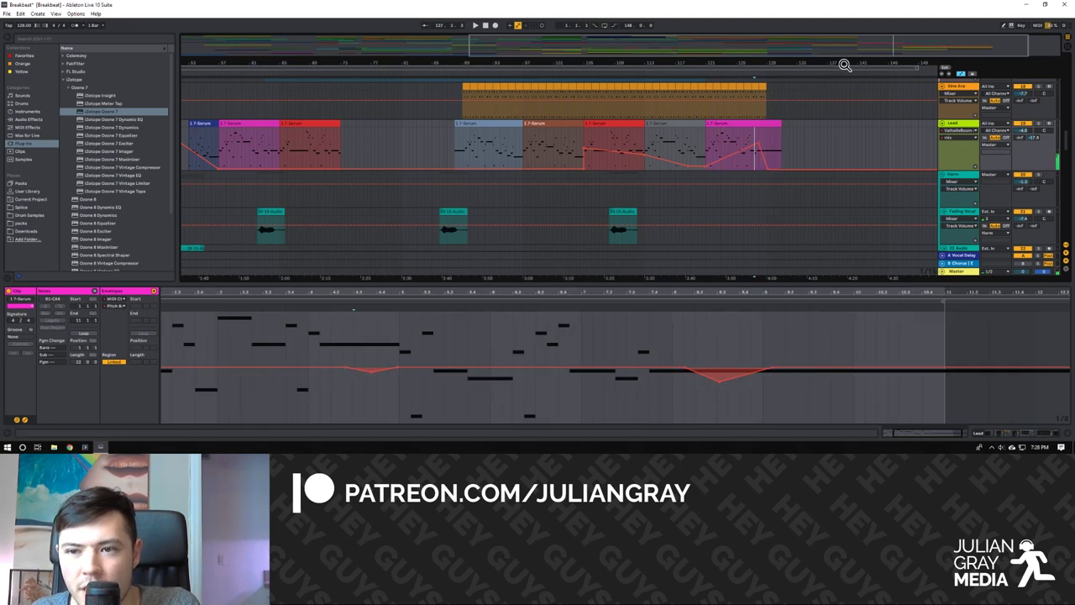
key(space)
scroll(764, 150, down, 5)
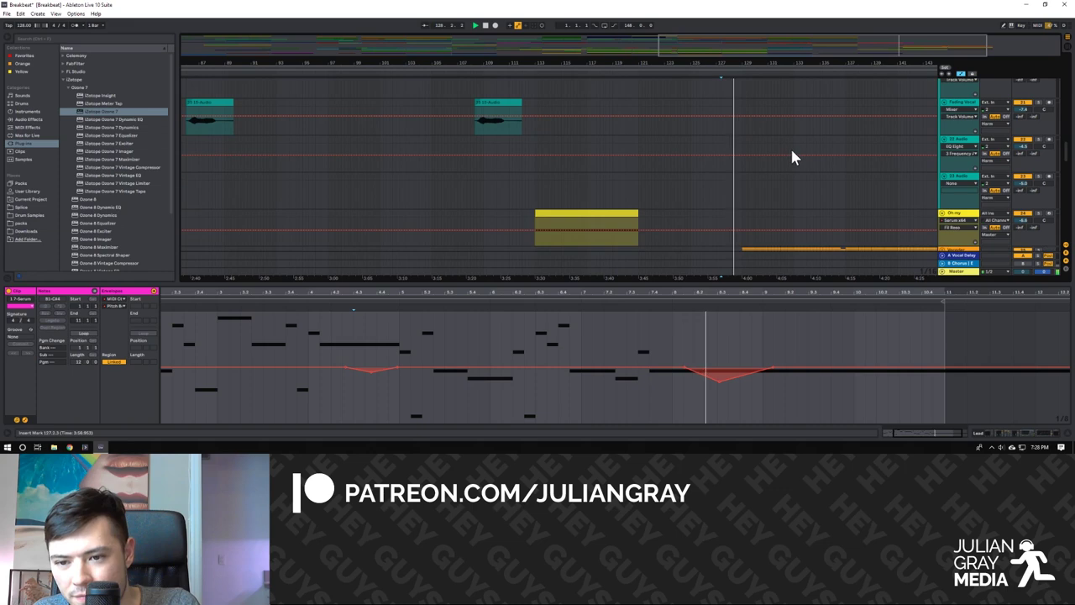
scroll(858, 195, down, 3)
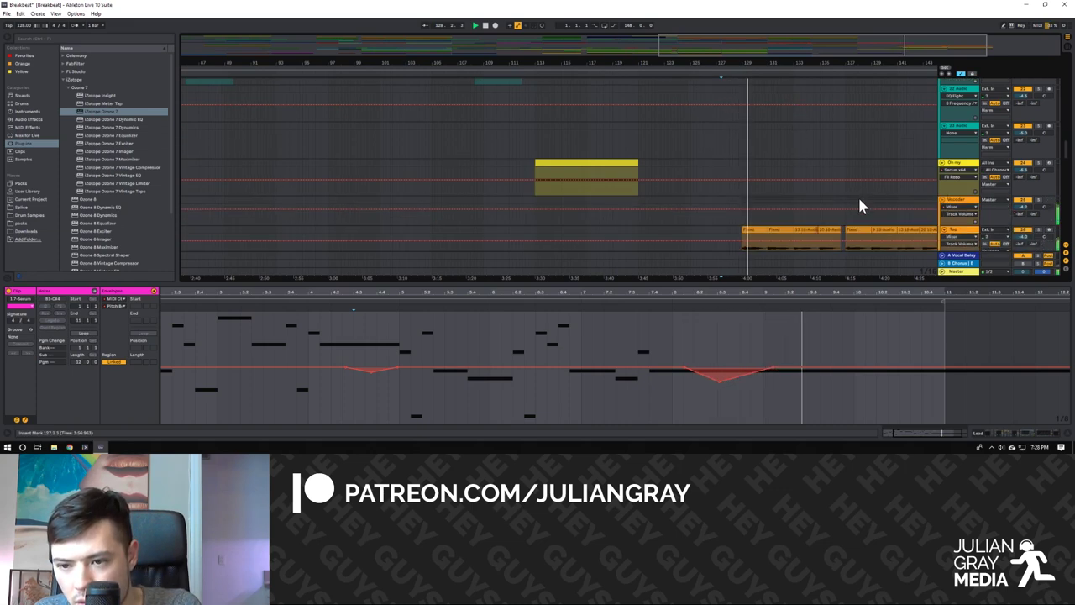
scroll(858, 195, down, 3)
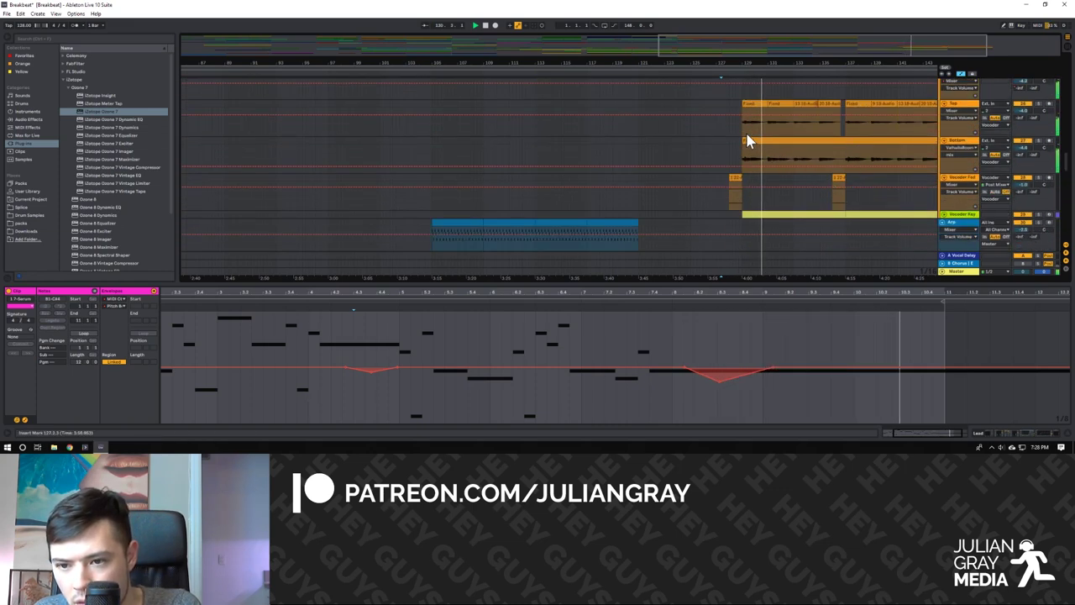
Bring up the waveforms of the Bottom track's clip and one of the Top track's clips in the Vocoder group during playback.
click(740, 152)
scroll(924, 137, right, 5)
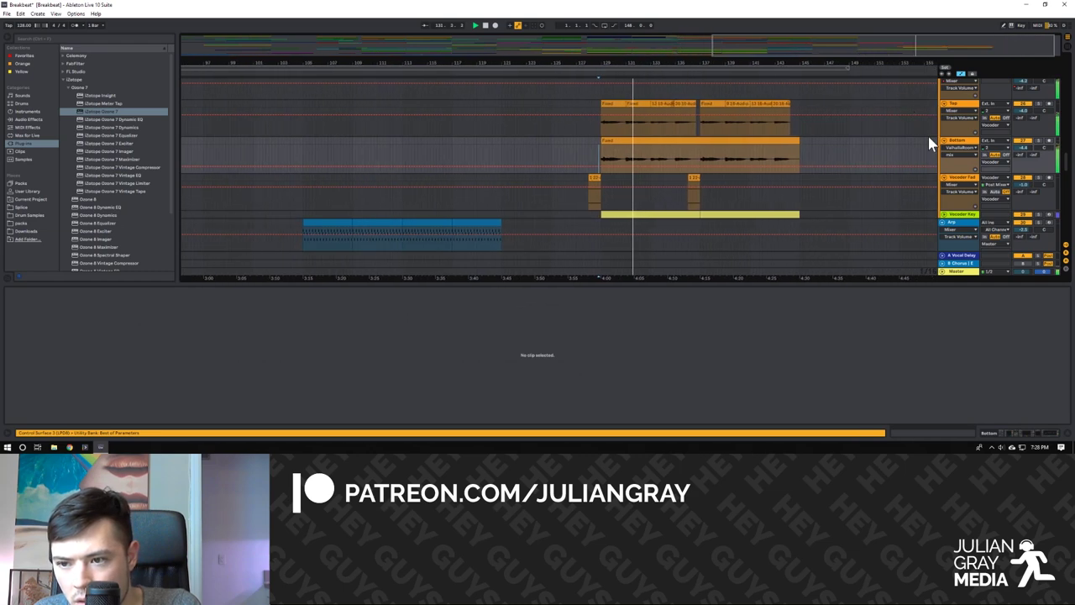
click(673, 151)
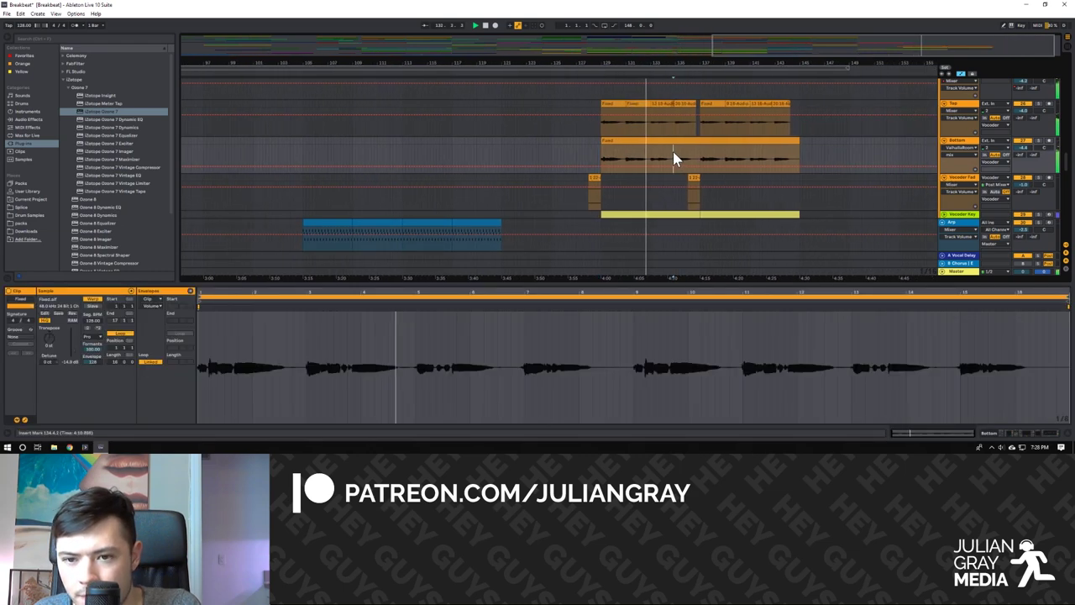
scroll(673, 155, up, 1)
click(675, 147)
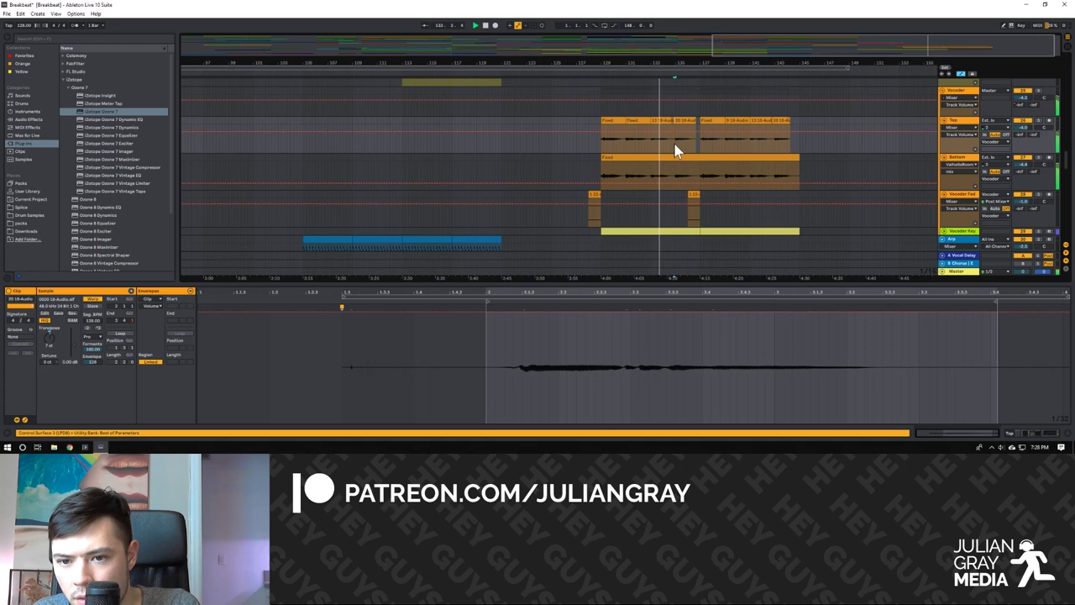
scroll(697, 150, up, 1)
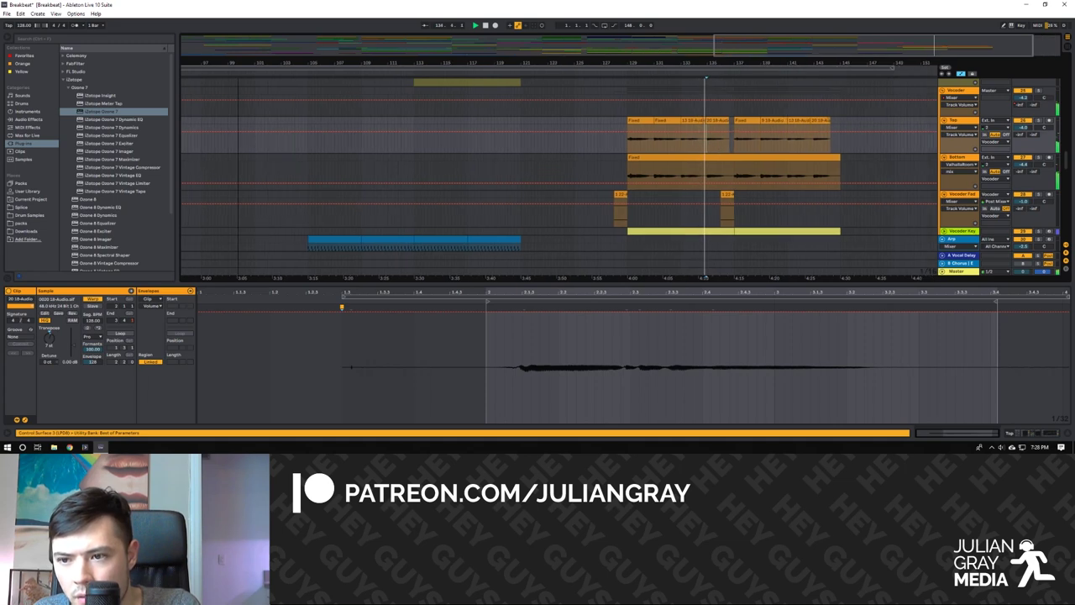
Mark bar 128 on the Top track with playback stopped, and bring up the track's effect chain.
click(707, 156)
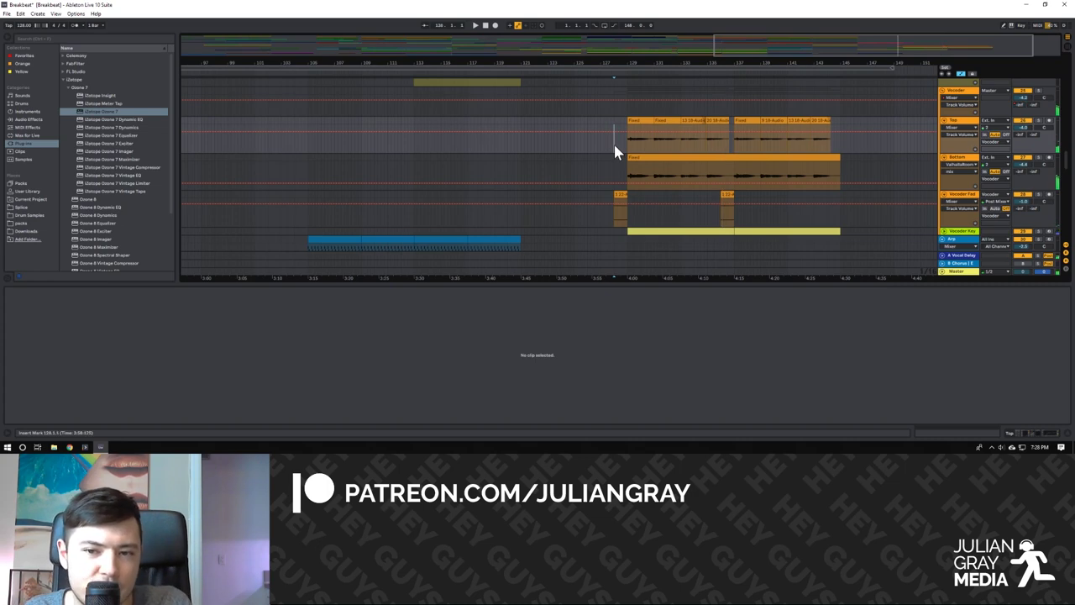
scroll(615, 148, down, 2)
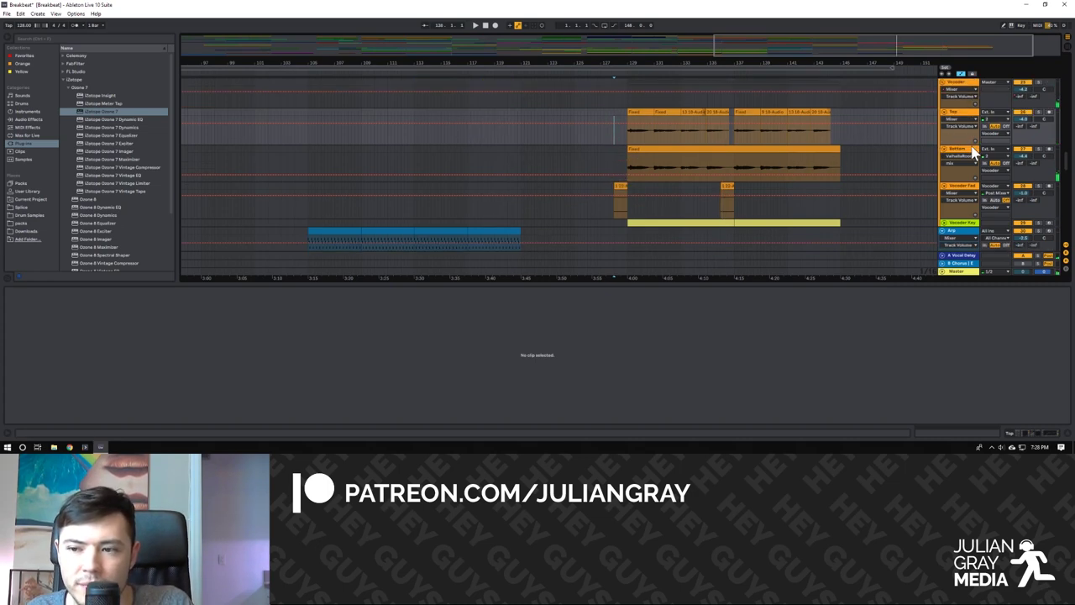
scroll(967, 153, up, 2)
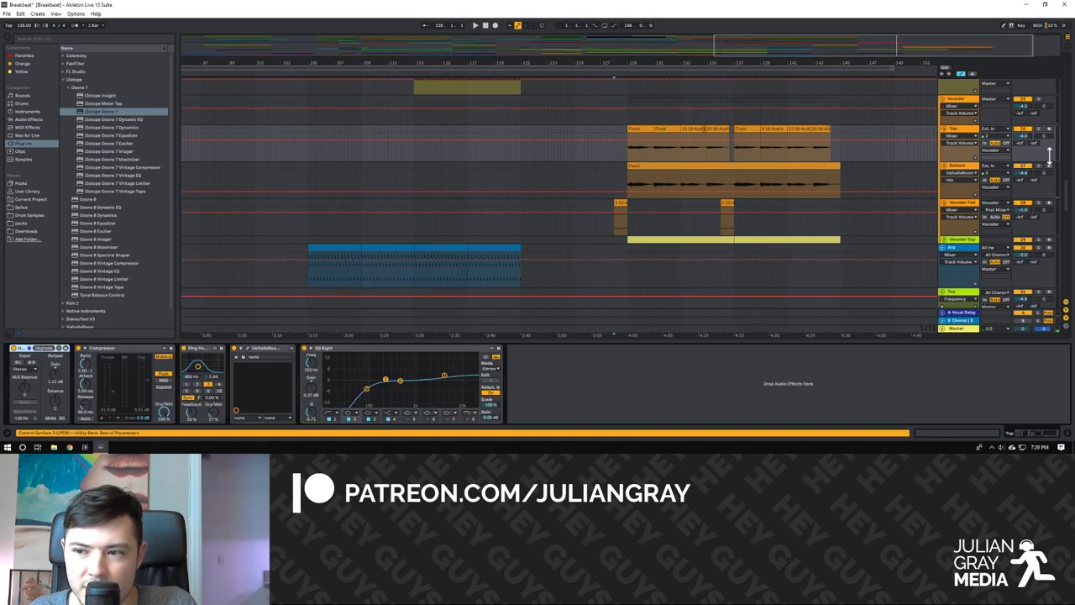
Audition the soloed Bottom track from just before bar 129 and compare its effect chain with the Top track's.
click(625, 173)
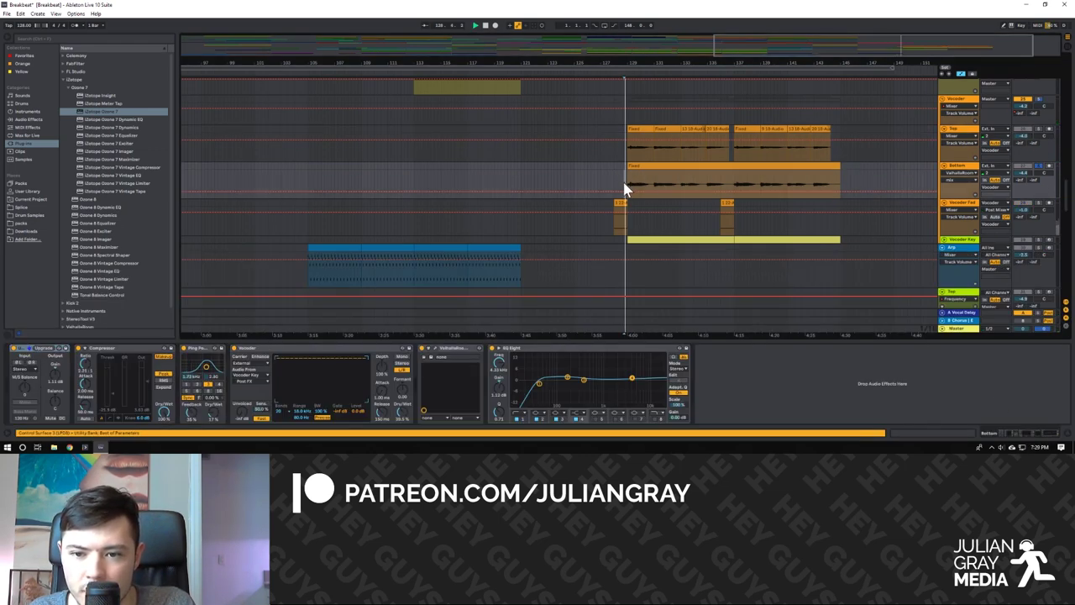
key(space)
click(636, 166)
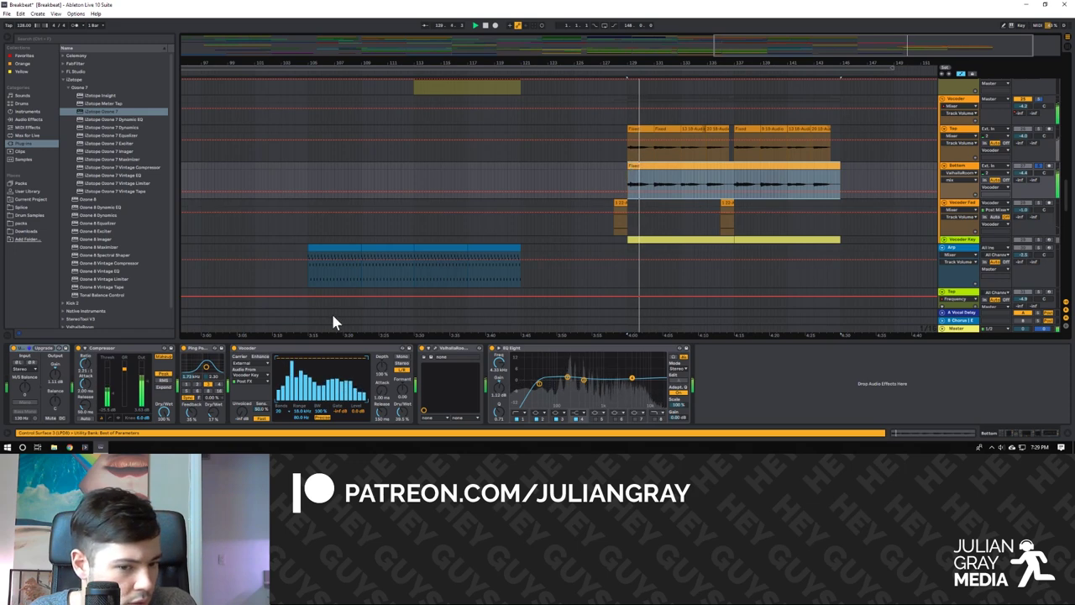
click(641, 153)
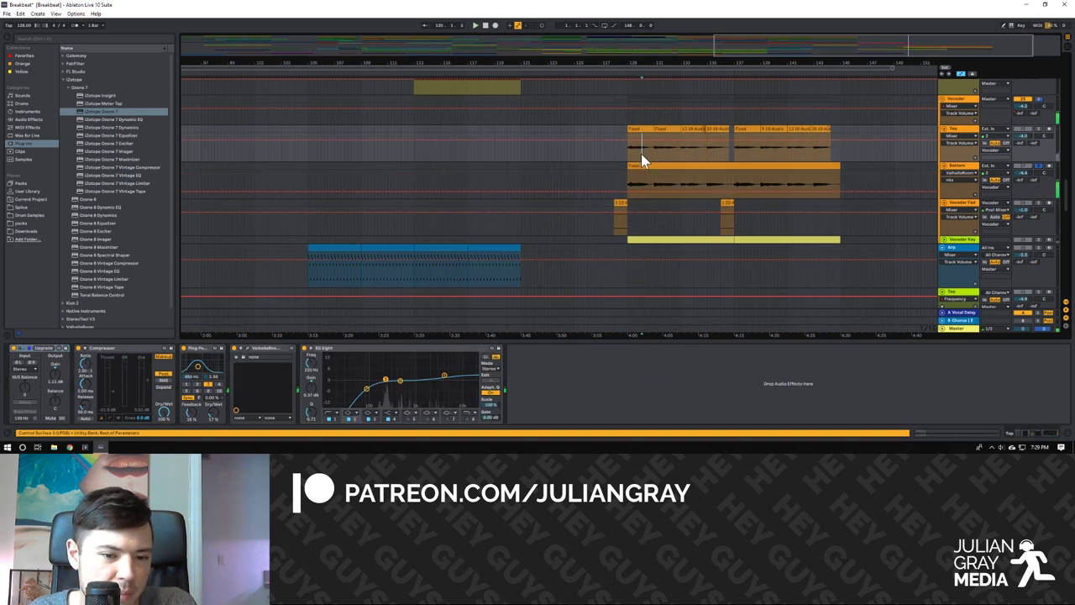
click(643, 164)
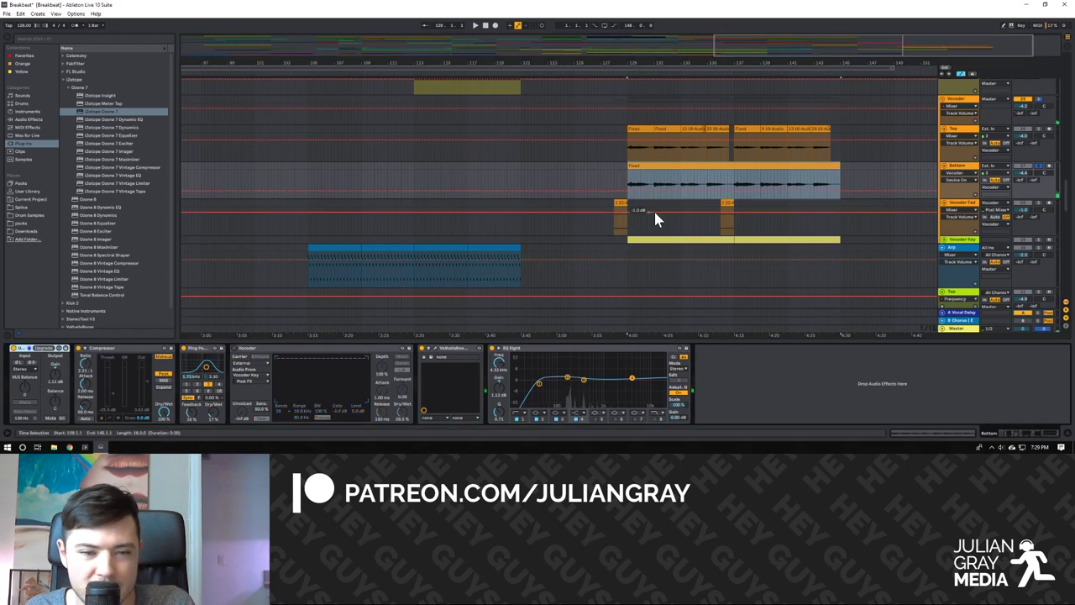
Play the Bottom track from the start of its clip with its Vocoder switched off, and select the Vocoder device.
click(630, 176)
key(space)
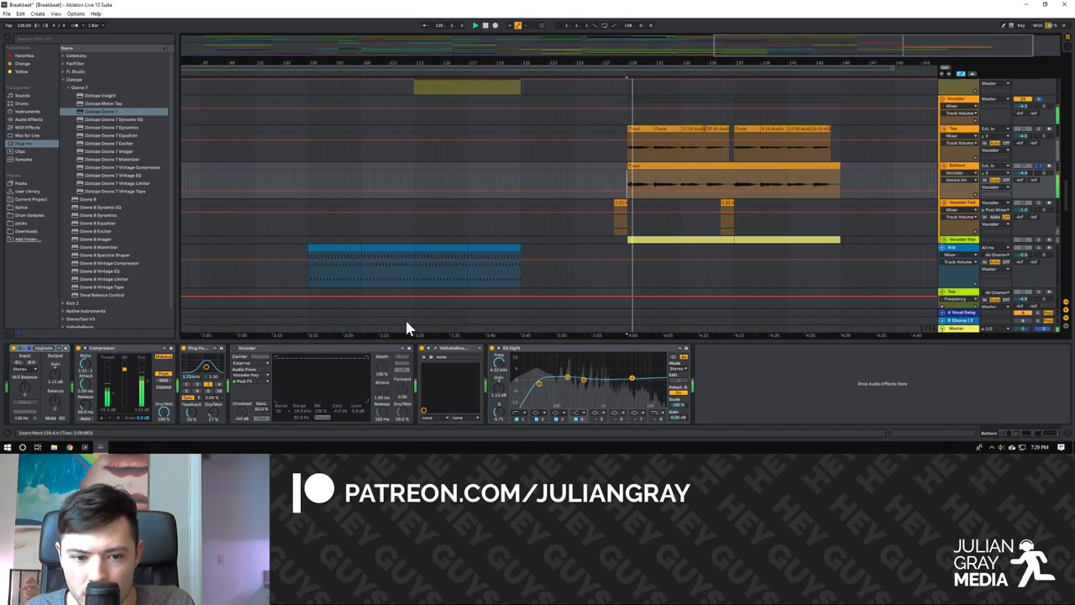
click(255, 352)
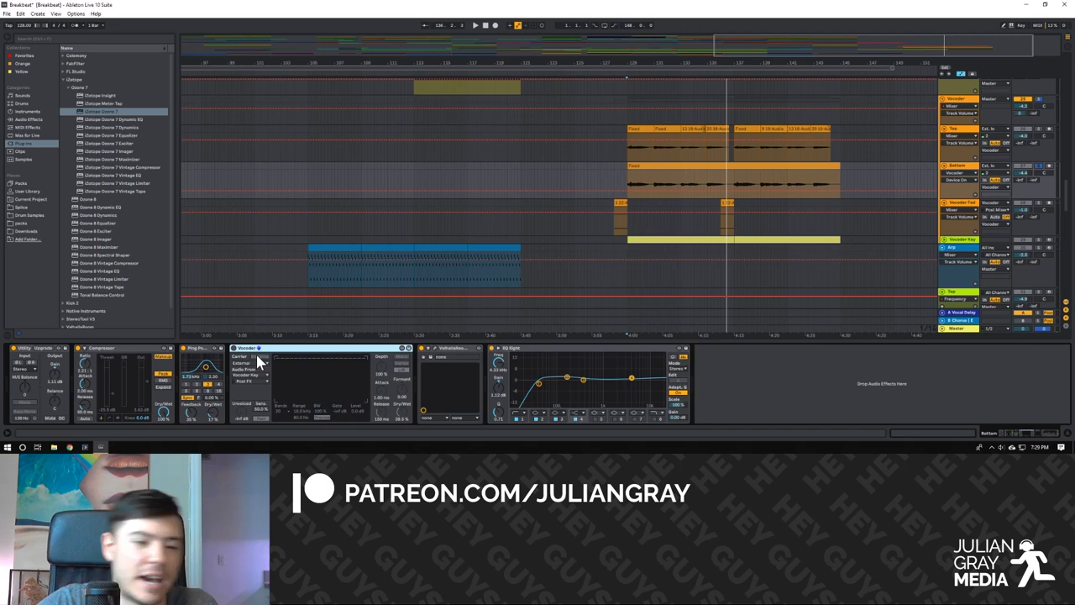
Resume the Bottom track from bar 136 and review its ping pong delay and ValhallaRoom reverb settings.
click(728, 178)
key(space)
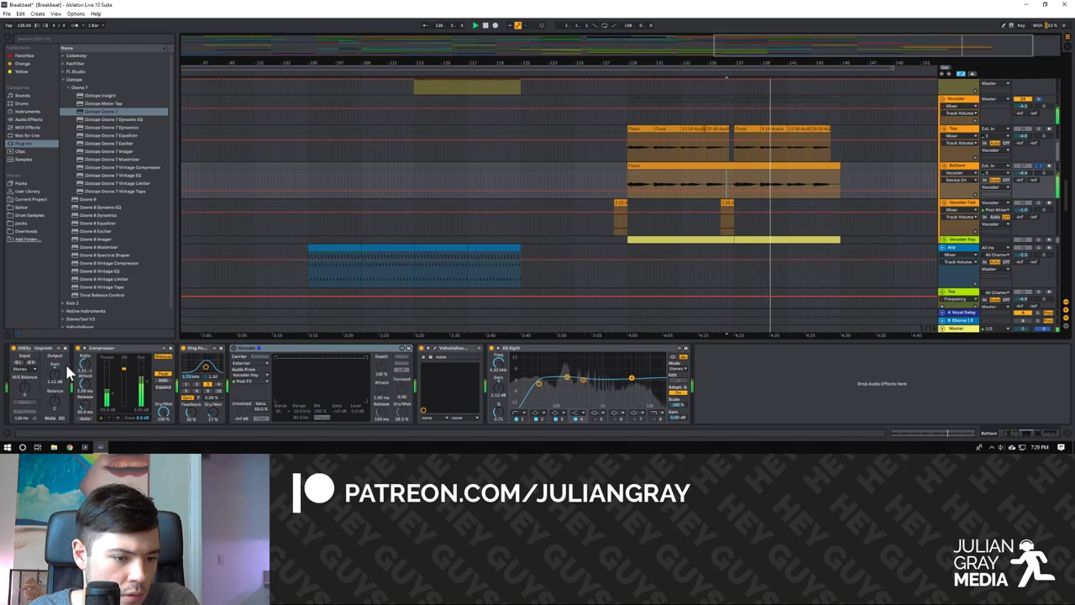
click(205, 361)
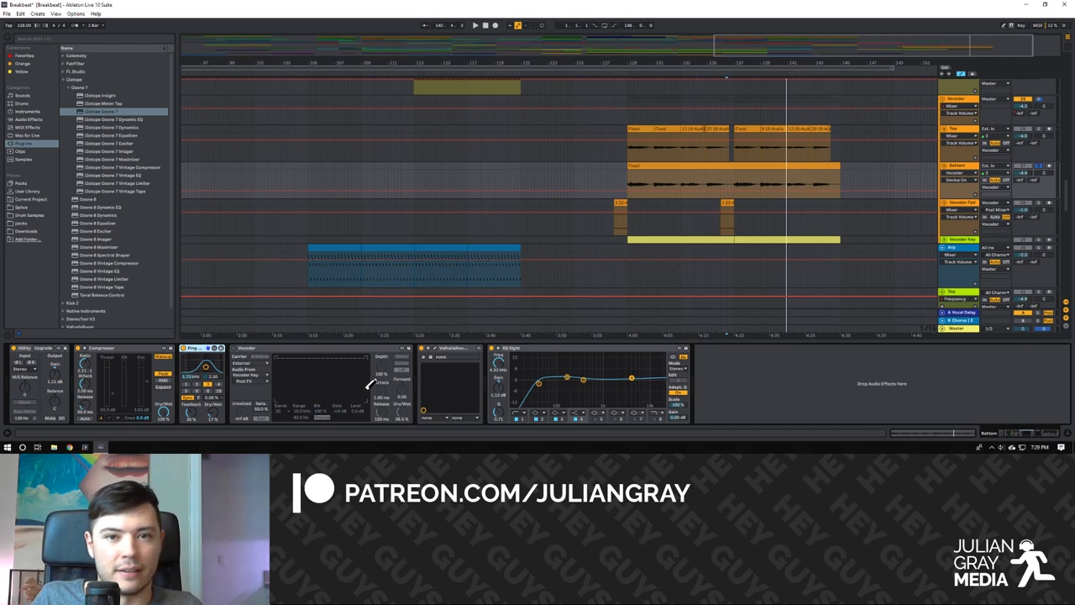
click(433, 354)
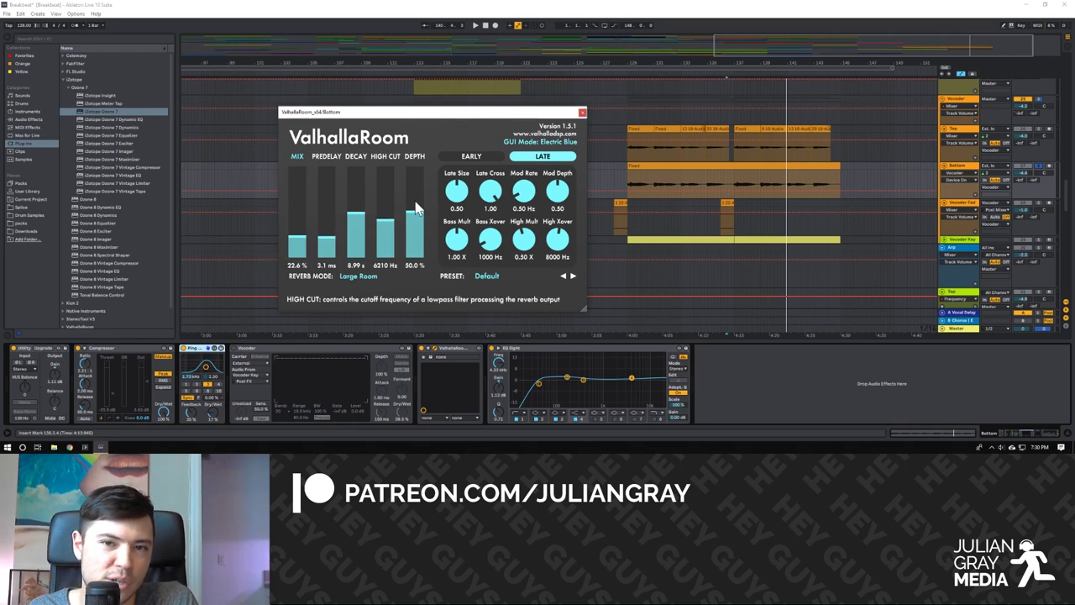
click(582, 112)
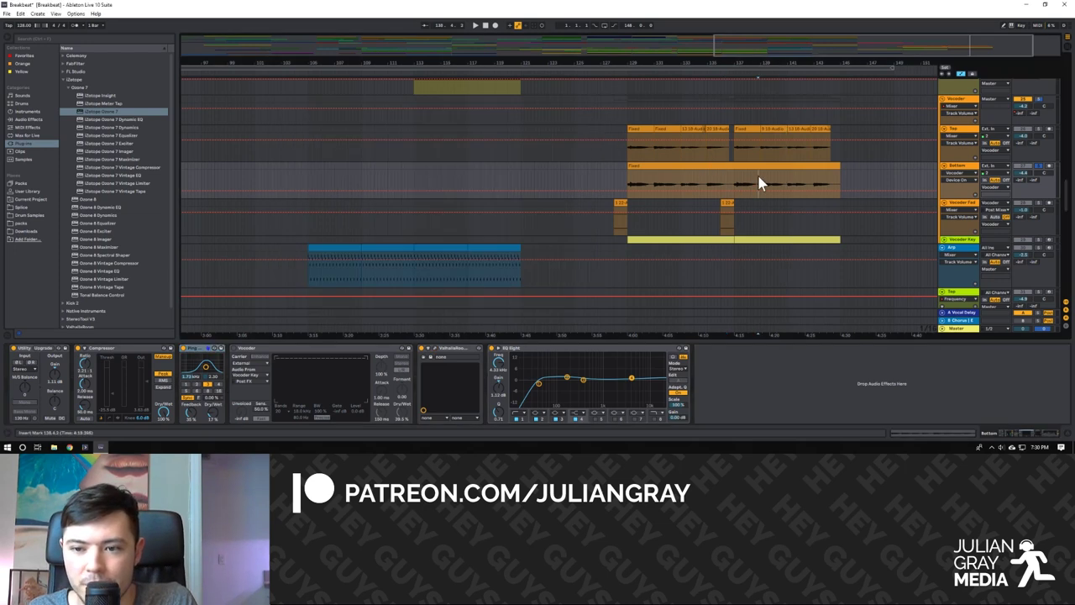
Switch the Bottom track's Vocoder back on, and unfold and enlarge the Vocoder Key track to show its notes.
click(236, 353)
click(269, 356)
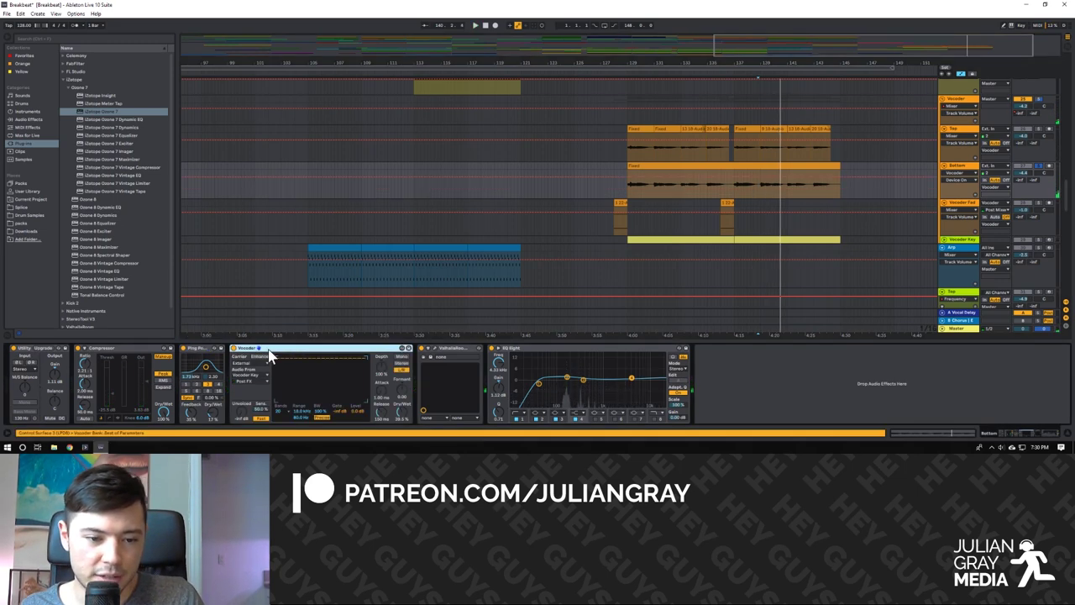
scroll(873, 200, up, 1)
click(944, 259)
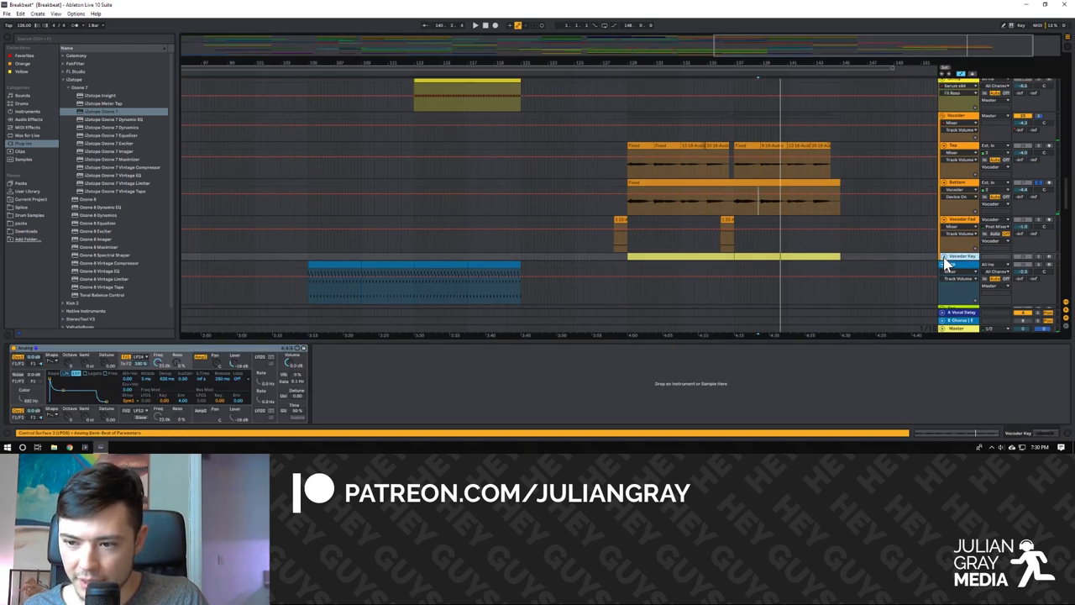
scroll(947, 264, down, 1)
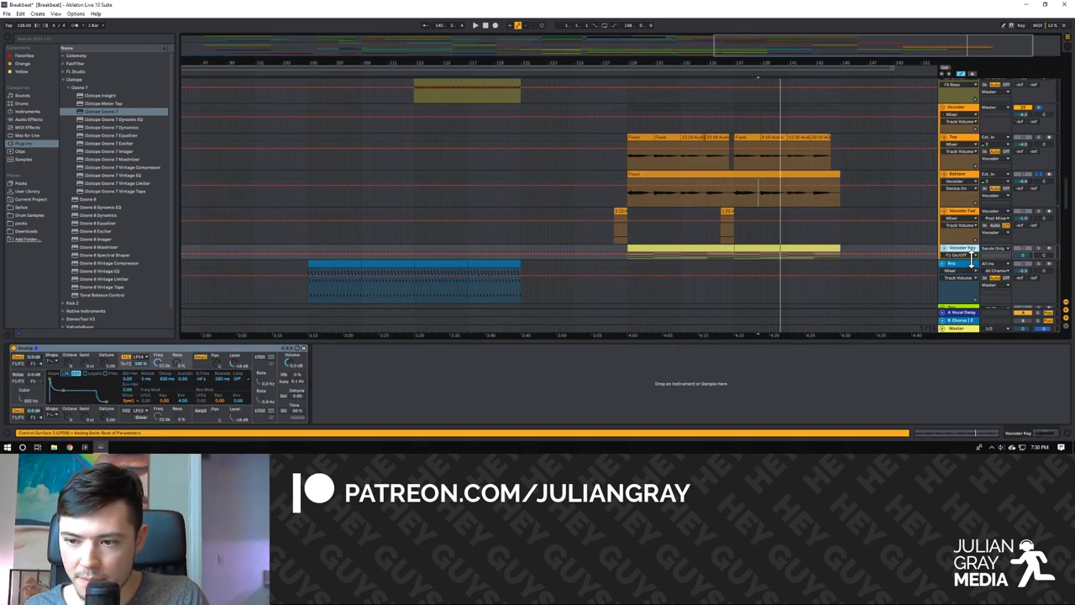
drag(972, 259, 972, 309)
scroll(796, 246, down, 1)
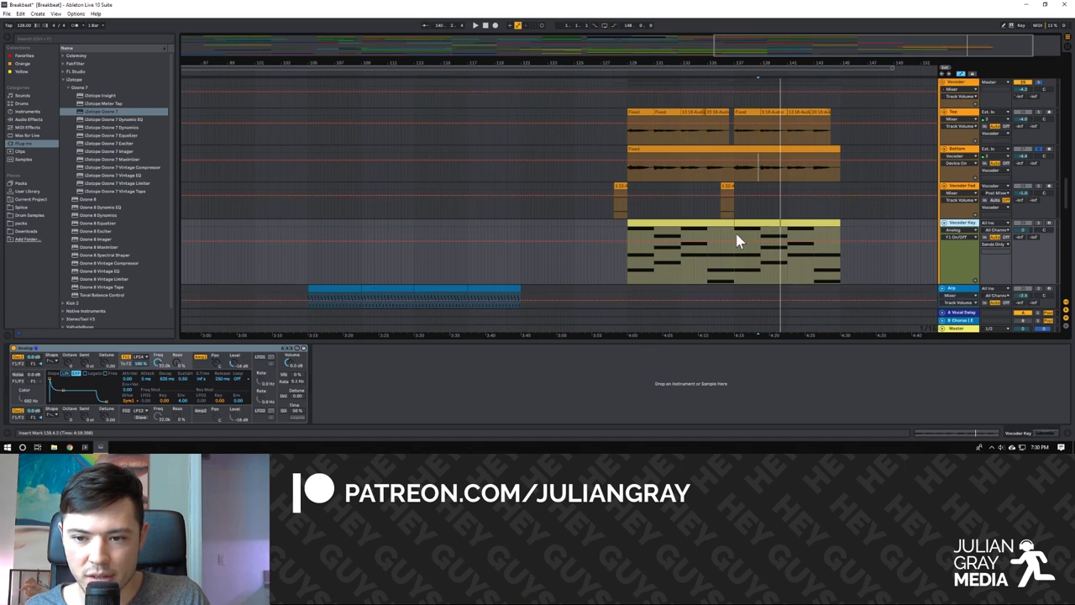
Play from the first Vocoder Key clip at bar 129 and follow its chord changes up to bar 135, then stop playback.
click(665, 223)
key(space)
click(631, 233)
click(631, 221)
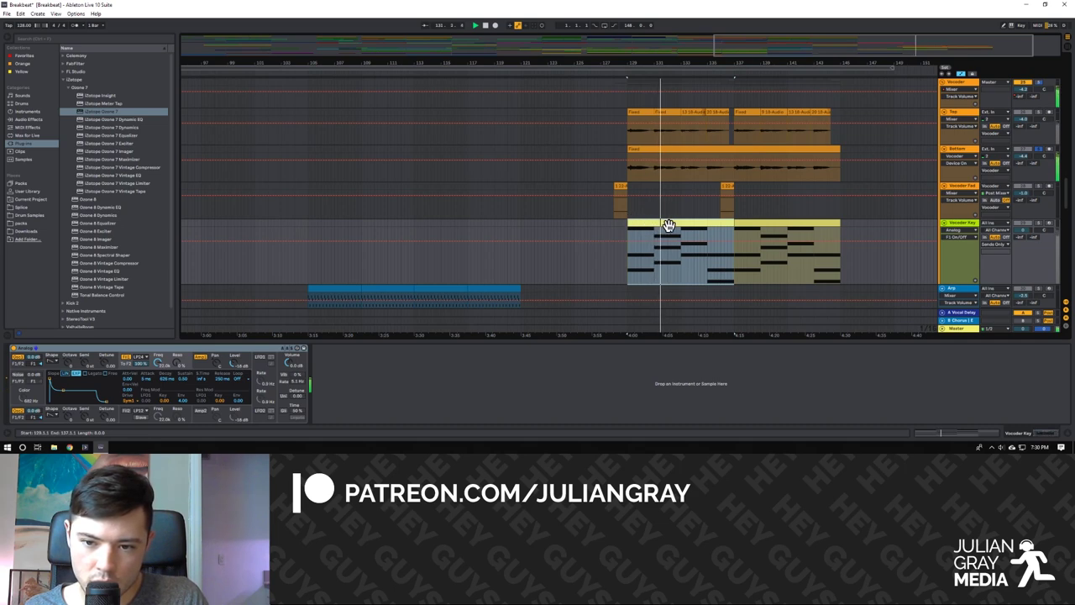
click(658, 236)
click(692, 235)
click(689, 226)
key(ctrl+z)
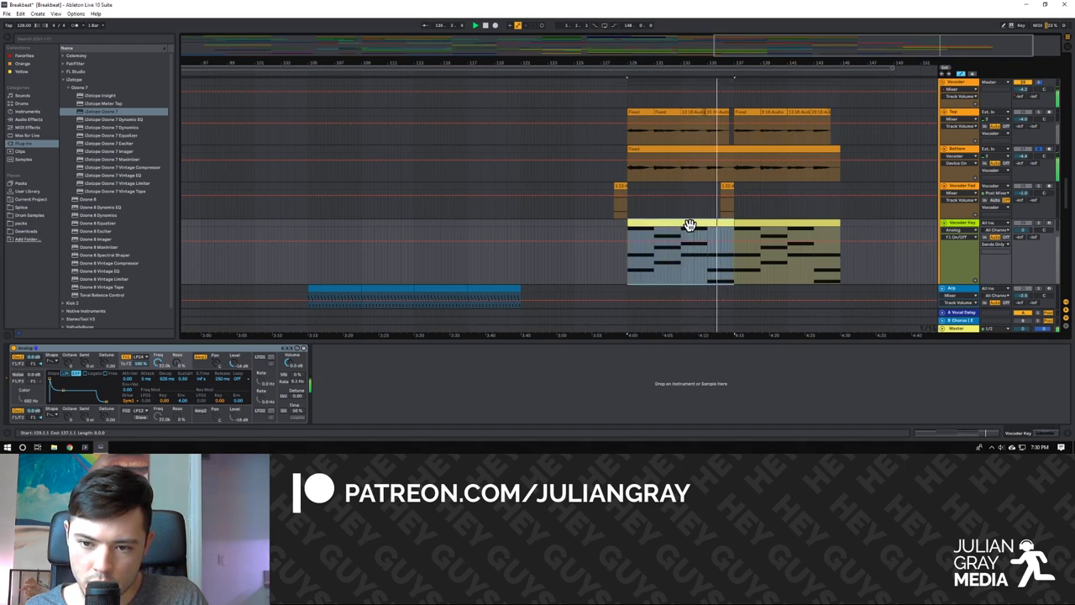
click(708, 236)
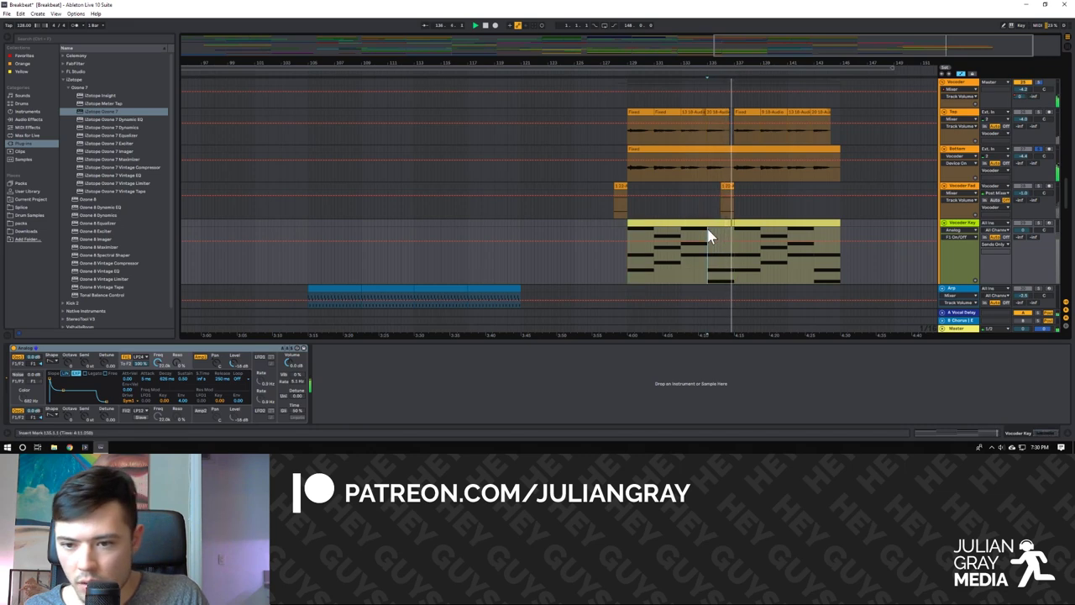
click(702, 223)
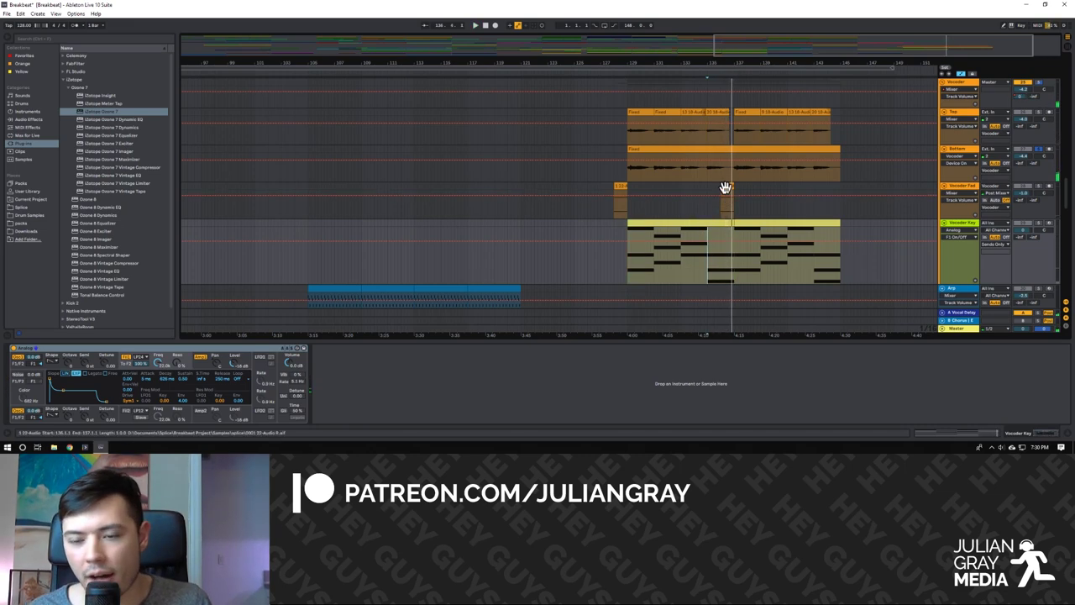
click(703, 234)
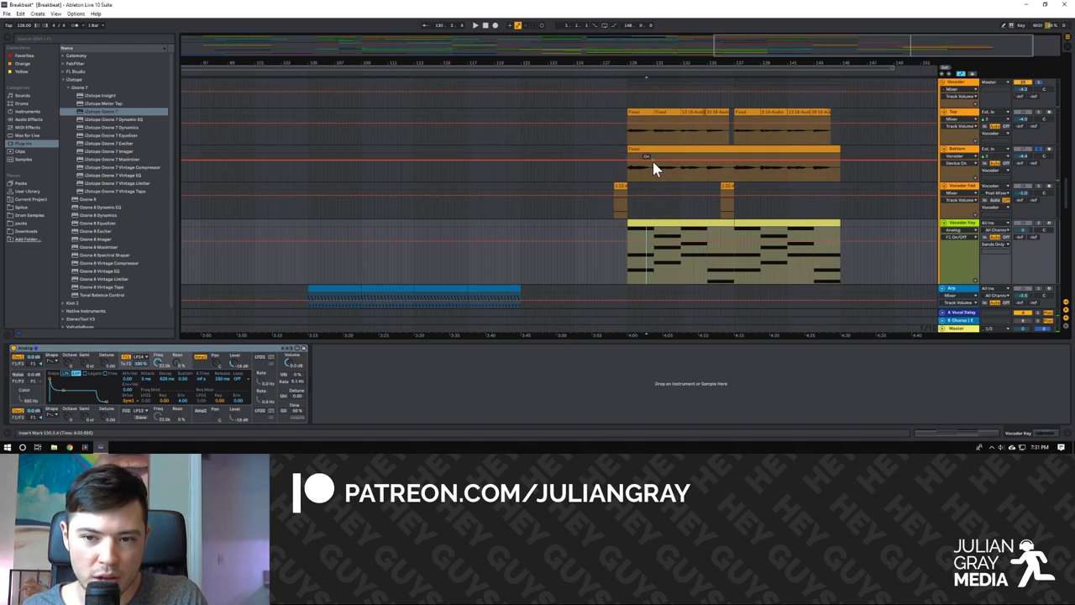
Play the Bottom track from bar 129 through its active Vocoder, tracing the Vocoder Key chords into the second clip at bar 137.
click(630, 178)
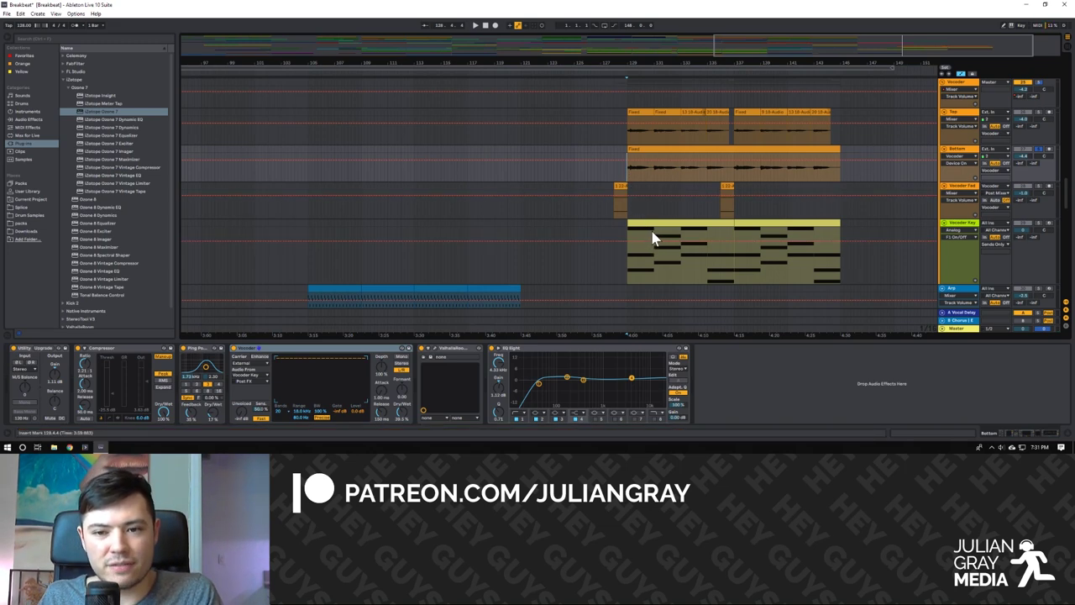
key(space)
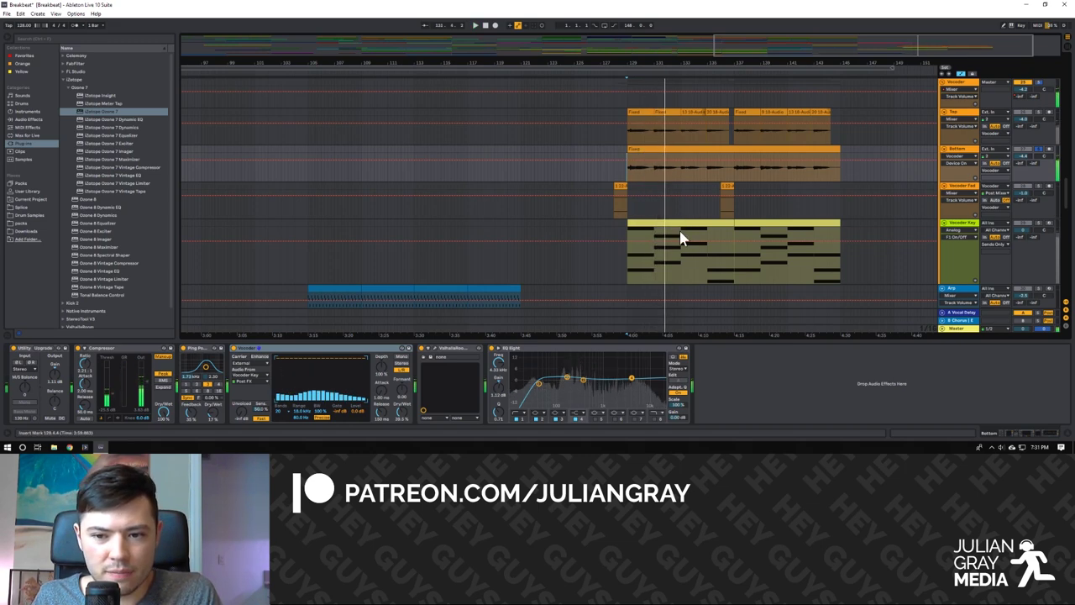
click(680, 238)
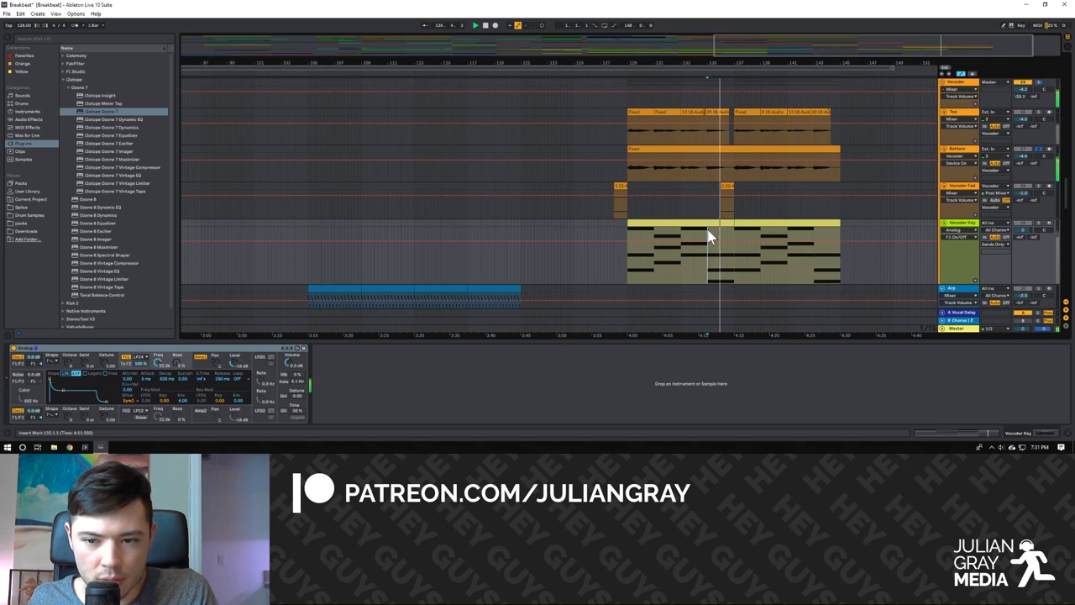
click(758, 224)
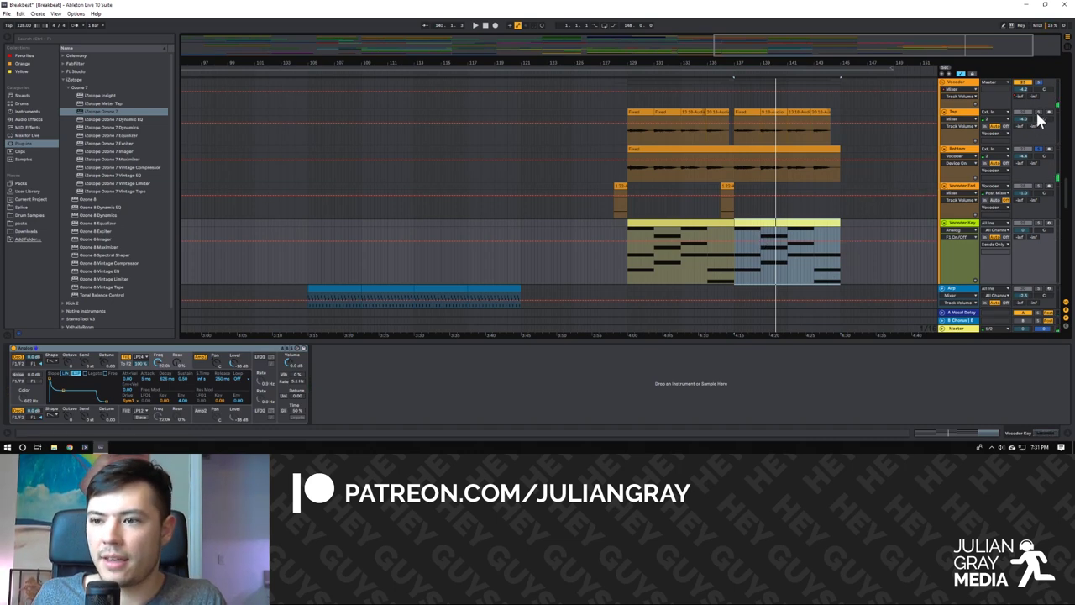
Solo the Top track, play it from bar 129, and open its first clip to inspect the sample.
click(966, 116)
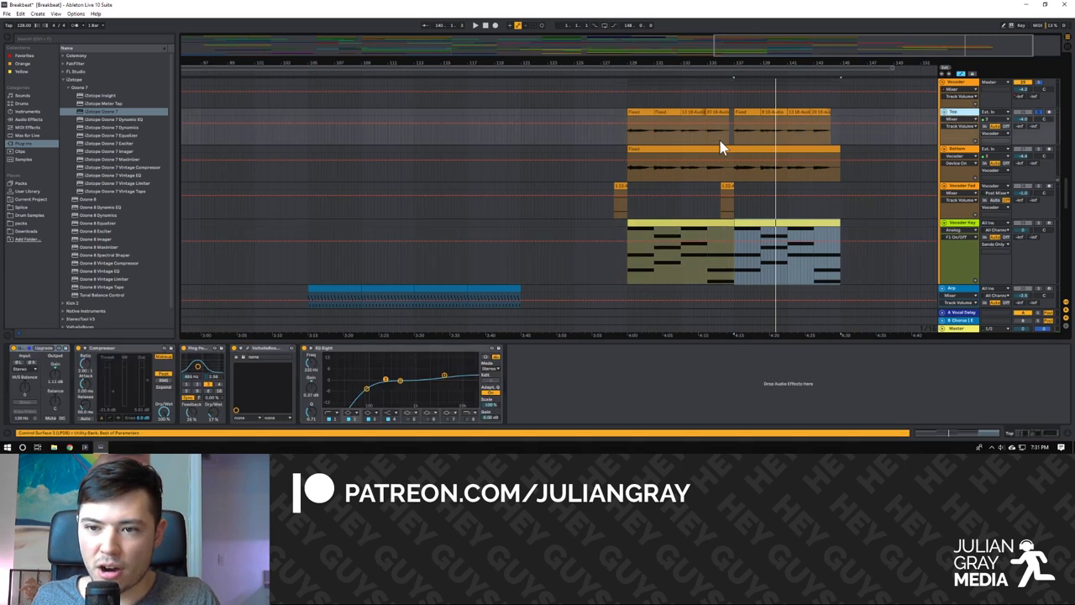
click(628, 141)
key(space)
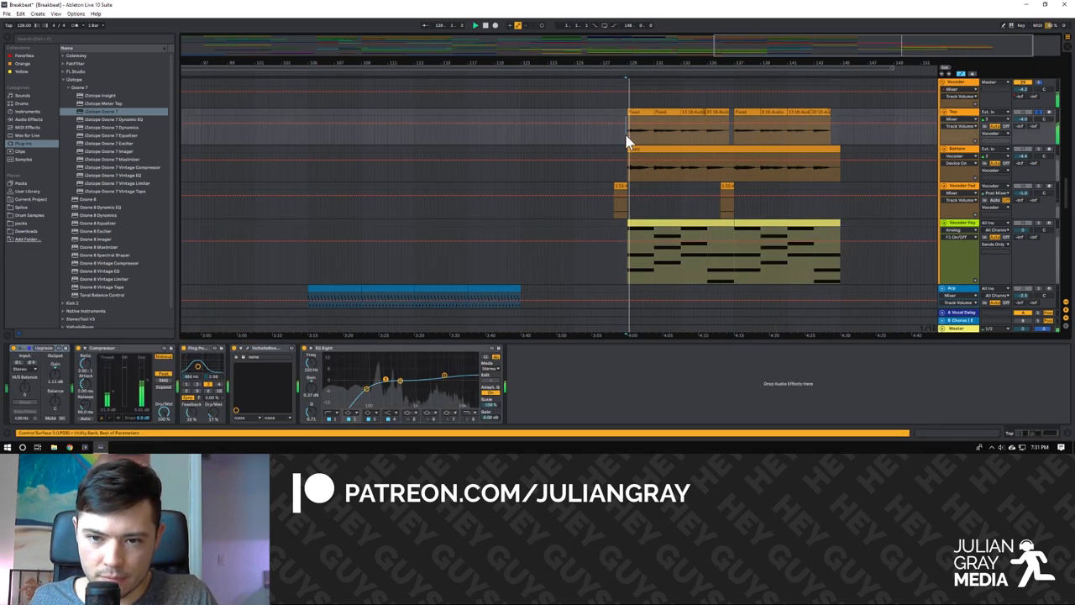
click(644, 113)
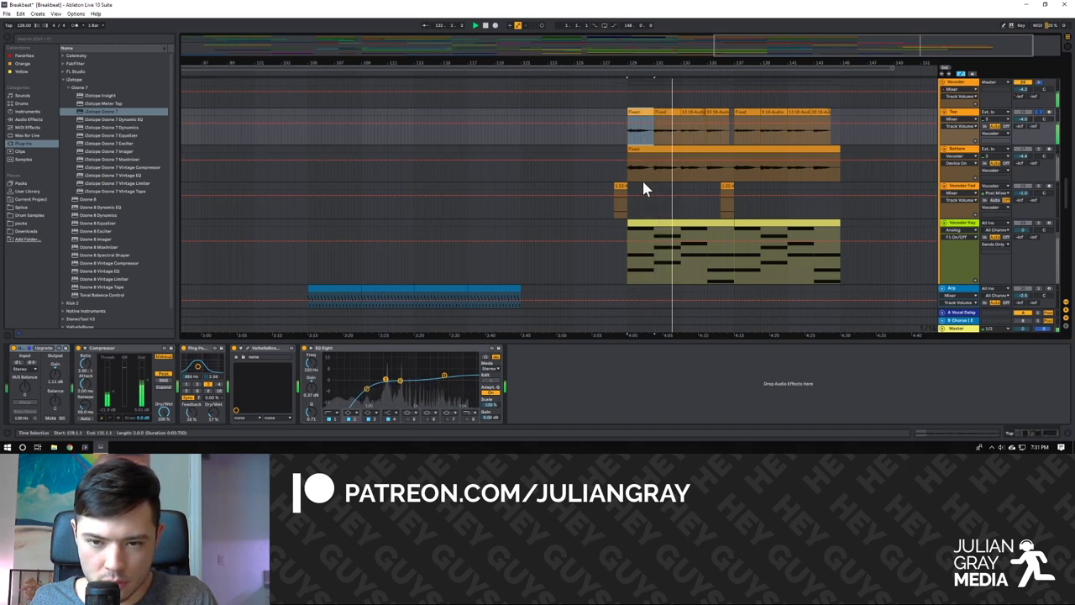
double_click(646, 114)
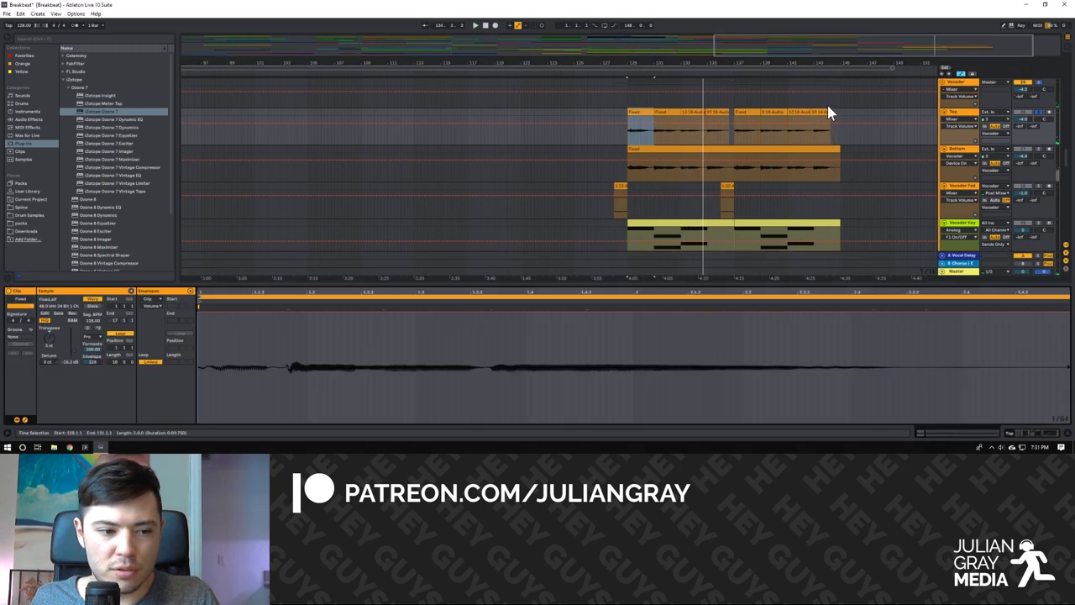
Play the Top and Bottom tracks soloed together from just before bar 129, then stop playback.
click(633, 132)
key(space)
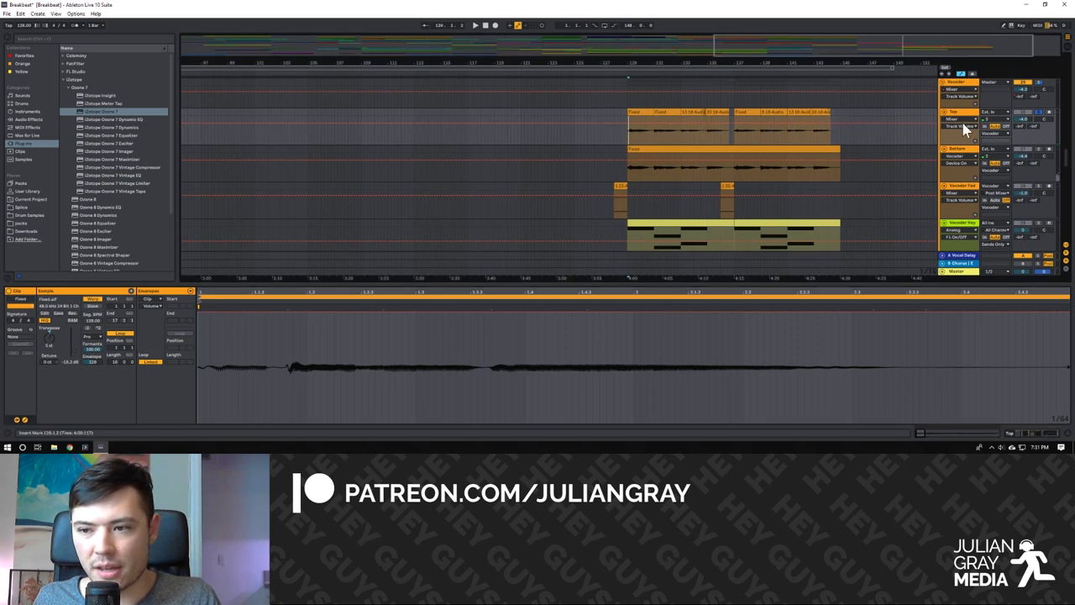
click(625, 135)
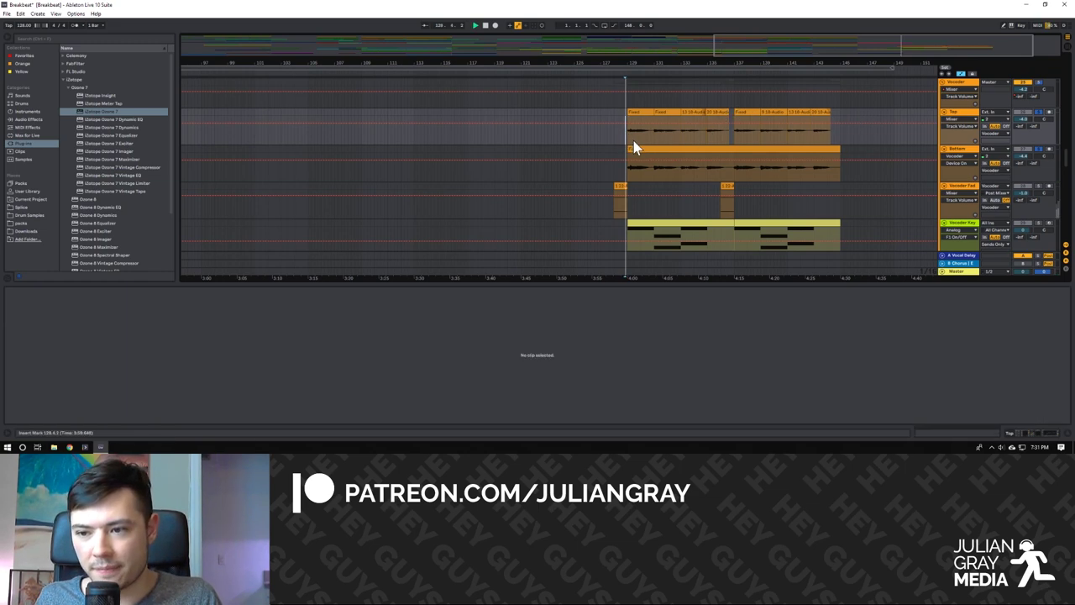
scroll(654, 158, down, 3)
scroll(661, 179, down, 10)
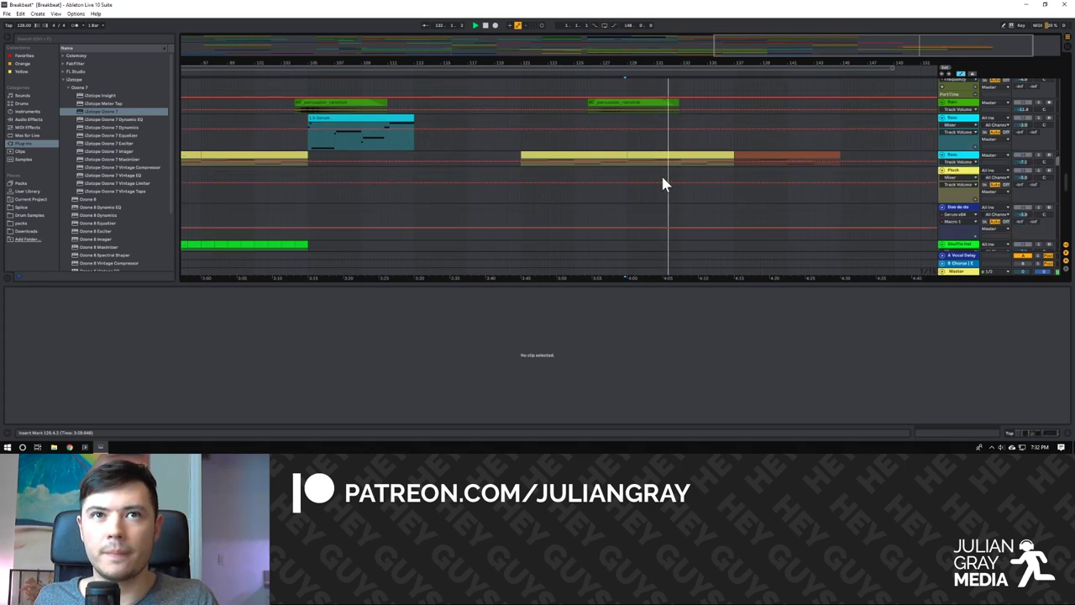
scroll(664, 183, down, 1)
scroll(667, 192, up, 4)
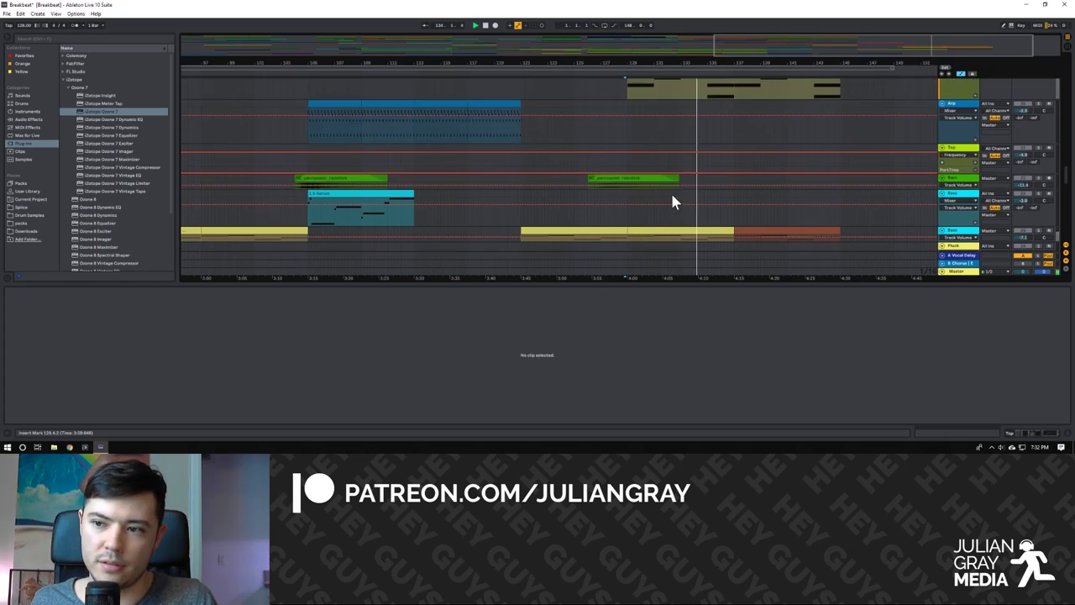
scroll(672, 200, up, 5)
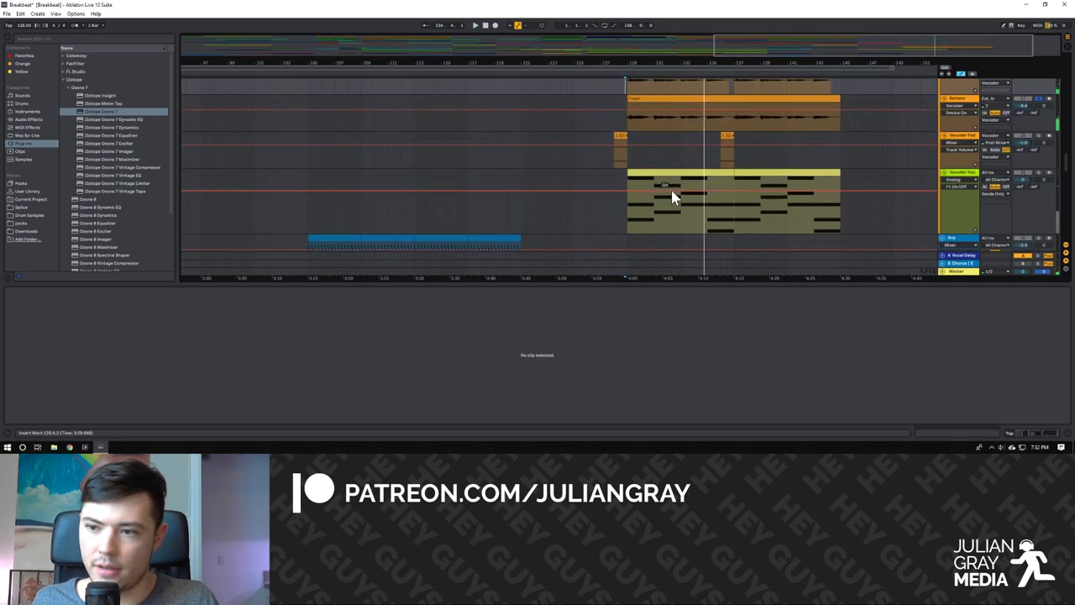
scroll(708, 195, up, 1)
Unfold and enlarge the lower Bass track to show the notes in its clips.
scroll(708, 191, down, 4)
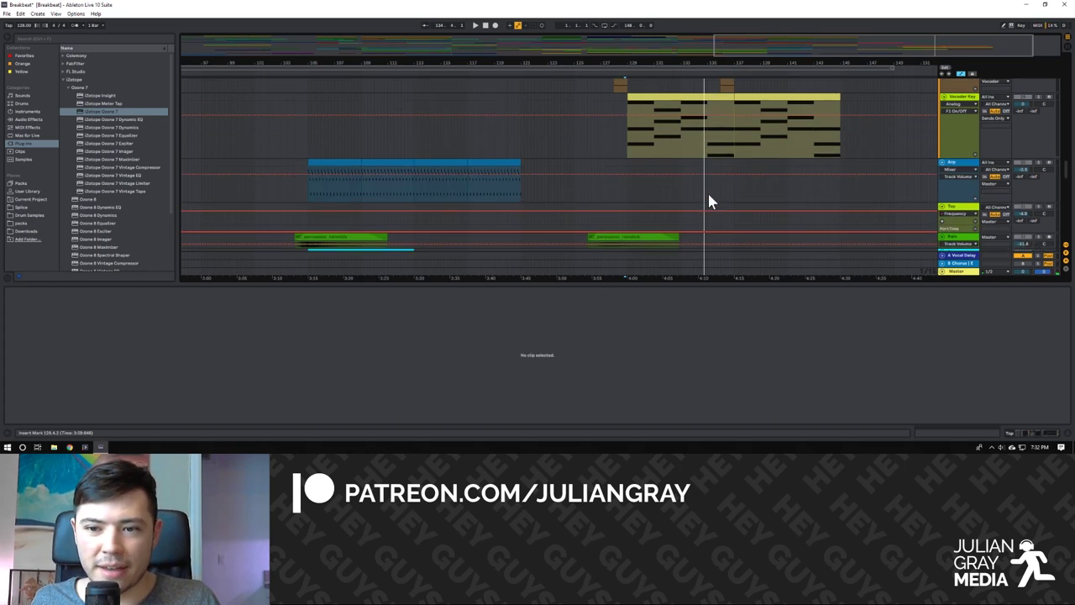
scroll(710, 200, down, 5)
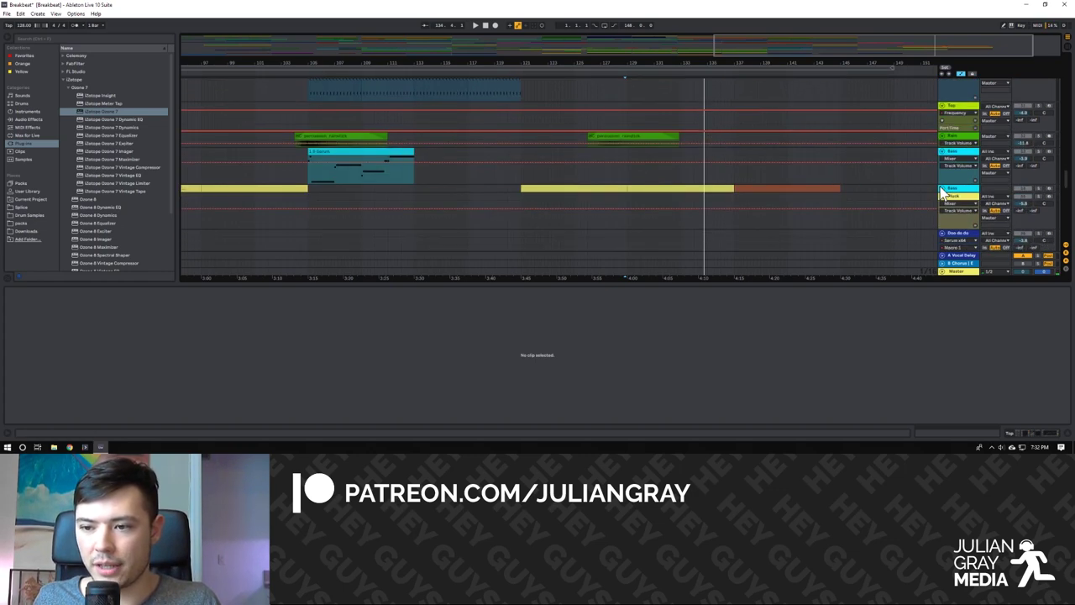
drag(943, 208, 944, 244)
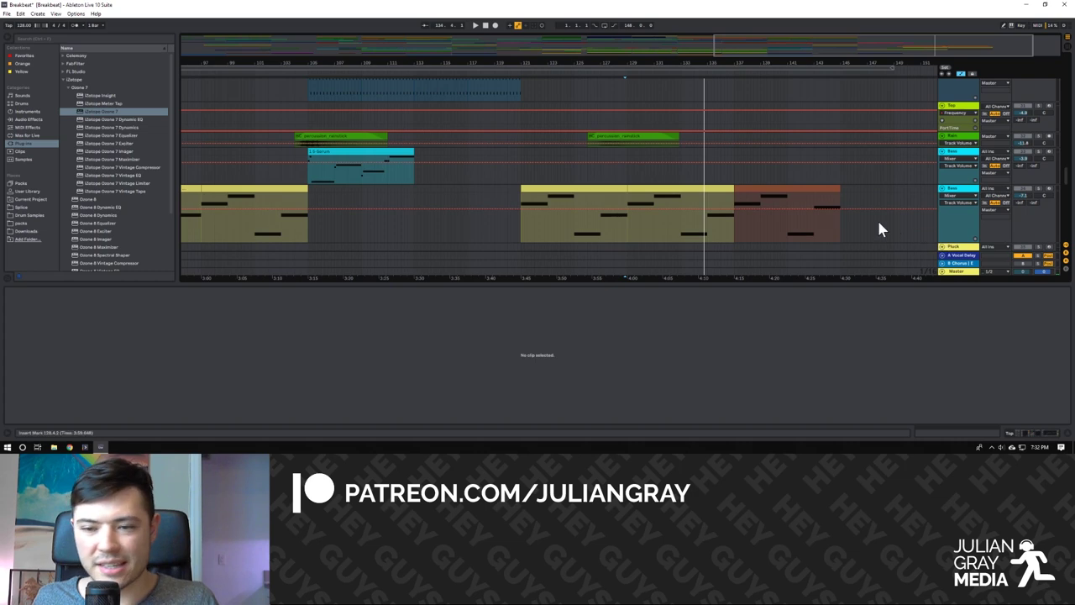
Compare the Bass notes around bar 129 with the first chord in the Vocoder Key clip.
click(715, 236)
click(628, 232)
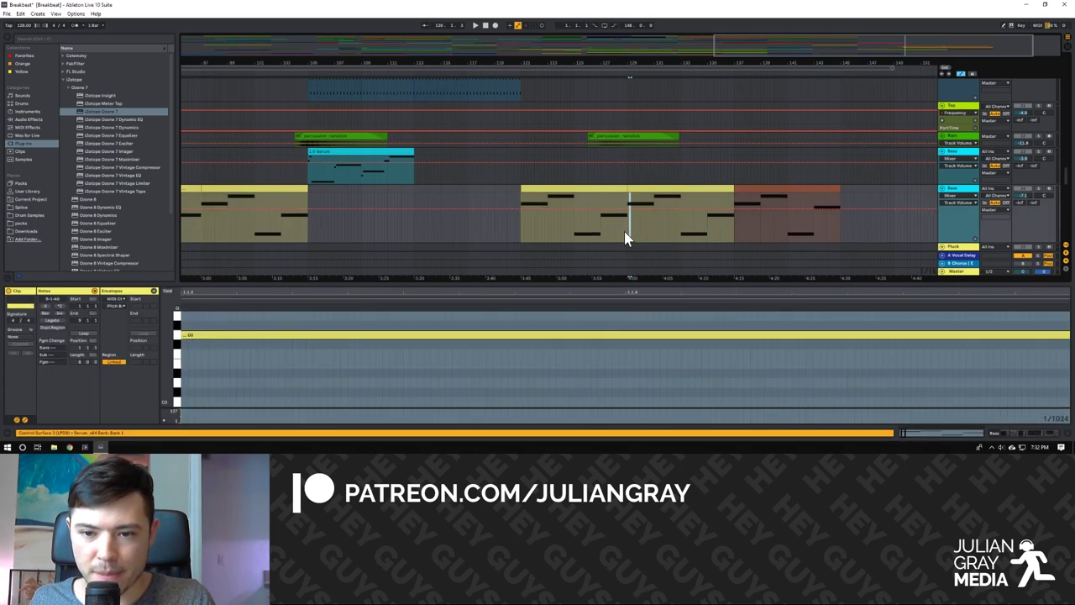
scroll(626, 211, down, 1)
scroll(636, 210, up, 3)
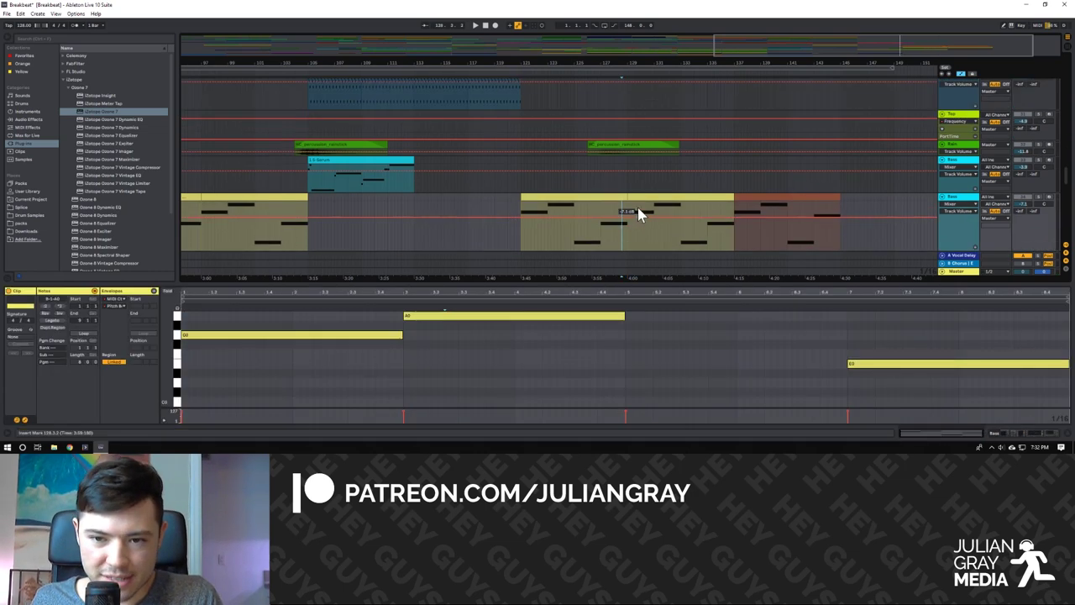
scroll(641, 216, up, 1)
click(630, 156)
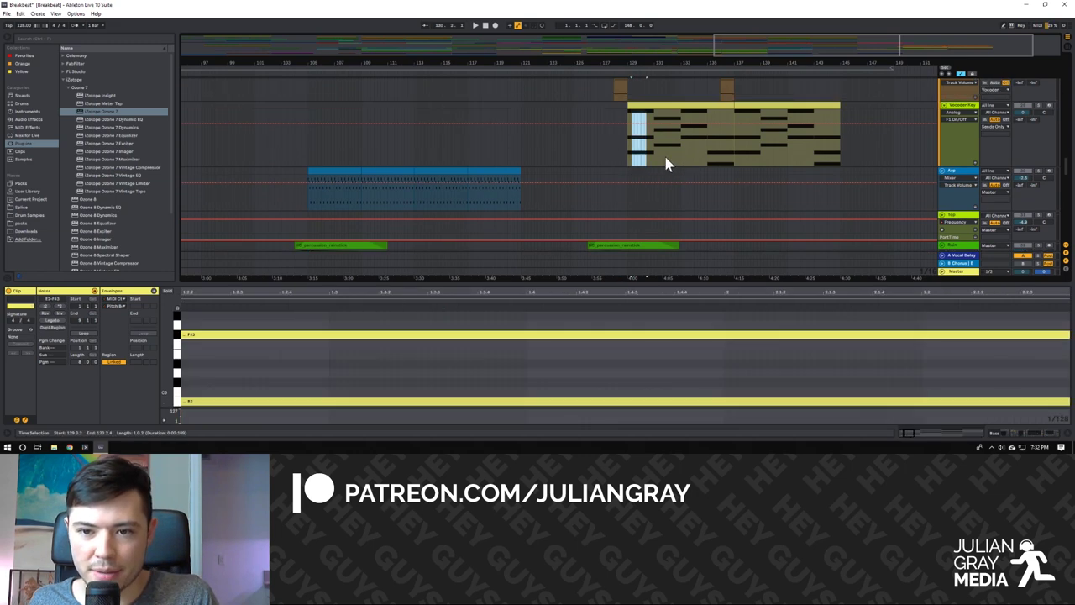
Compare the Vocoder Key chord at bar 133 with the Bass notes from bars 133 to 135.
click(688, 162)
scroll(679, 196, up, 1)
scroll(682, 199, down, 1)
scroll(683, 208, down, 3)
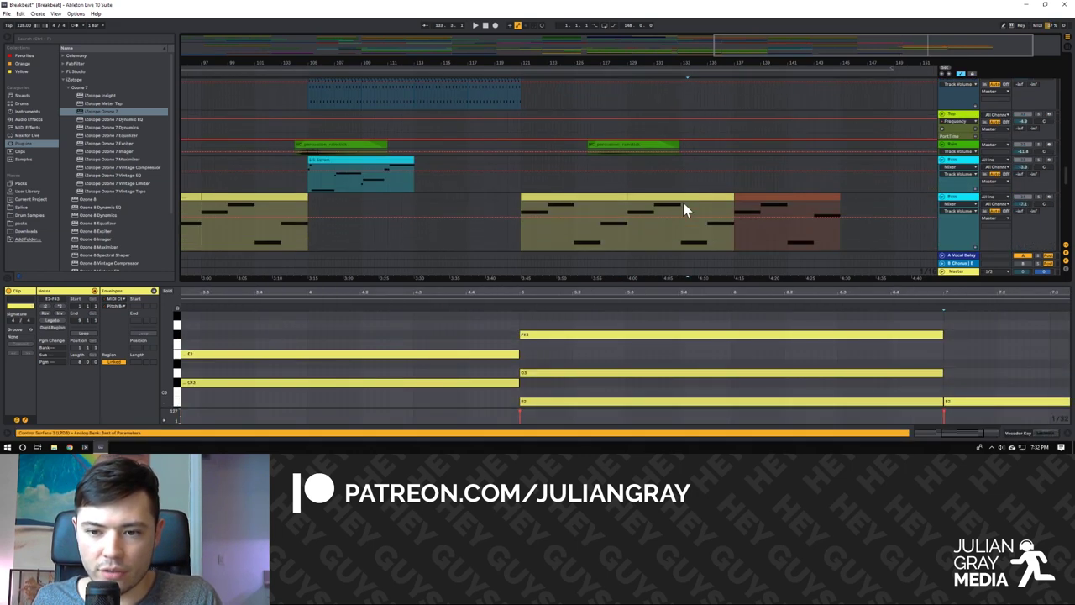
click(685, 220)
drag(682, 217, 707, 217)
scroll(705, 218, down, 2)
scroll(706, 223, up, 2)
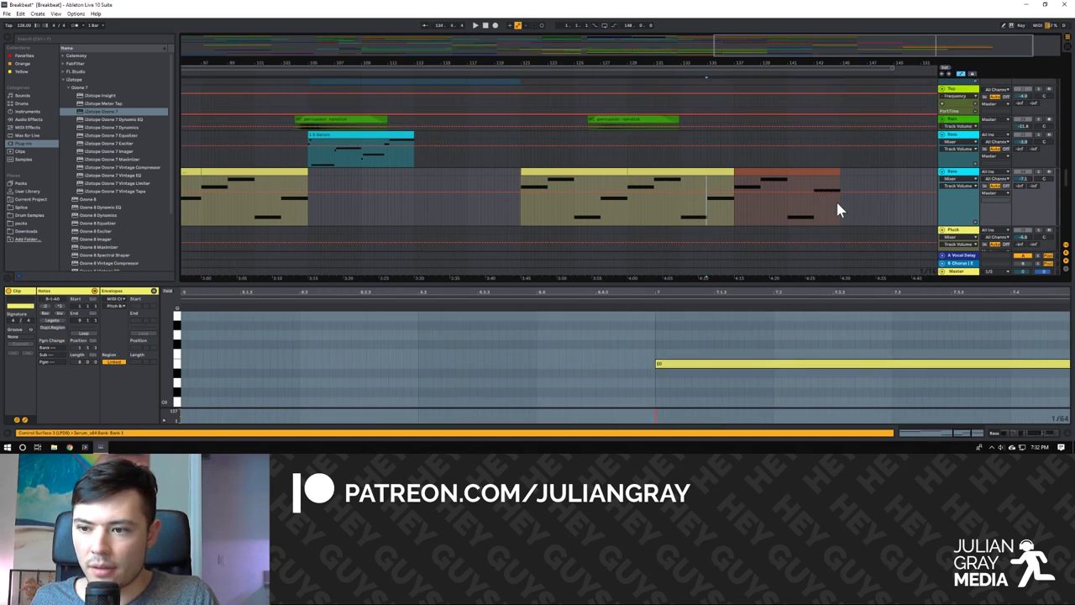
Solo the lower Bass track together with the Vocoder group.
key(super)
click(623, 184)
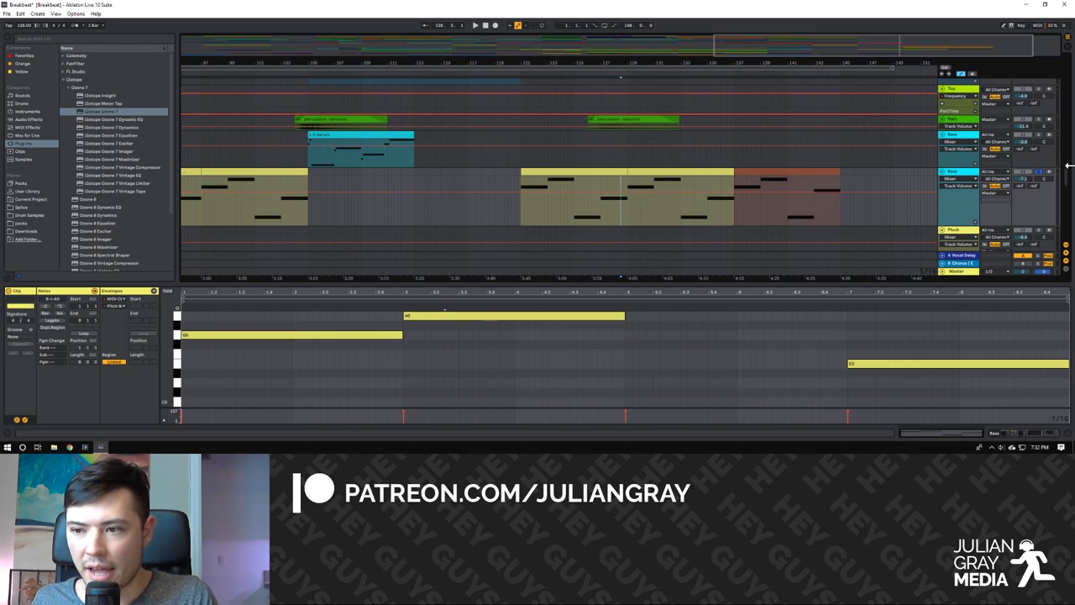
key(super)
key(super)
click(611, 193)
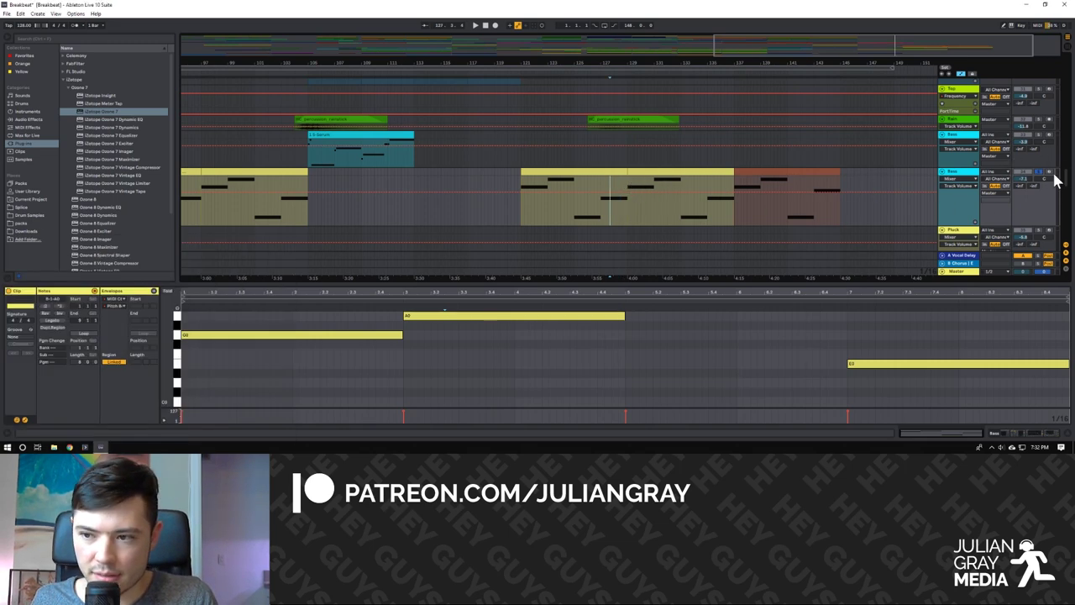
scroll(1037, 177, down, 2)
scroll(1037, 176, up, 5)
scroll(1038, 175, up, 4)
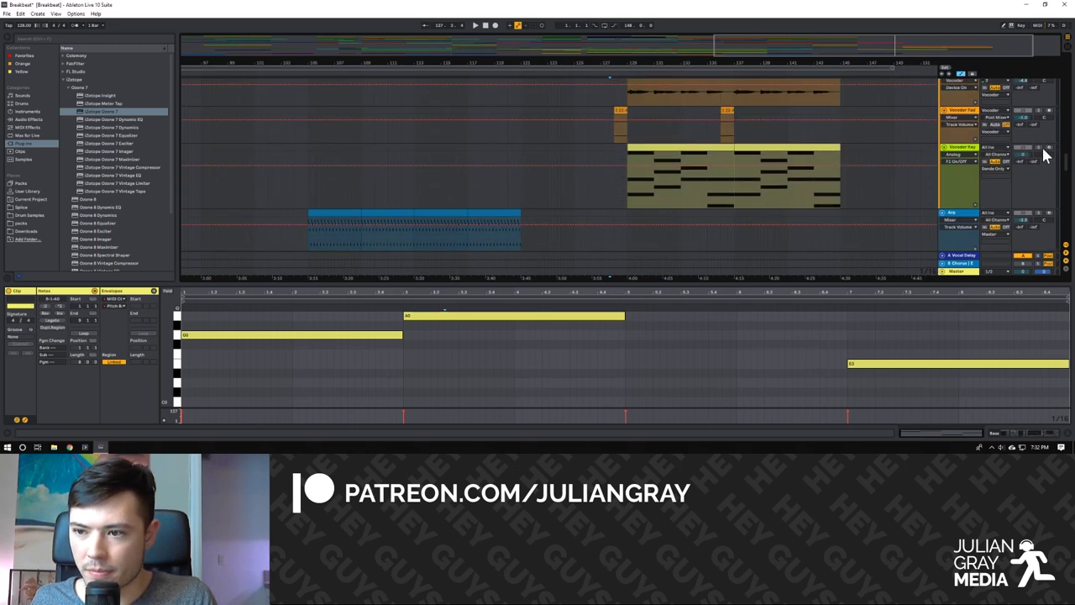
scroll(1046, 159, up, 5)
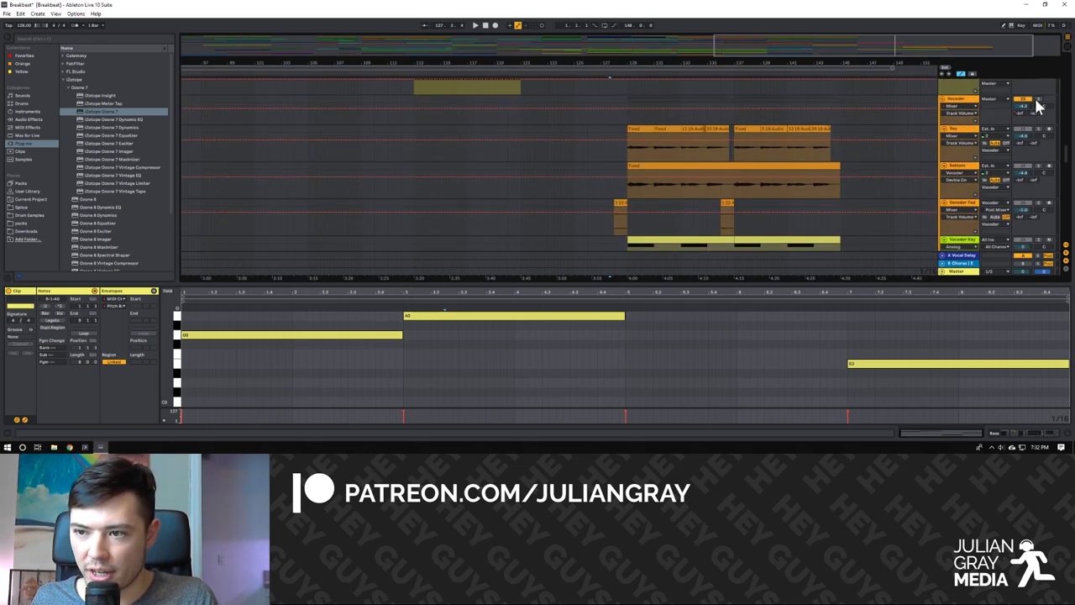
Play the soloed Vocoder group and Bass from bar 128, following the Bass notes to bar 136.
click(620, 124)
key(space)
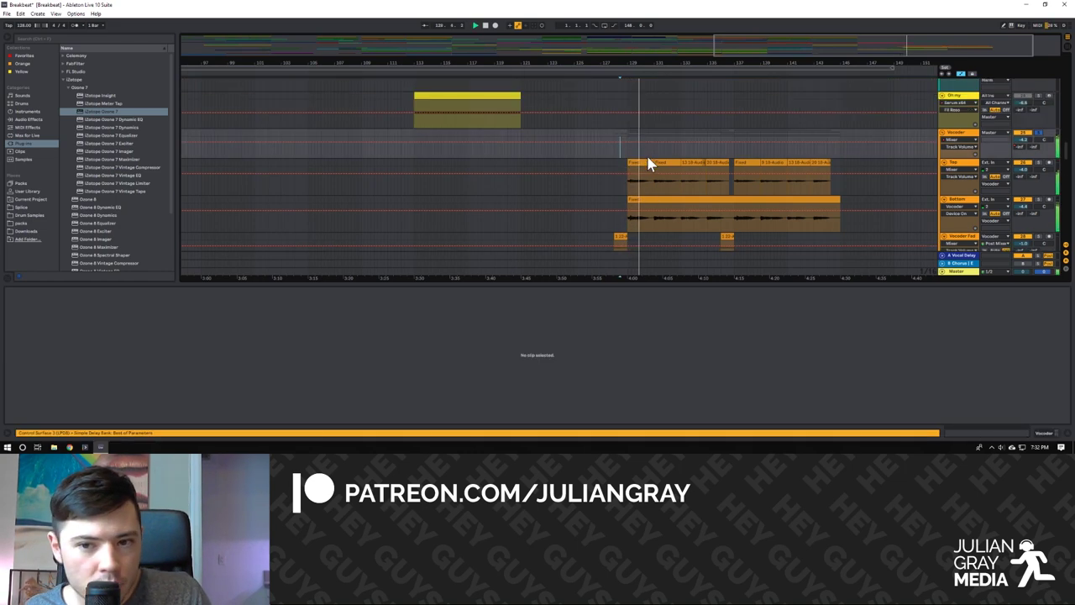
scroll(648, 163, down, 5)
scroll(646, 158, down, 8)
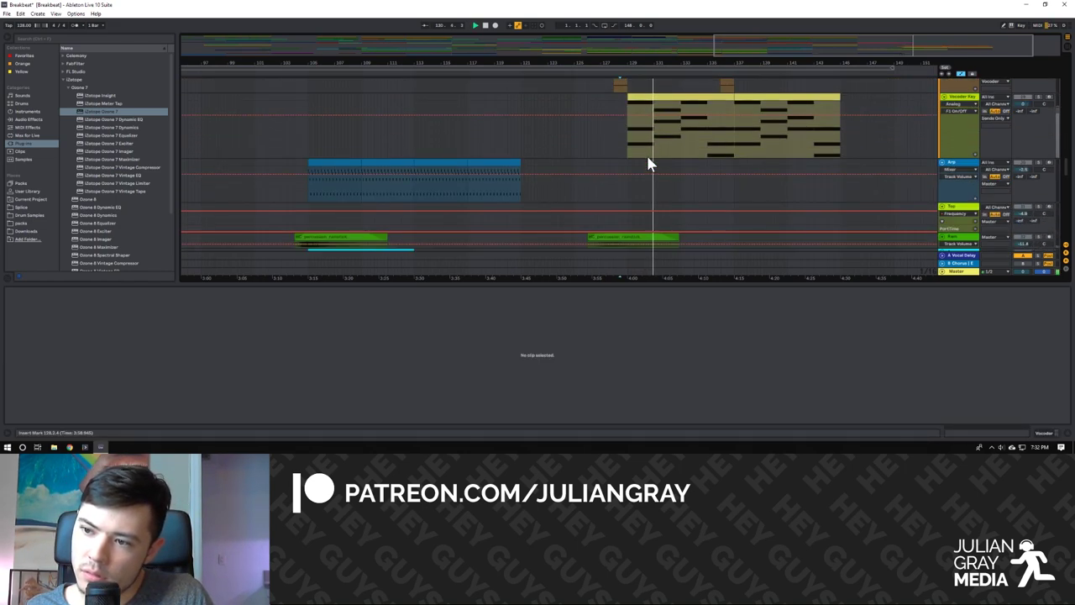
scroll(648, 157, down, 1)
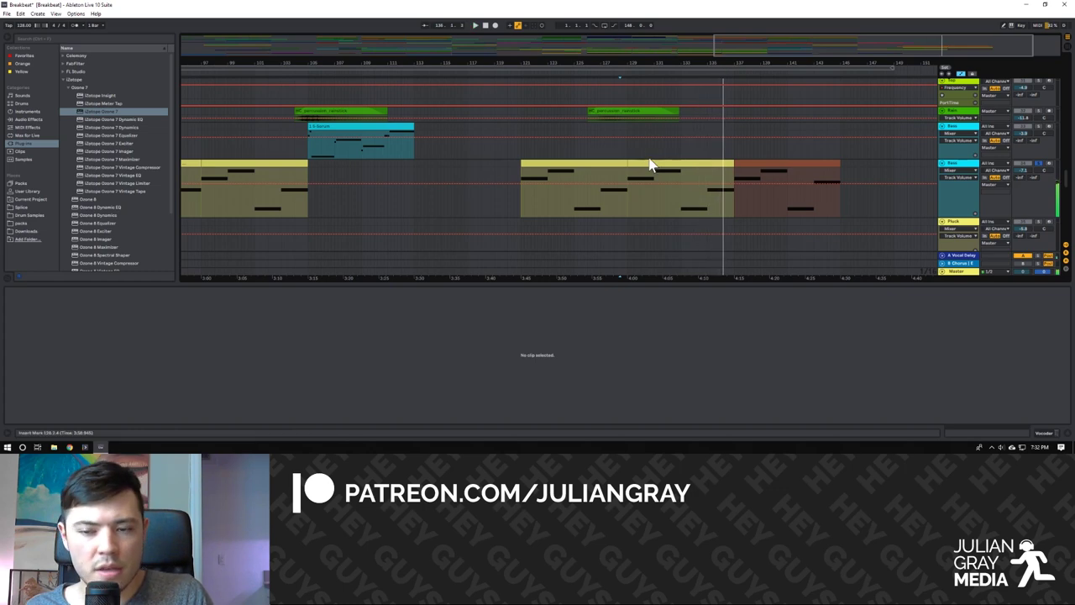
Clear the solos and collapse all tracks to get an overview of the arrangement.
click(713, 178)
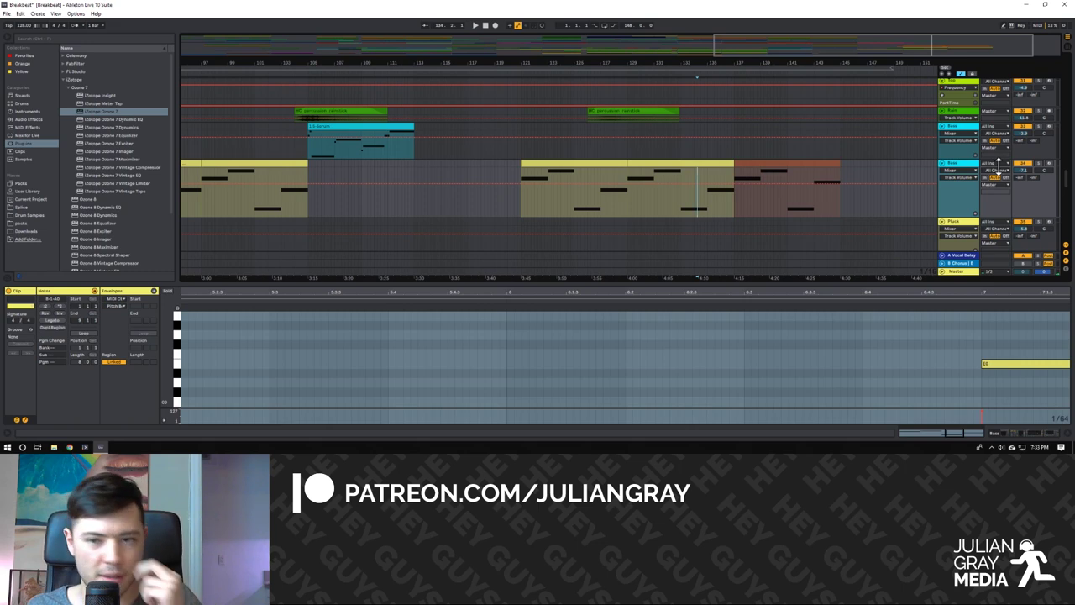
scroll(777, 194, down, 1)
scroll(772, 178, up, 6)
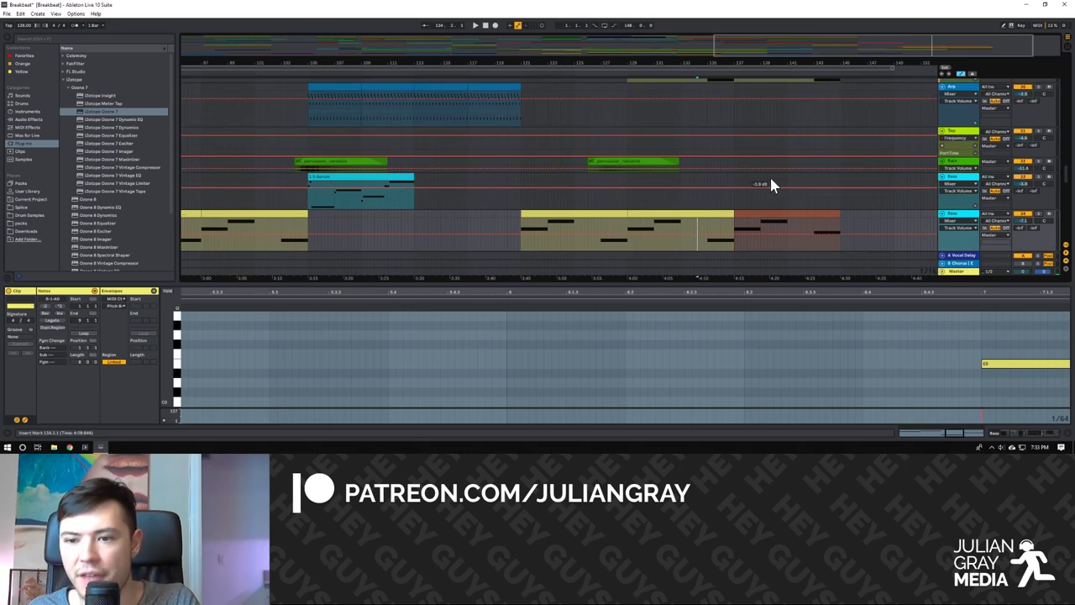
scroll(770, 184, up, 8)
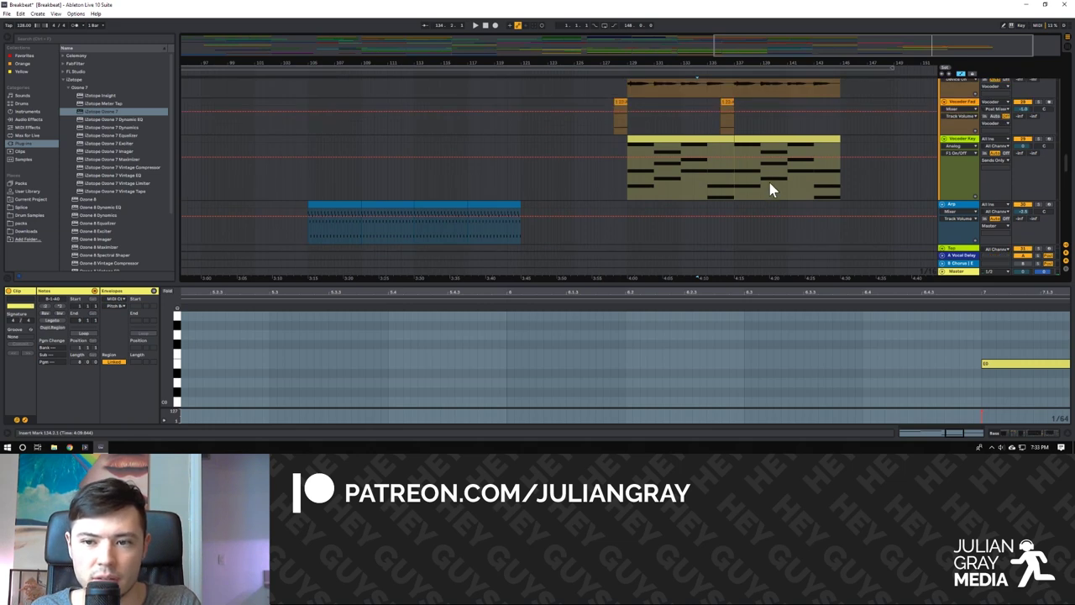
scroll(771, 190, up, 10)
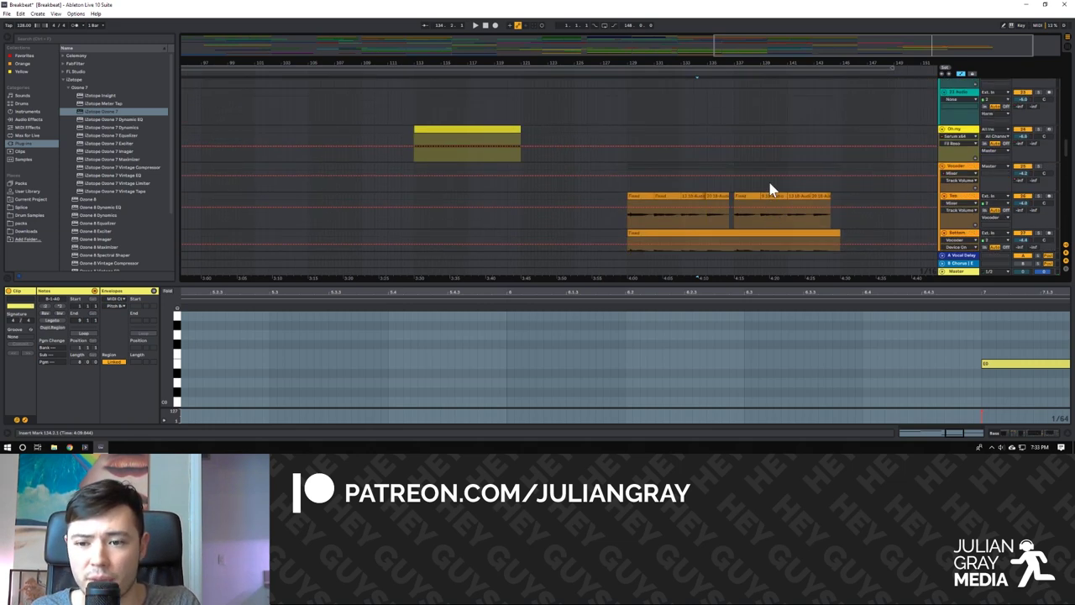
scroll(772, 190, up, 10)
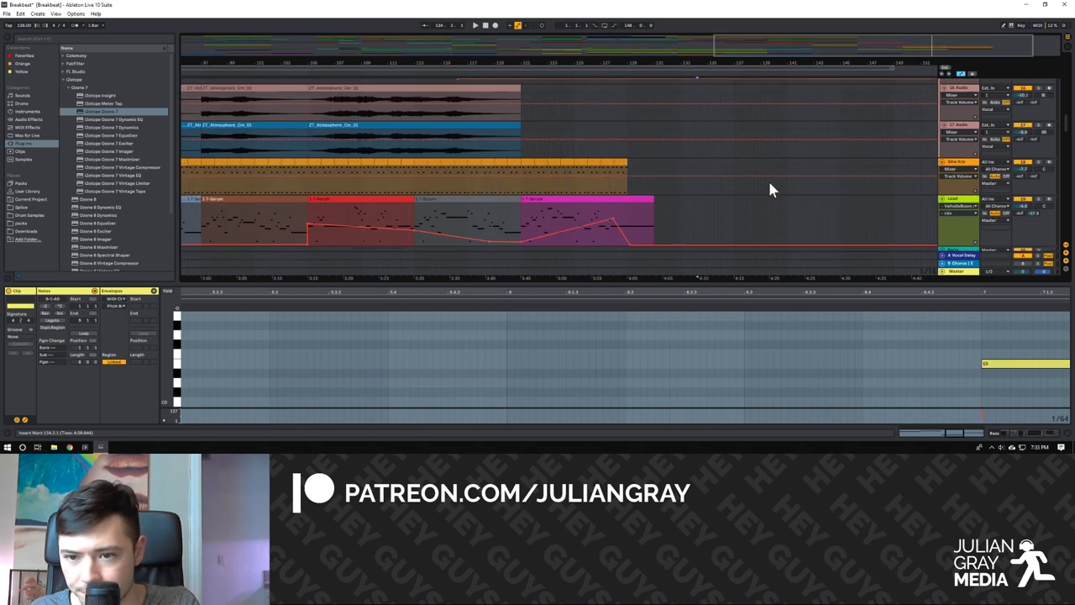
scroll(835, 197, up, 10)
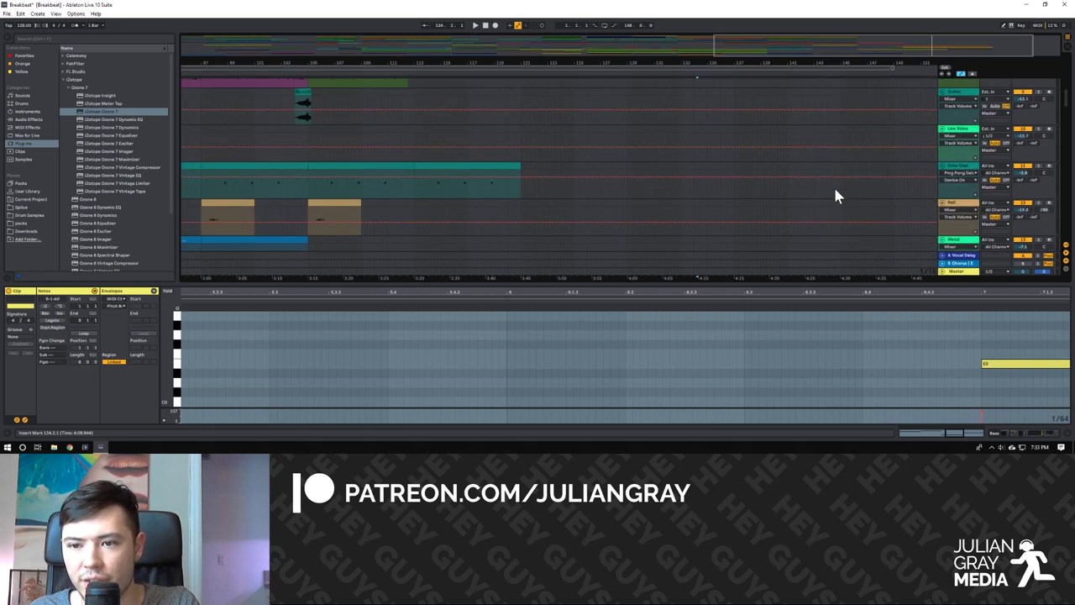
scroll(835, 195, up, 4)
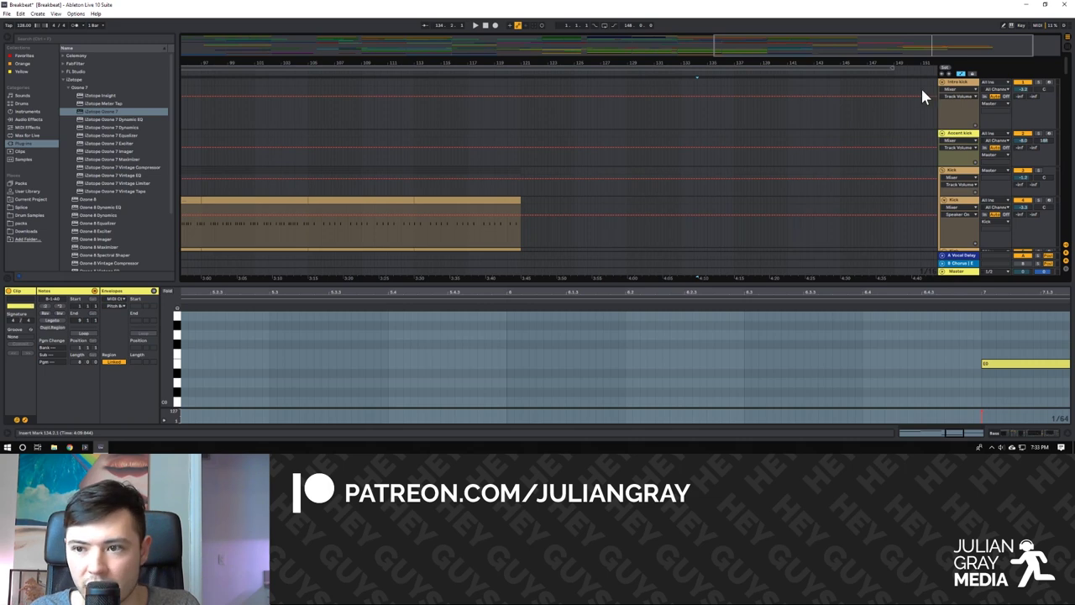
alt+click(943, 82)
scroll(840, 152, down, 2)
scroll(797, 162, down, 5)
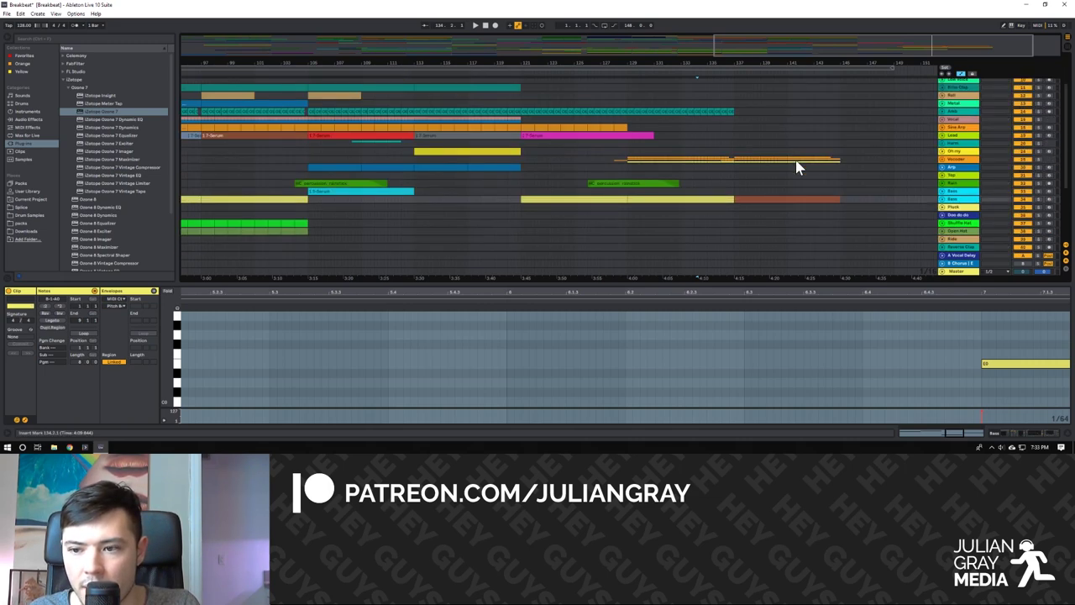
Play the ending from bar 137, zoom out to the full arrangement, and stop playback.
click(727, 140)
key(space)
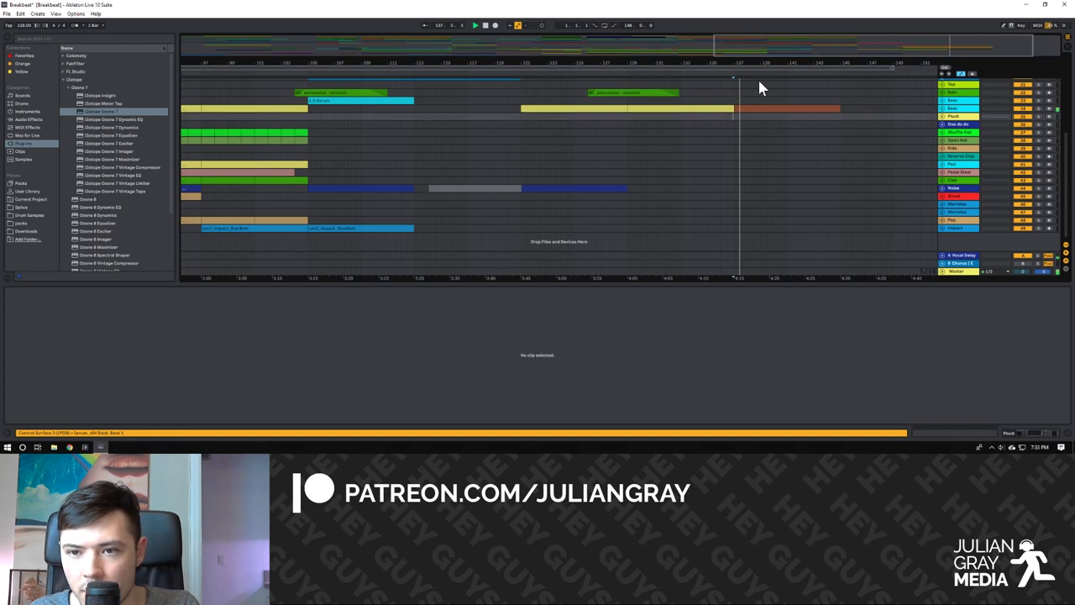
scroll(748, 97, down, 8)
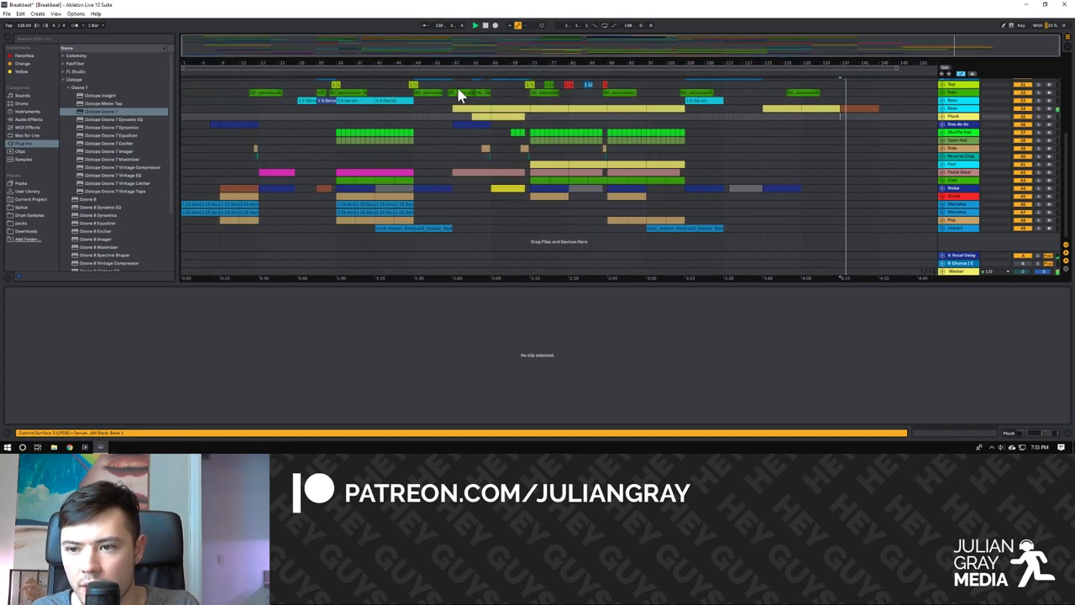
click(874, 109)
click(880, 113)
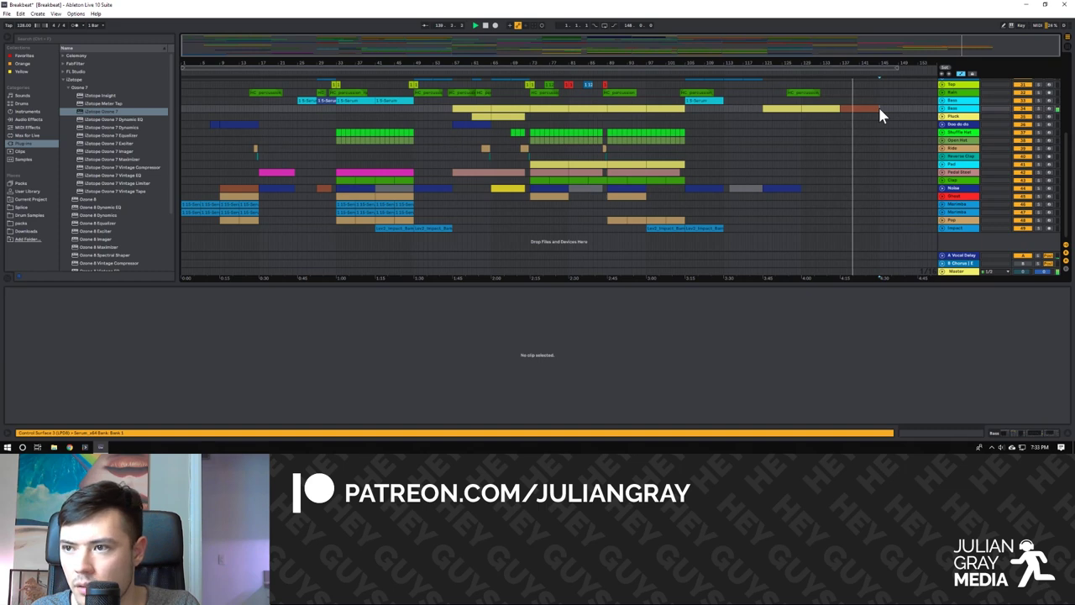
key(space)
click(824, 119)
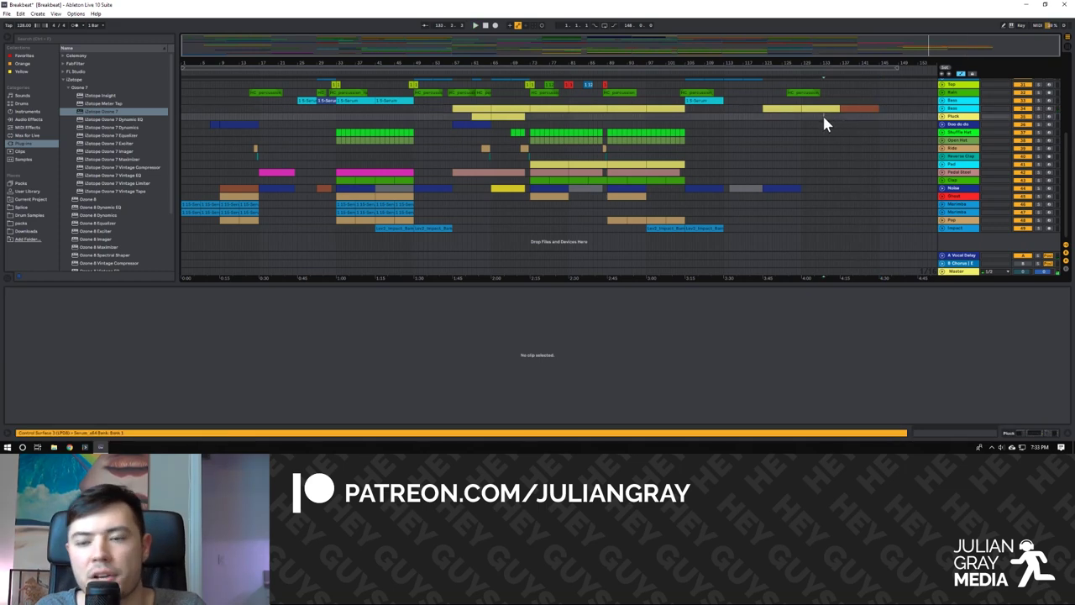